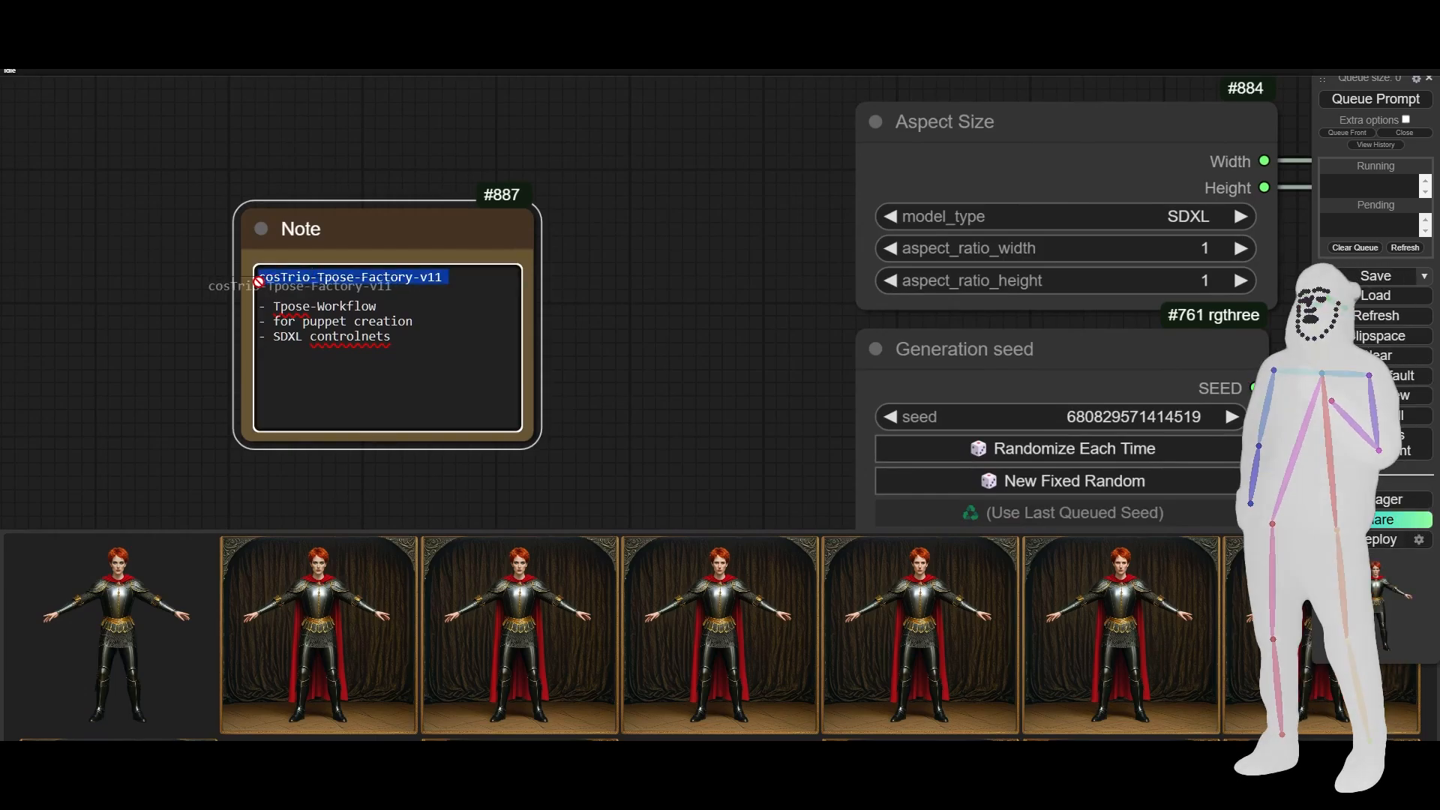
# Choose DJZmerger\cosRealJuggXL-hermit.safetensors as the model in the main Load Checkpoint node, which feeds the CR Apply LoRA Stack
pyautogui.click(614, 330)
pyautogui.scroll(-7, 614, 330)
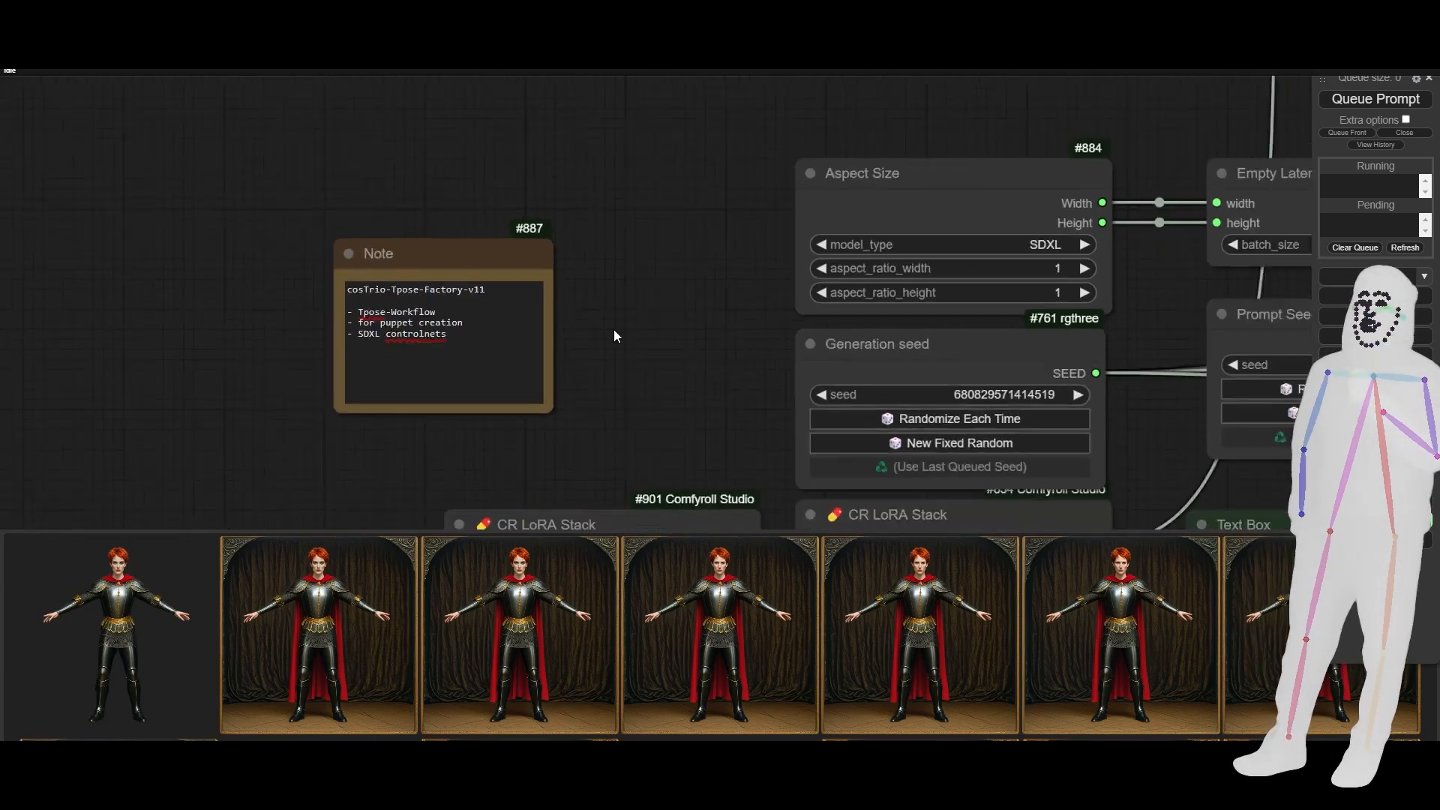
pyautogui.moveTo(649, 366); pyautogui.dragTo(422, 563)
pyautogui.scroll(-6, 438, 214)
pyautogui.scroll(12, 518, 247)
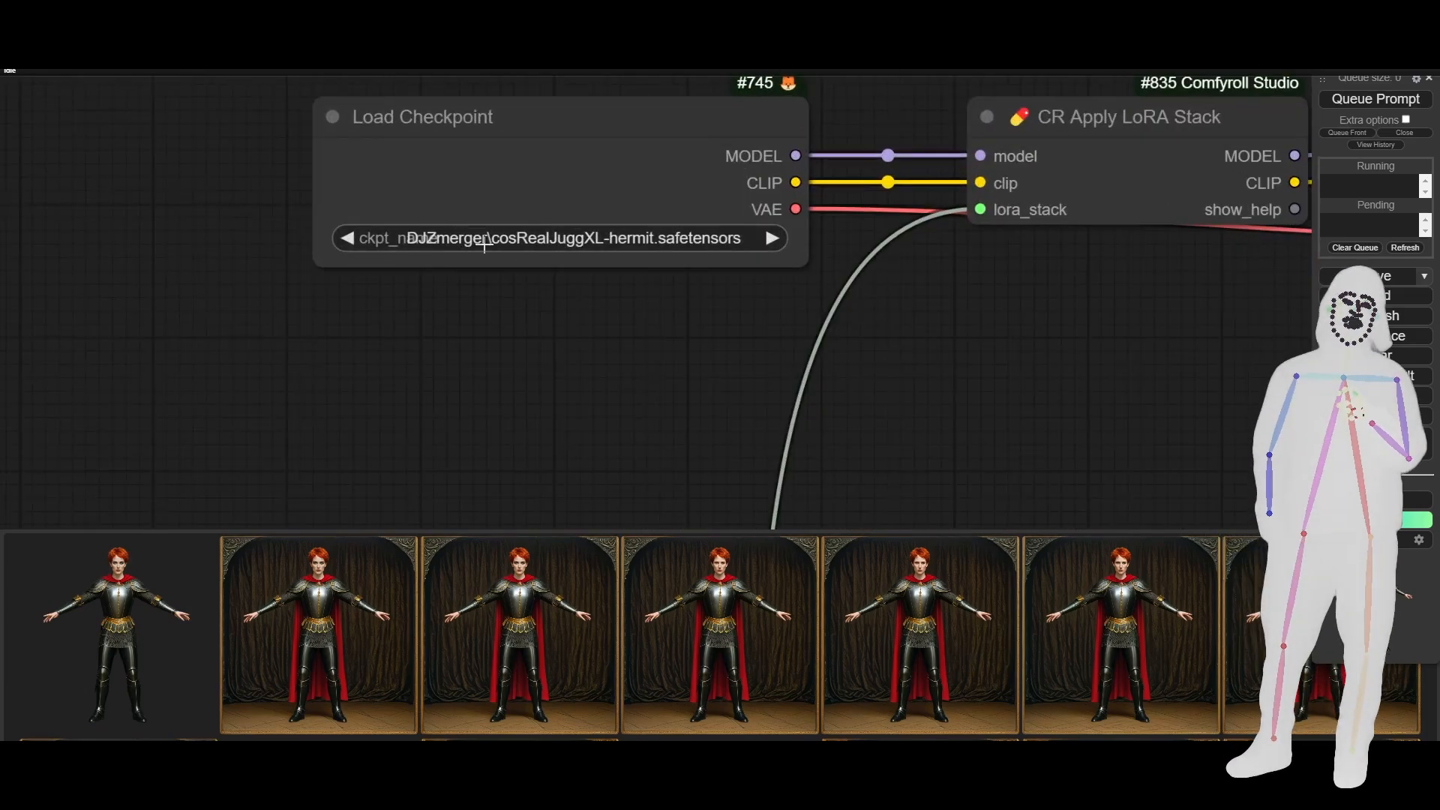
pyautogui.click(547, 238)
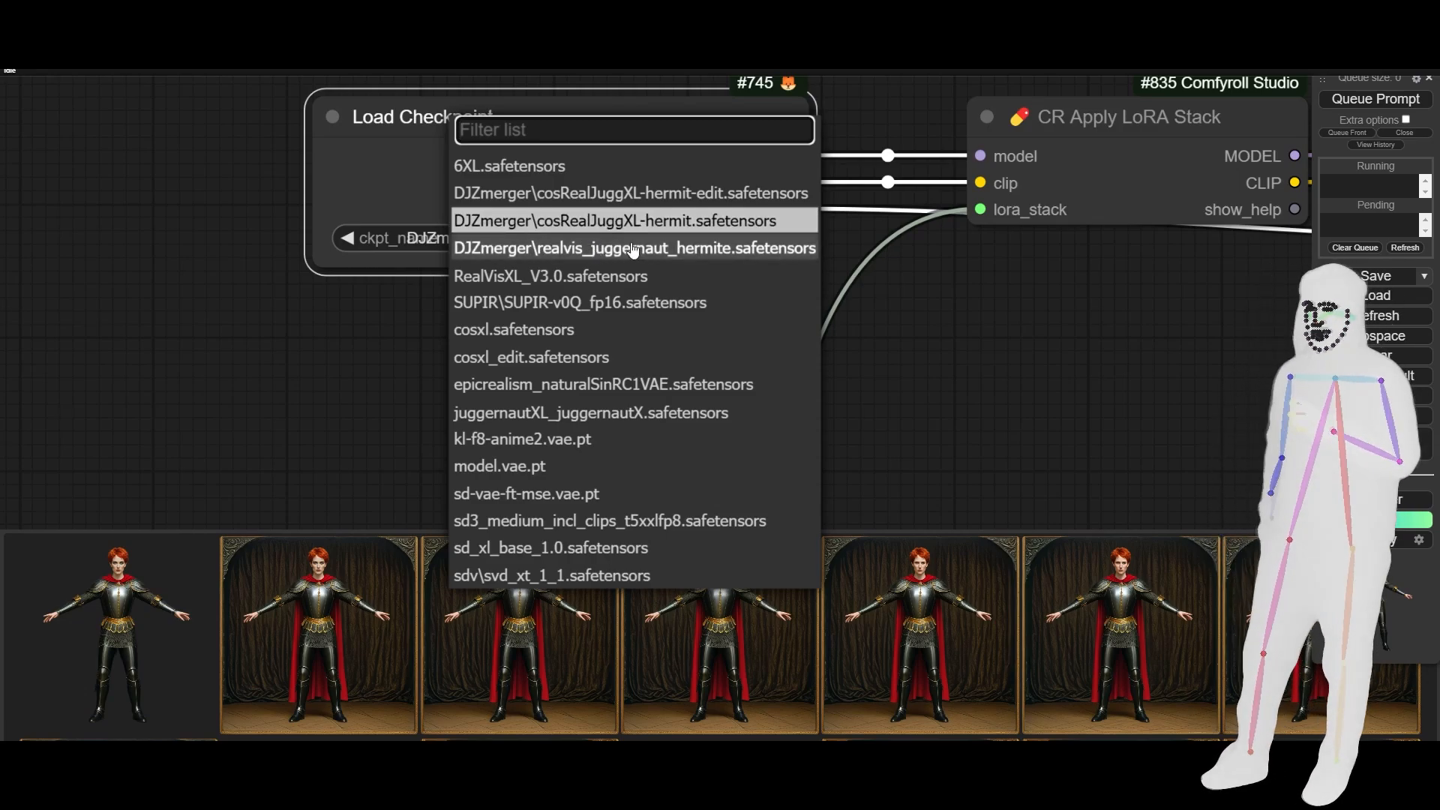
pyautogui.click(572, 221)
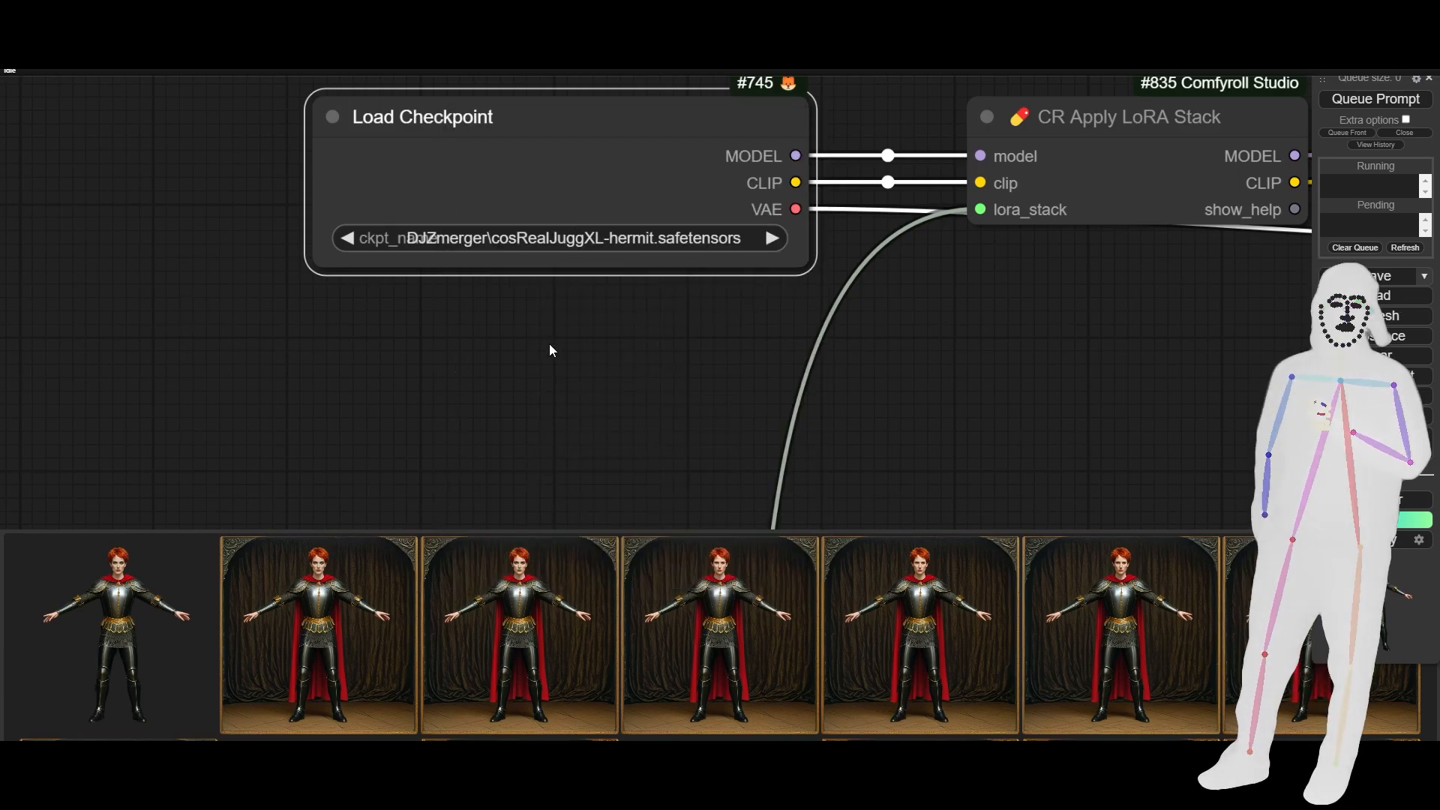
# Review the checkpoint choices of the bypassed Load Checkpoint node in the SUPIR upscaler group without picking a different one
pyautogui.scroll(-6, 549, 344)
pyautogui.scroll(2, 664, 330)
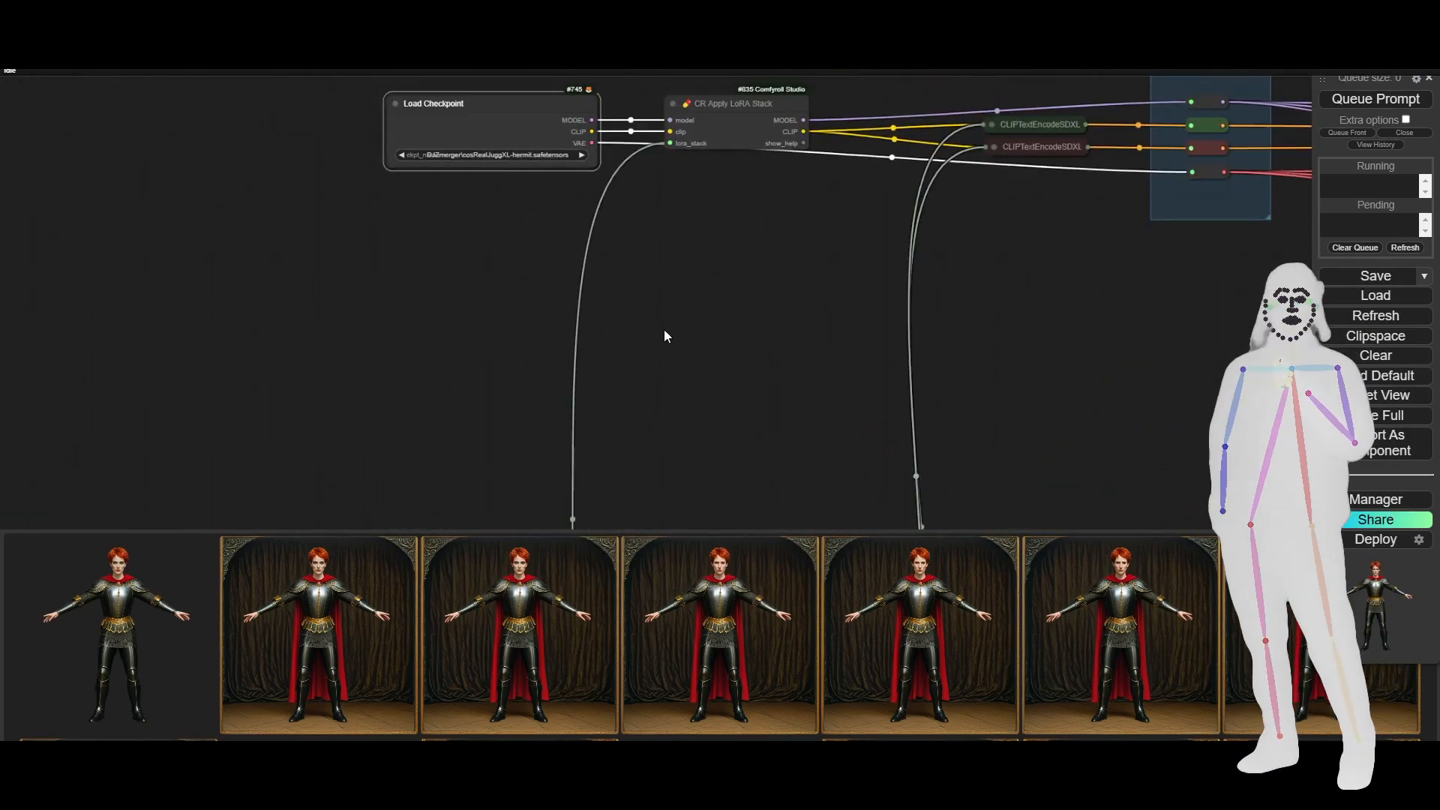
pyautogui.moveTo(664, 330); pyautogui.dragTo(678, 368)
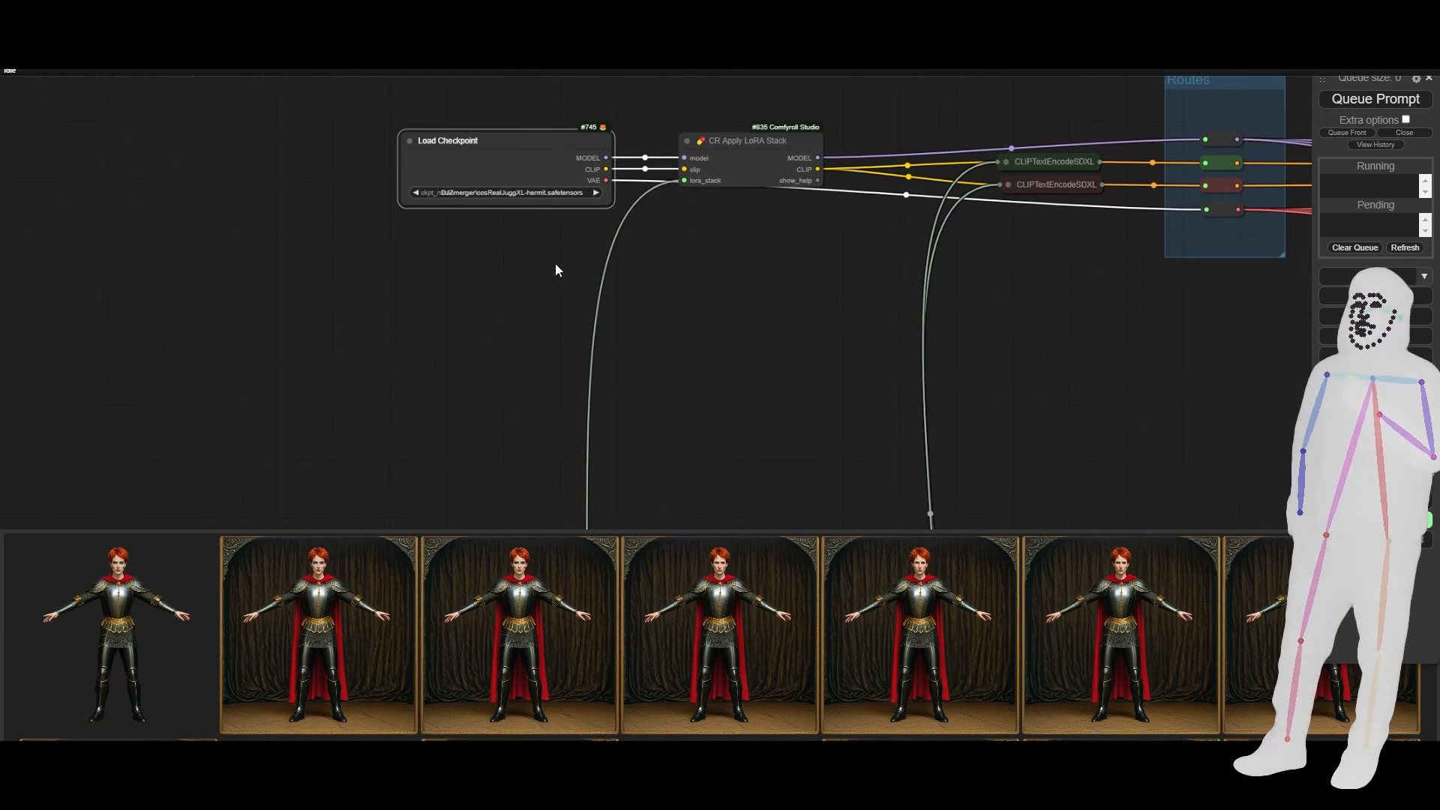
pyautogui.scroll(5, 523, 236)
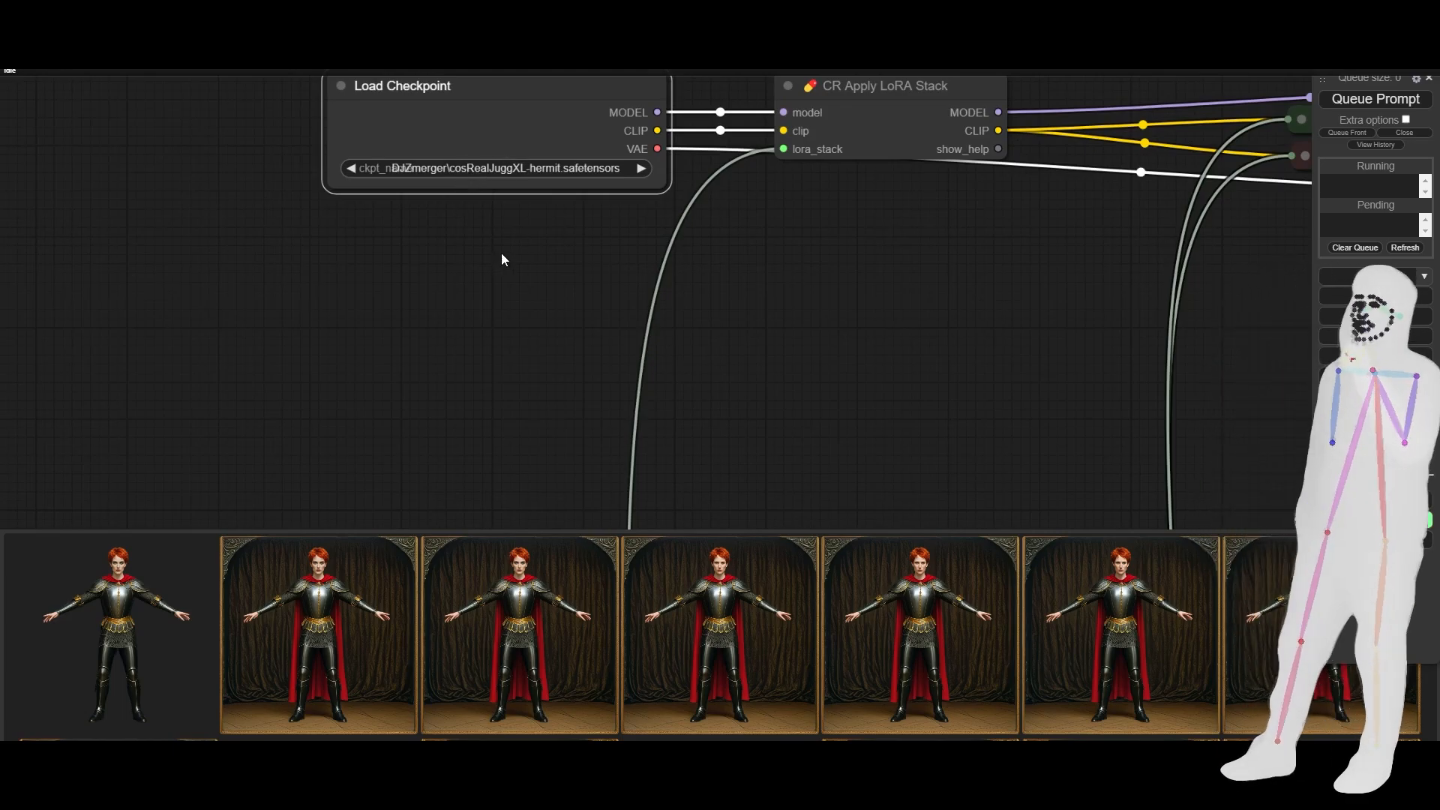
pyautogui.moveTo(707, 391); pyautogui.dragTo(663, 81)
pyautogui.scroll(-10, 650, 312)
pyautogui.scroll(3, 673, 318)
pyautogui.moveTo(867, 467); pyautogui.dragTo(403, 282)
pyautogui.moveTo(840, 364); pyautogui.dragTo(377, 313)
pyautogui.scroll(7, 420, 285)
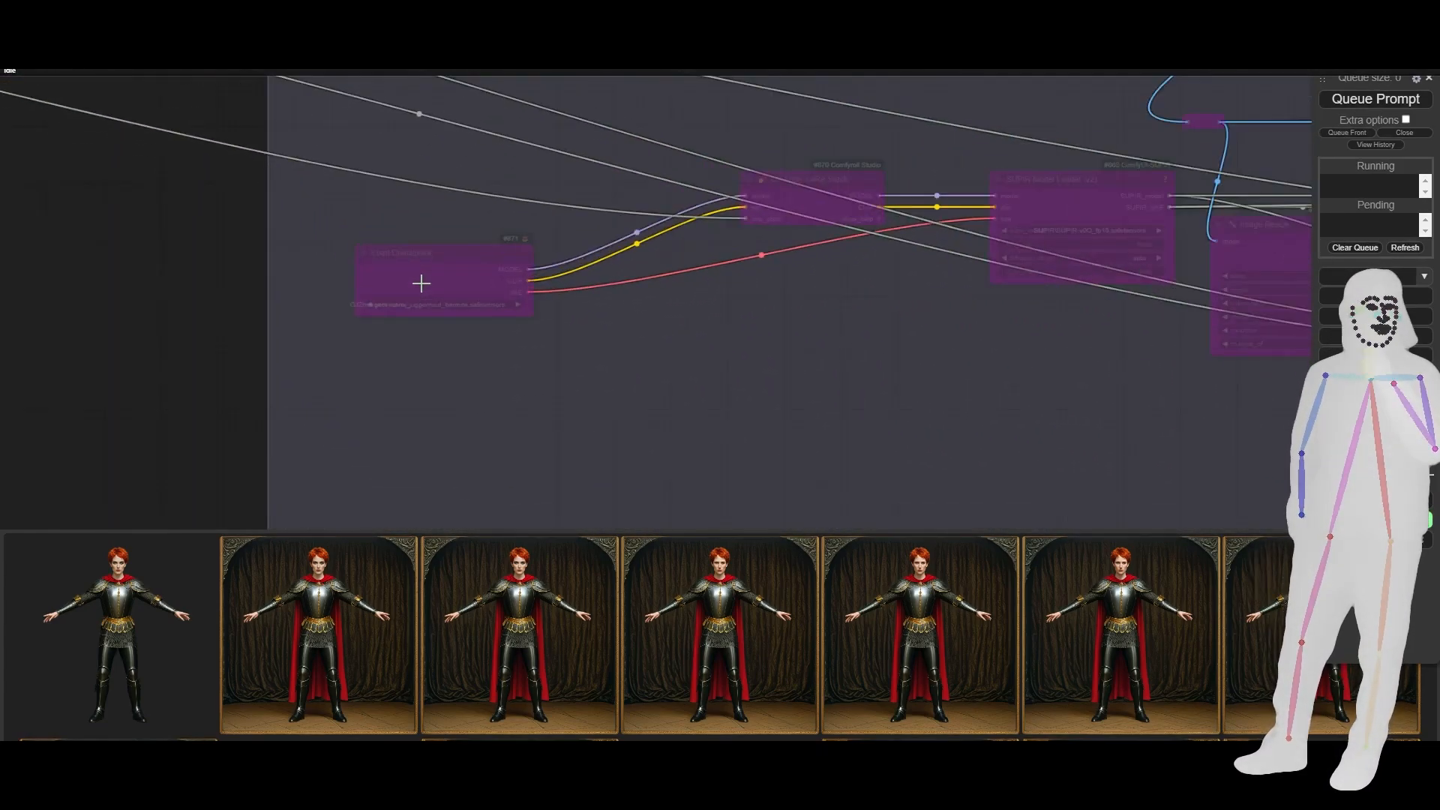
pyautogui.scroll(7, 421, 283)
pyautogui.scroll(2, 425, 335)
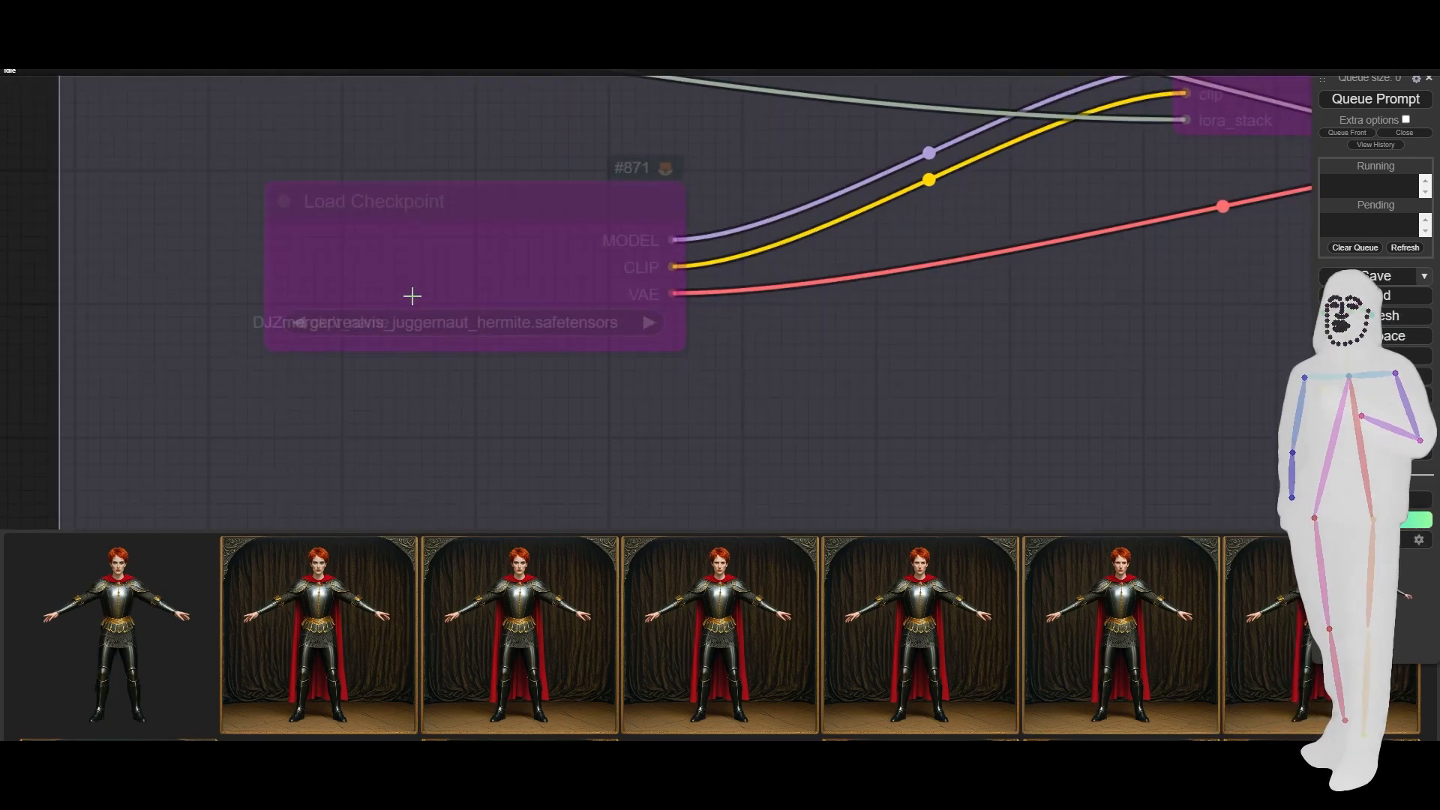
pyautogui.click(393, 324)
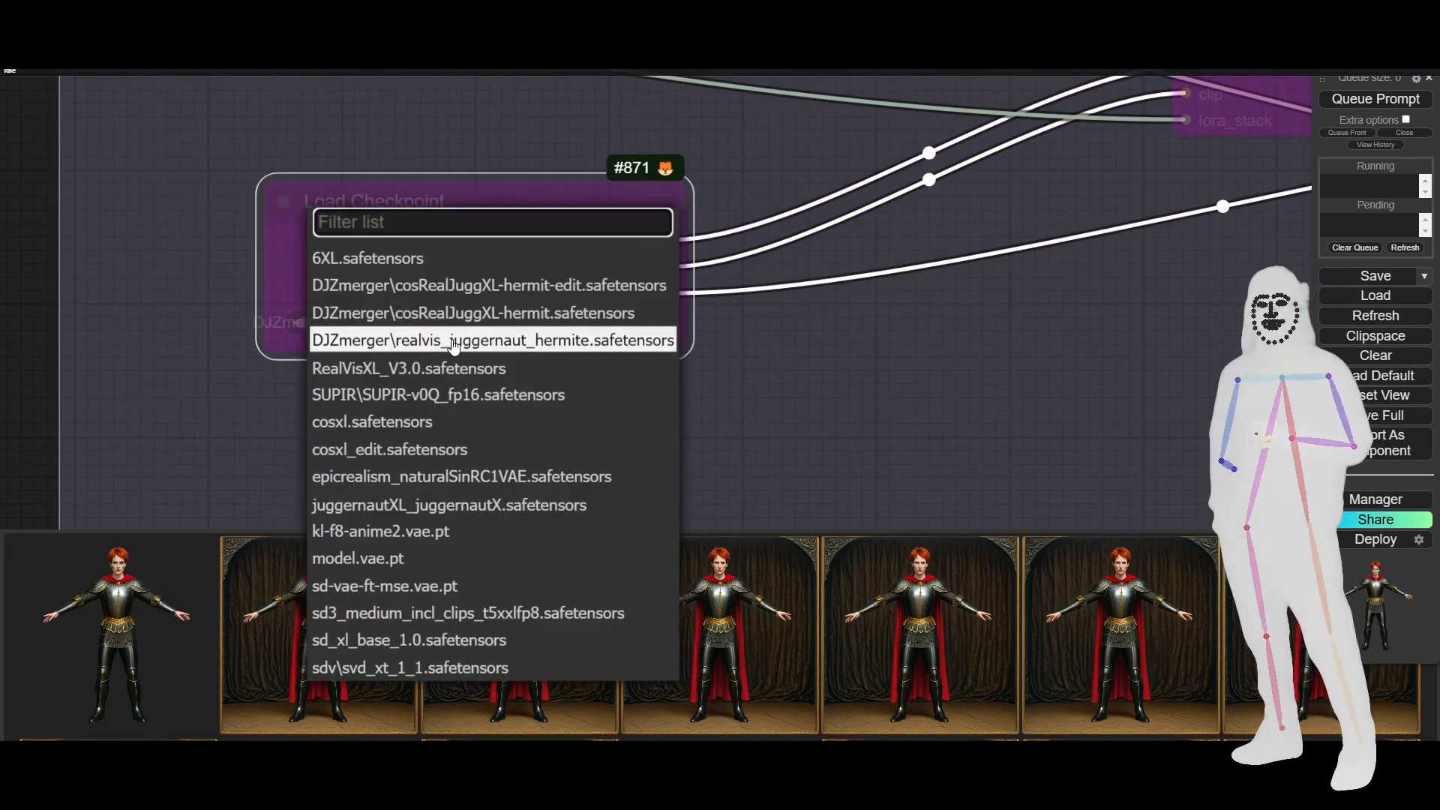
pyautogui.click(710, 334)
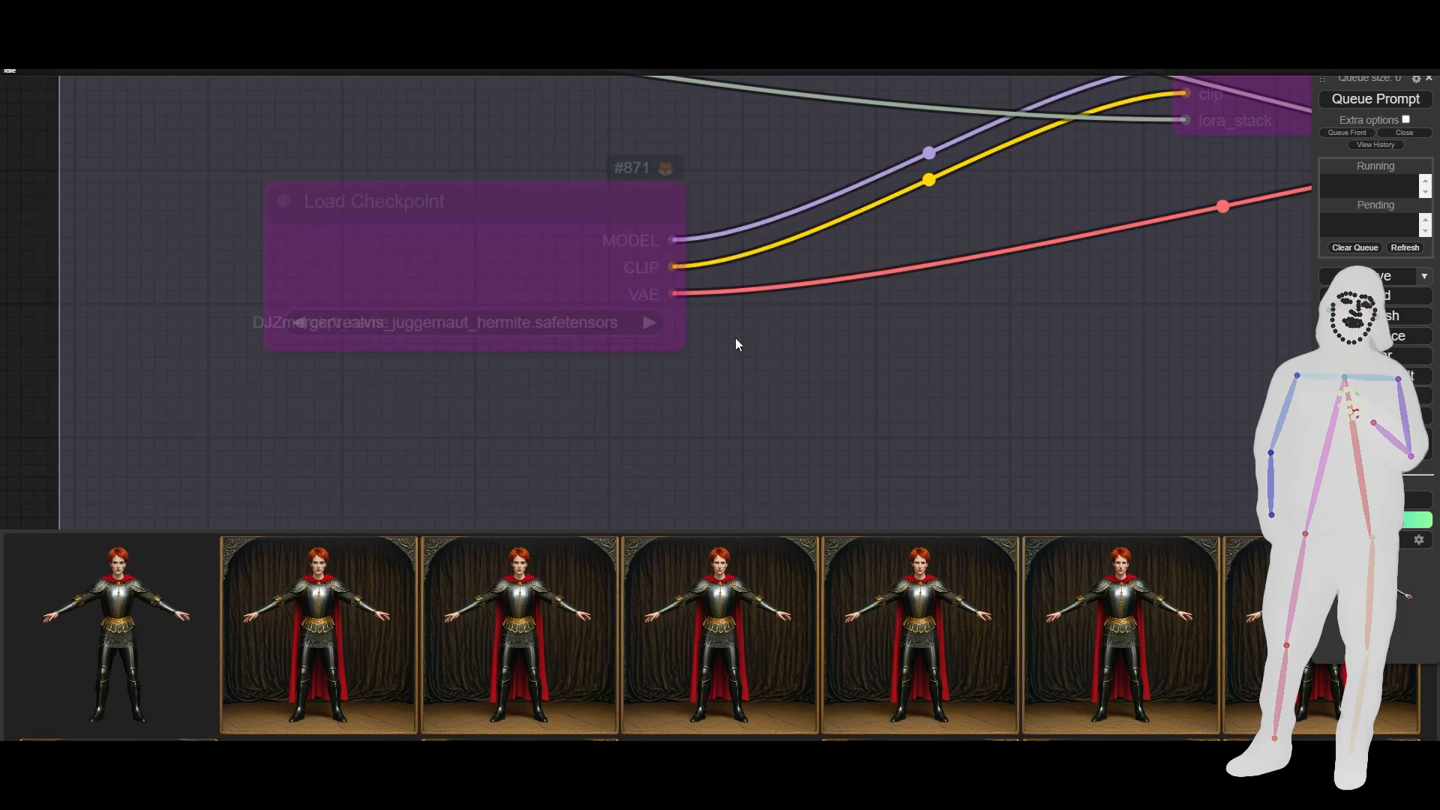
# Survey the overall workflow layout, from the SUPIR upscaler group back to the prompt, ControlNet and sampler nodes
pyautogui.scroll(-5, 758, 360)
pyautogui.scroll(-5, 779, 386)
pyautogui.moveTo(898, 411); pyautogui.dragTo(502, 406)
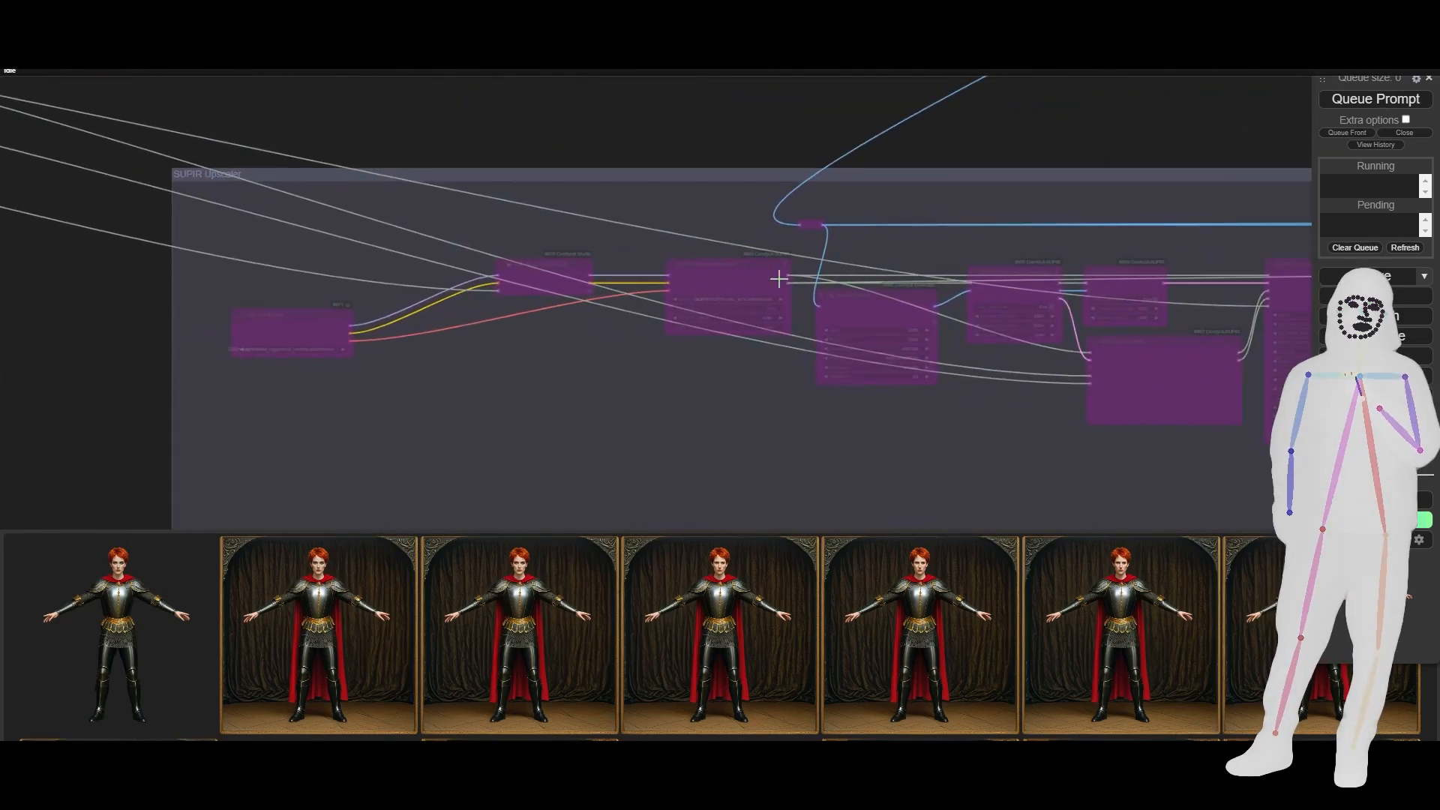
pyautogui.scroll(-6, 819, 419)
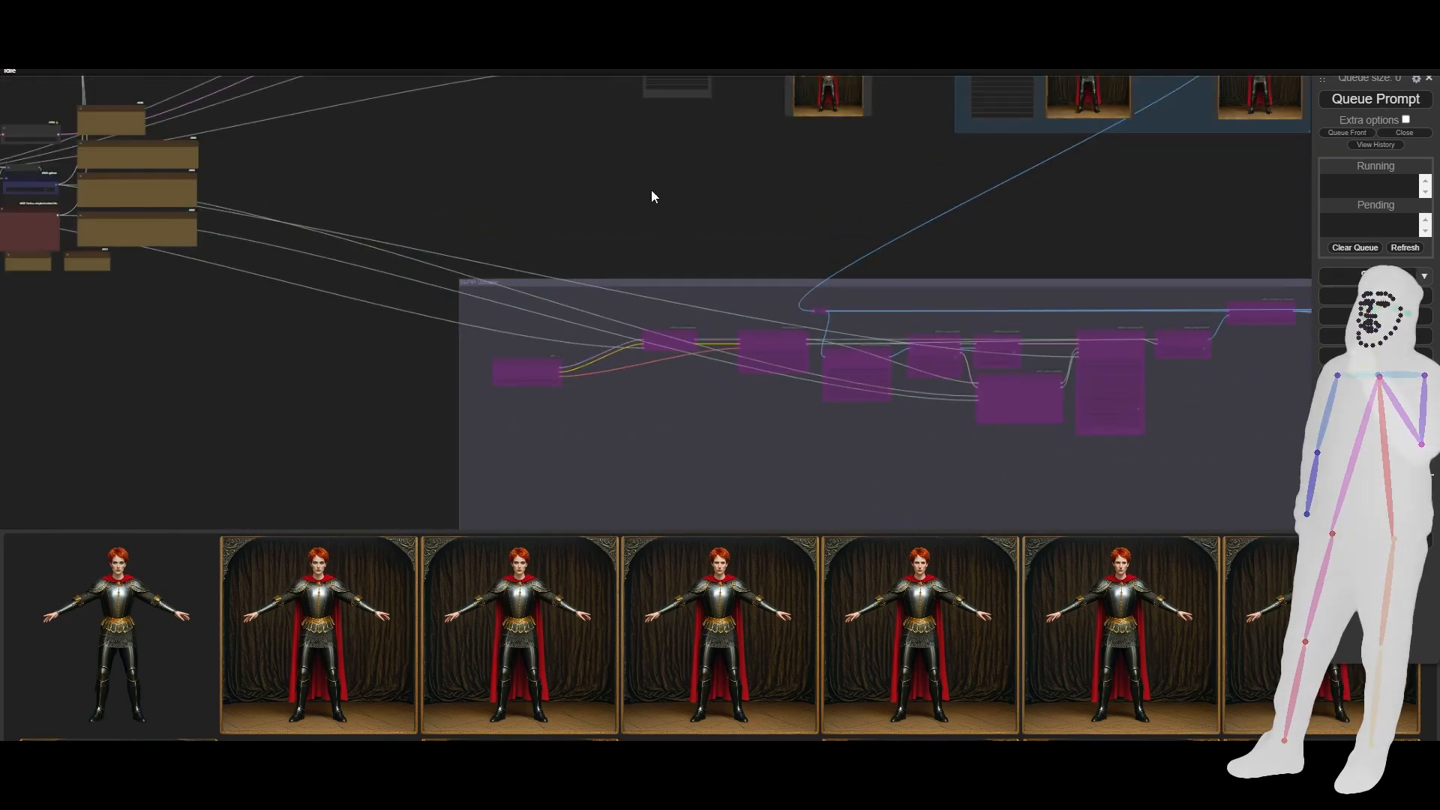
pyautogui.moveTo(672, 165); pyautogui.dragTo(699, 416)
pyautogui.moveTo(300, 287); pyautogui.dragTo(622, 390)
pyautogui.moveTo(688, 464); pyautogui.dragTo(474, 75)
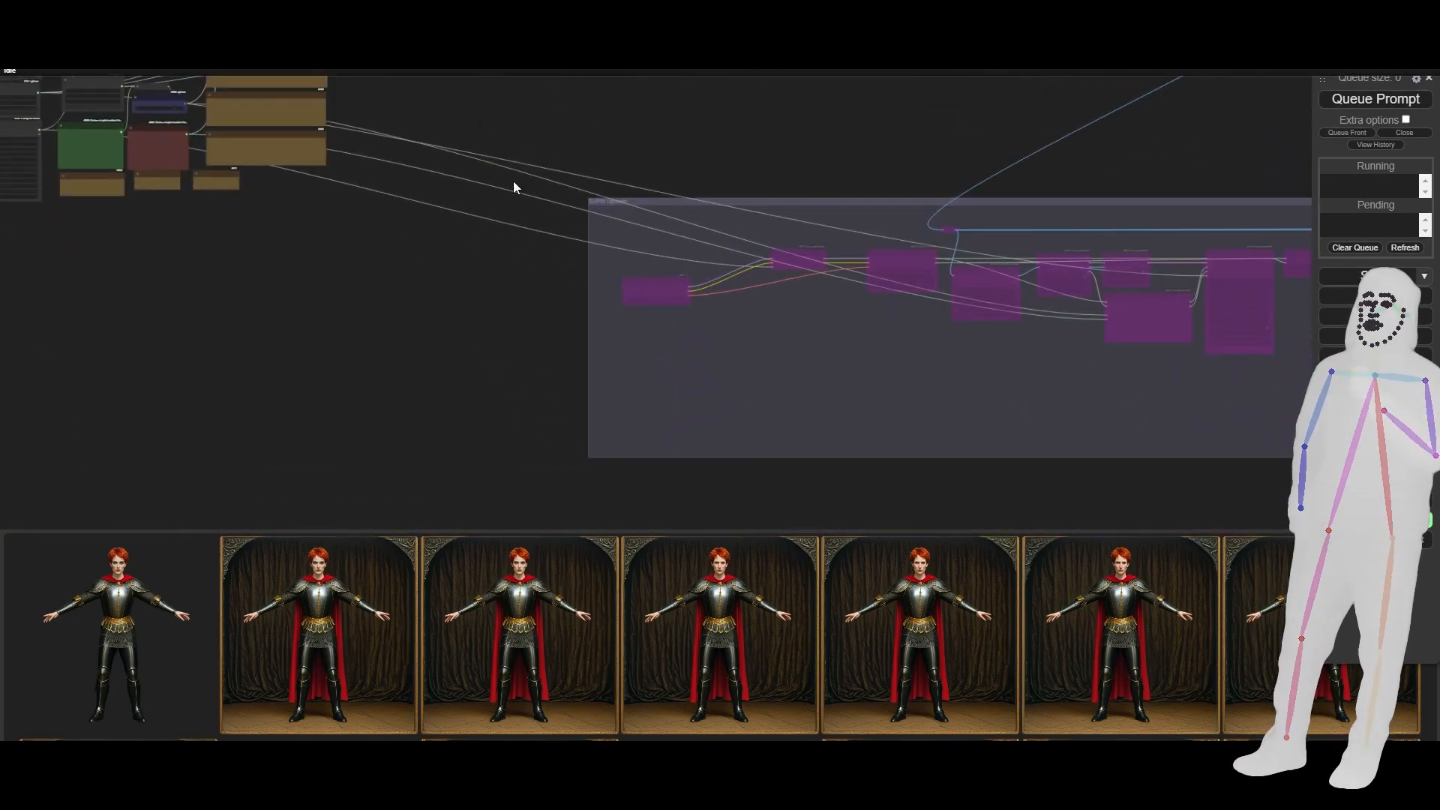
pyautogui.moveTo(470, 184); pyautogui.dragTo(860, 414)
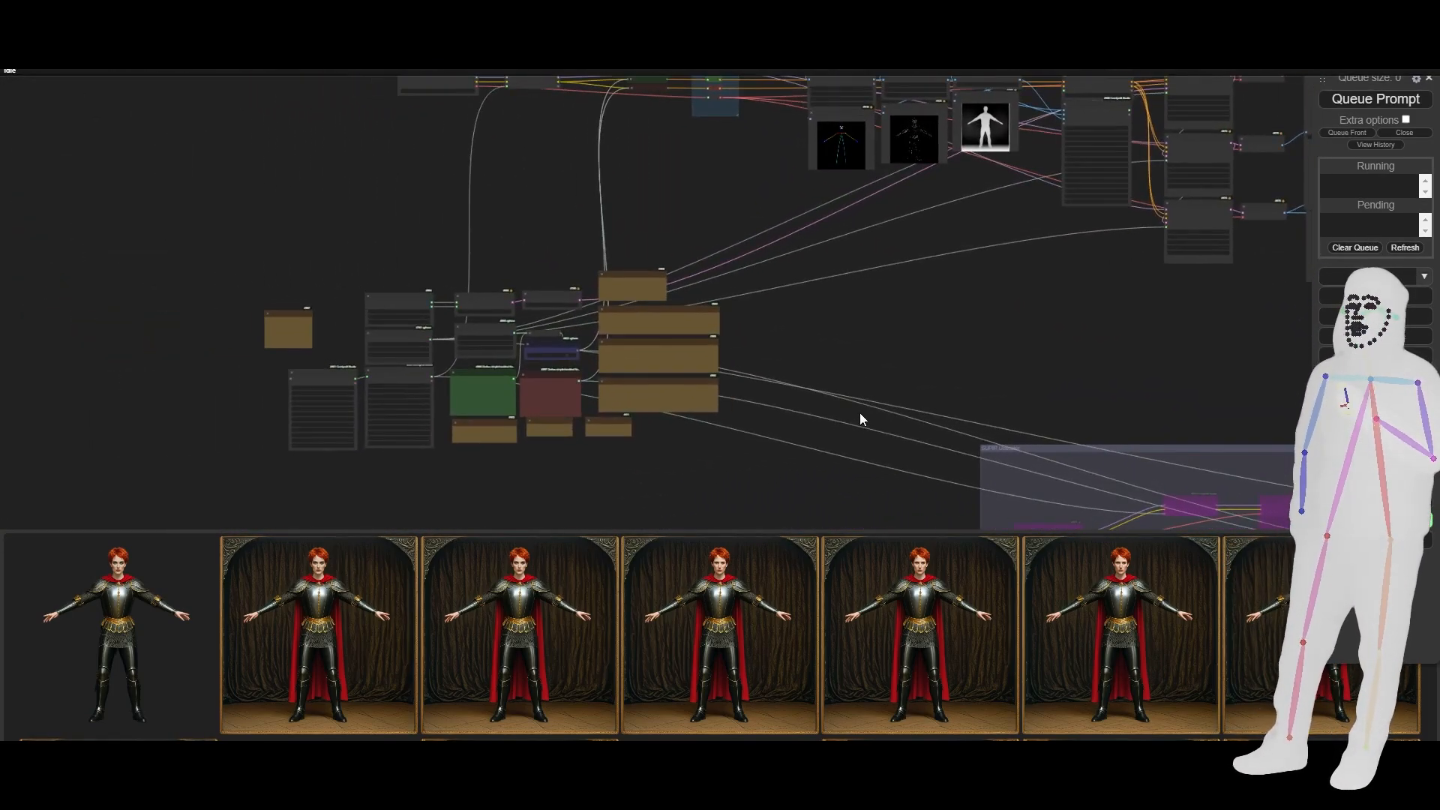
pyautogui.moveTo(623, 162); pyautogui.dragTo(584, 187)
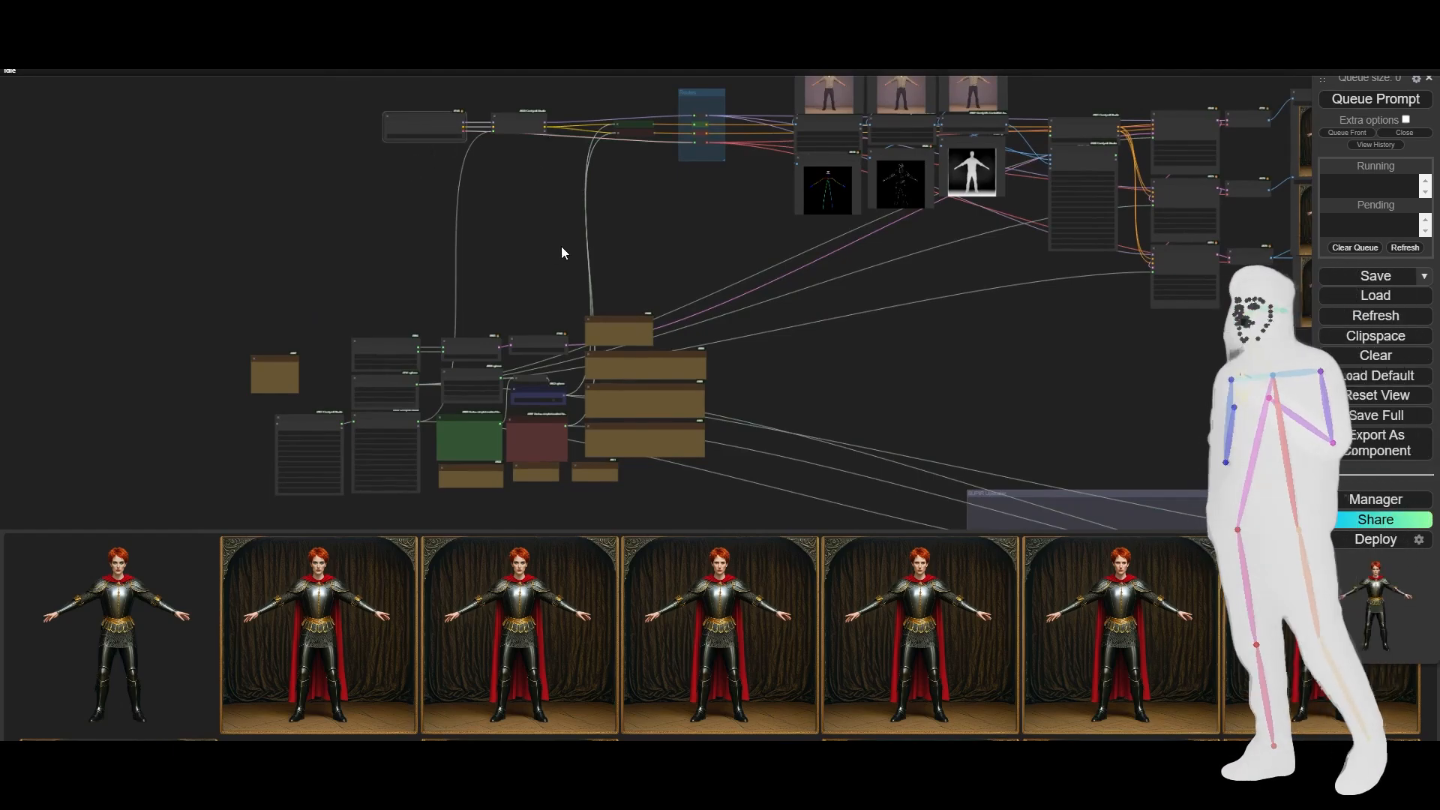
pyautogui.moveTo(828, 315); pyautogui.dragTo(702, 254)
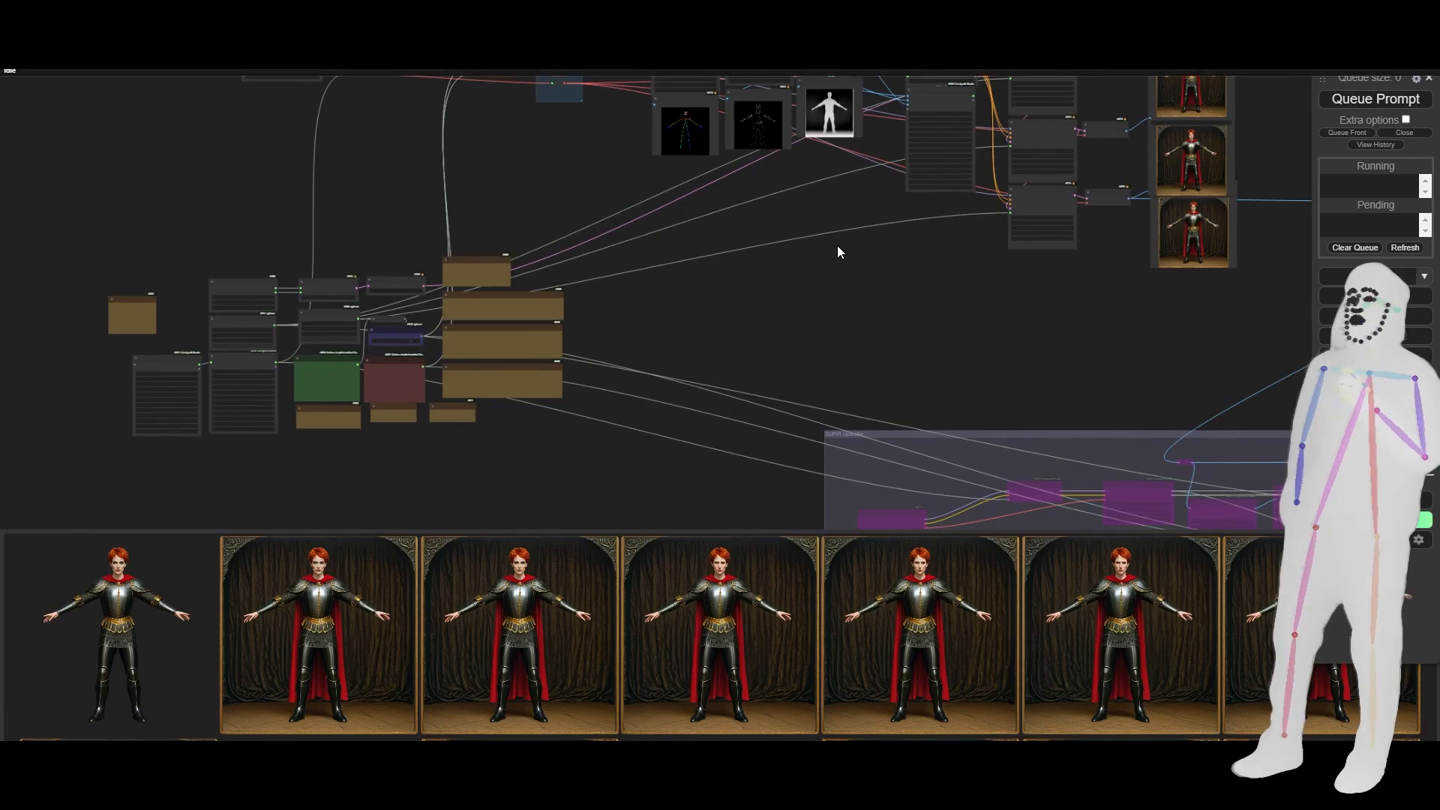
pyautogui.moveTo(837, 245); pyautogui.dragTo(705, 395)
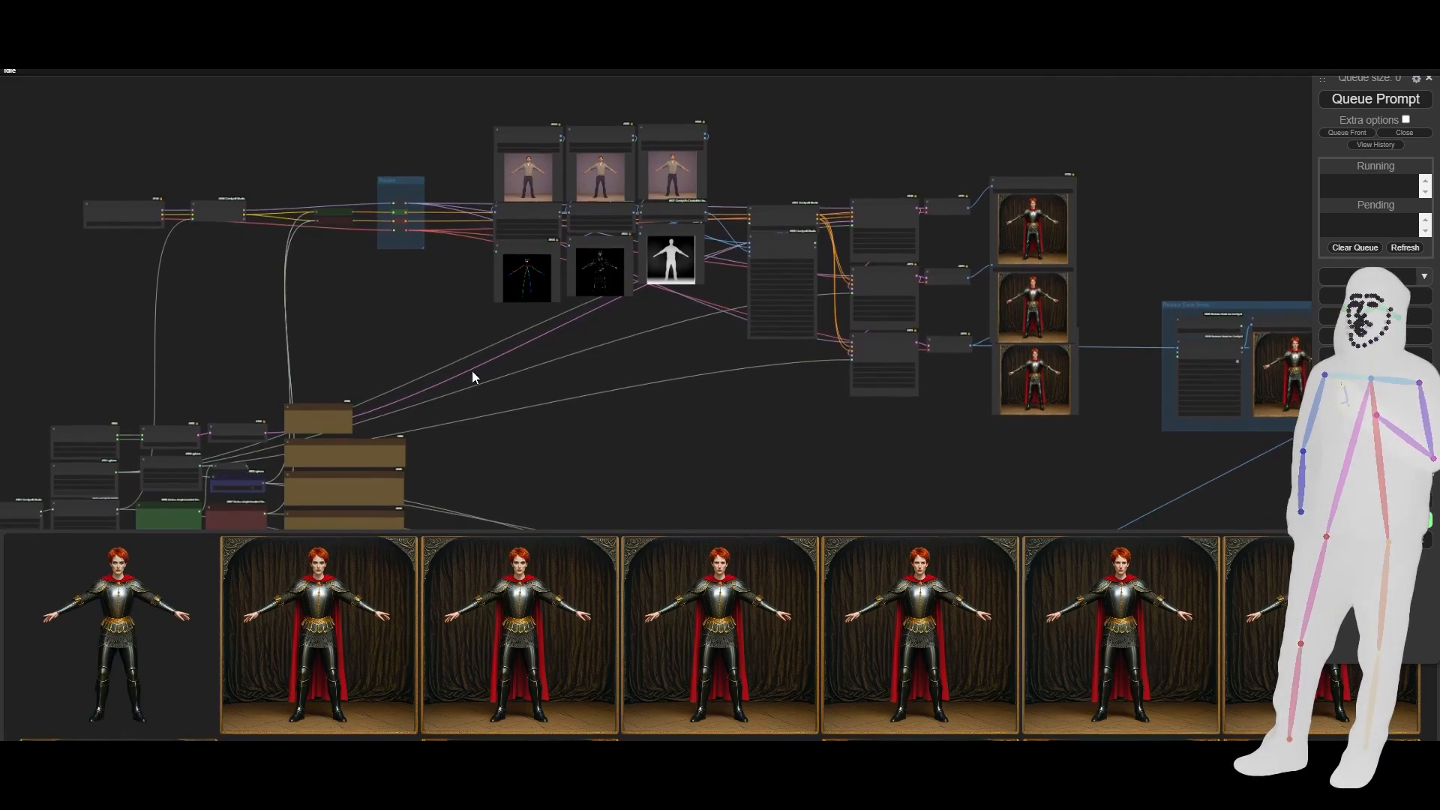
pyautogui.scroll(-7, 473, 375)
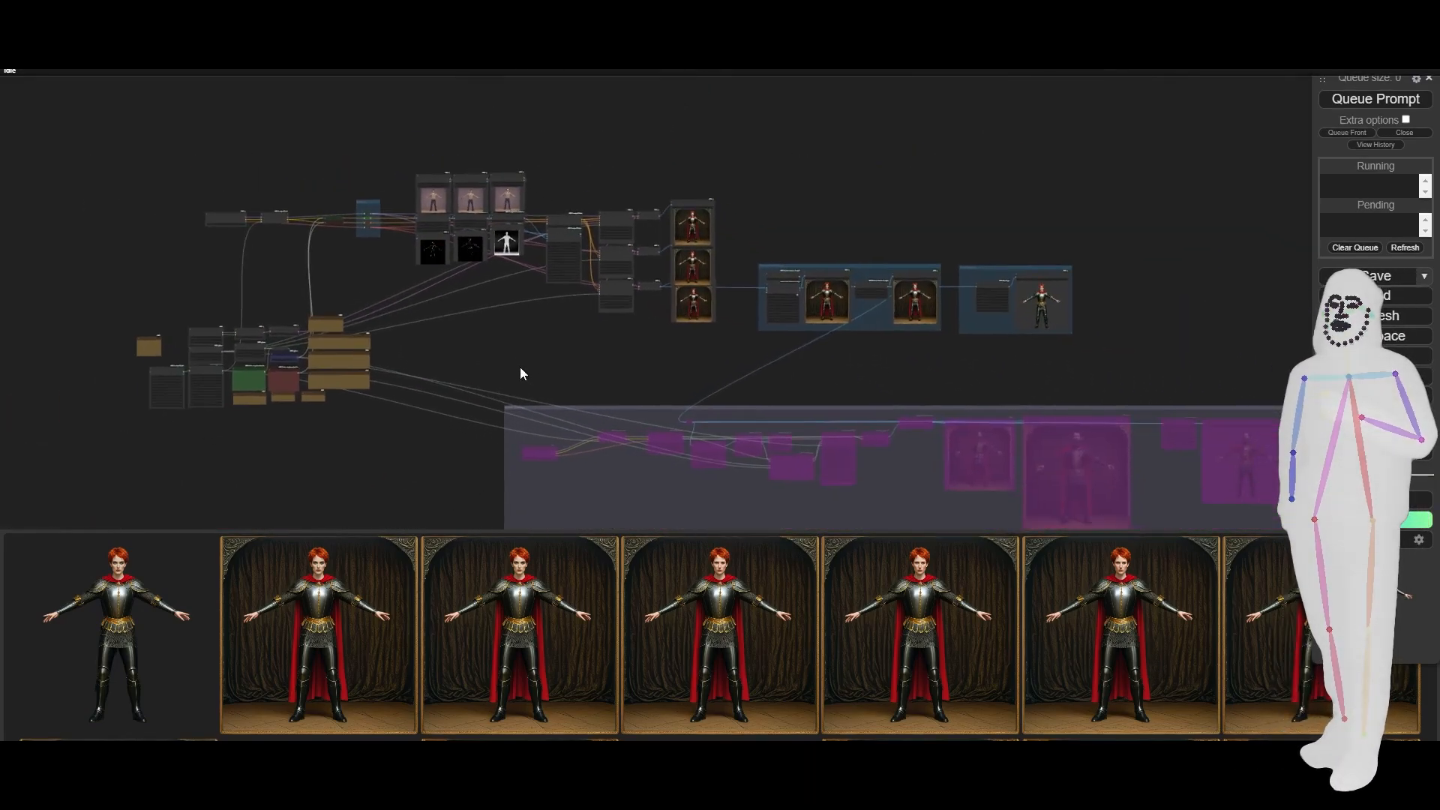
pyautogui.moveTo(523, 373); pyautogui.dragTo(494, 356)
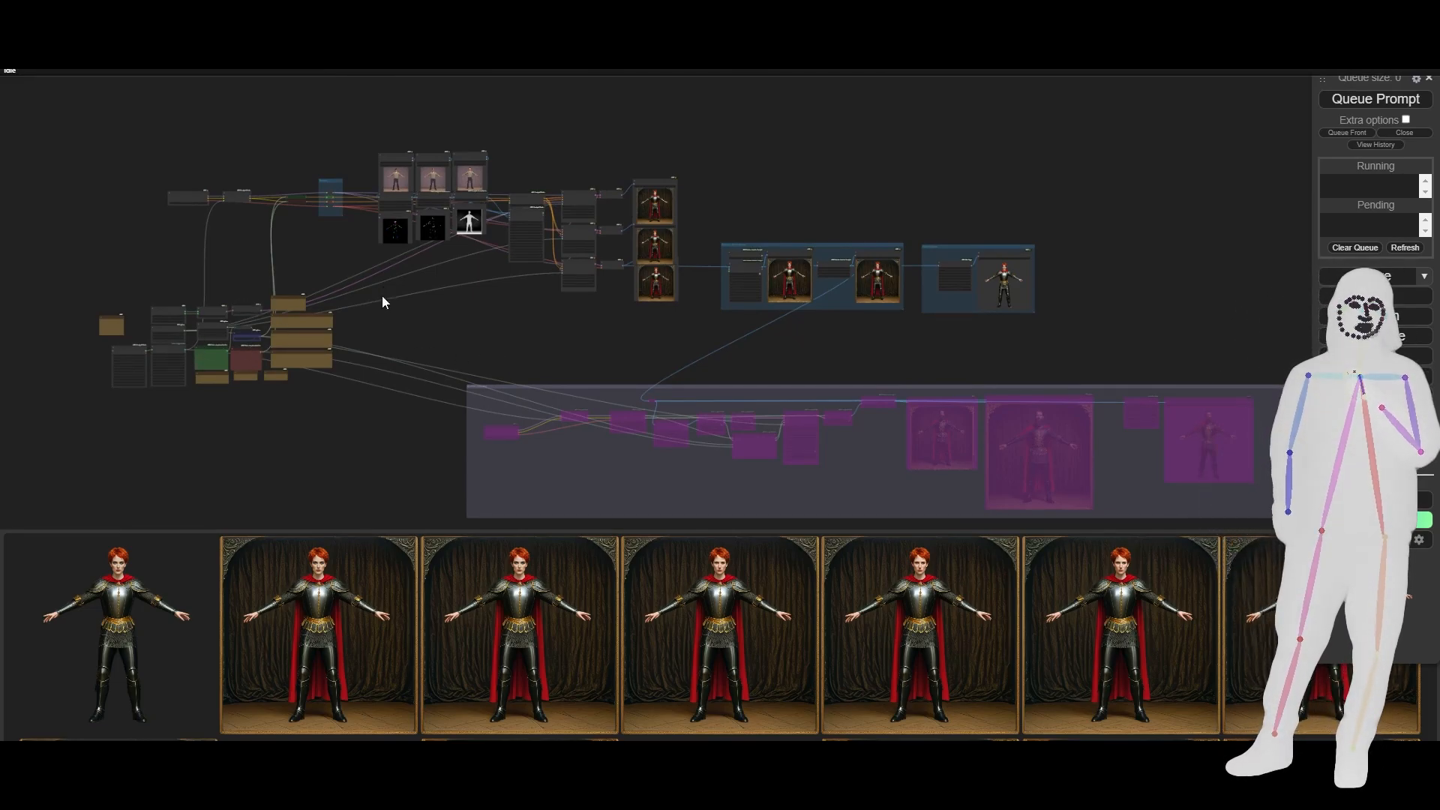
# Inspect the LoRA stacks and the green prompt Text Box, highlighting the phrase "arms outstretched" in the prompt
pyautogui.scroll(10, 96, 369)
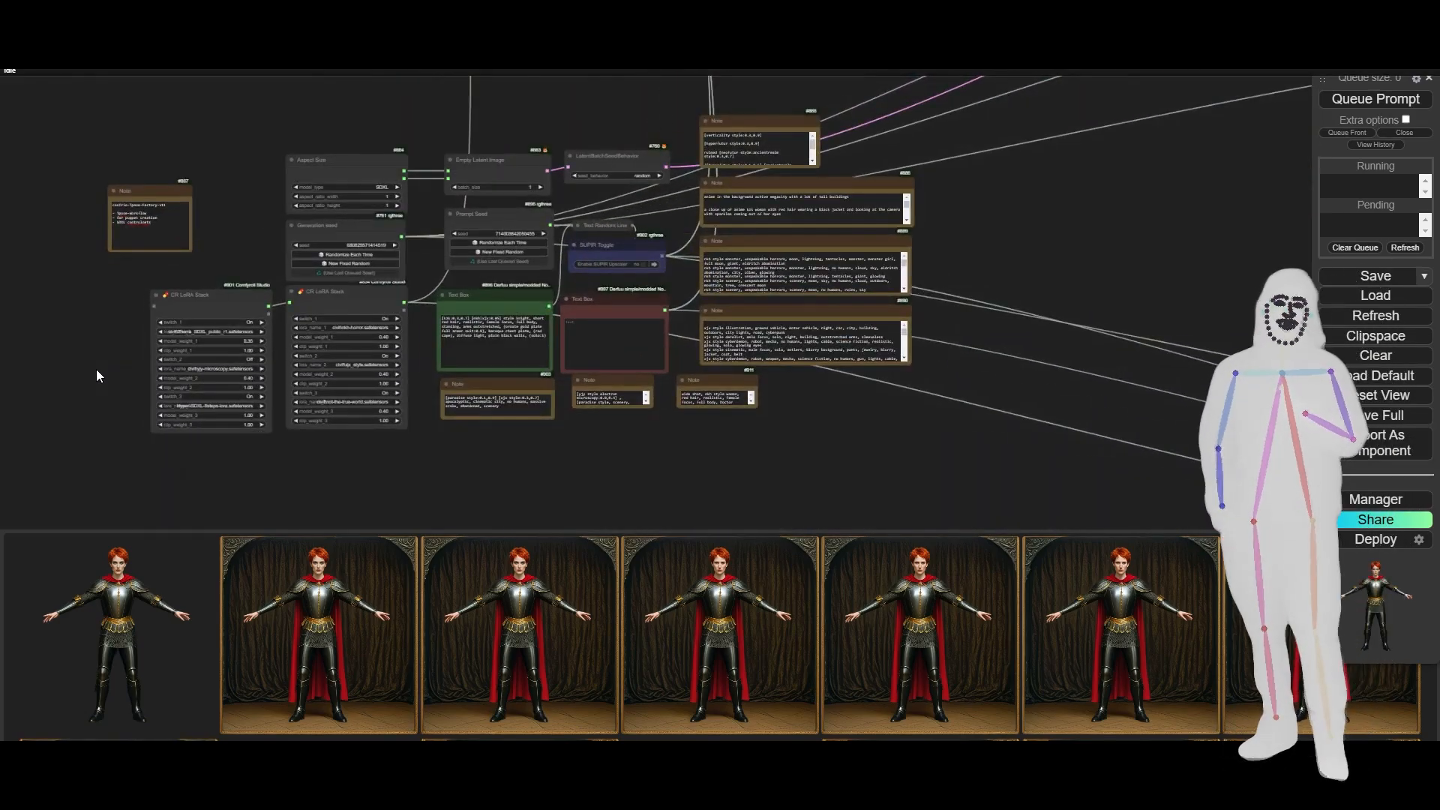
pyautogui.scroll(1, 96, 369)
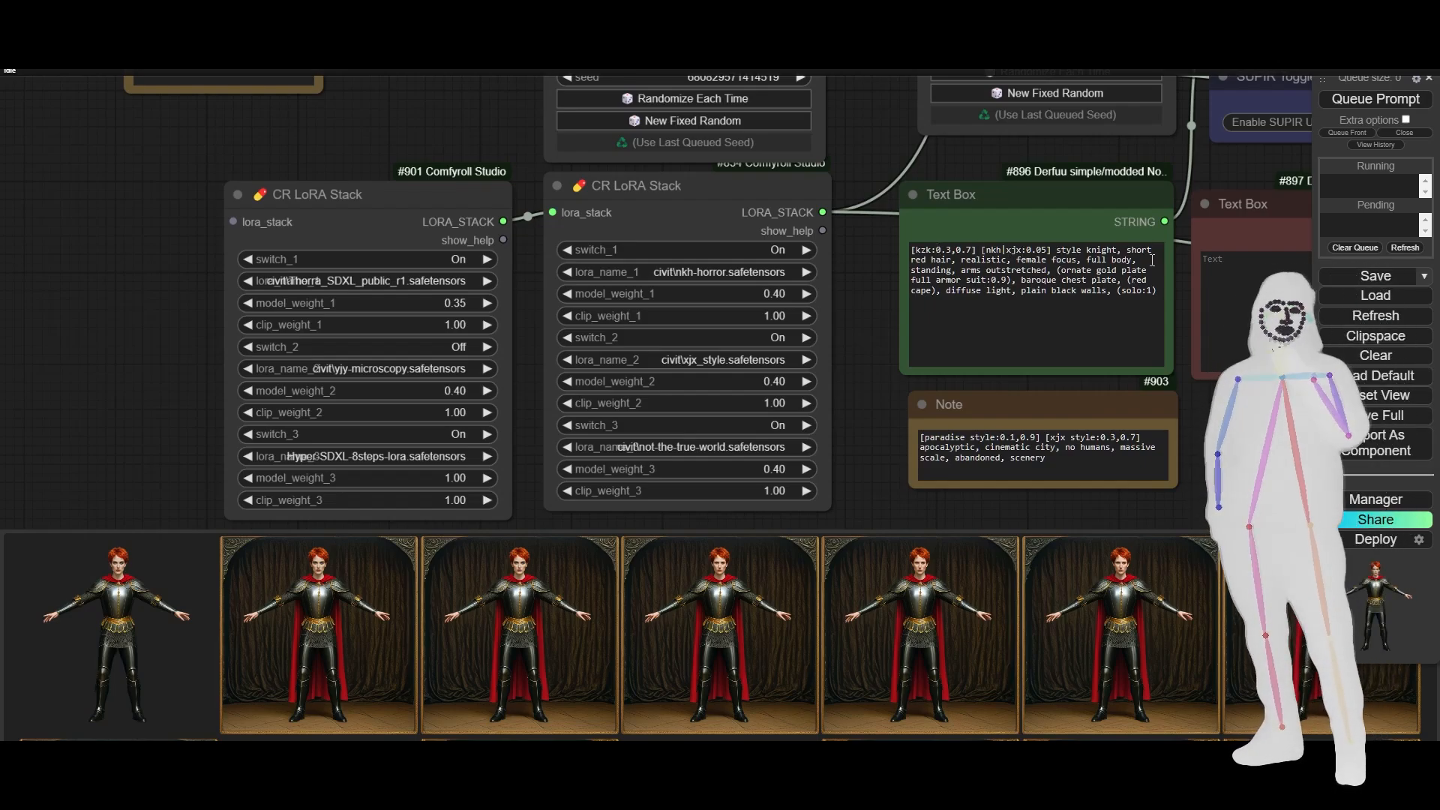
pyautogui.scroll(1, 1181, 258)
pyautogui.scroll(10, 1180, 255)
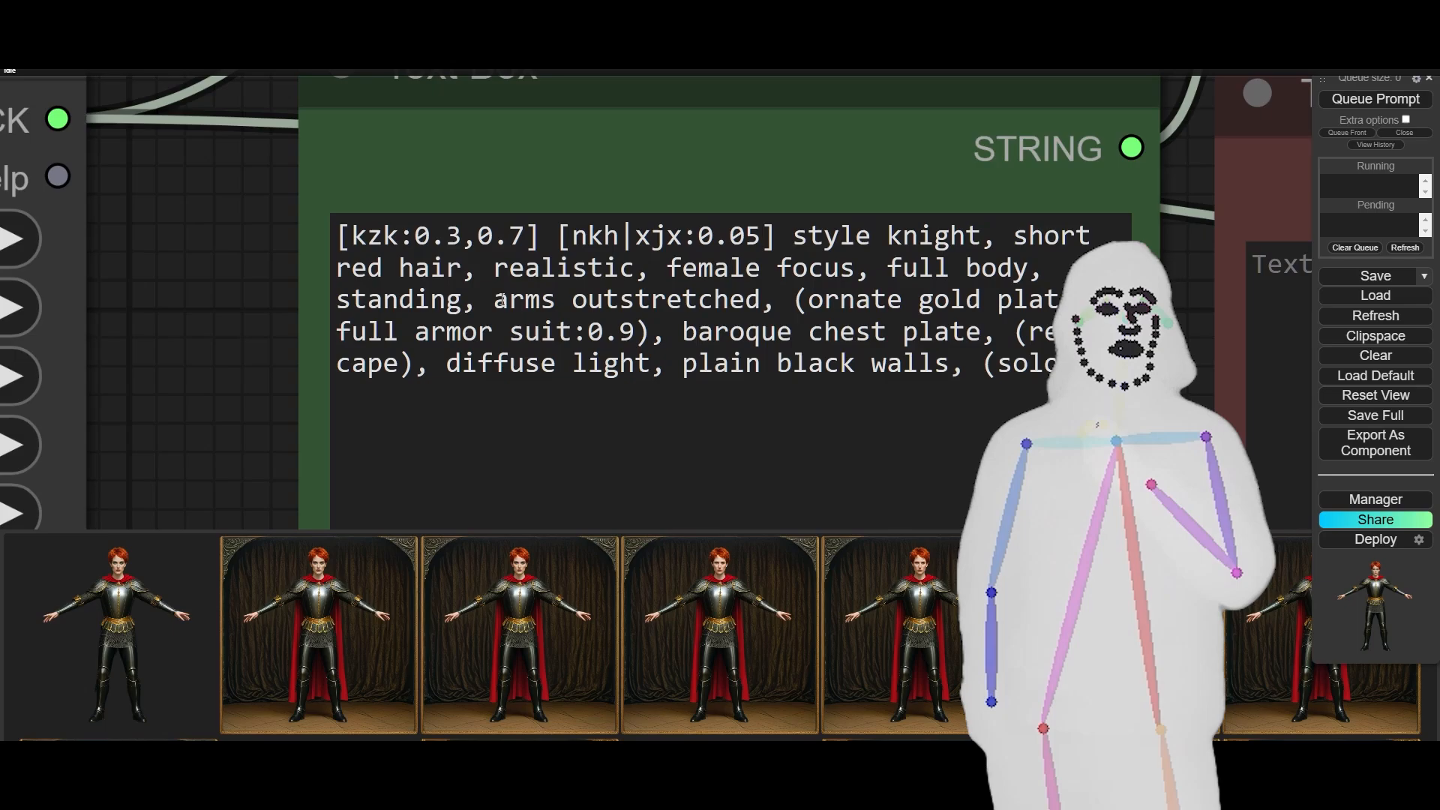
pyautogui.moveTo(494, 300); pyautogui.dragTo(761, 298)
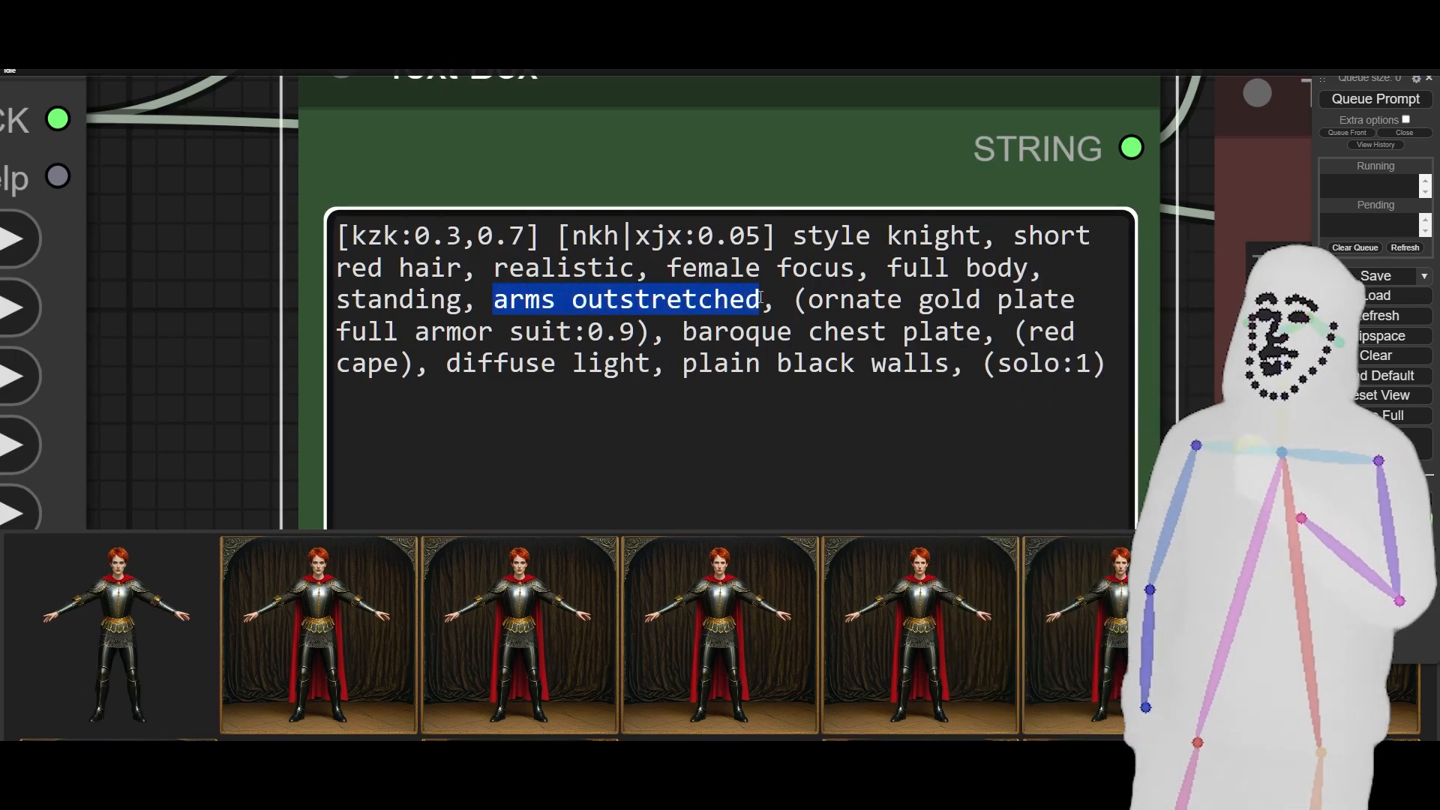
# Examine the switches, models, strengths and start and end percentages in the CR Multi-ControlNet Stack node
pyautogui.scroll(-10, 203, 353)
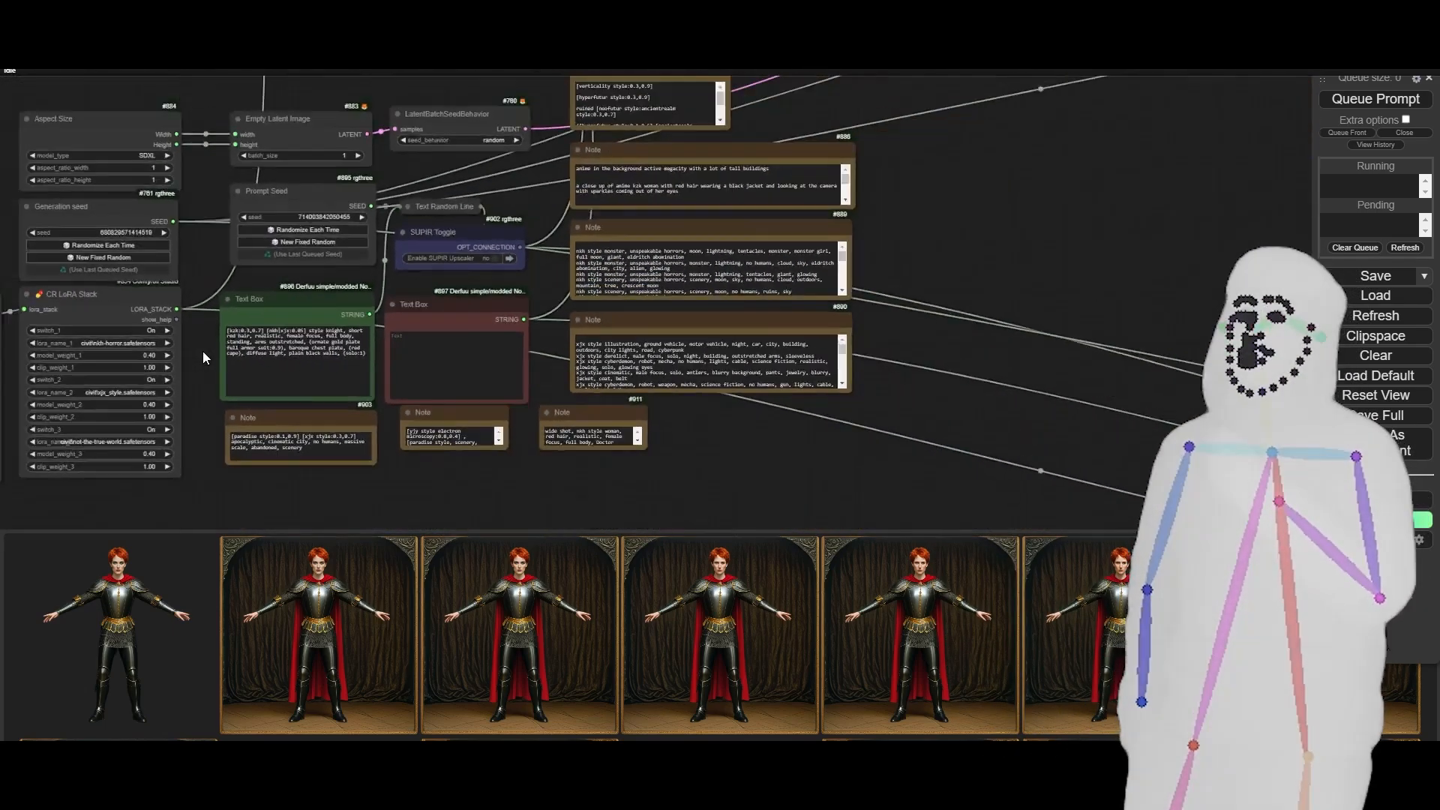
pyautogui.scroll(-6, 202, 351)
pyautogui.moveTo(745, 182); pyautogui.dragTo(522, 550)
pyautogui.scroll(8, 821, 339)
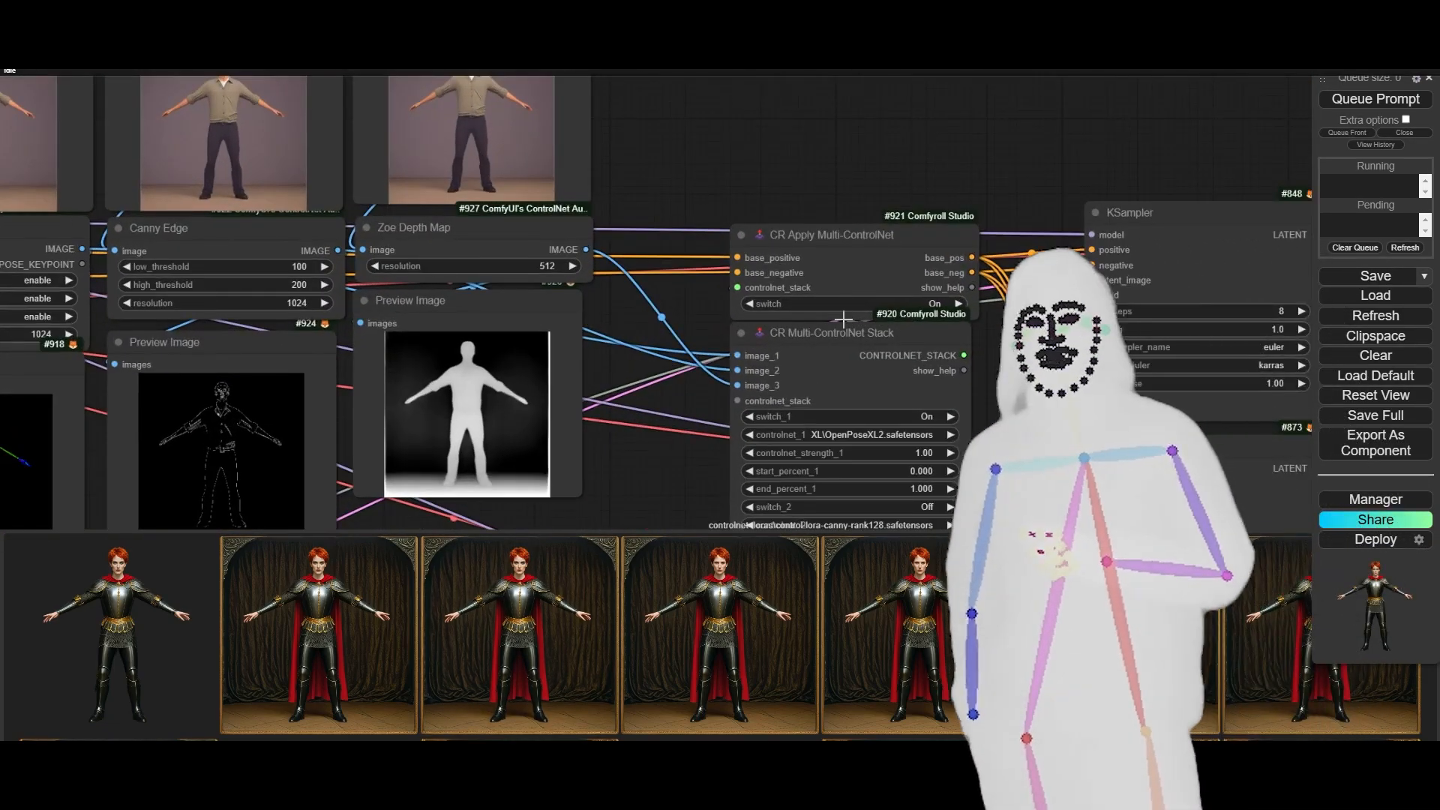
pyautogui.moveTo(1017, 439); pyautogui.dragTo(1037, 223)
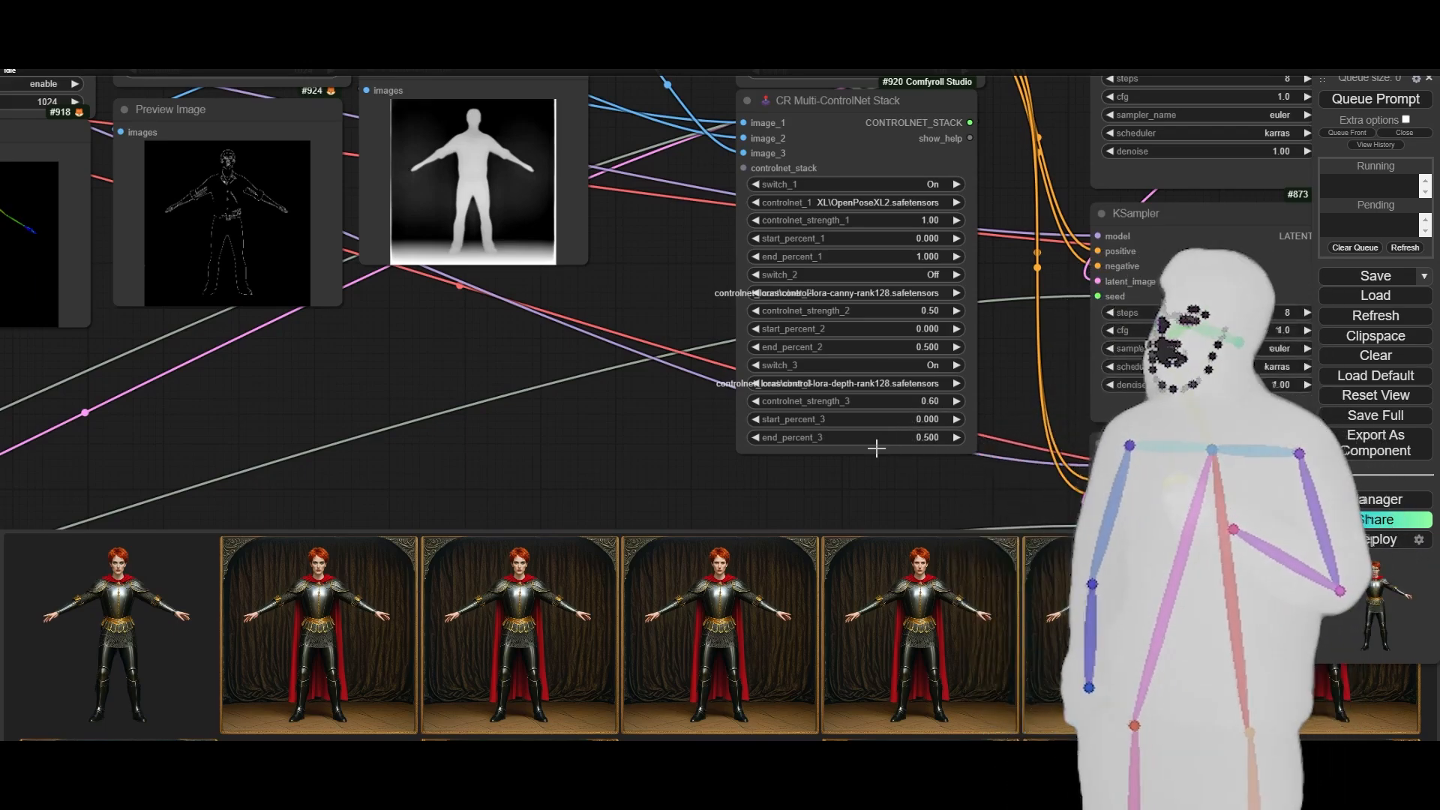
# Compare the OpenPose, Canny Edge and Zoe Depth Map previews with the T-pose reference pictures in the Load Image nodes
pyautogui.moveTo(313, 389); pyautogui.dragTo(650, 515)
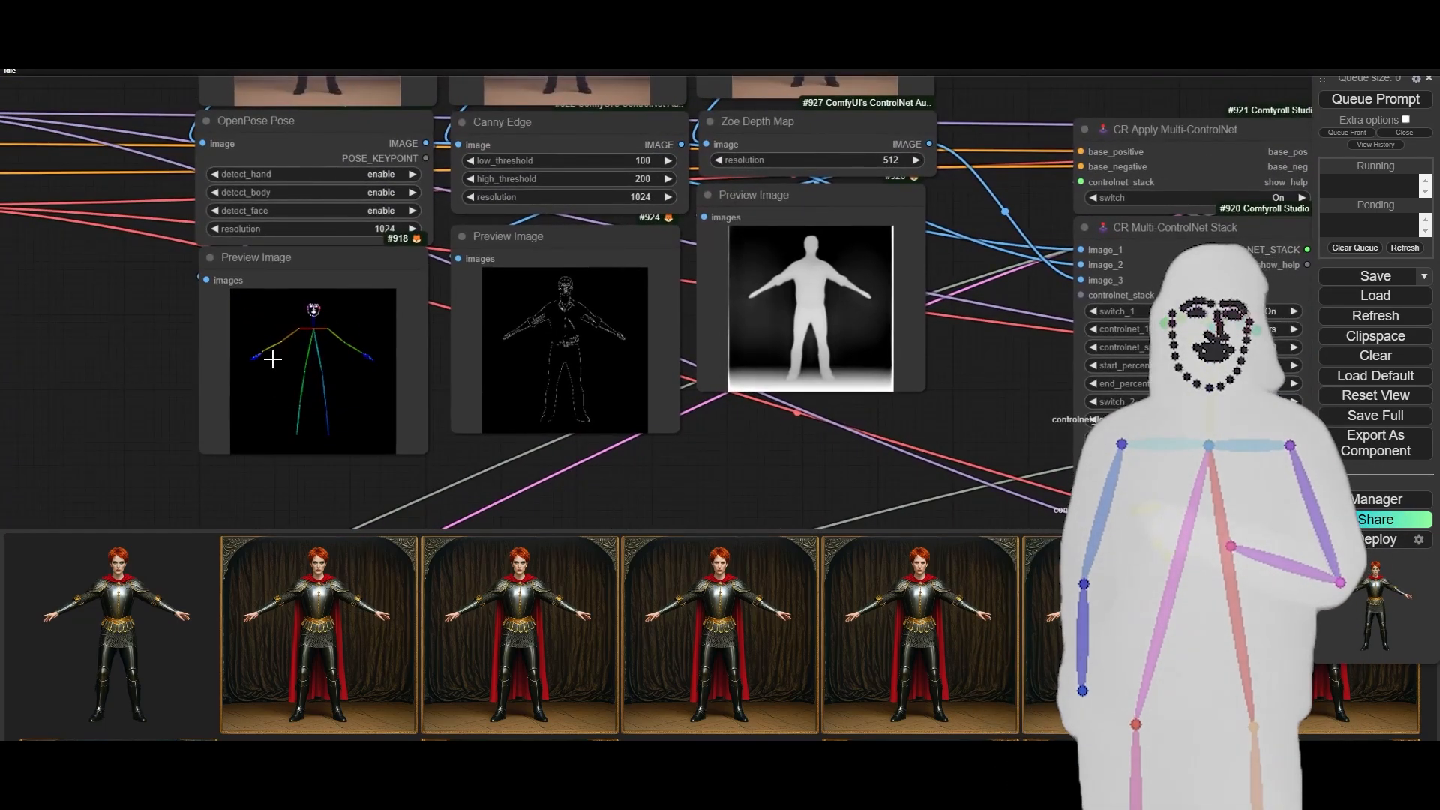
pyautogui.scroll(6, 305, 344)
pyautogui.scroll(-6, 306, 345)
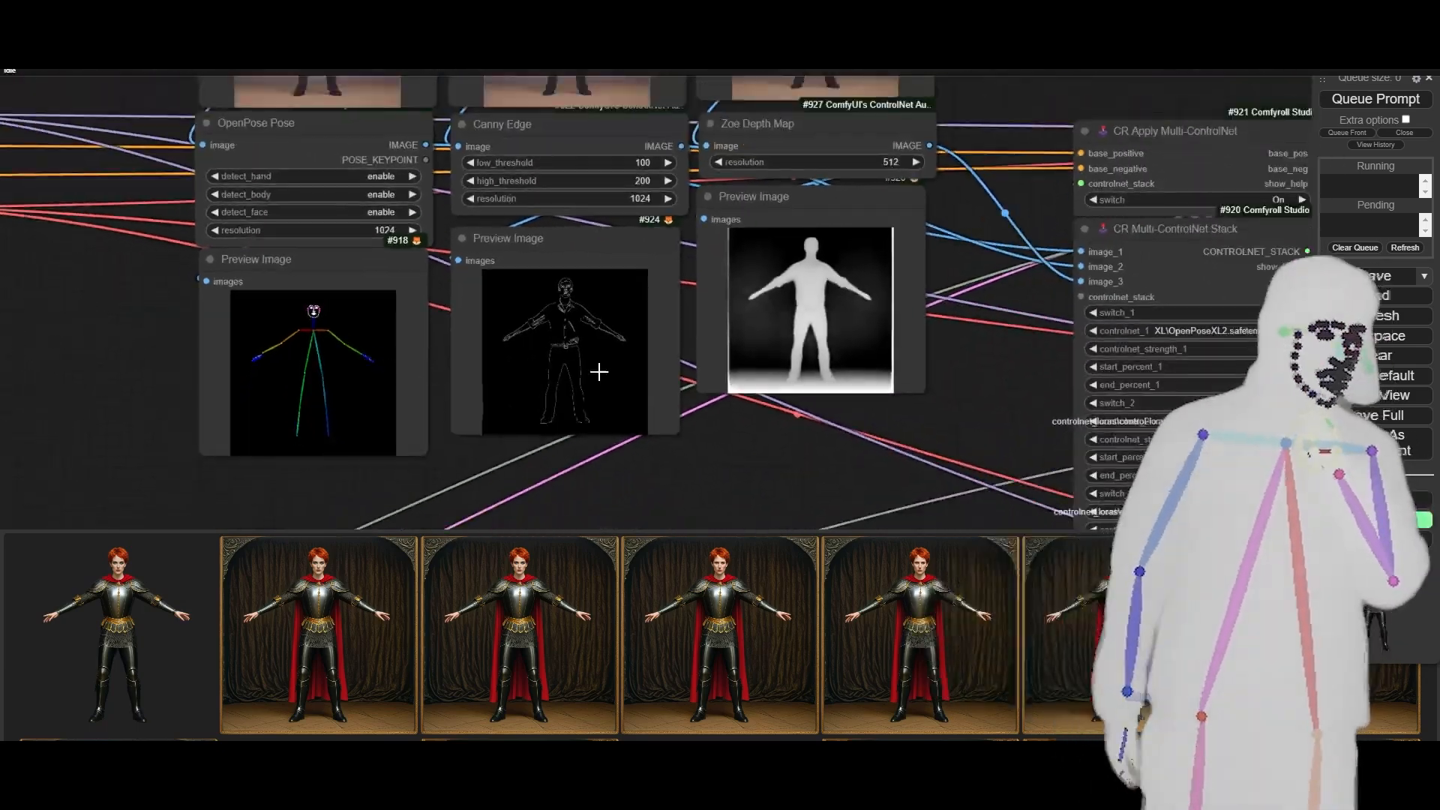
pyautogui.scroll(3, 833, 258)
pyautogui.scroll(-4, 828, 259)
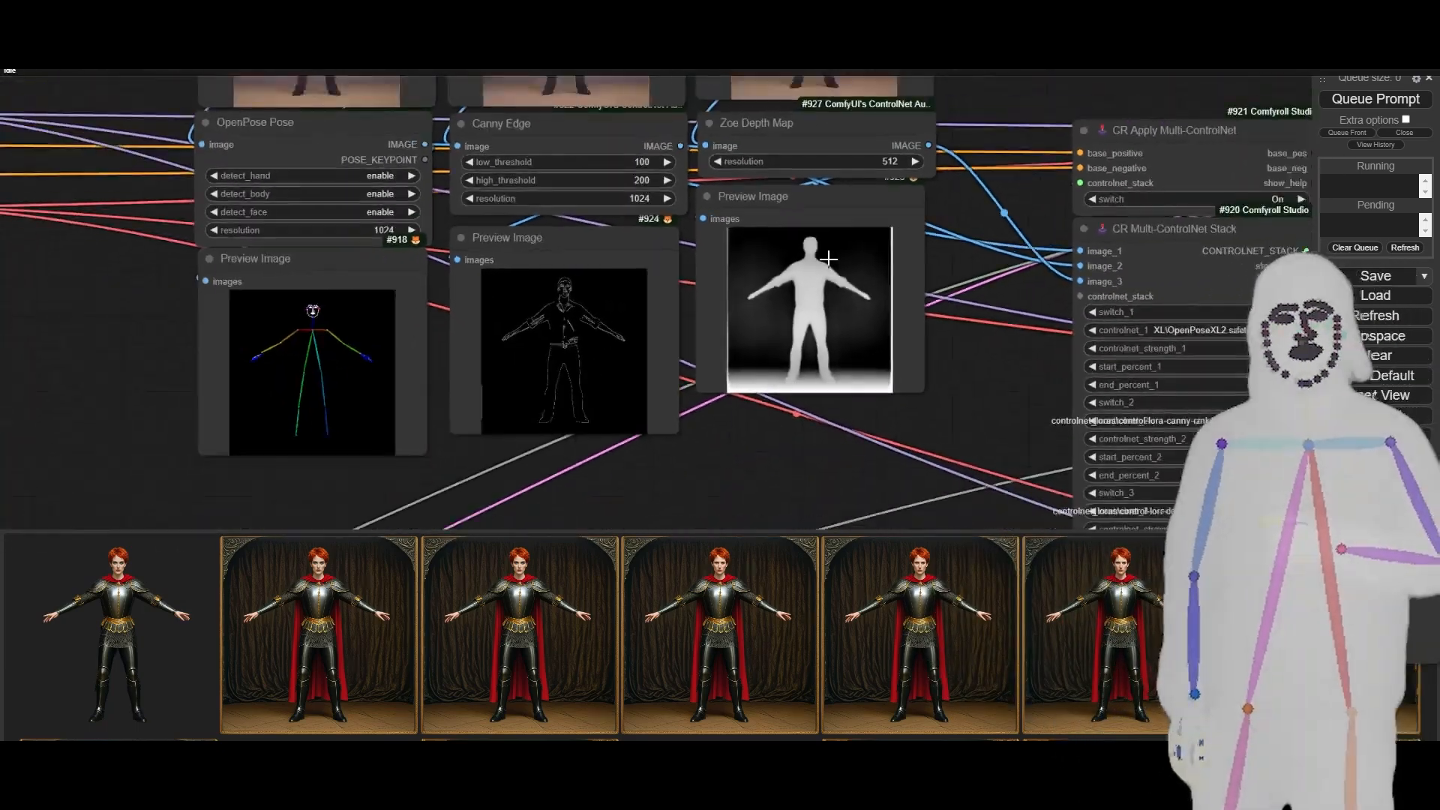
pyautogui.scroll(1, 829, 259)
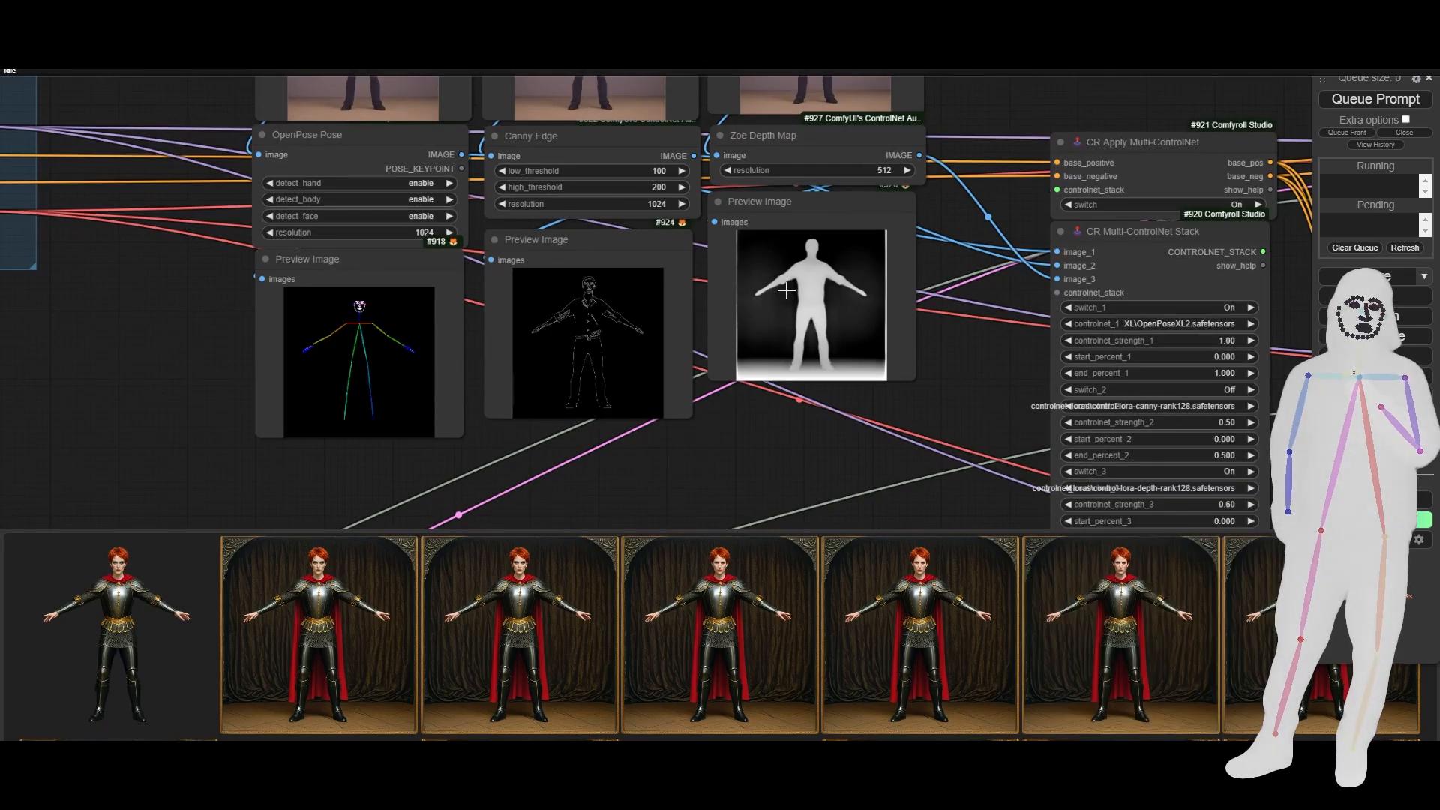
pyautogui.moveTo(983, 116); pyautogui.dragTo(992, 360)
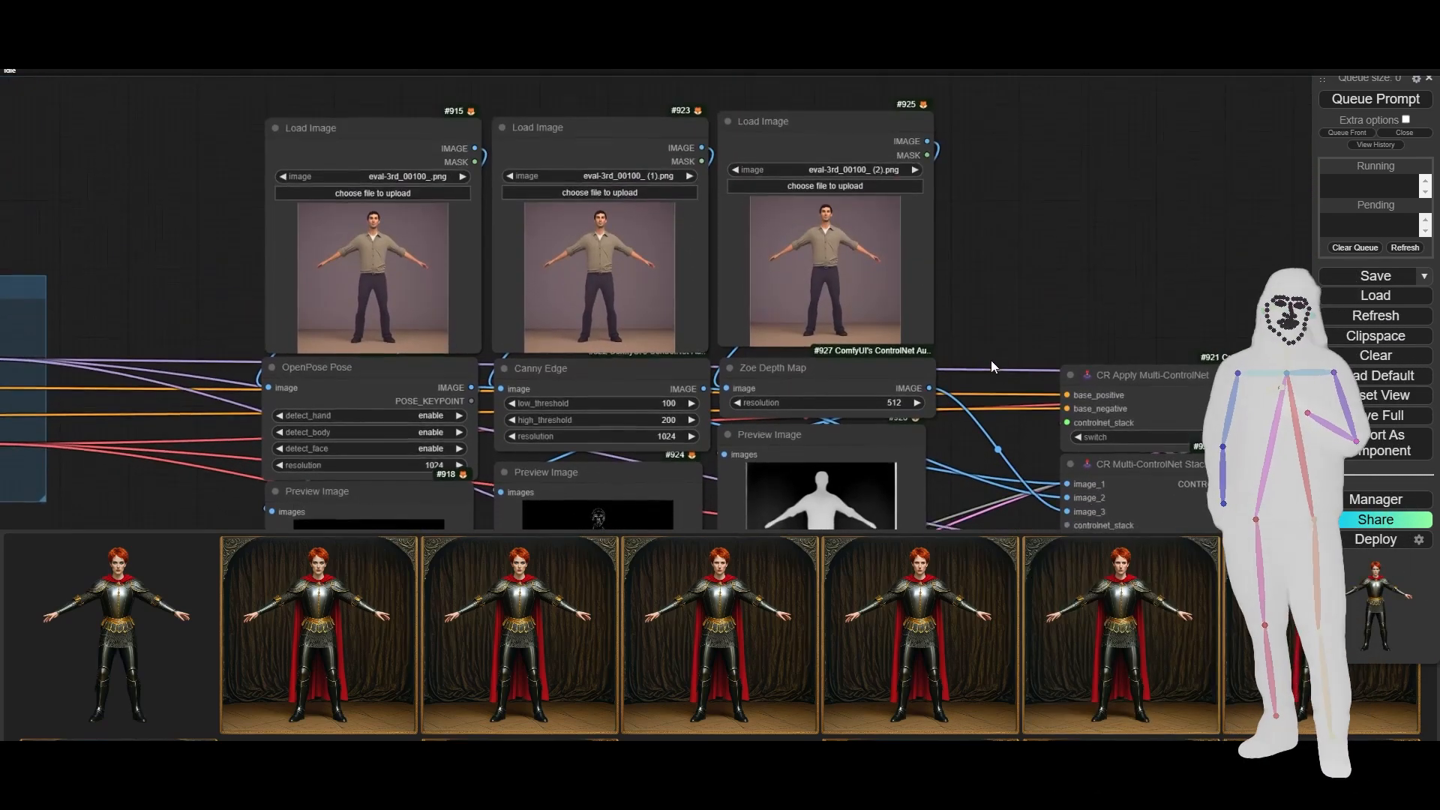
pyautogui.scroll(7, 589, 263)
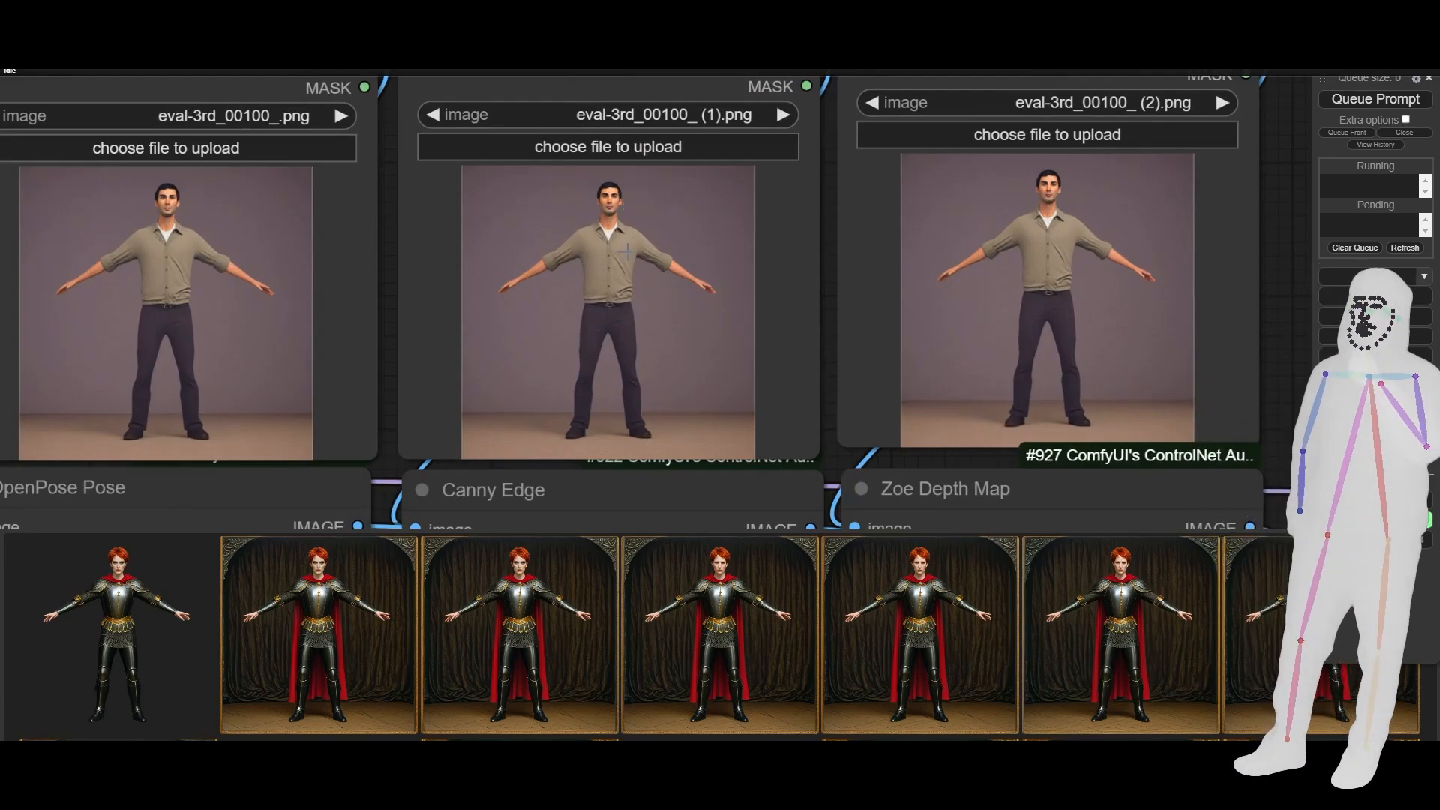
pyautogui.scroll(-7, 603, 311)
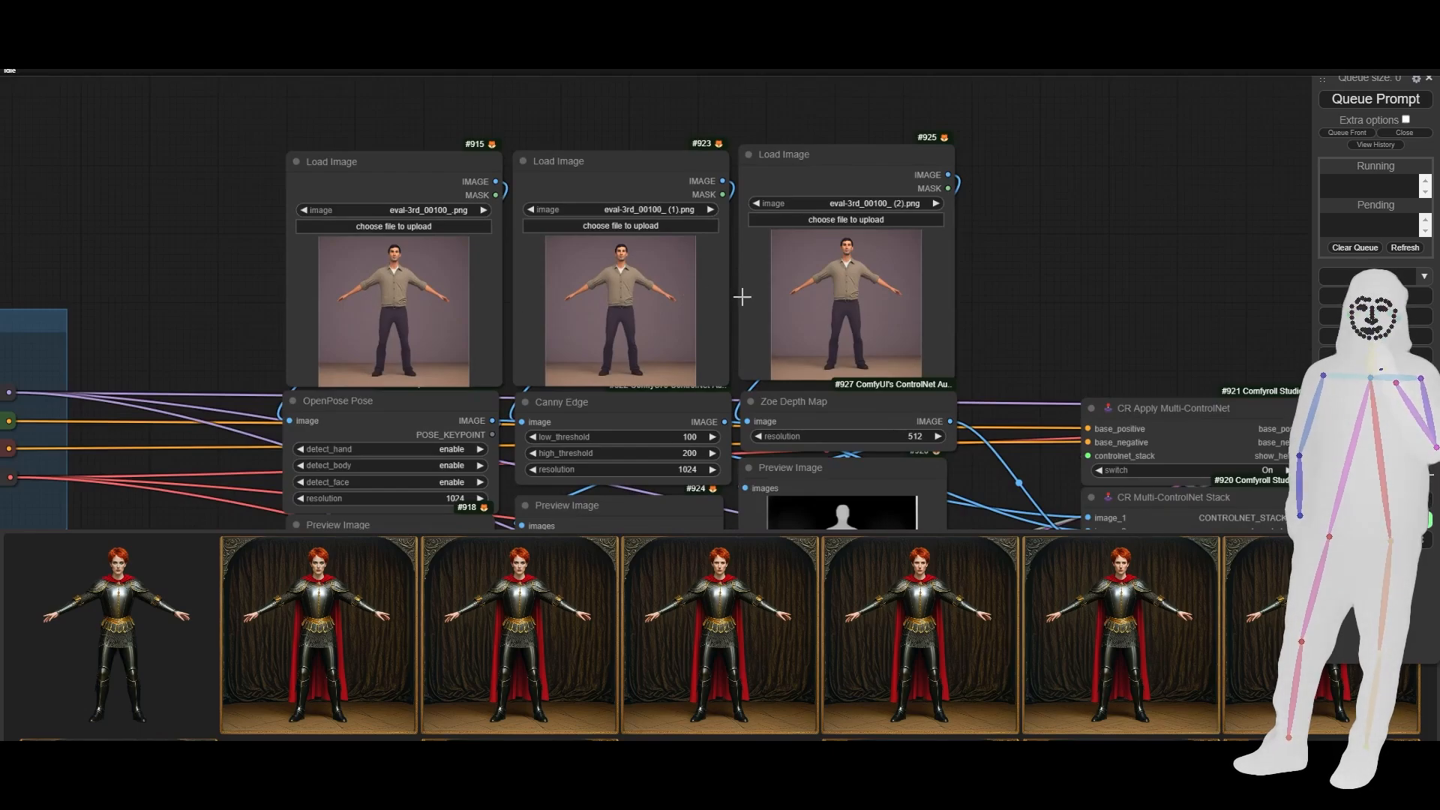
pyautogui.moveTo(1007, 349); pyautogui.dragTo(1031, 233)
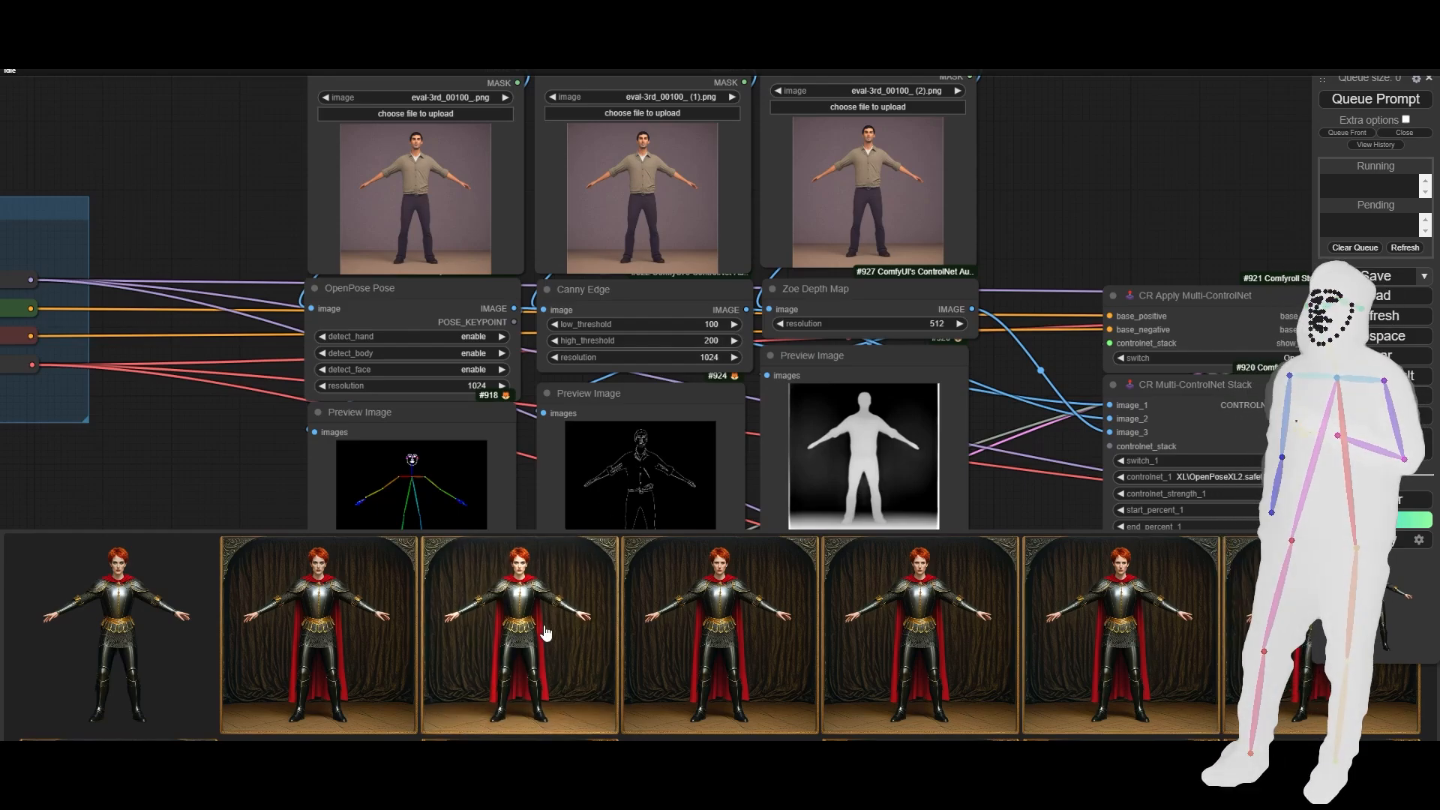
# Load the generated knight image tpose-react_00023_.png into the Canny Edge input's Load Image node and turn on switch_2 in the CR Multi-ControlNet Stack
pyautogui.moveTo(518, 657); pyautogui.dragTo(627, 235)
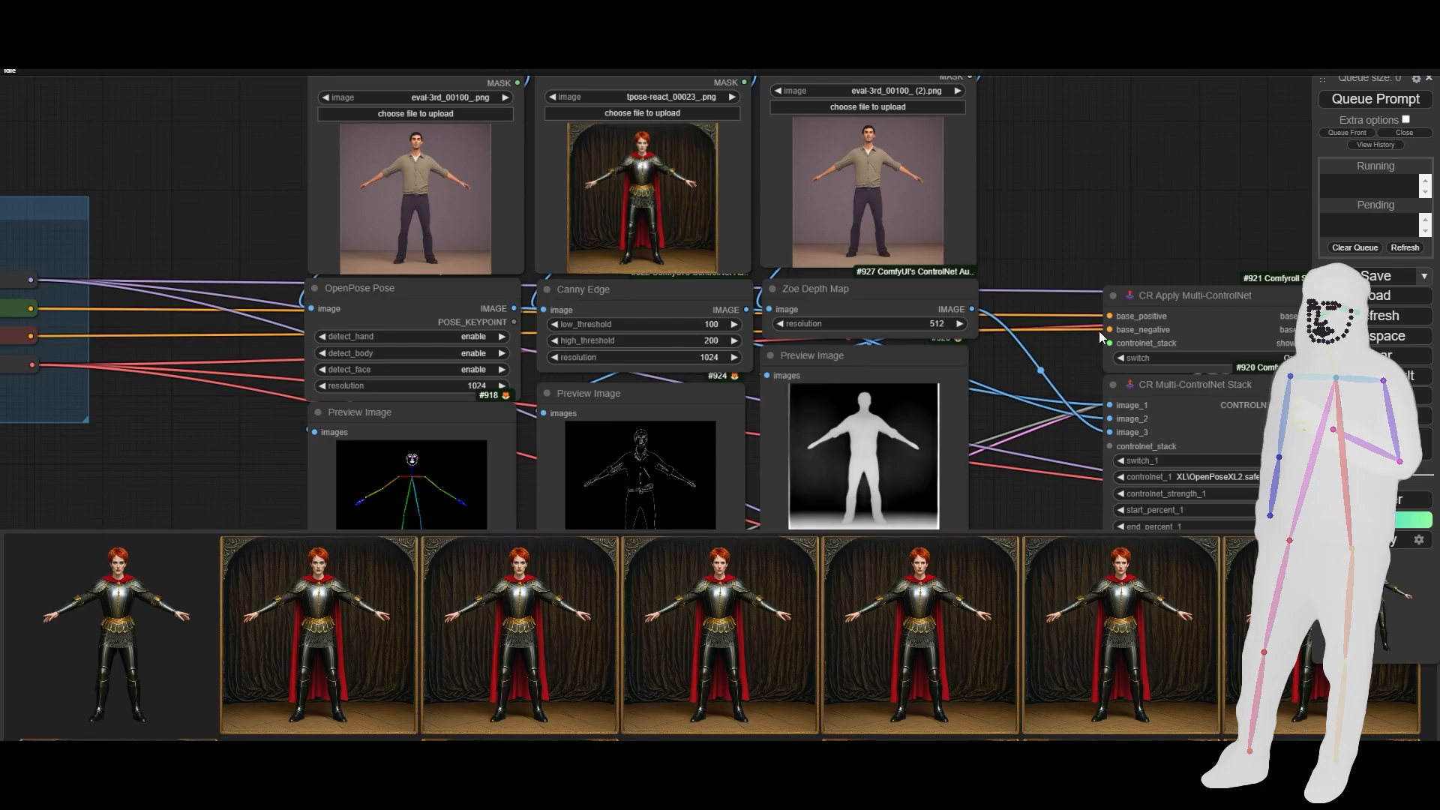
pyautogui.moveTo(1089, 466); pyautogui.dragTo(946, 379)
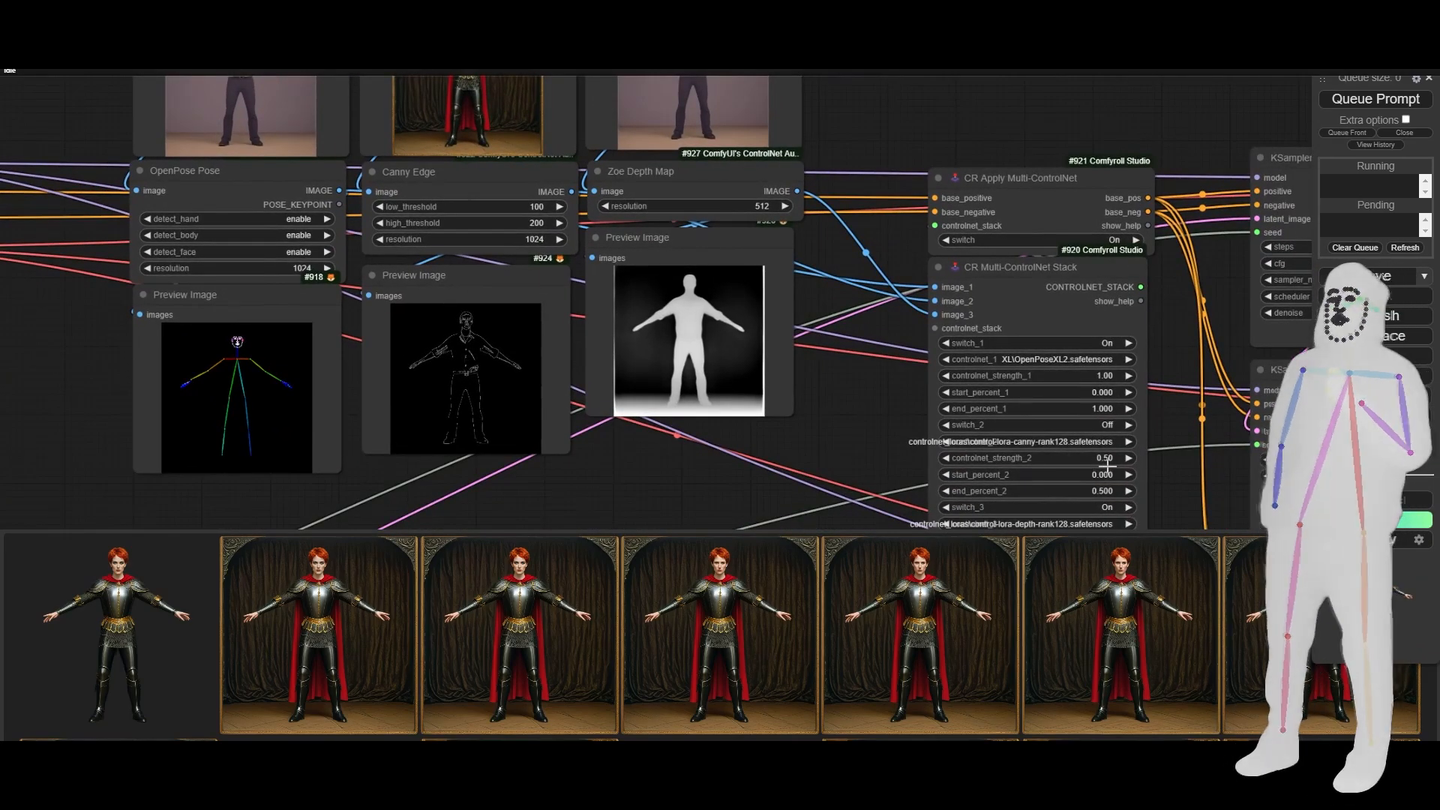
pyautogui.click(1129, 425)
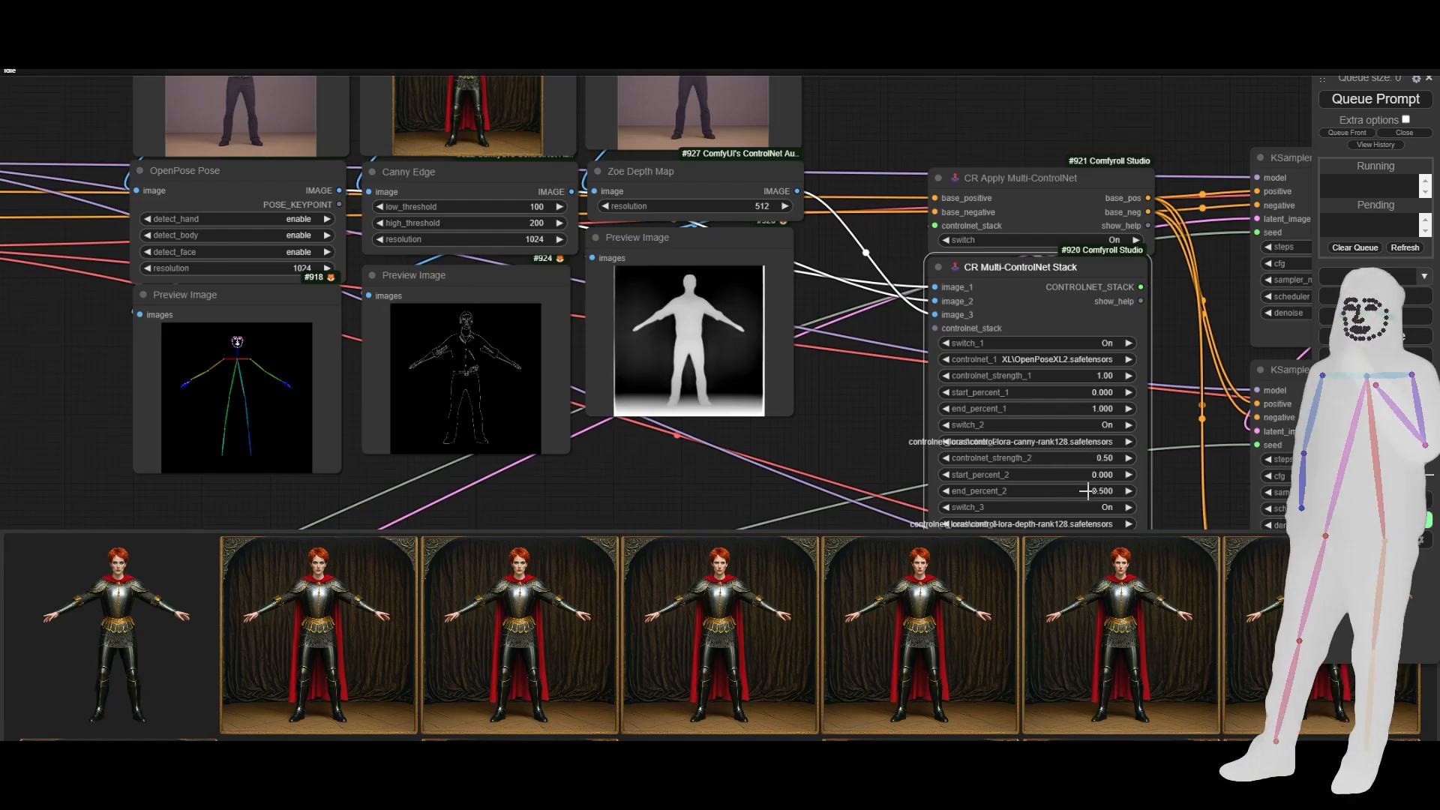
pyautogui.moveTo(889, 224); pyautogui.dragTo(1020, 360)
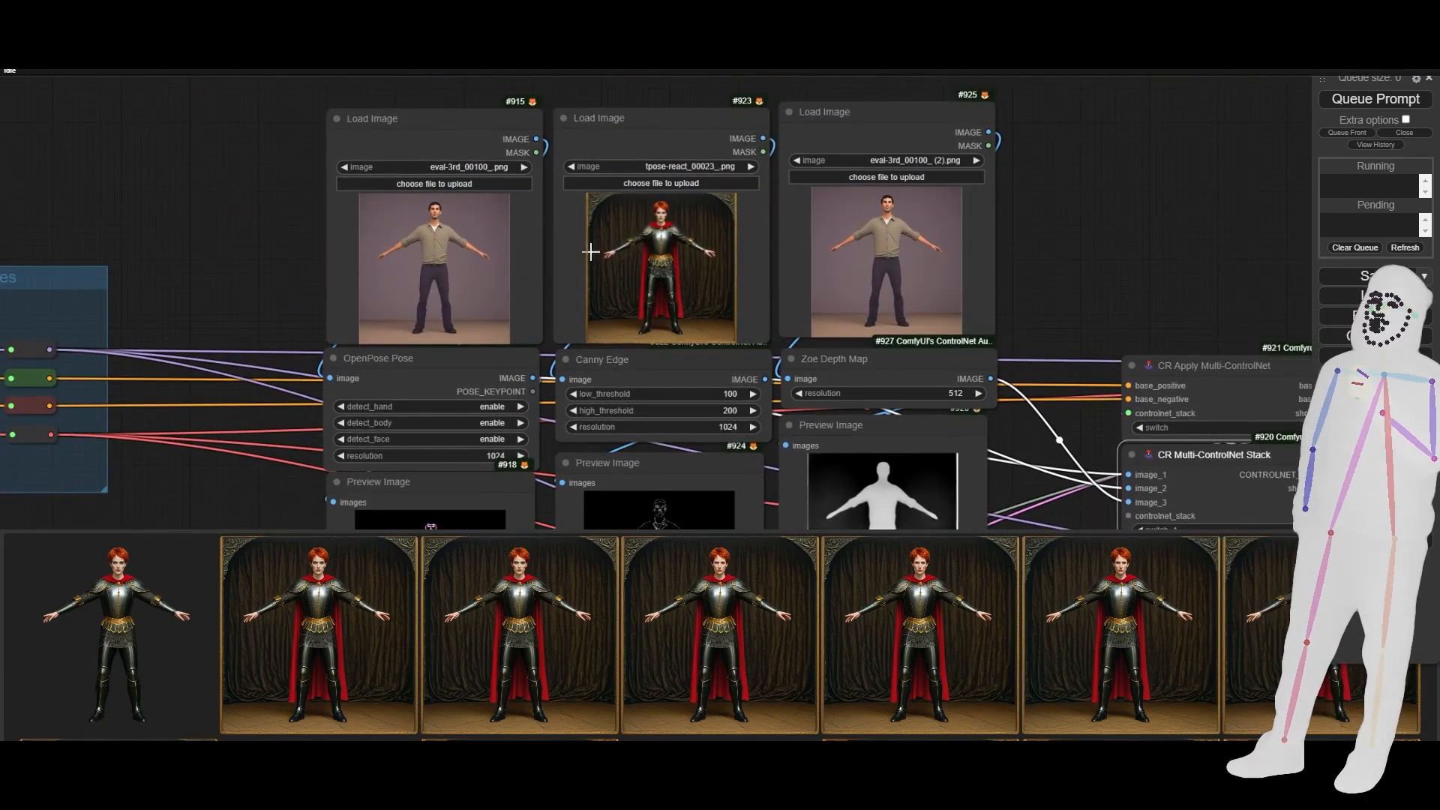
pyautogui.scroll(5, 671, 264)
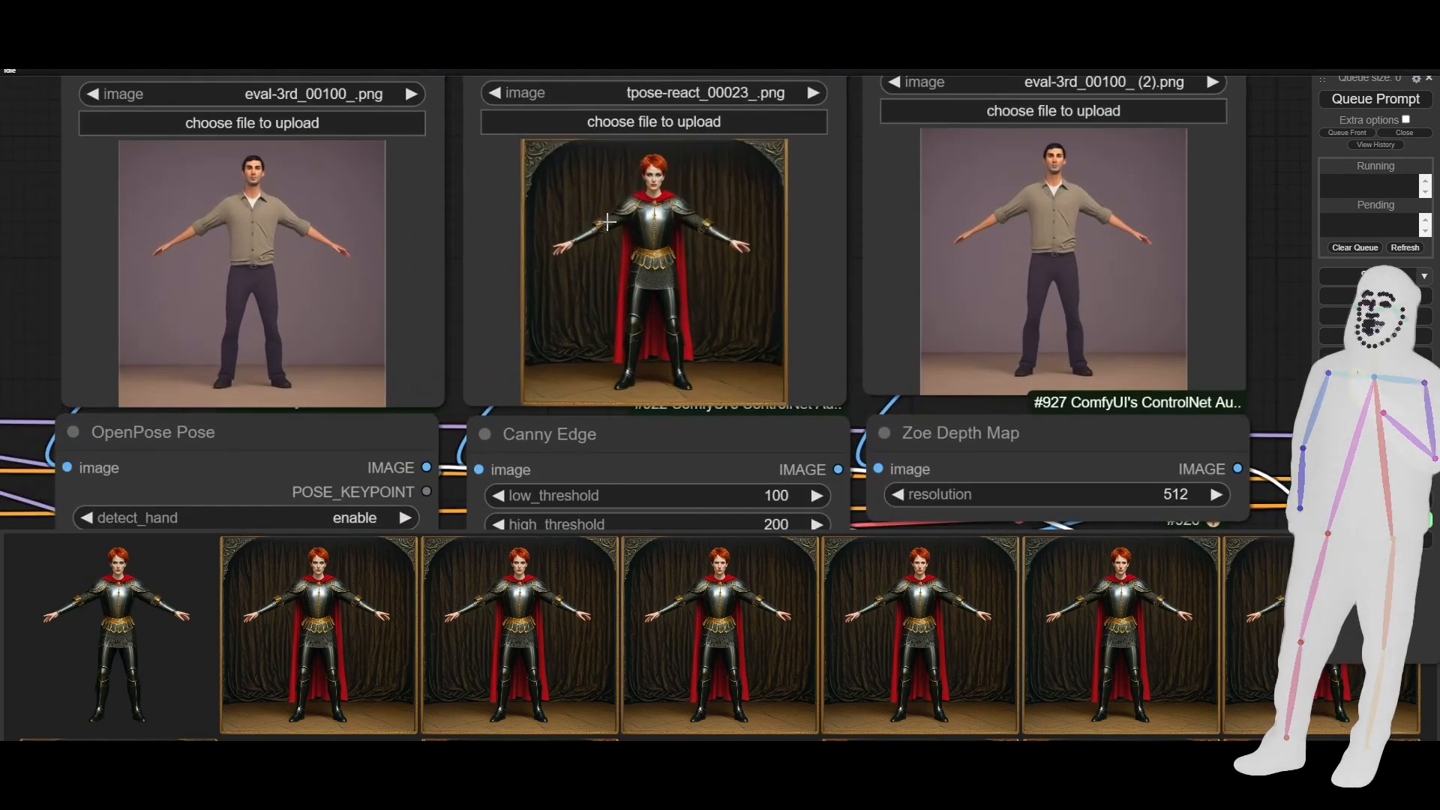
pyautogui.scroll(-6, 659, 270)
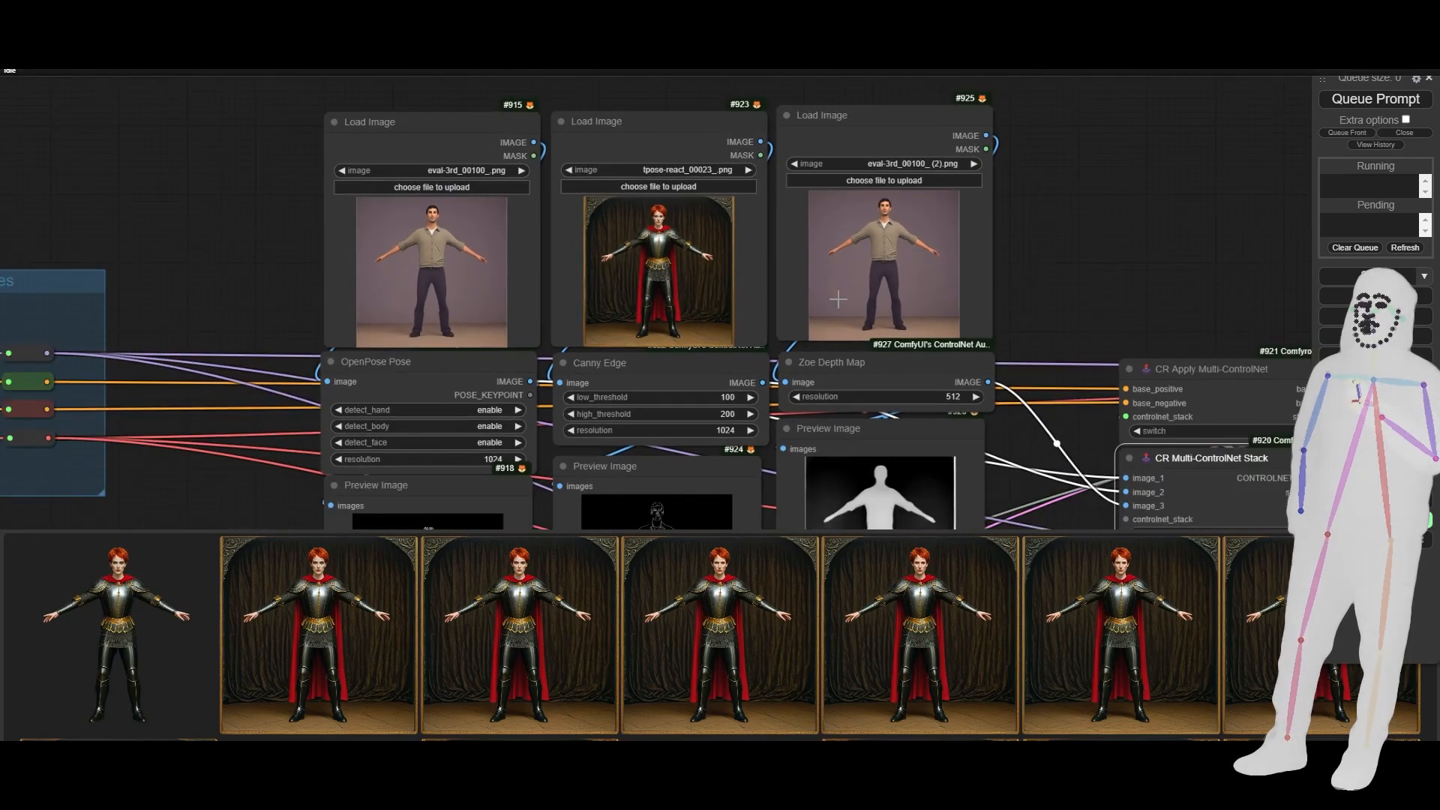
# Examine the Load Face Model and ReActor Fast Face Swap settings in the Reactor Face Swap group, plus the face in the react image
pyautogui.moveTo(1064, 291); pyautogui.dragTo(861, 219)
pyautogui.scroll(-6, 863, 229)
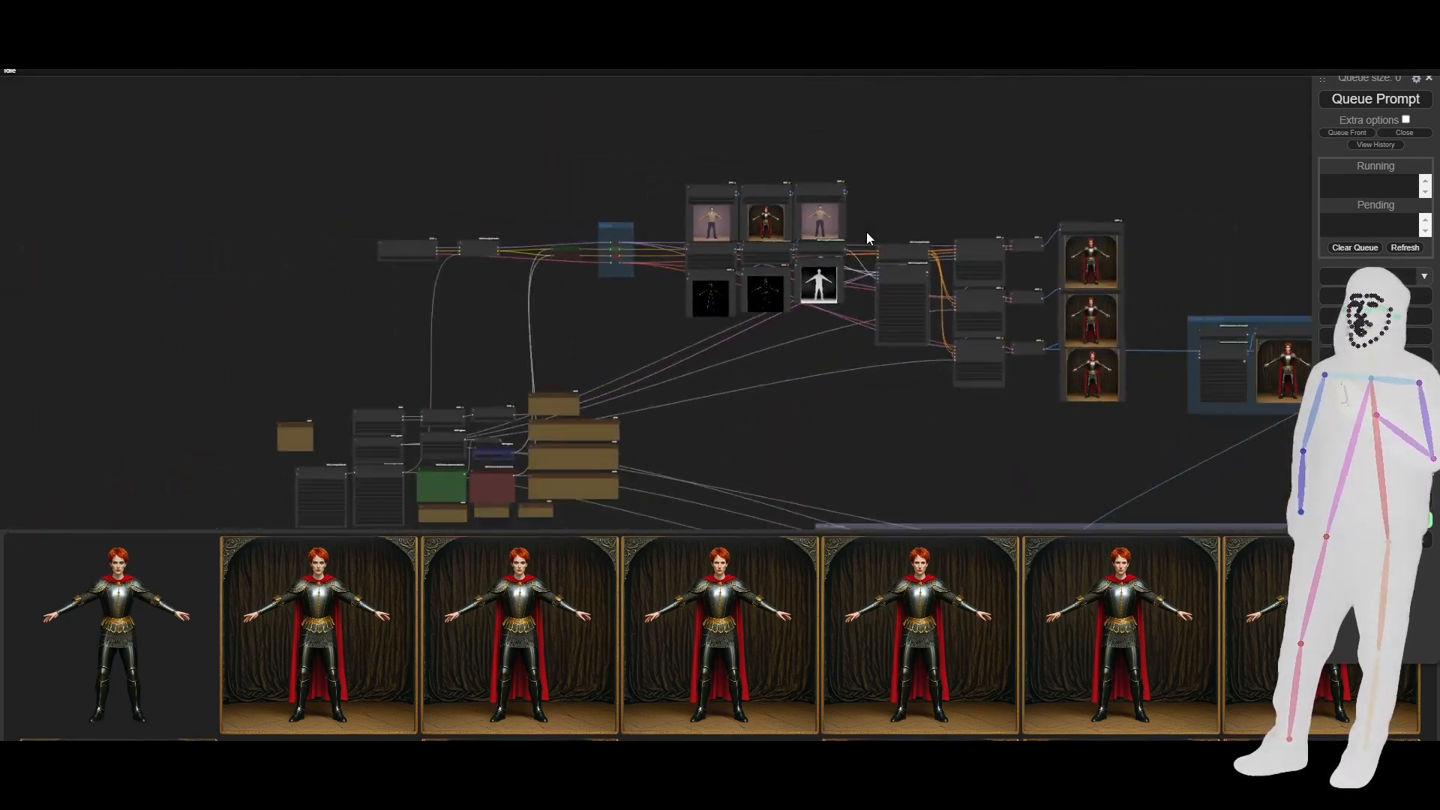
pyautogui.moveTo(960, 443); pyautogui.dragTo(533, 438)
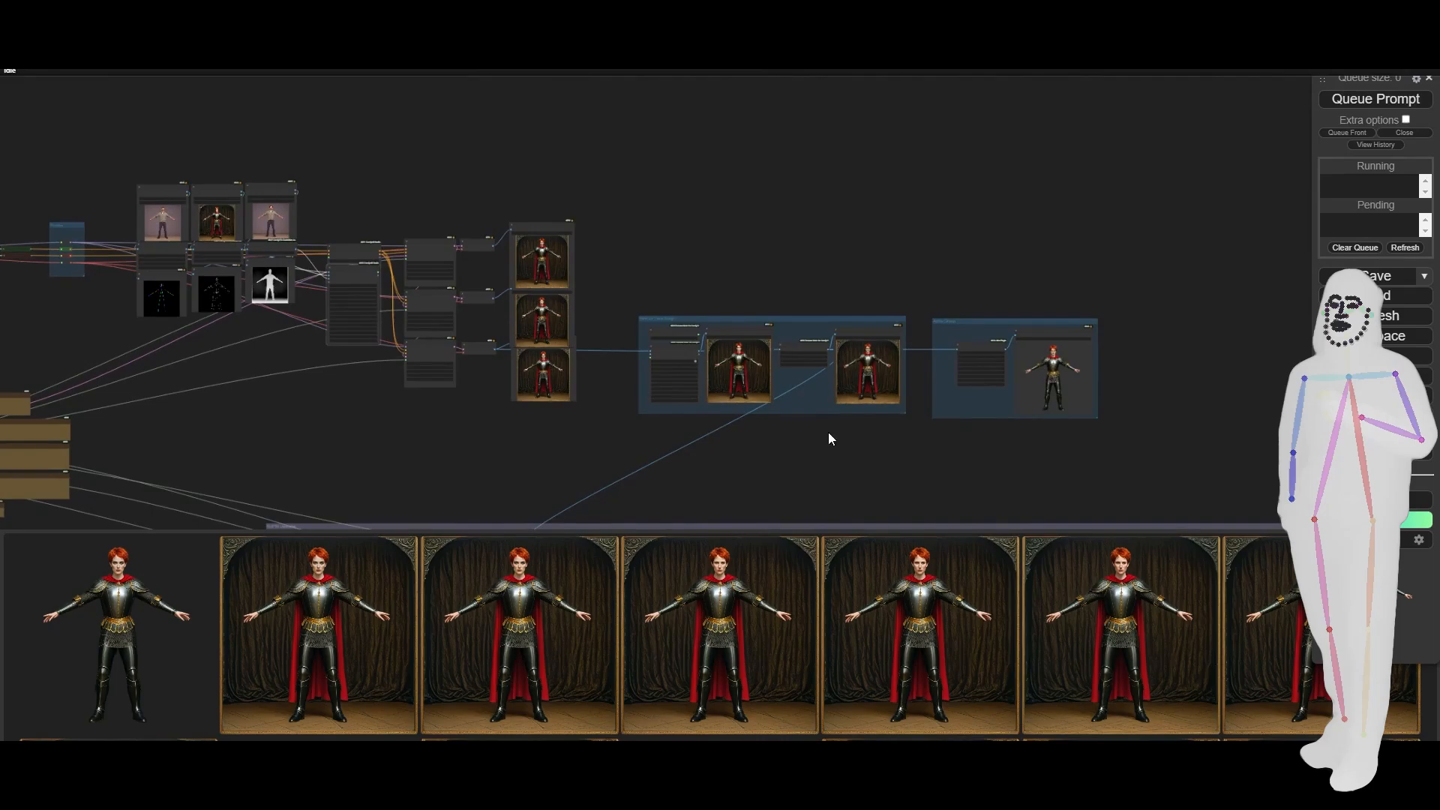
pyautogui.scroll(5, 798, 379)
pyautogui.scroll(7, 798, 373)
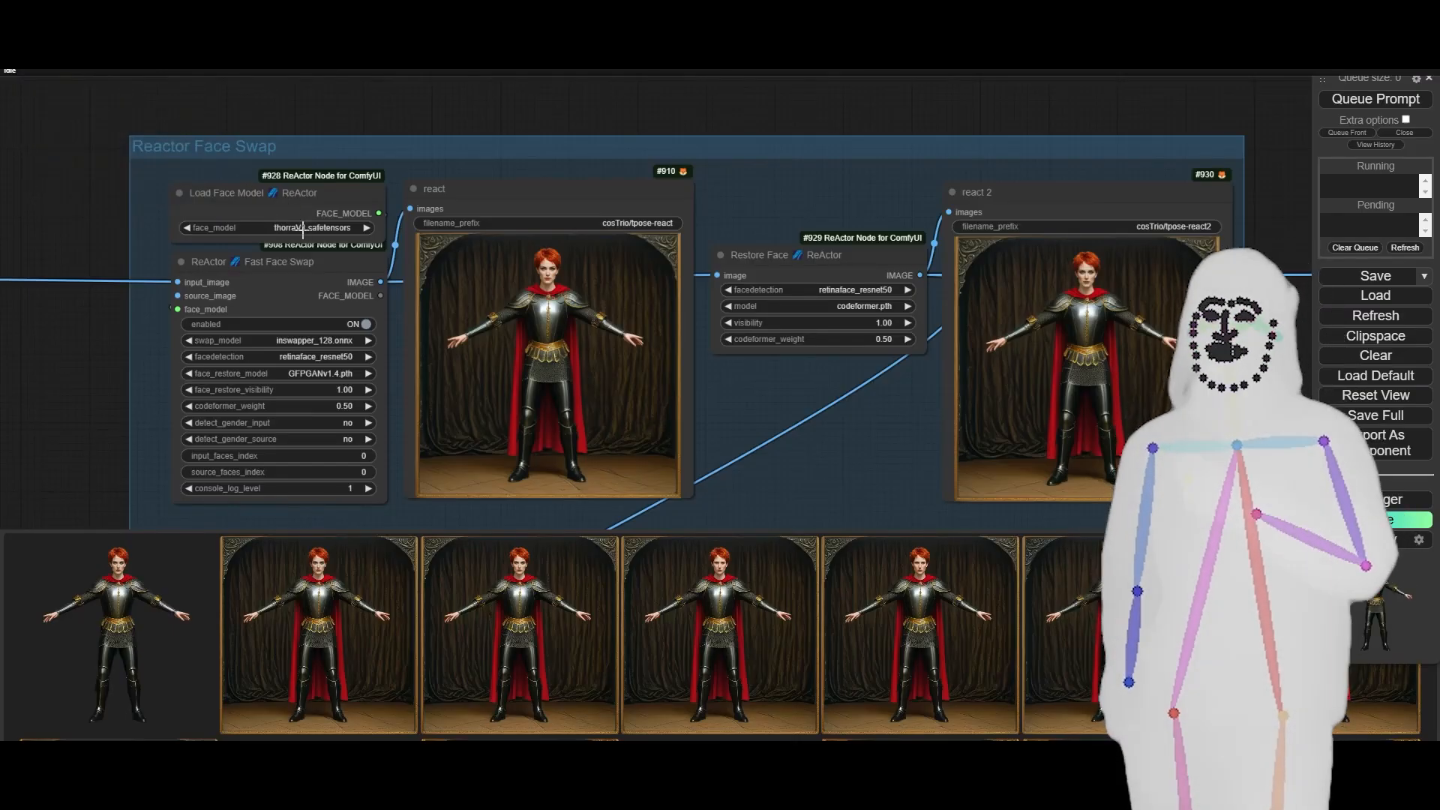
pyautogui.scroll(14, 551, 286)
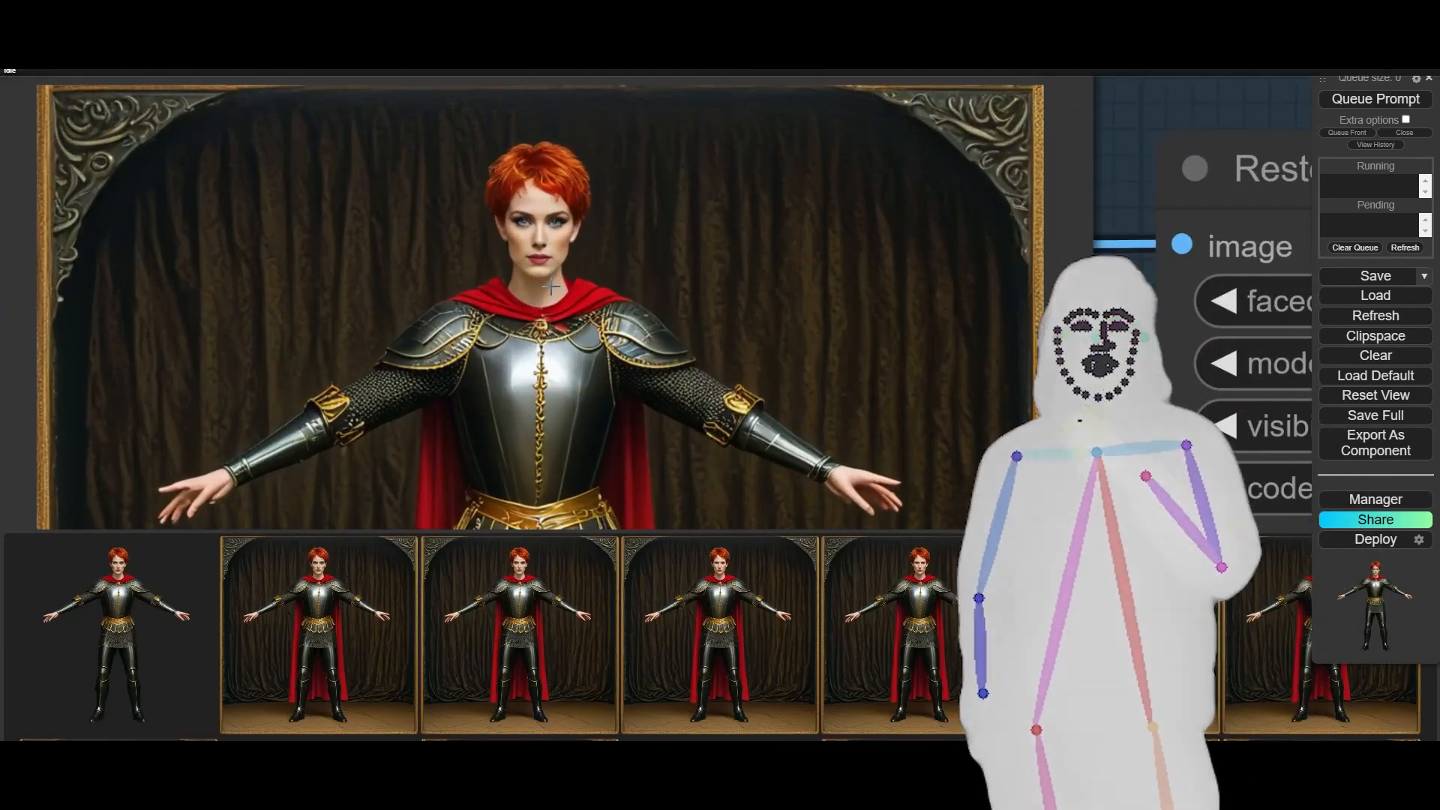
pyautogui.scroll(-10, 410, 360)
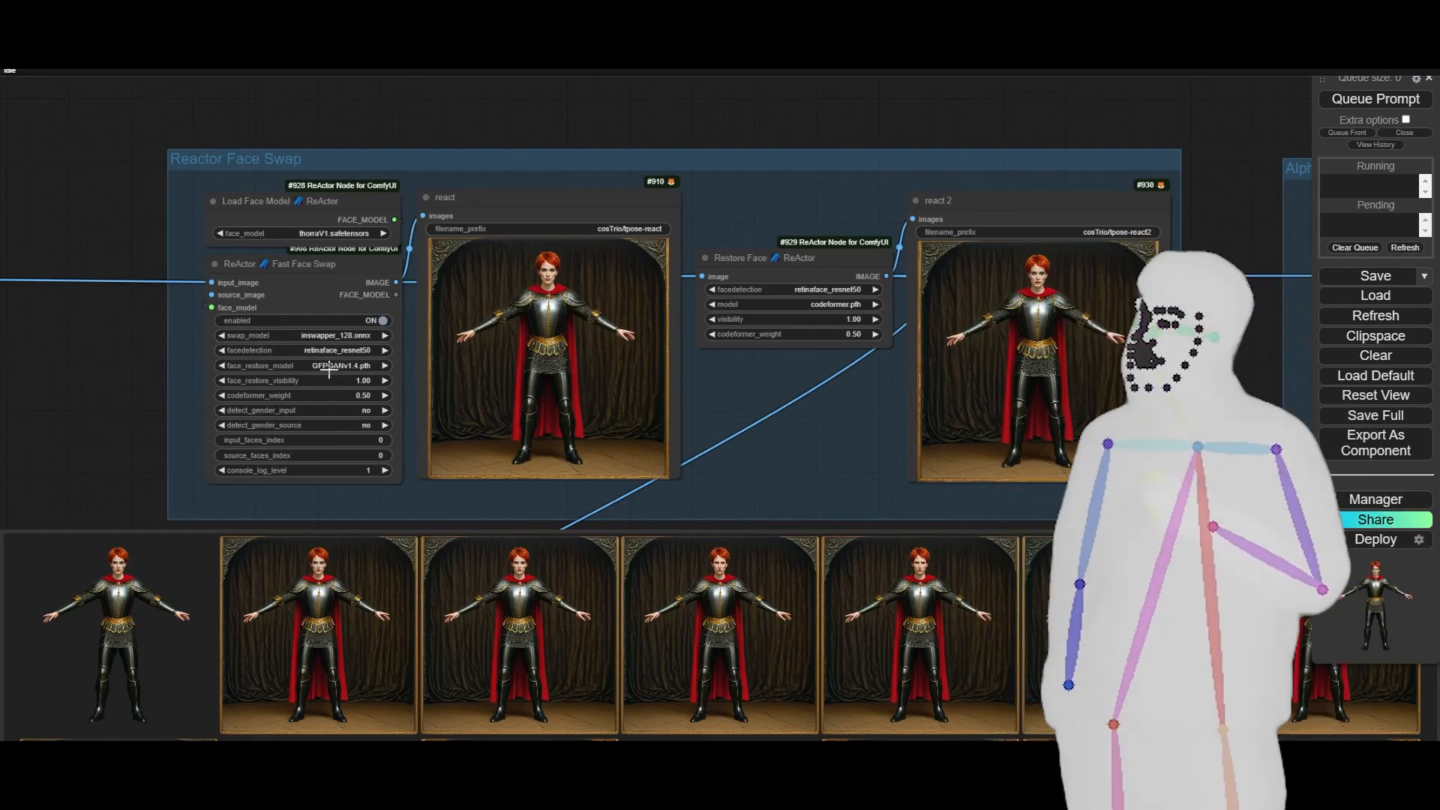
# Inspect the Restore Face node's settings and compare its react 2 image with the first face swap result
pyautogui.click(761, 268)
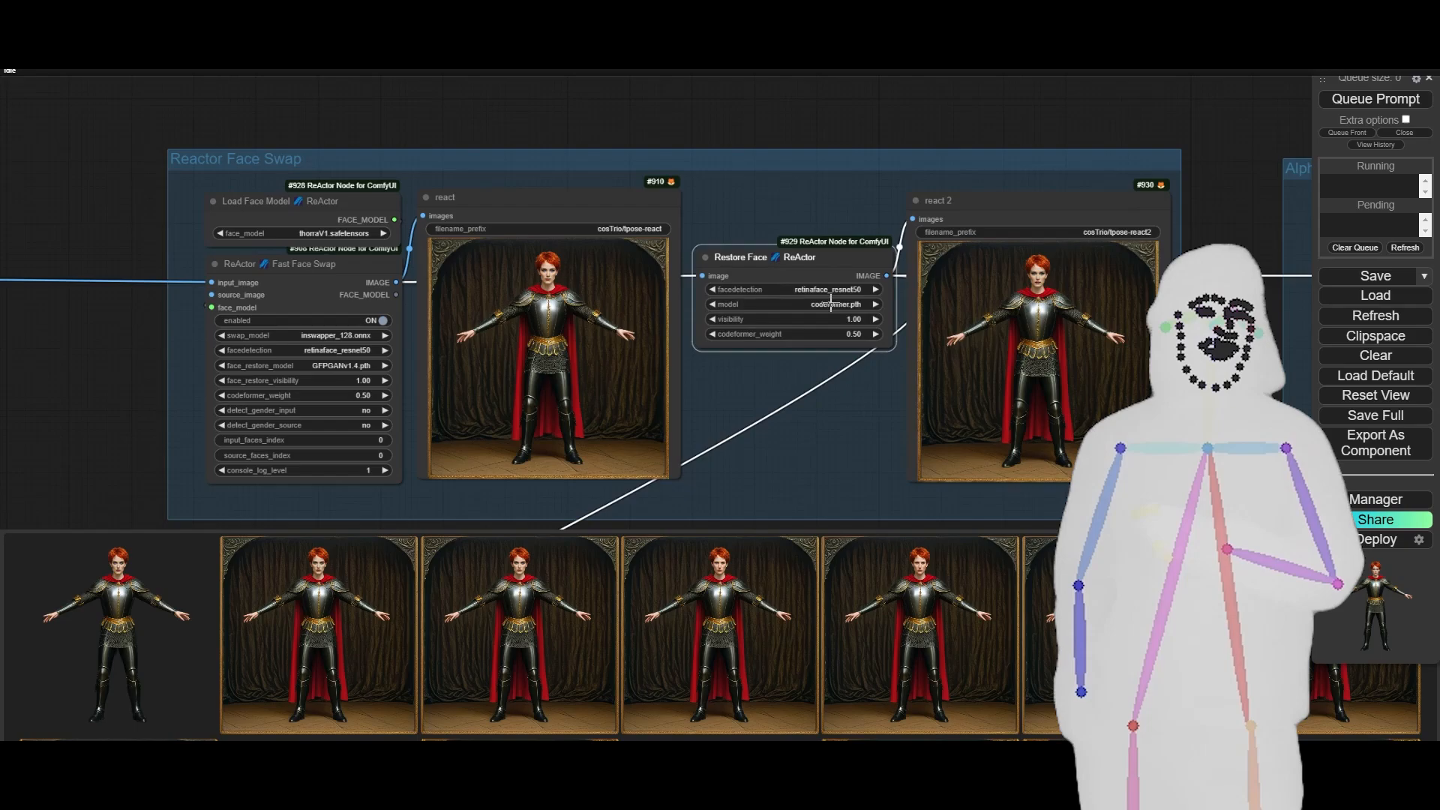
pyautogui.scroll(6, 1086, 296)
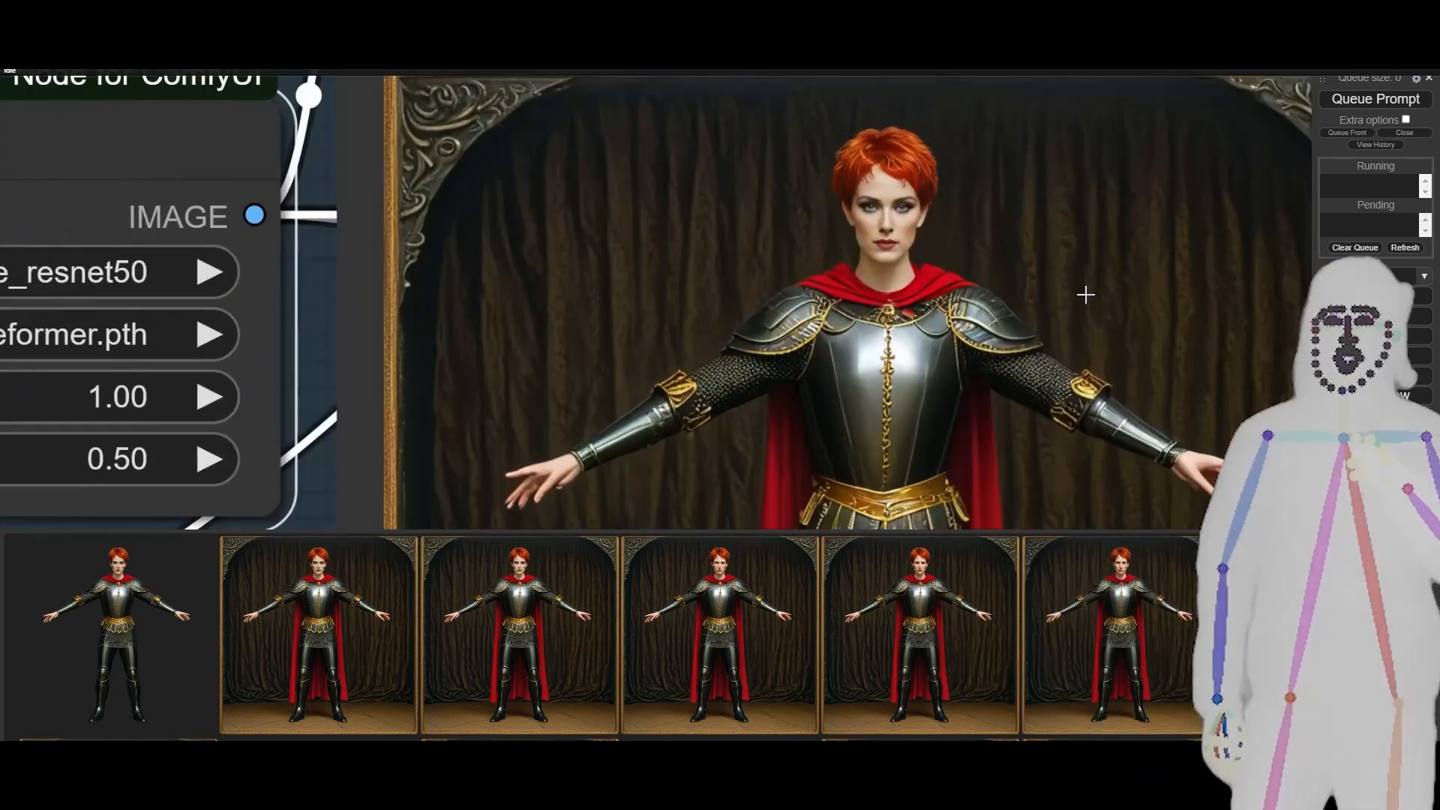
pyautogui.scroll(-8, 1000, 225)
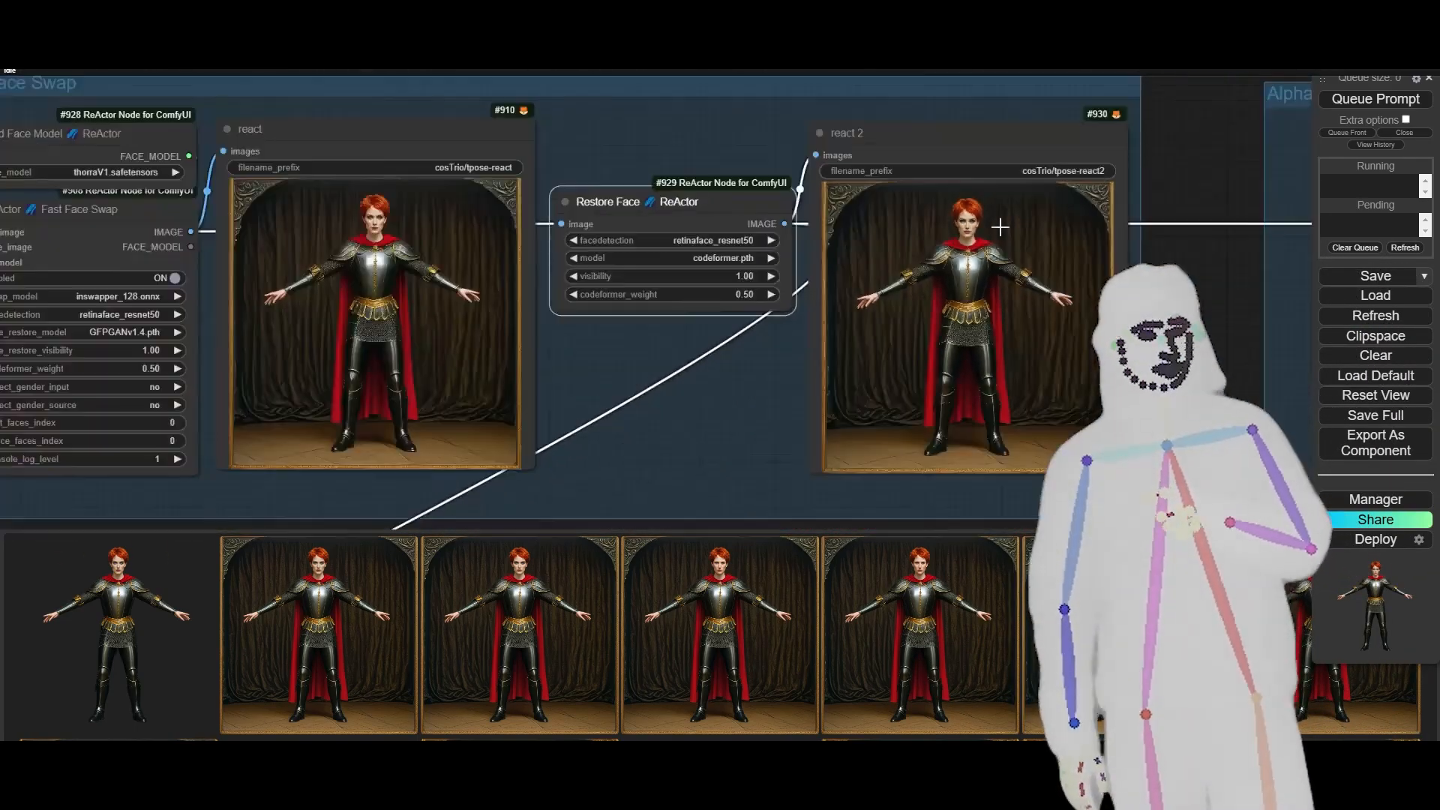
pyautogui.moveTo(1070, 356); pyautogui.dragTo(970, 384)
pyautogui.scroll(7, 707, 359)
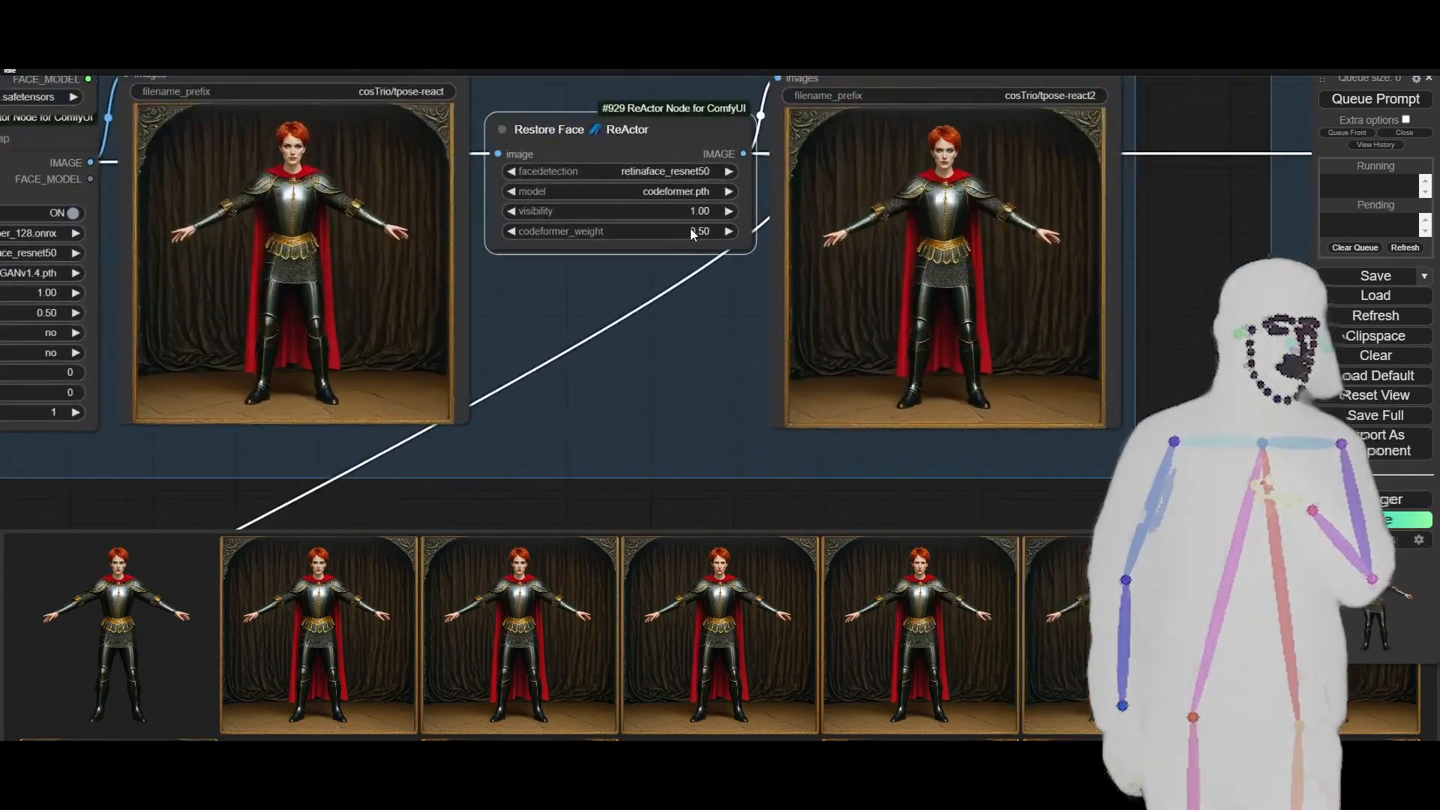
pyautogui.moveTo(616, 283); pyautogui.dragTo(718, 303)
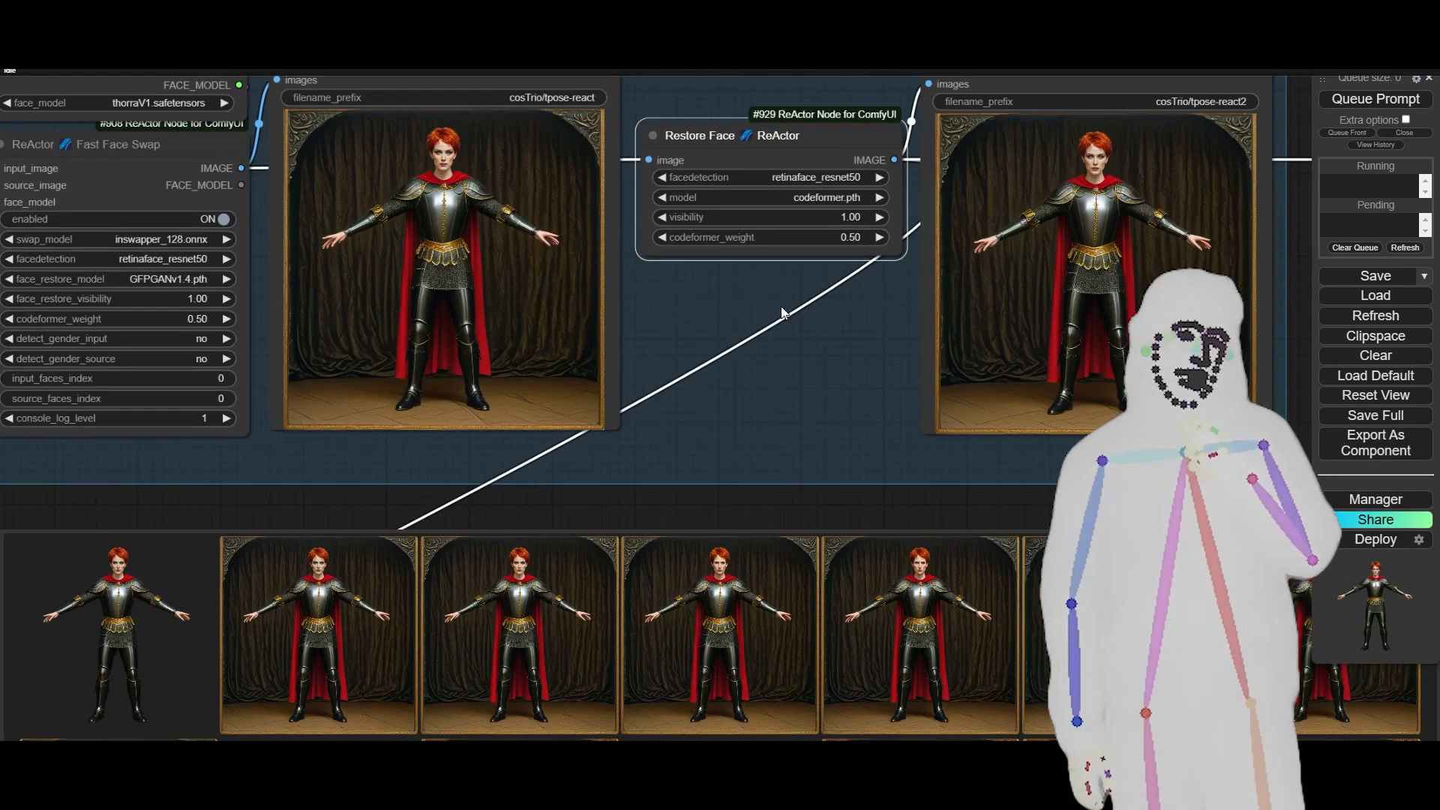
# Examine the ImageSegmentationCustom settings and the background-free character in the Alpha Group's Save Image node
pyautogui.moveTo(862, 321); pyautogui.dragTo(117, 367)
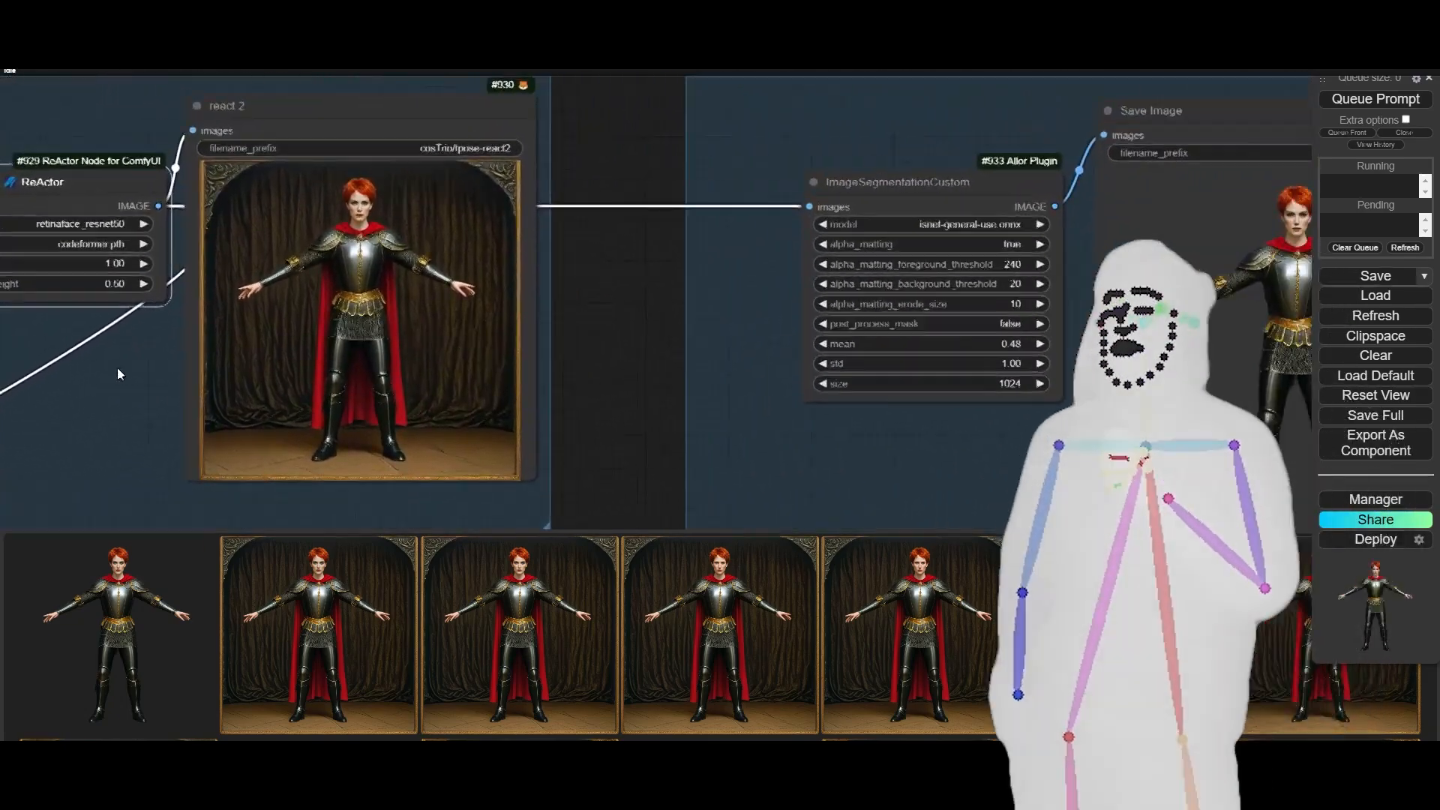
pyautogui.moveTo(827, 471); pyautogui.dragTo(404, 471)
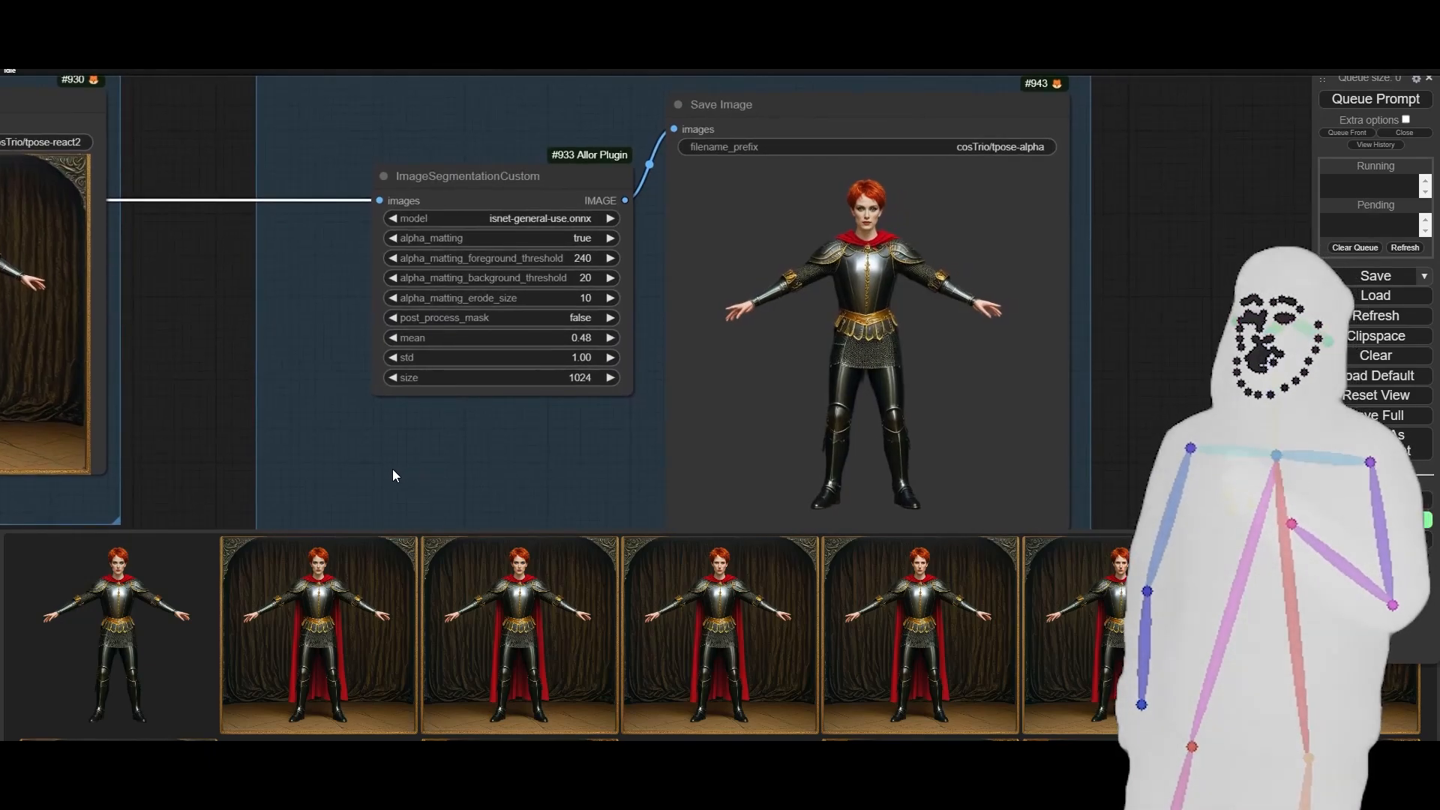
pyautogui.click(517, 172)
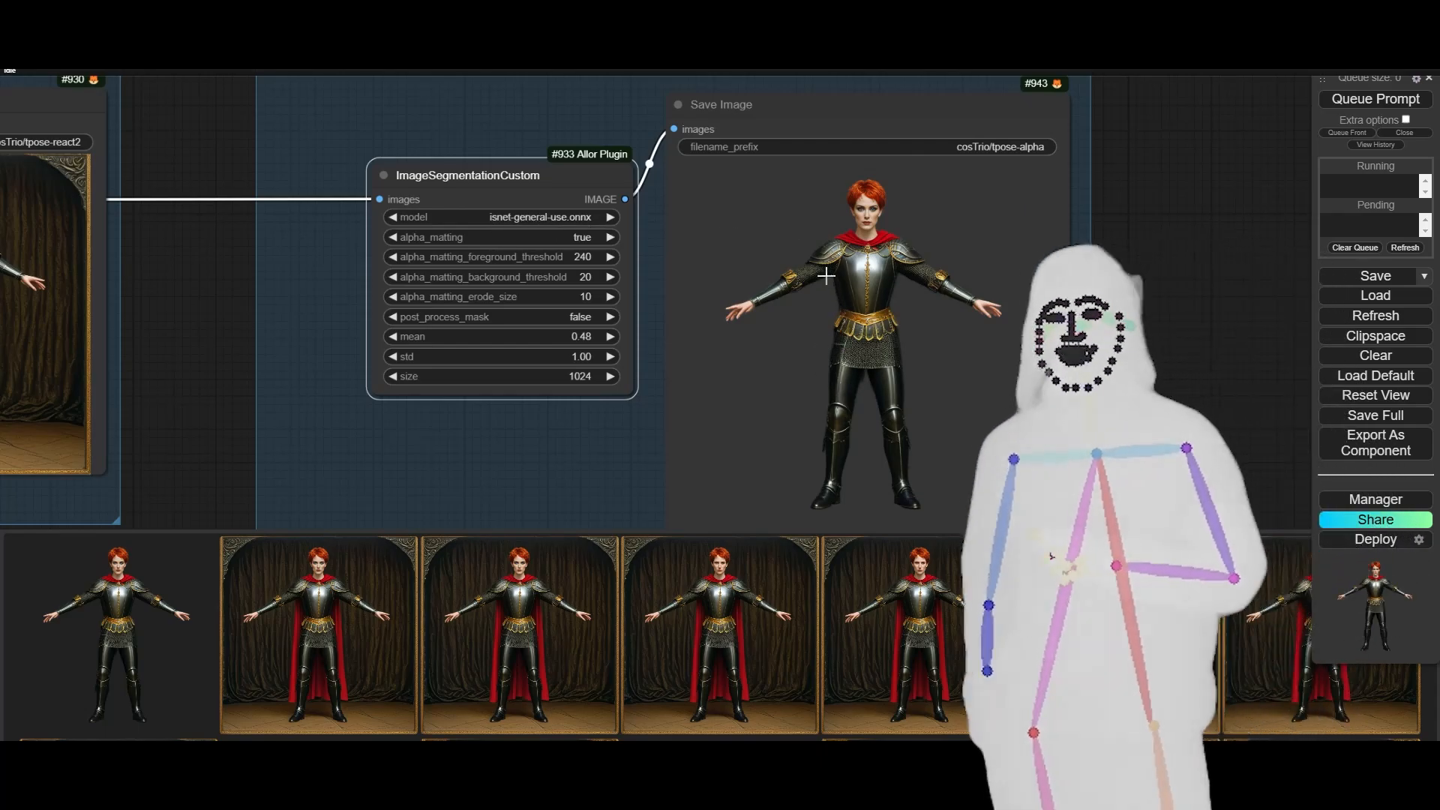
pyautogui.click(850, 133)
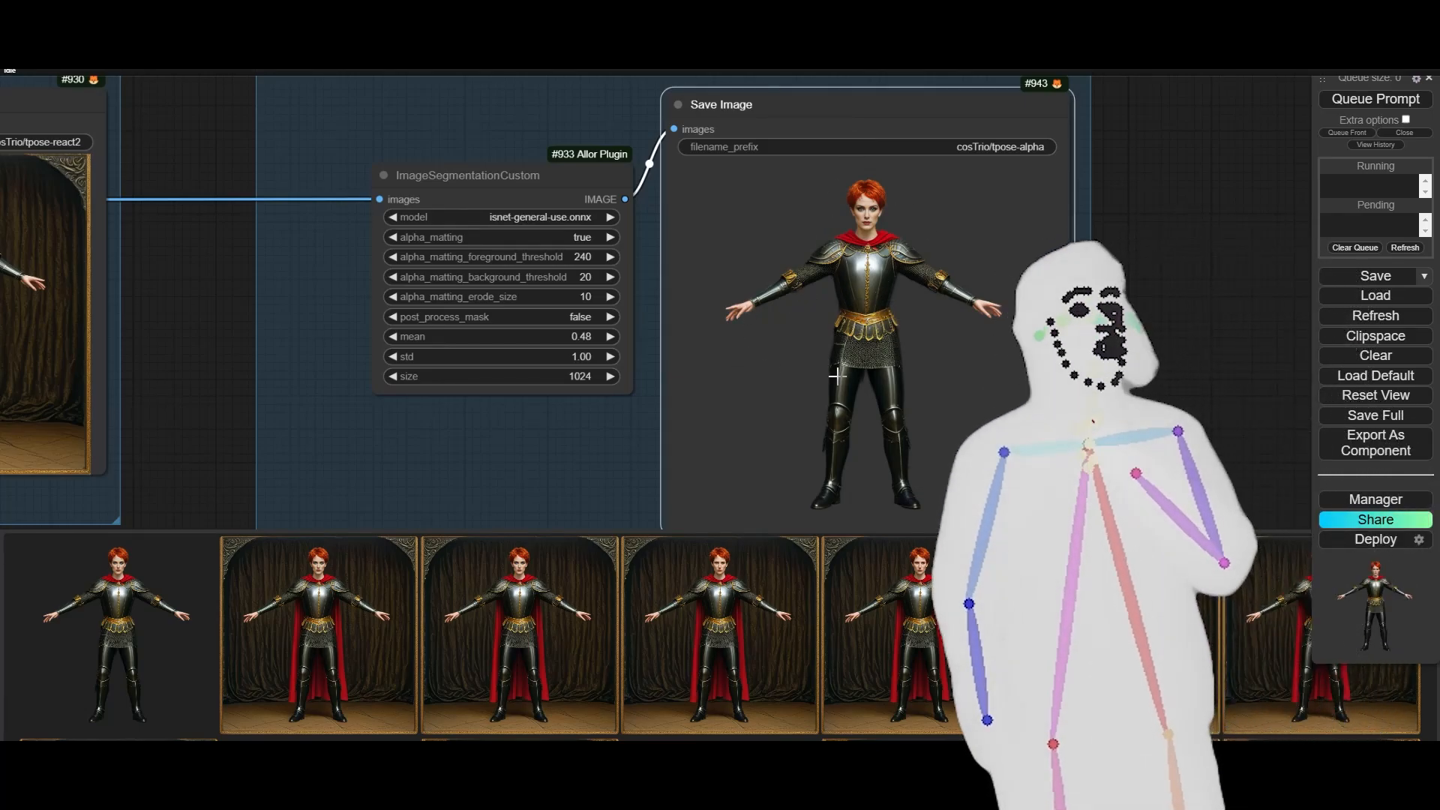
pyautogui.scroll(-6, 950, 319)
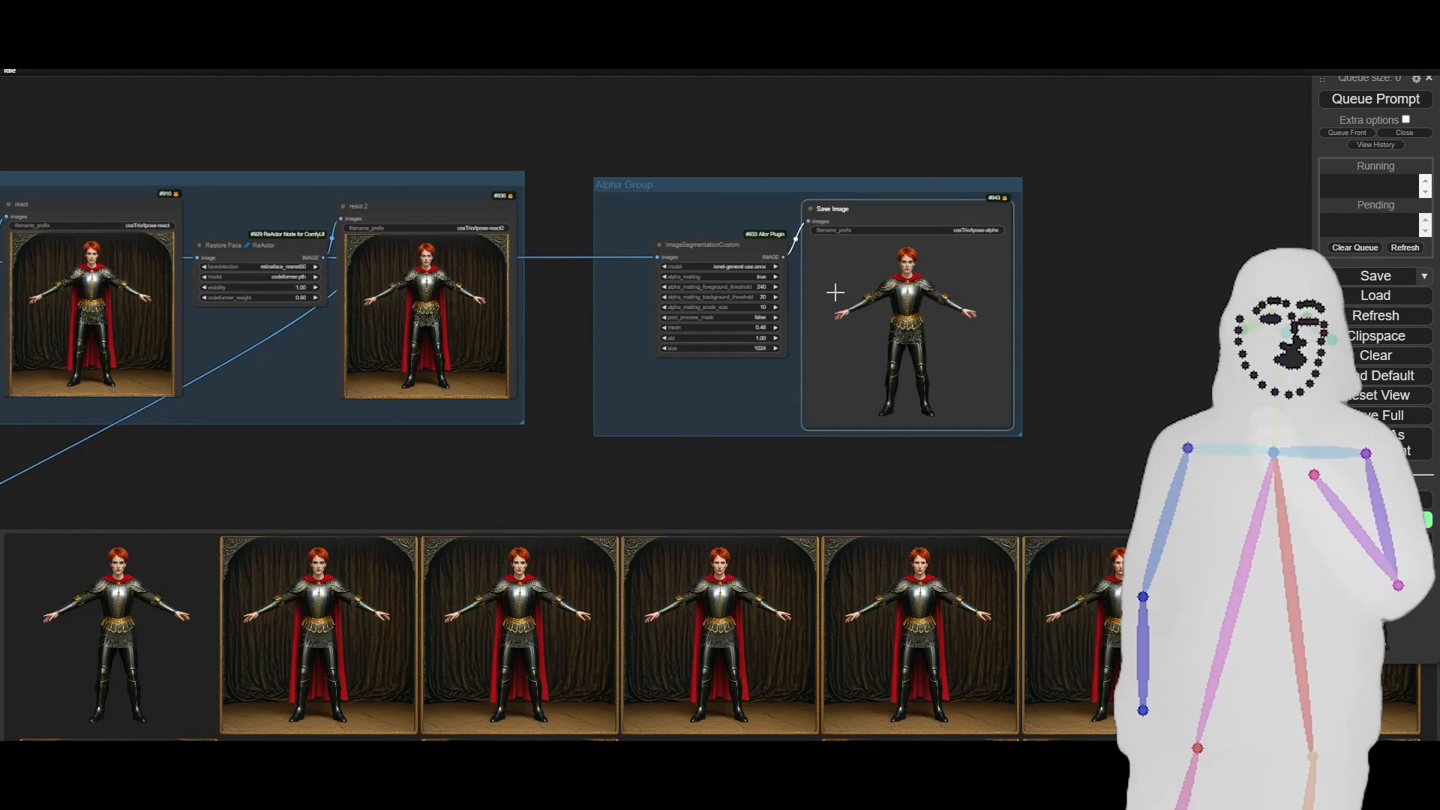
# Locate the SUPIR Toggle node near the prompt Text Boxes and check its Enable SUPIR Upscaler switch
pyautogui.moveTo(381, 486); pyautogui.dragTo(1320, 369)
pyautogui.moveTo(357, 382); pyautogui.dragTo(1092, 408)
pyautogui.moveTo(622, 424); pyautogui.dragTo(968, 413)
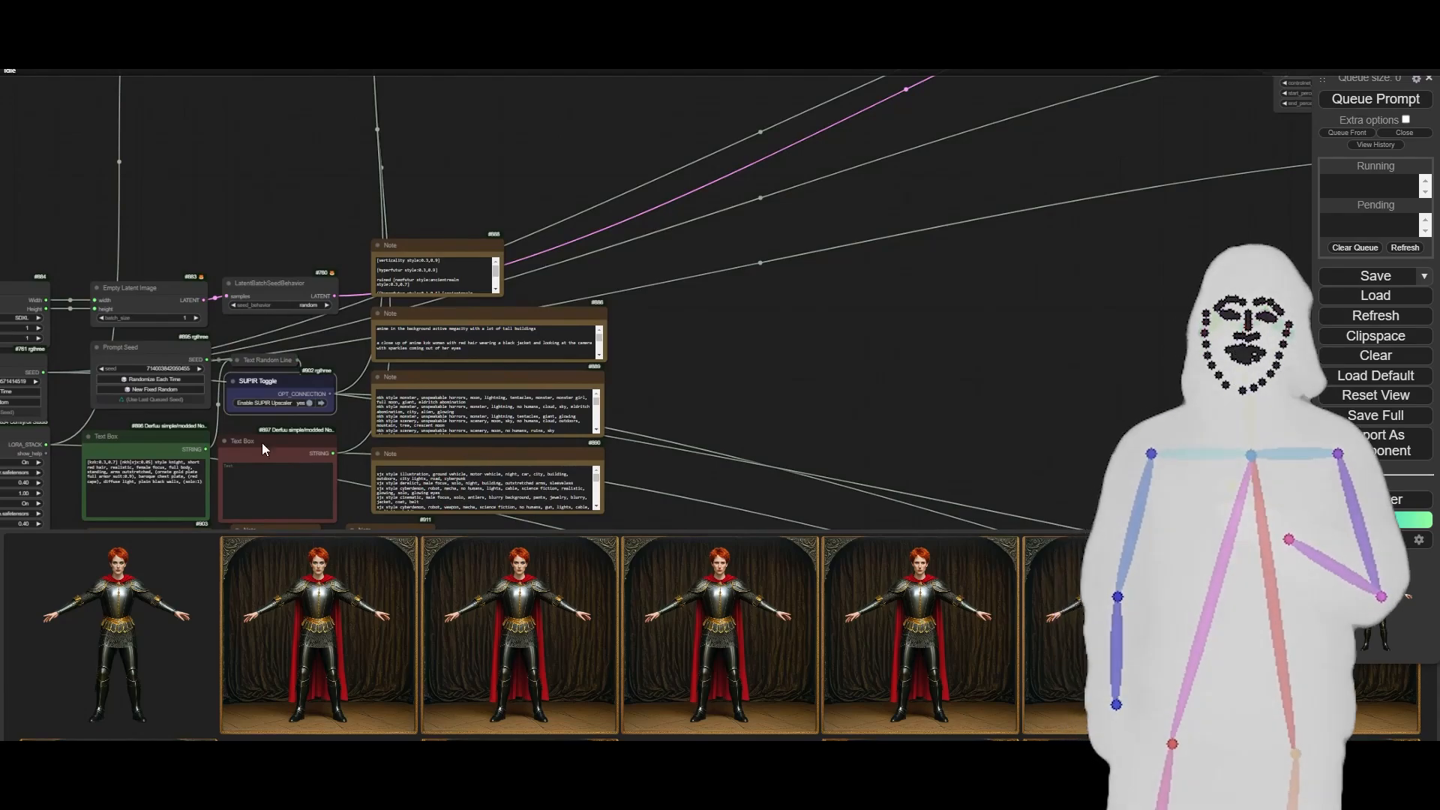
pyautogui.scroll(2, 222, 426)
pyautogui.scroll(3, 219, 425)
pyautogui.scroll(-5, 220, 425)
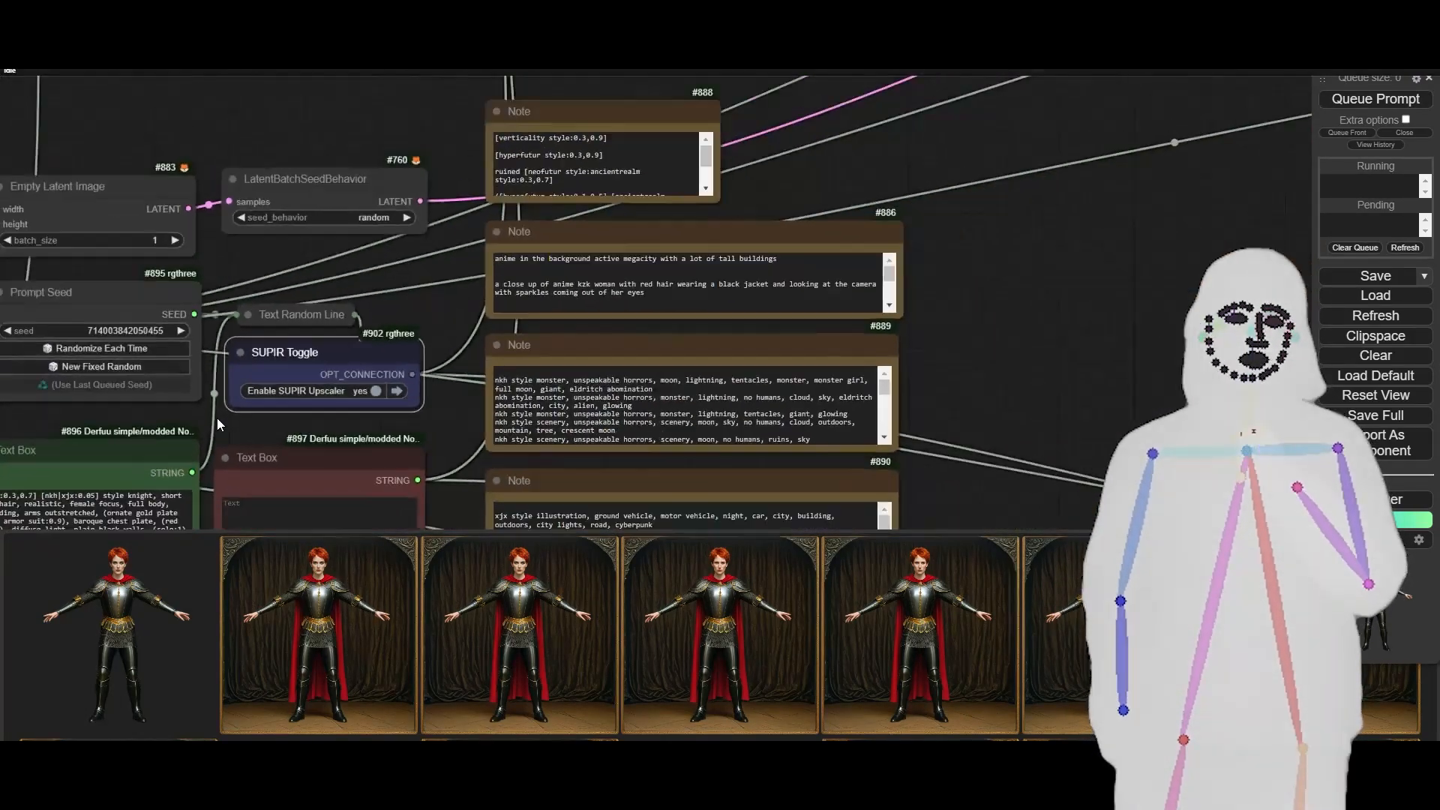
pyautogui.moveTo(723, 433); pyautogui.dragTo(1145, 377)
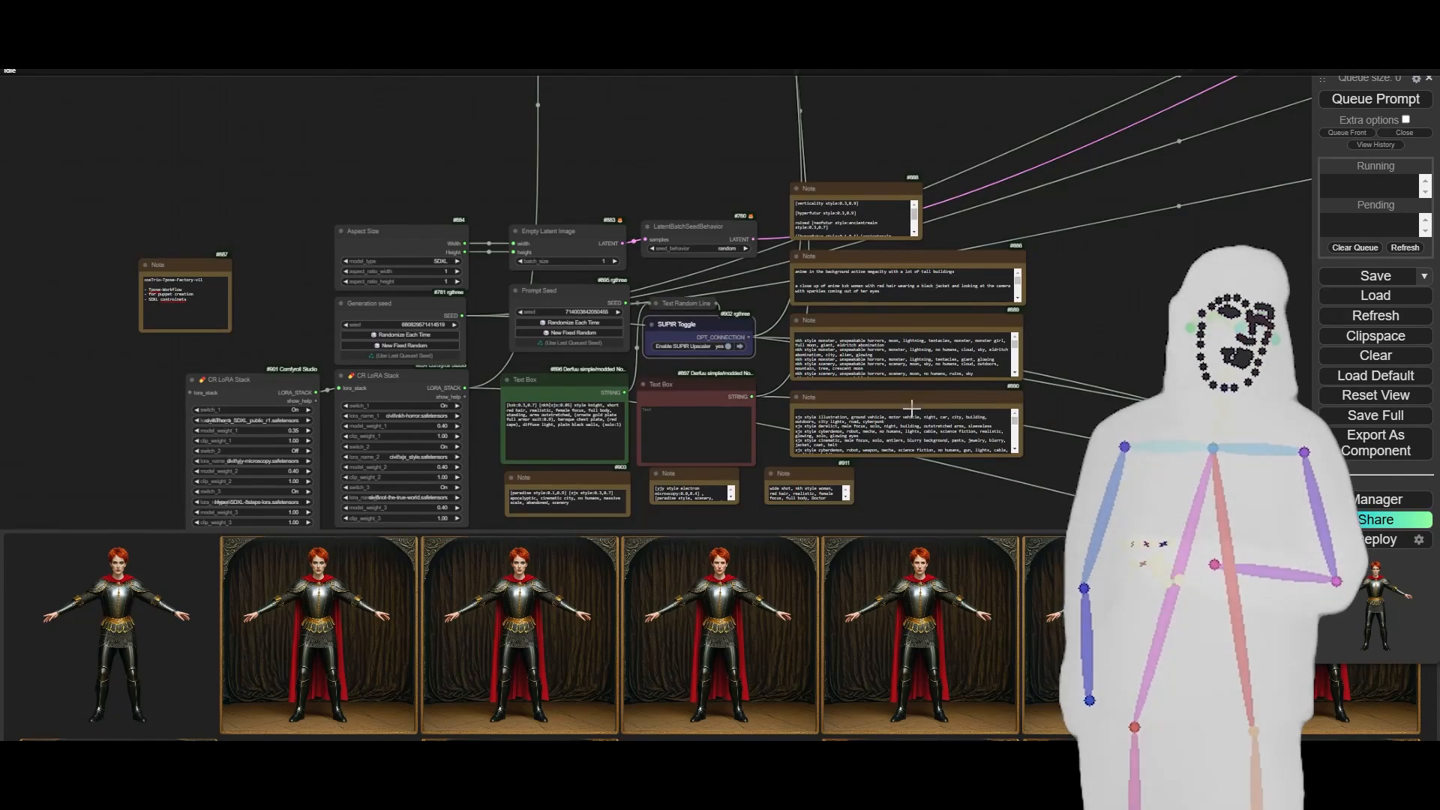
# Survey the SUPIR upscaler group through to its segmentation node and the upscaled alpha cutout of the bearded knight
pyautogui.moveTo(1162, 455); pyautogui.dragTo(908, 289)
pyautogui.scroll(-7, 930, 301)
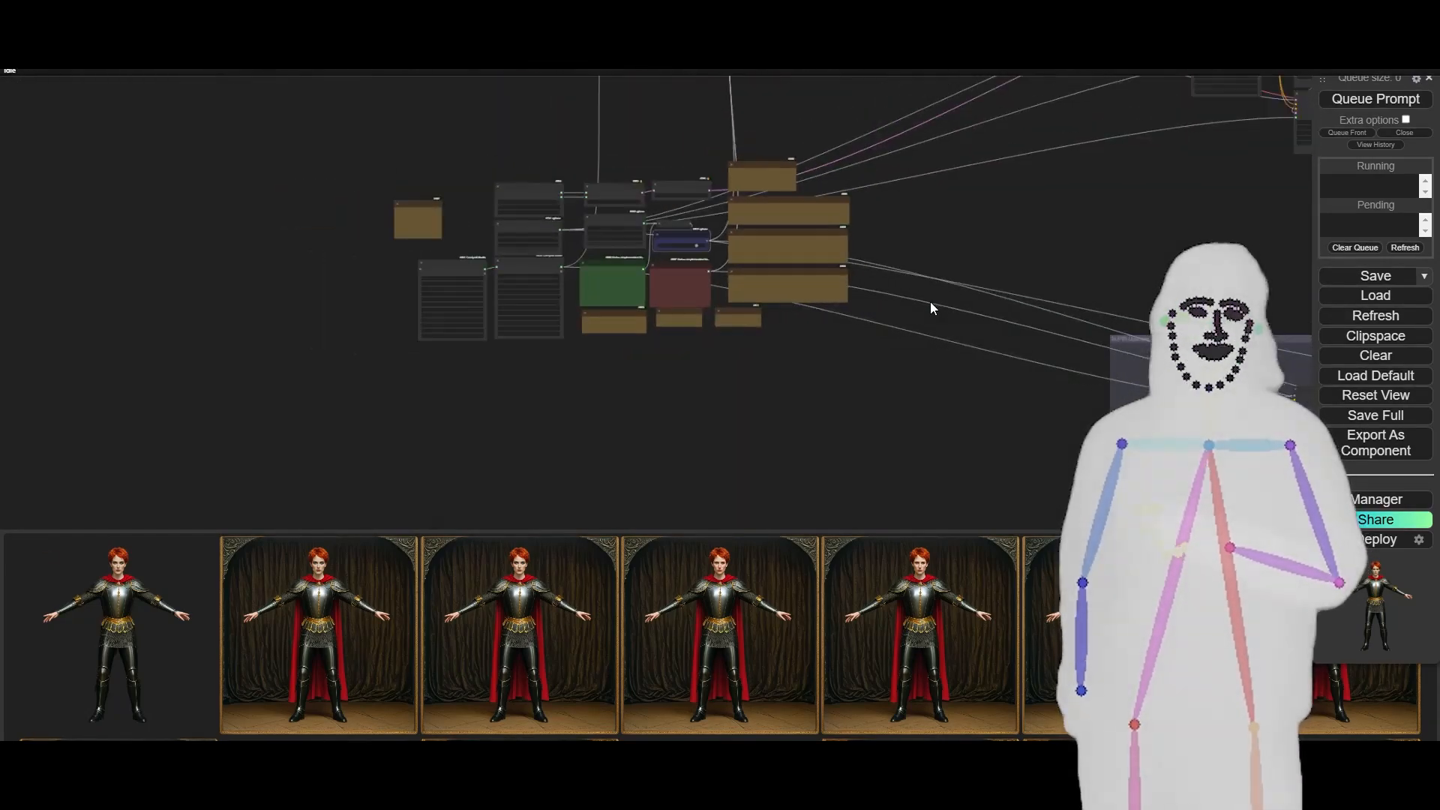
pyautogui.moveTo(943, 428); pyautogui.dragTo(36, 348)
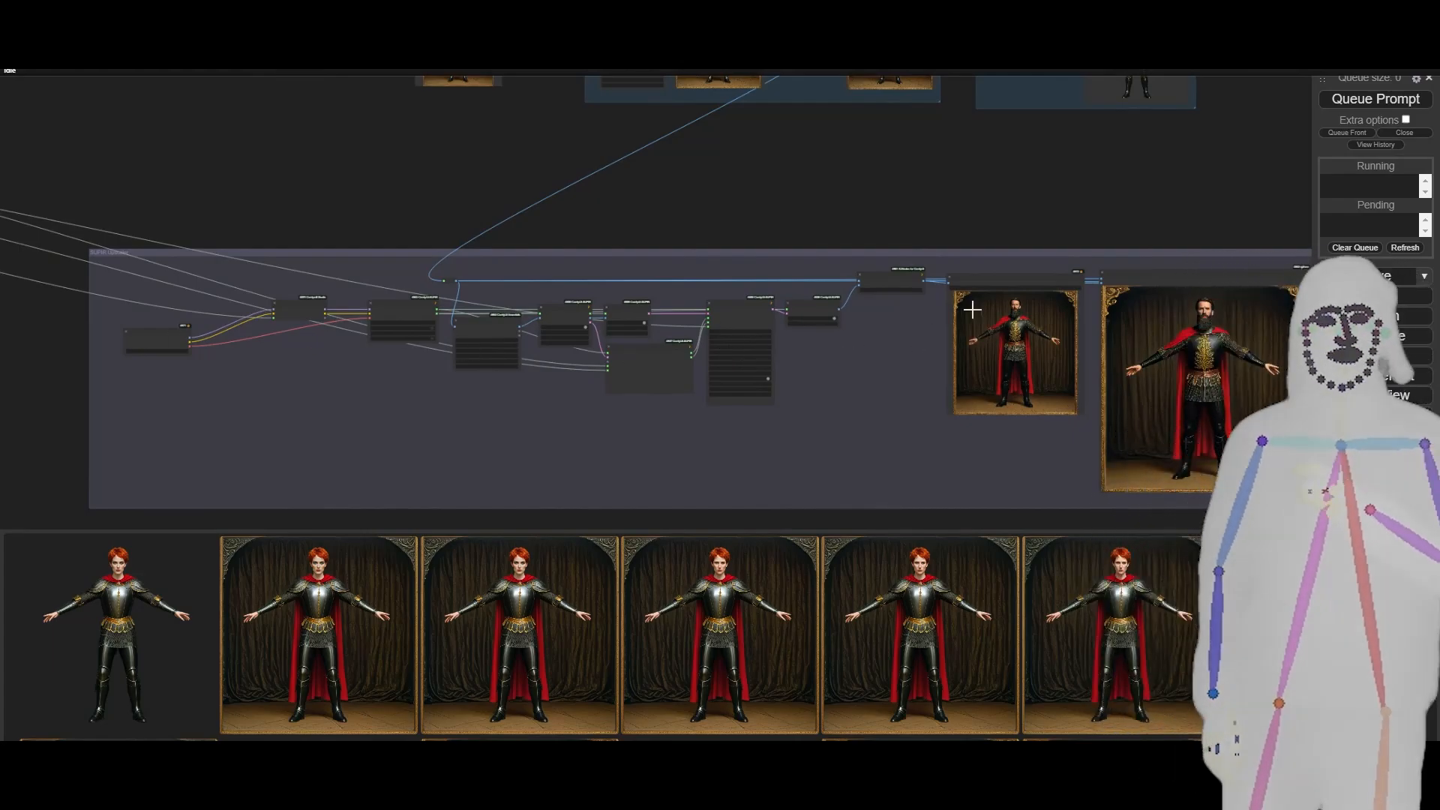
pyautogui.moveTo(1235, 204); pyautogui.dragTo(763, 204)
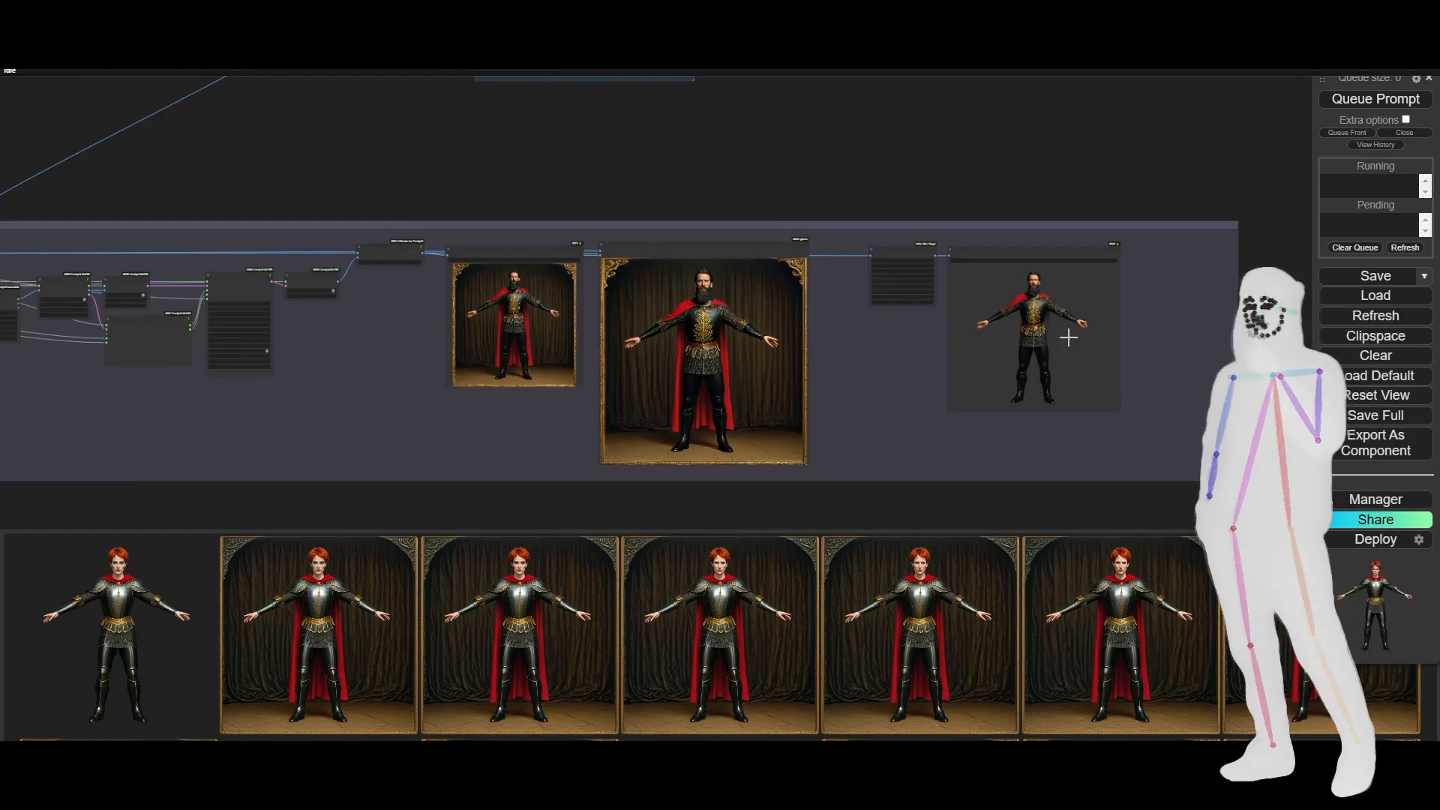
pyautogui.scroll(12, 1064, 334)
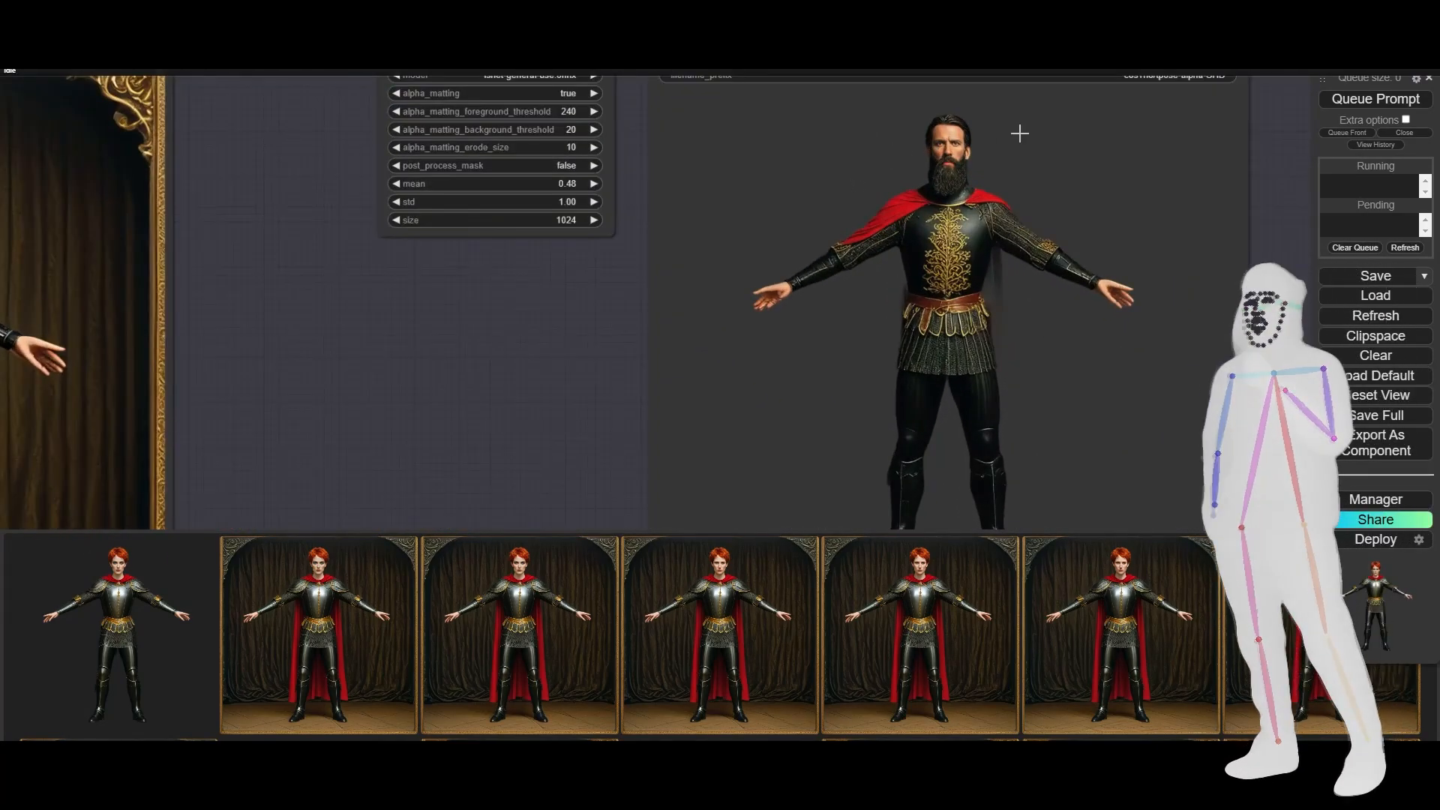
pyautogui.scroll(-4, 1174, 311)
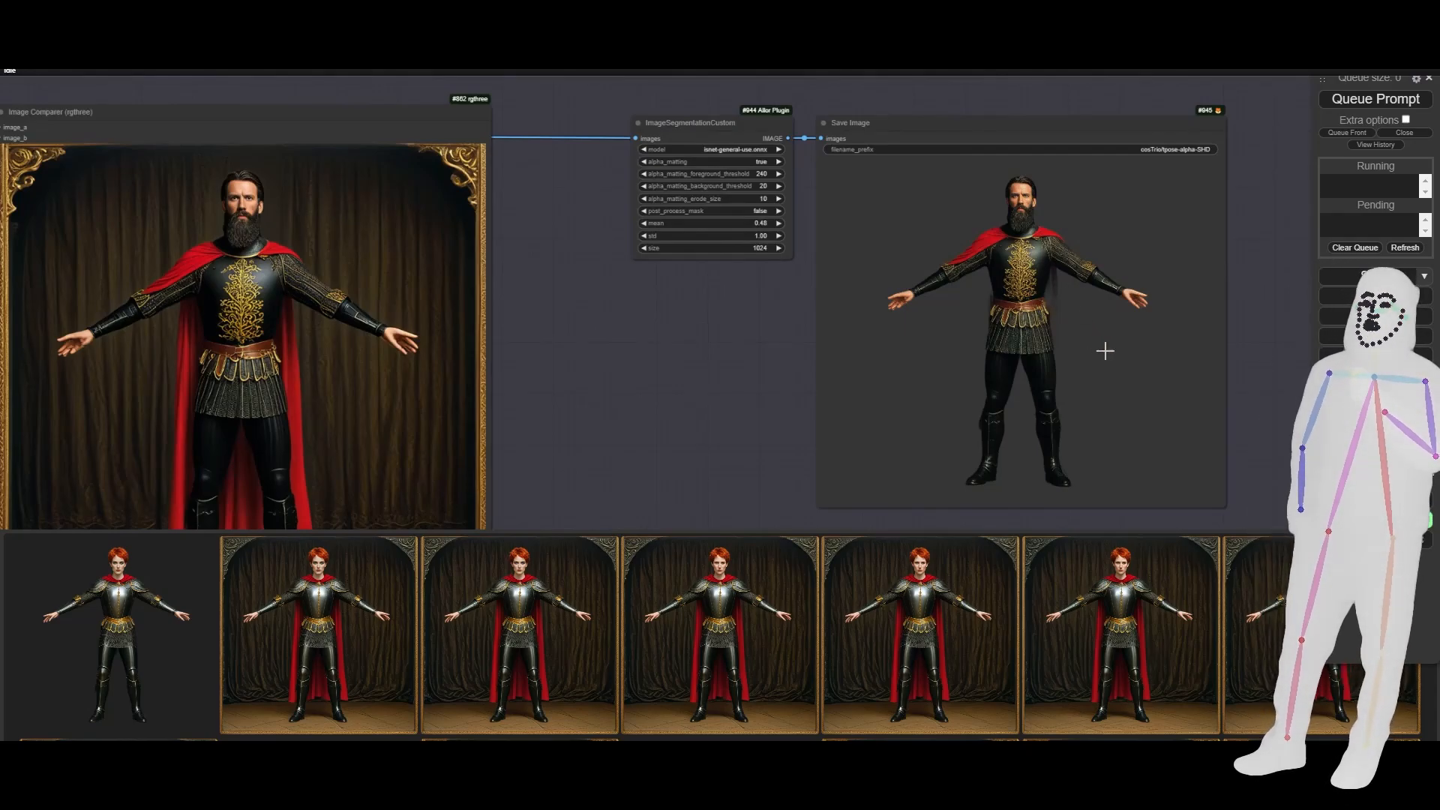
pyautogui.scroll(-7, 1105, 351)
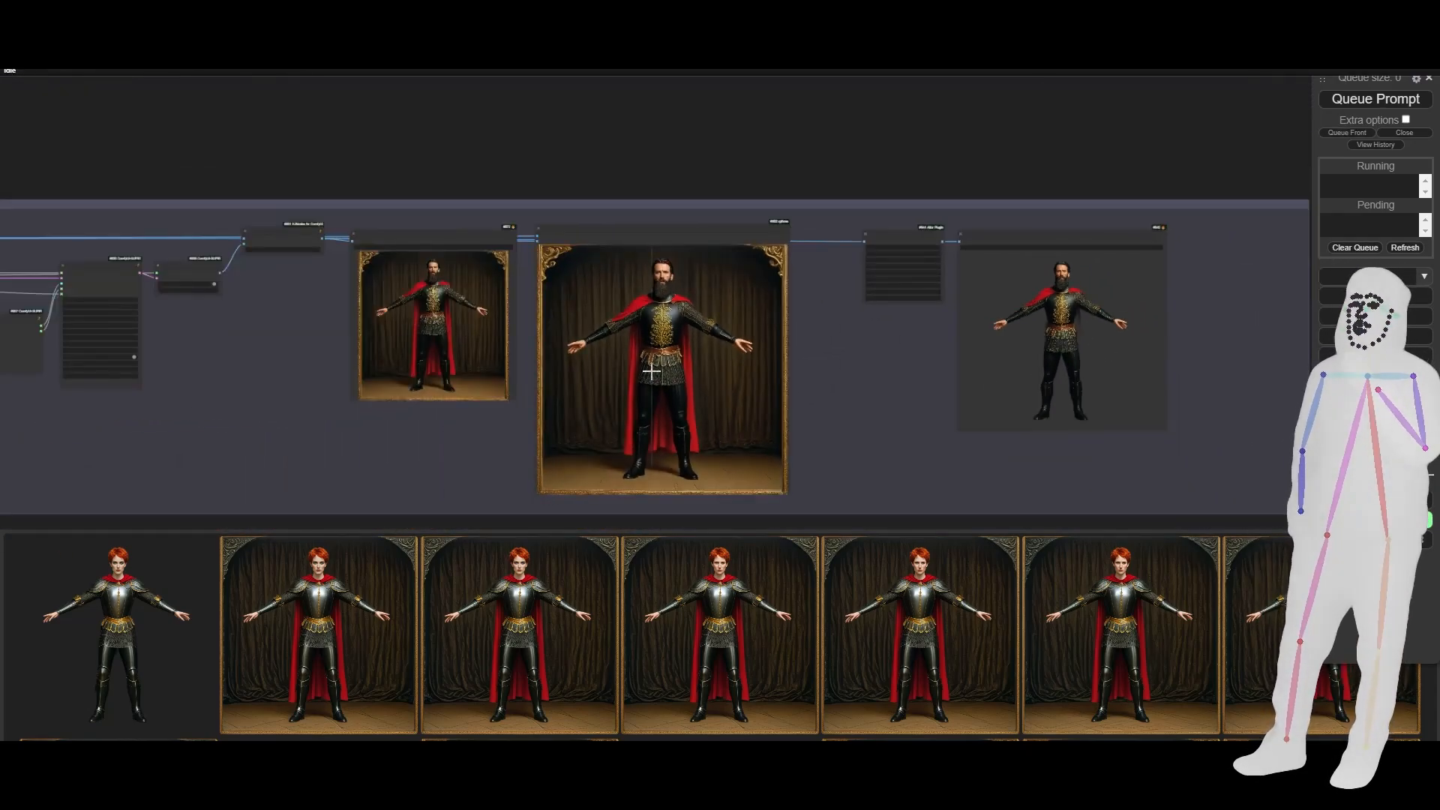
# Compare the bearded knight's face and armor before and after upscaling in the Image Comparer node
pyautogui.scroll(18, 651, 371)
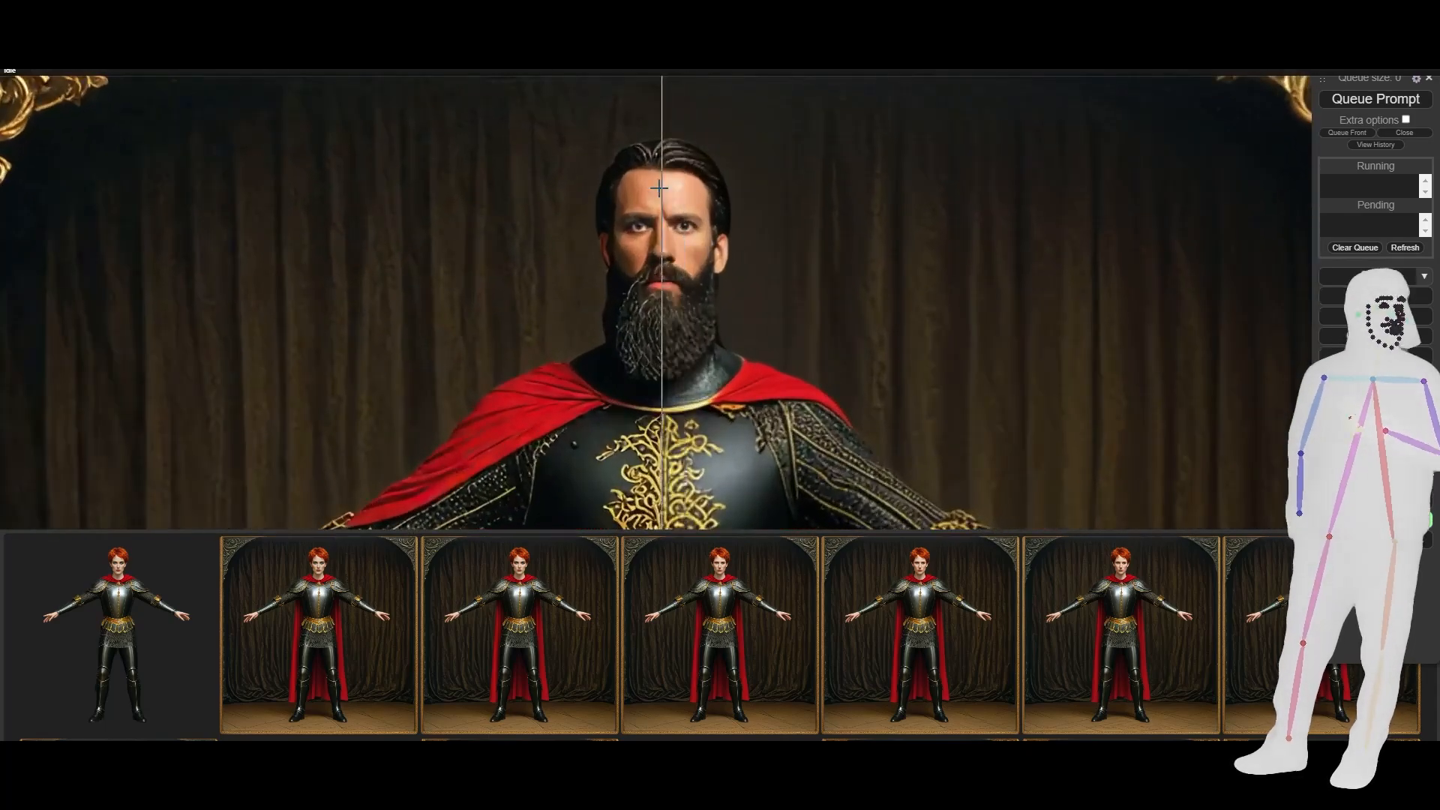
pyautogui.scroll(5, 660, 187)
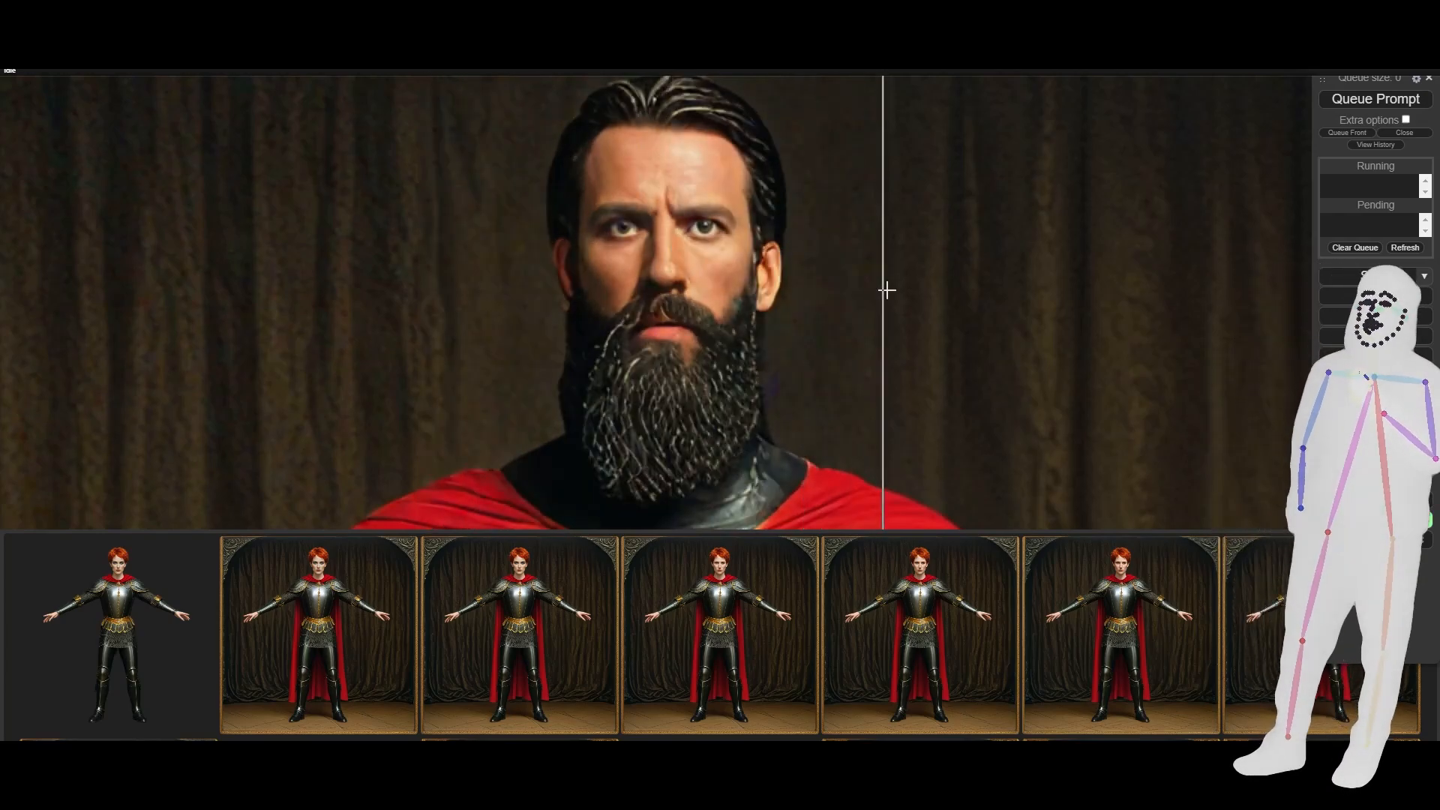
pyautogui.scroll(-3, 507, 291)
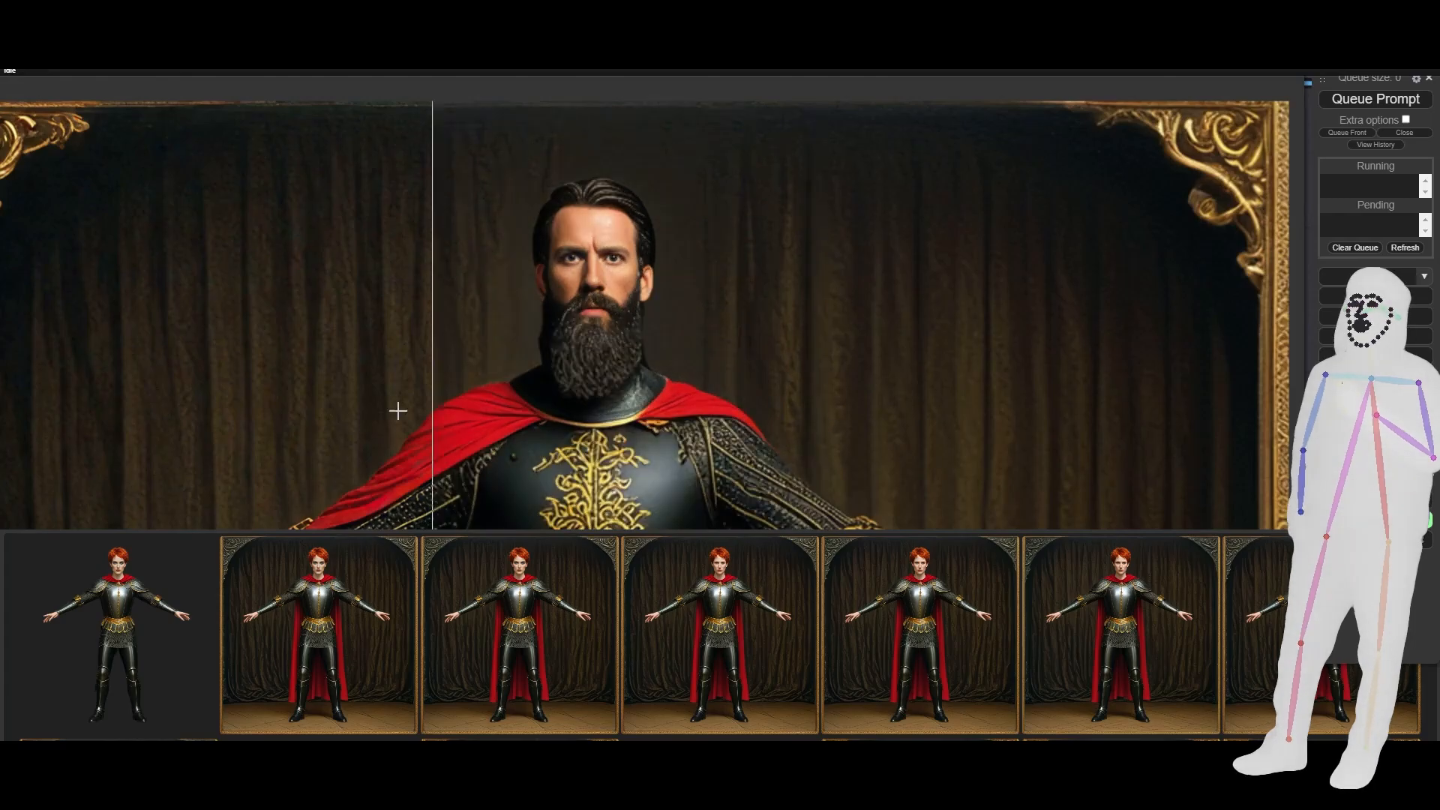
pyautogui.scroll(-5, 968, 366)
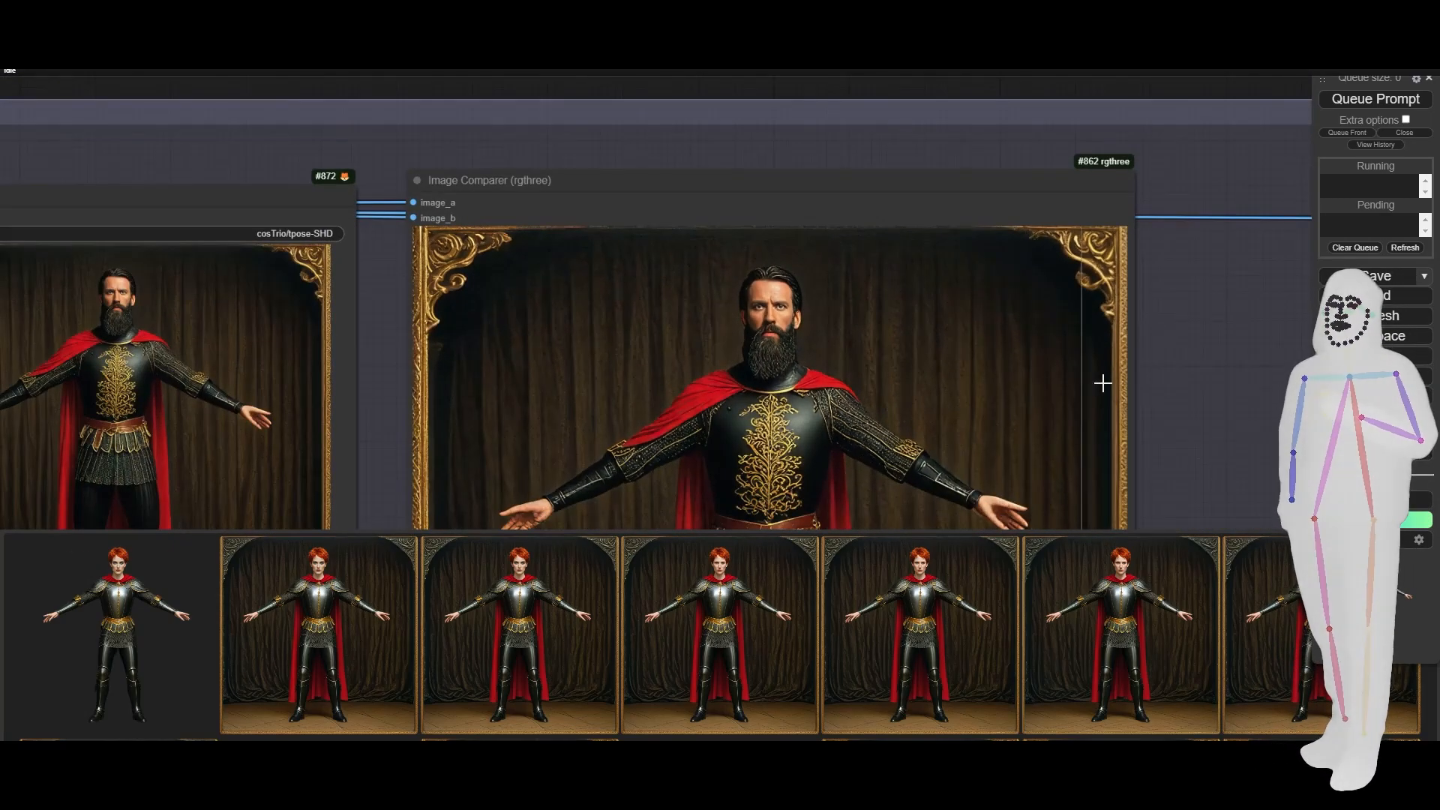
pyautogui.scroll(-3, 1103, 383)
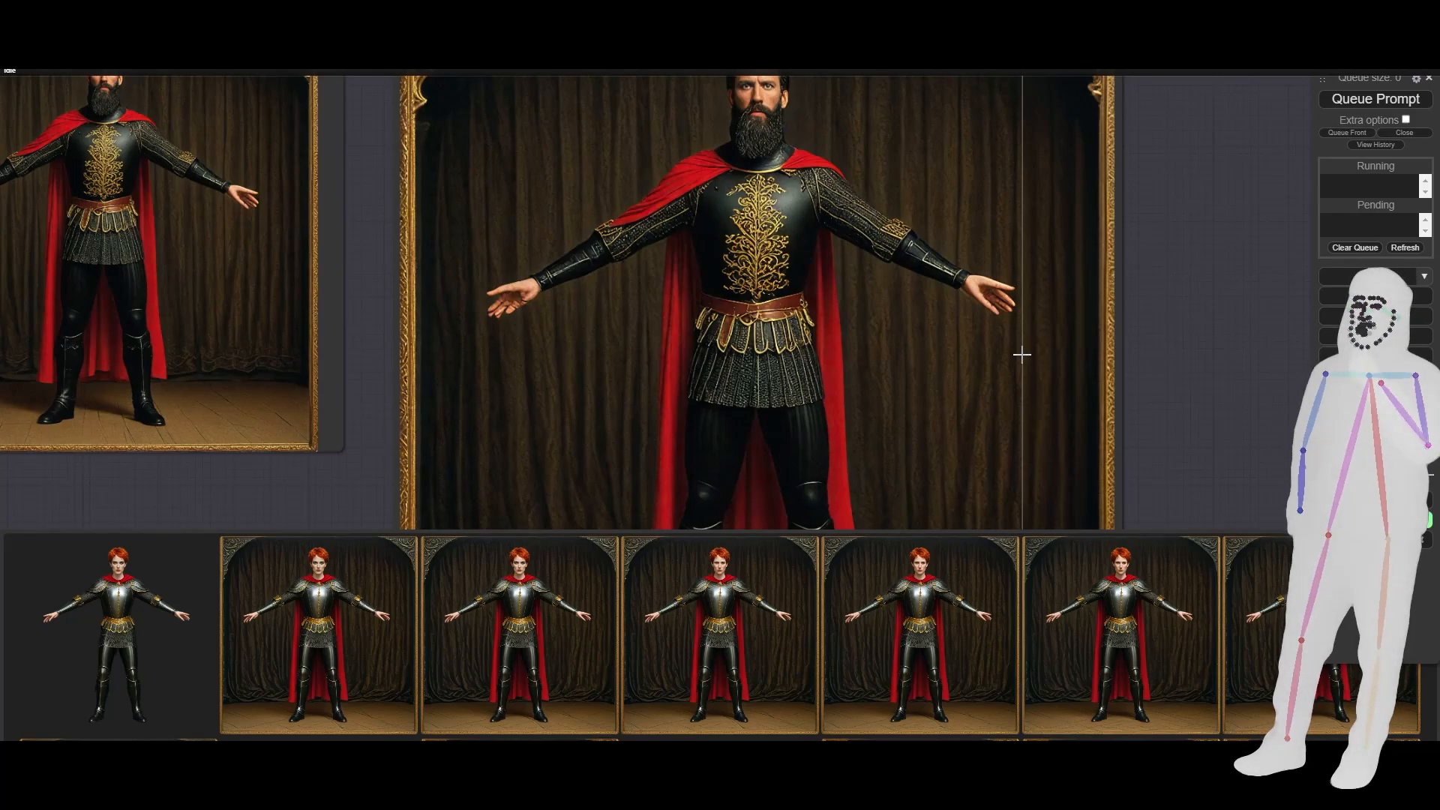
# Survey the upscaled knight from the SUPIR UPSCALE image through the Image Comparer to the ImageSegmentationCustom and Save Image nodes
pyautogui.moveTo(1199, 355); pyautogui.dragTo(1030, 355)
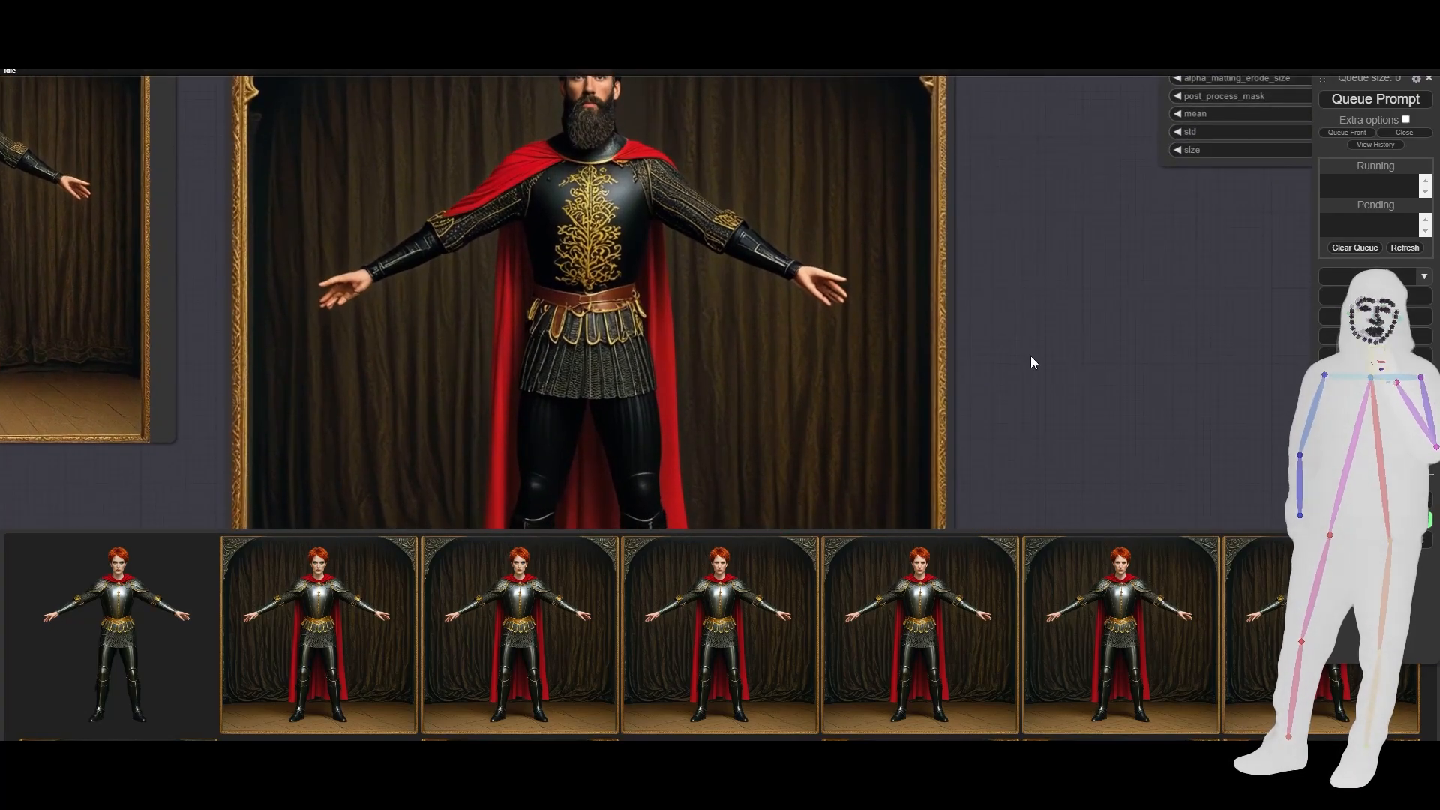
pyautogui.scroll(-5, 668, 295)
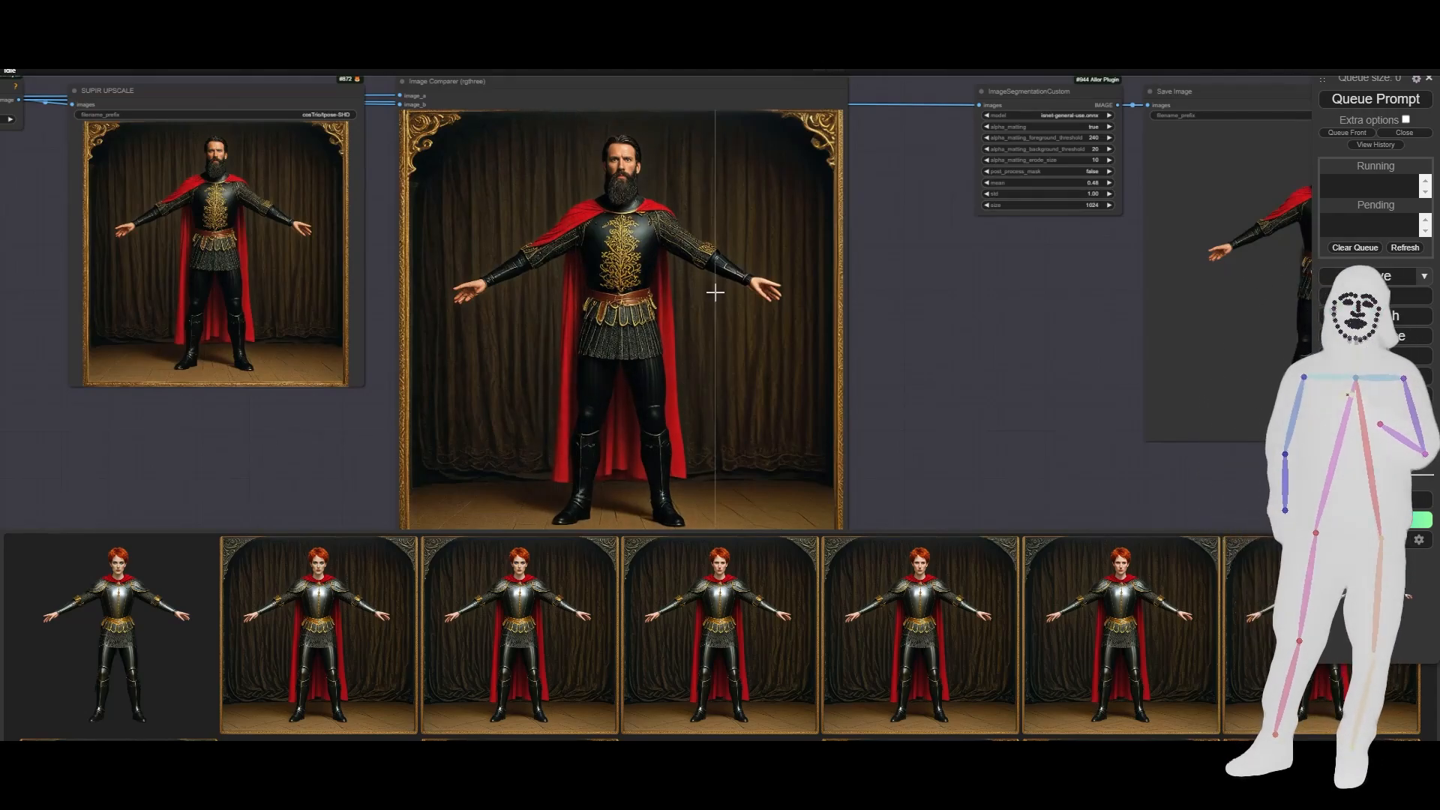
pyautogui.scroll(-4, 715, 292)
pyautogui.scroll(6, 691, 346)
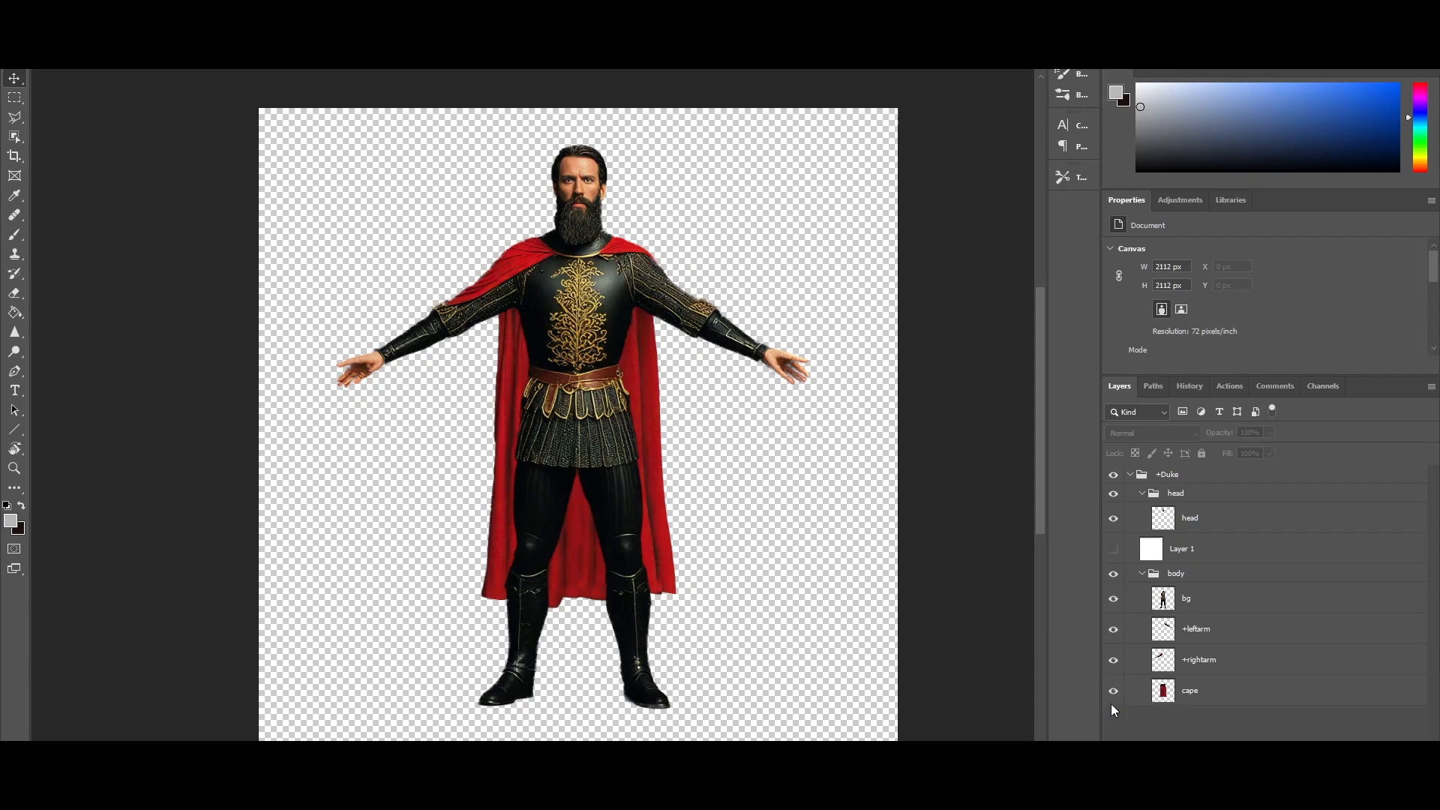
# Switch to Photoshop and inspect the Duke puppet's neck joint by hiding the head group and showing it again
pyautogui.click(1114, 494)
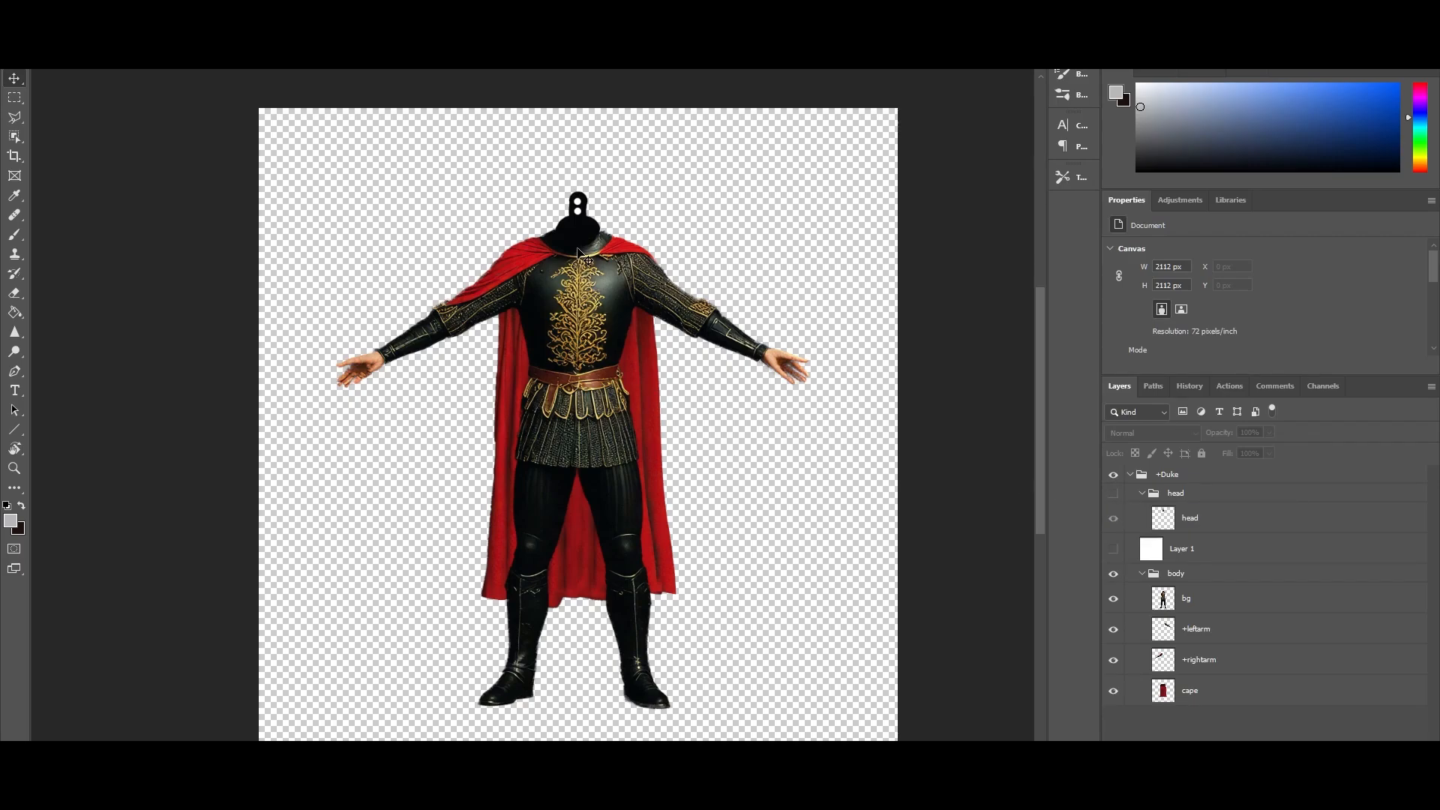
pyautogui.scroll(5, 579, 251)
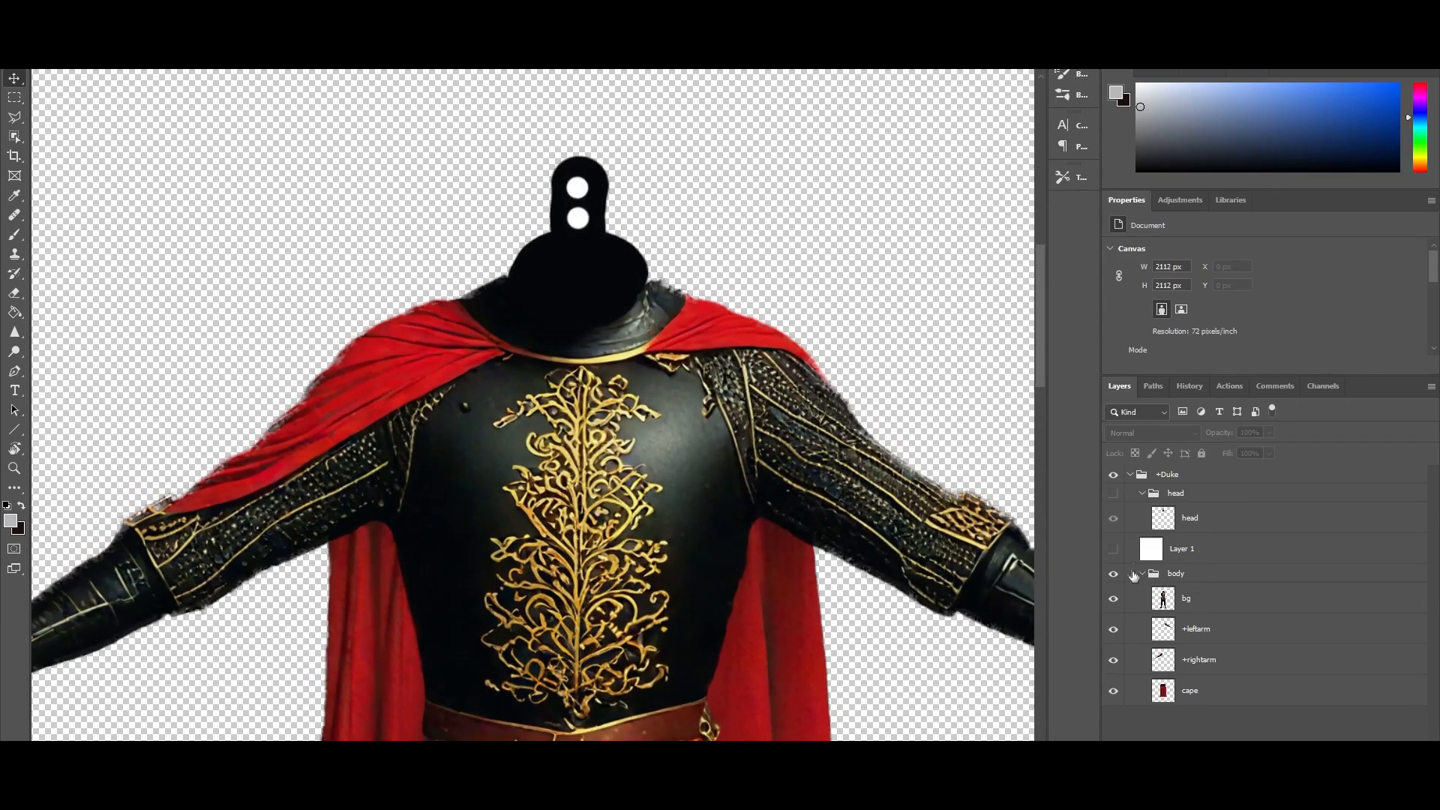
pyautogui.click(1114, 494)
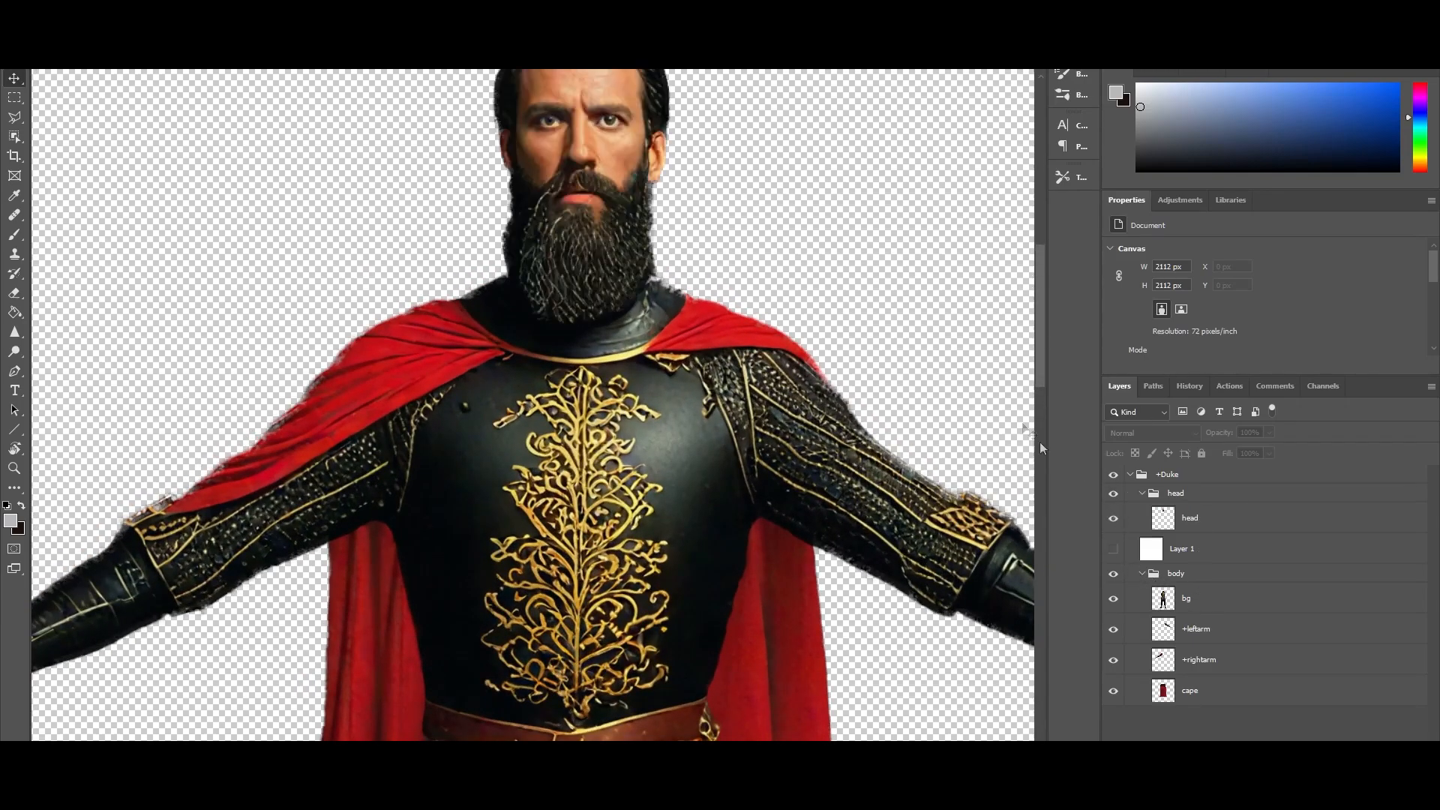
pyautogui.moveTo(1038, 342); pyautogui.dragTo(1042, 304)
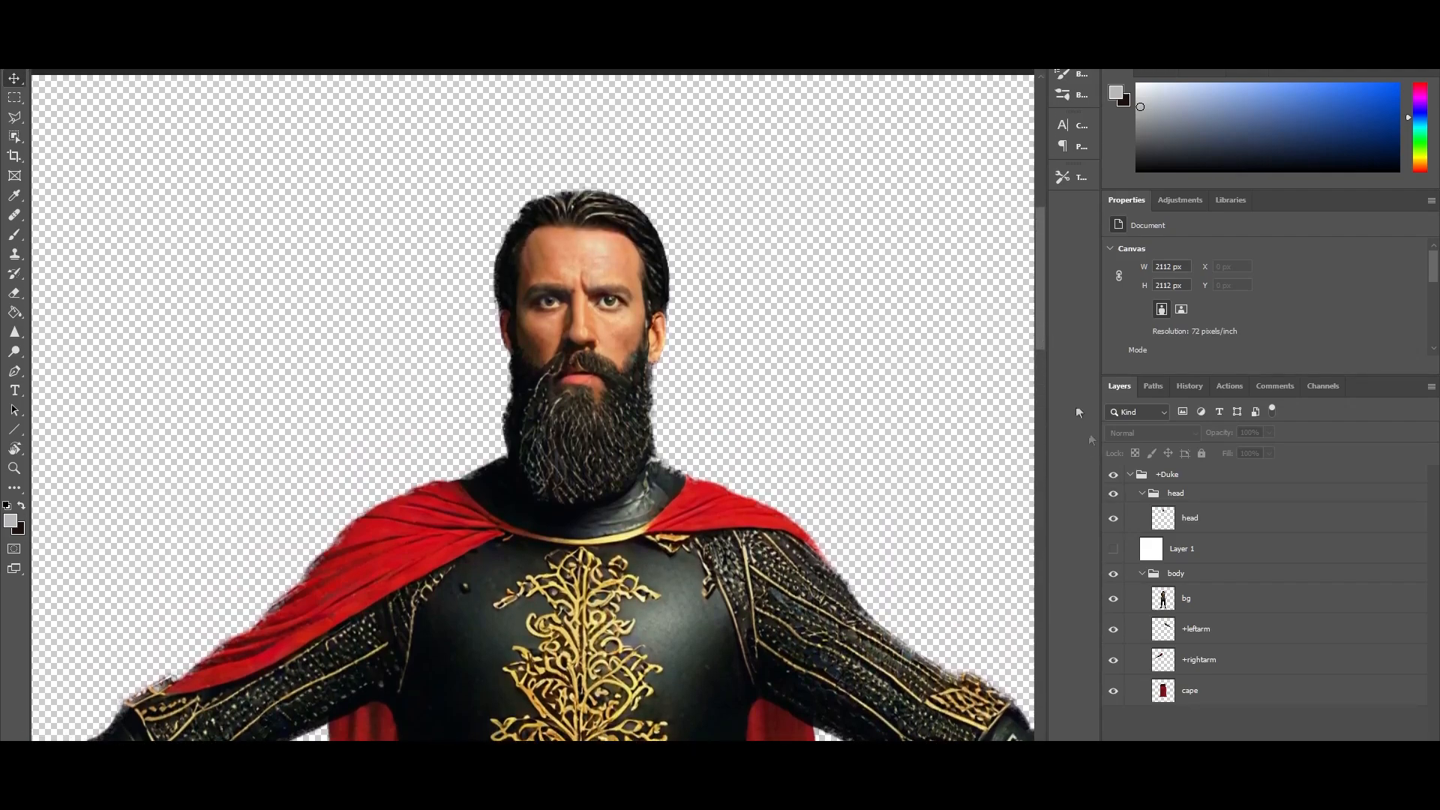
# Compare the puppet with and without its head by repeatedly hiding and showing the head layer
pyautogui.click(1114, 520)
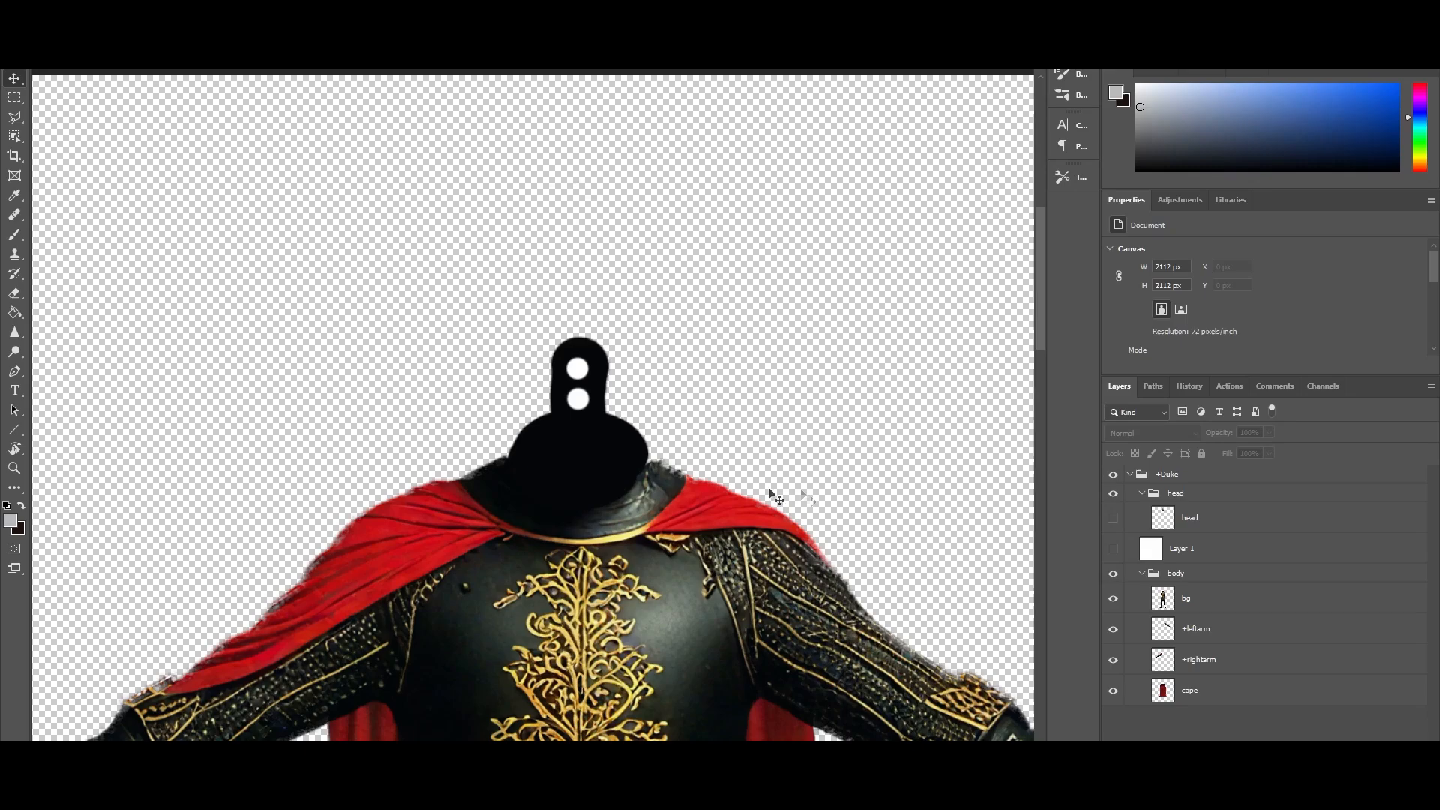
pyautogui.click(1113, 519)
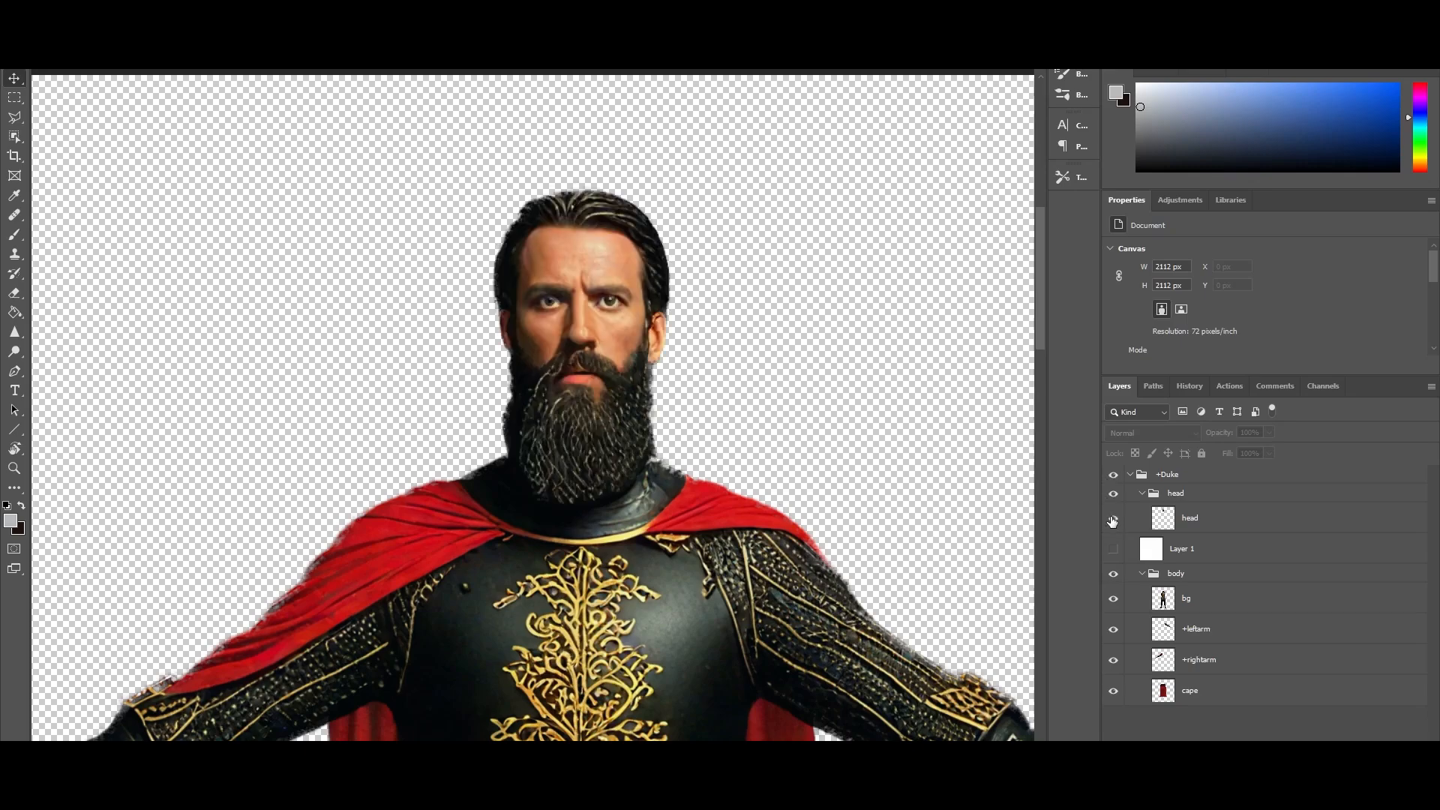
pyautogui.click(1113, 519)
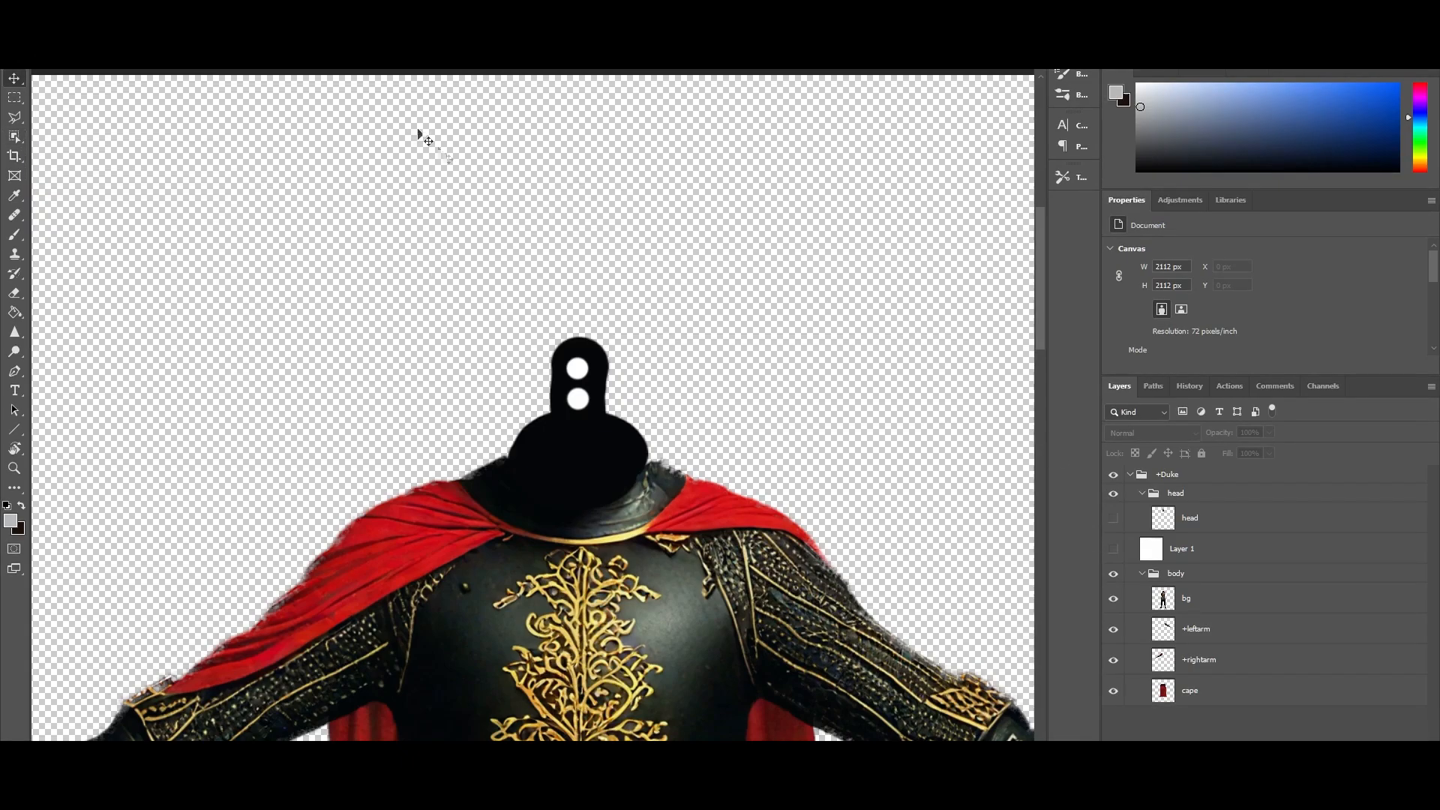
pyautogui.click(1113, 519)
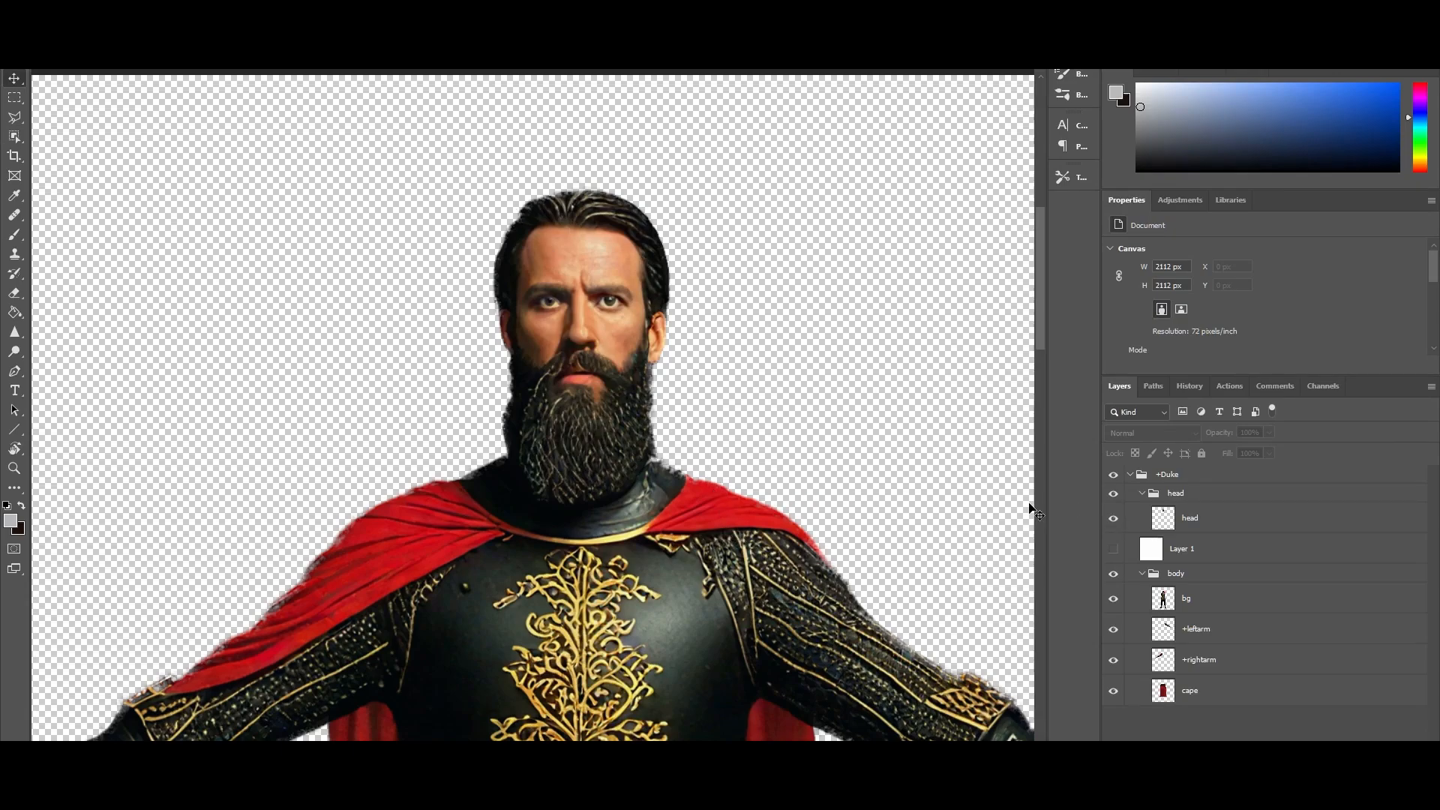
pyautogui.click(1113, 517)
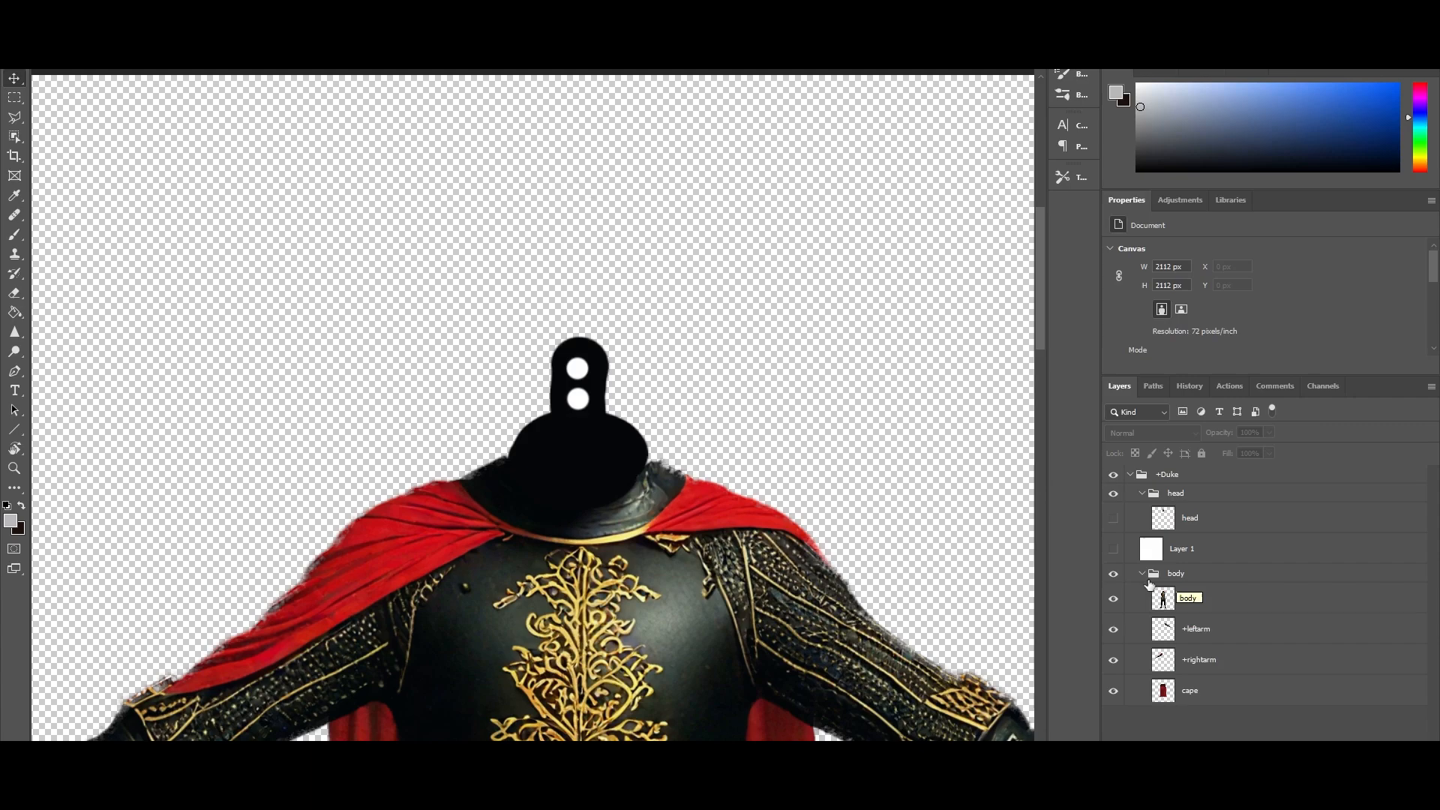
pyautogui.click(1114, 518)
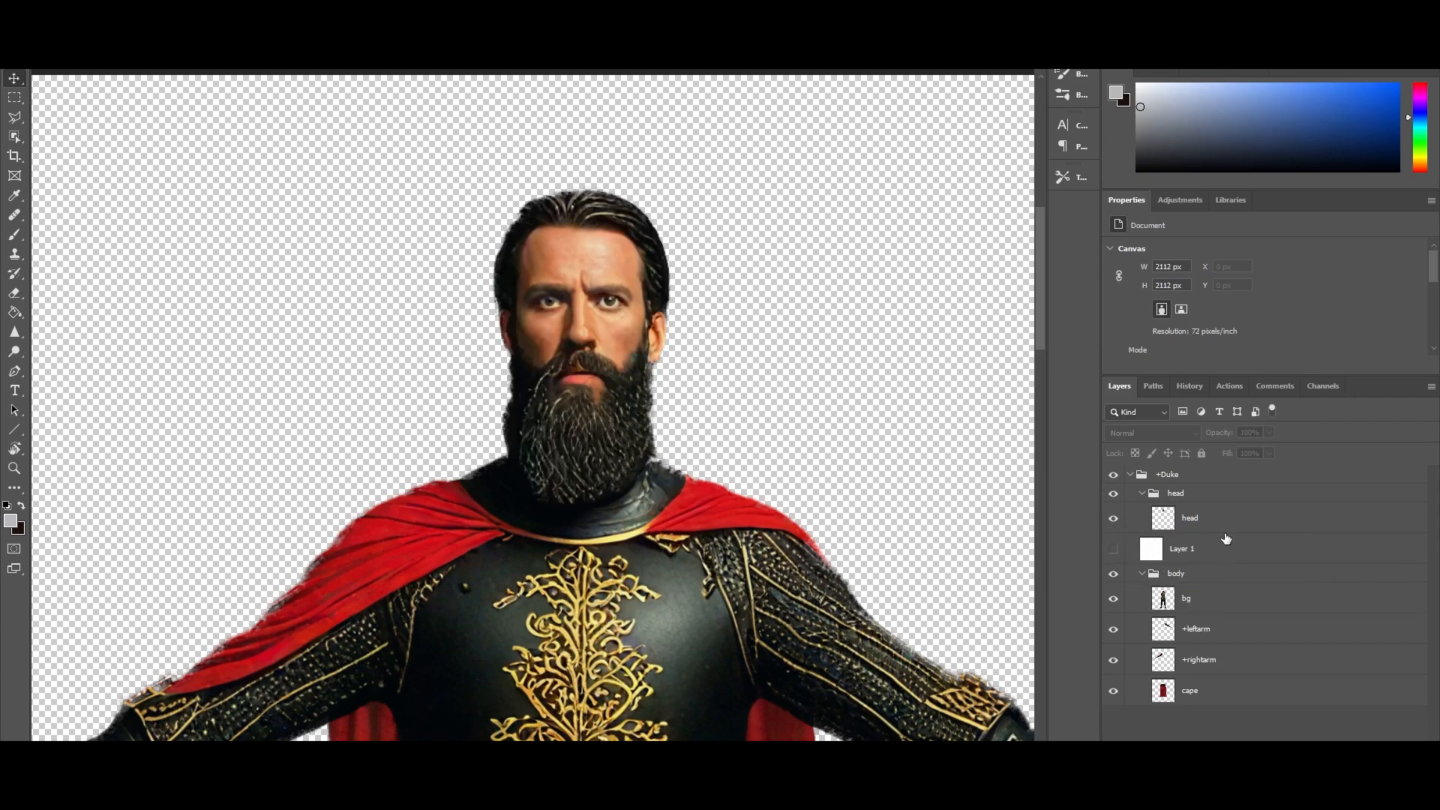
# Inspect the separated arm pieces with the bg and cape layers hidden, and restore the bg layer
pyautogui.moveTo(1040, 326); pyautogui.dragTo(1038, 375)
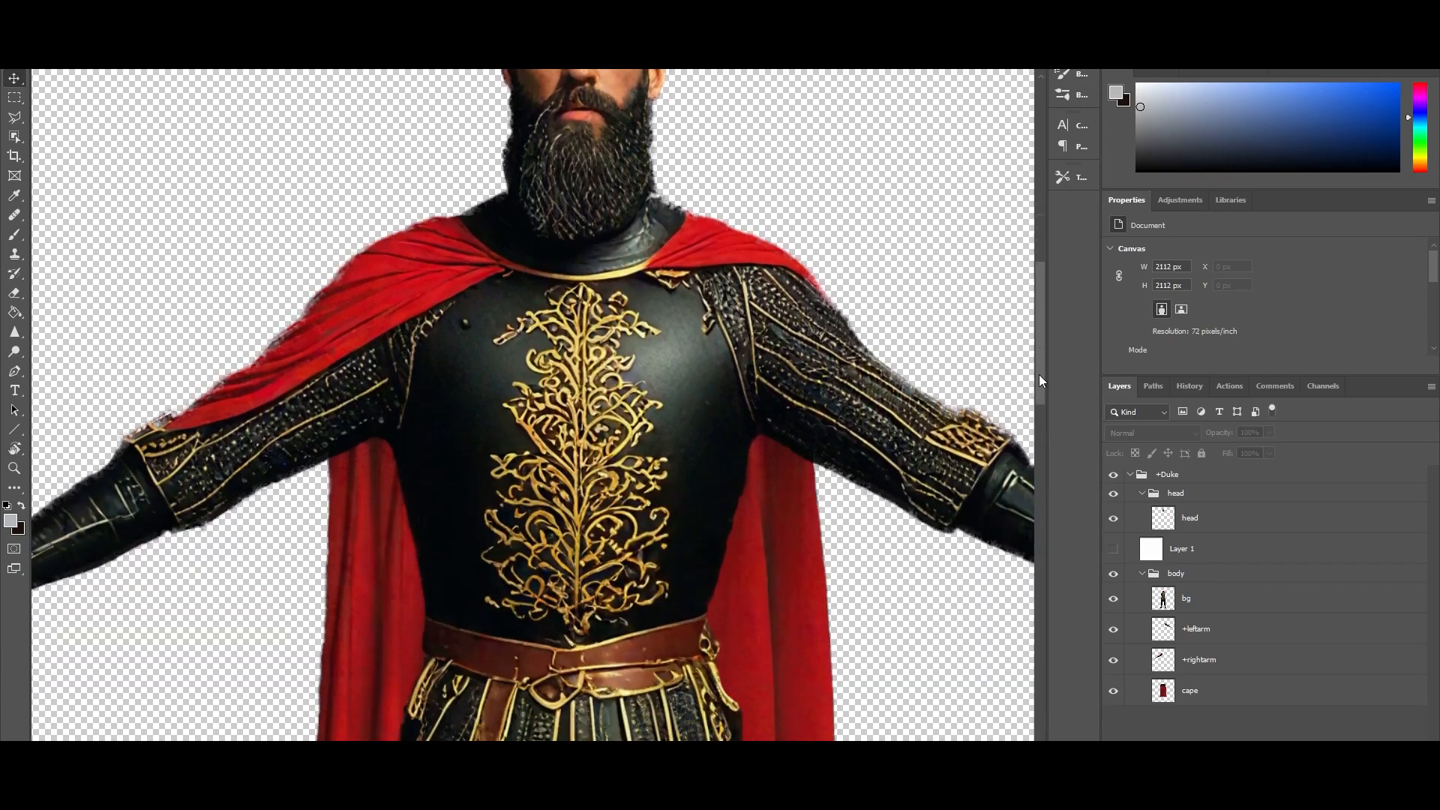
pyautogui.click(1114, 599)
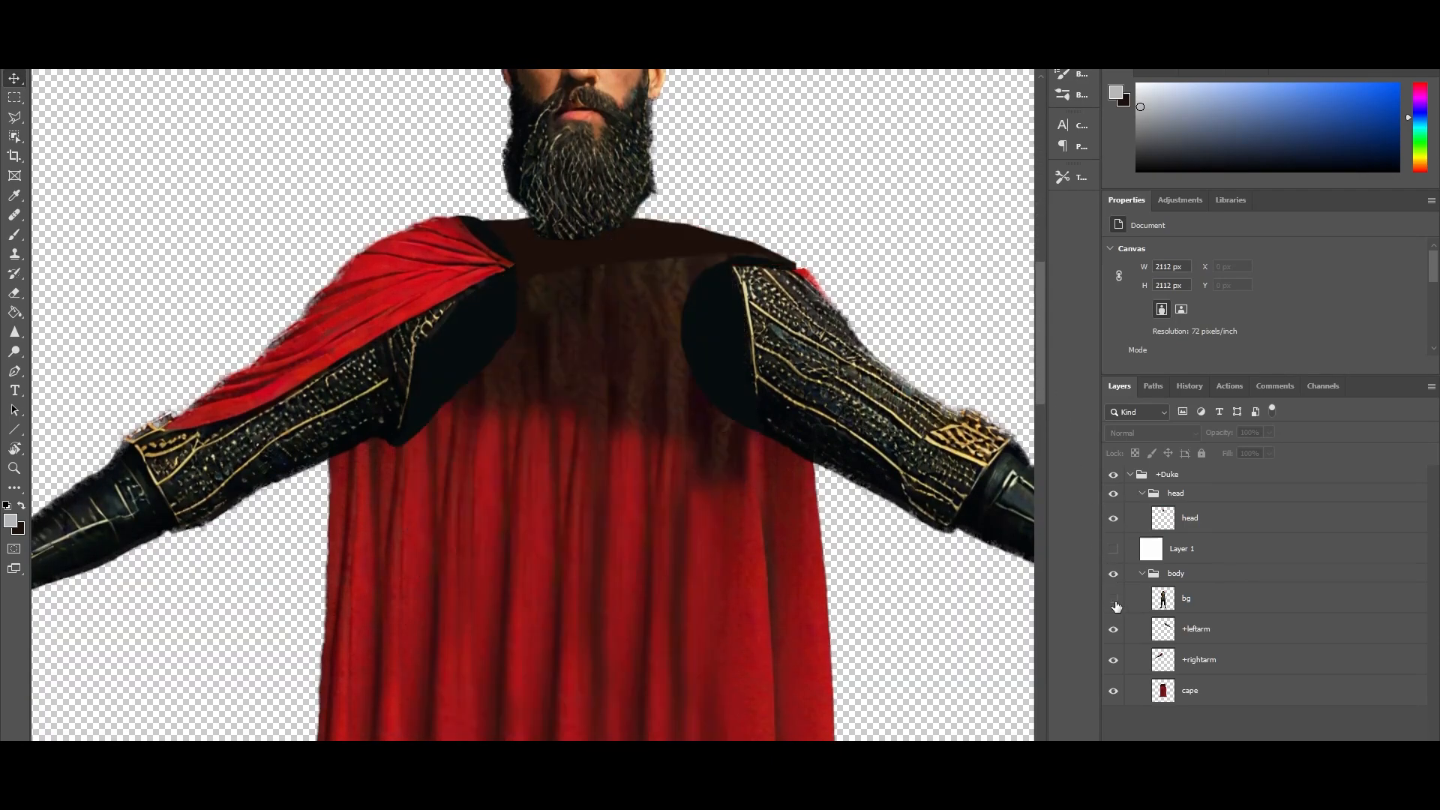
pyautogui.click(1114, 691)
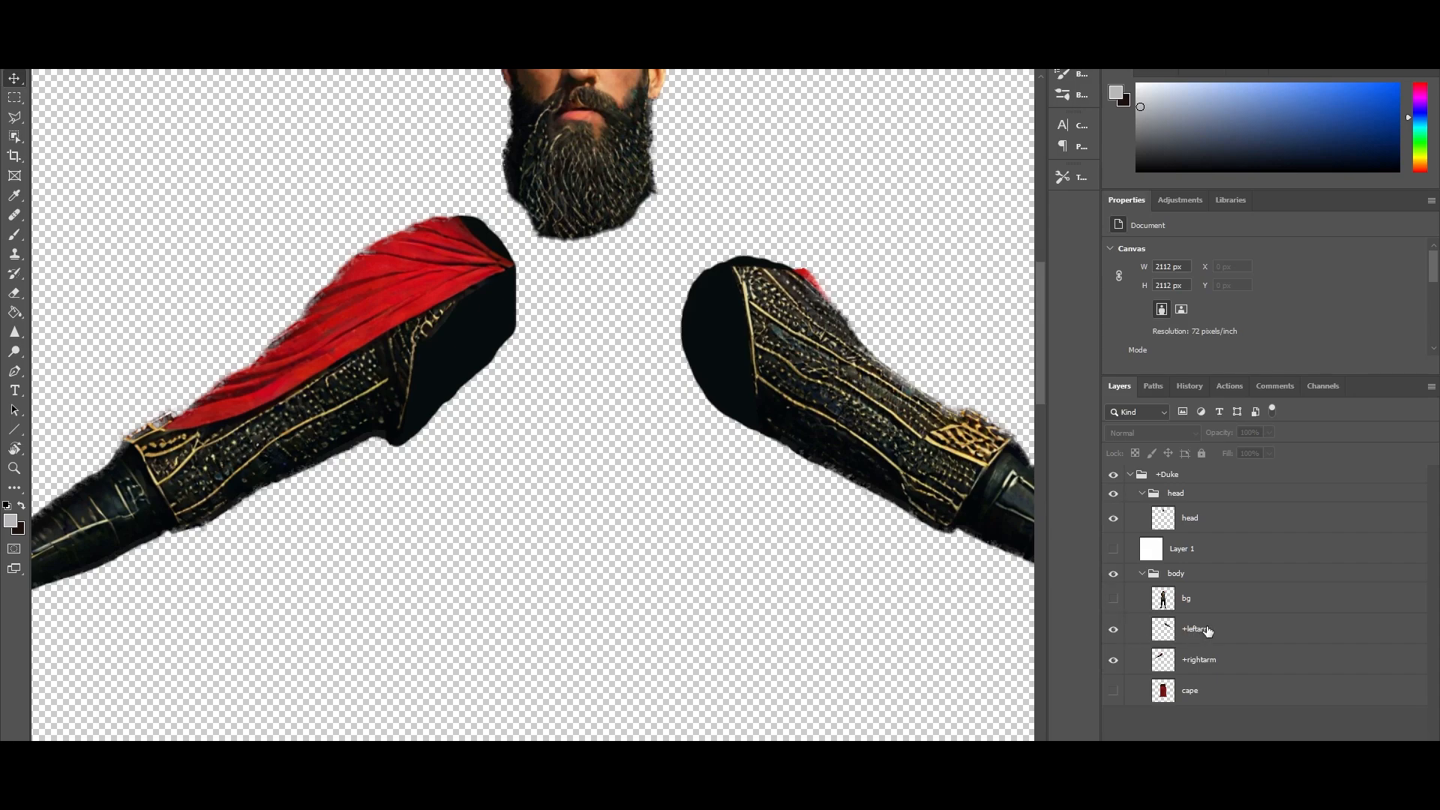
pyautogui.click(1114, 599)
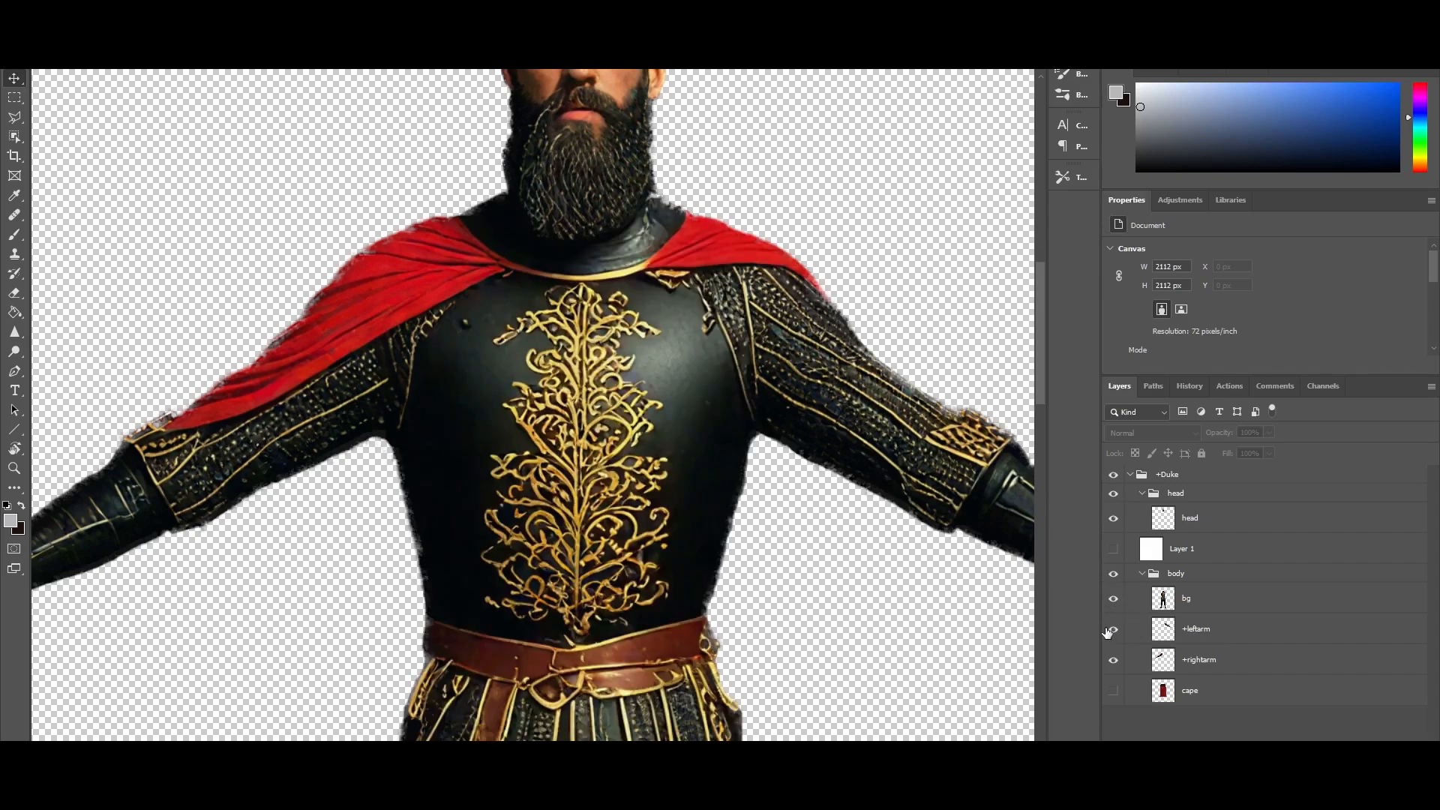
# Hide, restore and hide again the +leftarm and +rightarm layers to examine the armless torso
pyautogui.click(1114, 628)
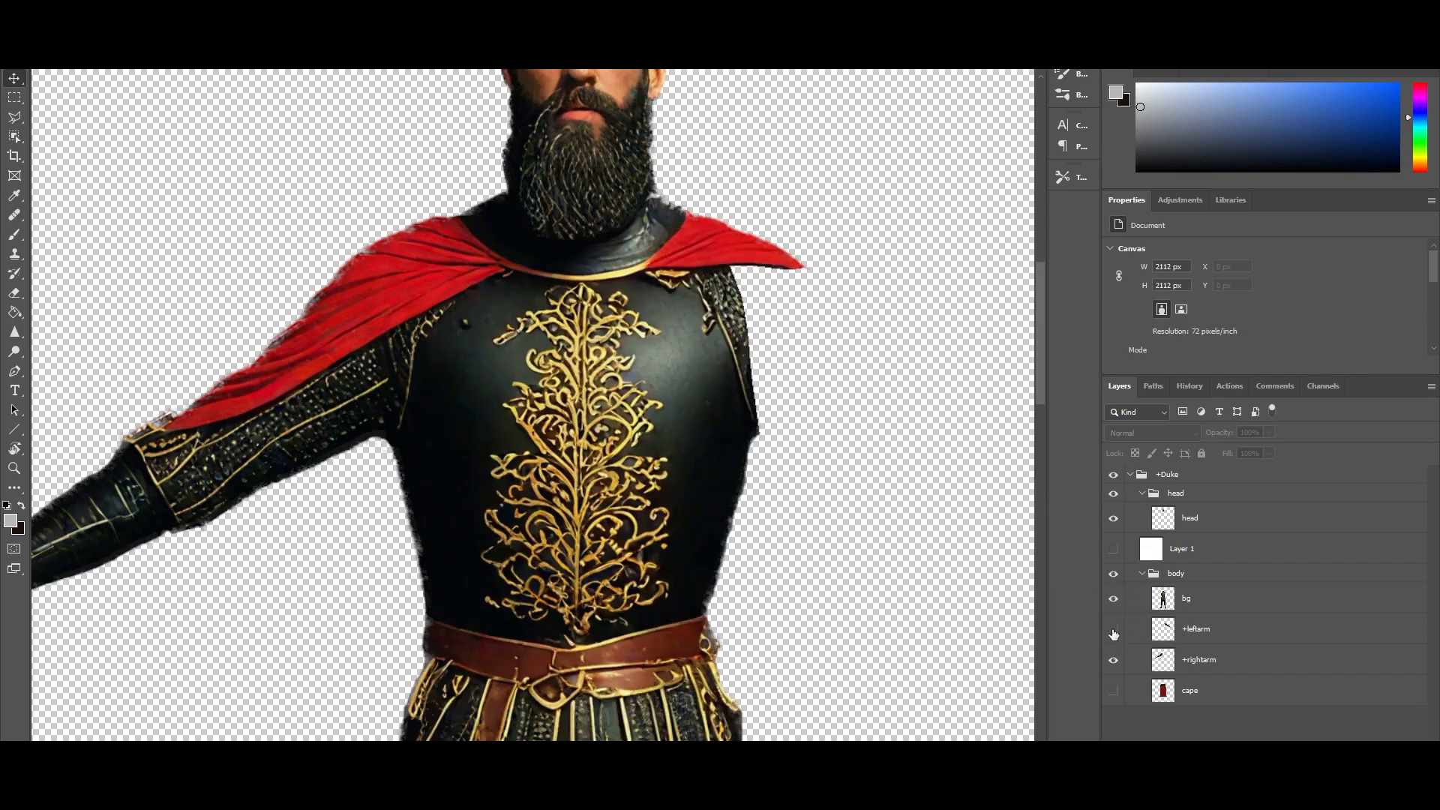
pyautogui.click(1115, 660)
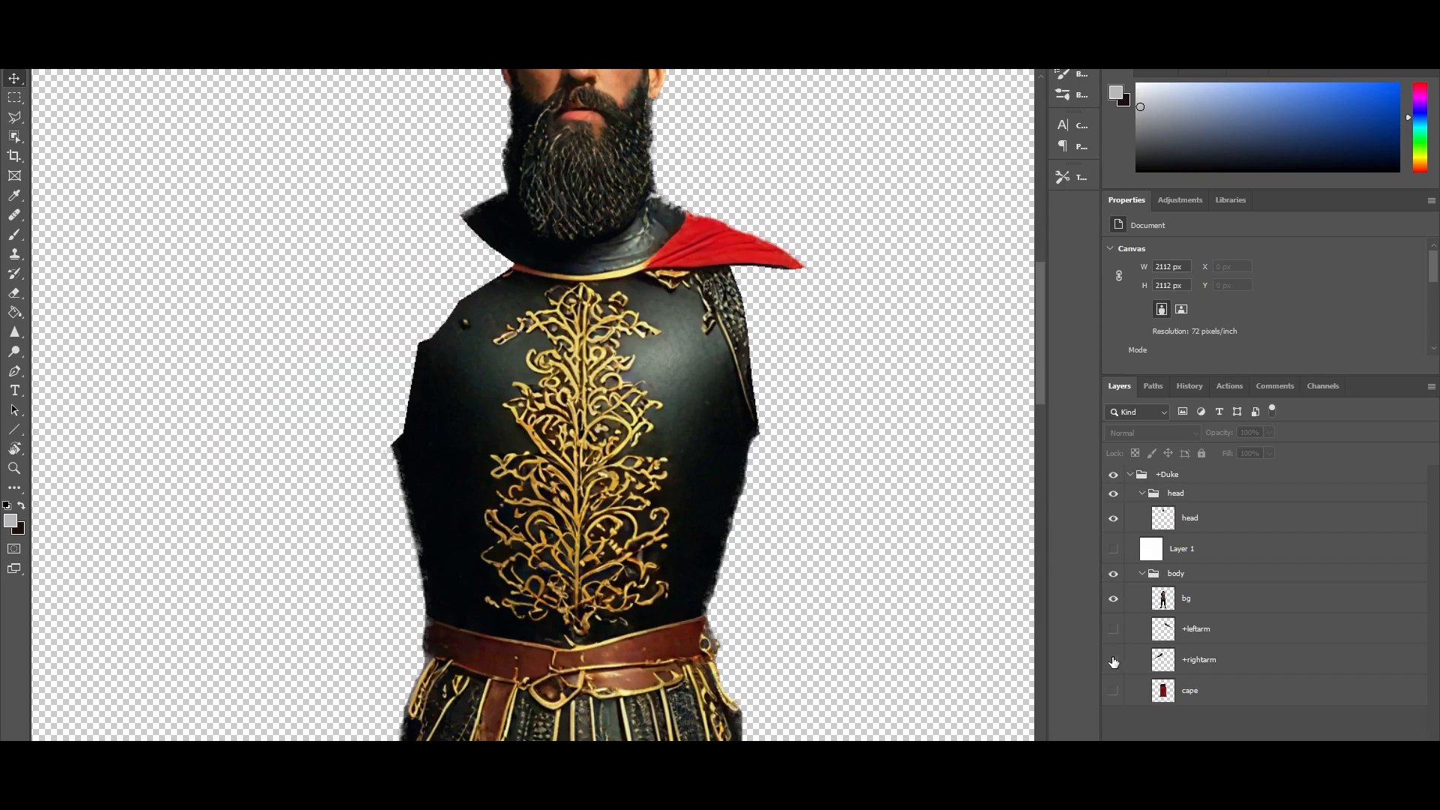
pyautogui.click(1114, 660)
pyautogui.click(1114, 630)
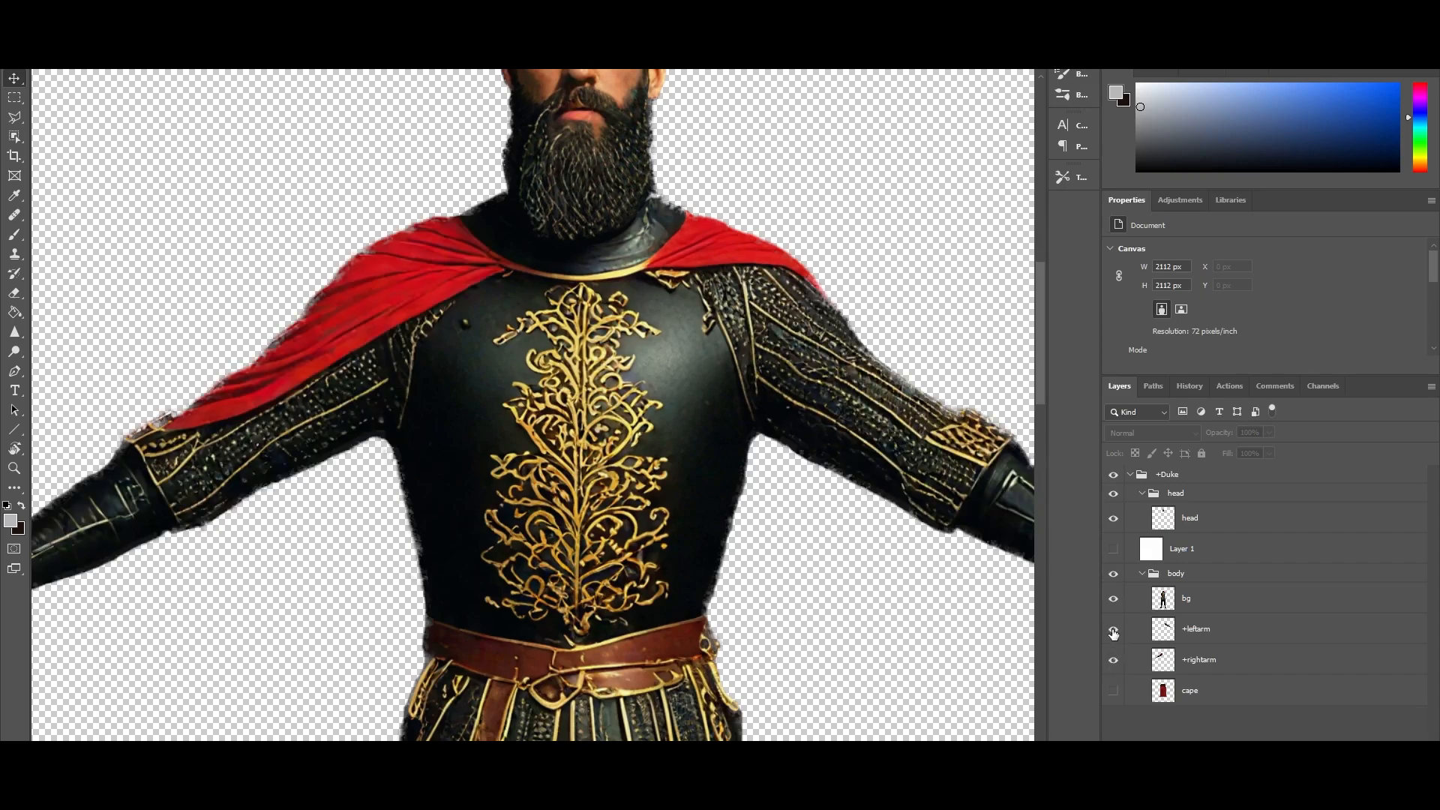
pyautogui.click(1114, 661)
pyautogui.click(1114, 630)
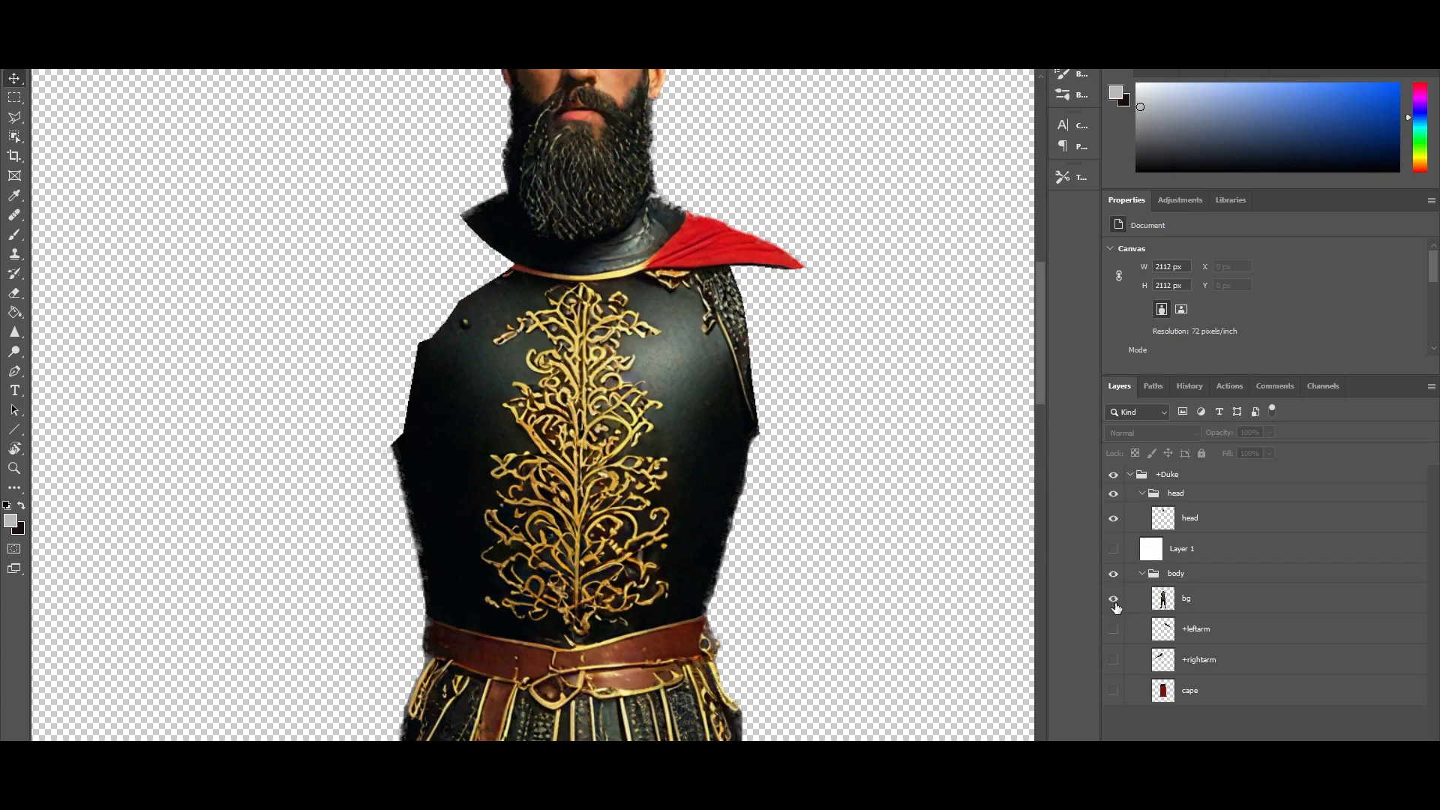
# Hide the bg layer and show the cape layer to examine the full cape from shoulders to hem
pyautogui.click(1114, 598)
pyautogui.click(1114, 691)
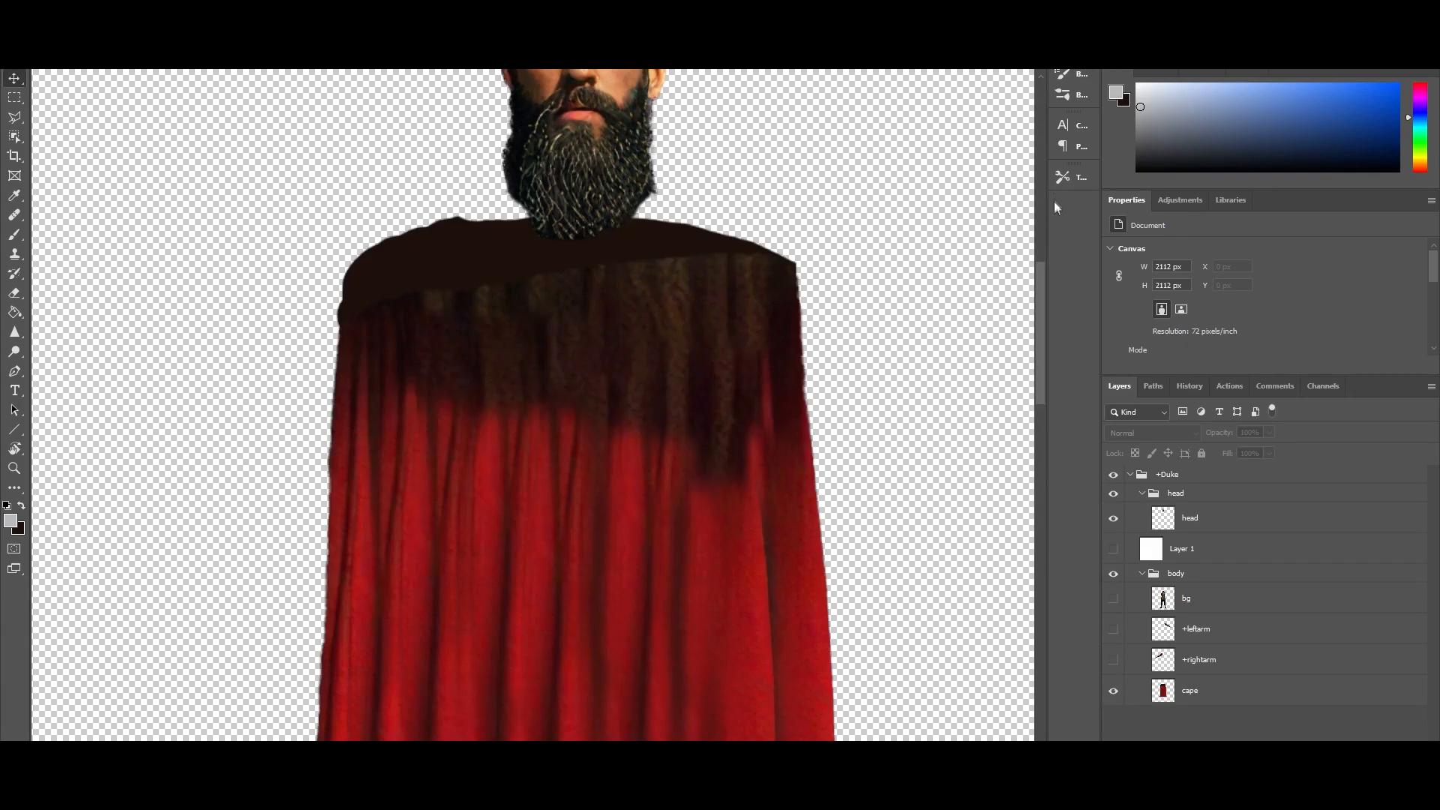
pyautogui.moveTo(1042, 296); pyautogui.dragTo(1041, 444)
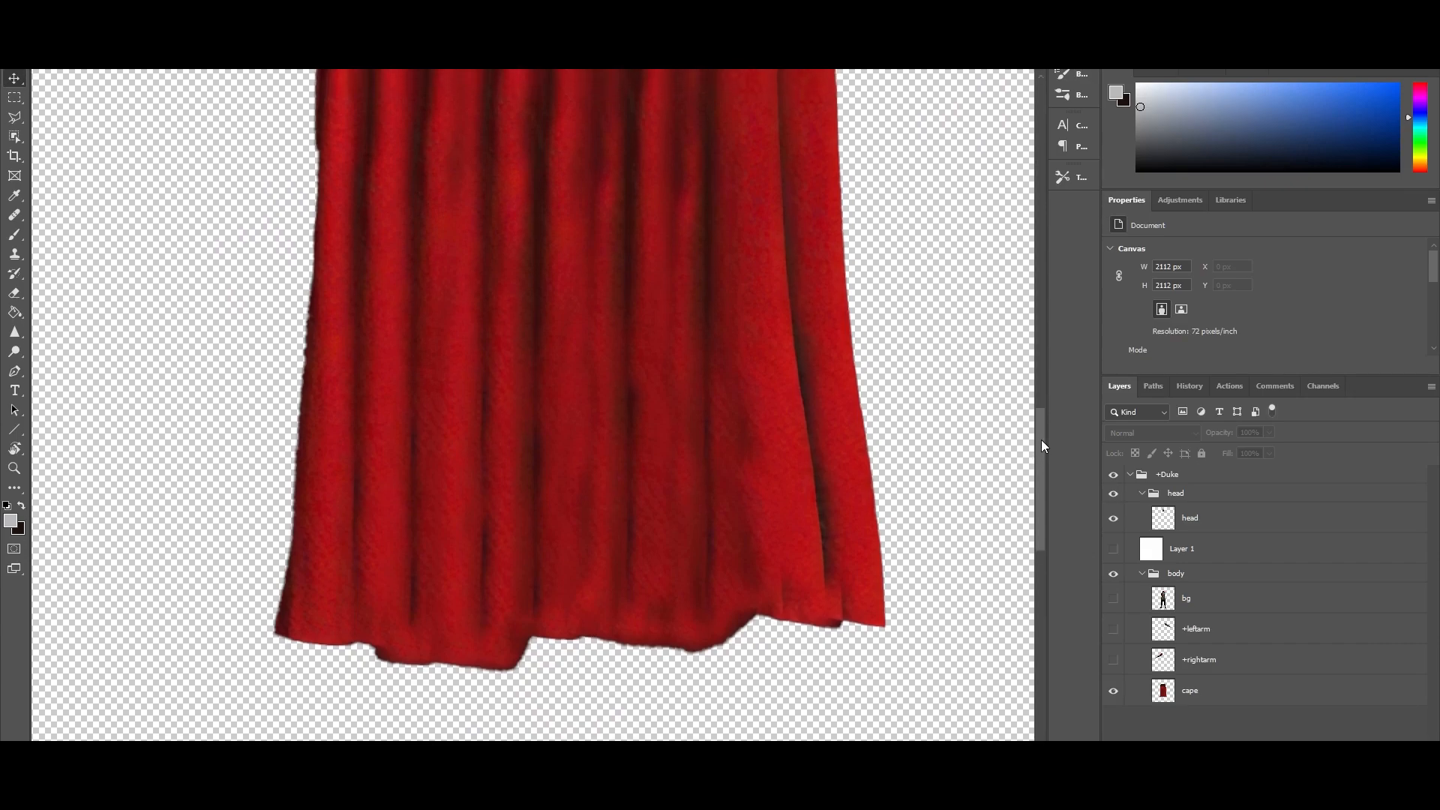
pyautogui.moveTo(1041, 445); pyautogui.dragTo(1046, 257)
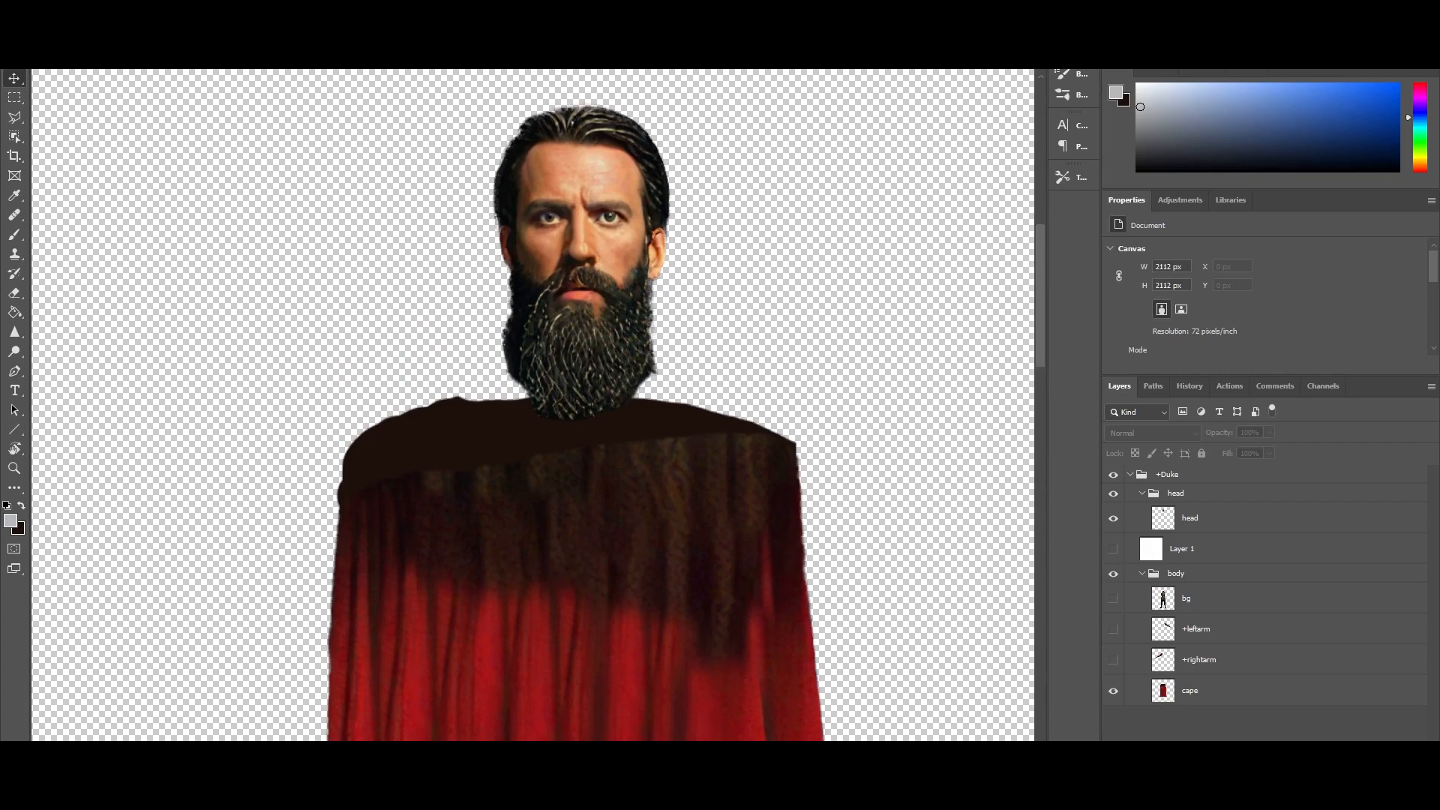
# Switch back to ComfyUI and review how the cape appears behind the knight in the Image Comparer
pyautogui.moveTo(788, 792)
pyautogui.click(869, 705)
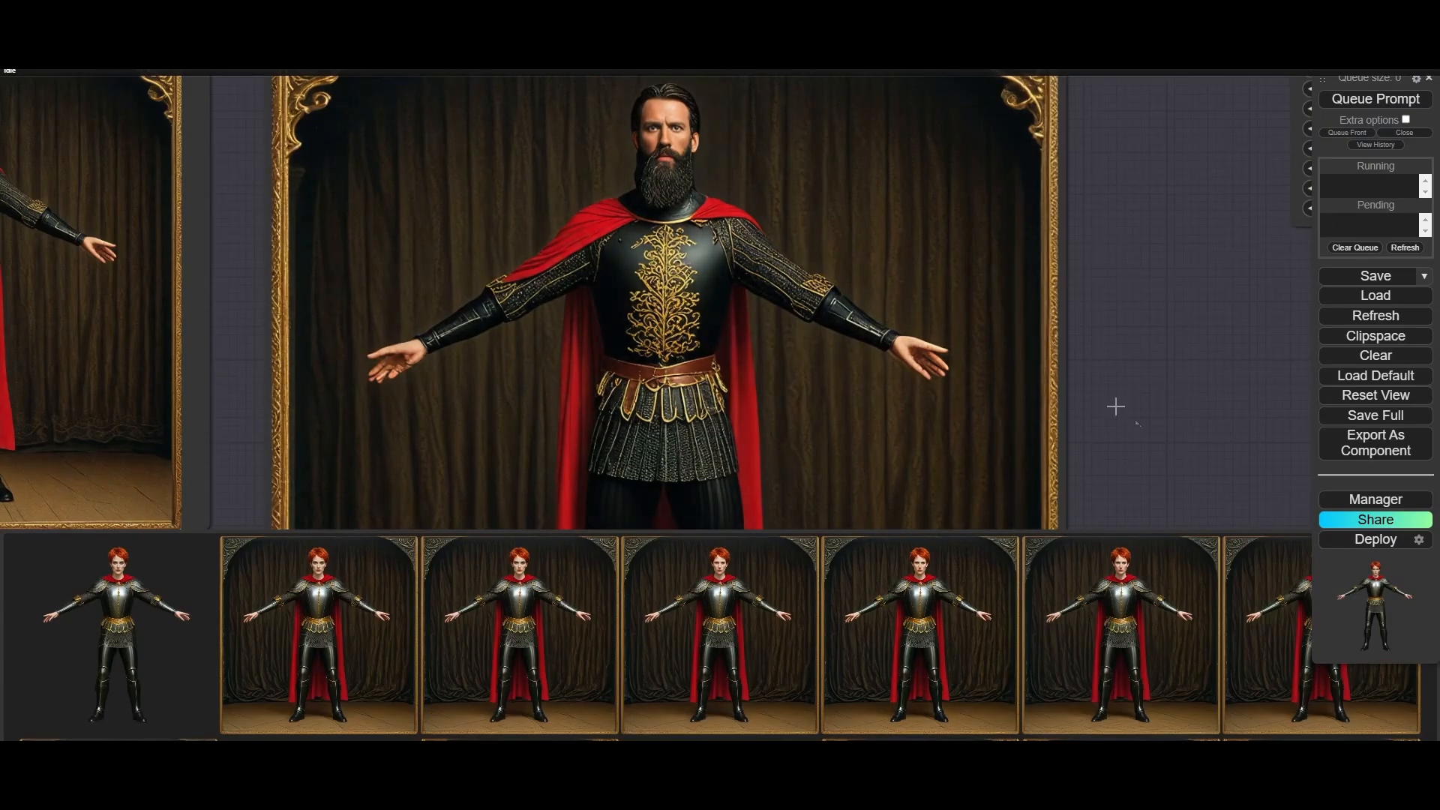
pyautogui.moveTo(1137, 443); pyautogui.dragTo(1135, 384)
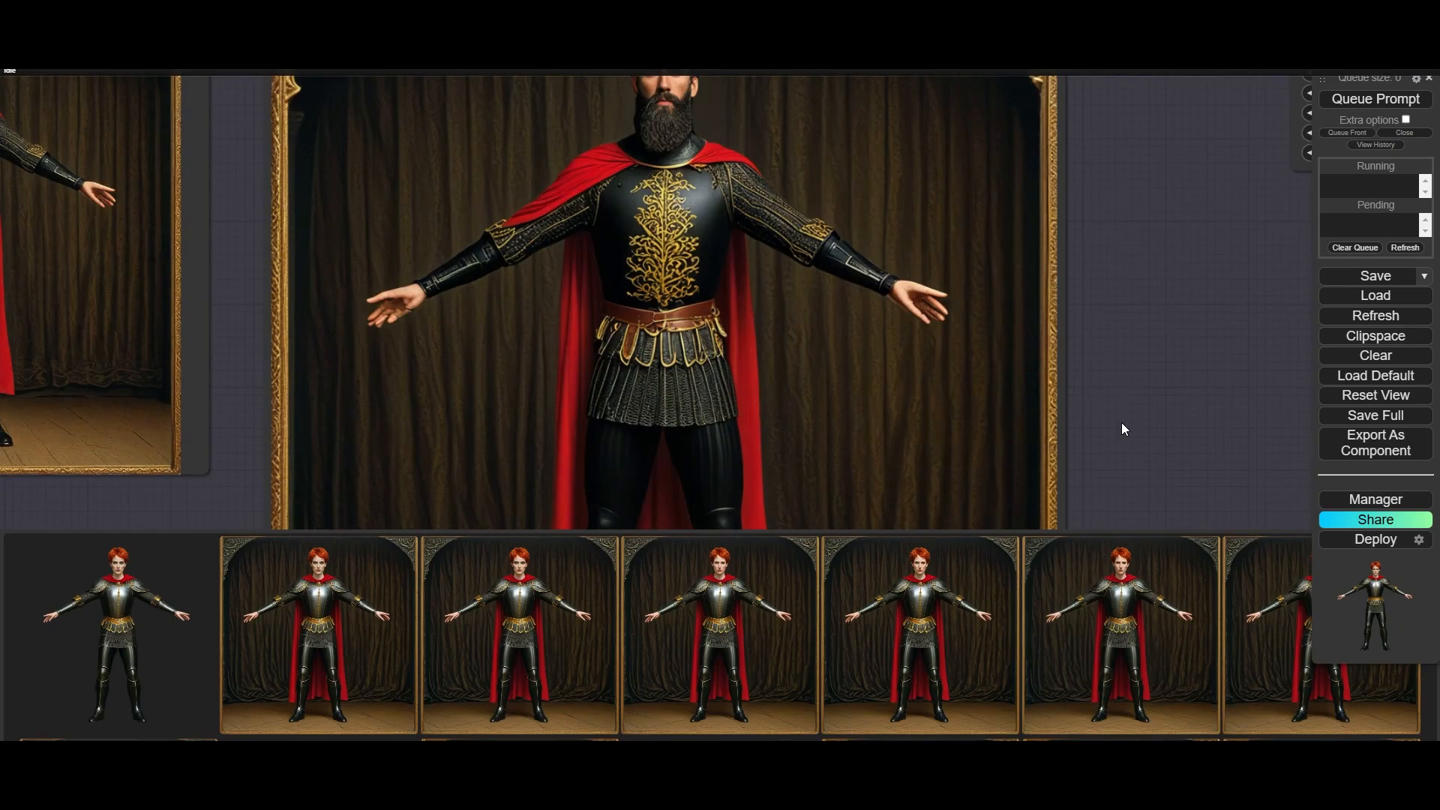
pyautogui.moveTo(1122, 422); pyautogui.dragTo(1124, 299)
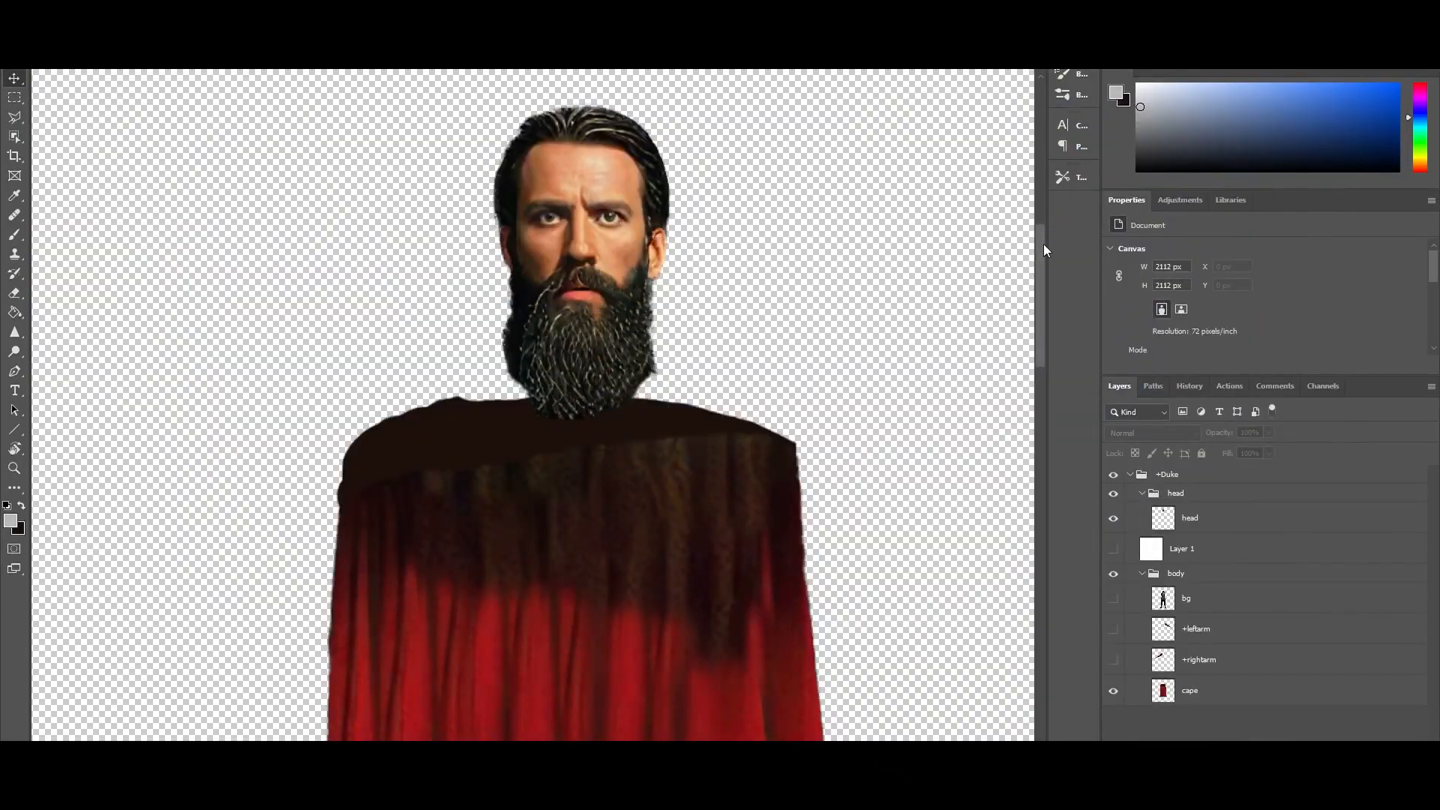
# Return to Photoshop and paint with the Clone Stamp on the cape layer, sampling a fold from its upper middle
pyautogui.moveTo(1042, 245); pyautogui.dragTo(1006, 312)
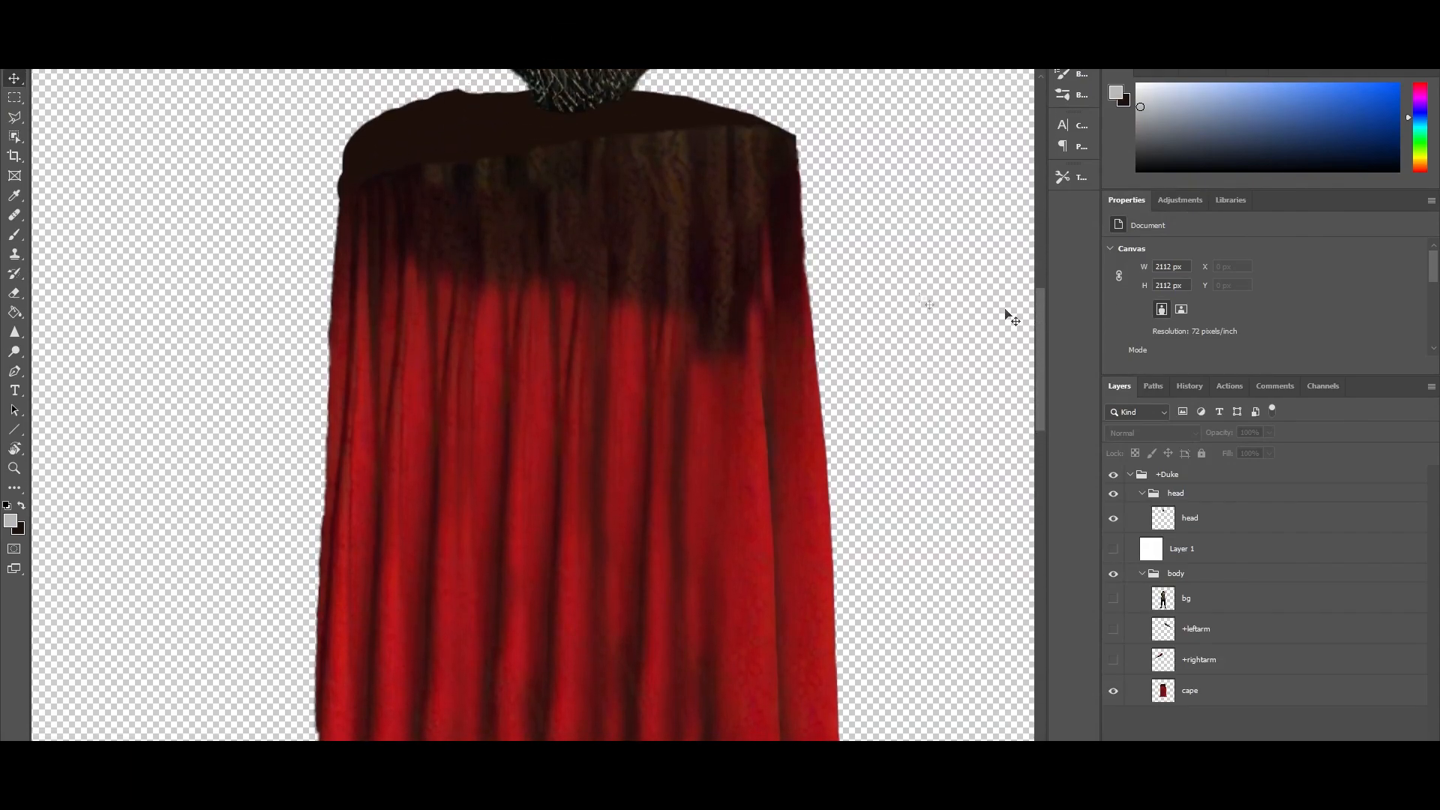
pyautogui.click(15, 254)
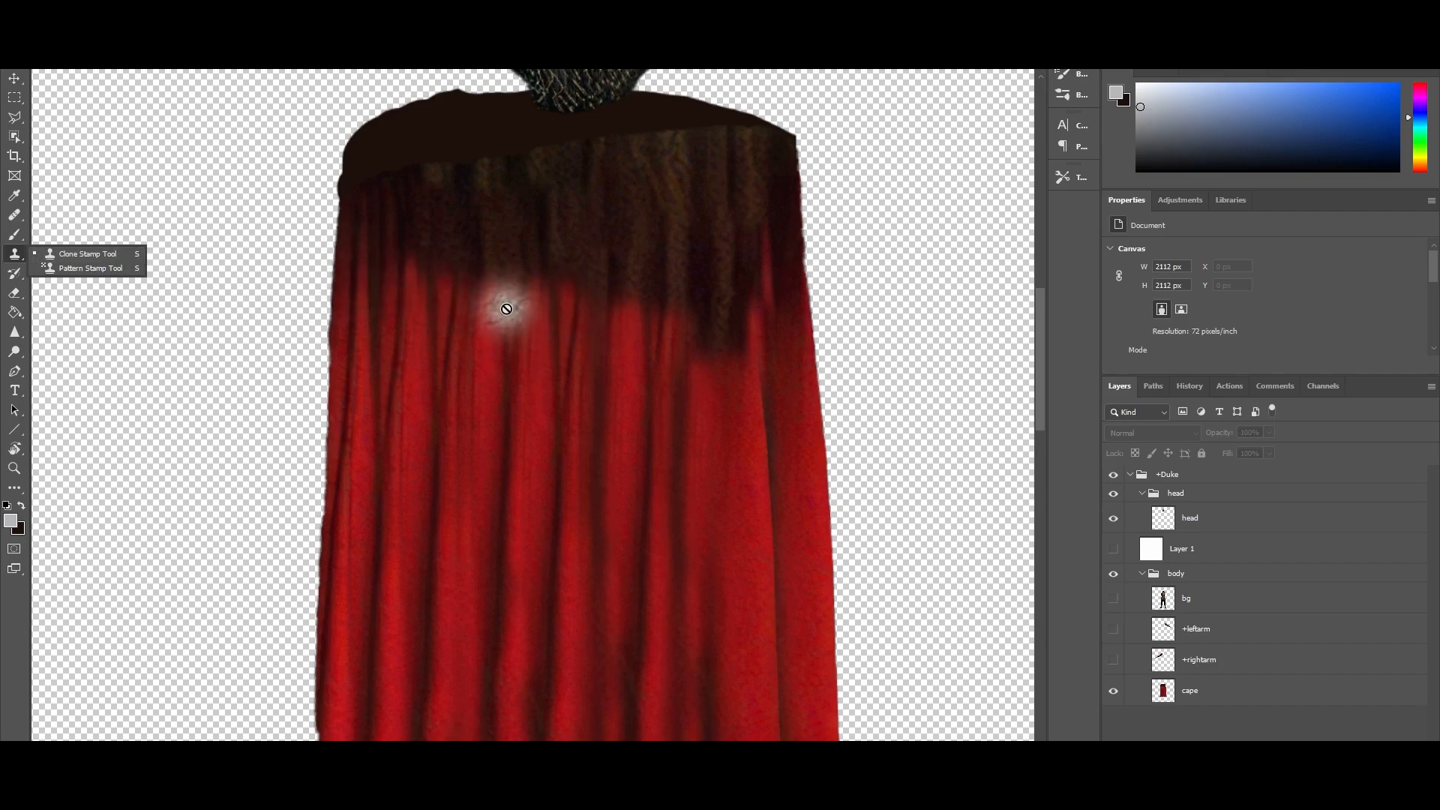
pyautogui.click(1193, 693)
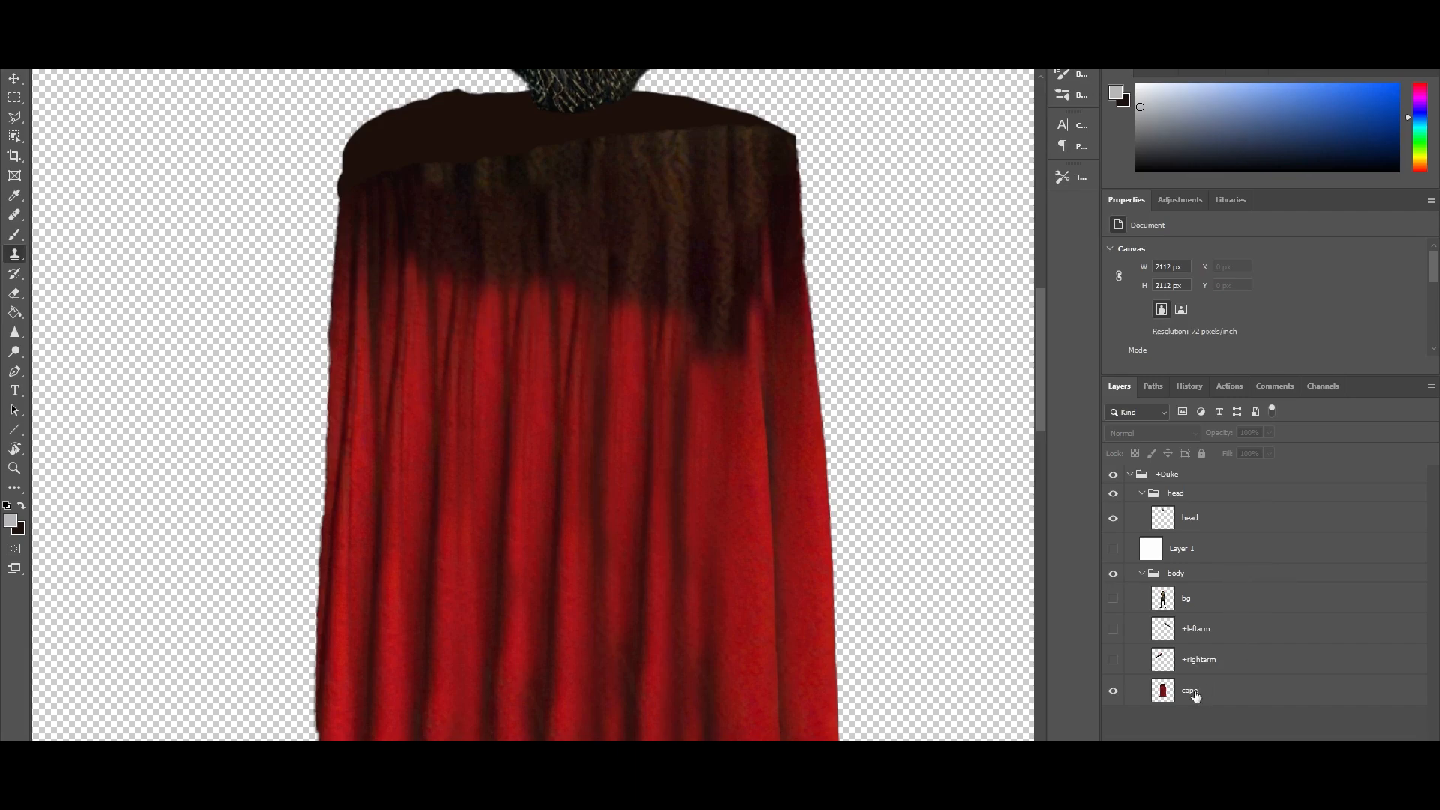
pyautogui.click(1192, 693)
pyautogui.keyDown('alt'); pyautogui.click(512, 302); pyautogui.keyUp('alt')
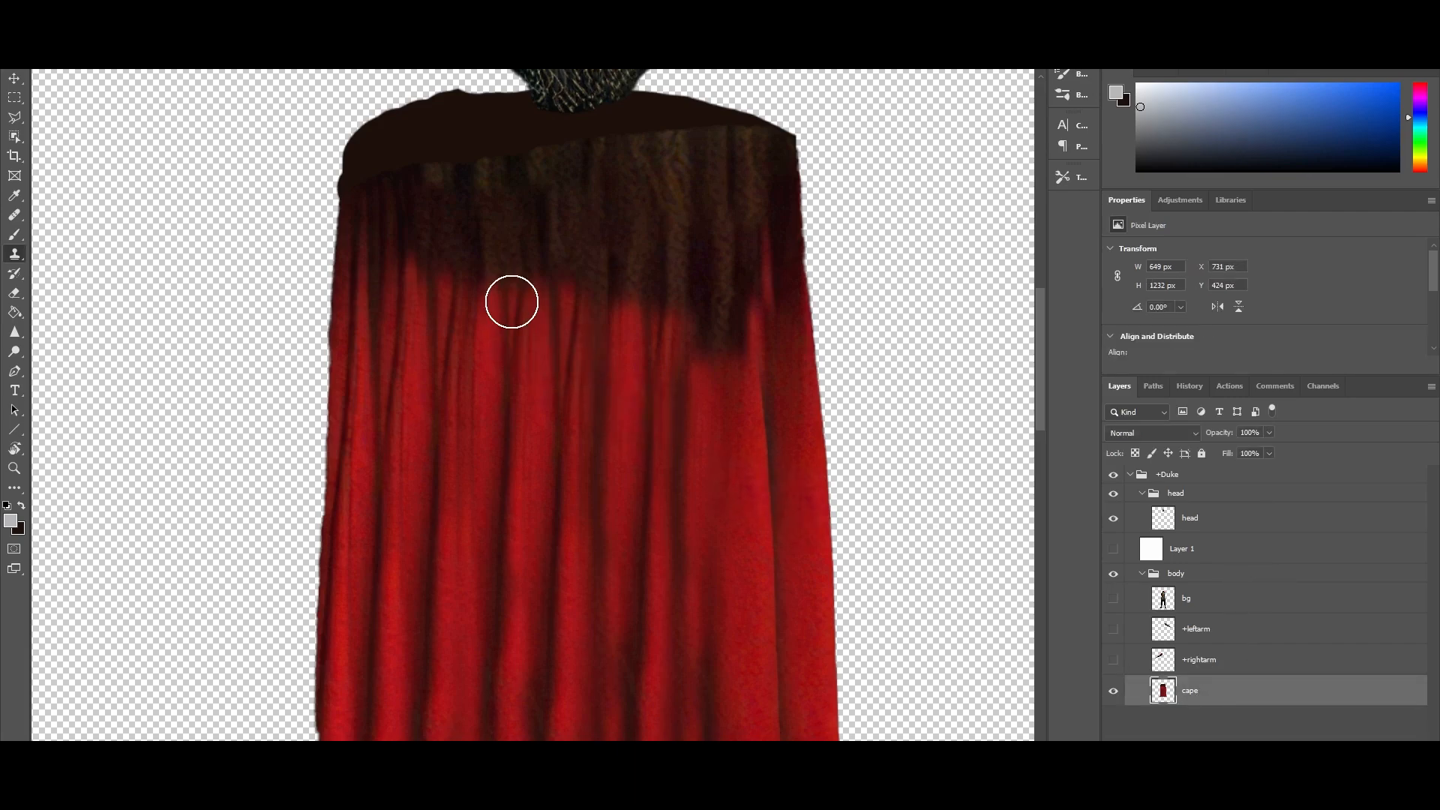
pyautogui.moveTo(523, 363)
pyautogui.mouseDown()
pyautogui.moveTo(517, 310)
pyautogui.moveTo(500, 525)
pyautogui.mouseUp()
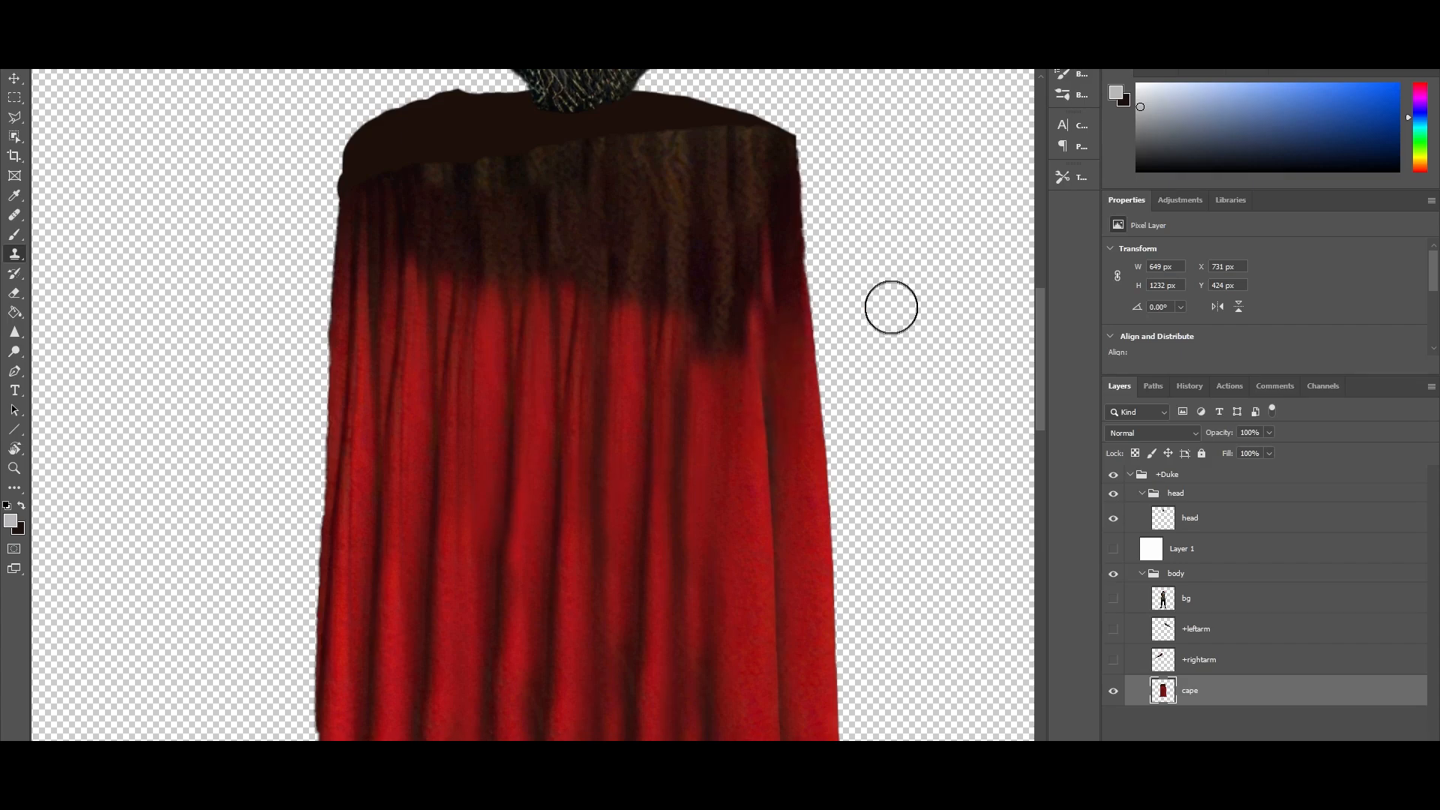
# Show the +rightarm and +leftarm layers over the cape with the whole puppet in view
pyautogui.scroll(-4, 896, 307)
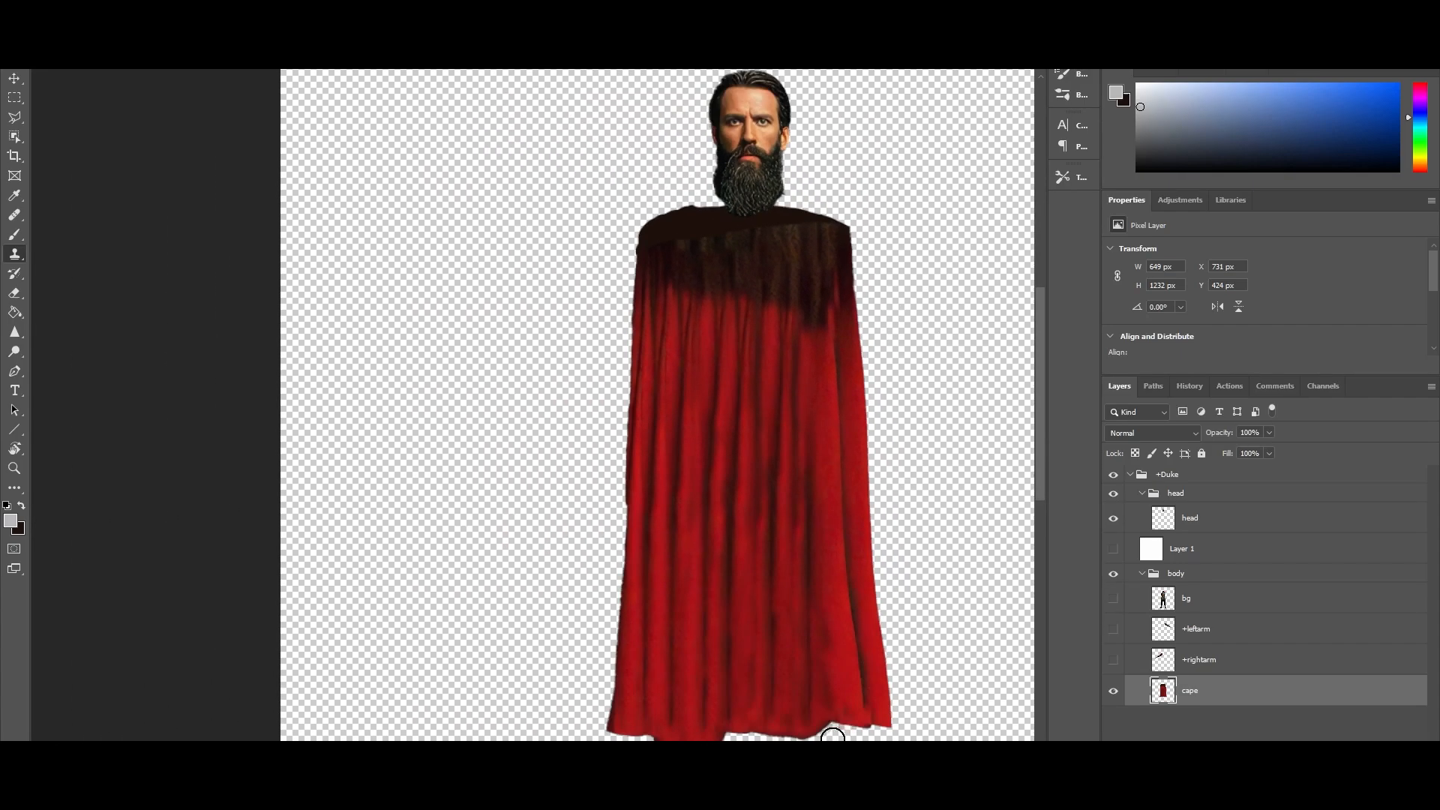
pyautogui.hscroll(4, 532, 405)
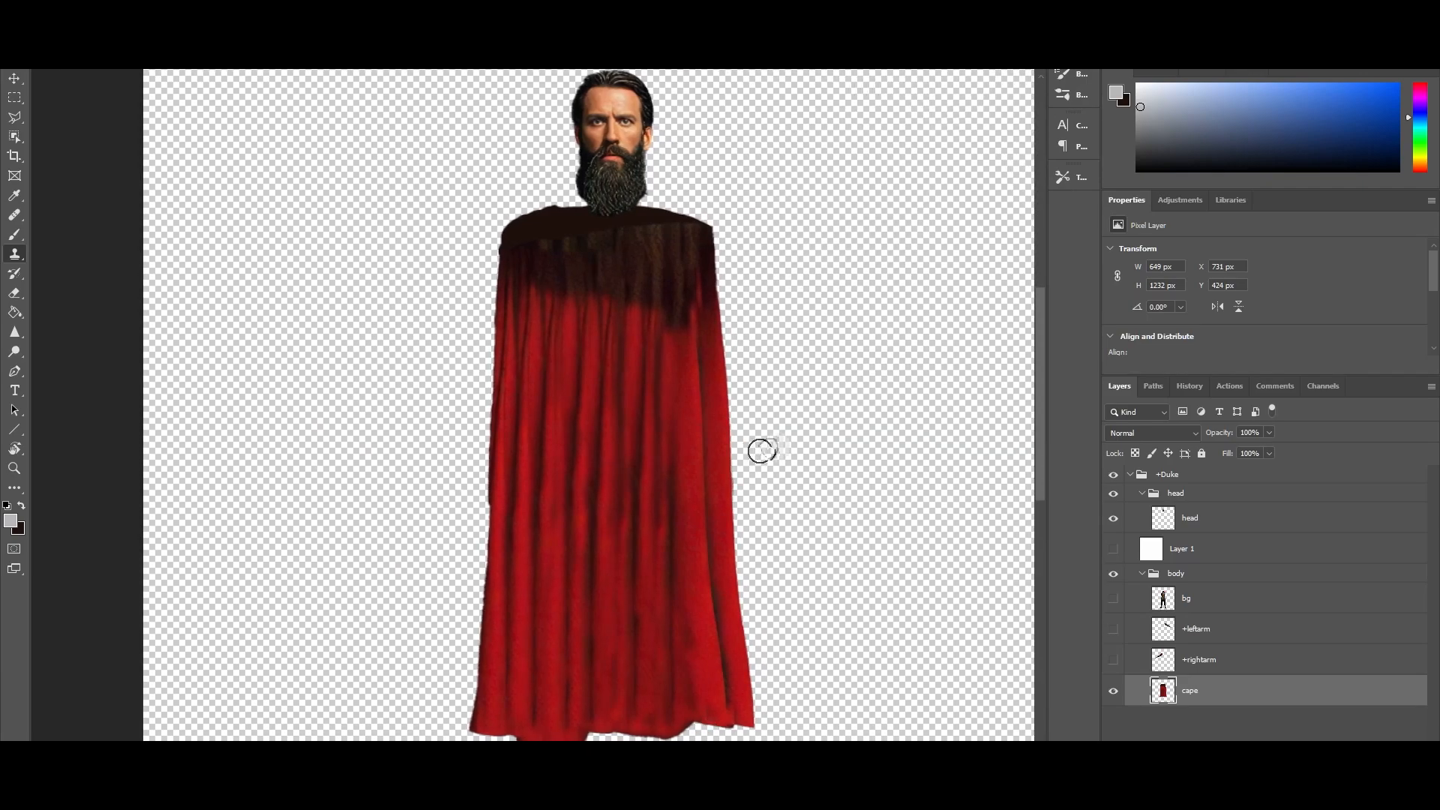
pyautogui.click(1113, 660)
pyautogui.click(1113, 629)
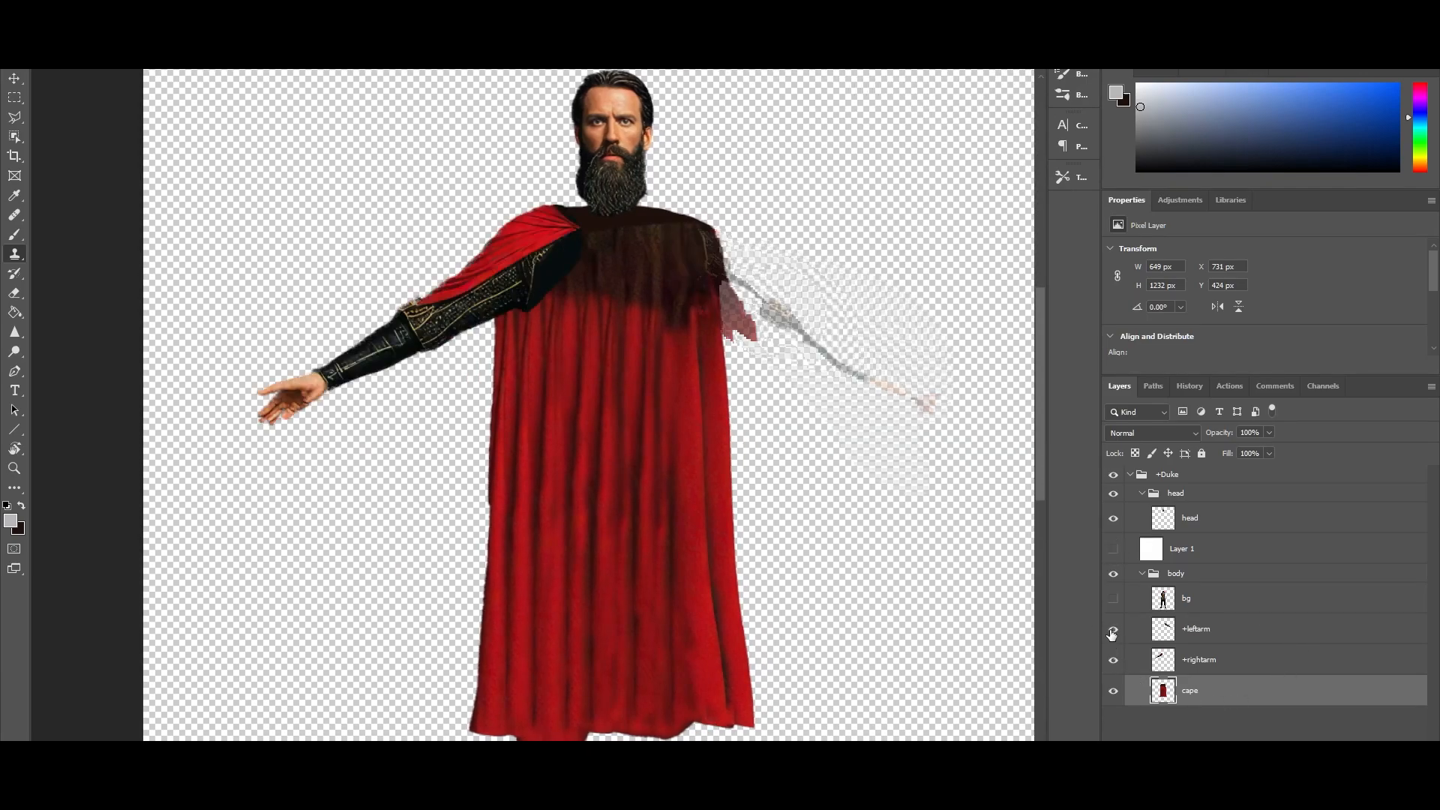
# Show the bg layer together with the arms and cape, and collapse the head and body groups inside +Duke
pyautogui.click(1114, 599)
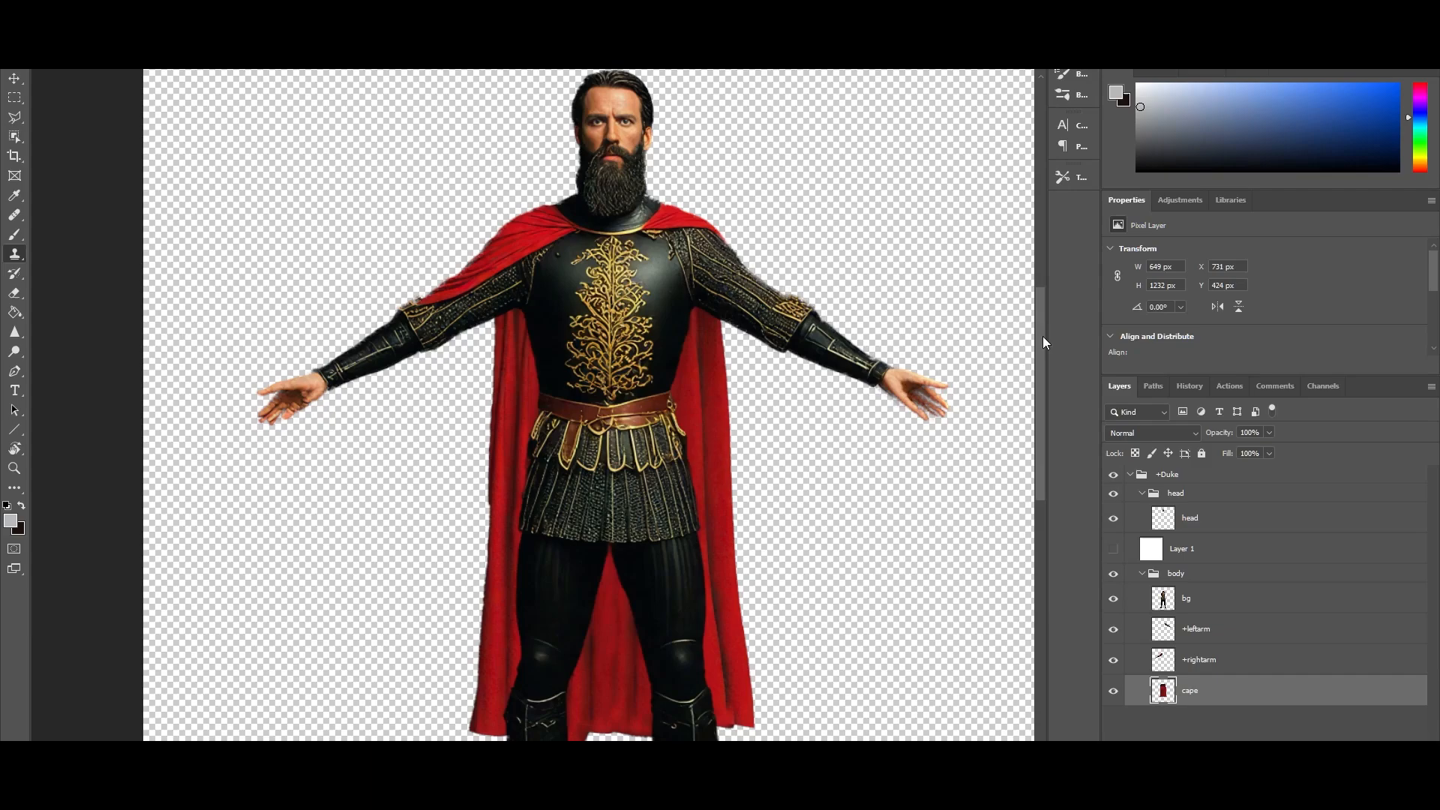
pyautogui.moveTo(1044, 337)
pyautogui.mouseDown()
pyautogui.moveTo(1036, 385)
pyautogui.moveTo(1036, 305)
pyautogui.moveTo(1036, 317)
pyautogui.mouseUp()
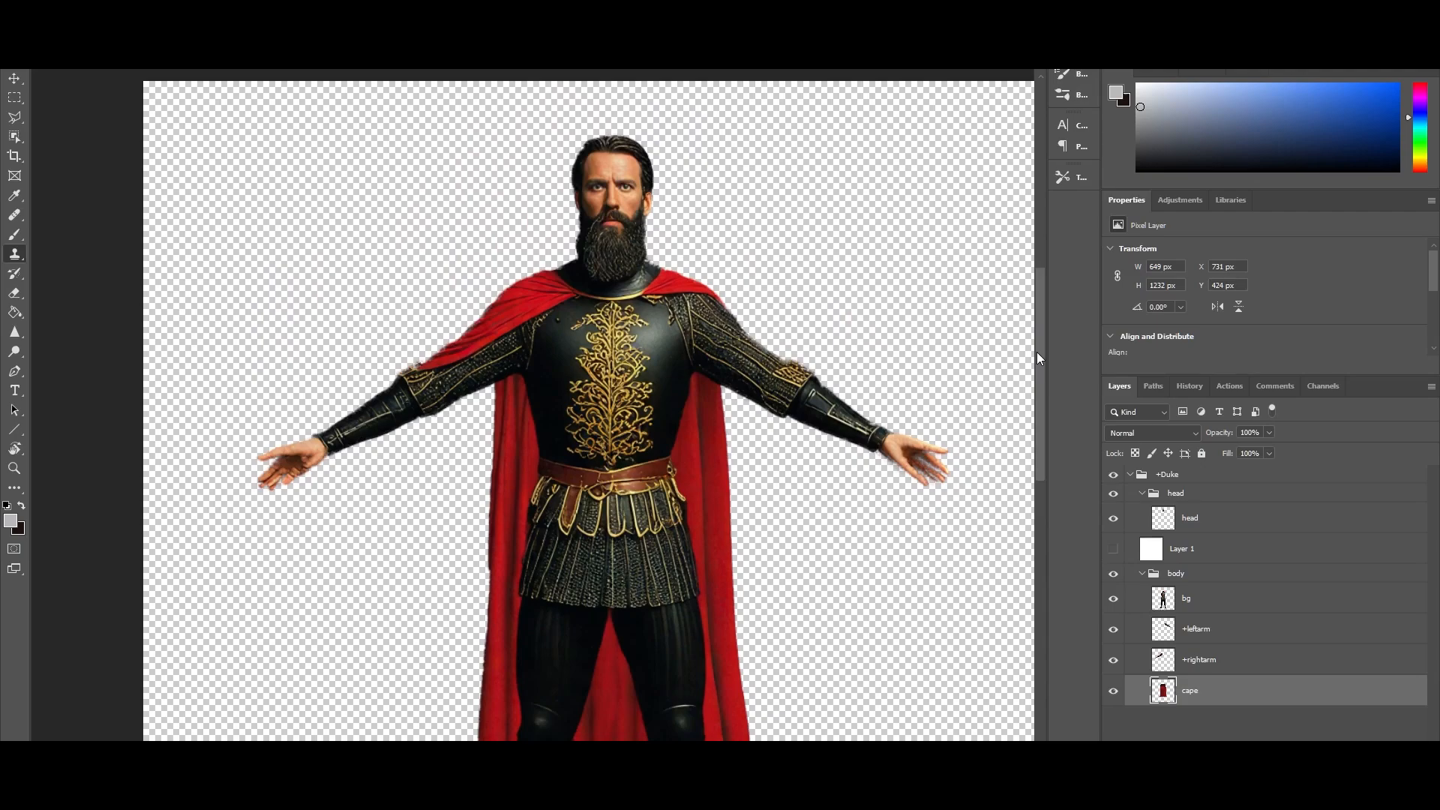
pyautogui.click(1175, 481)
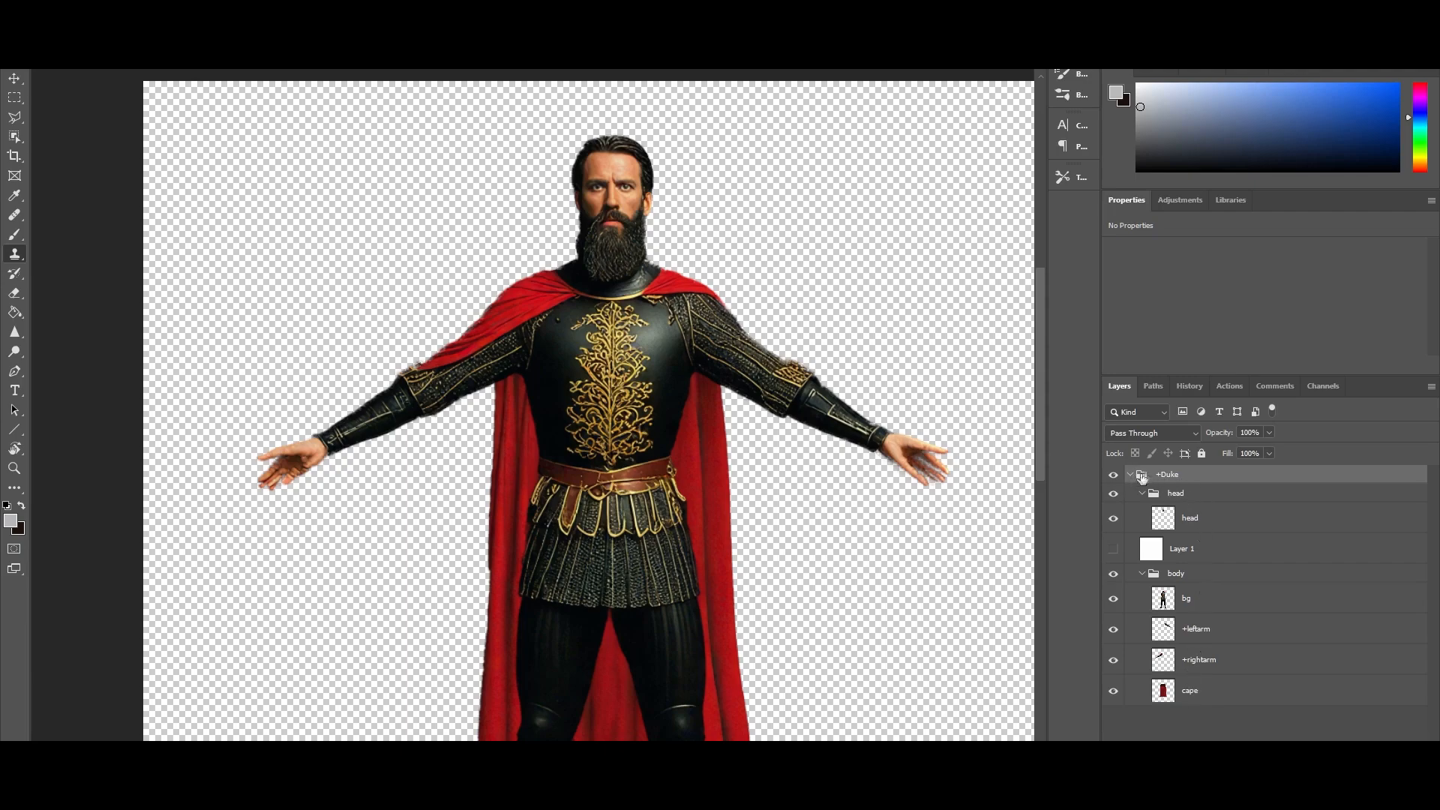
pyautogui.click(1130, 474)
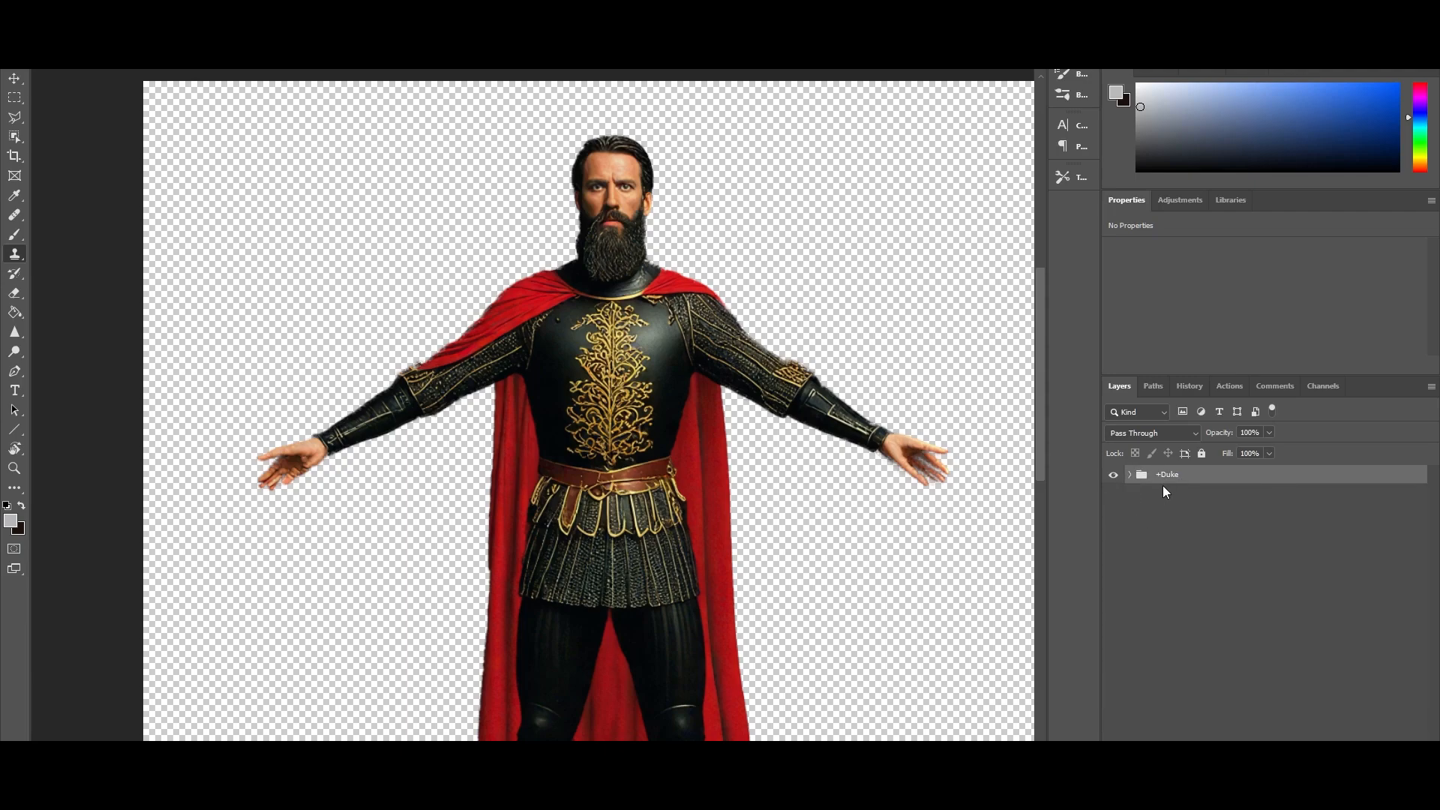
pyautogui.click(1130, 476)
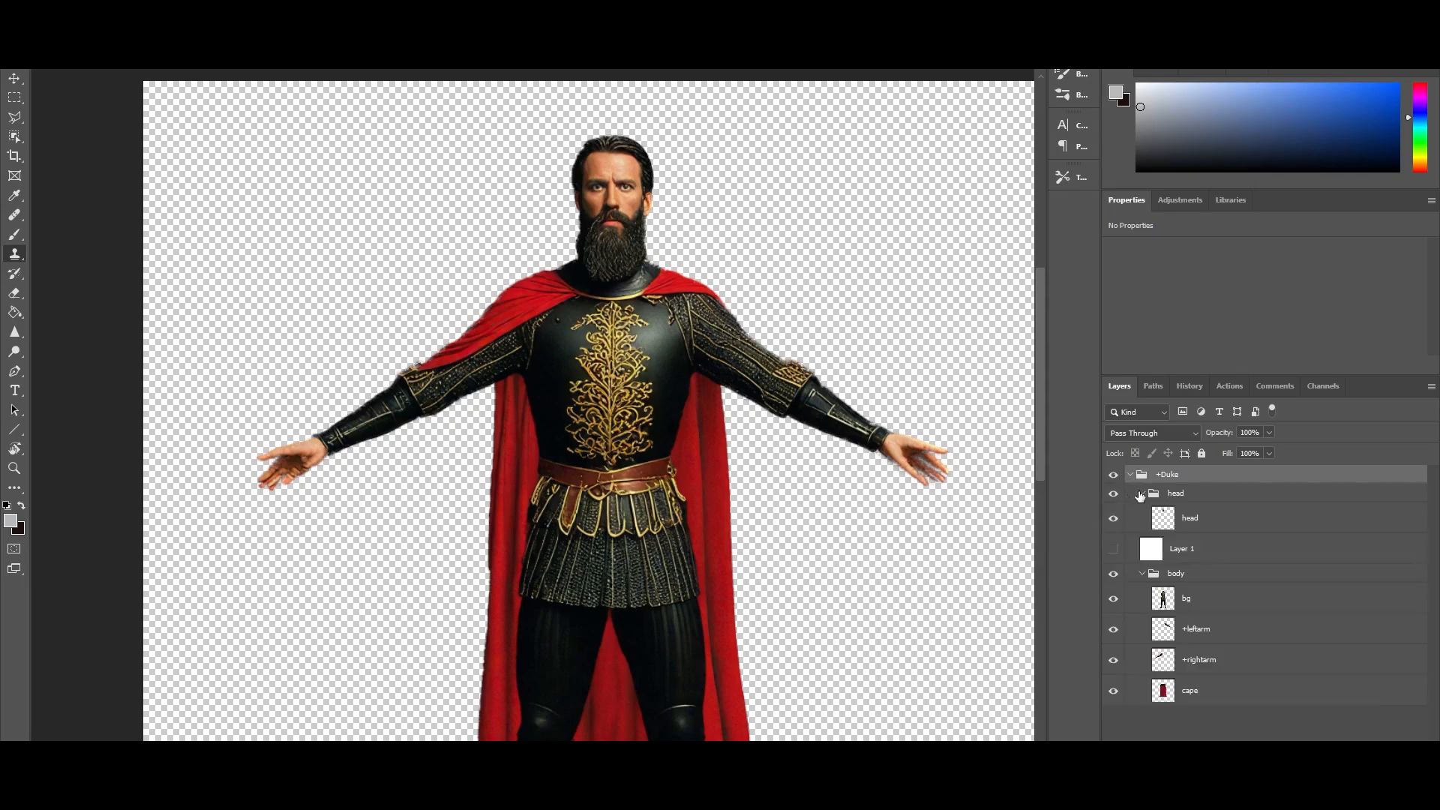
pyautogui.click(1140, 494)
pyautogui.click(1142, 544)
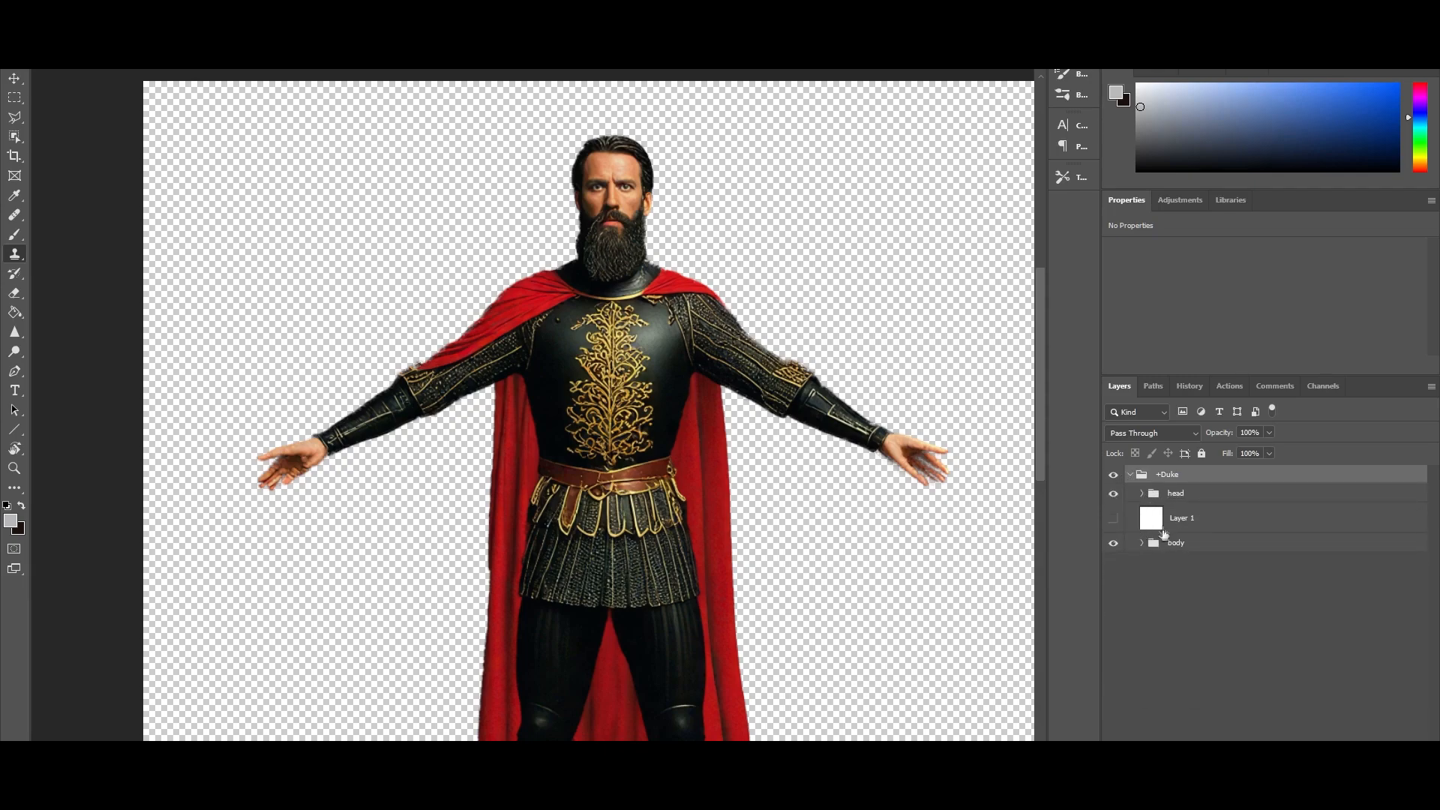
# Show the white Layer 1 to view the head separately from the body, and hide that layer again
pyautogui.click(1174, 523)
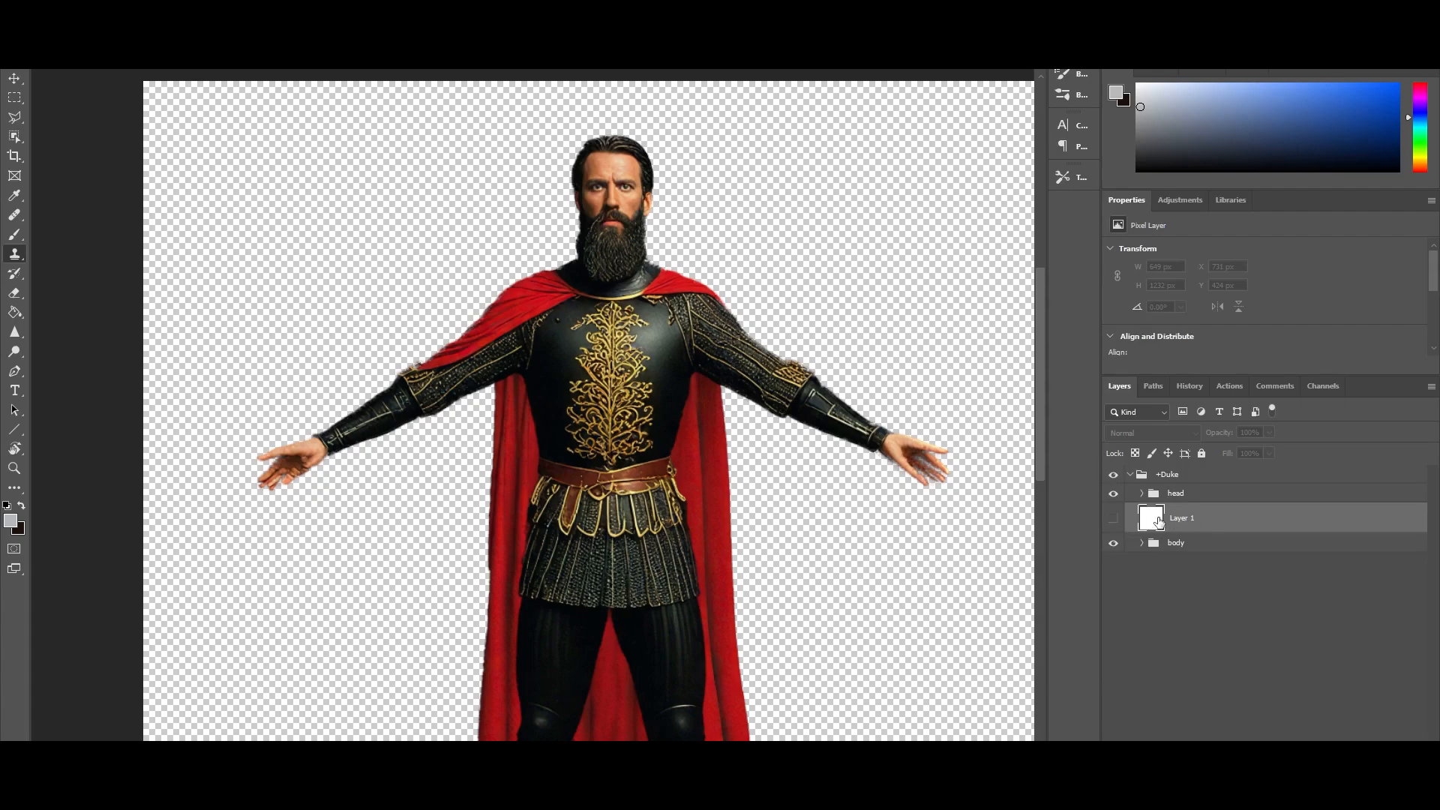
pyautogui.click(1113, 517)
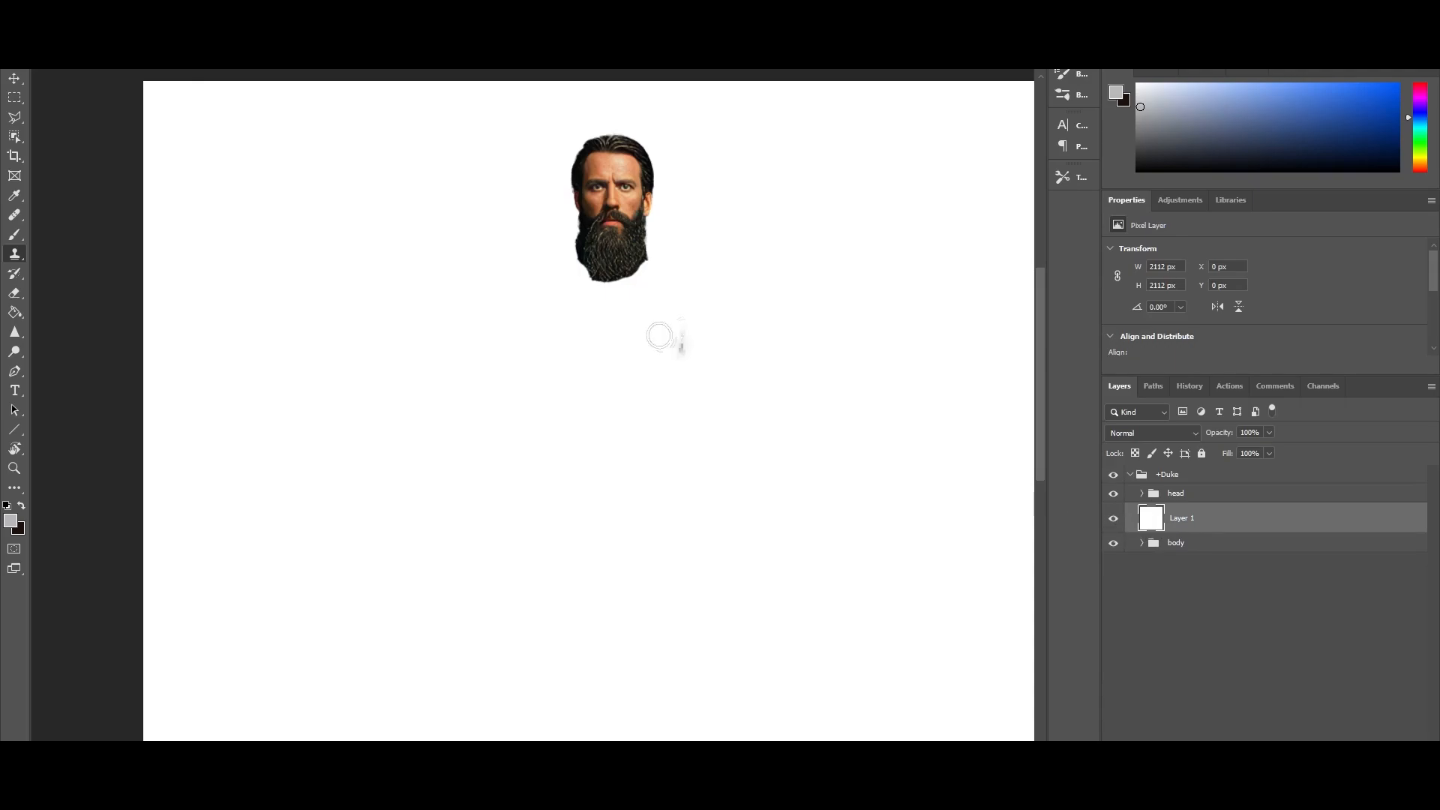
pyautogui.click(1113, 519)
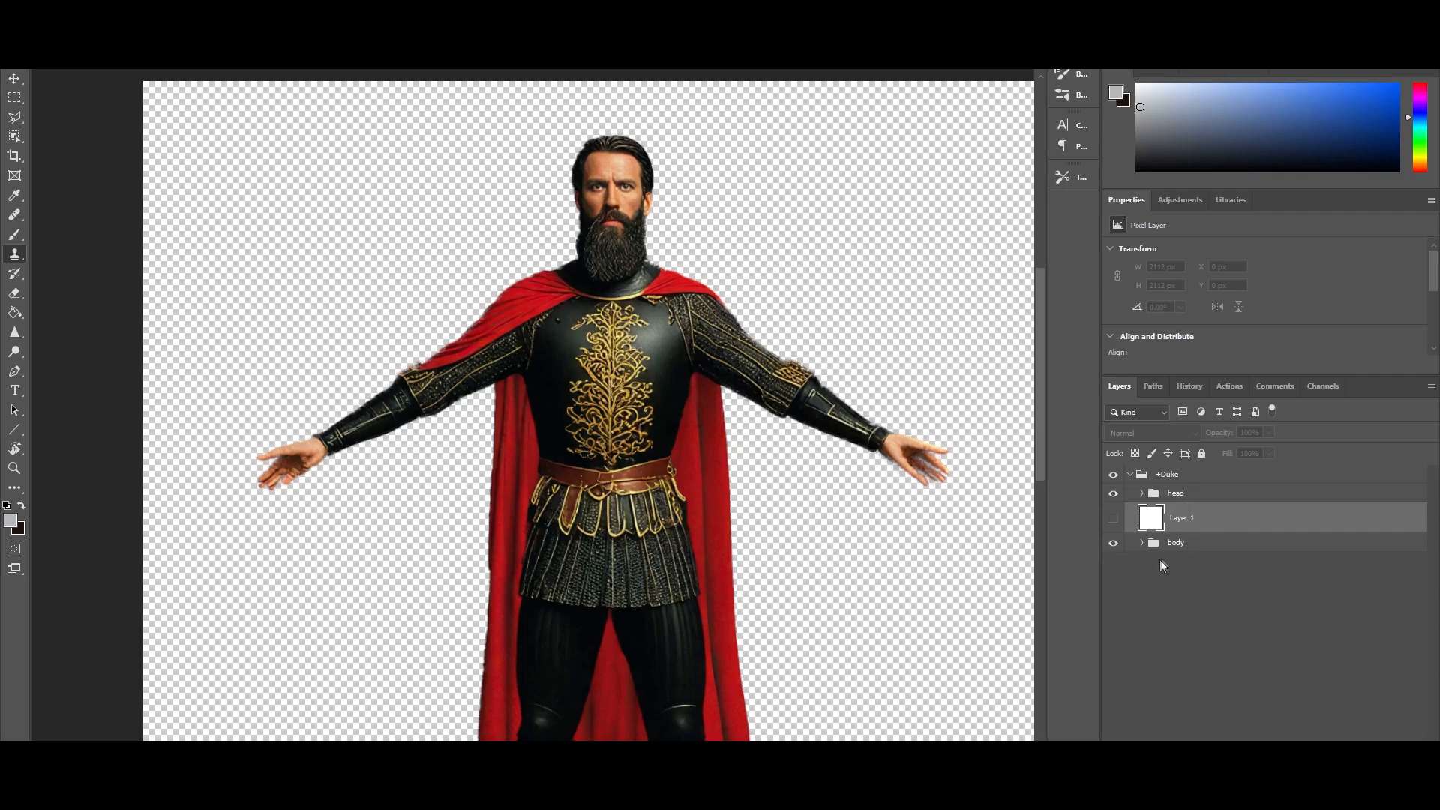
# Expand the head group inside +Duke and hide its head layer to examine the body's neck piece
pyautogui.click(1132, 477)
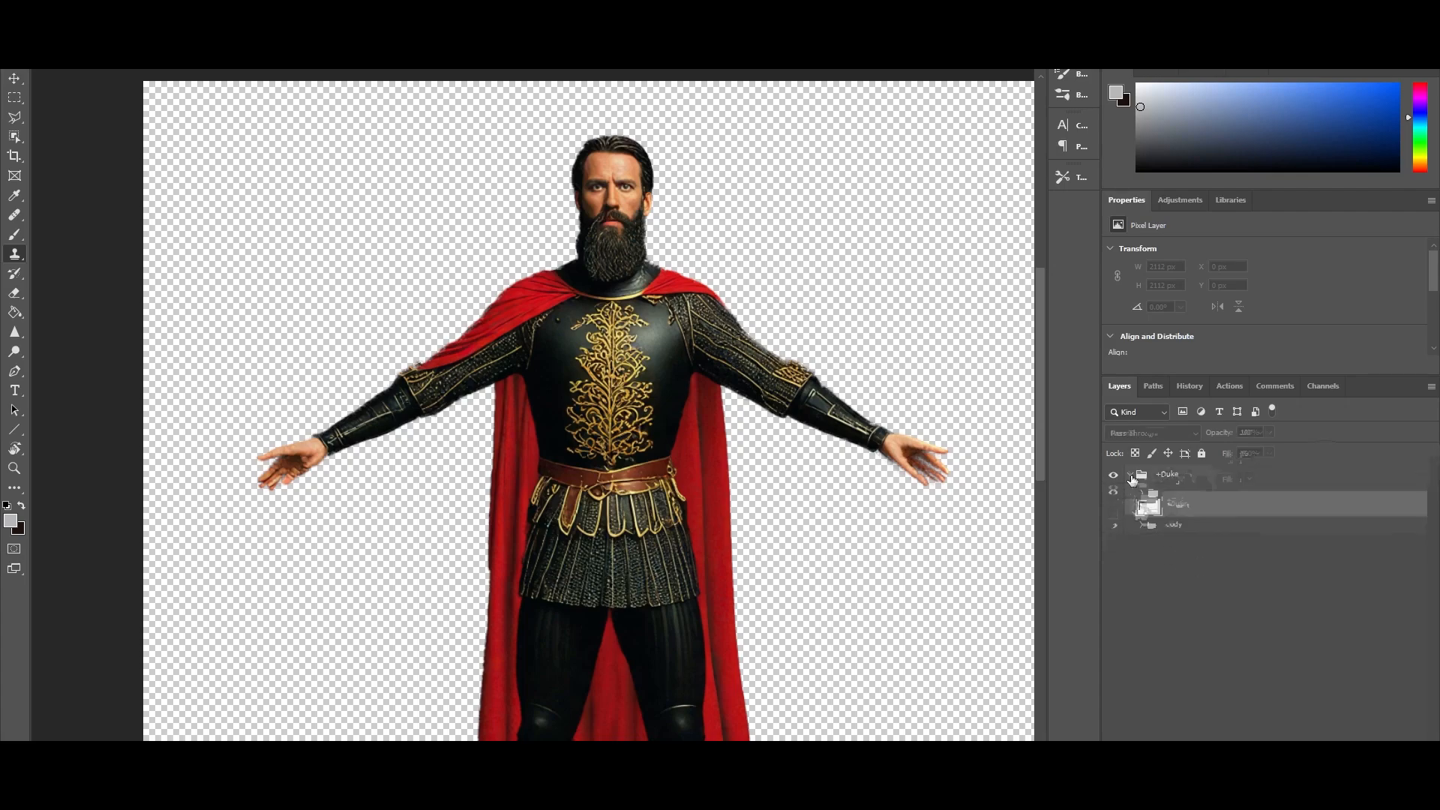
pyautogui.click(1132, 477)
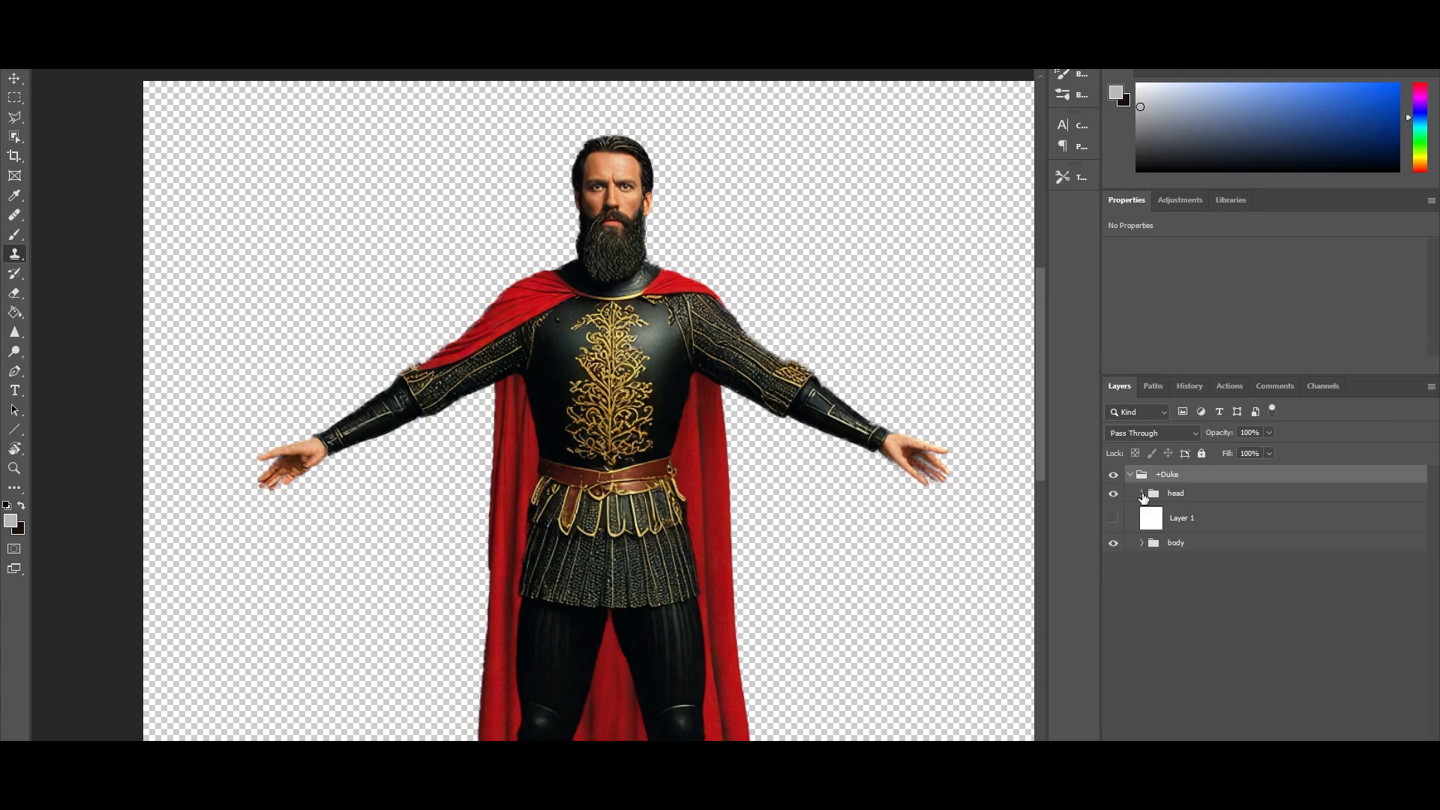
pyautogui.click(1142, 494)
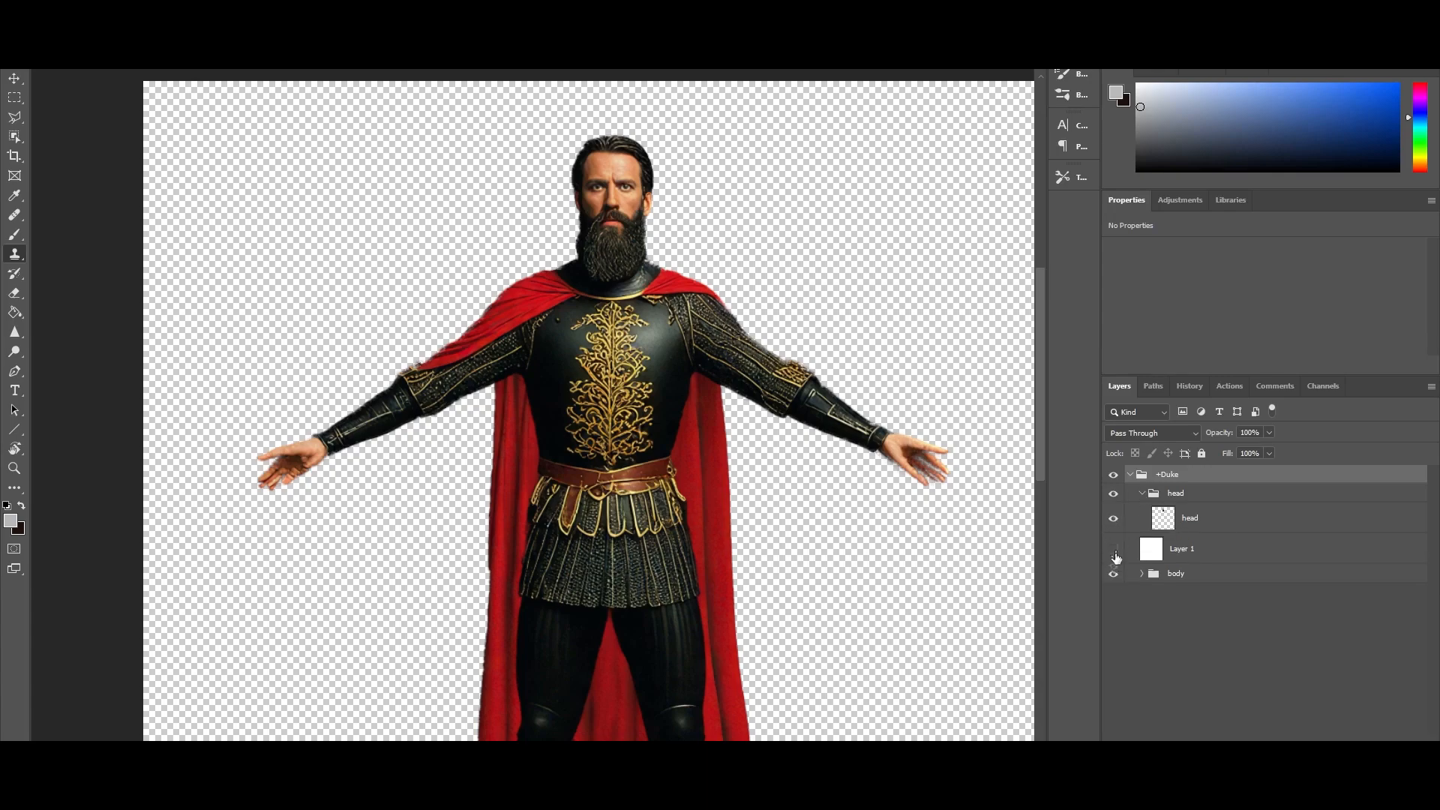
pyautogui.click(1113, 574)
pyautogui.click(1113, 575)
pyautogui.click(1116, 520)
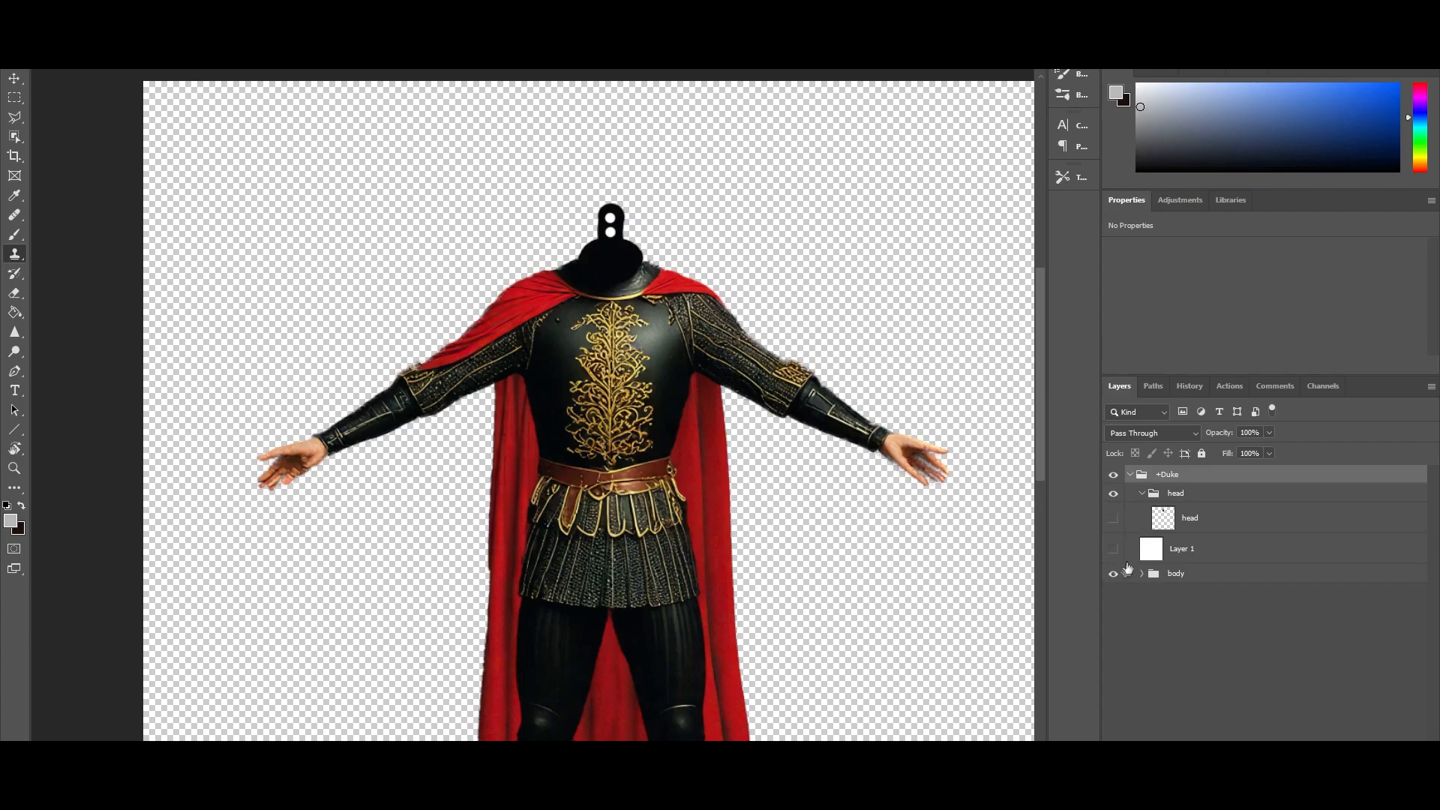
# Expand the body group and go through the bg, head, +leftarm, +rightarm and cape layers one by one
pyautogui.click(1142, 574)
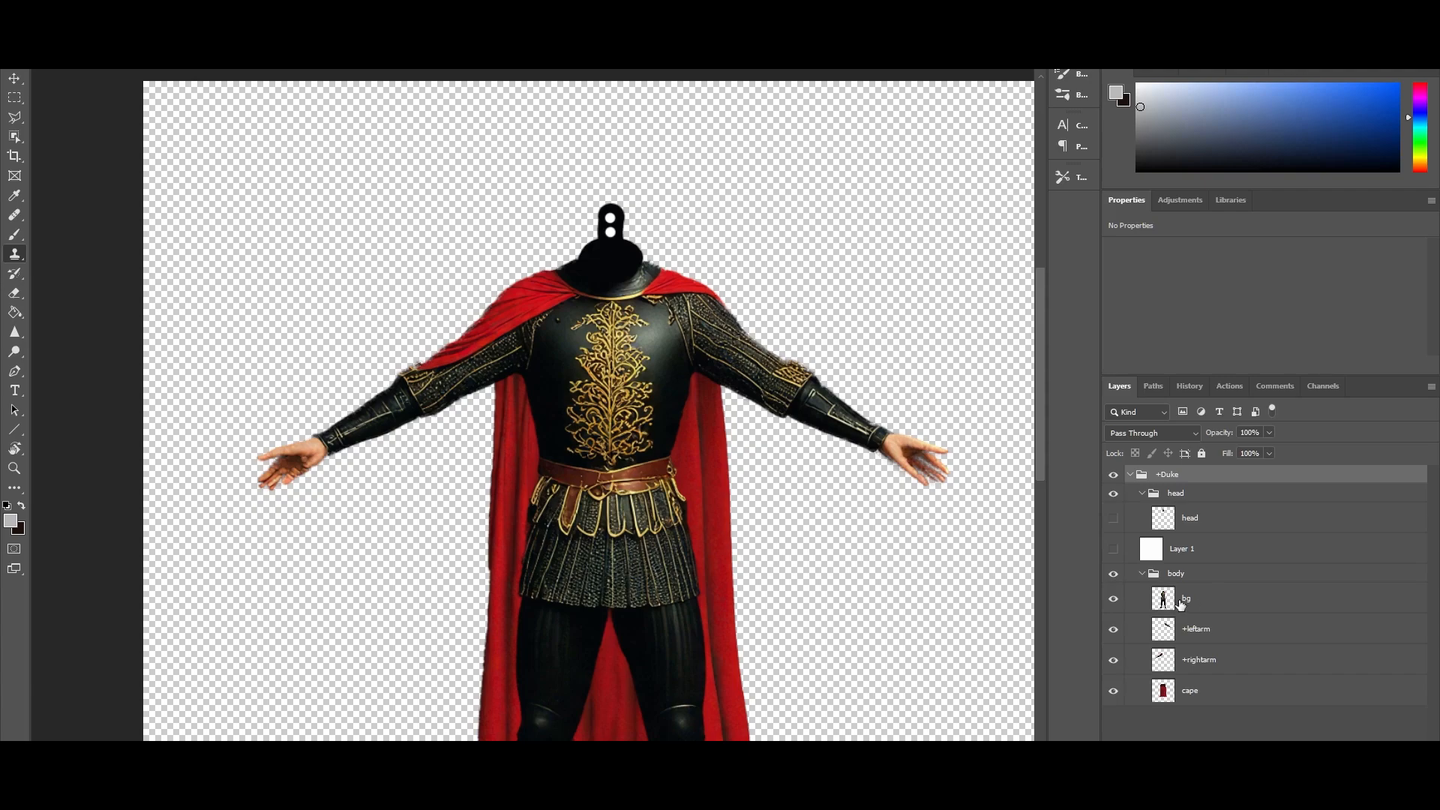
pyautogui.click(1175, 604)
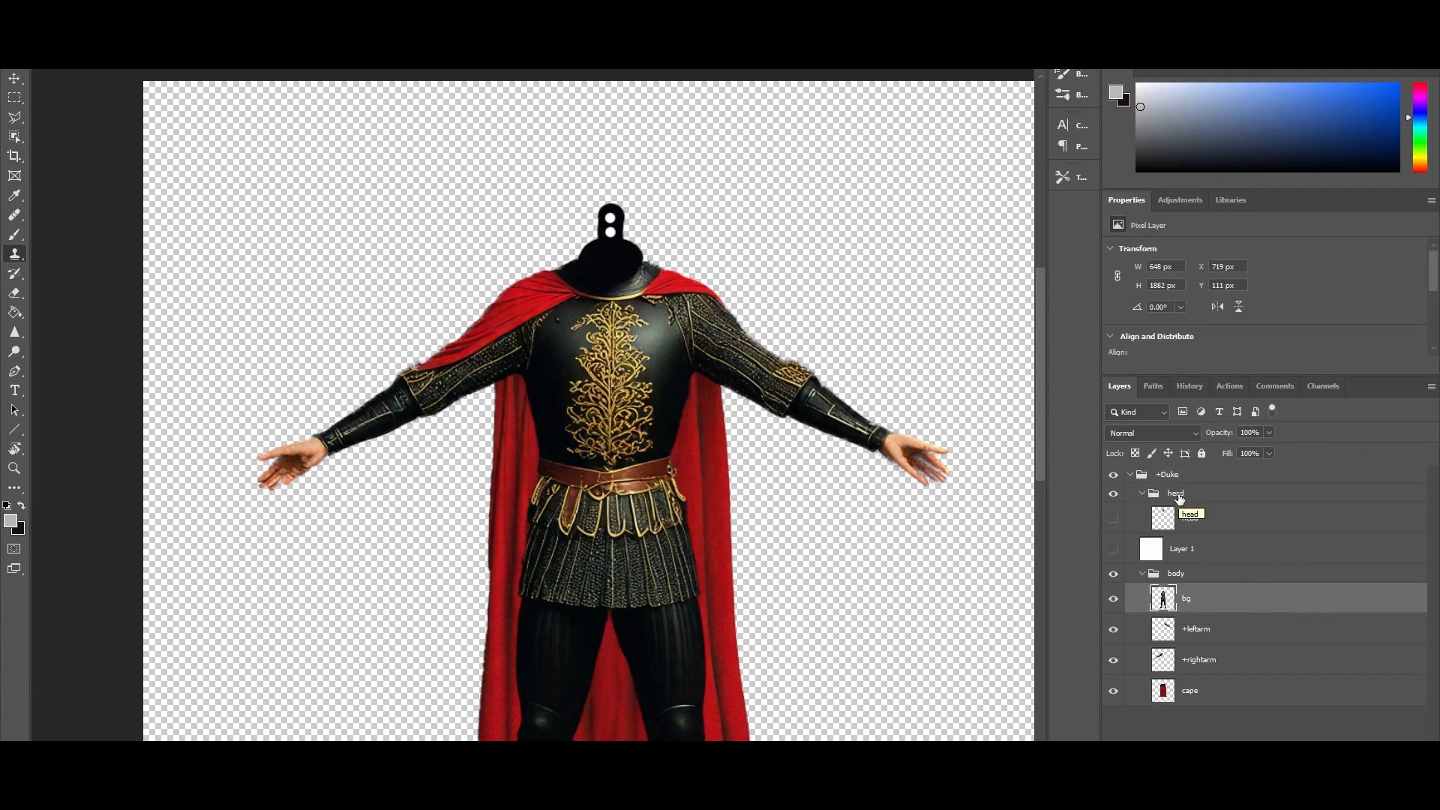
pyautogui.click(1191, 523)
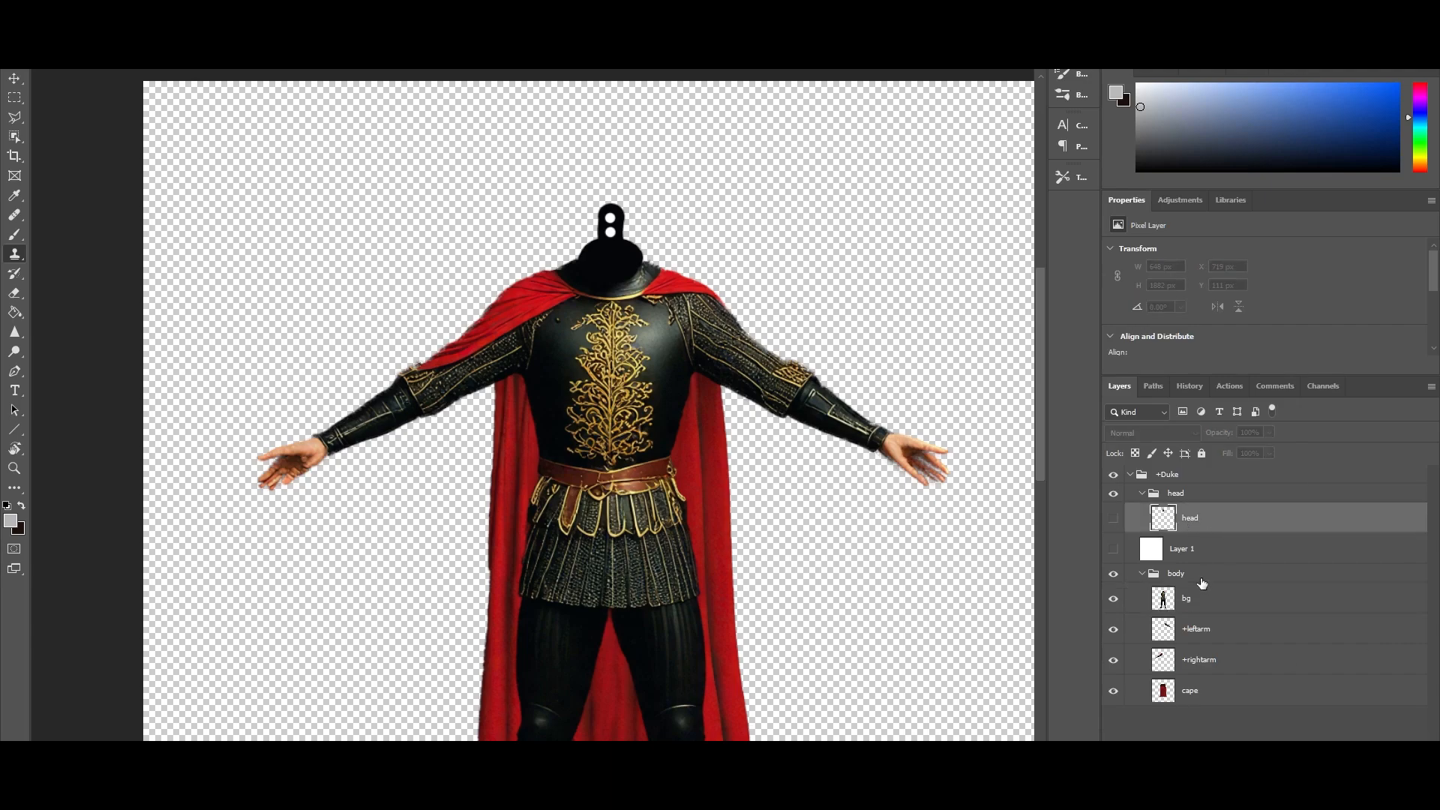
pyautogui.click(1191, 608)
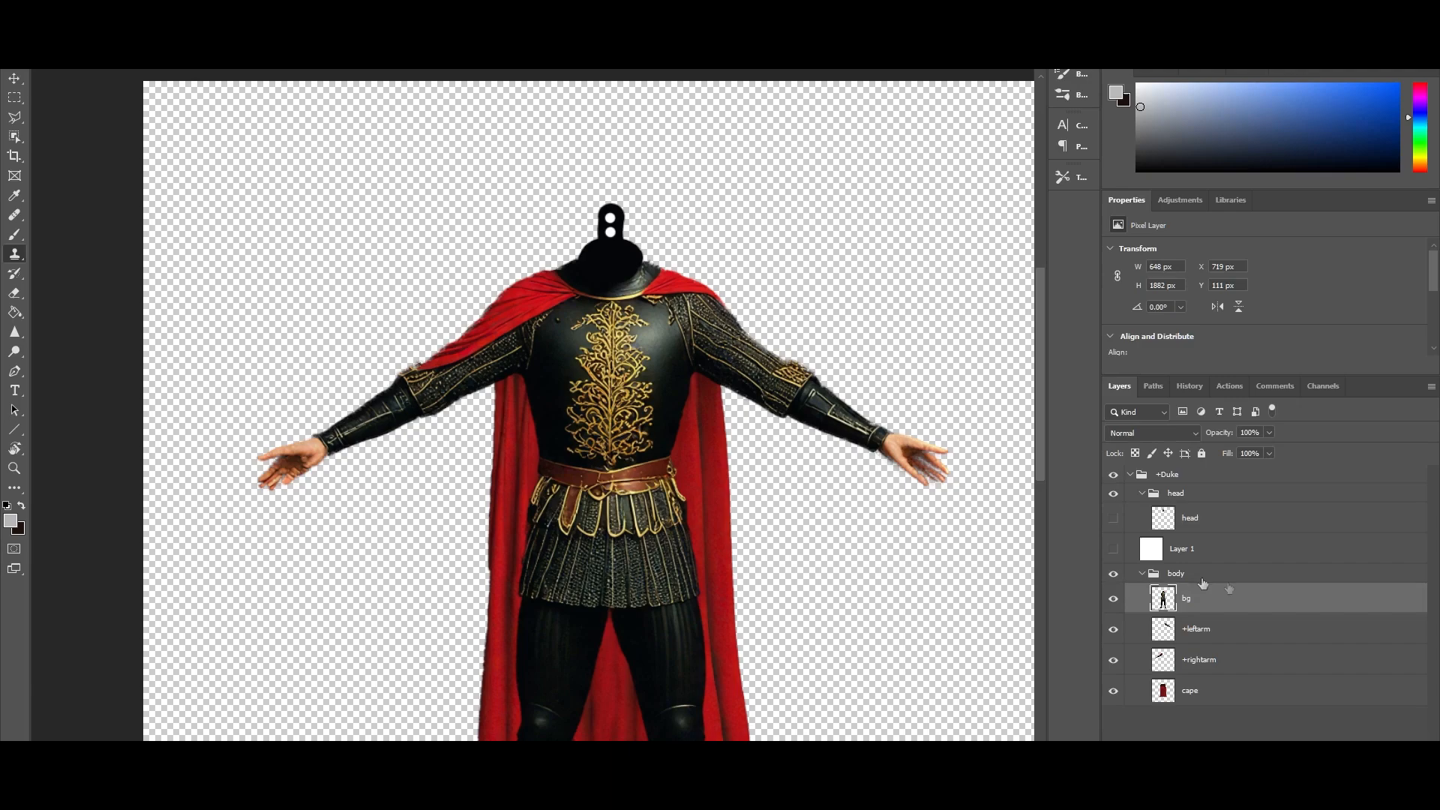
pyautogui.click(1189, 637)
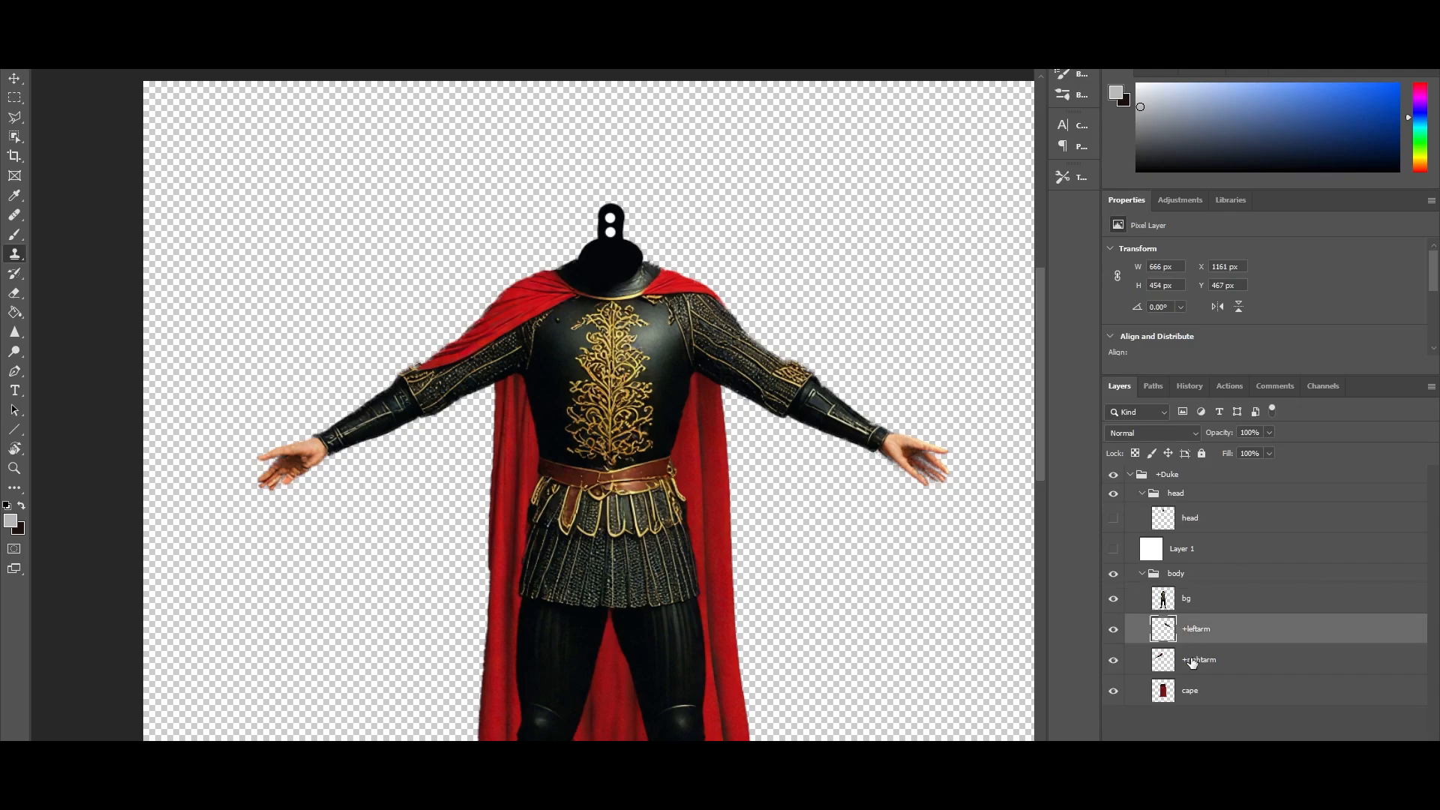
pyautogui.click(1200, 664)
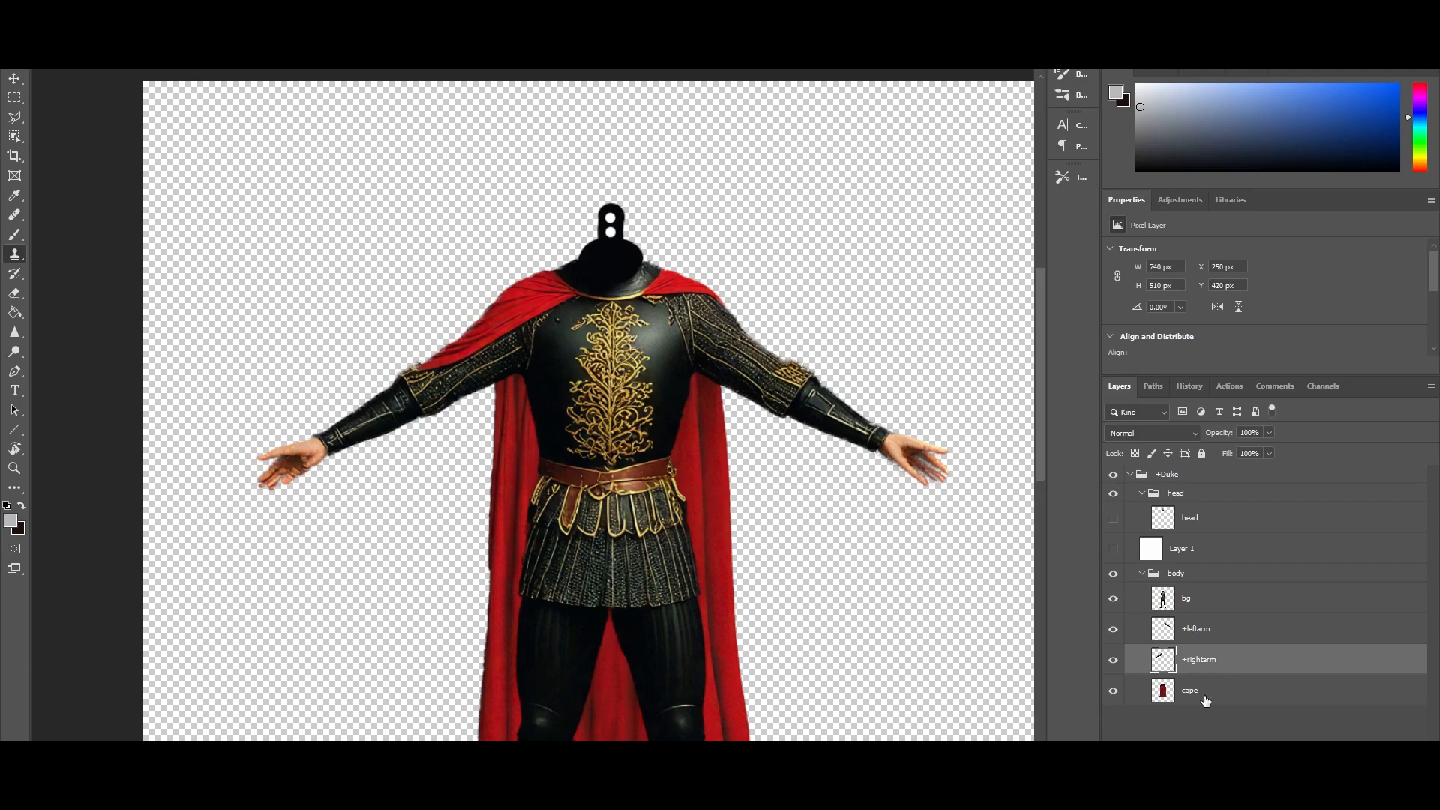
pyautogui.click(1205, 701)
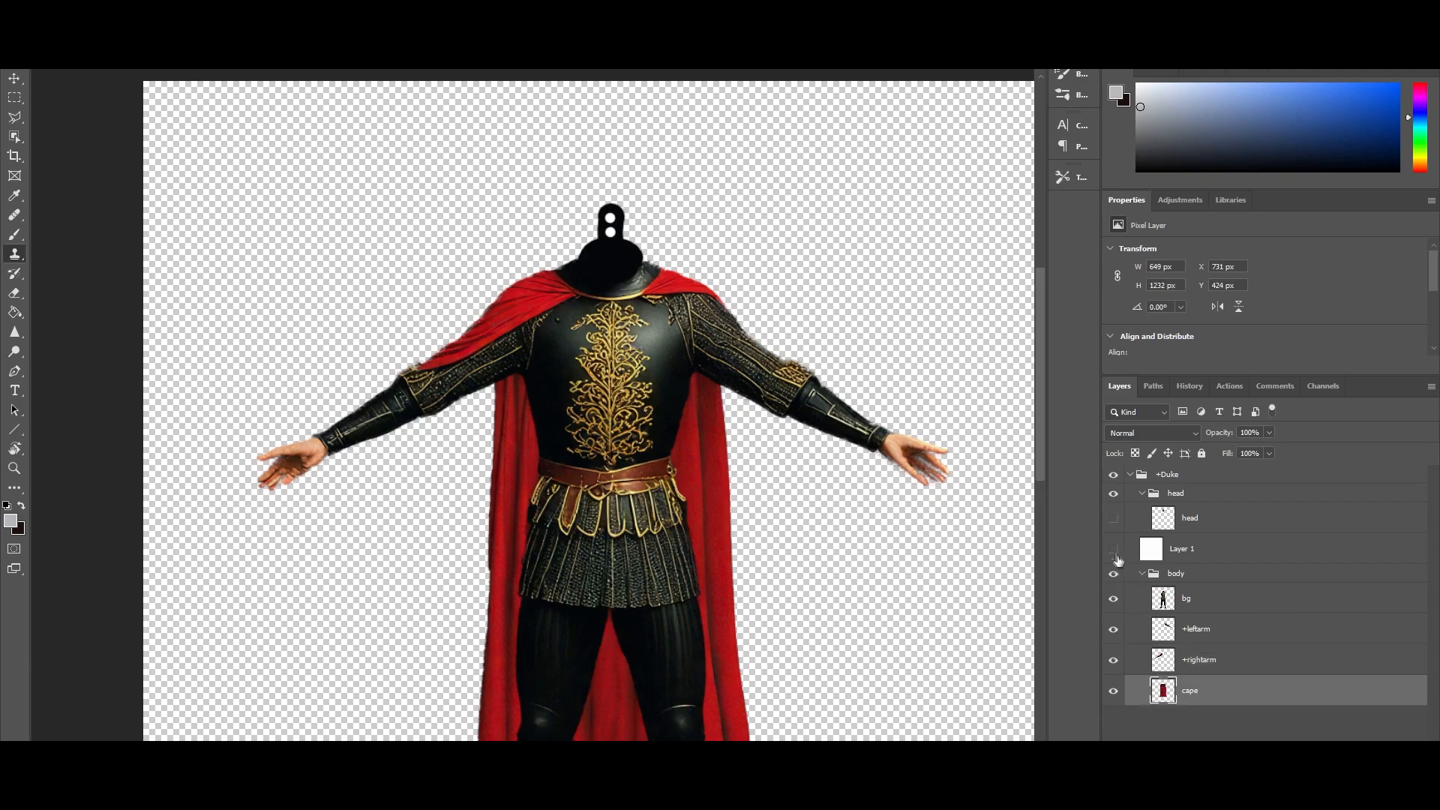
# Show the head layer again and view the whole assembled puppet
pyautogui.click(1113, 519)
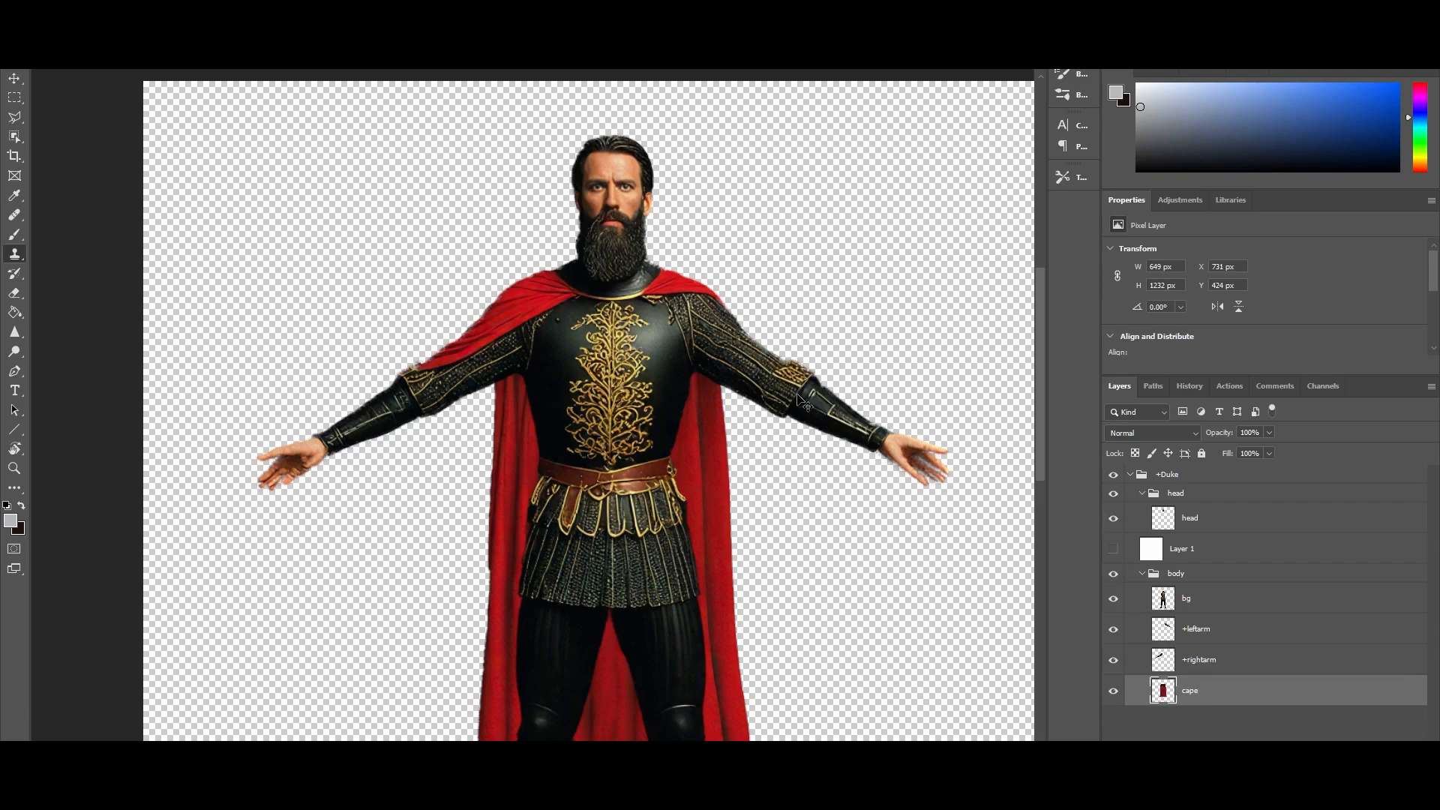
pyautogui.scroll(-1, 803, 350)
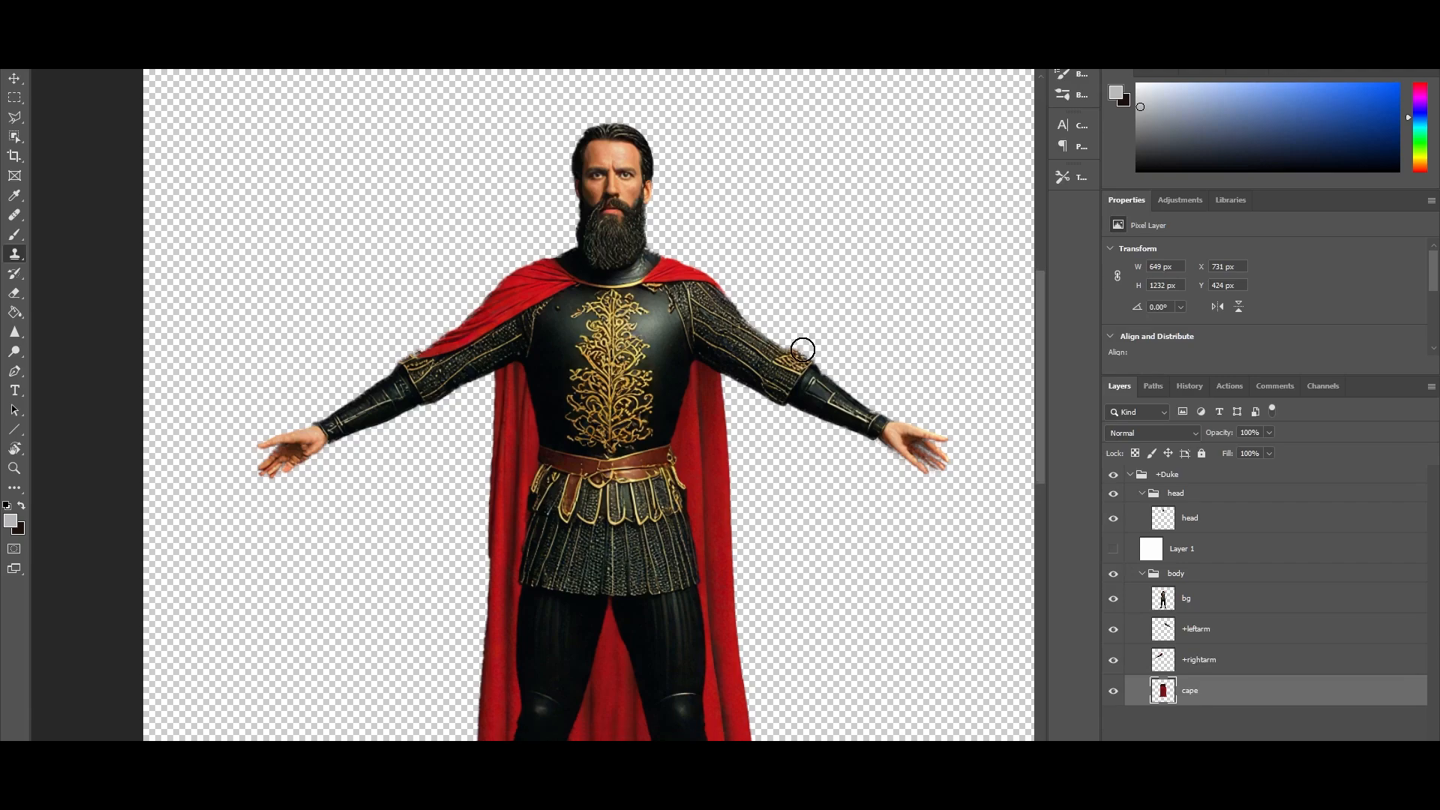
pyautogui.scroll(-1, 819, 330)
pyautogui.scroll(-1, 824, 315)
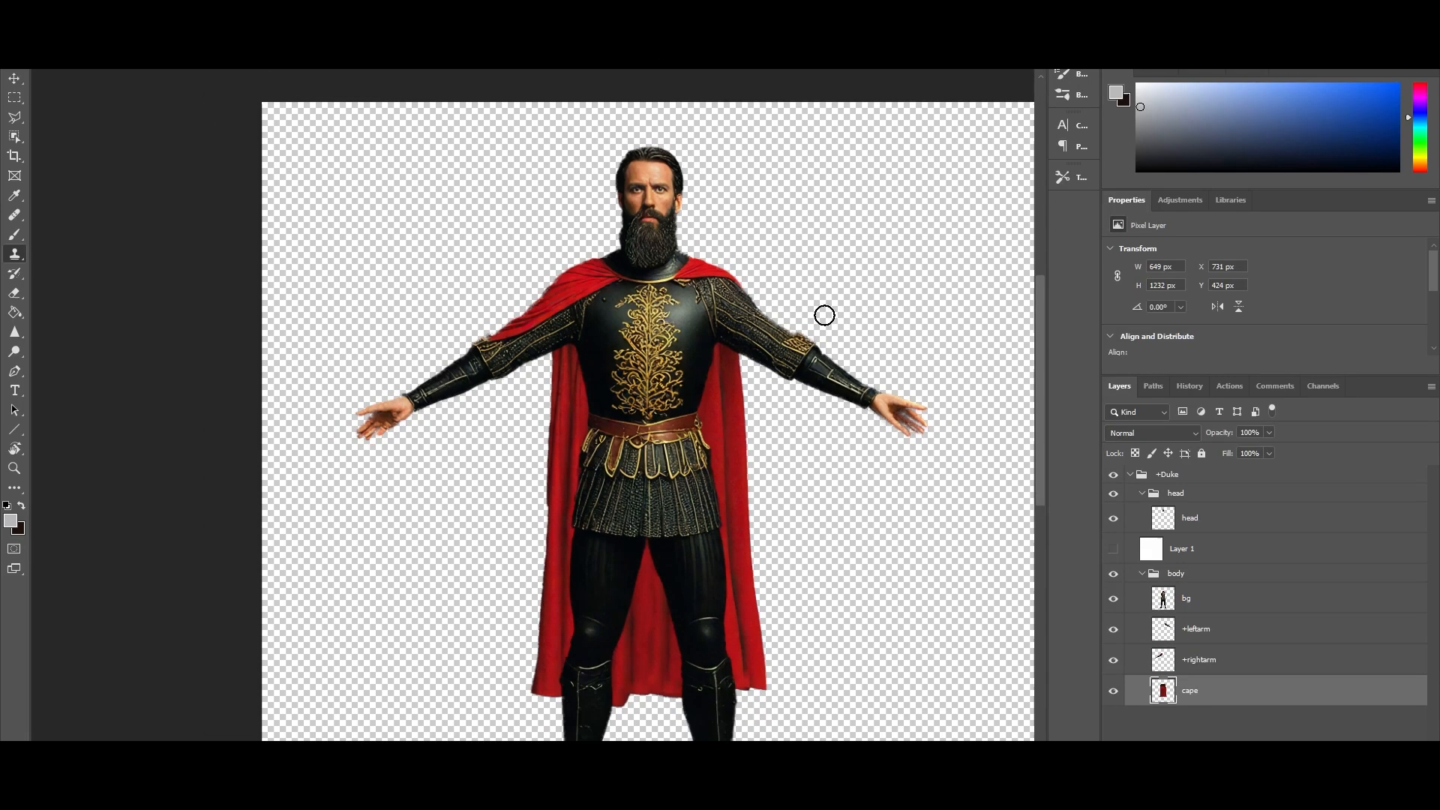
pyautogui.moveTo(907, 347); pyautogui.dragTo(835, 276)
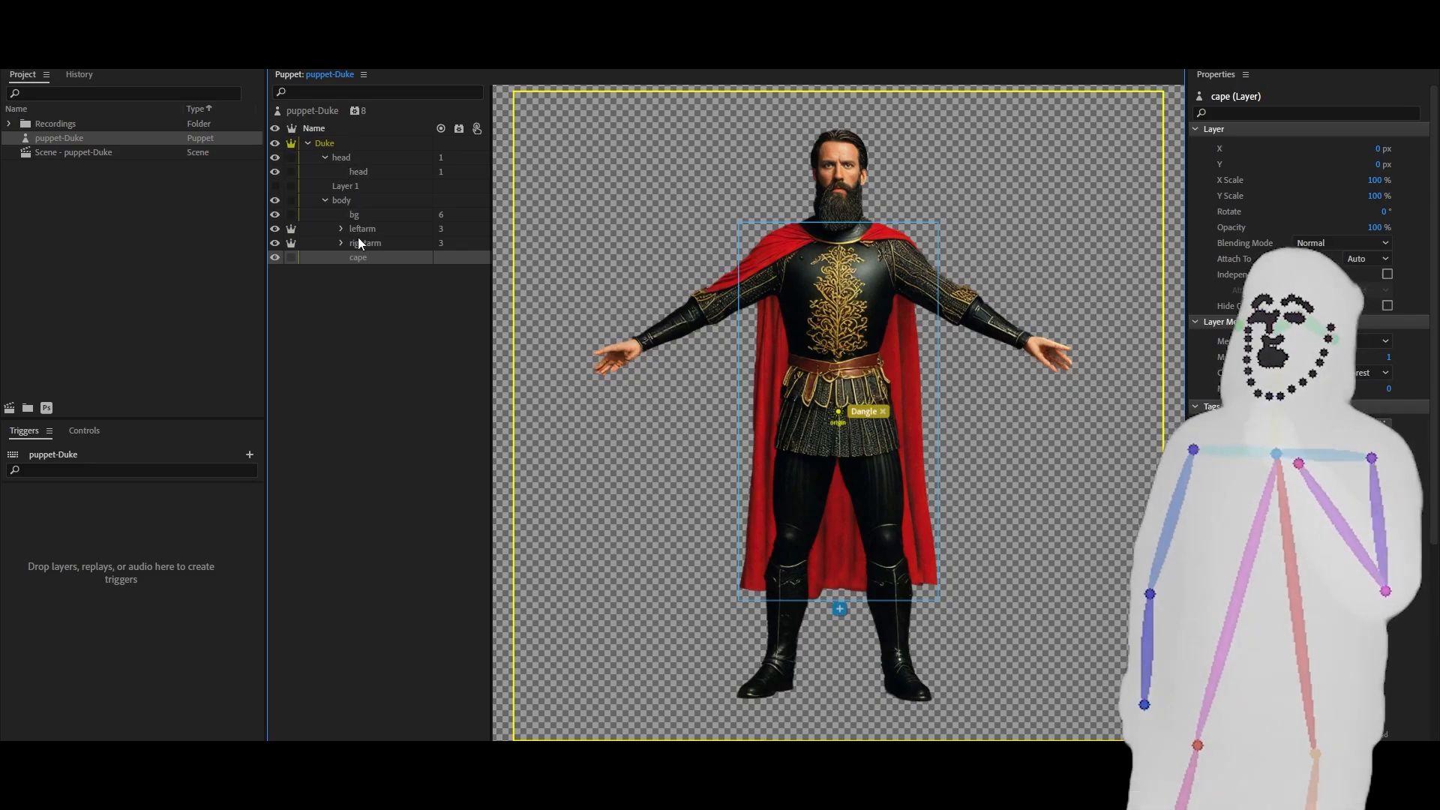
# Switch to Character Animator and inspect the handles of puppet-Duke's head group, head layer and bg layer
pyautogui.click(343, 159)
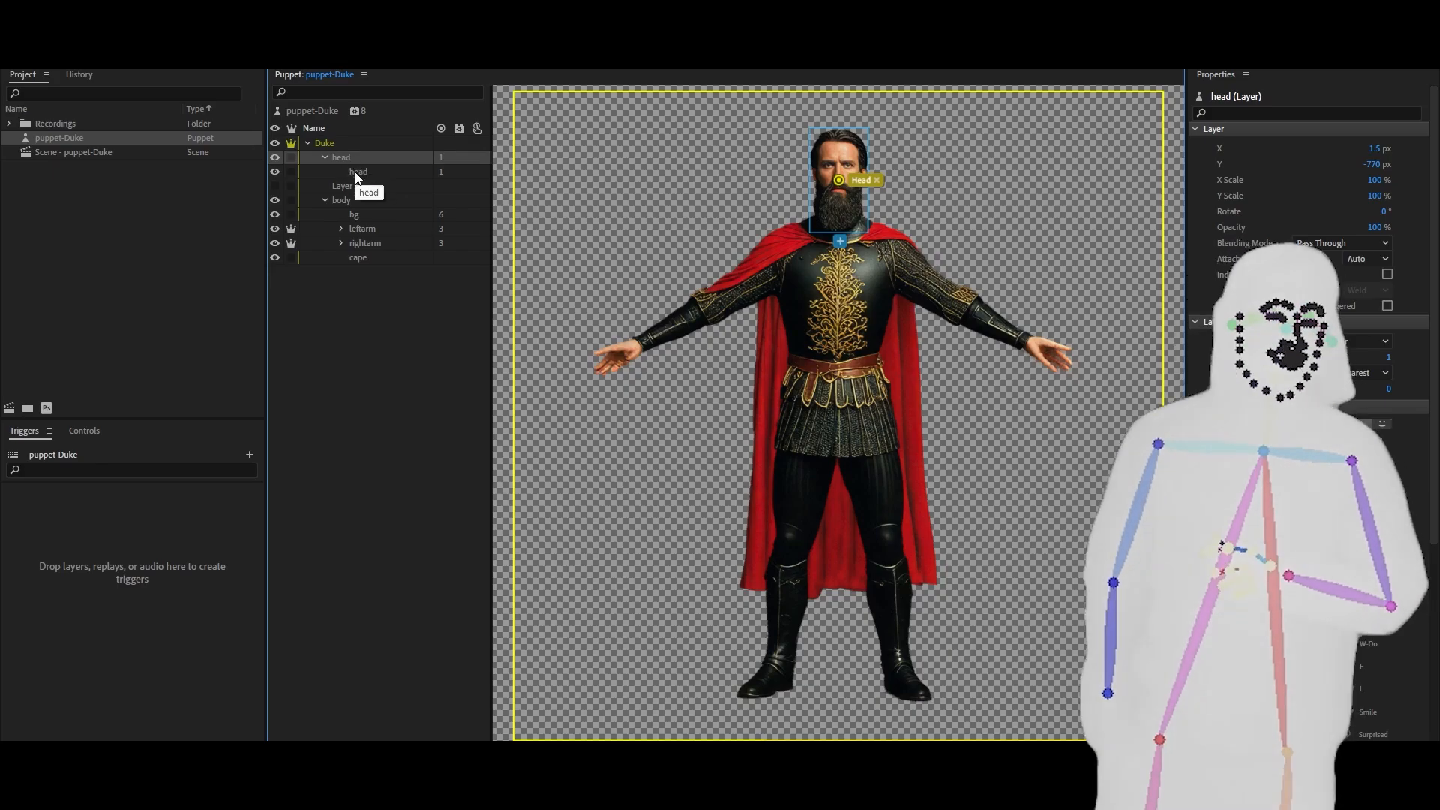
pyautogui.click(355, 174)
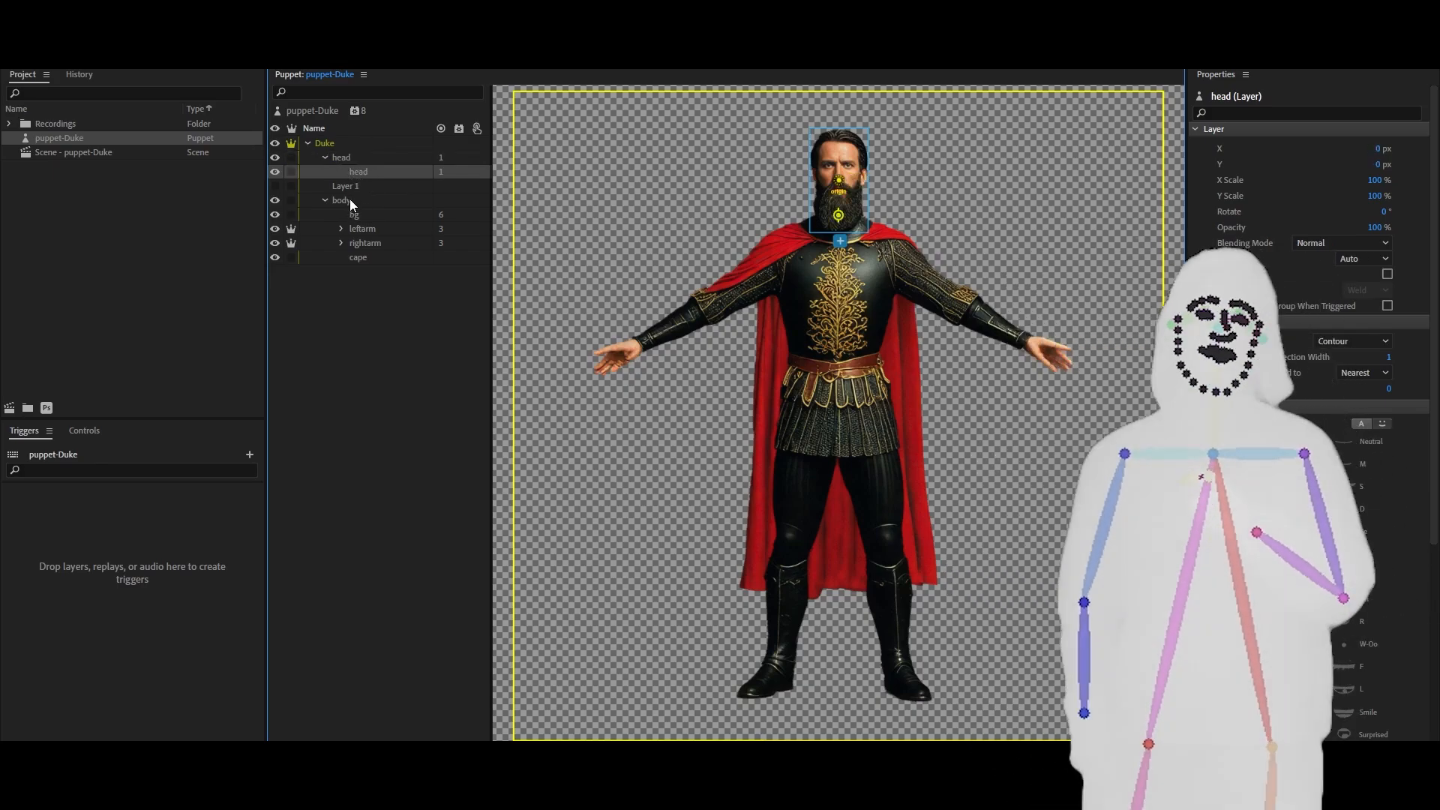
pyautogui.click(350, 200)
pyautogui.click(357, 214)
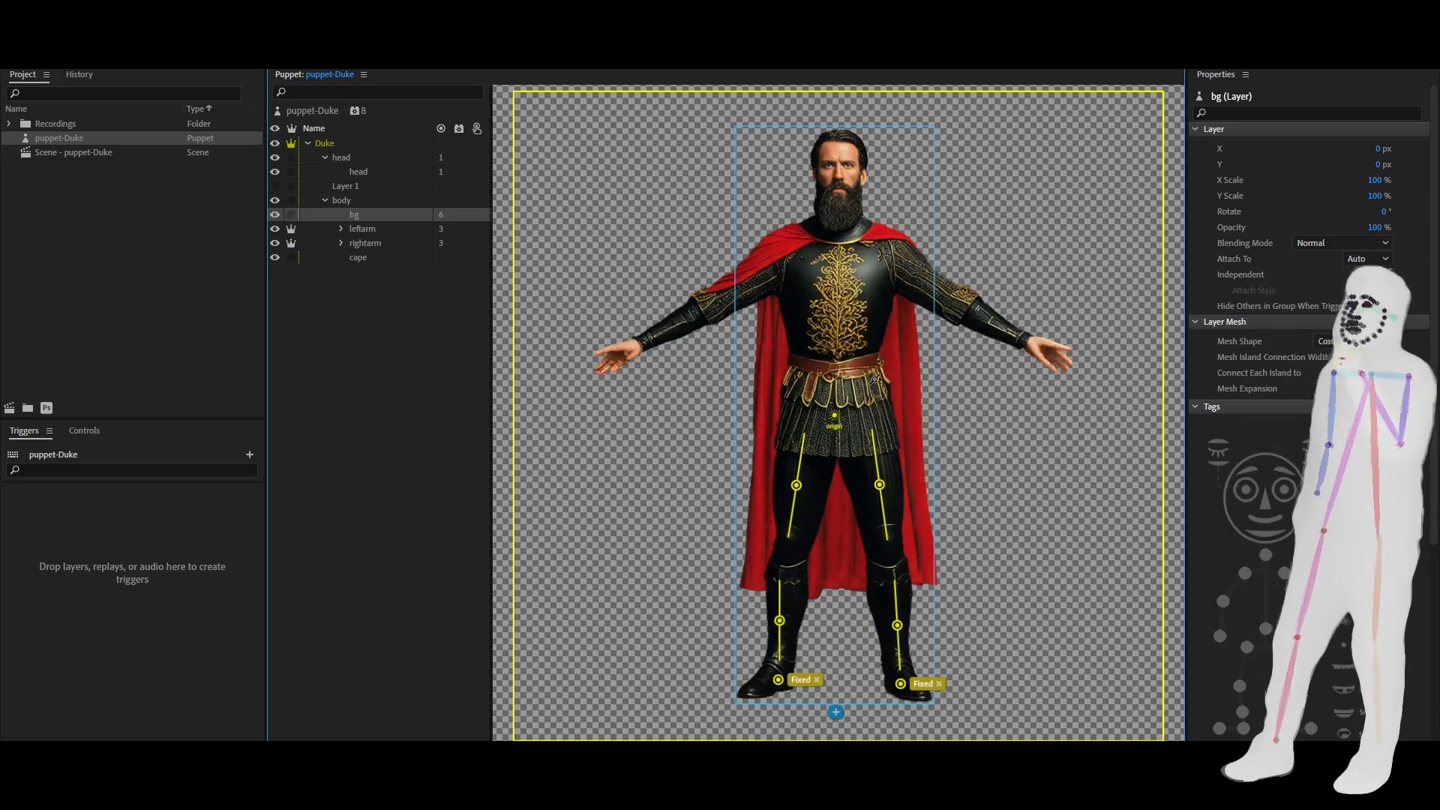
# Inspect the leftarm and rightarm rigging, nudging the rightarm shoulder handle and undoing that move
pyautogui.click(366, 233)
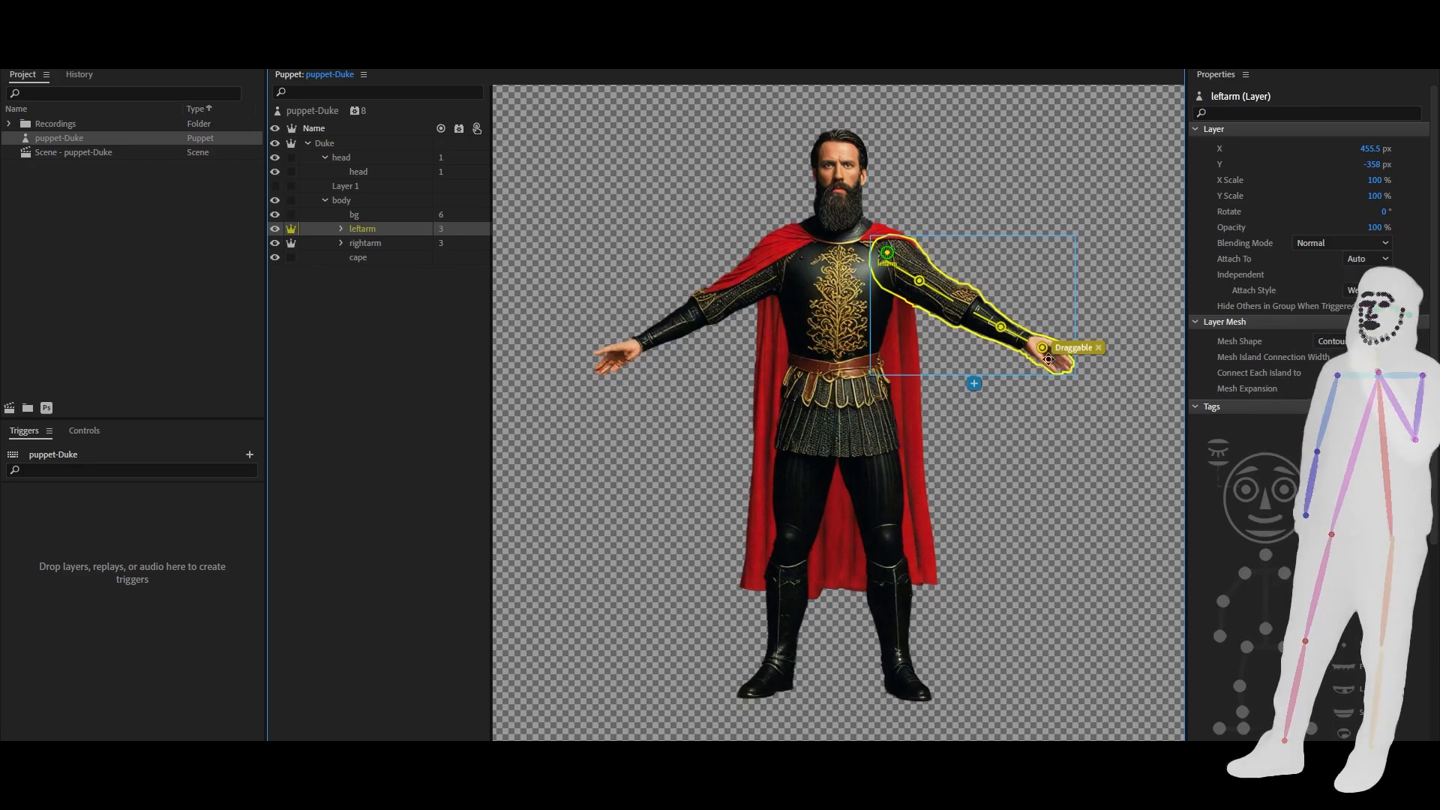
pyautogui.click(374, 243)
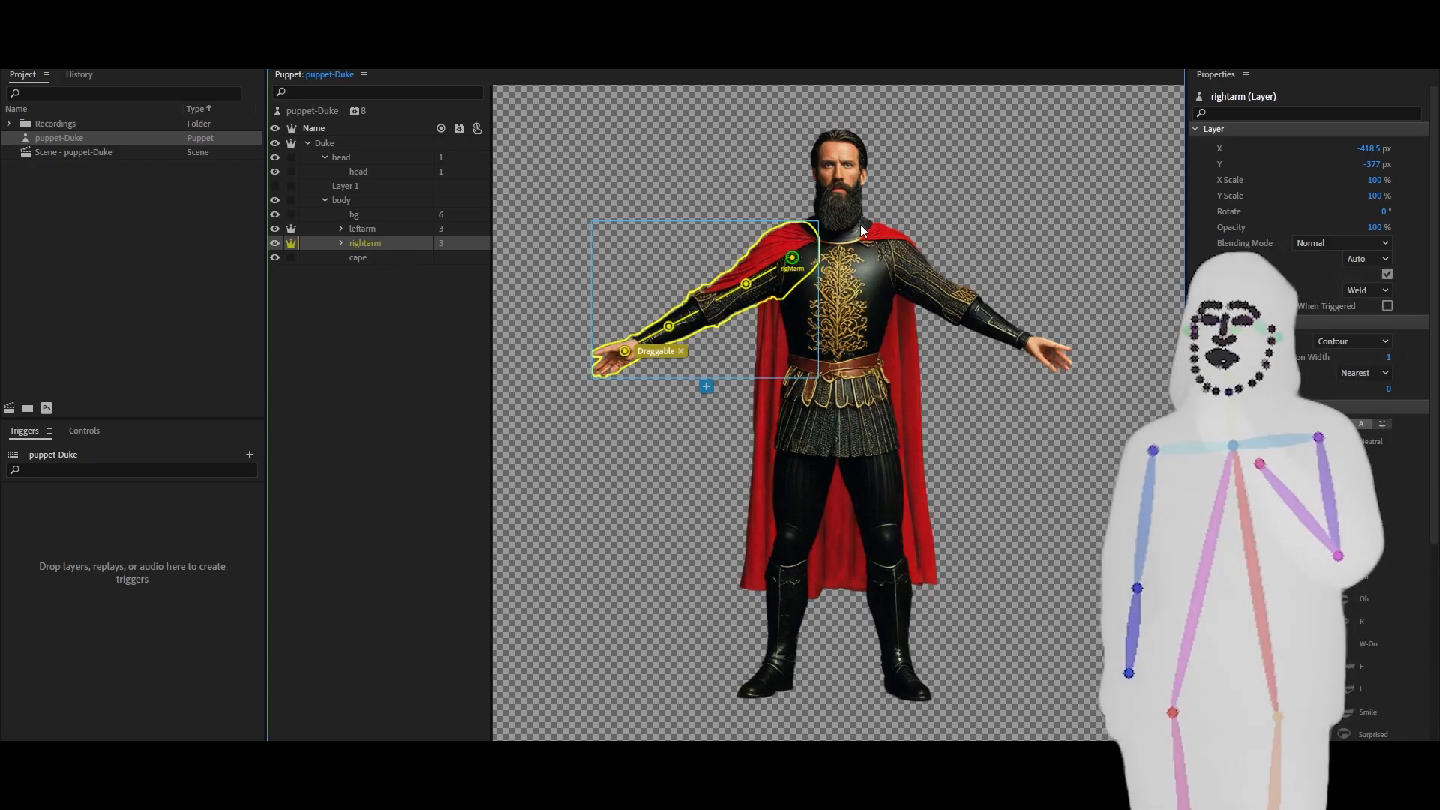
pyautogui.moveTo(794, 257); pyautogui.dragTo(800, 259)
pyautogui.hotkey('ctrl', 'z')
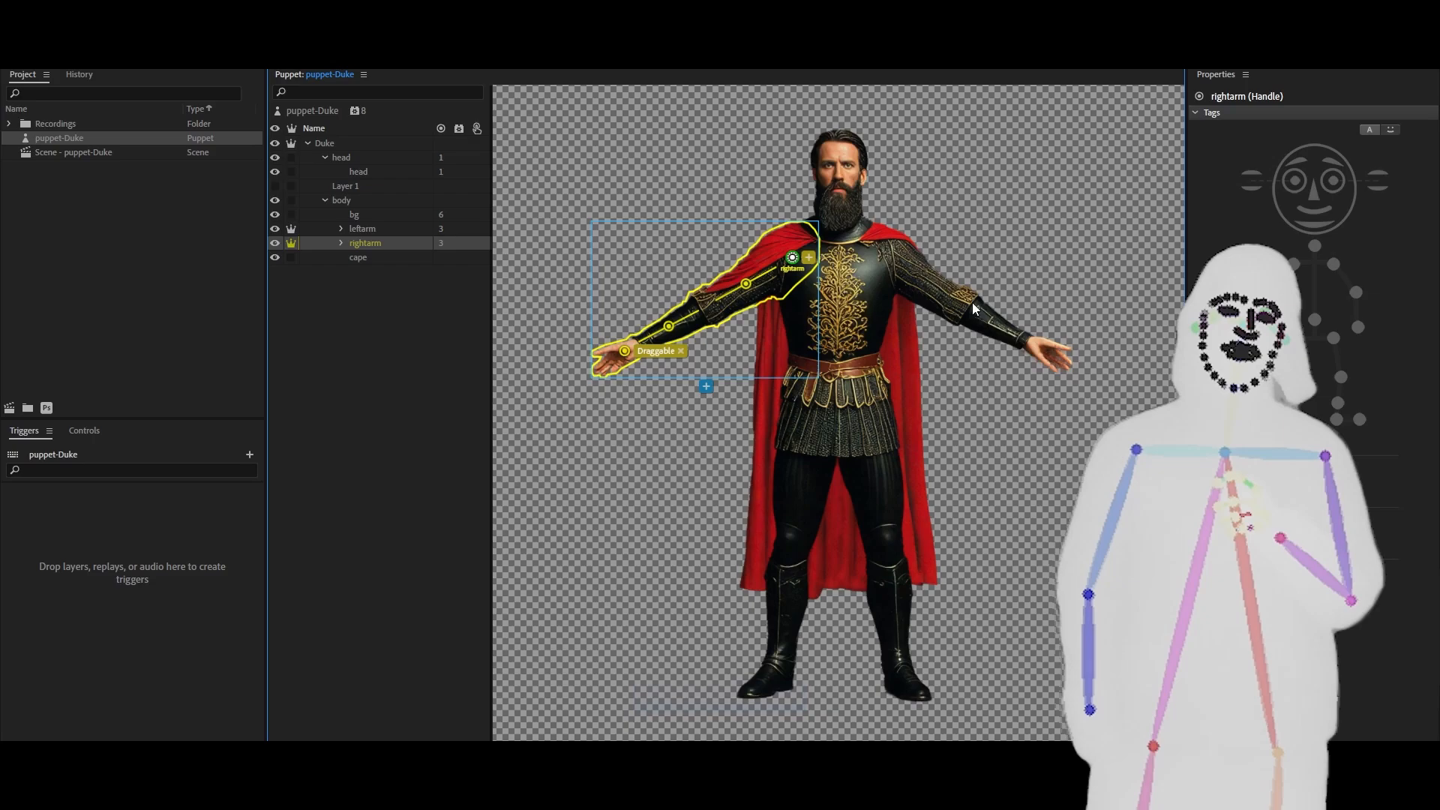
pyautogui.click(357, 236)
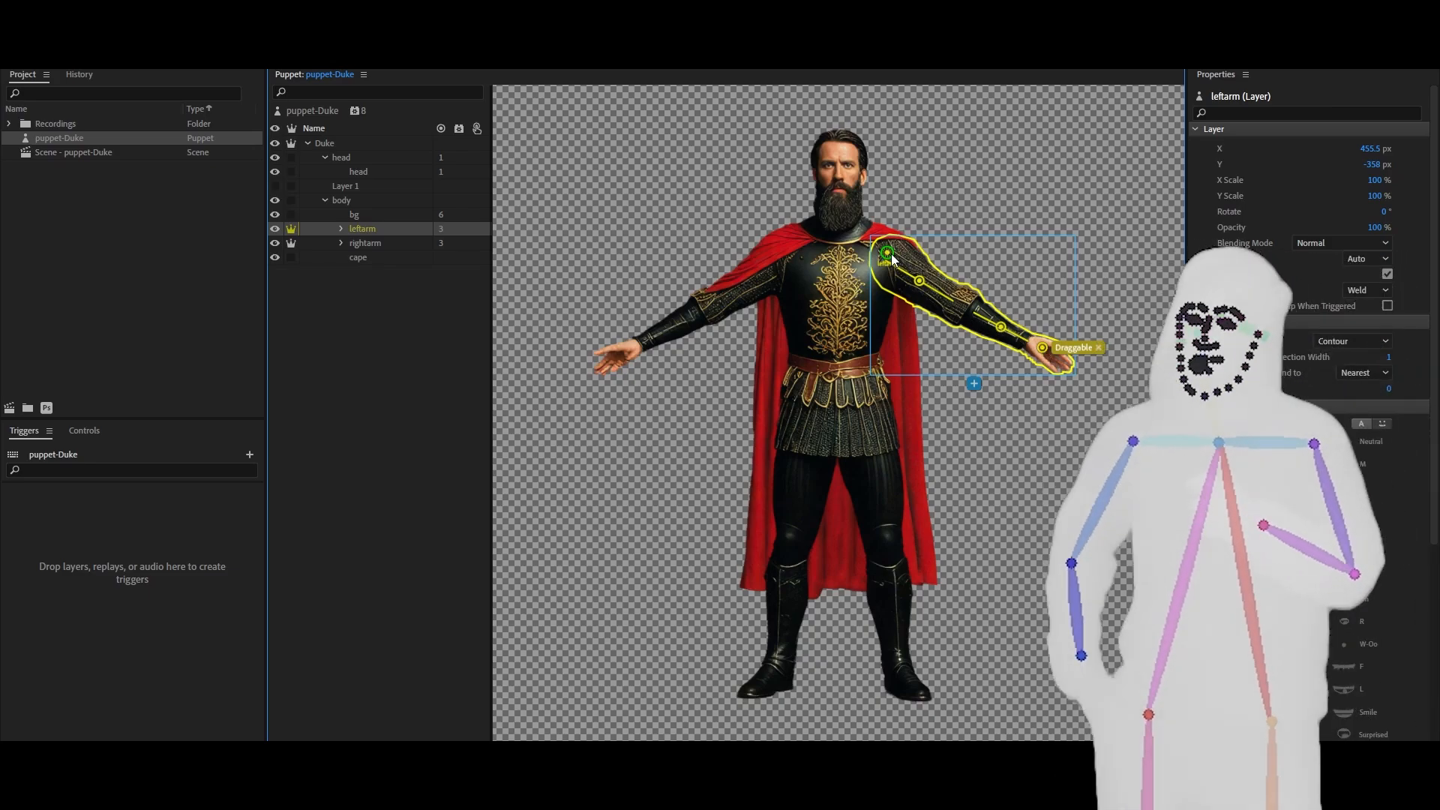
# Select the cape layer and examine its properties down to the Dangle tag under Physics
pyautogui.click(361, 257)
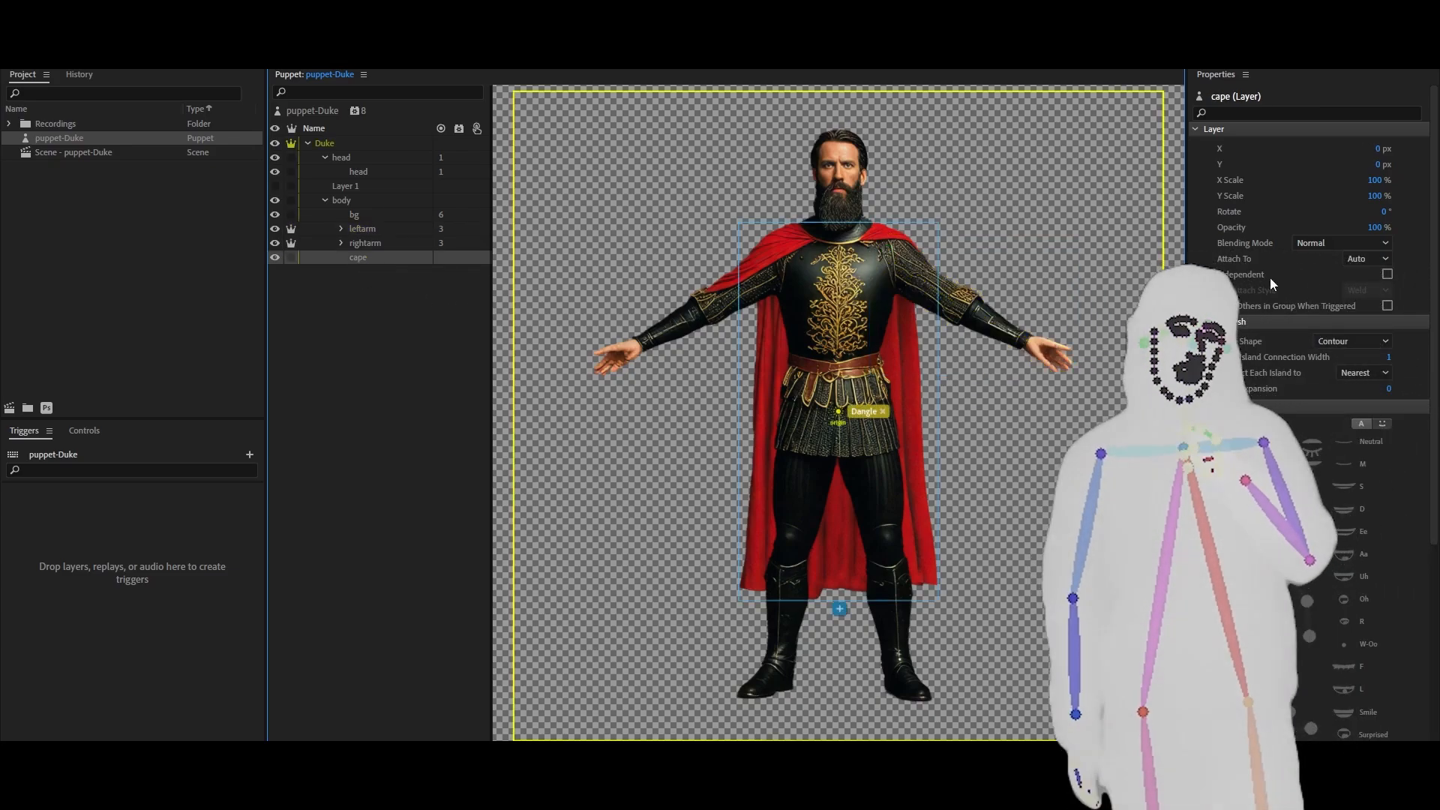
pyautogui.scroll(-3, 1264, 246)
pyautogui.scroll(-4, 1264, 246)
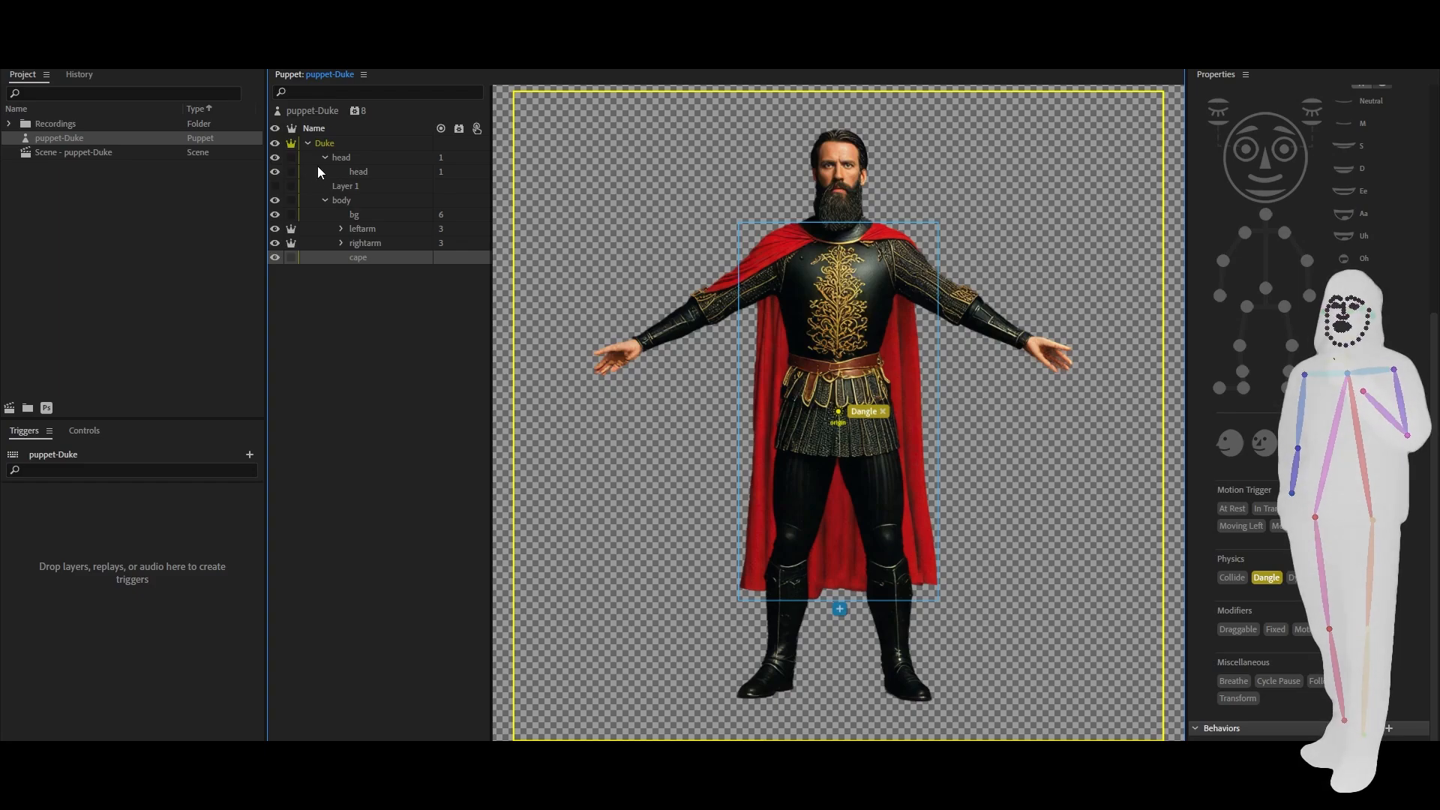
# Hide the head layer of puppet-Duke and examine the neck piece above the collar up close
pyautogui.click(274, 171)
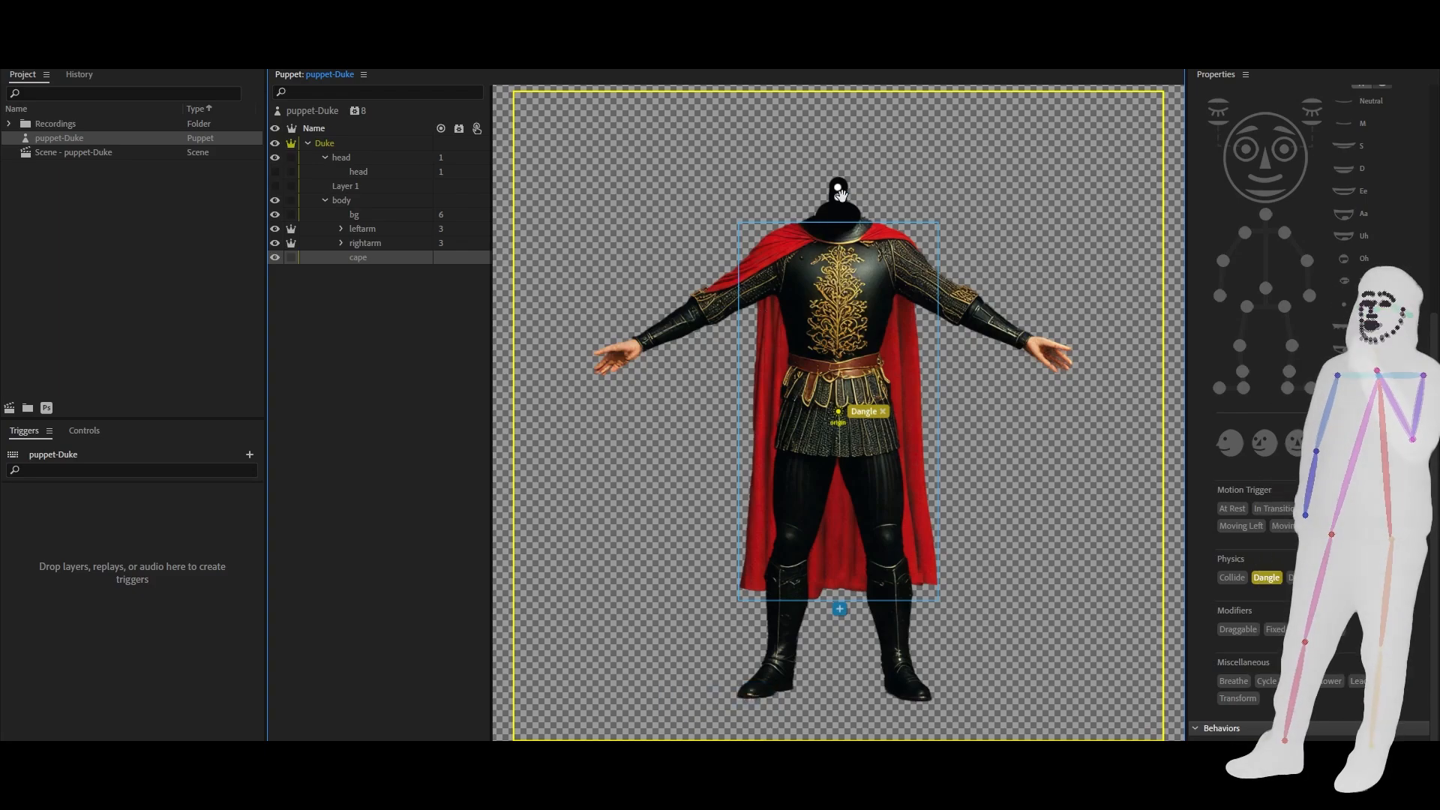
pyautogui.scroll(6, 840, 195)
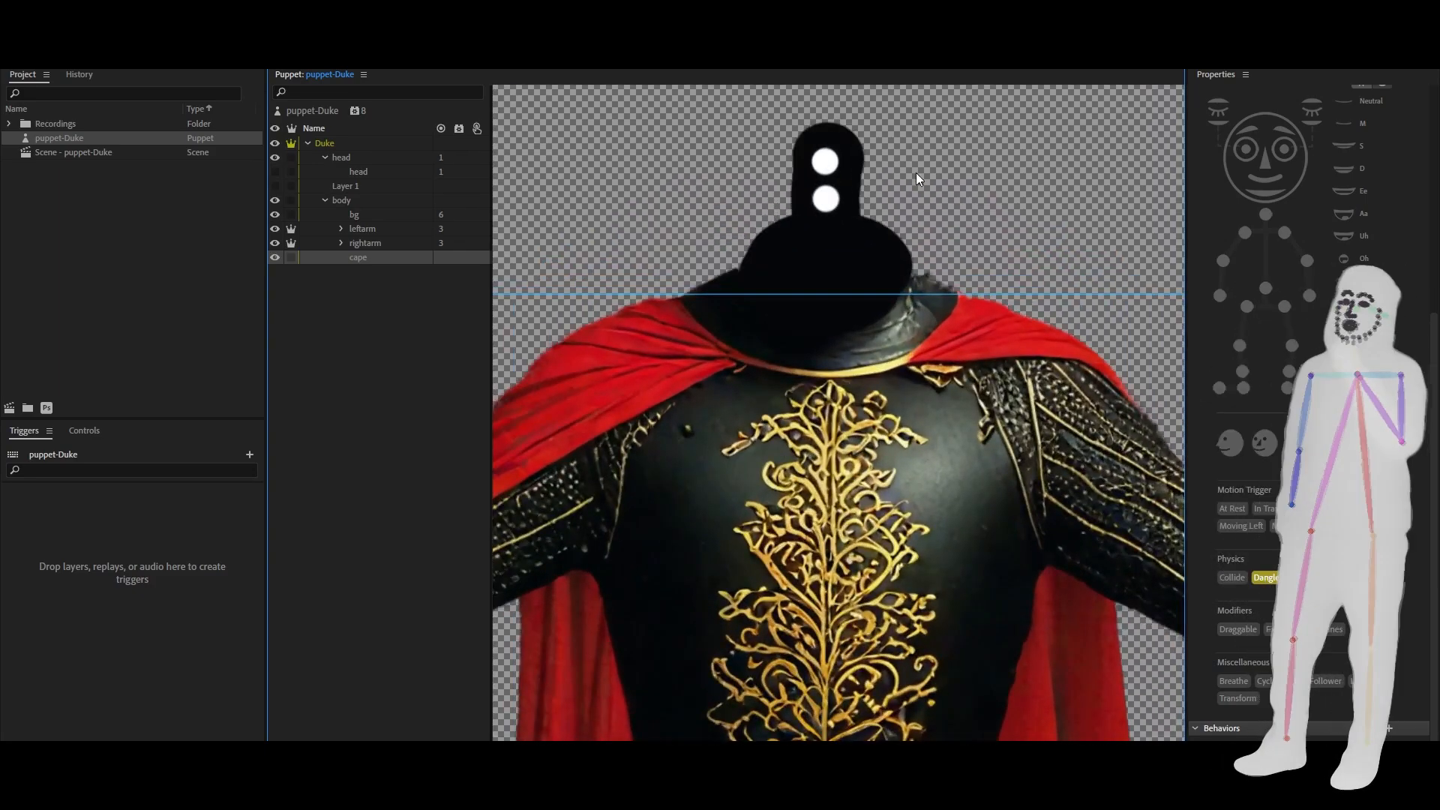
# Open Scene - puppet-Duke and play back the recorded take of the headless puppet from the start
pyautogui.moveTo(911, 156); pyautogui.dragTo(923, 347)
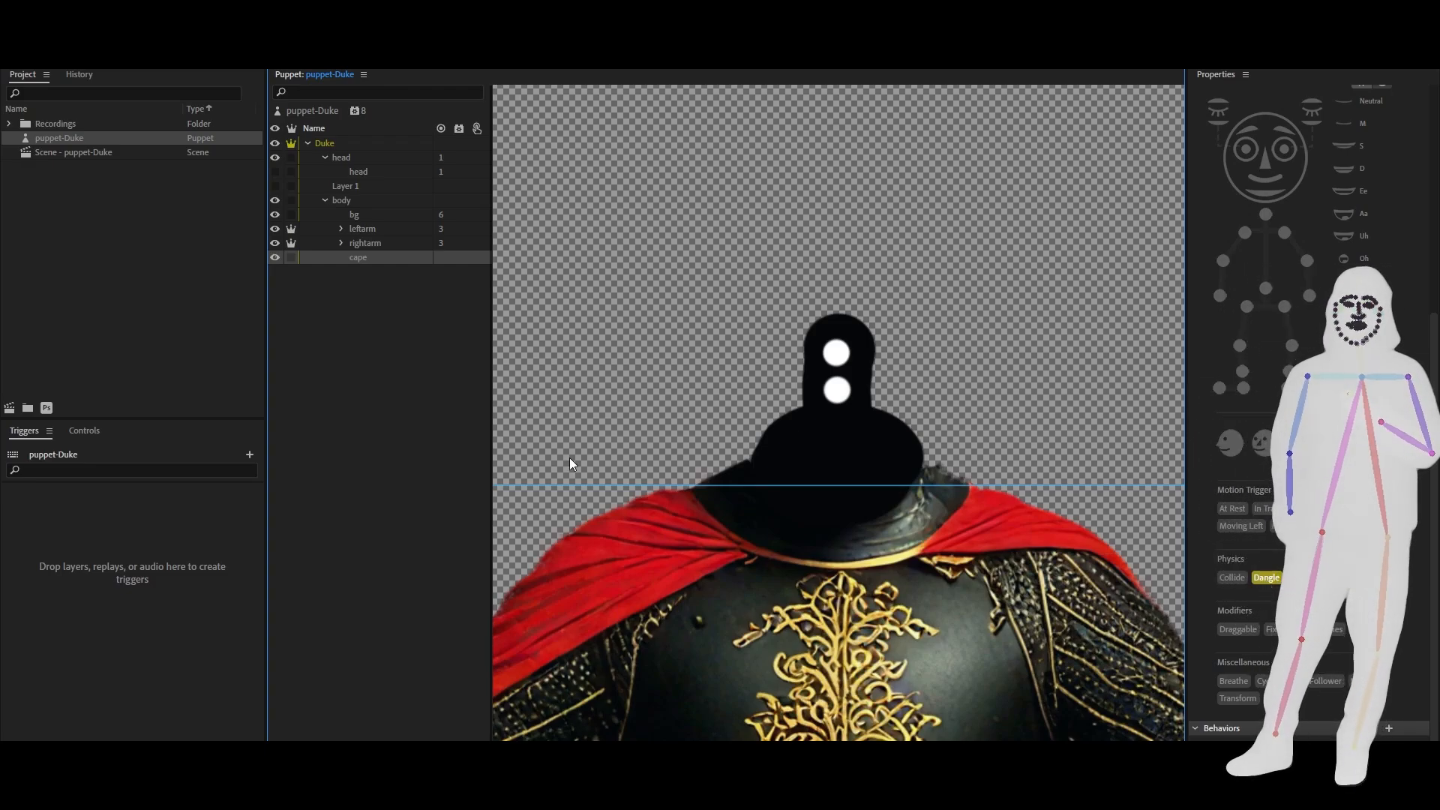
pyautogui.scroll(-5, 731, 391)
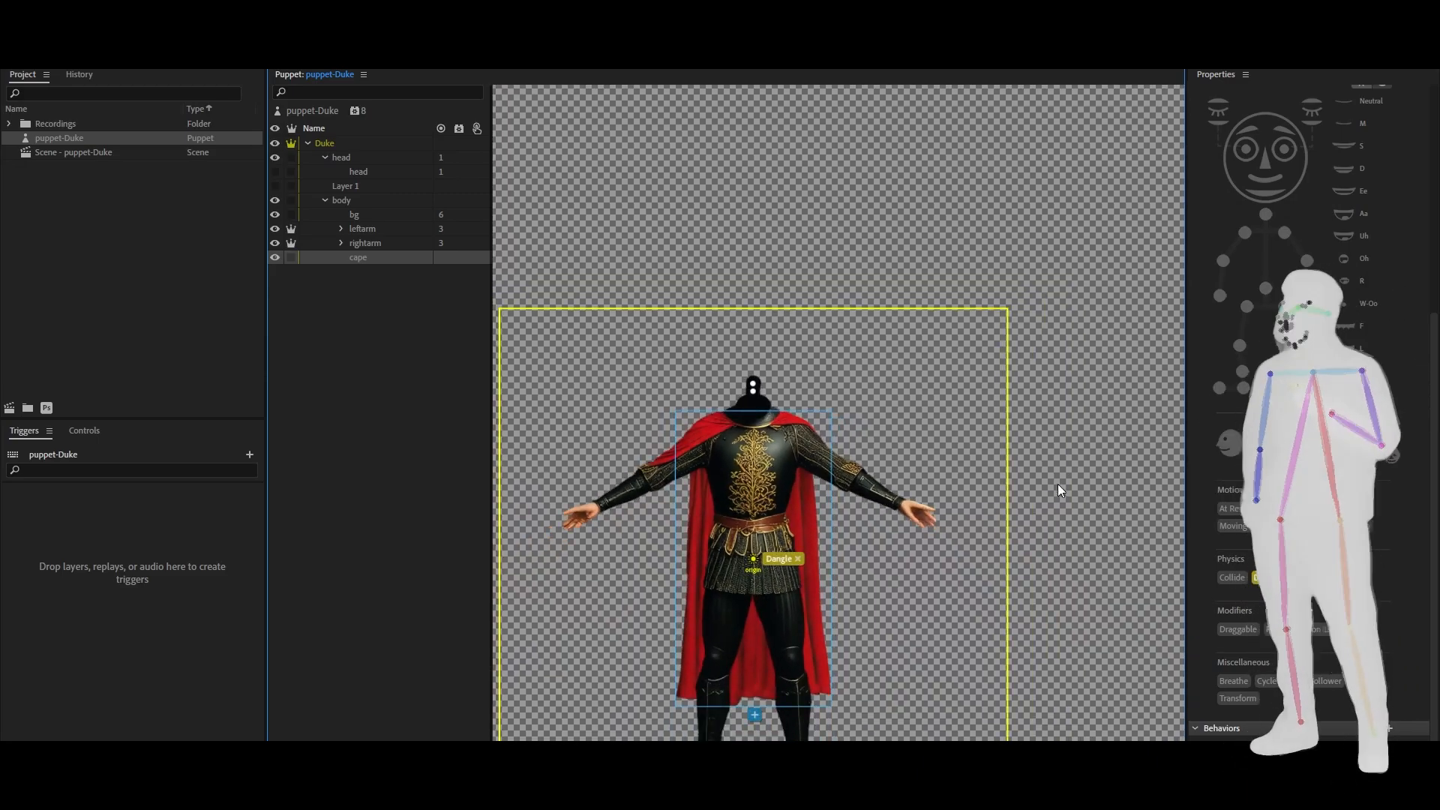
pyautogui.click(175, 254)
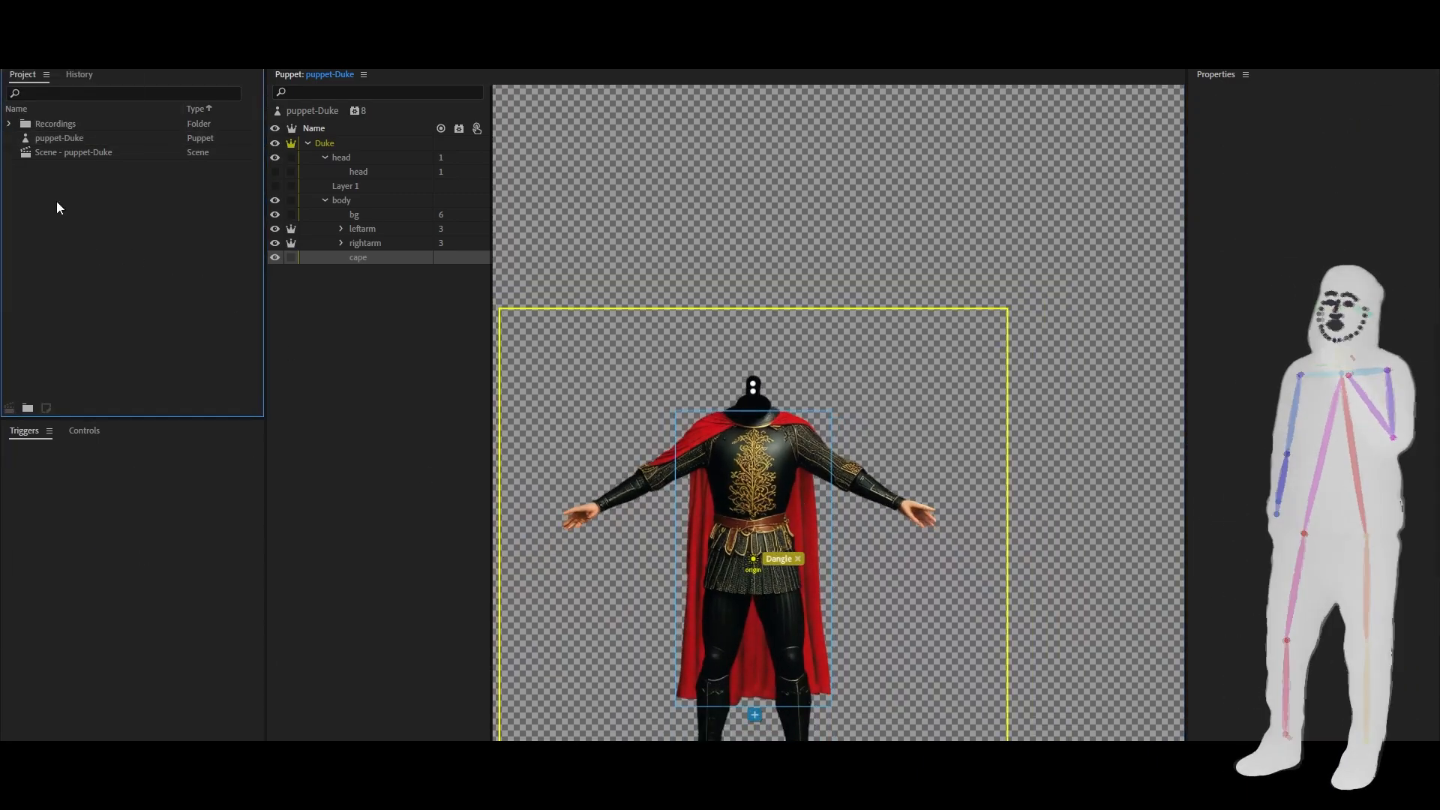
pyautogui.click(54, 140)
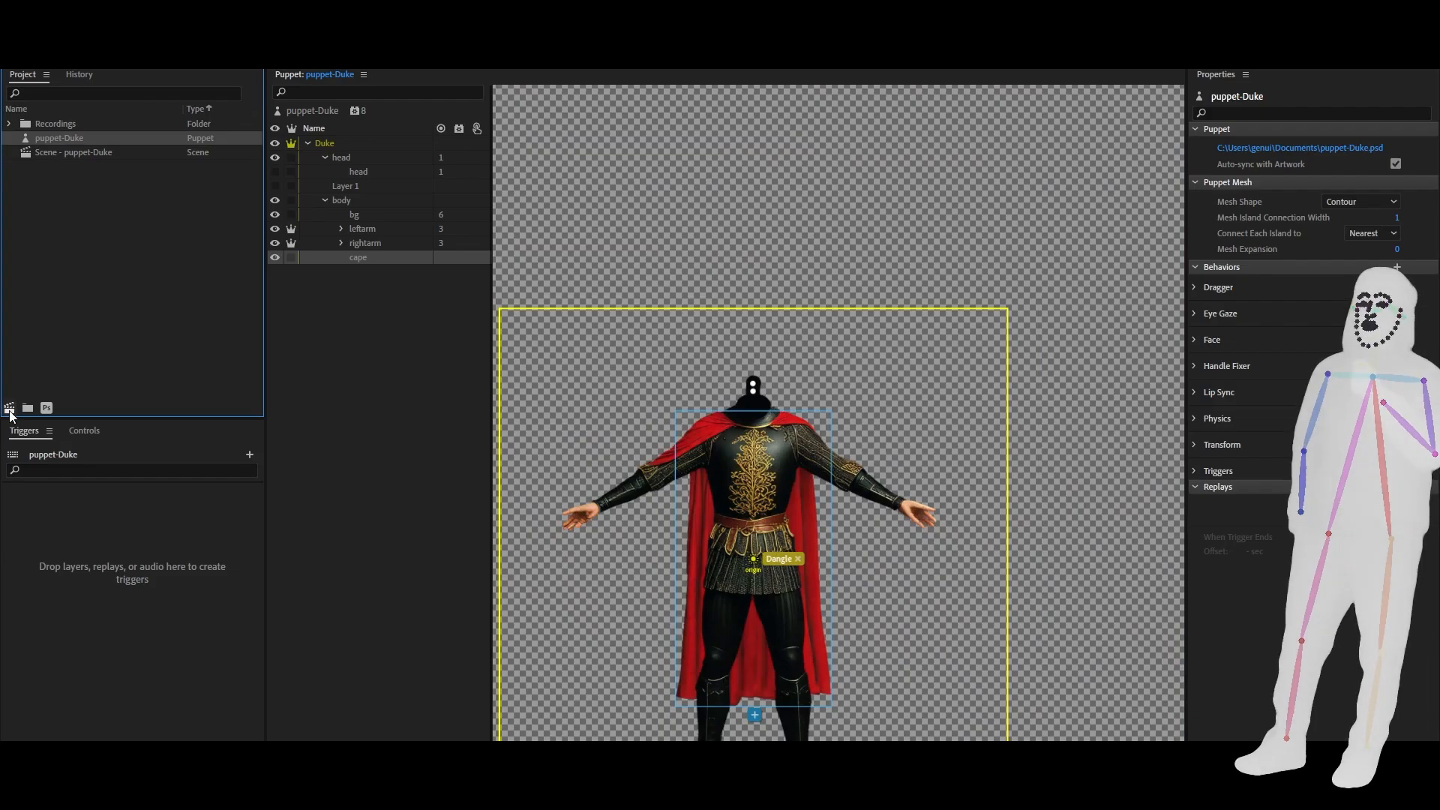
pyautogui.doubleClick(51, 153)
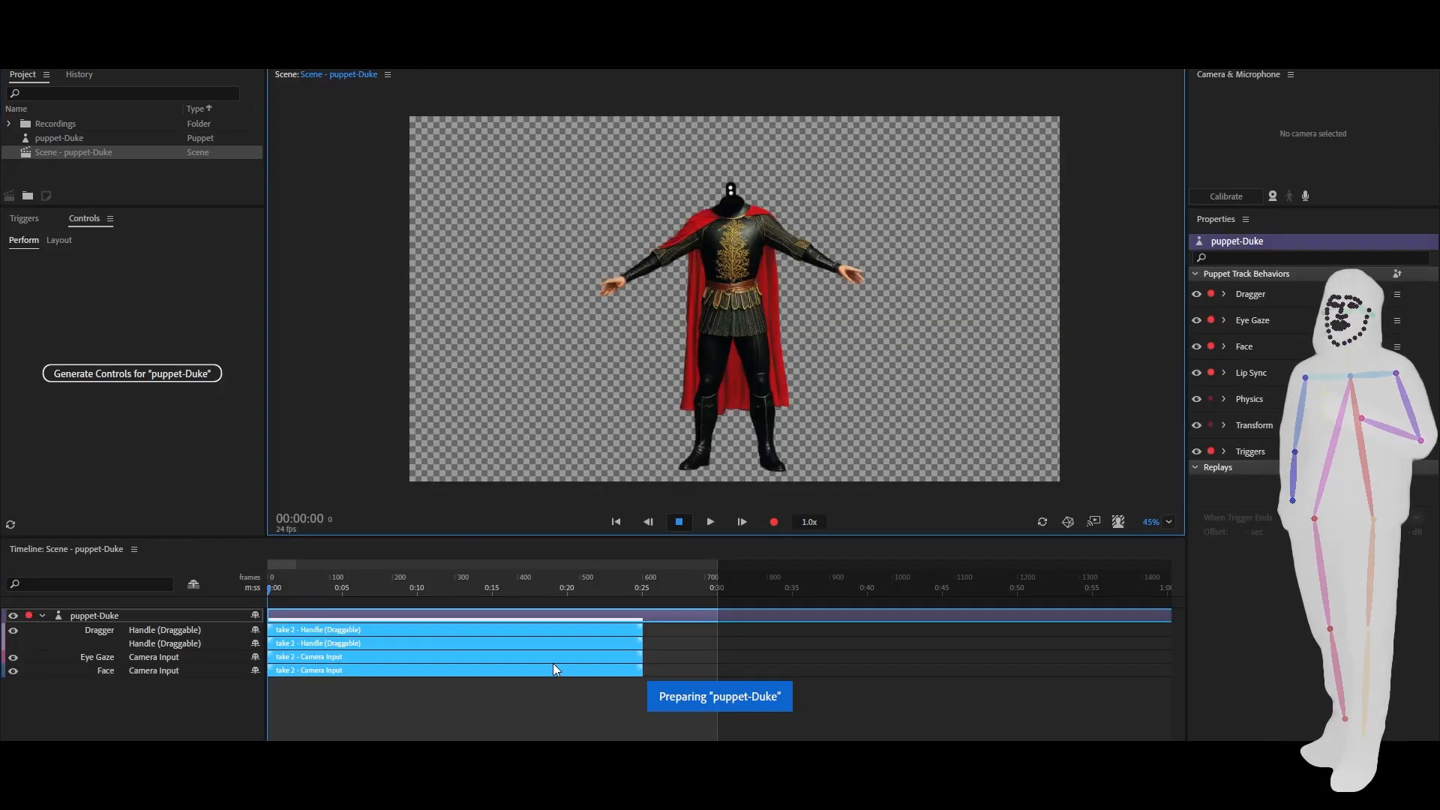
pyautogui.click(523, 587)
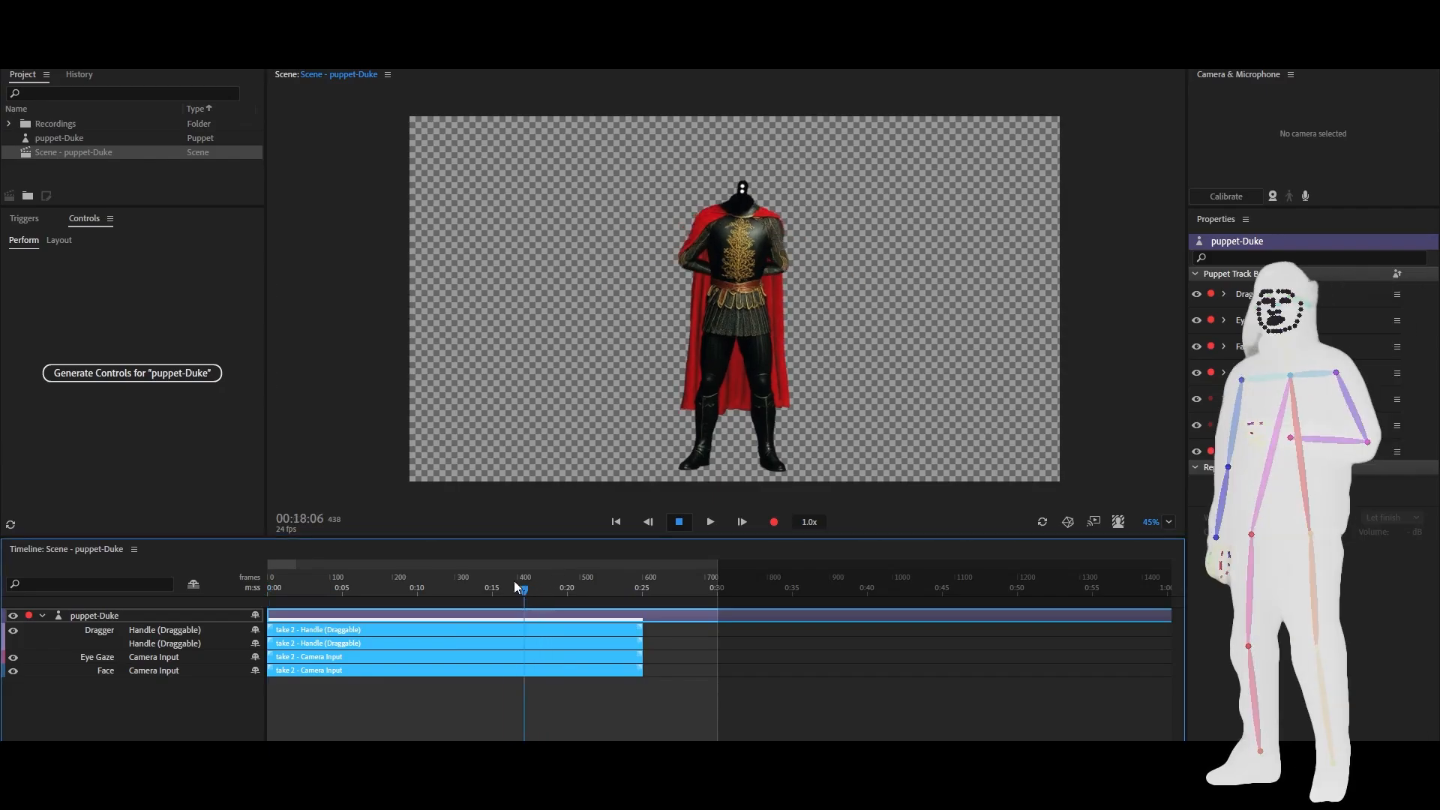
pyautogui.moveTo(515, 583); pyautogui.dragTo(268, 592)
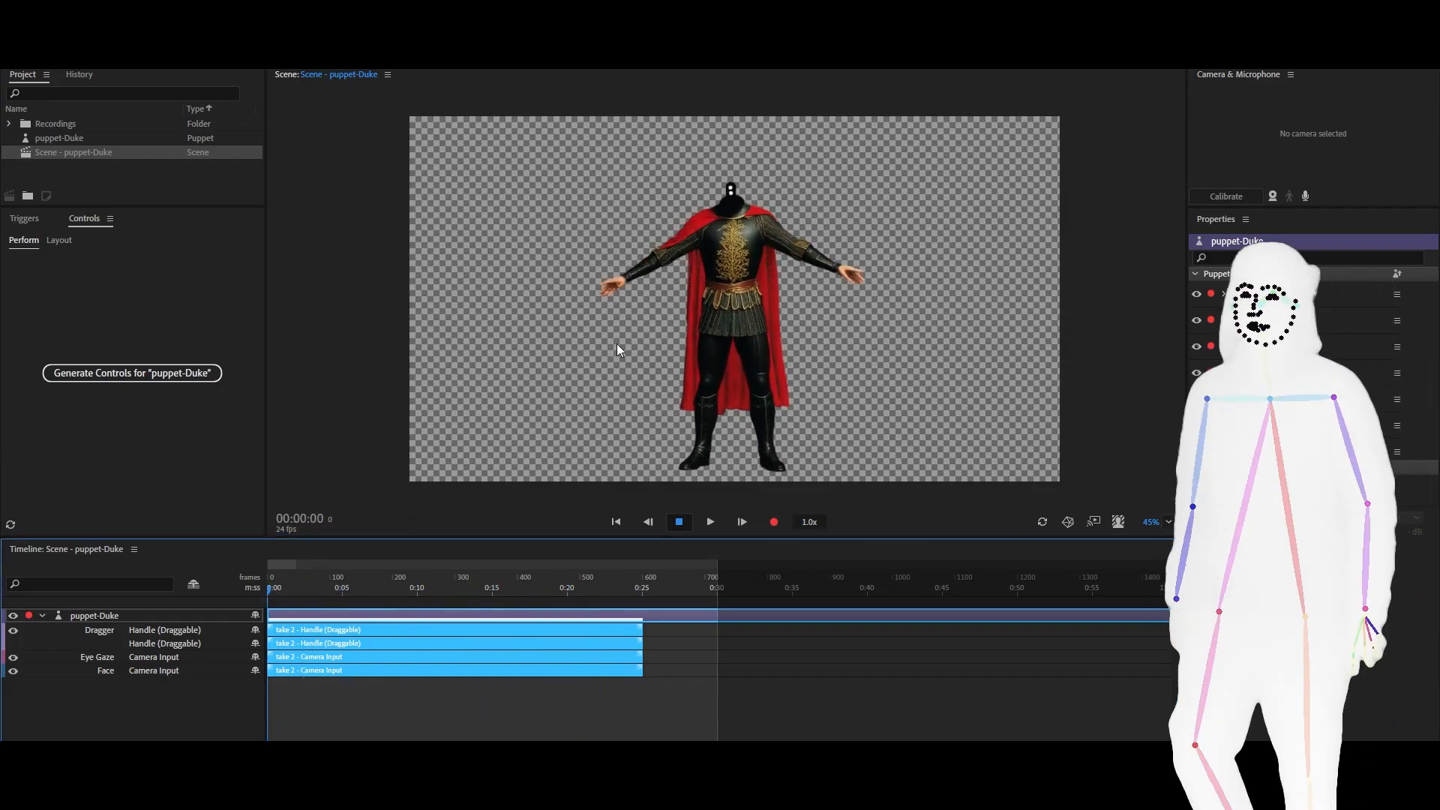
pyautogui.press('space')
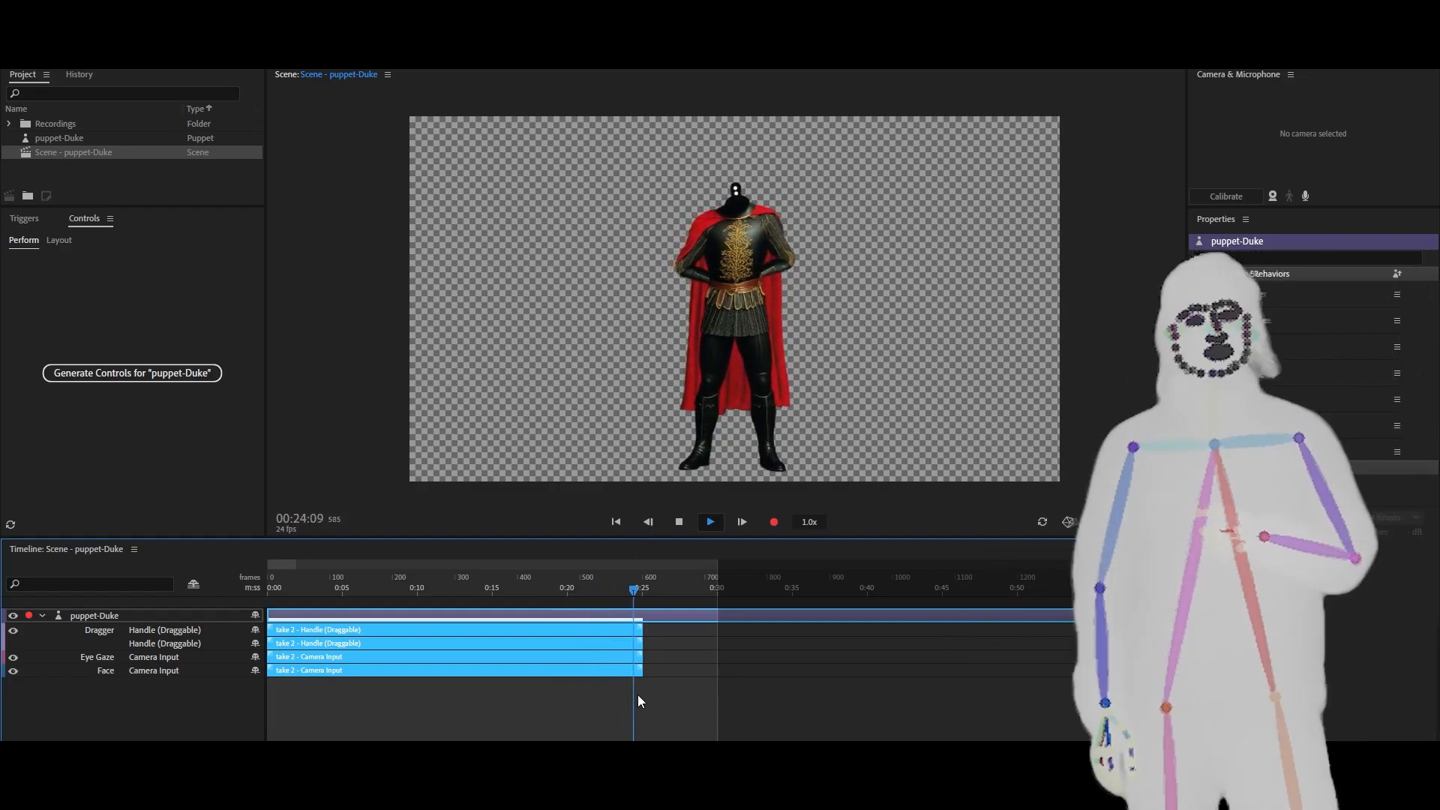
pyautogui.press('space')
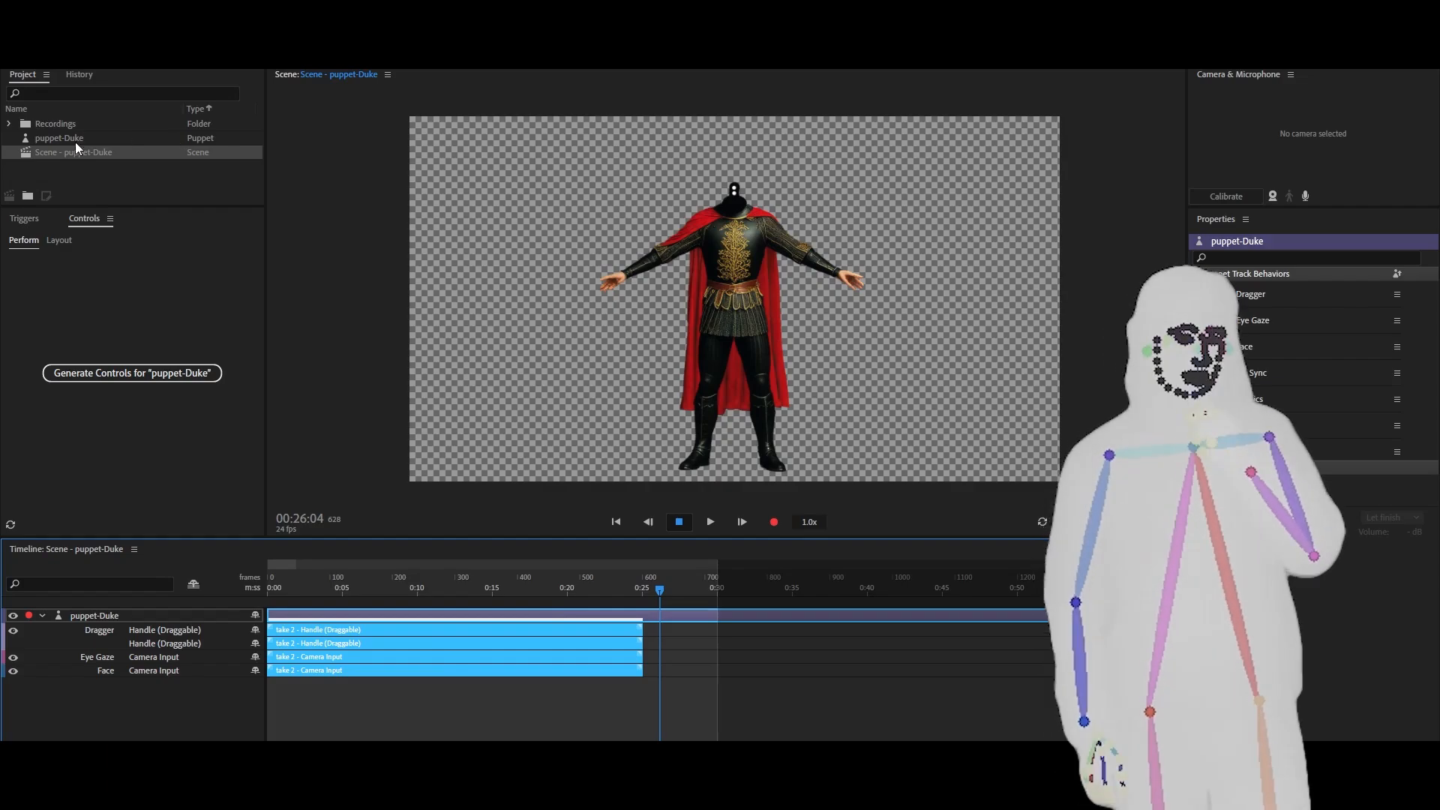
# Make the head layer of puppet-Duke visible again and return to Scene - puppet-Duke
pyautogui.doubleClick(42, 138)
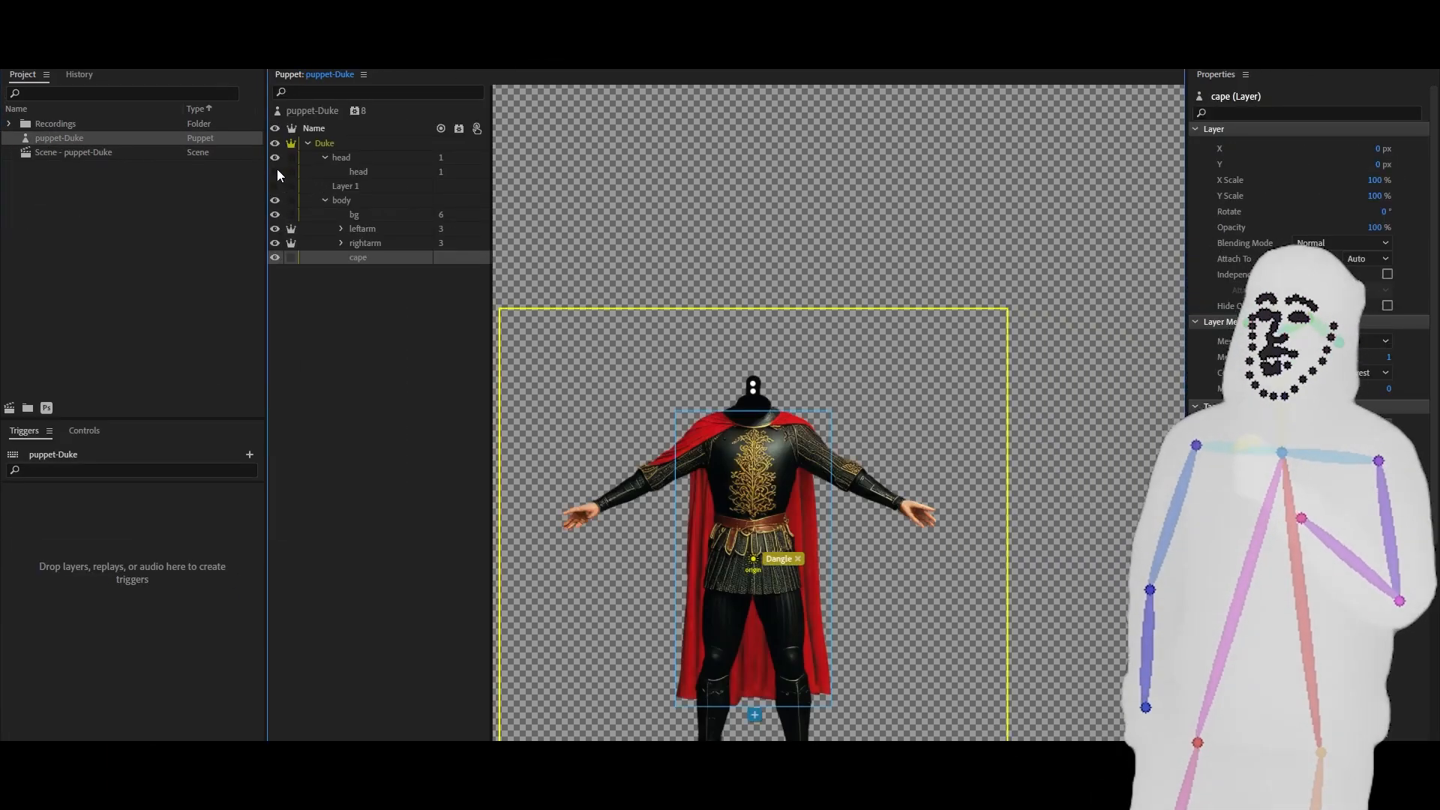
pyautogui.click(276, 171)
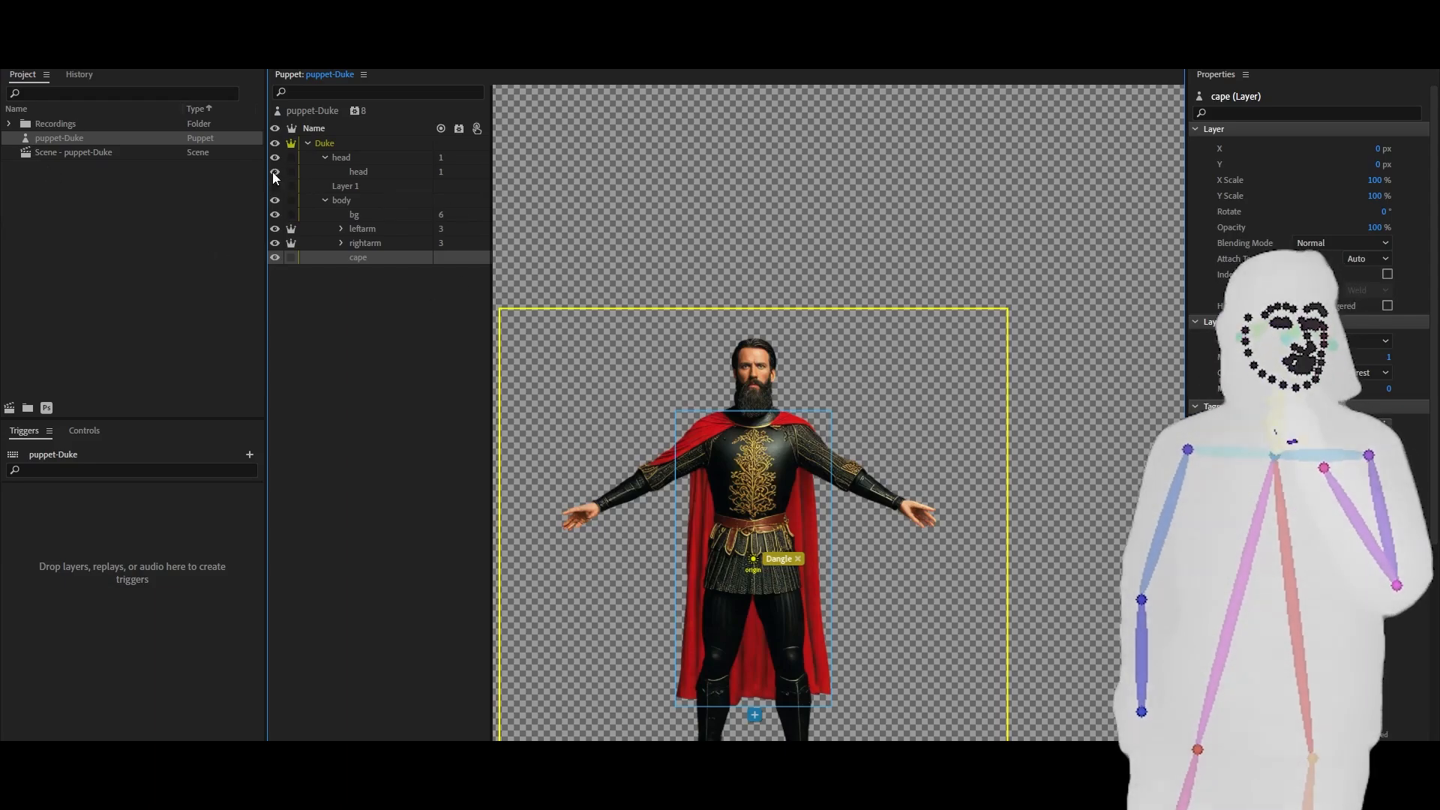
pyautogui.doubleClick(47, 152)
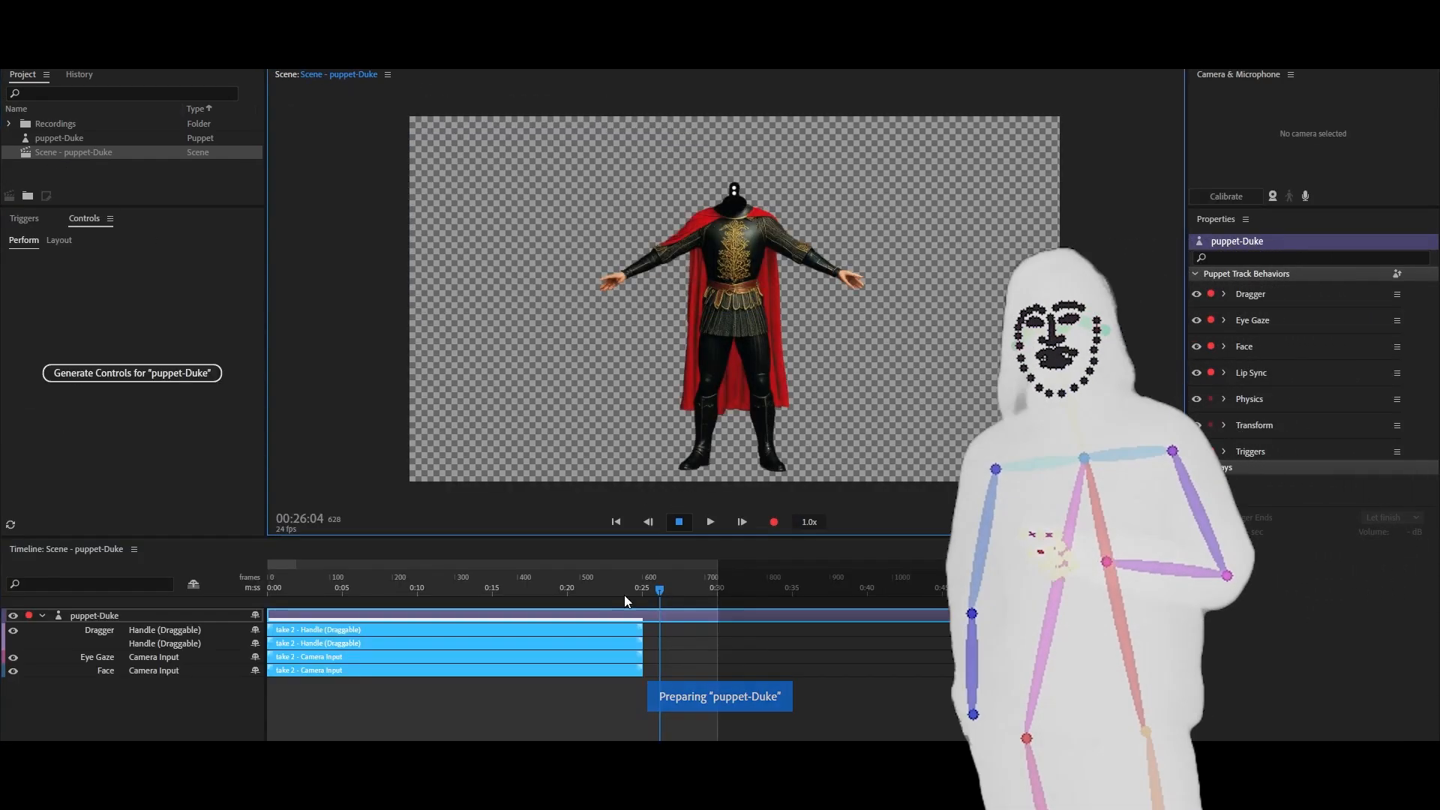
# Scrub and play back the recorded take to examine the arm and head movement with the head shown
pyautogui.click(482, 587)
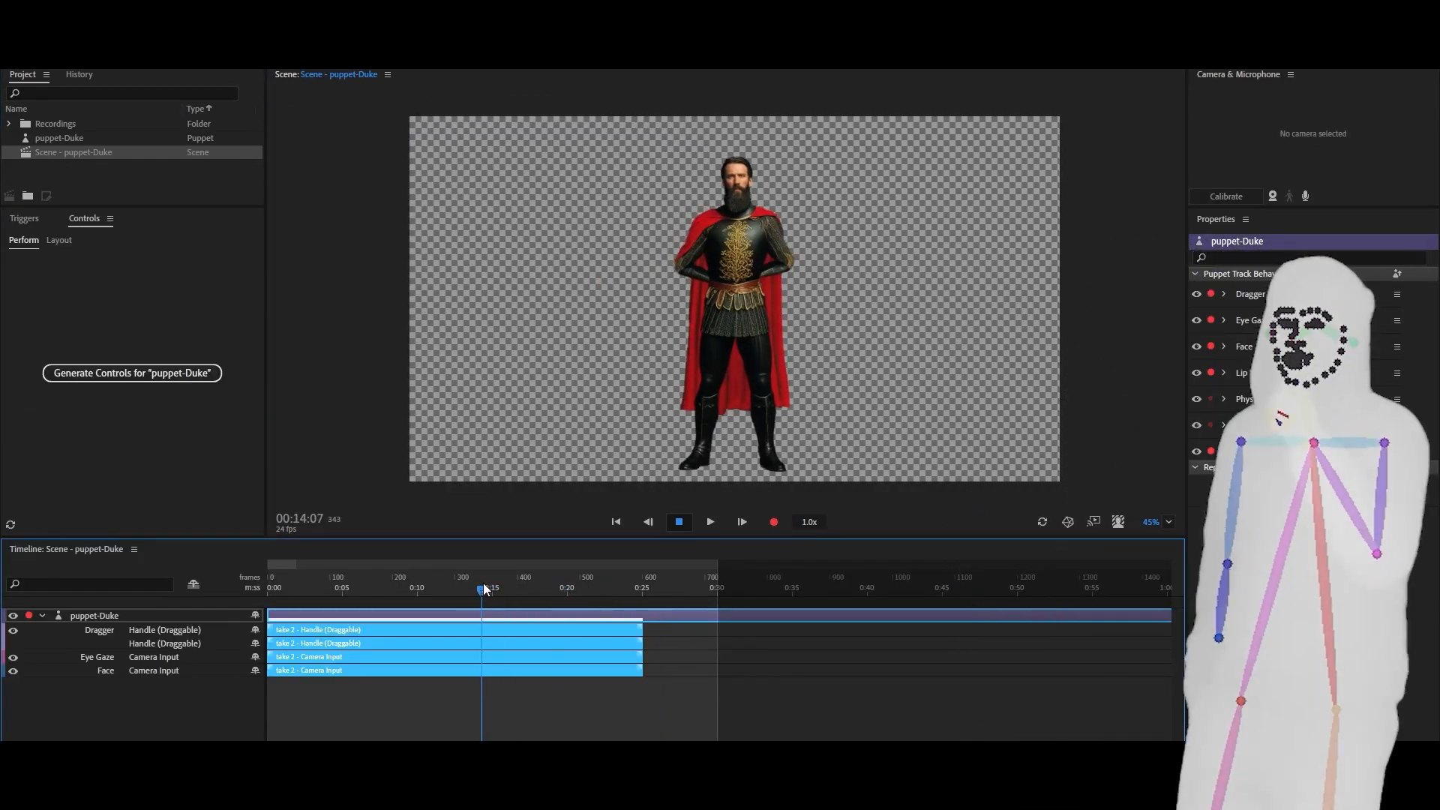
pyautogui.moveTo(483, 583); pyautogui.dragTo(305, 586)
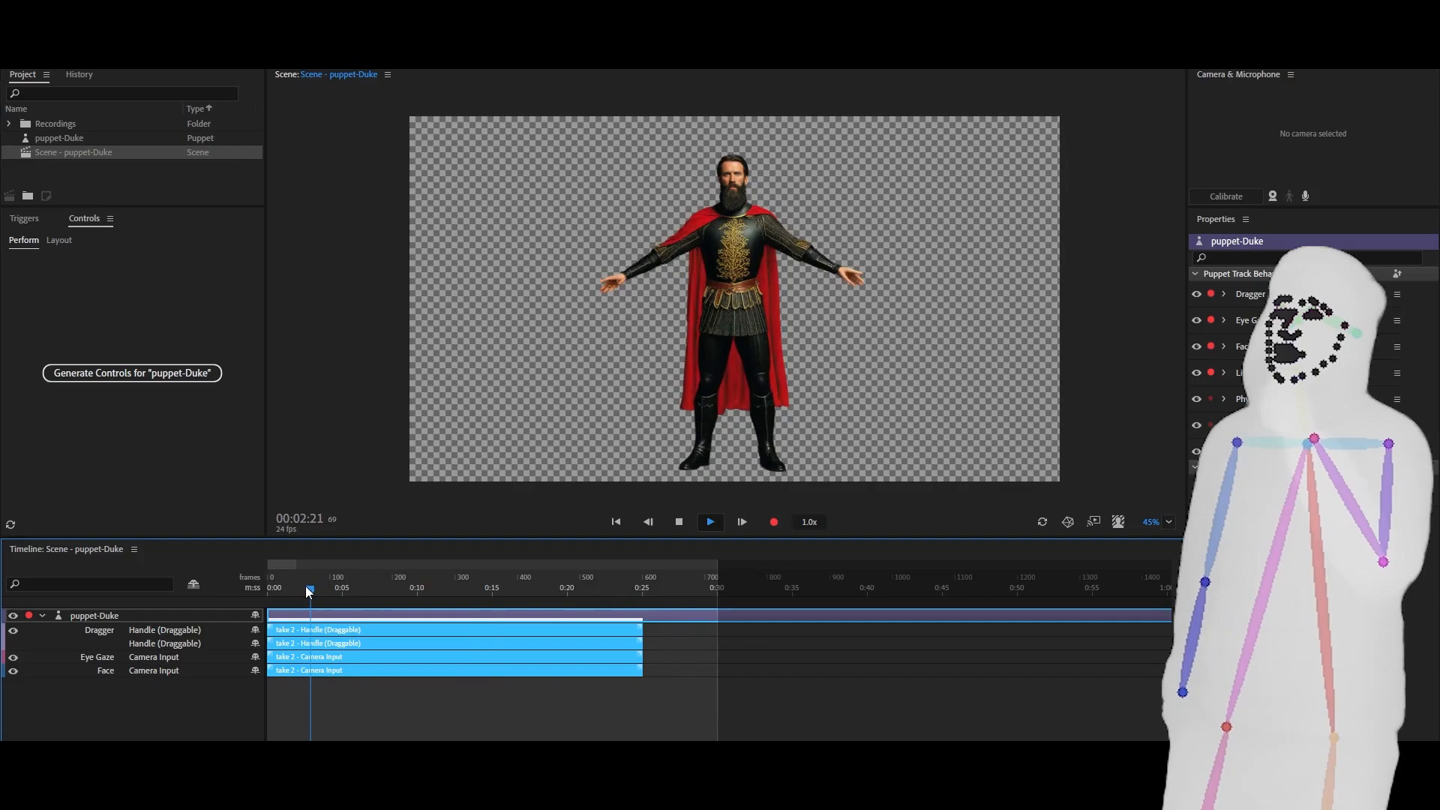
pyautogui.press('space')
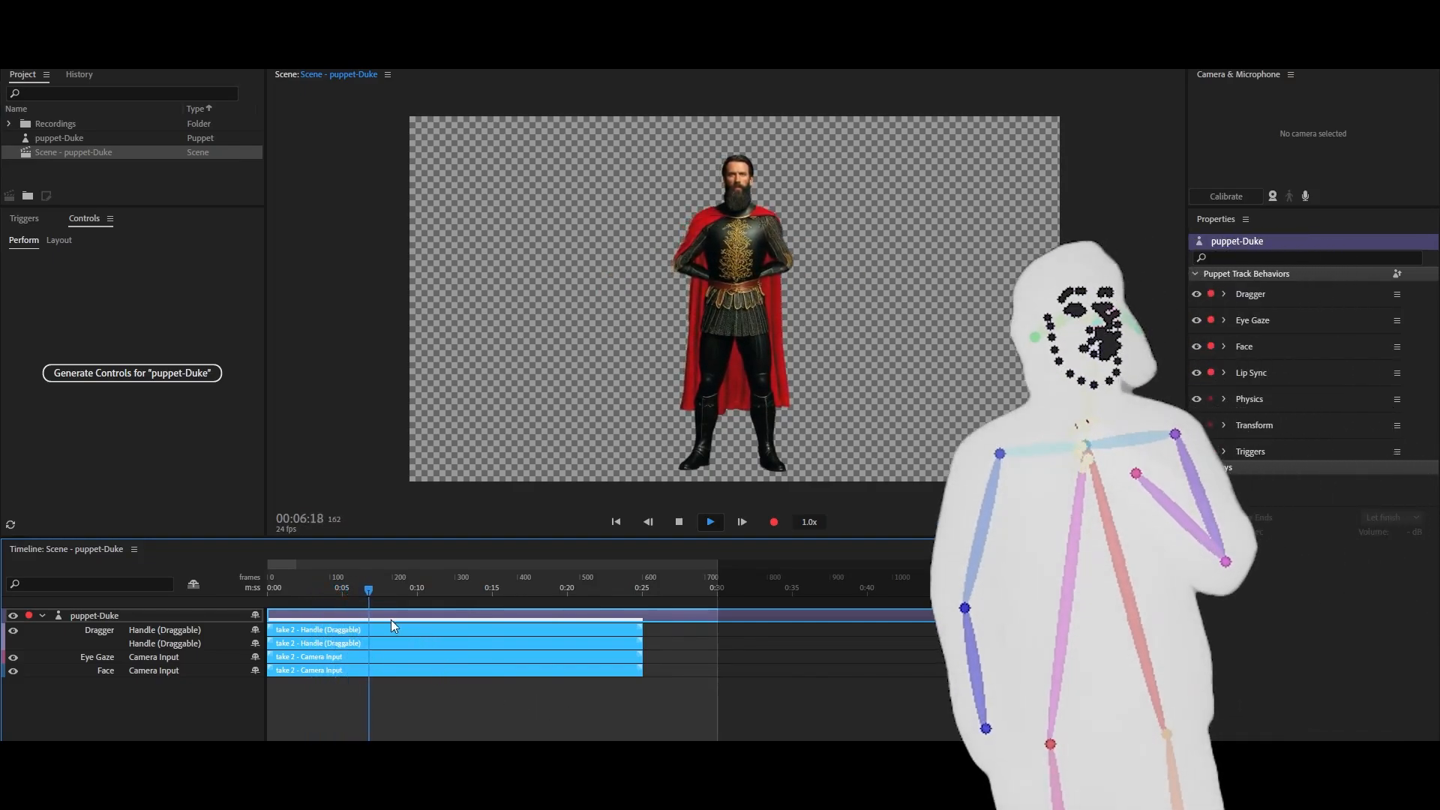
pyautogui.press('space')
pyautogui.moveTo(370, 591); pyautogui.dragTo(313, 590)
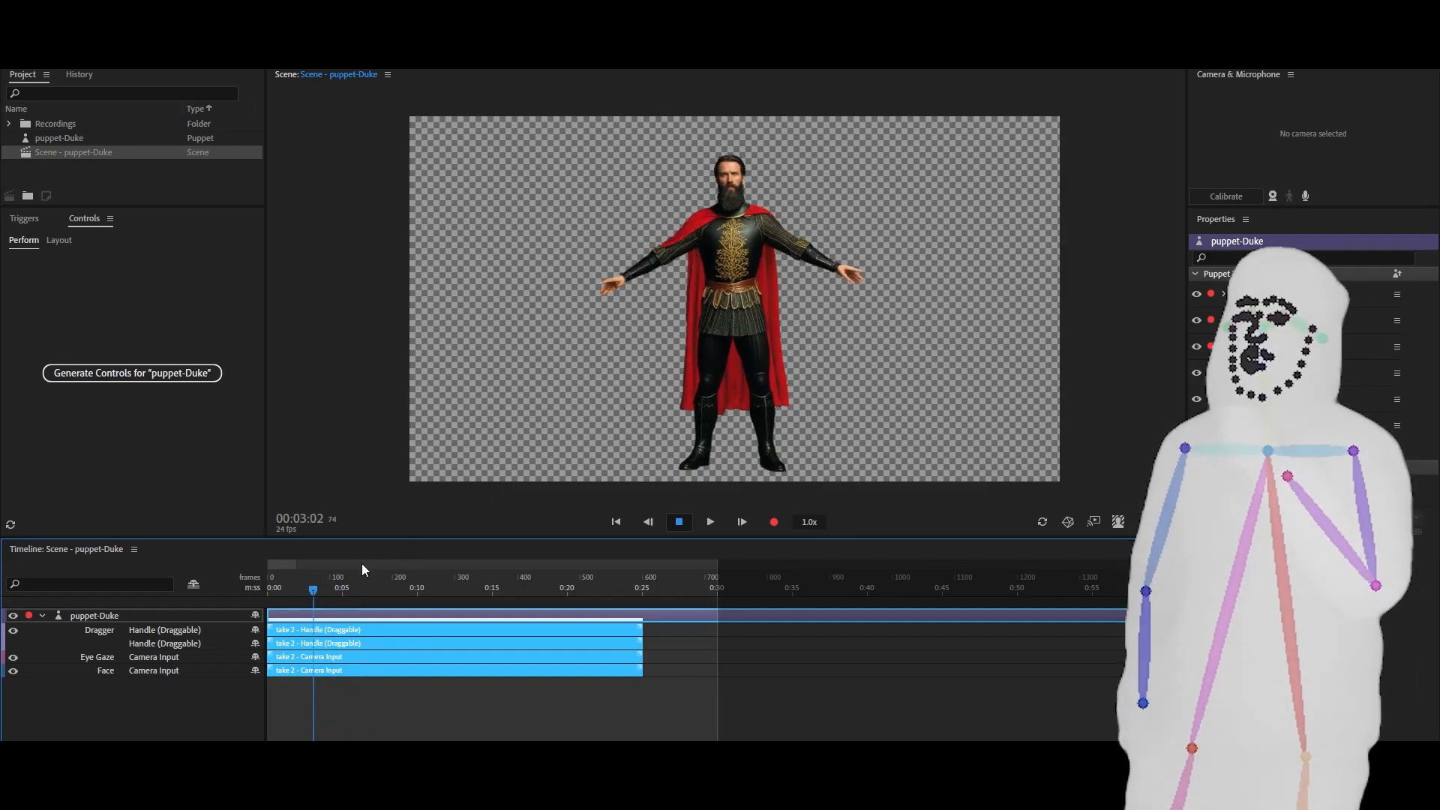
pyautogui.moveTo(313, 592); pyautogui.dragTo(381, 591)
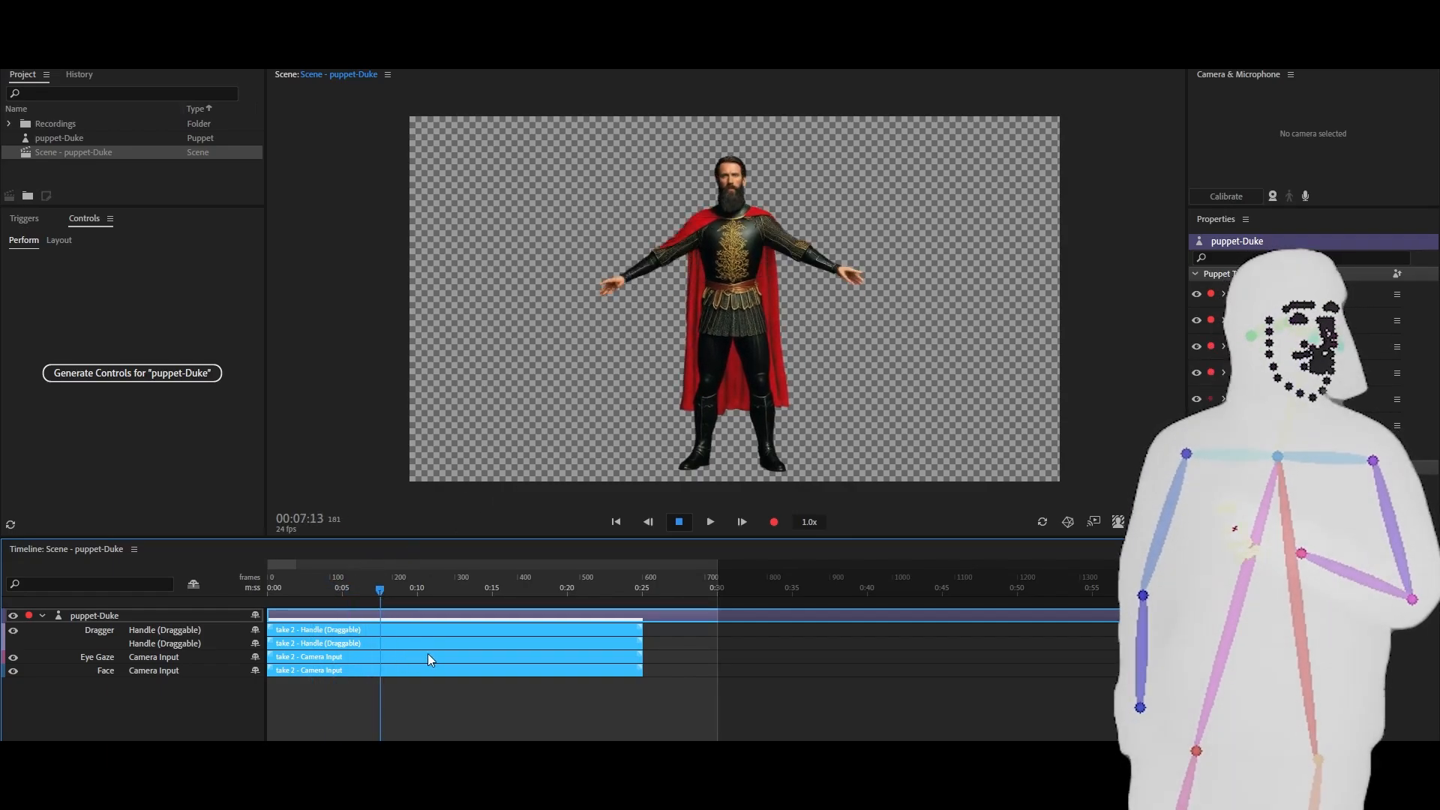
pyautogui.press('space')
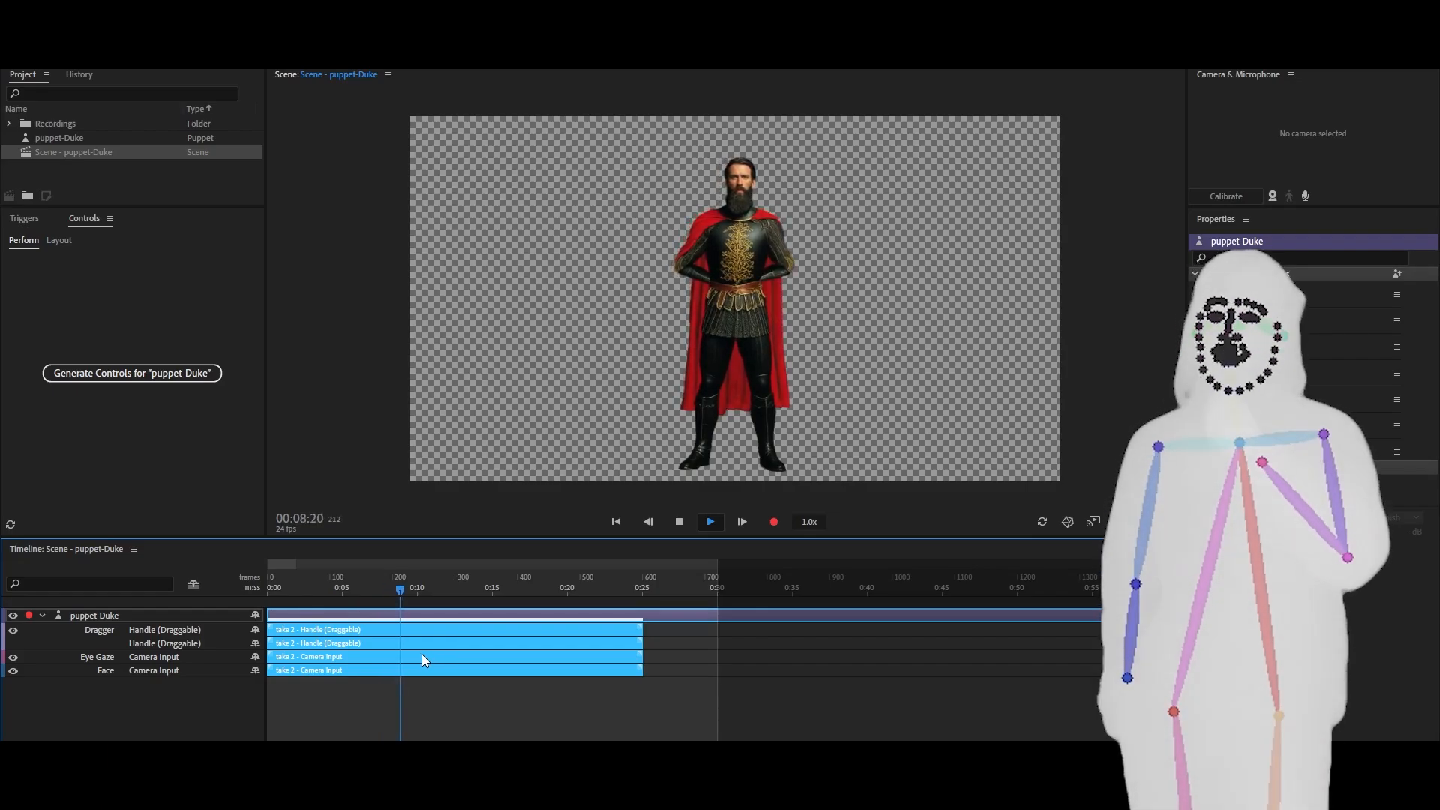
pyautogui.press('space')
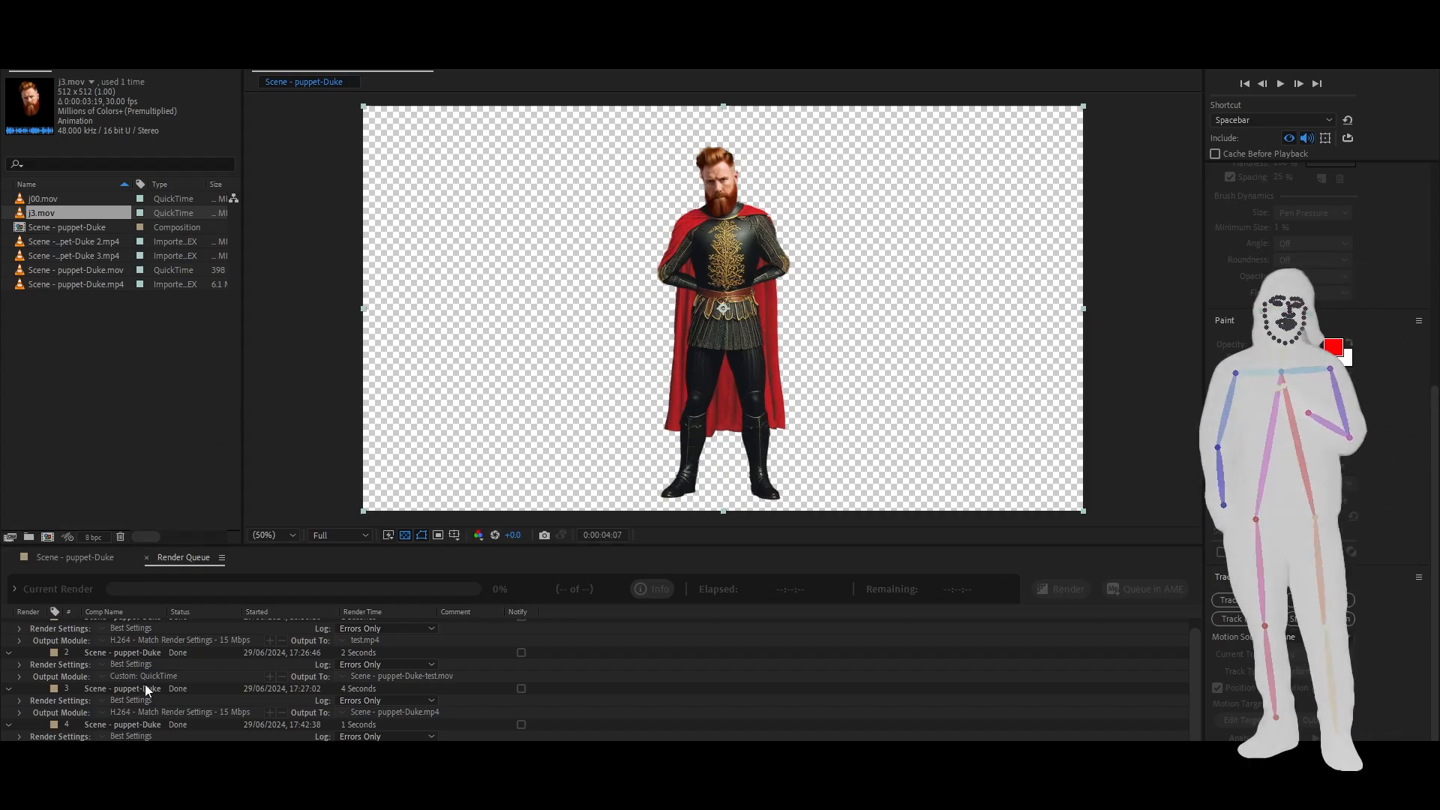
# Switch to After Effects and preview the Scene - puppet-Duke composition from about two seconds with the j3.mov head on the body
pyautogui.click(79, 556)
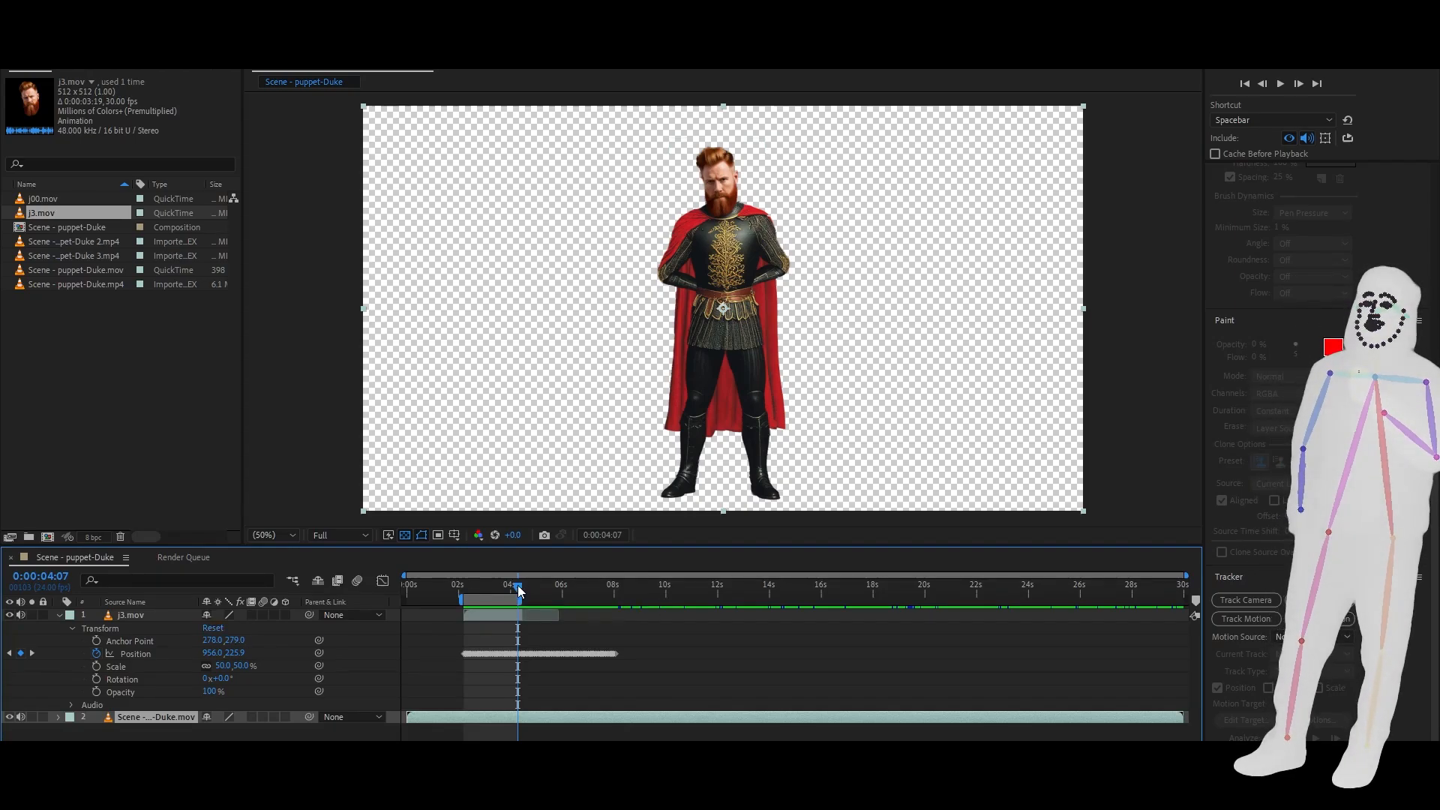
pyautogui.moveTo(518, 589); pyautogui.dragTo(460, 592)
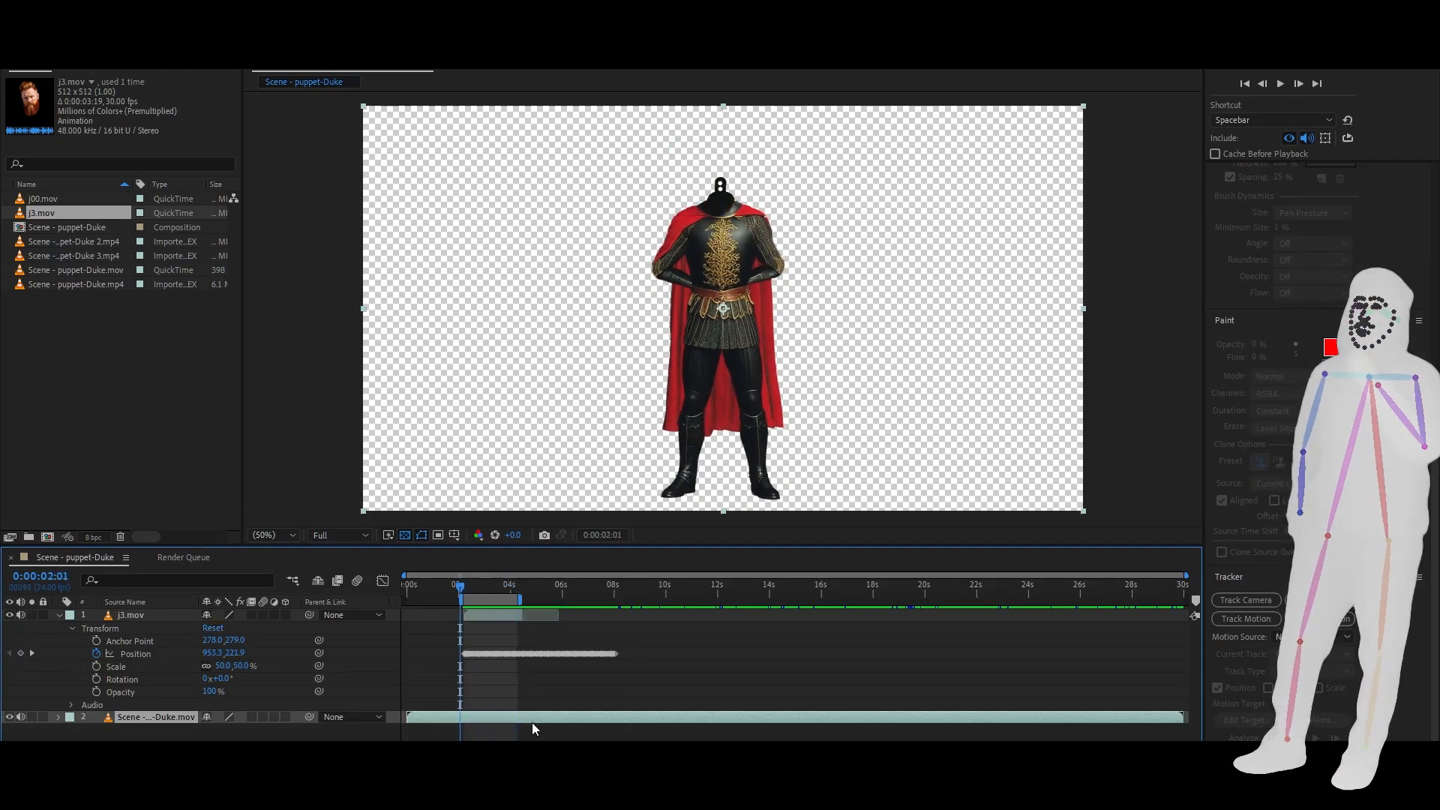
pyautogui.press('space')
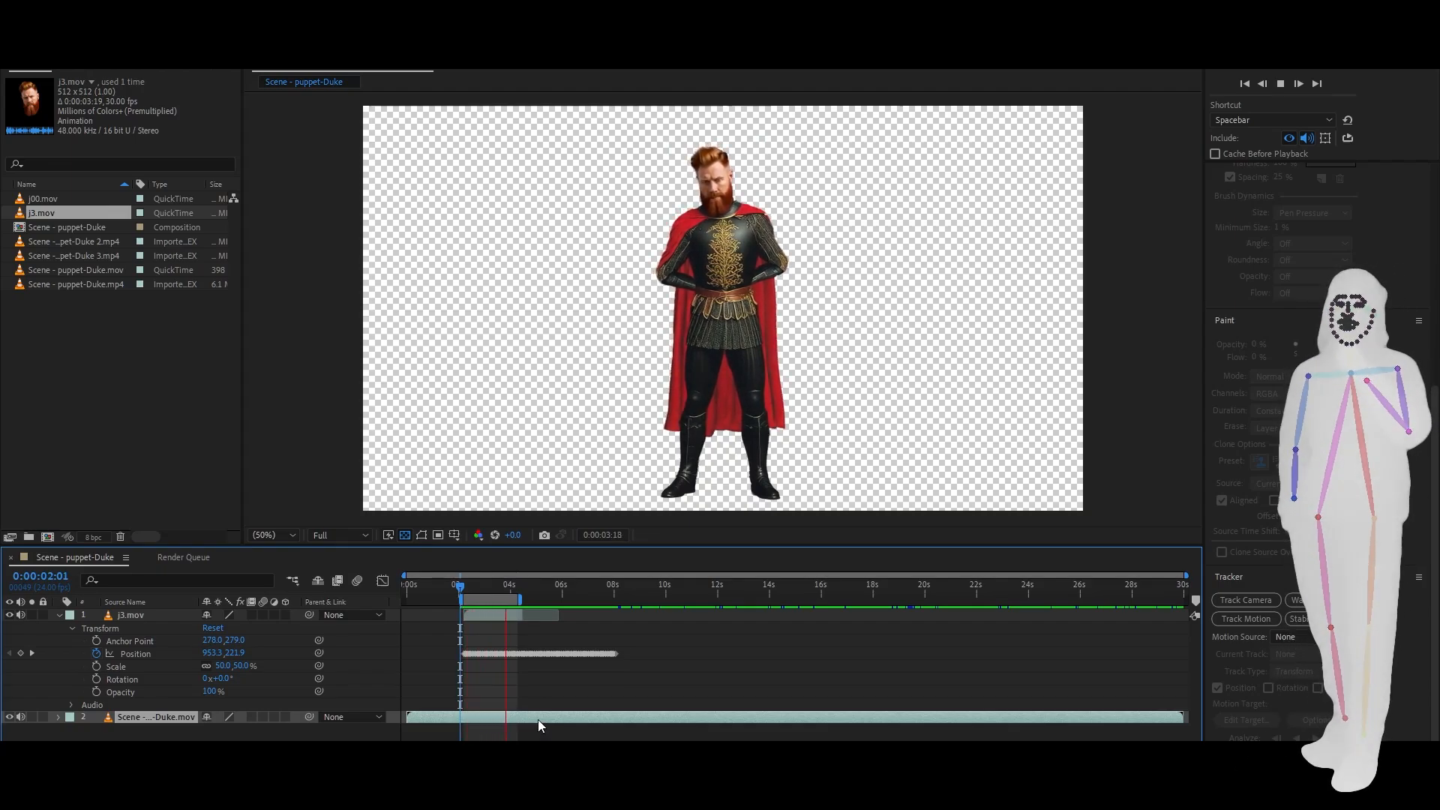
pyautogui.press('space')
pyautogui.moveTo(509, 587); pyautogui.dragTo(465, 586)
pyautogui.press('space')
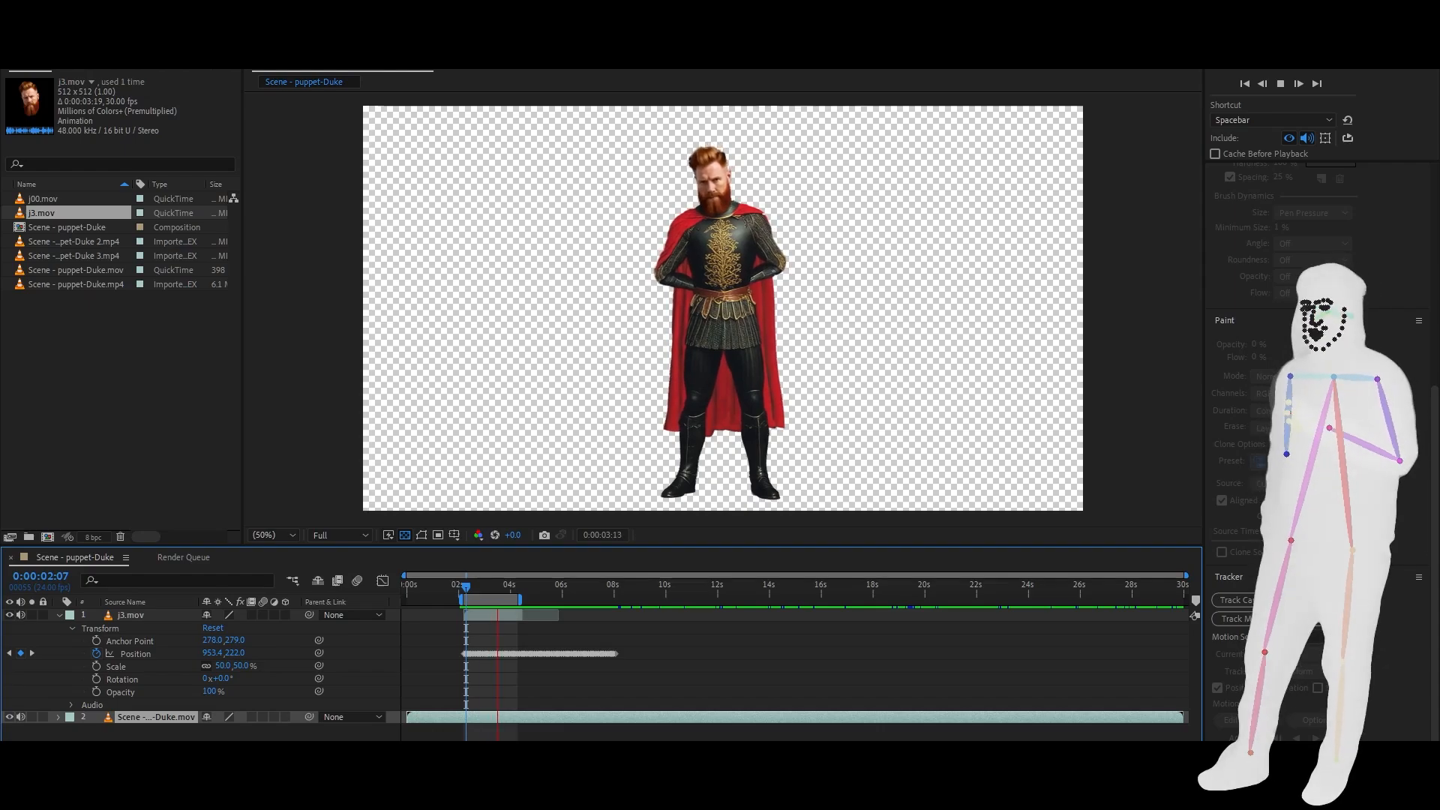
pyautogui.press('space')
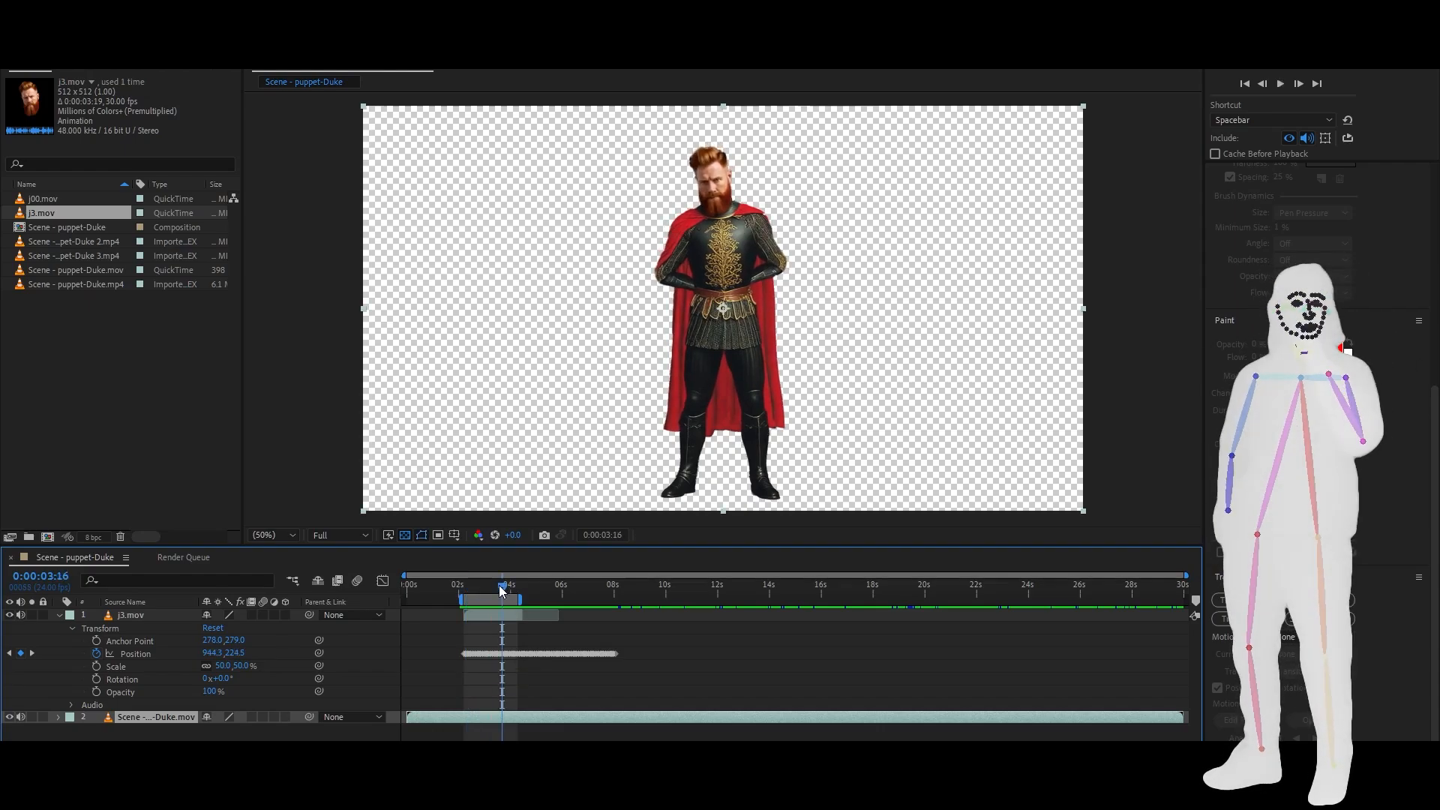
# Delete the Scene - puppet-Duke.mov and j3.mov layers from the composition
pyautogui.click(302, 740)
pyautogui.click(112, 719)
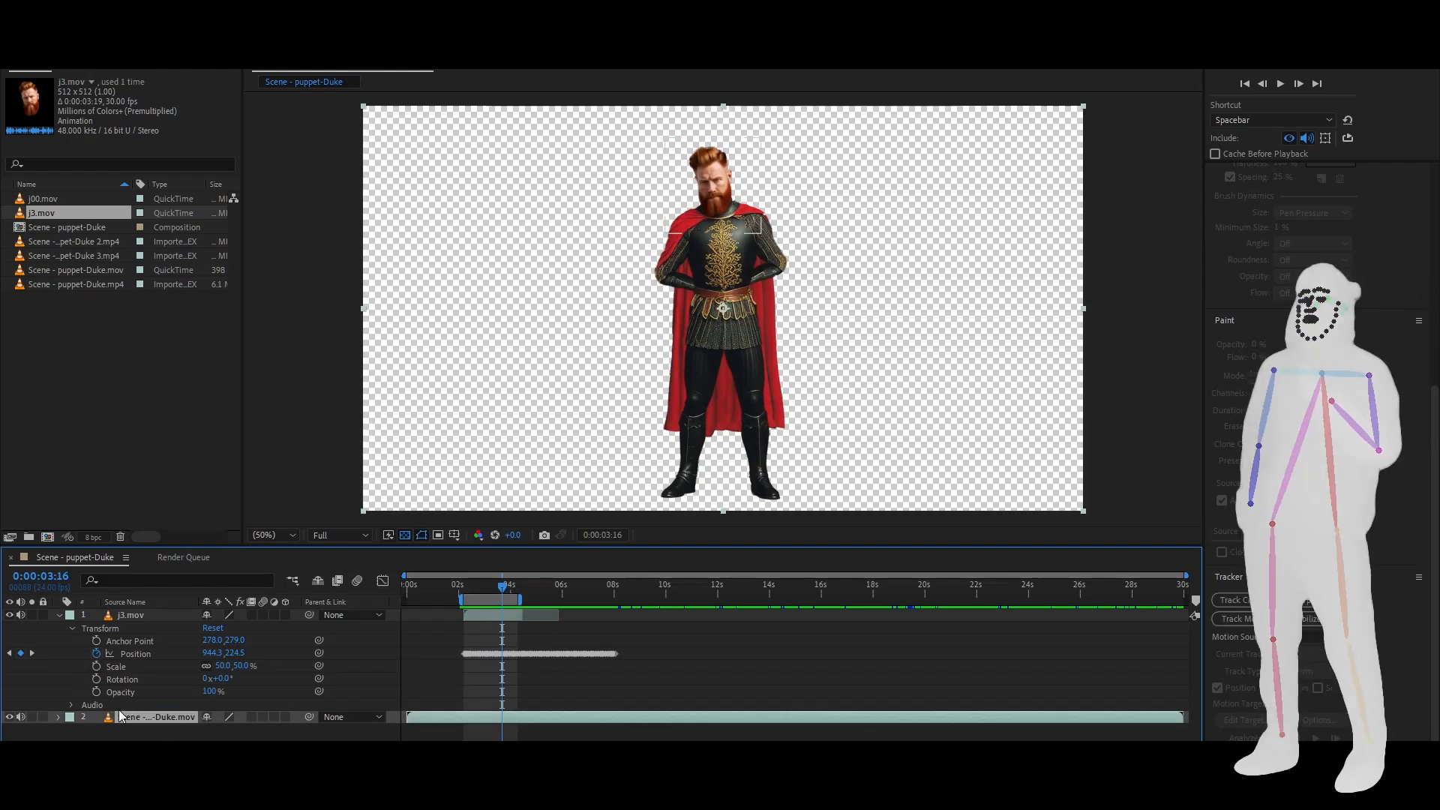
pyautogui.press('Delete')
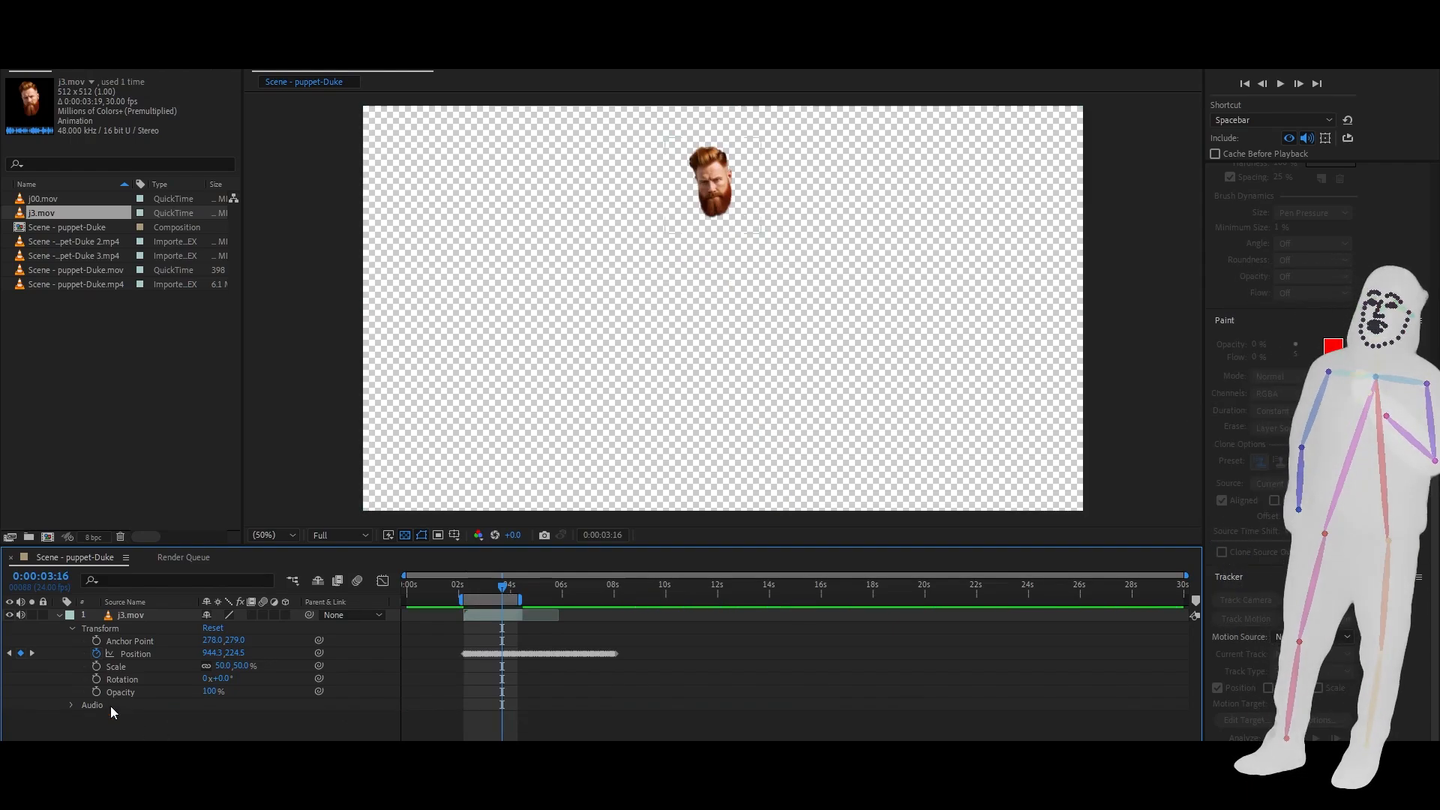
pyautogui.click(107, 612)
pyautogui.press('Delete')
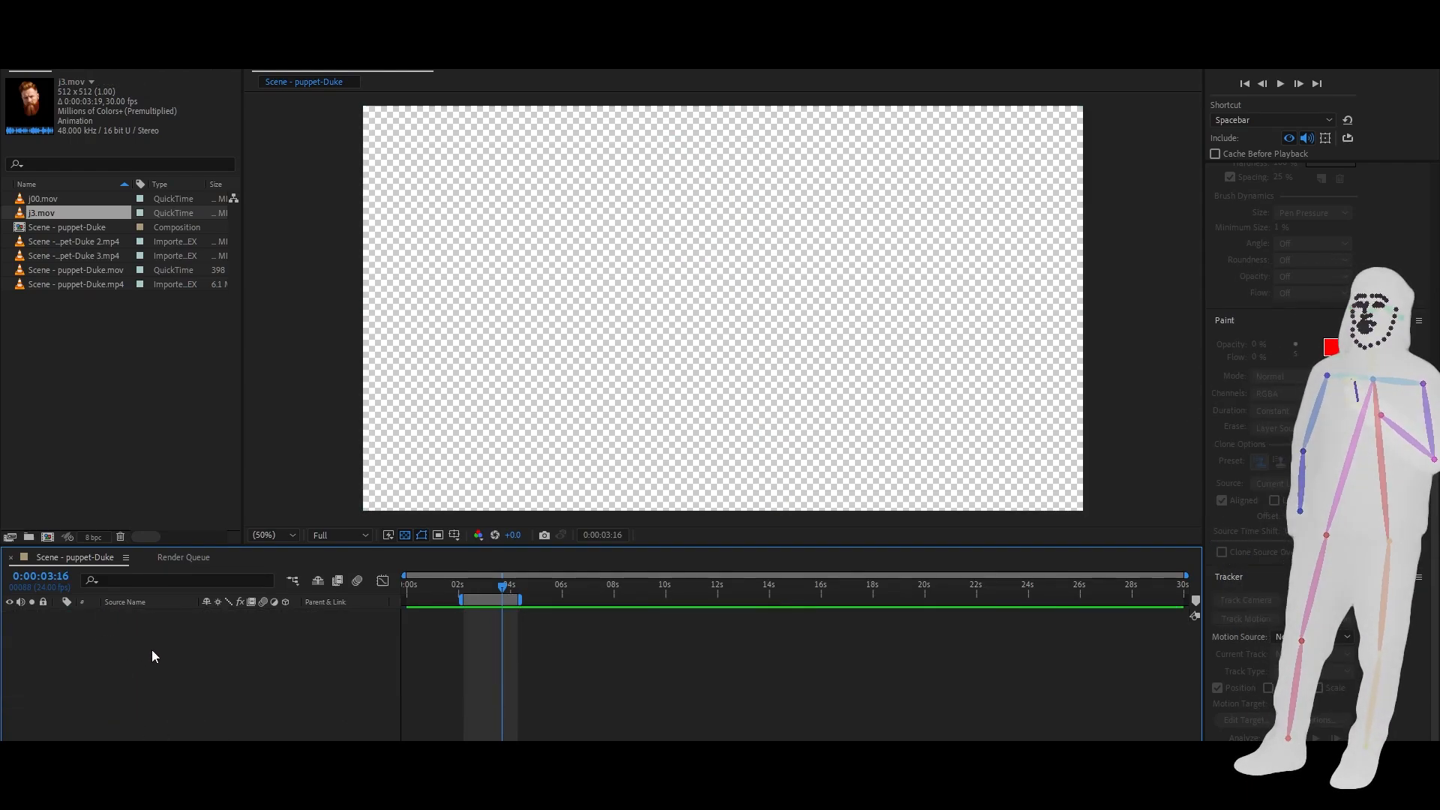
# Add Scene - puppet-Duke.mov to the empty composition and layer j3.mov above it
pyautogui.click(21, 257)
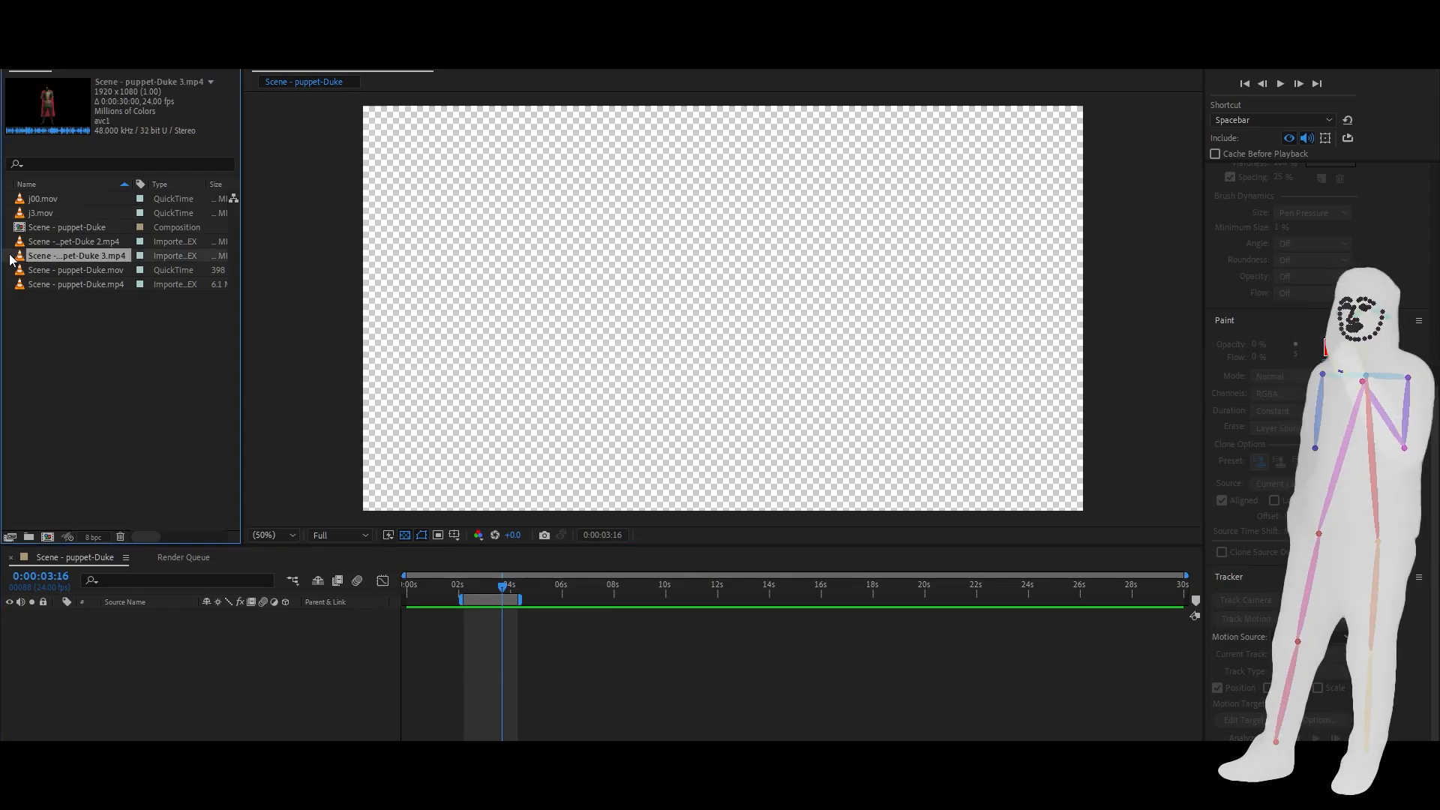
pyautogui.moveTo(15, 259); pyautogui.dragTo(74, 265)
pyautogui.click(73, 271)
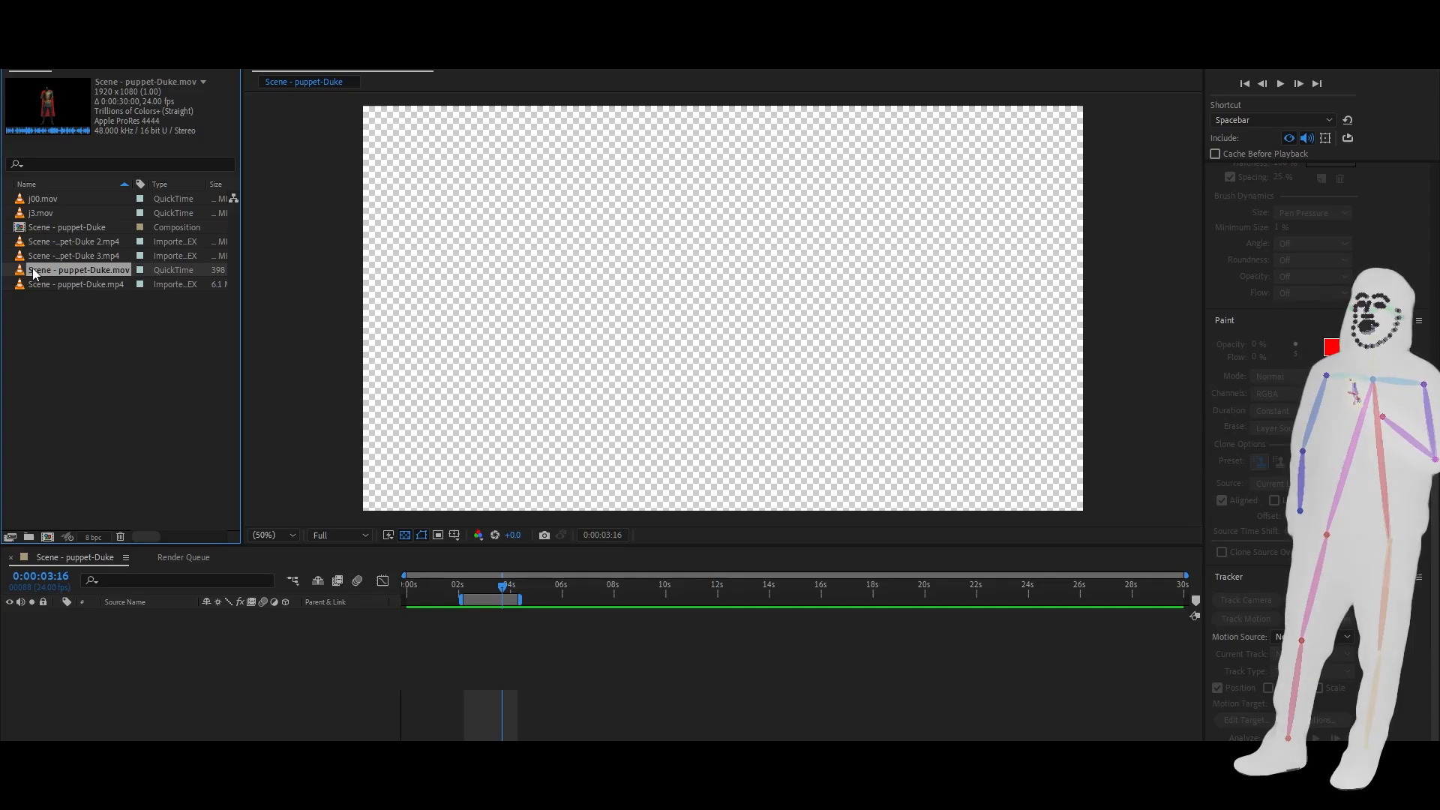
pyautogui.moveTo(33, 274); pyautogui.dragTo(120, 658)
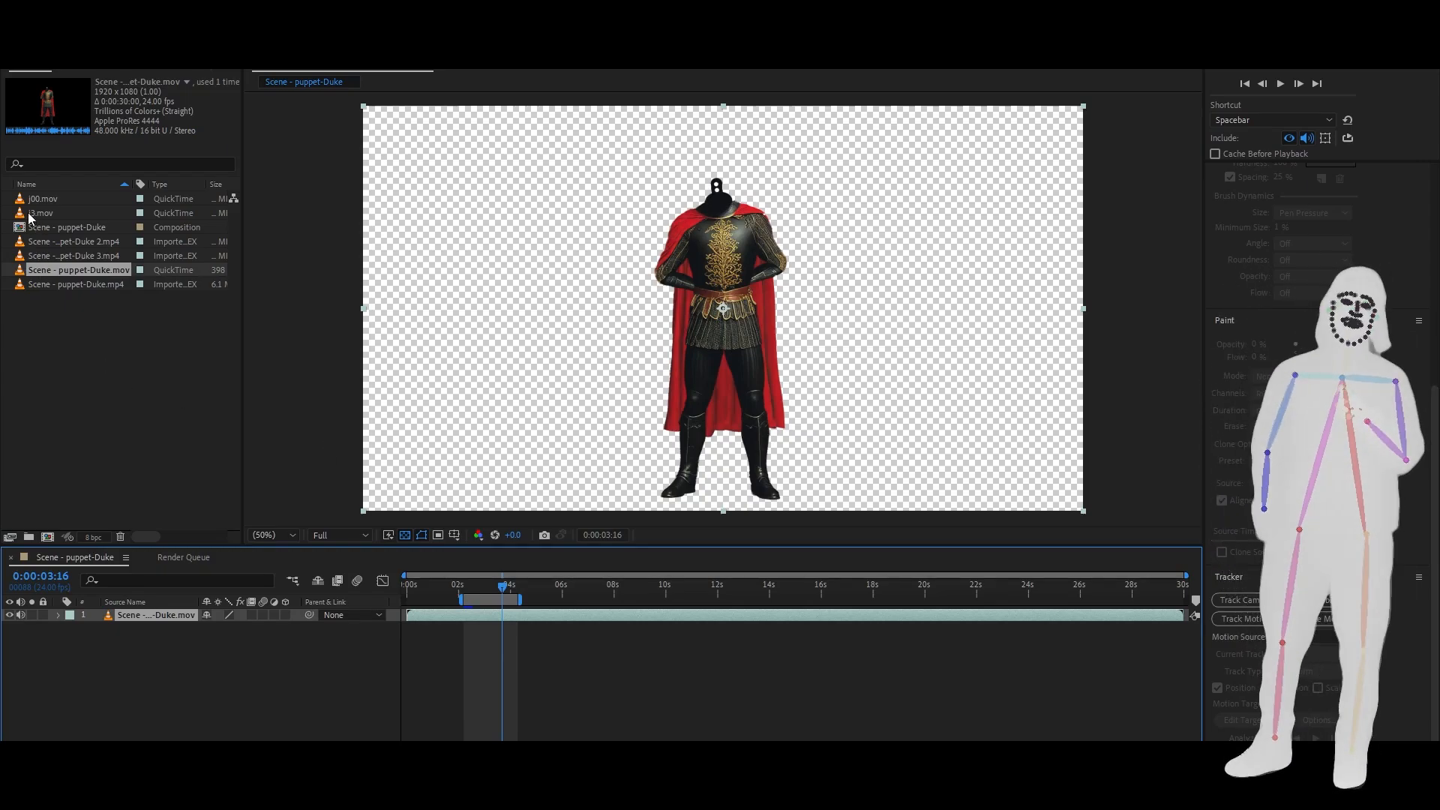
pyautogui.moveTo(30, 215); pyautogui.dragTo(139, 613)
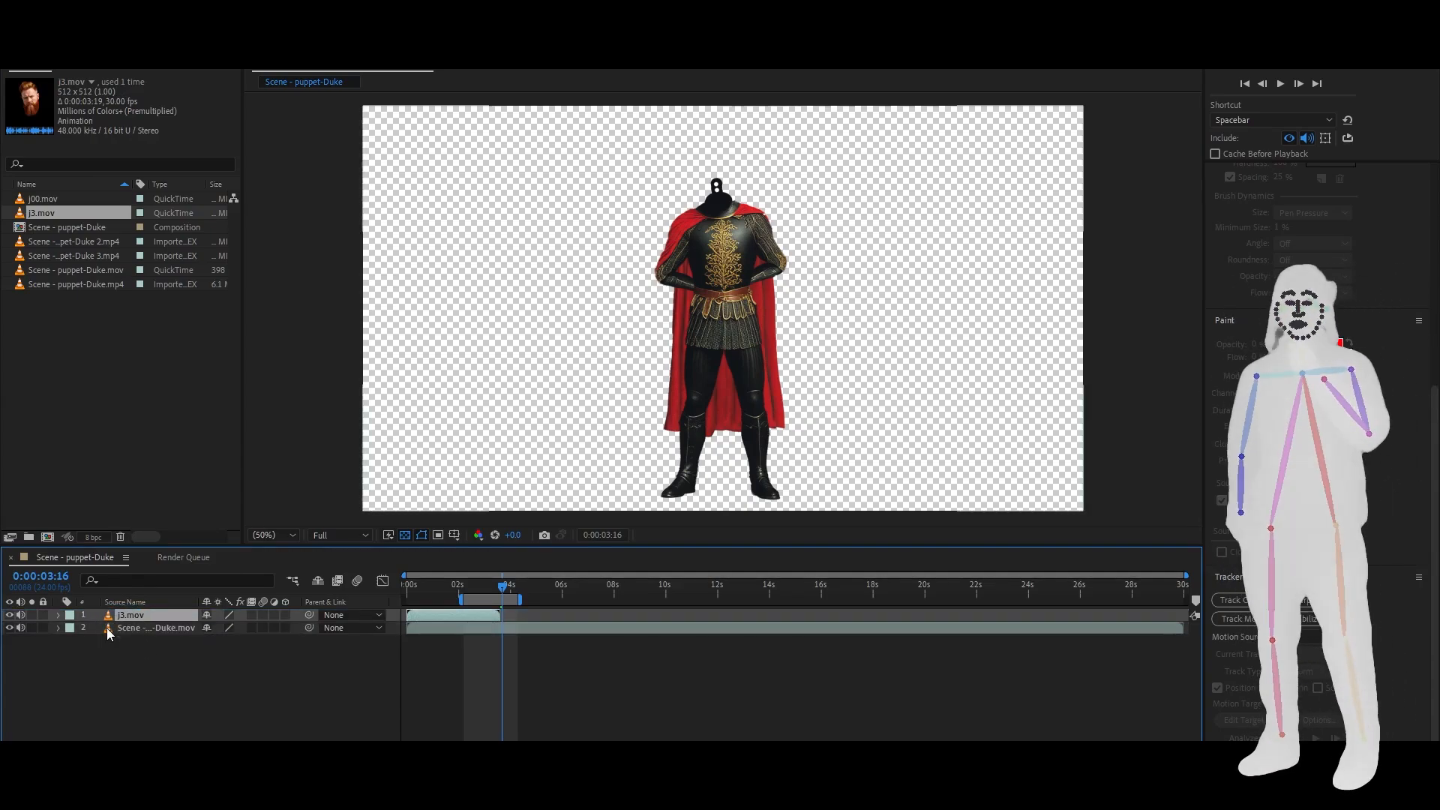
# Shift the j3.mov layer to start at about two seconds and set its scale to 50%
pyautogui.moveTo(419, 617); pyautogui.dragTo(465, 595)
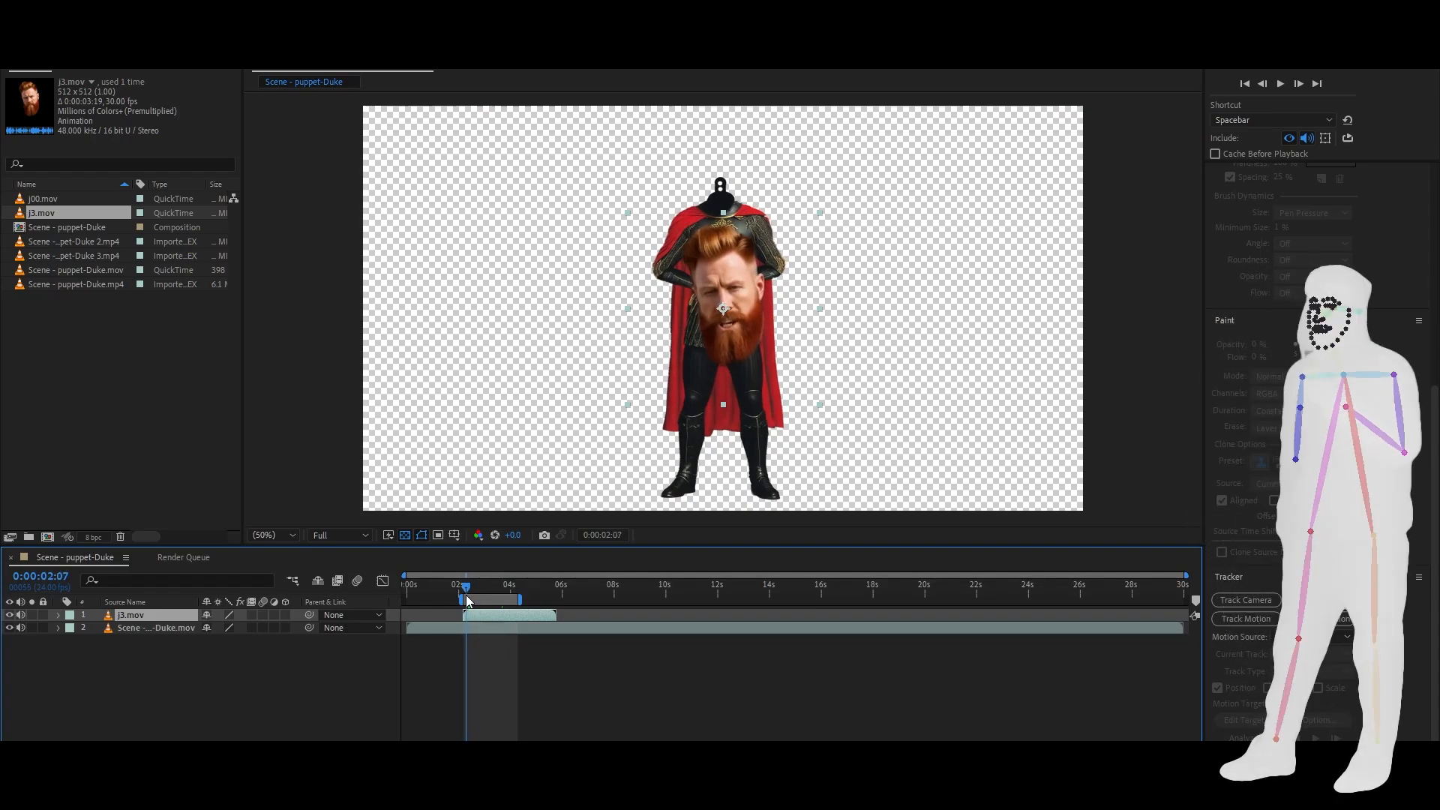
pyautogui.click(59, 615)
pyautogui.click(72, 630)
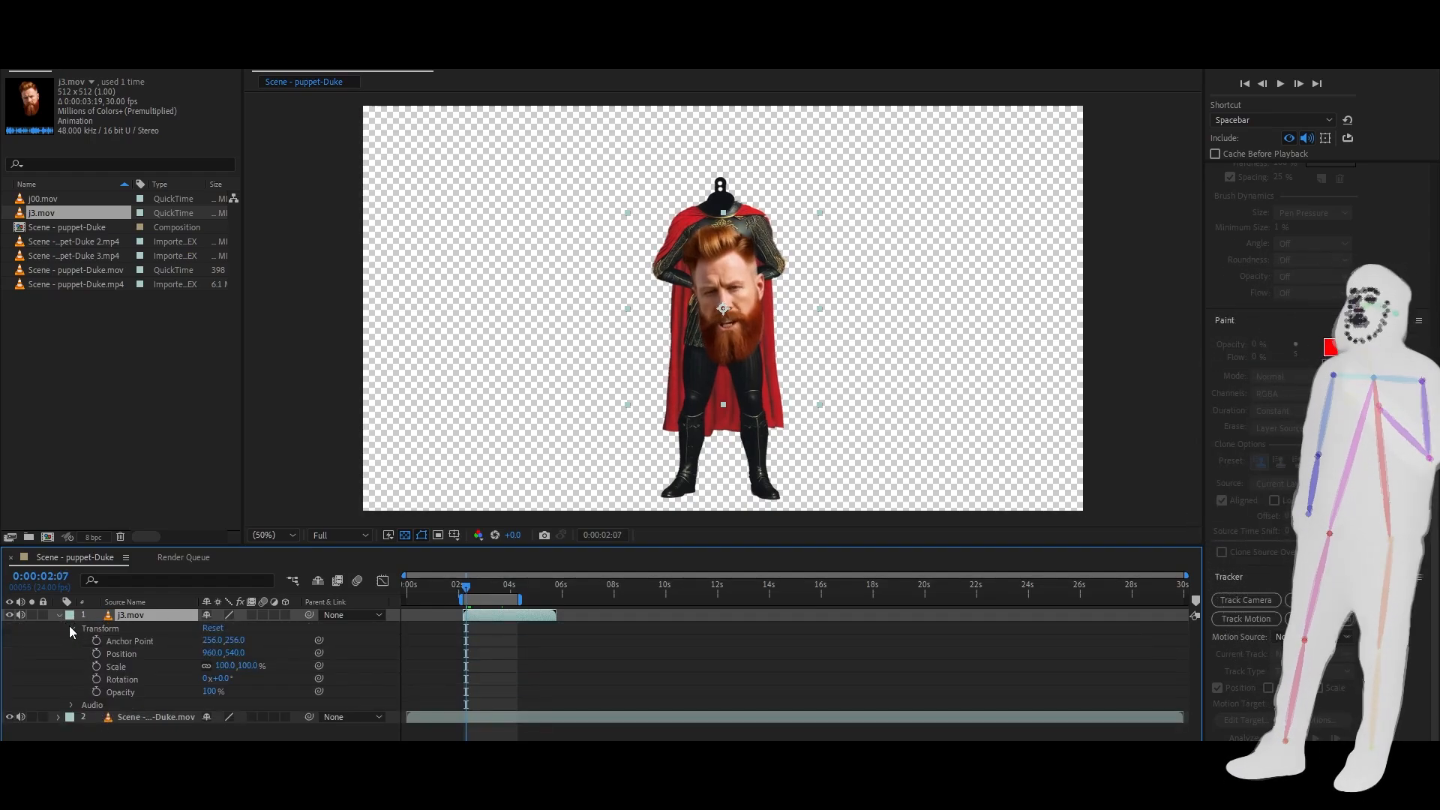
pyautogui.click(227, 667)
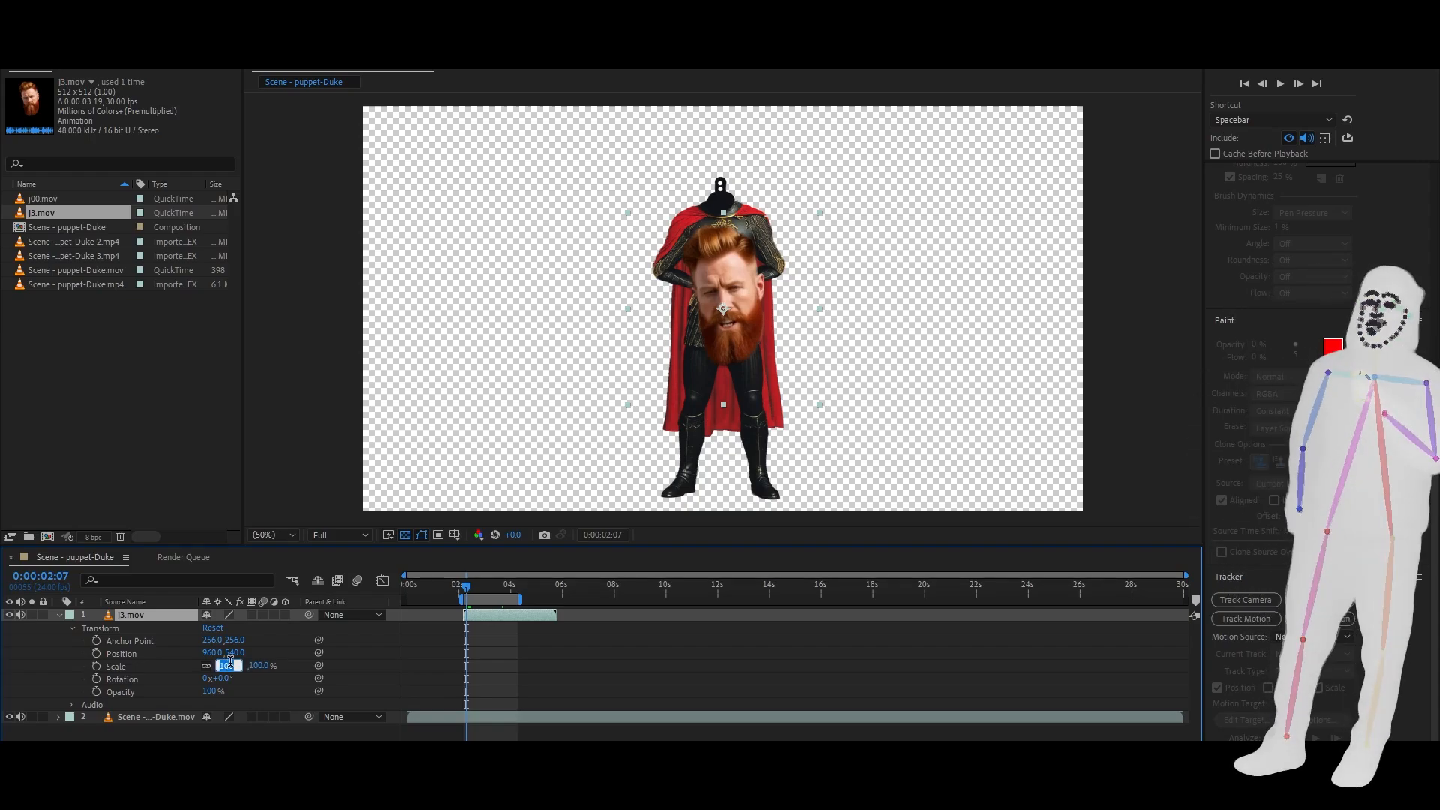
pyautogui.write('50')
pyautogui.press('Return')
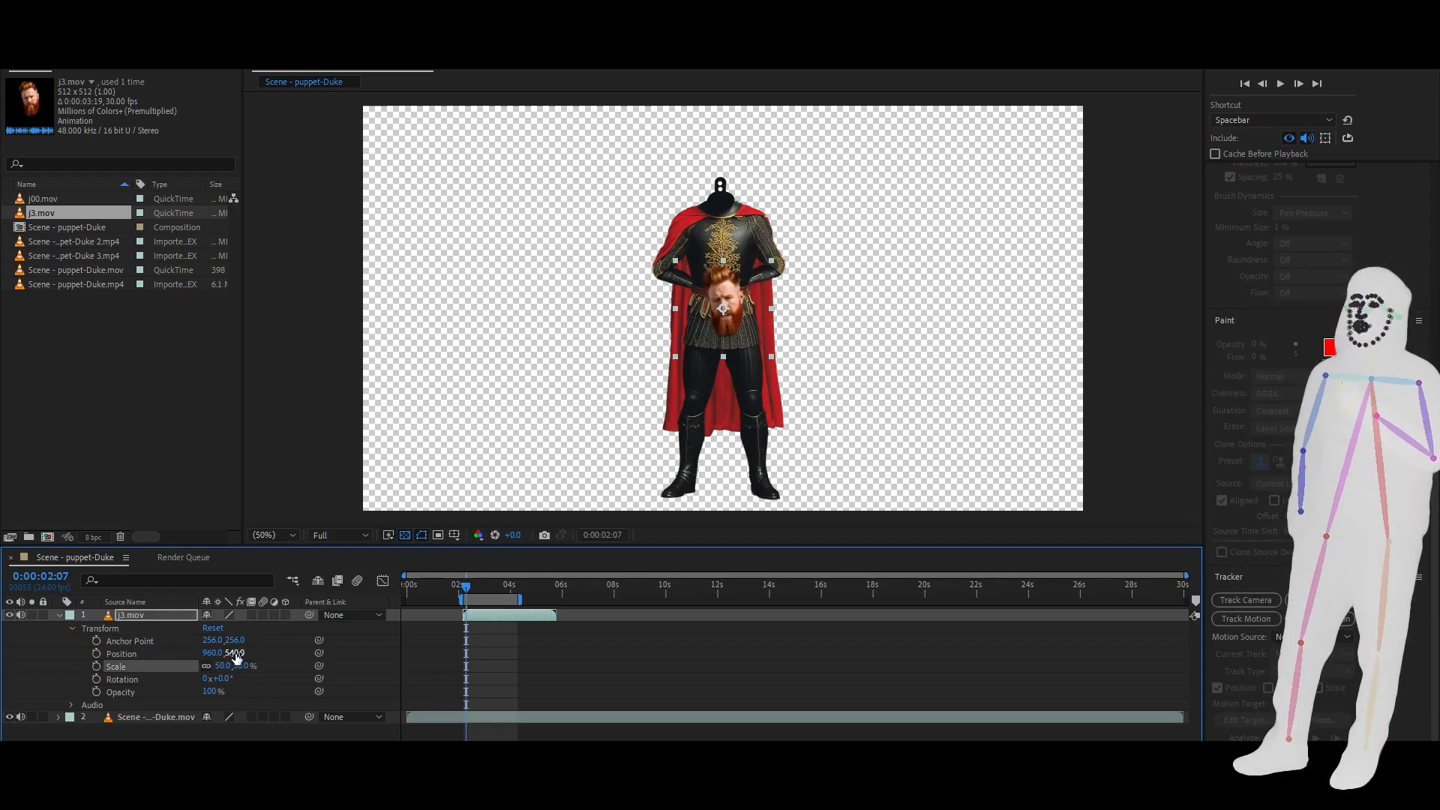
# Set the j3.mov layer's position to 944, 230 to place the head on the puppet's neck
pyautogui.moveTo(235, 654); pyautogui.dragTo(4, 654)
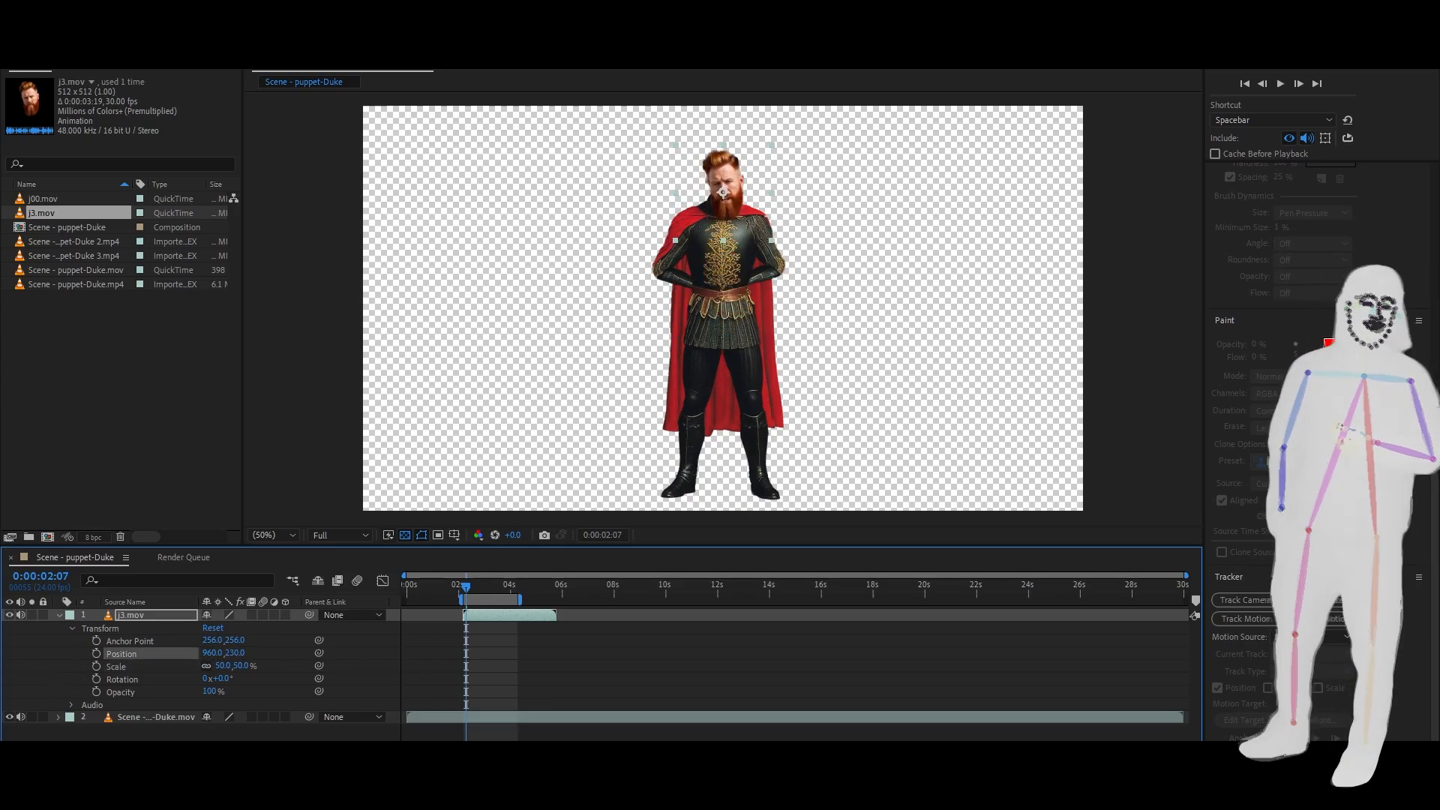
pyautogui.moveTo(209, 653); pyautogui.dragTo(196, 653)
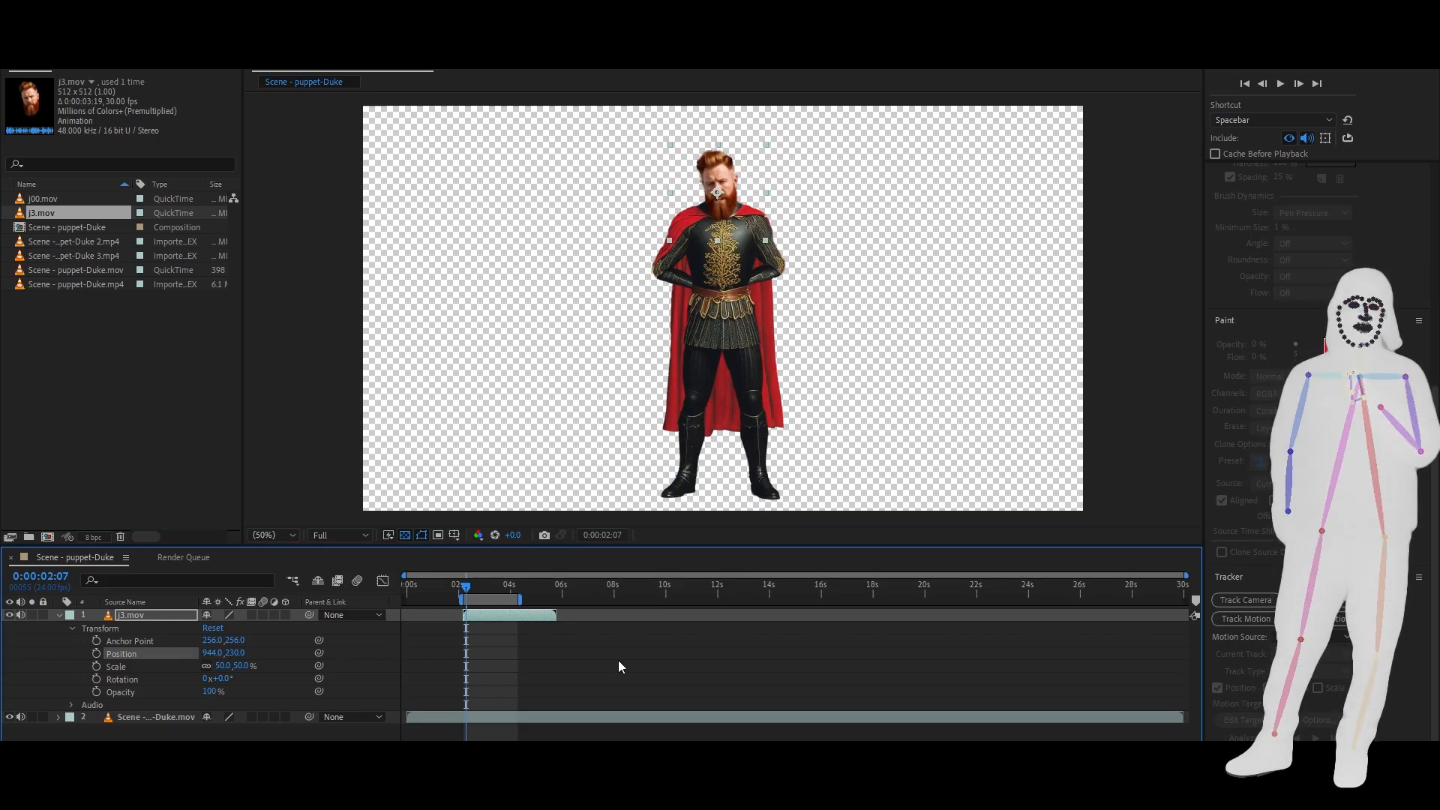
# Start Track Motion on the Scene - puppet-Duke.mov layer and place Track Point 1 on the lower white dot above the neck
pyautogui.rightClick(120, 717)
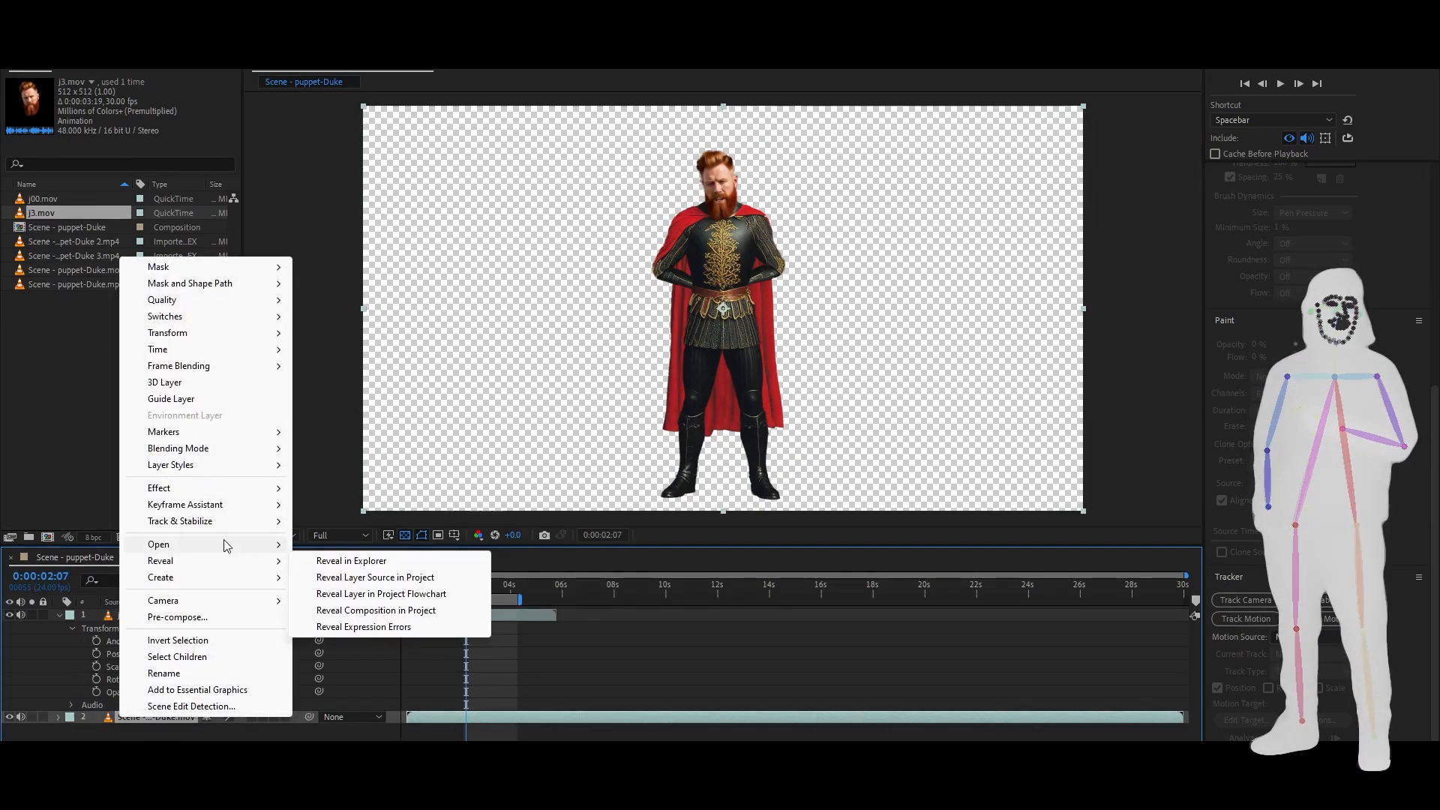
pyautogui.moveTo(225, 531)
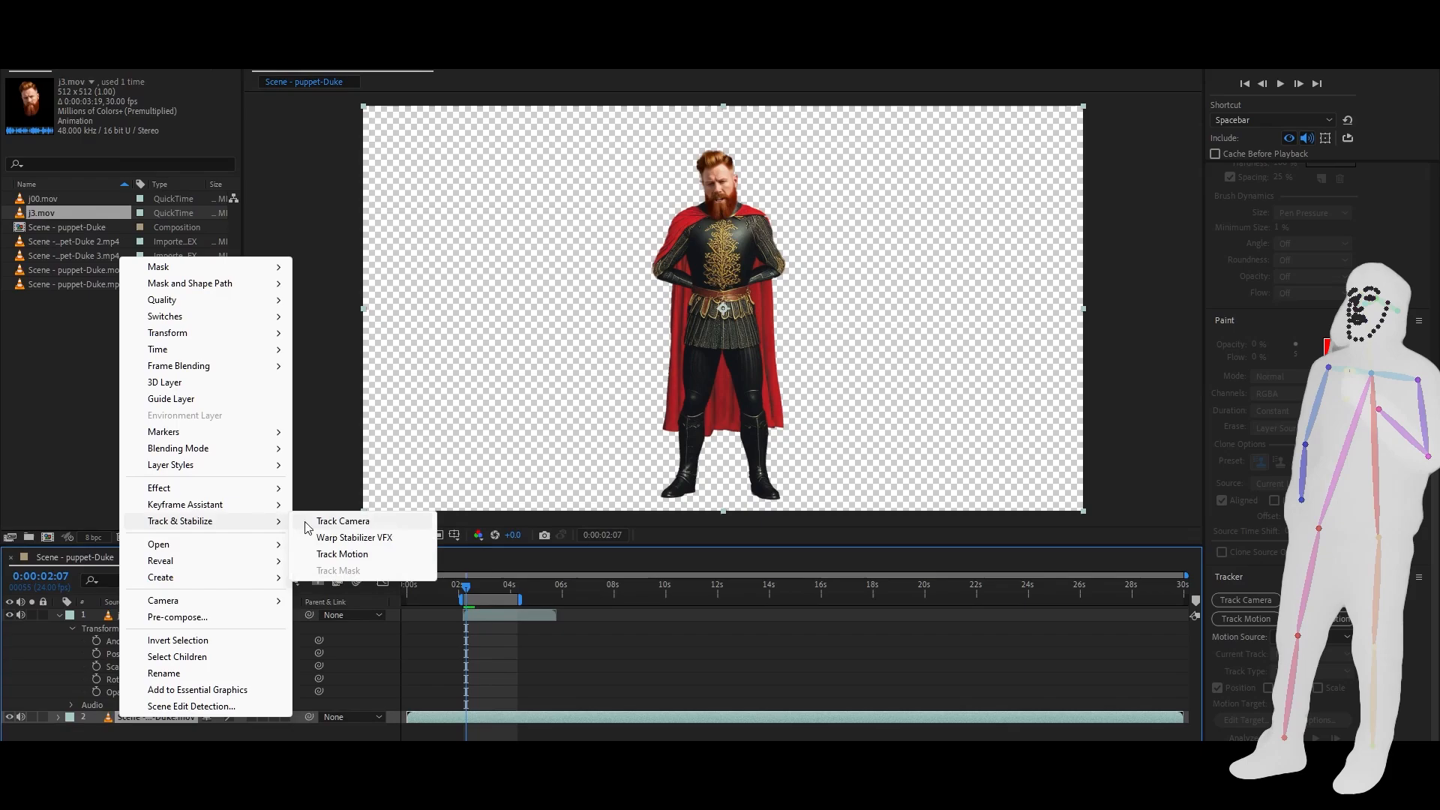
pyautogui.click(354, 554)
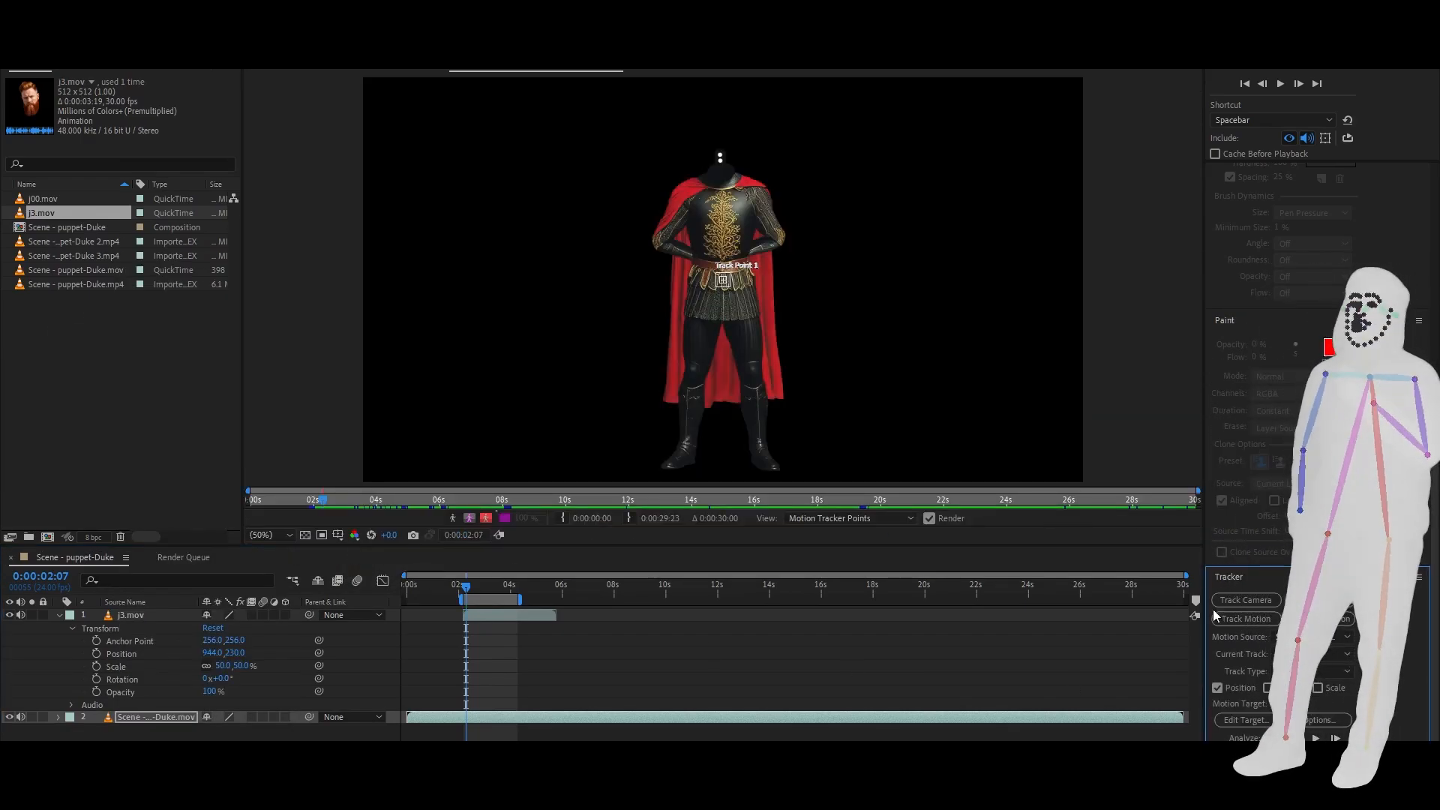
pyautogui.press('space')
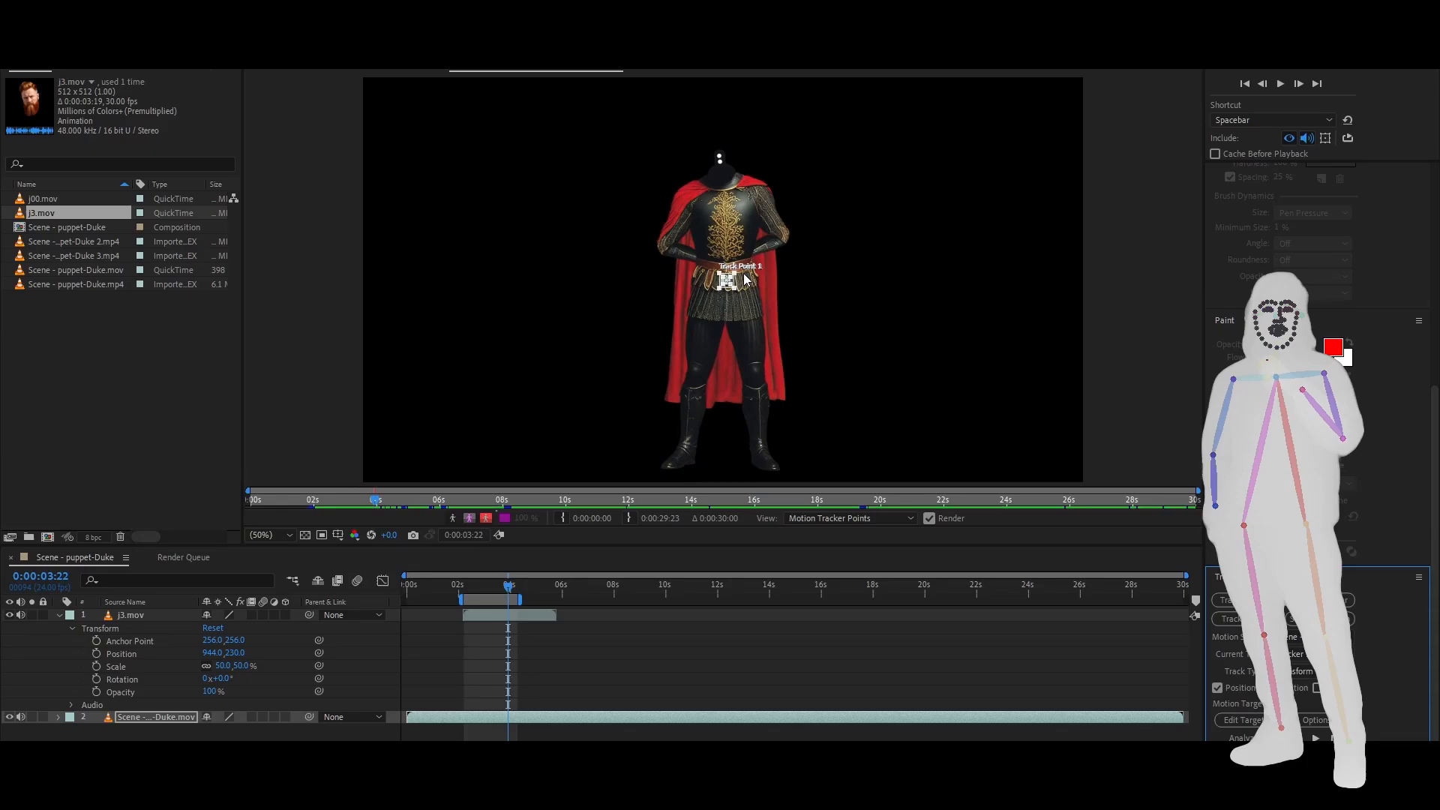
pyautogui.press('space')
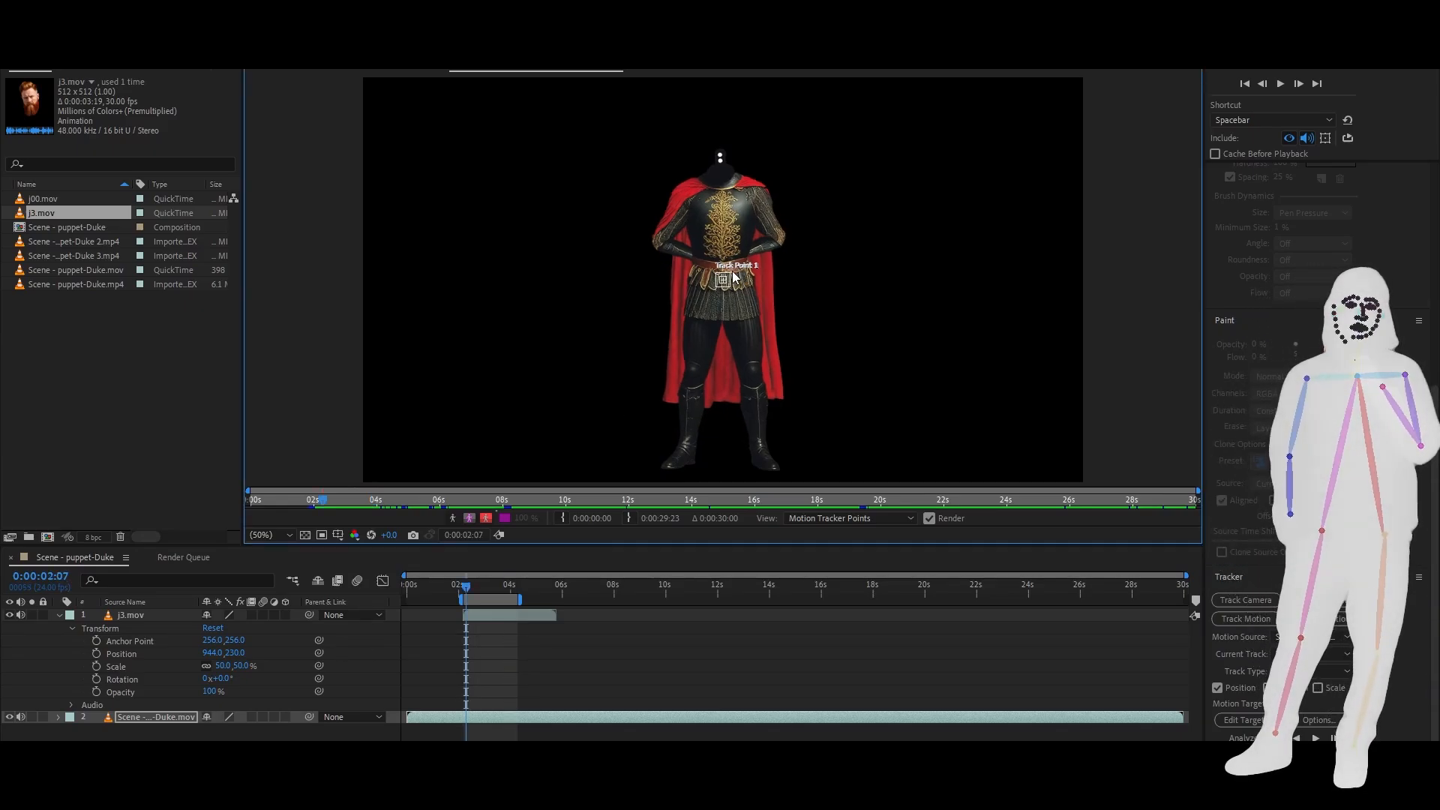
pyautogui.scroll(4, 732, 275)
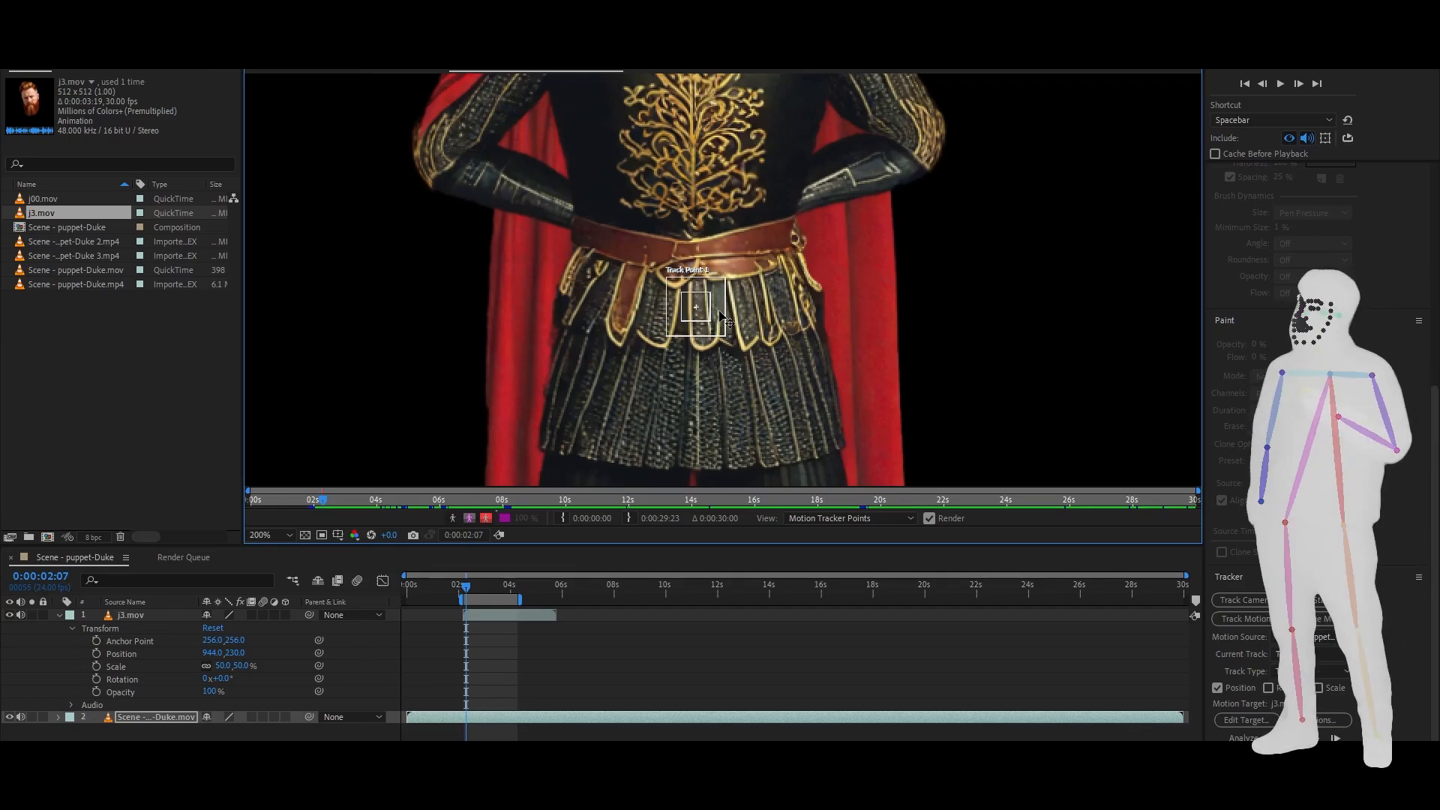
pyautogui.moveTo(721, 316)
pyautogui.mouseDown()
pyautogui.moveTo(712, 133)
pyautogui.moveTo(713, 171)
pyautogui.mouseUp()
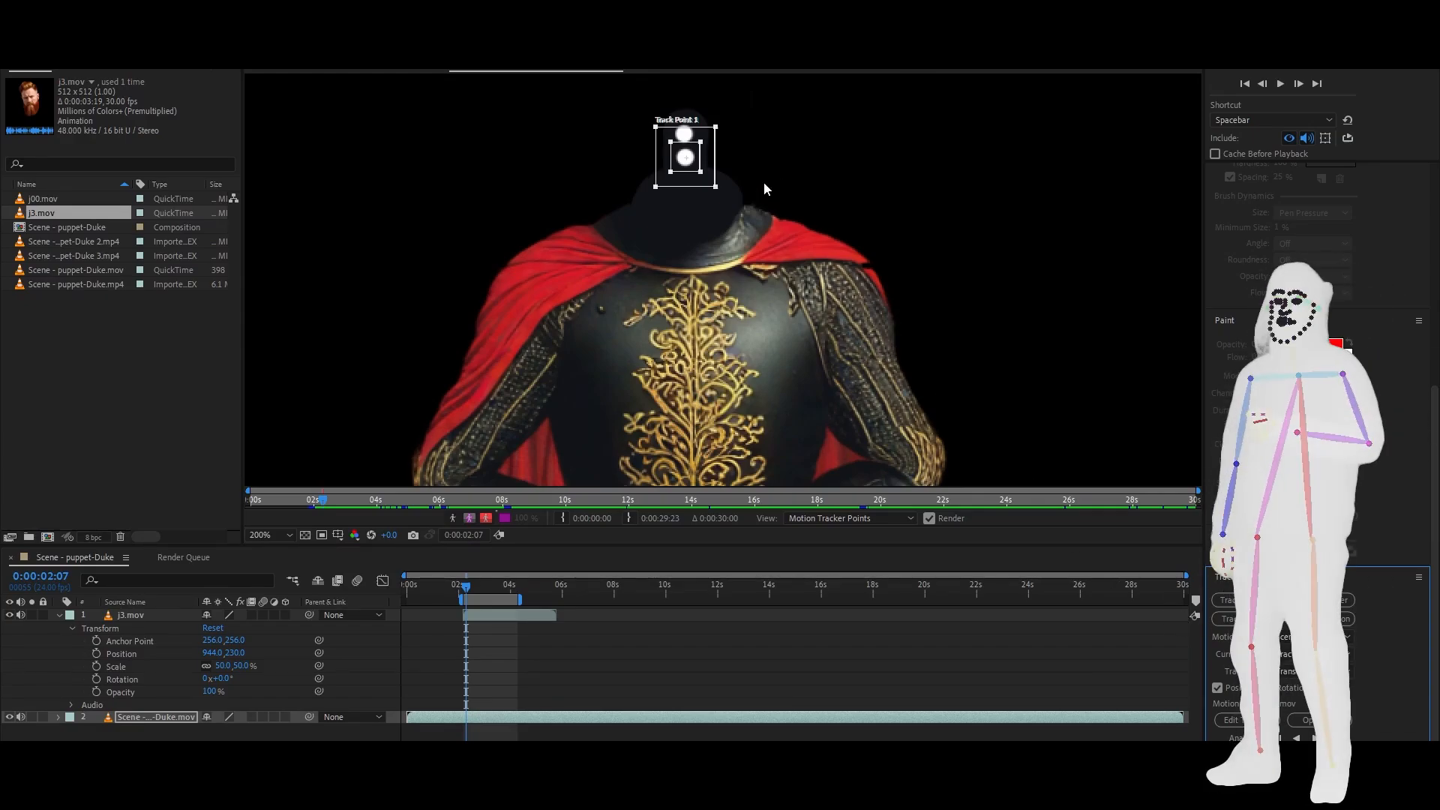
pyautogui.scroll(-3, 763, 182)
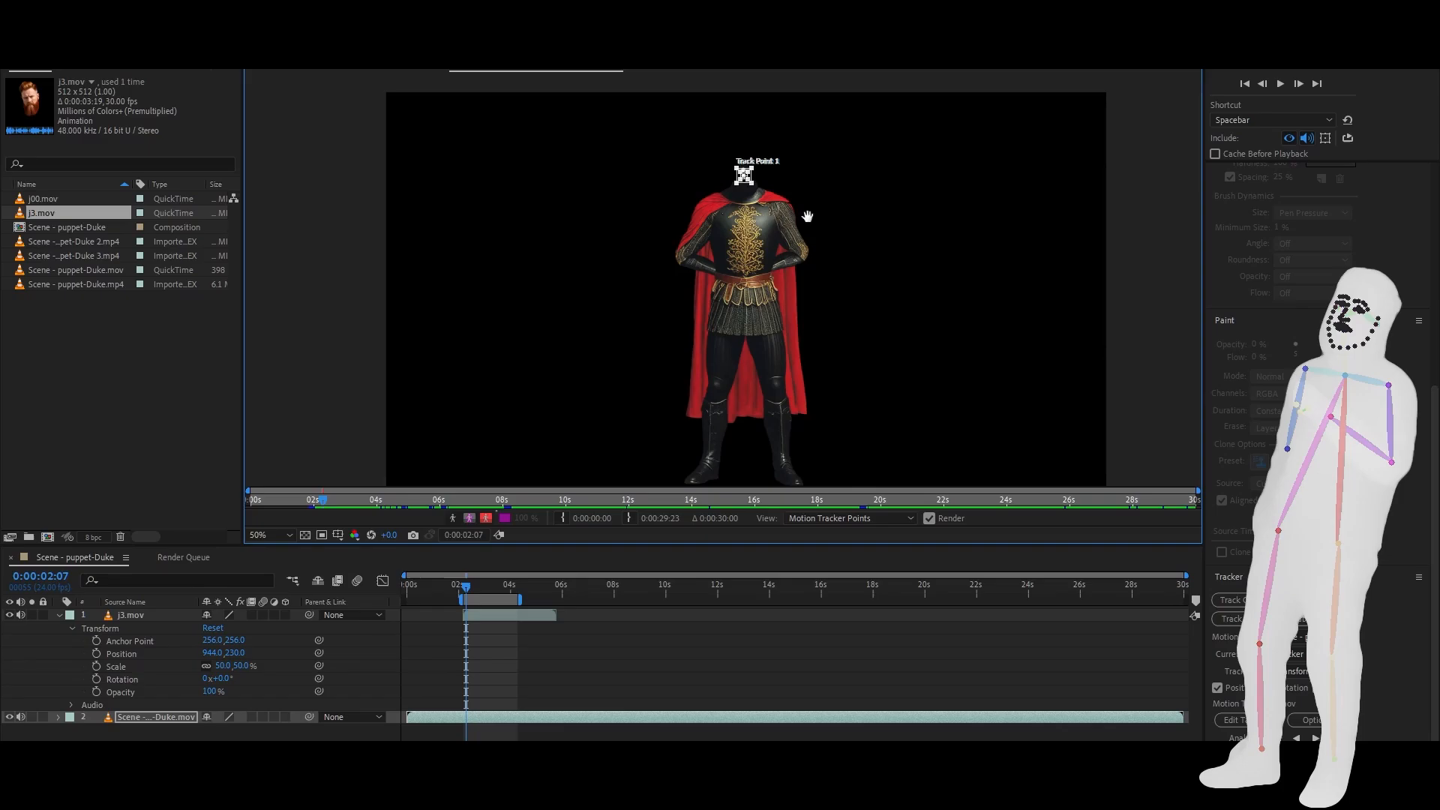
pyautogui.moveTo(893, 335); pyautogui.dragTo(862, 299)
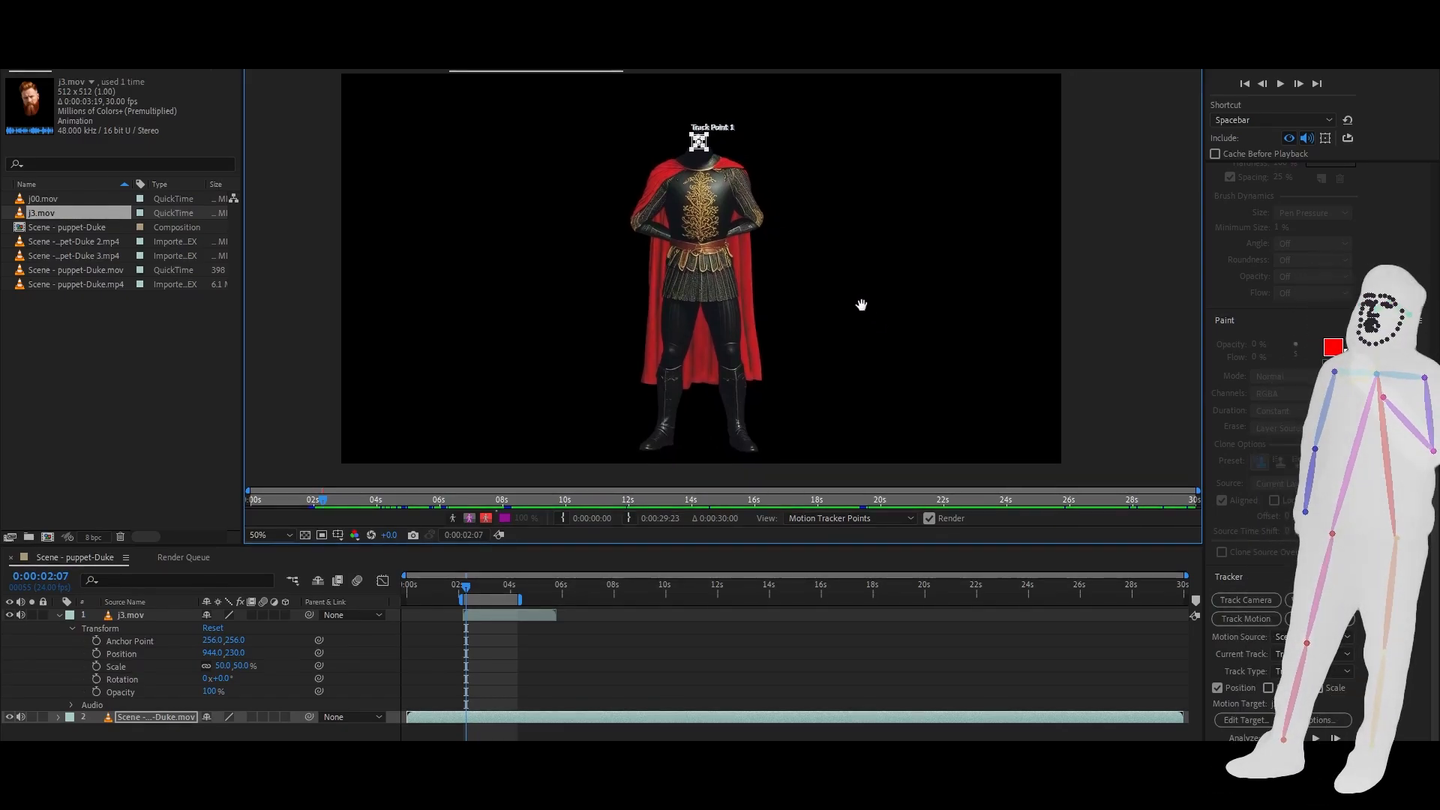
# Analyze the neck track point forward, starting again from 0:00:01:22 and running to about 0:00:05:15
pyautogui.click(1317, 739)
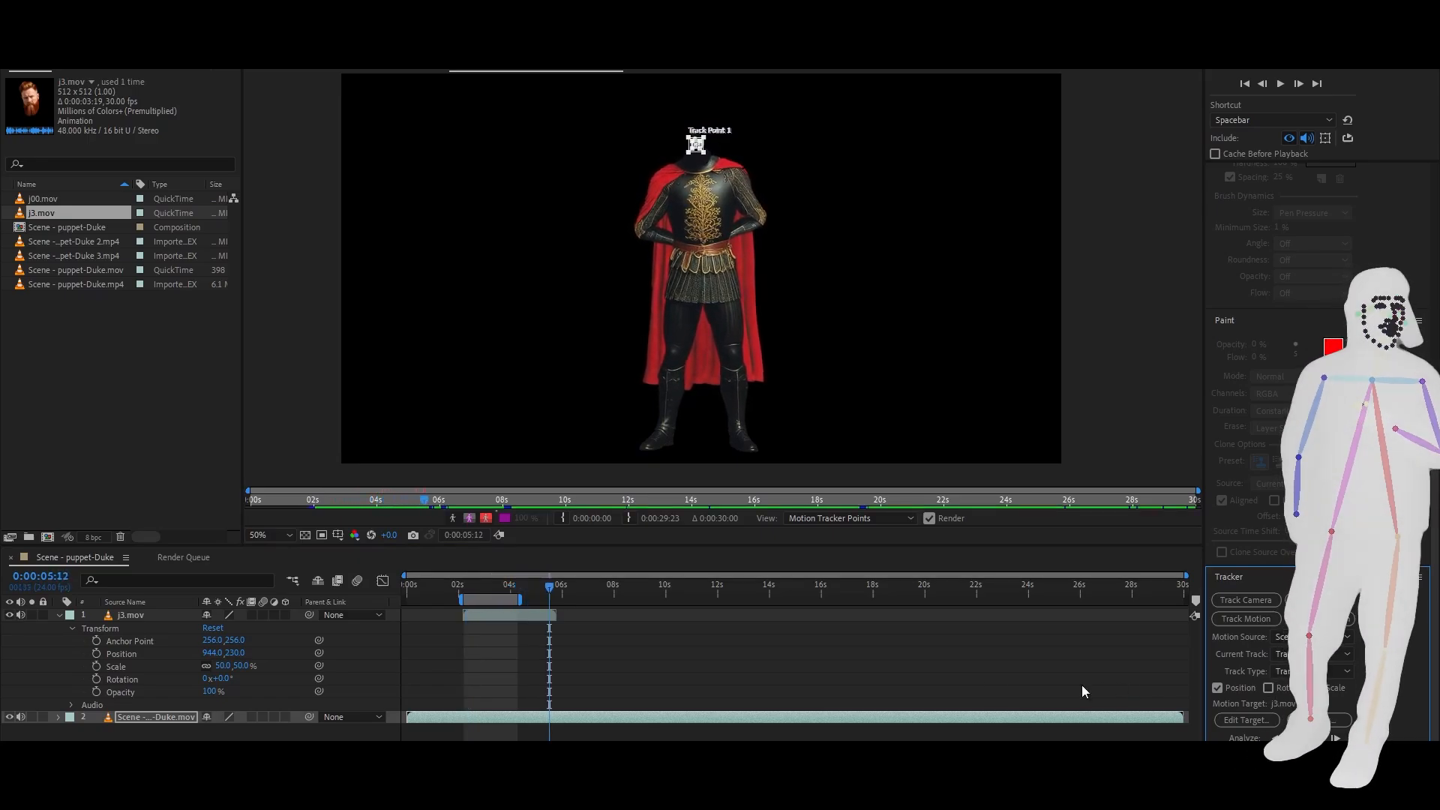
pyautogui.click(454, 592)
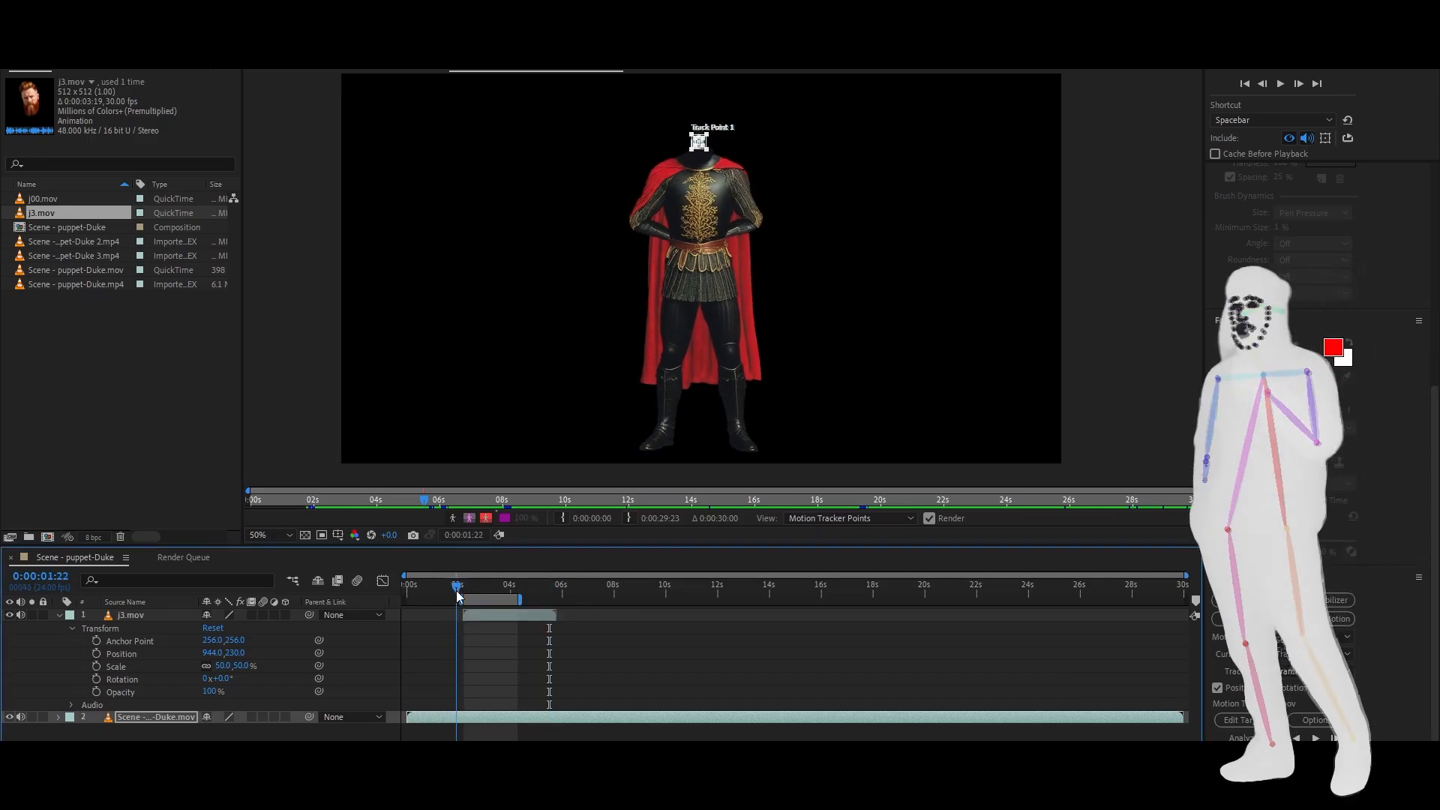
pyautogui.click(1315, 739)
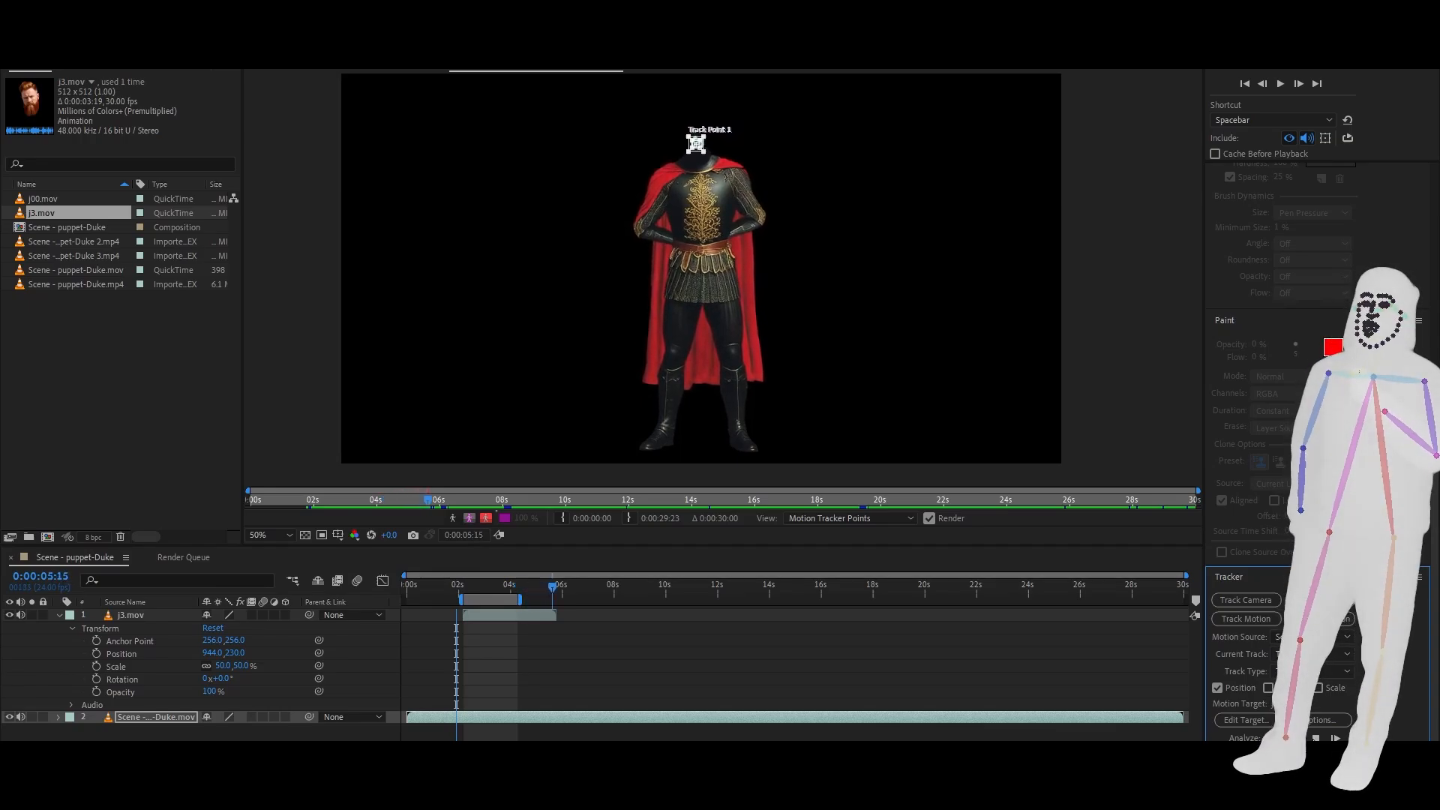
# Return to 0:00:02:06, apply the motion track to the j3.mov layer, and preview the head following the body
pyautogui.click(469, 590)
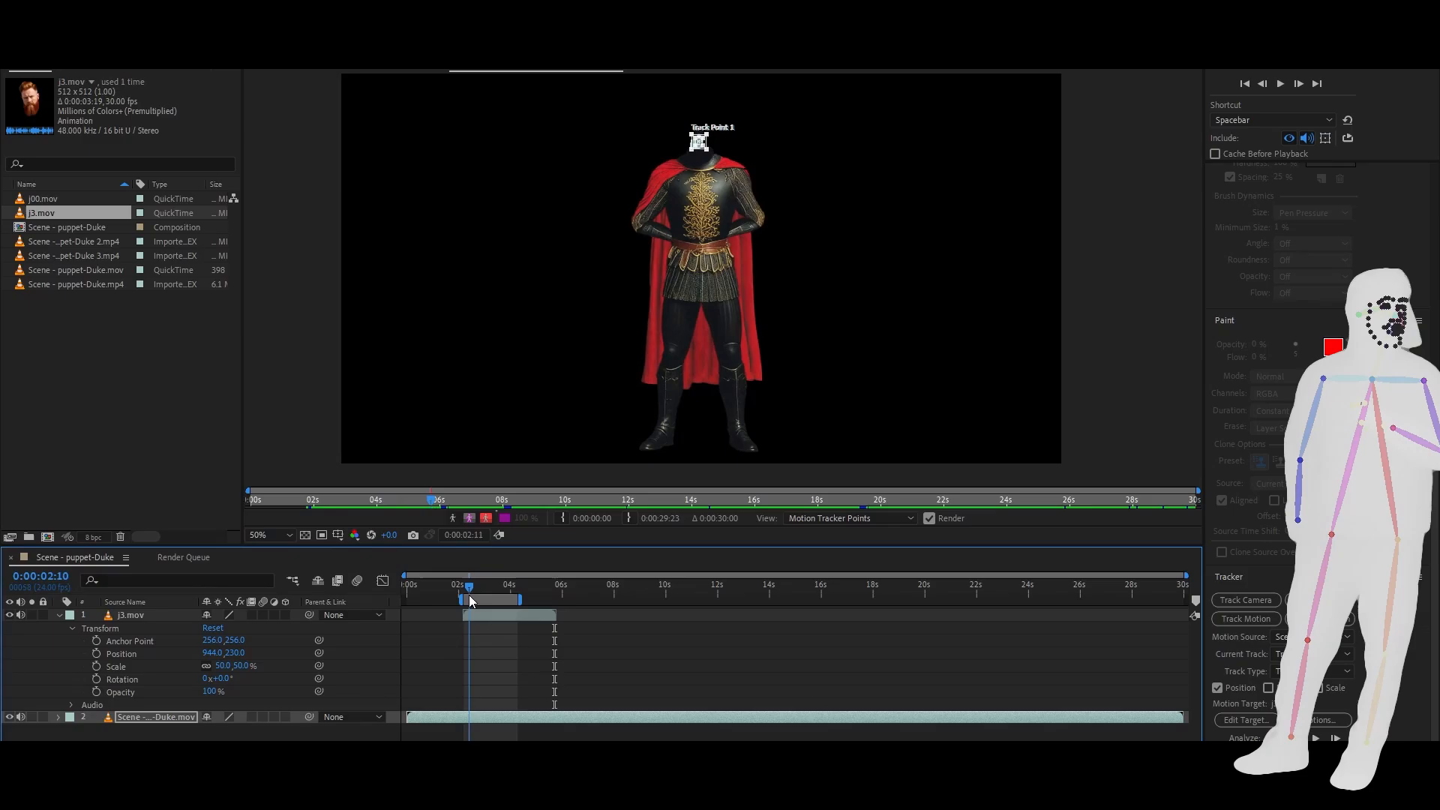
pyautogui.moveTo(470, 596); pyautogui.dragTo(465, 610)
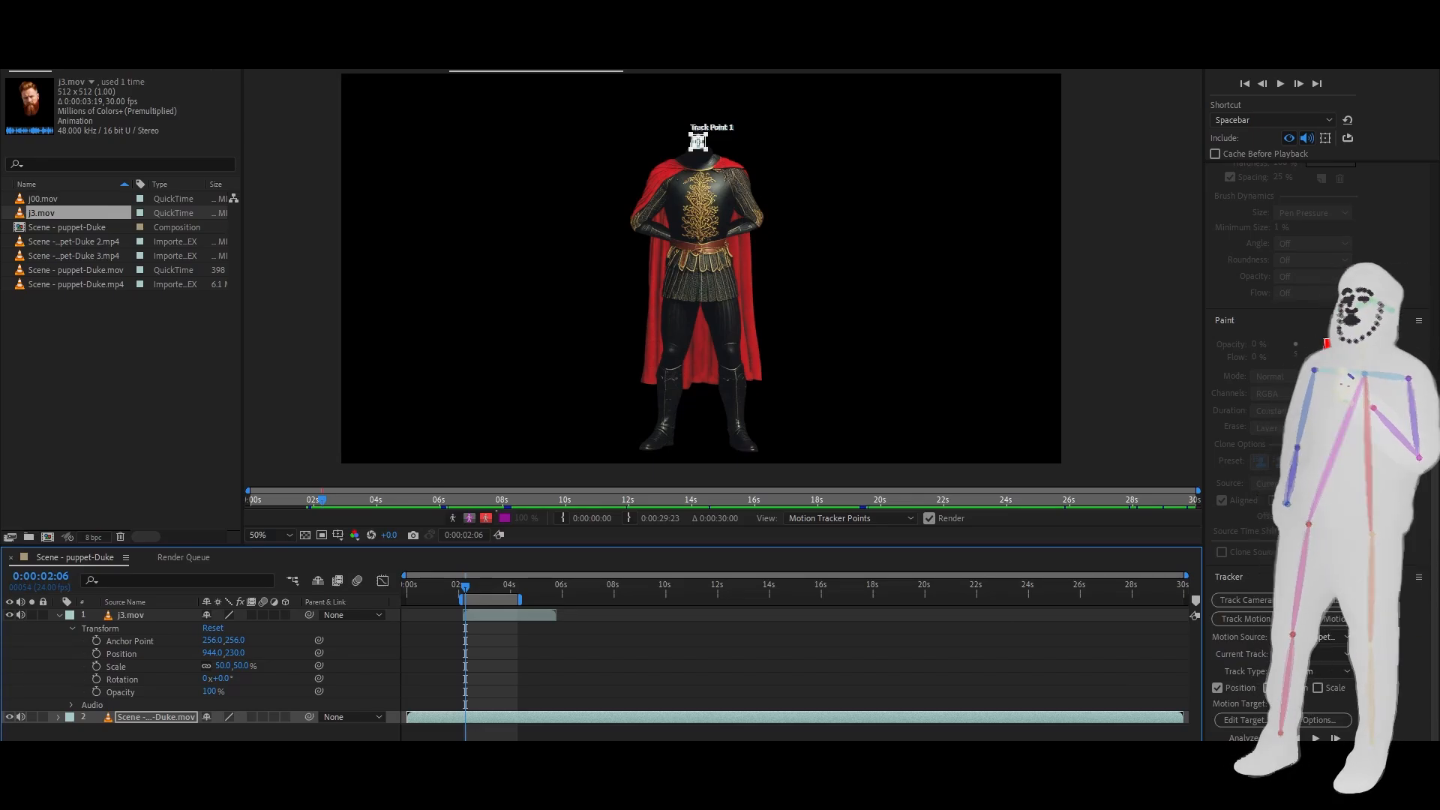
pyautogui.click(1316, 738)
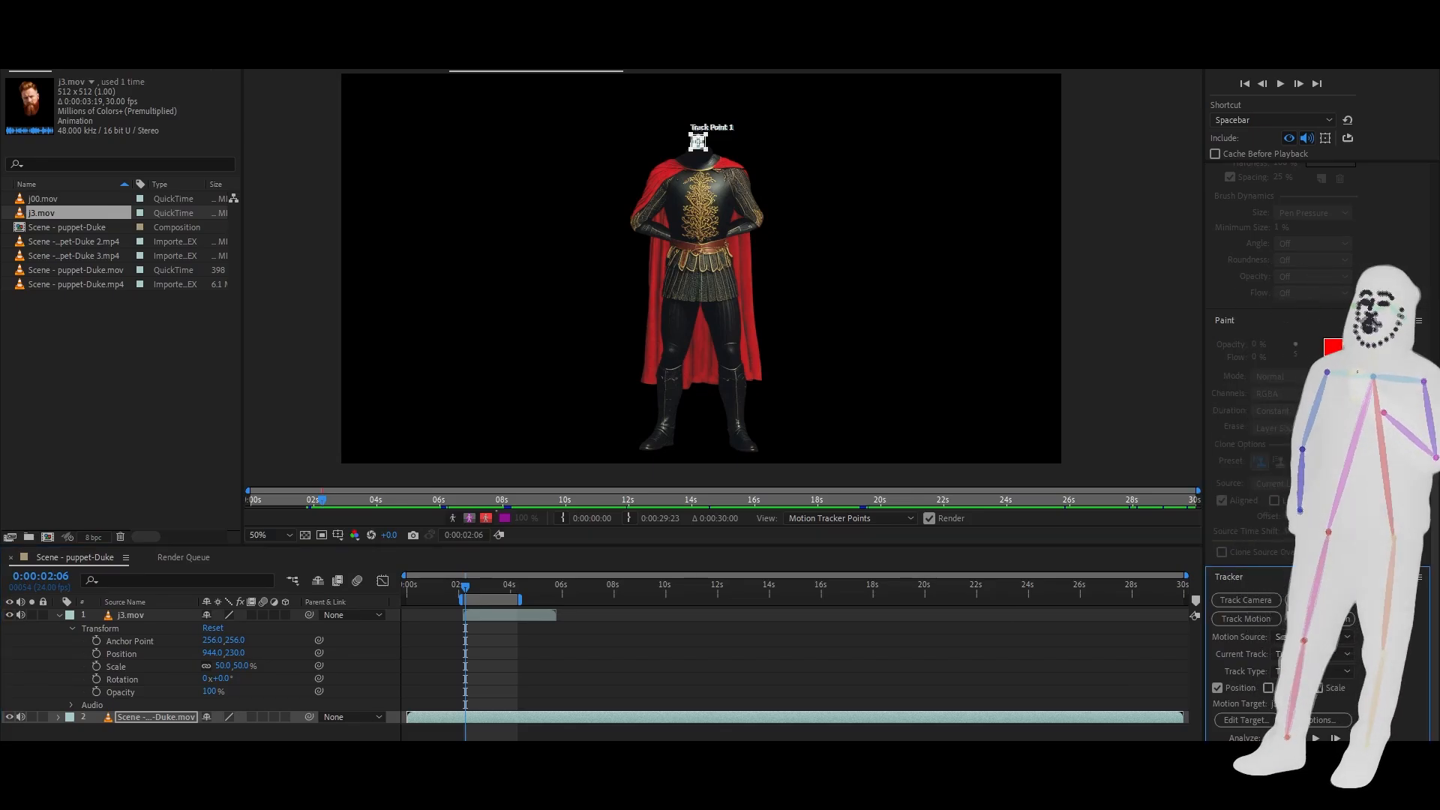
pyautogui.click(1321, 756)
pyautogui.click(699, 428)
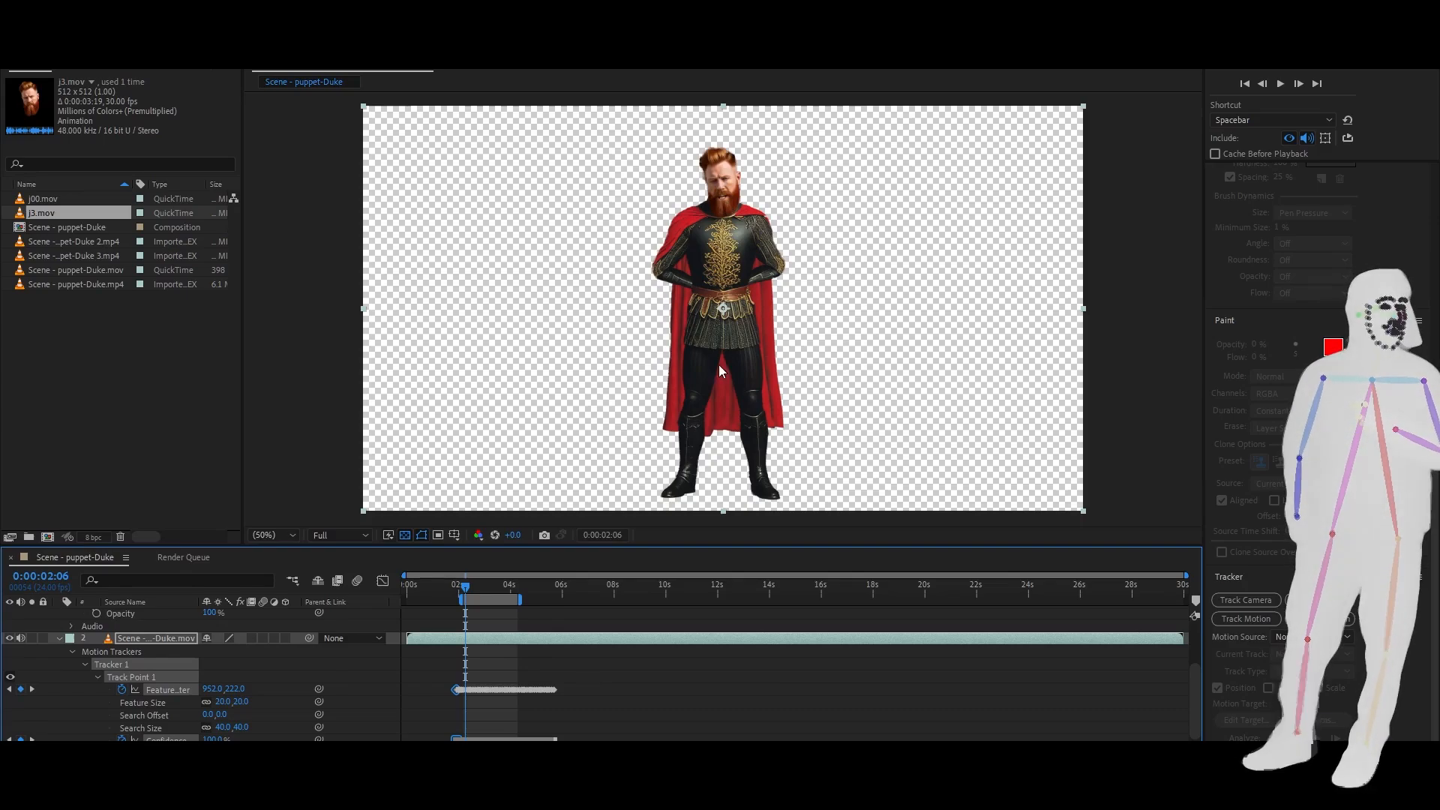
pyautogui.press('space')
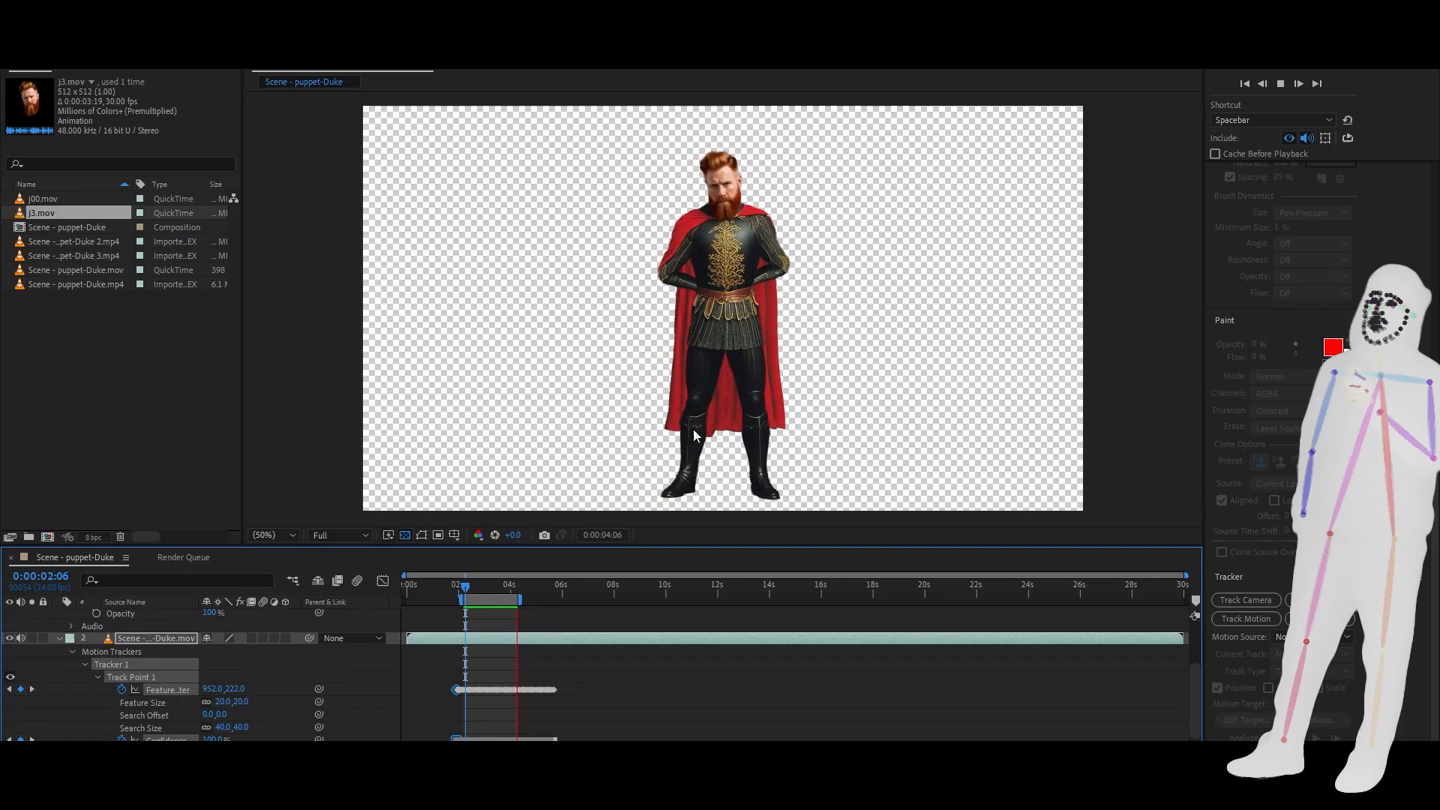
pyautogui.press('space')
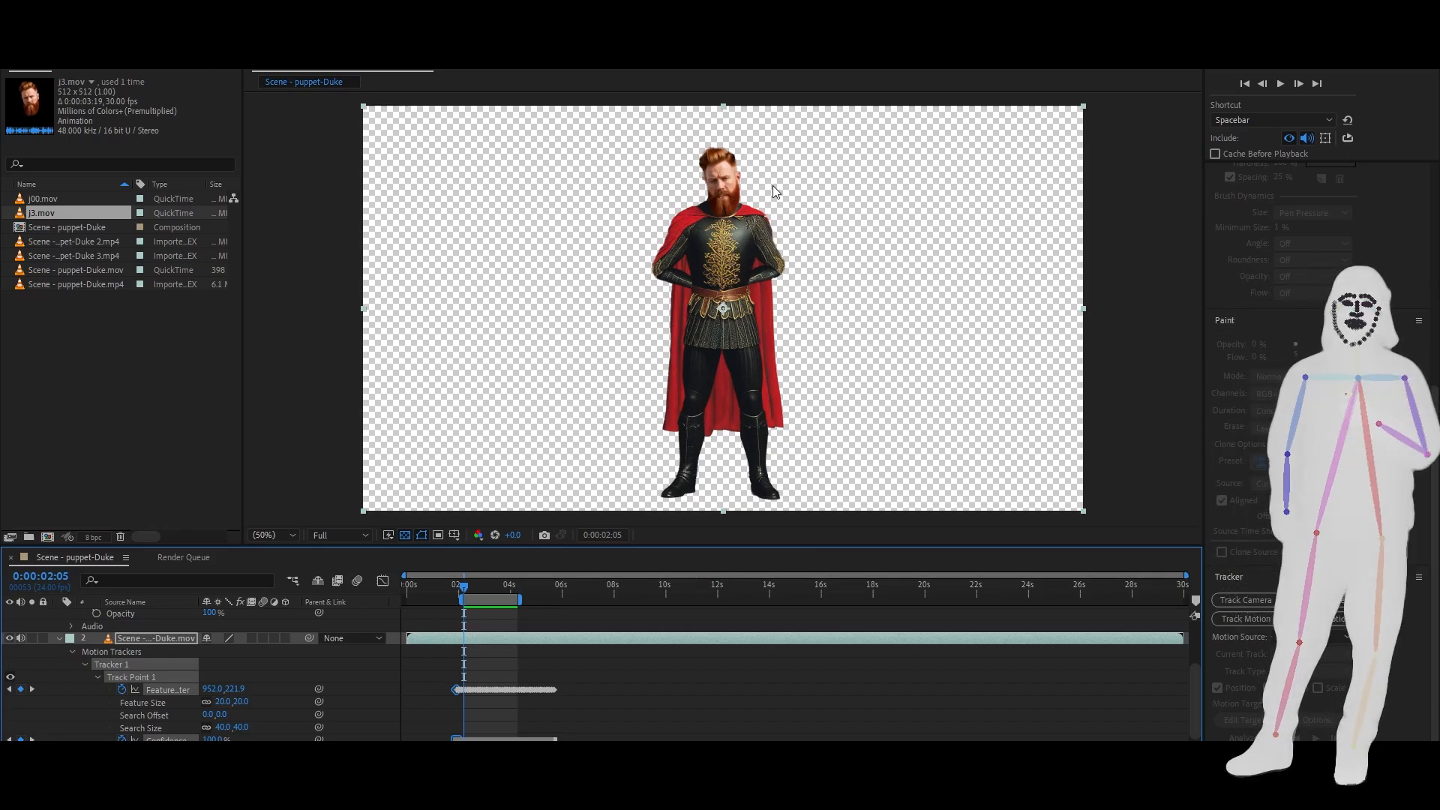
# Save the current project and create a new empty project
pyautogui.hotkey('ctrl', 's')
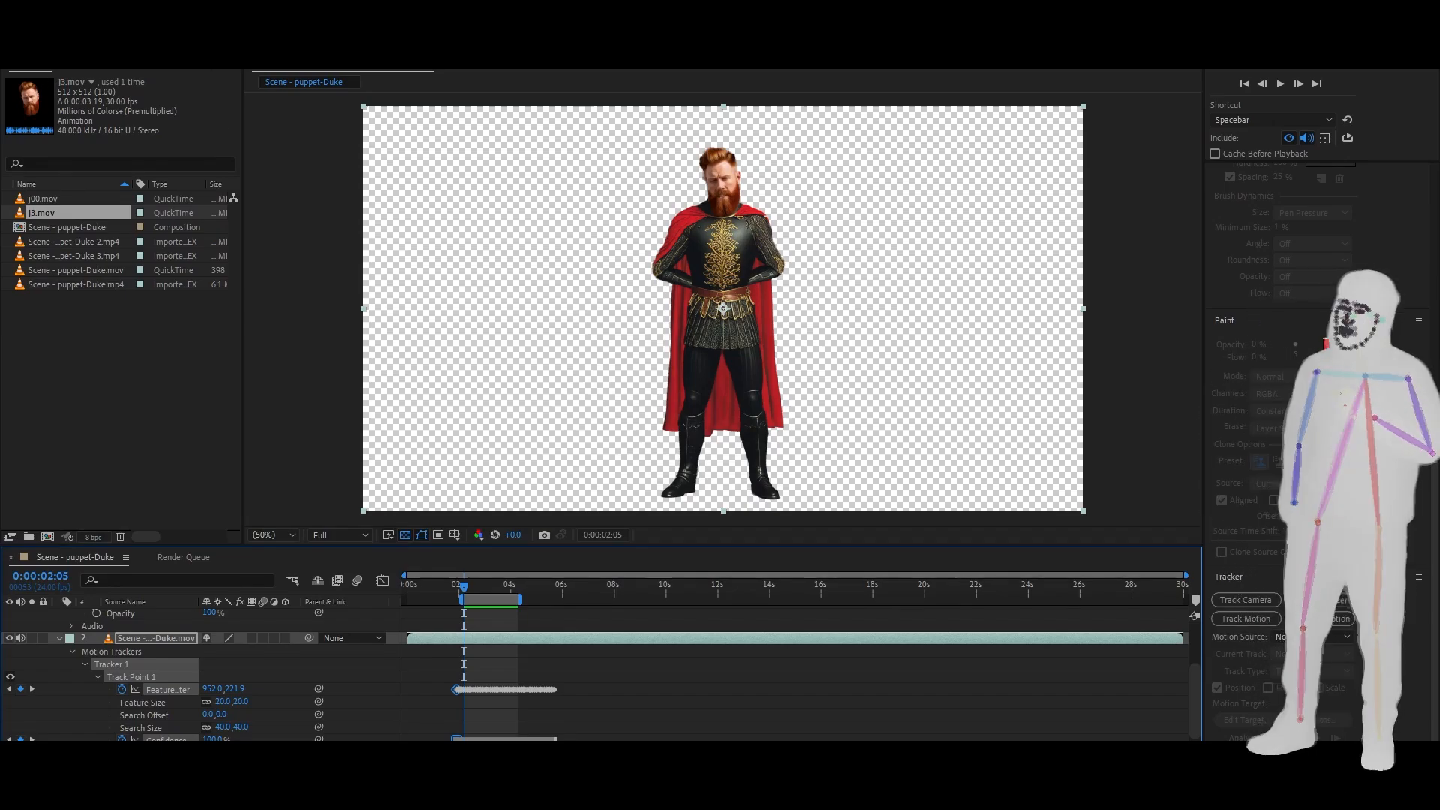
pyautogui.click(12, 24)
pyautogui.moveTo(39, 42)
pyautogui.click(295, 42)
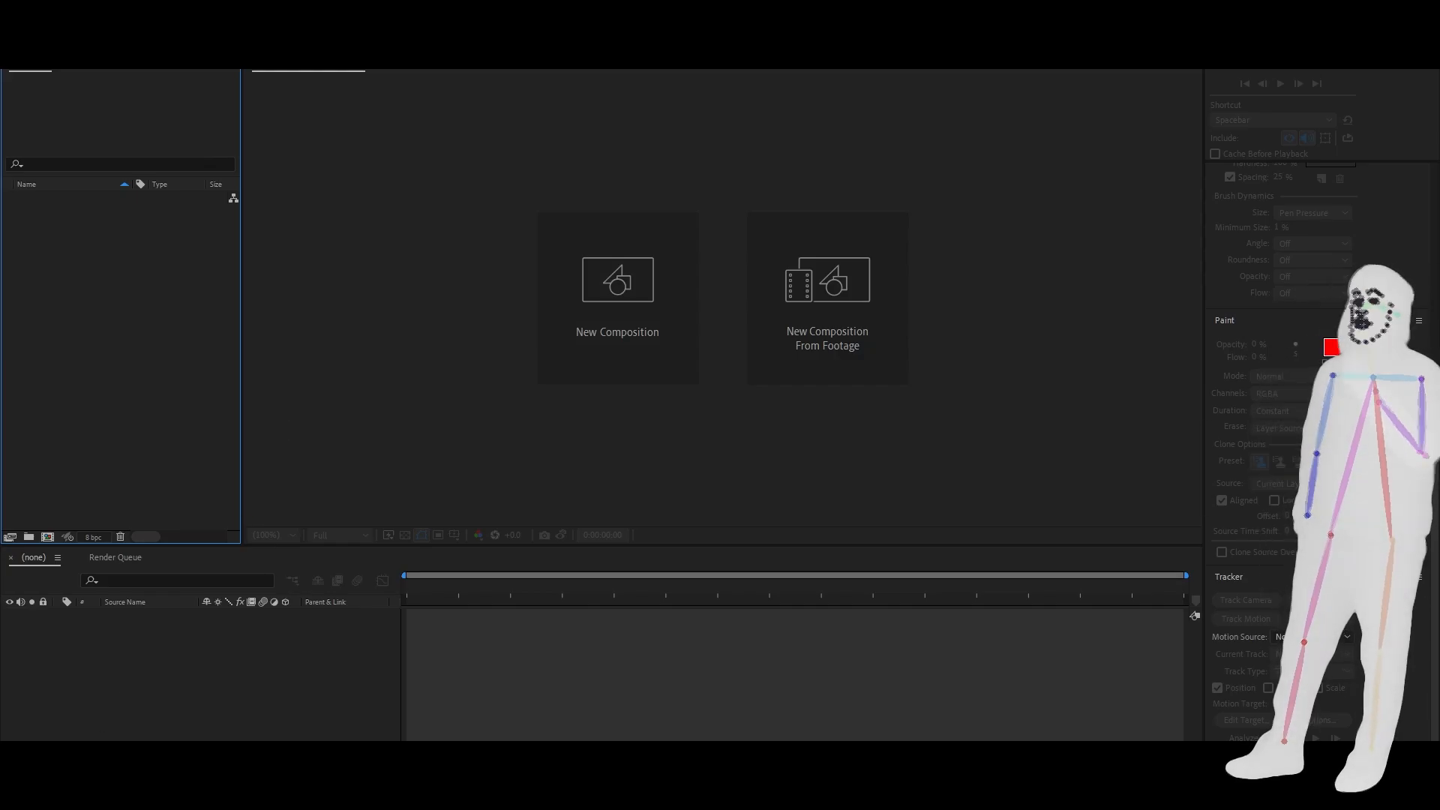
# Switch to Hedra, play the second bearded-head video in My Library, and show its download options
pyautogui.click(787, 795)
pyautogui.moveTo(873, 739)
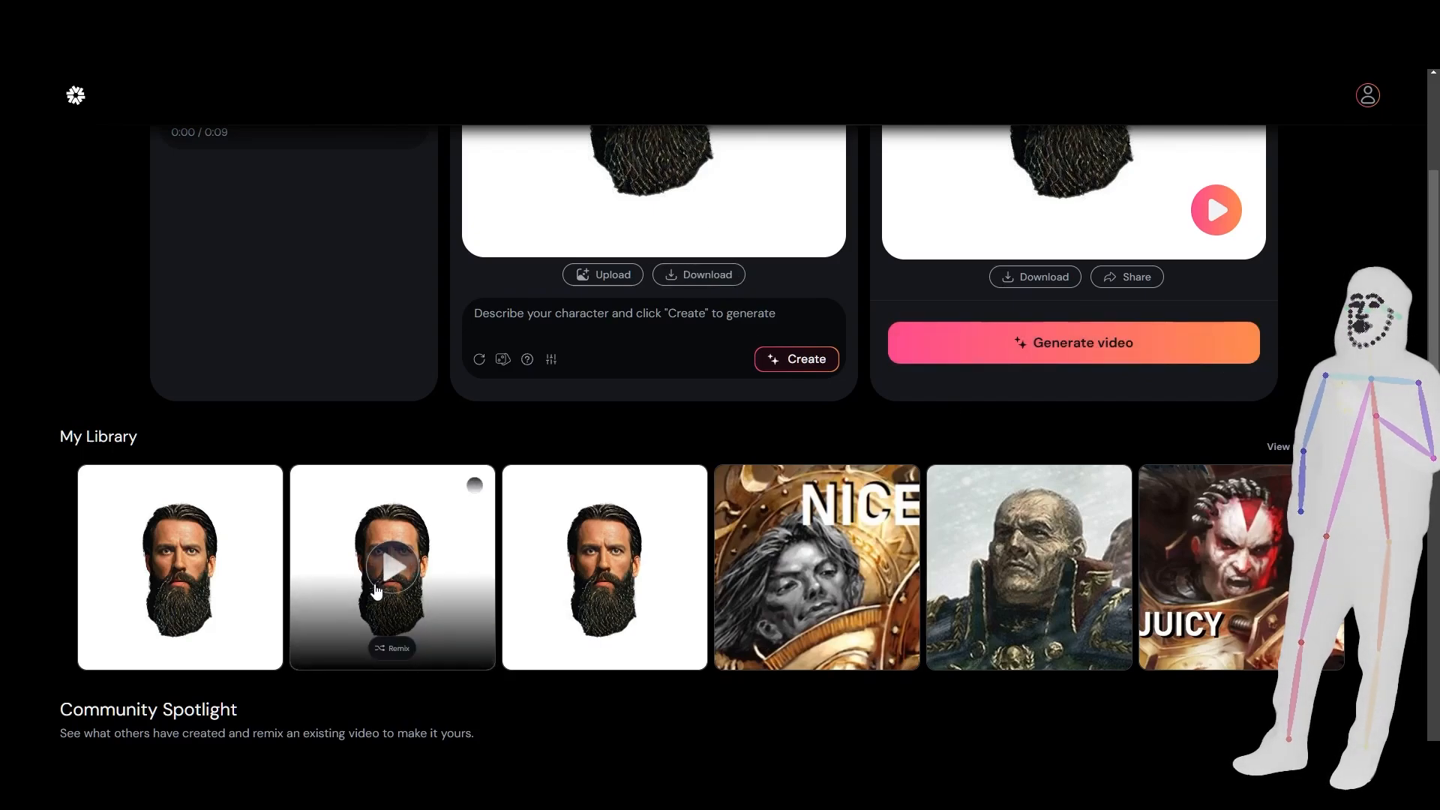
pyautogui.click(376, 590)
pyautogui.scroll(-2, 458, 587)
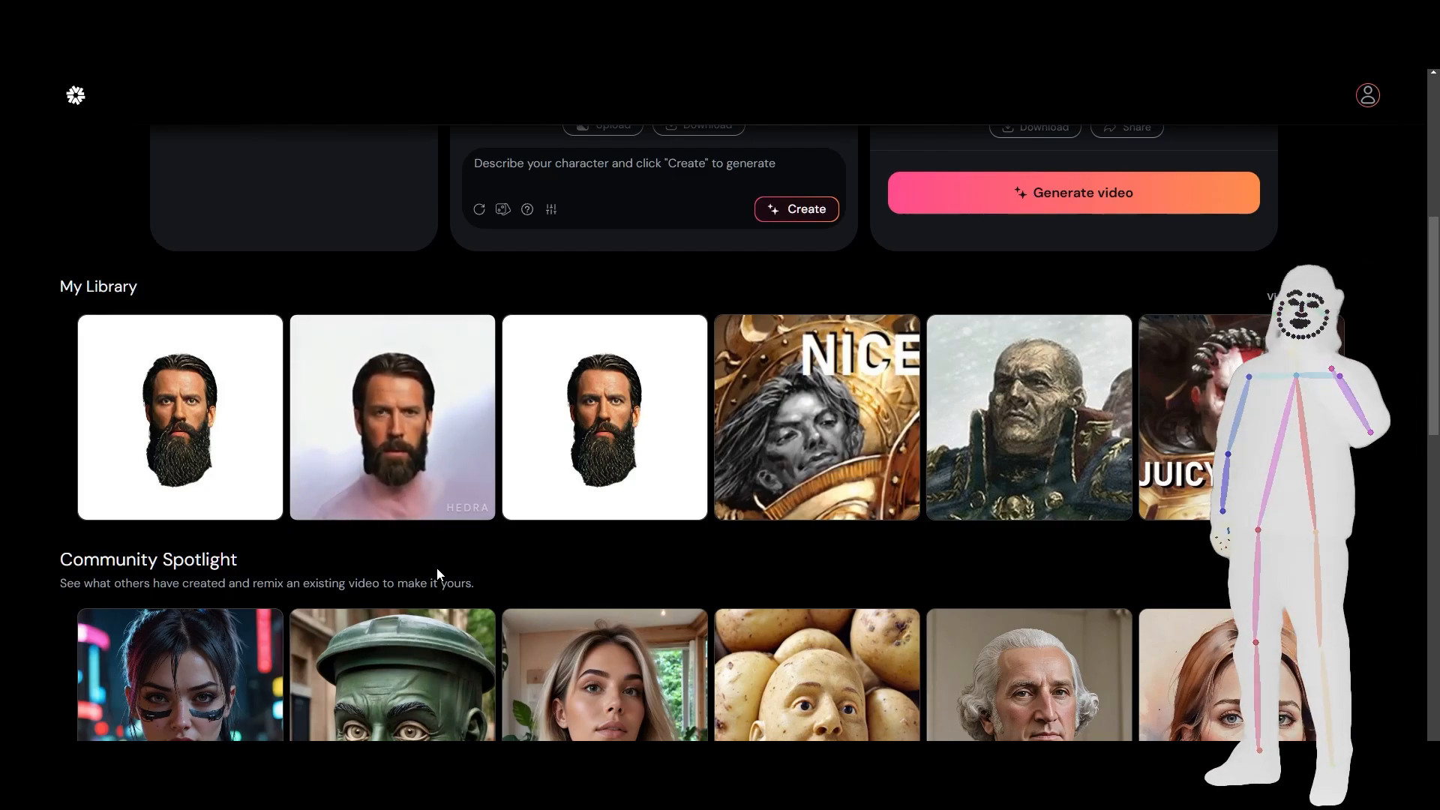
pyautogui.moveTo(407, 484)
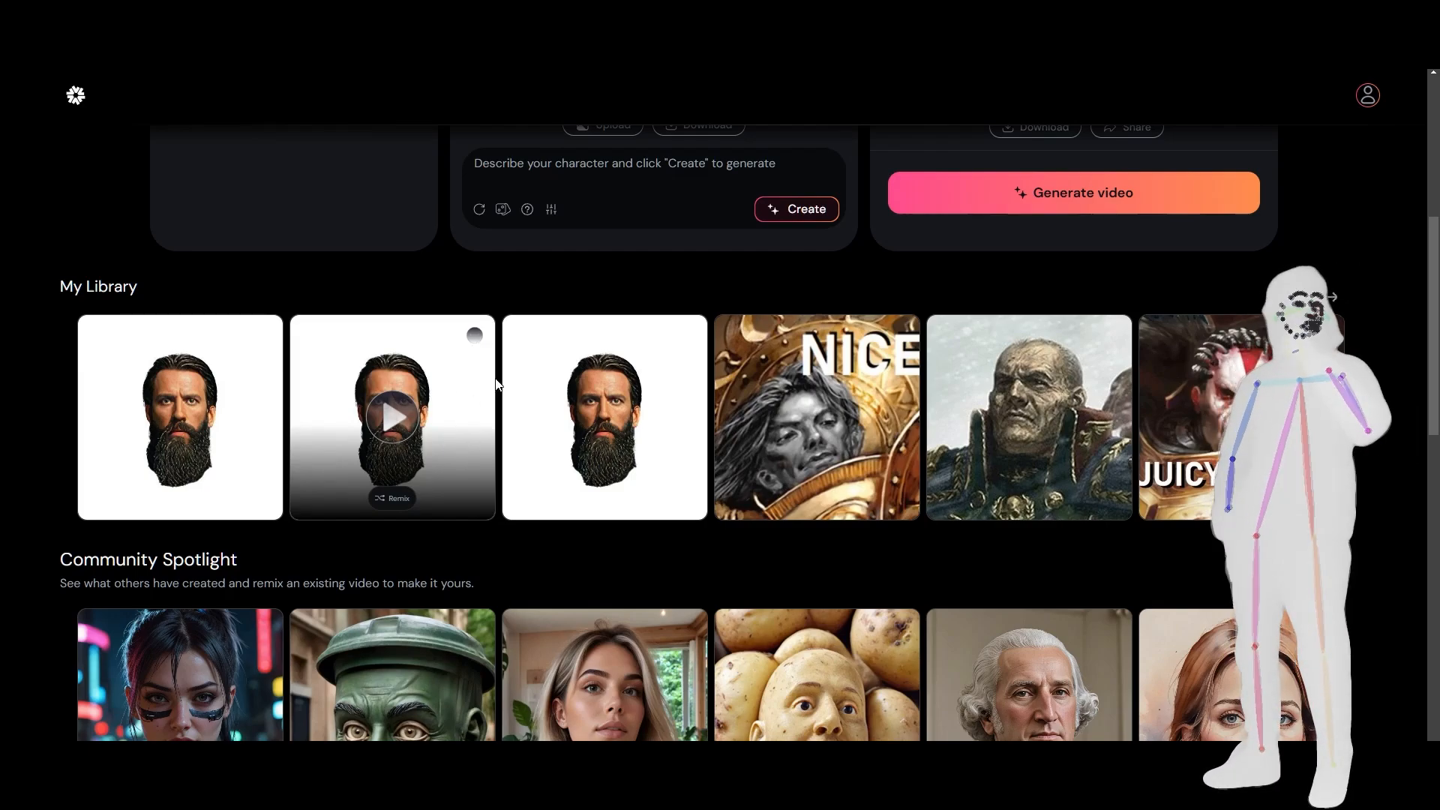
pyautogui.click(475, 336)
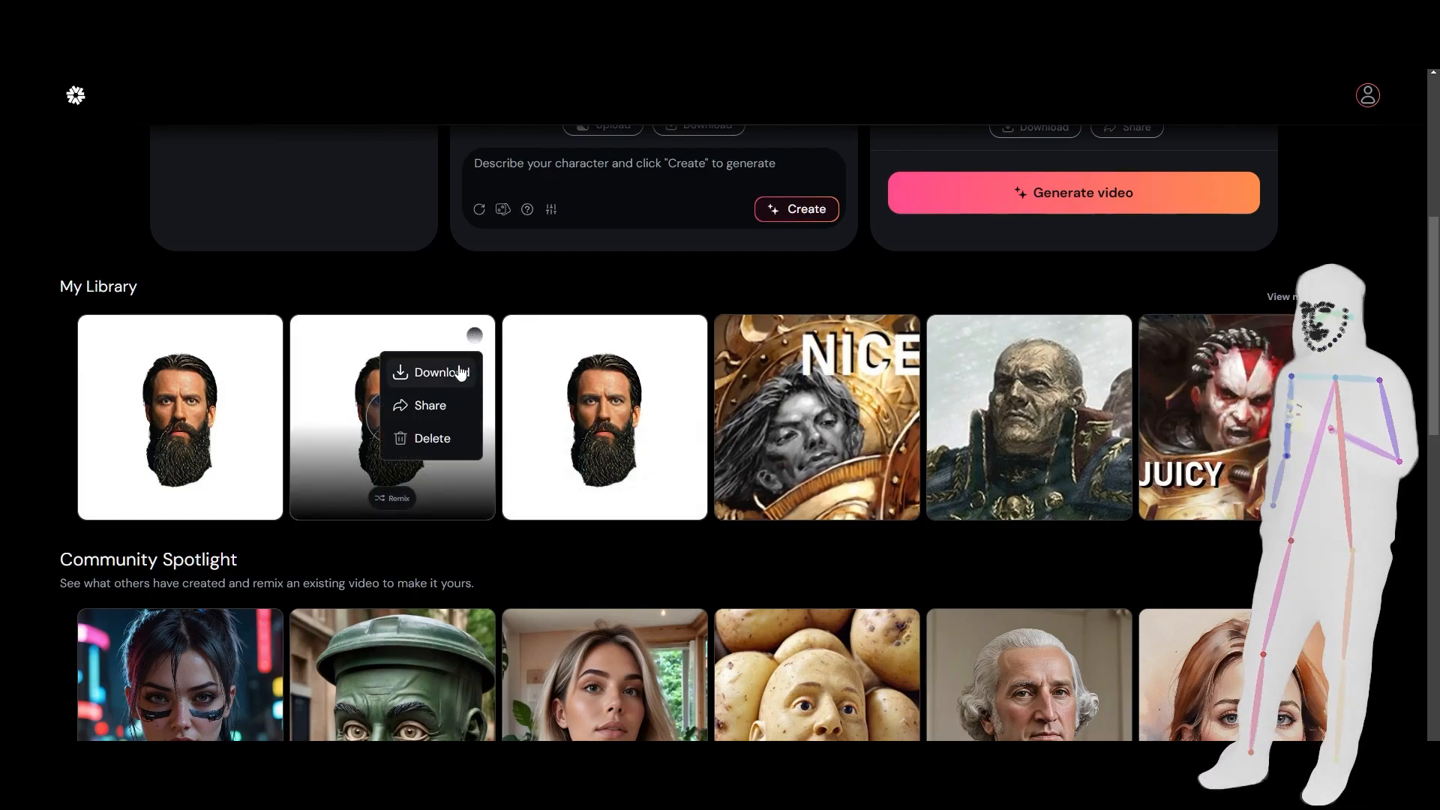
pyautogui.click(519, 294)
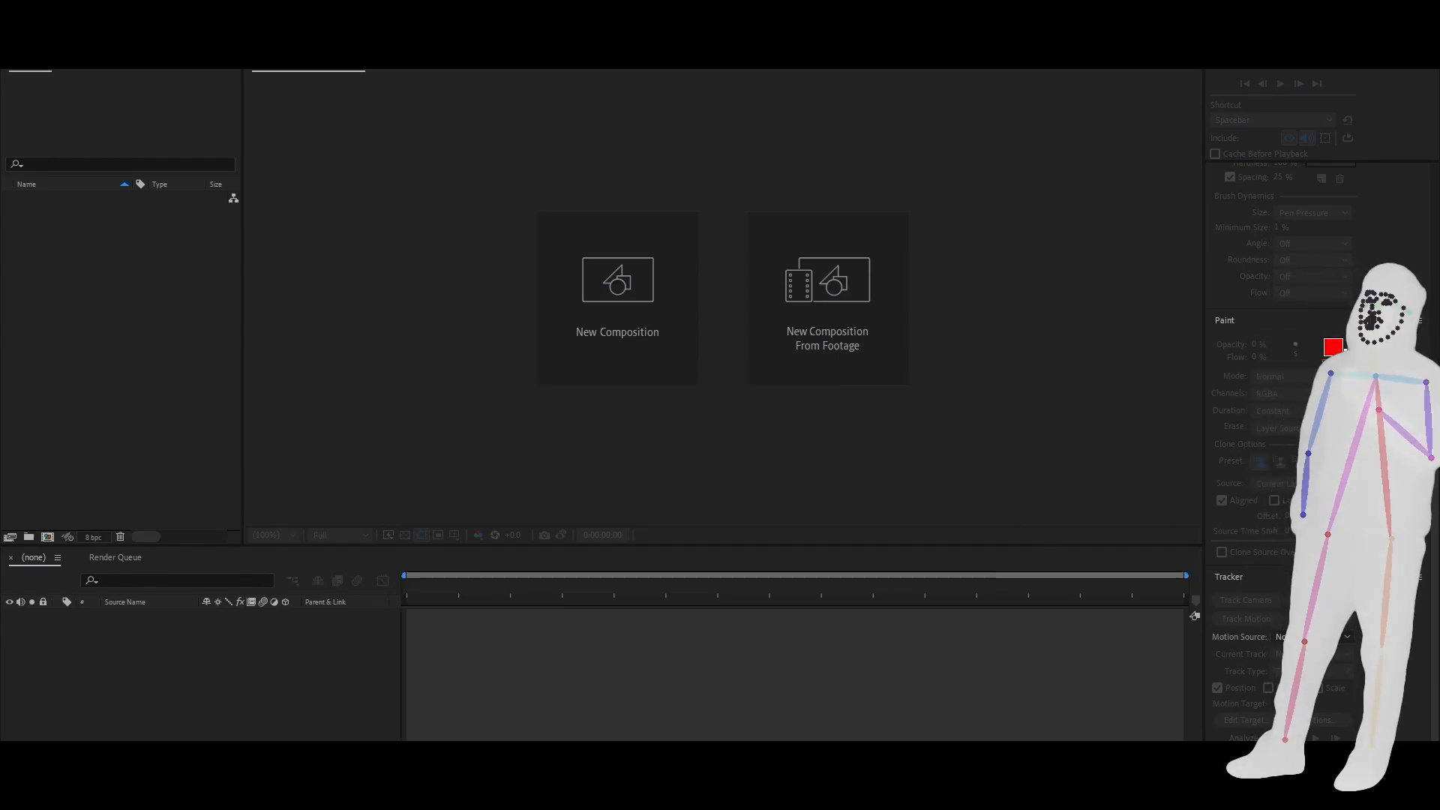
# Switch to After Effects, import the bearded-head MP4 starting with 1ace4ba7, and create a composition from it
pyautogui.moveTo(502, 313); pyautogui.dragTo(118, 250)
pyautogui.click(118, 250)
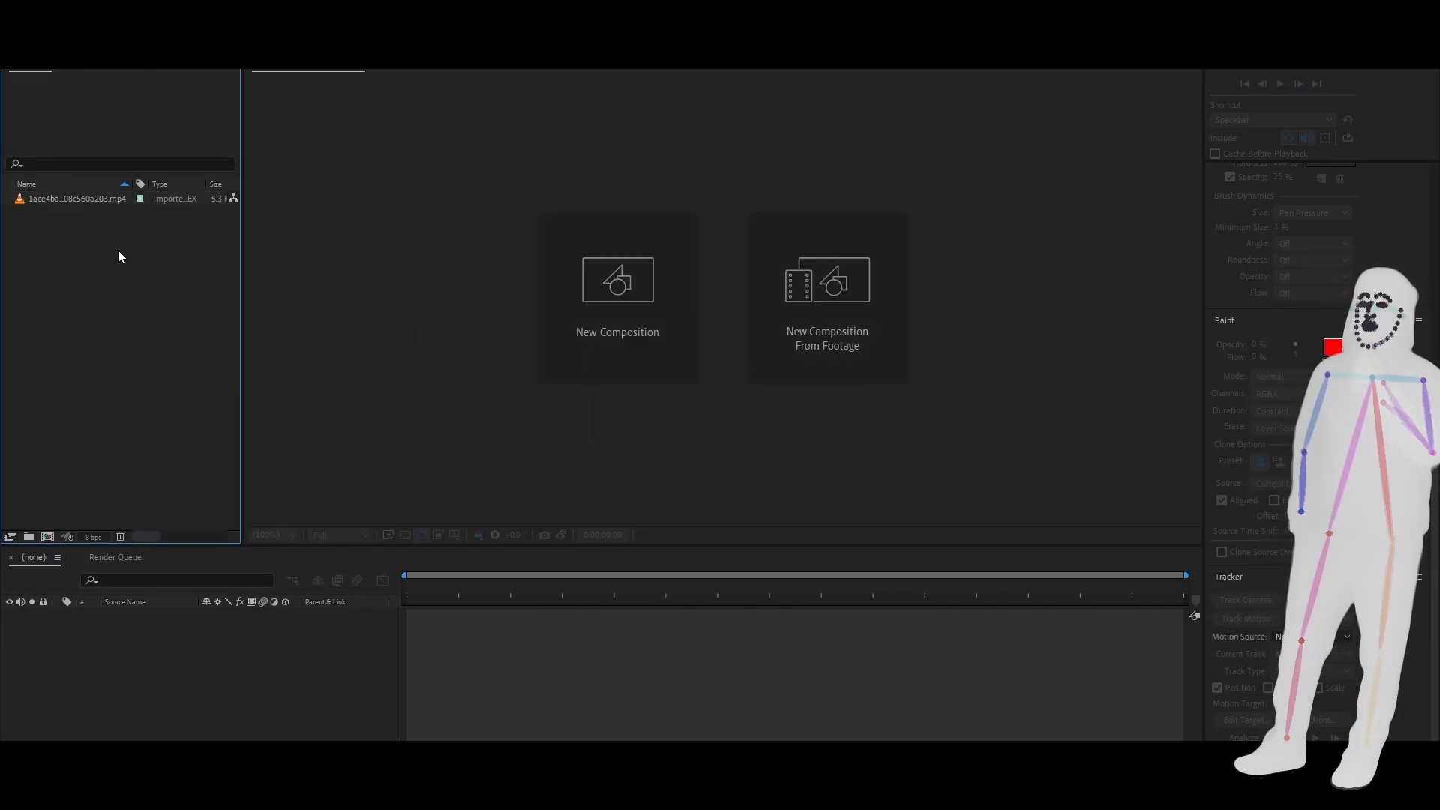
pyautogui.click(77, 198)
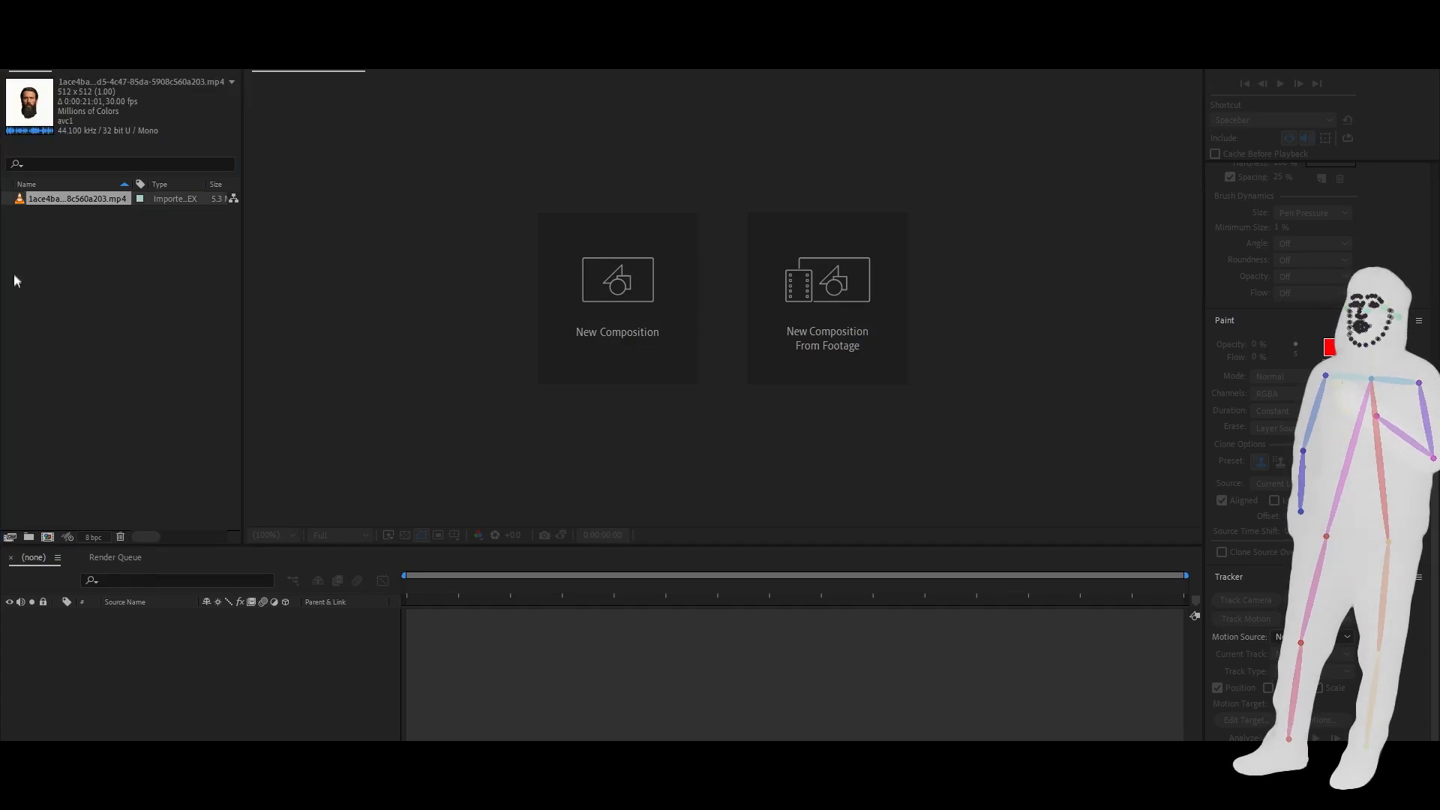
pyautogui.click(82, 248)
pyautogui.click(20, 201)
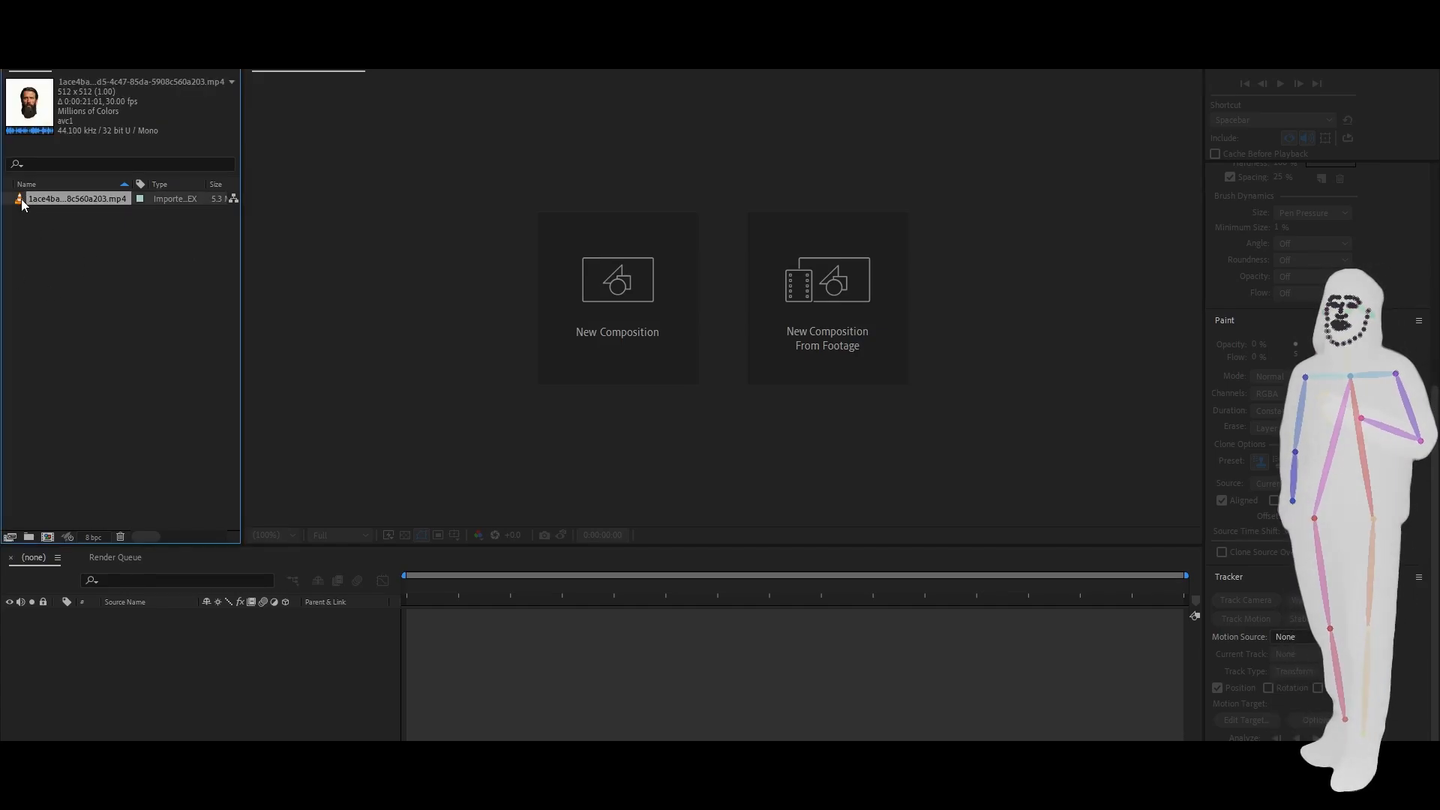
pyautogui.moveTo(207, 510); pyautogui.dragTo(163, 651)
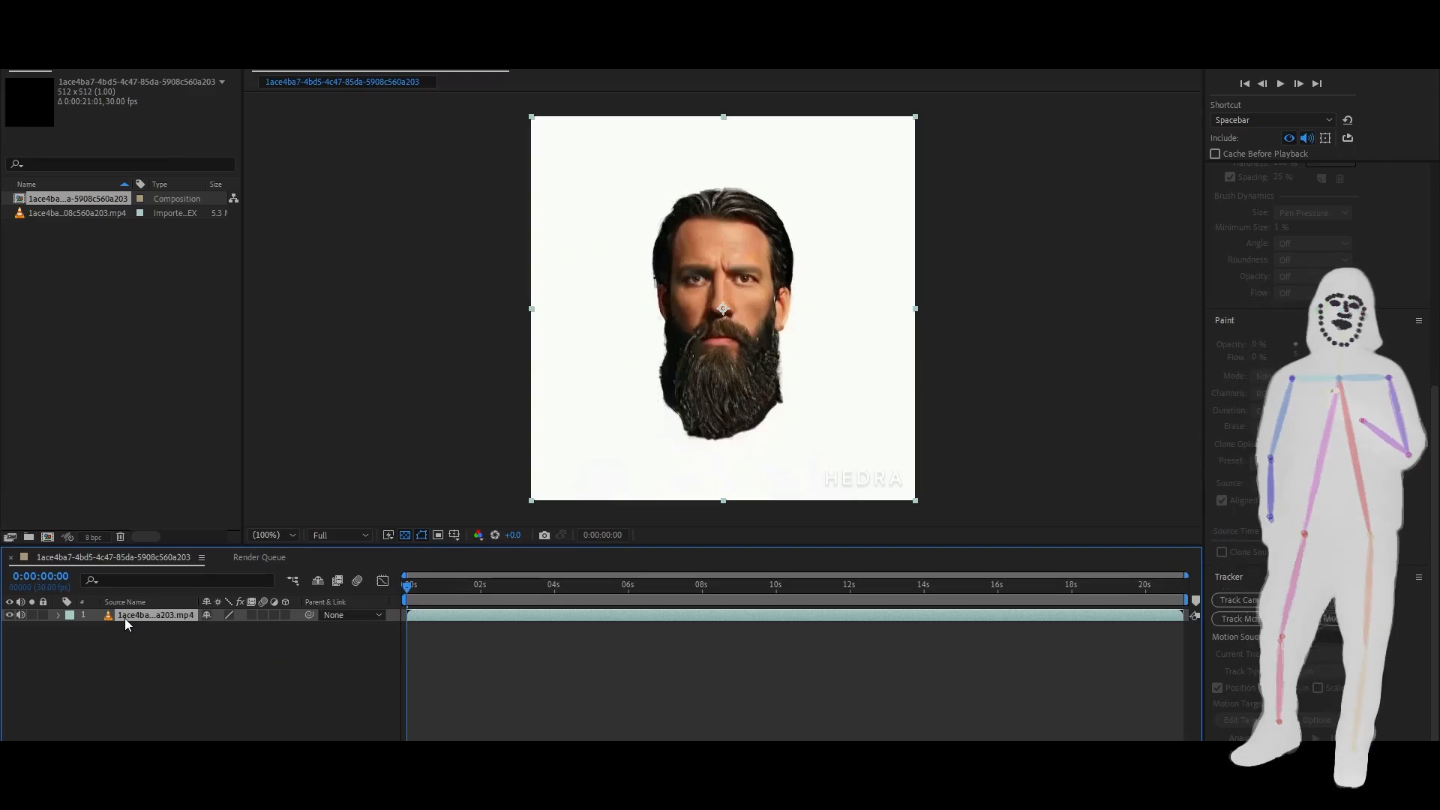
# Open the bearded-head layer, paint Roto Brush strokes over the face and beard, and play the clip to propagate the selection
pyautogui.doubleClick(123, 617)
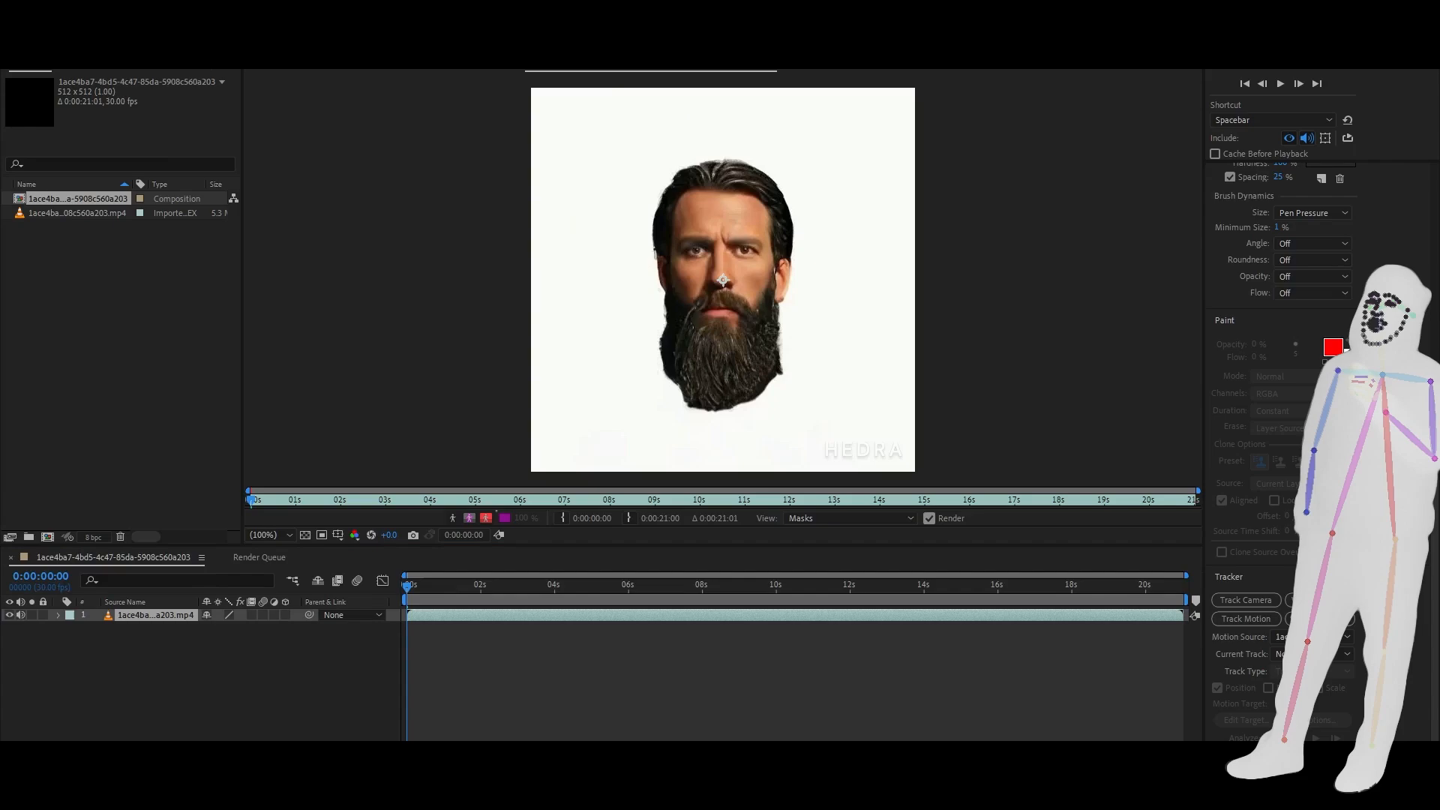
pyautogui.moveTo(724, 175); pyautogui.dragTo(723, 373)
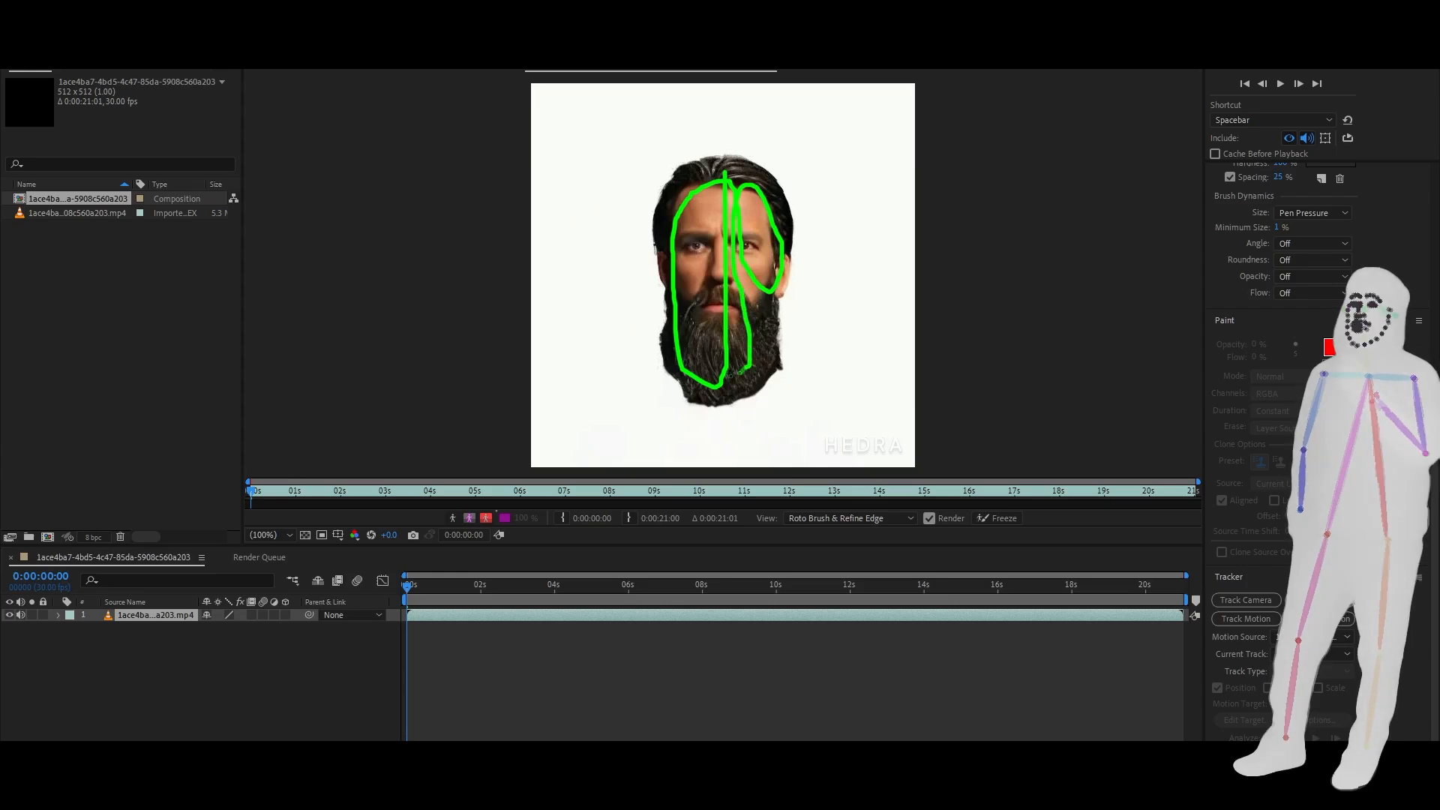
pyautogui.moveTo(731, 375); pyautogui.dragTo(725, 379)
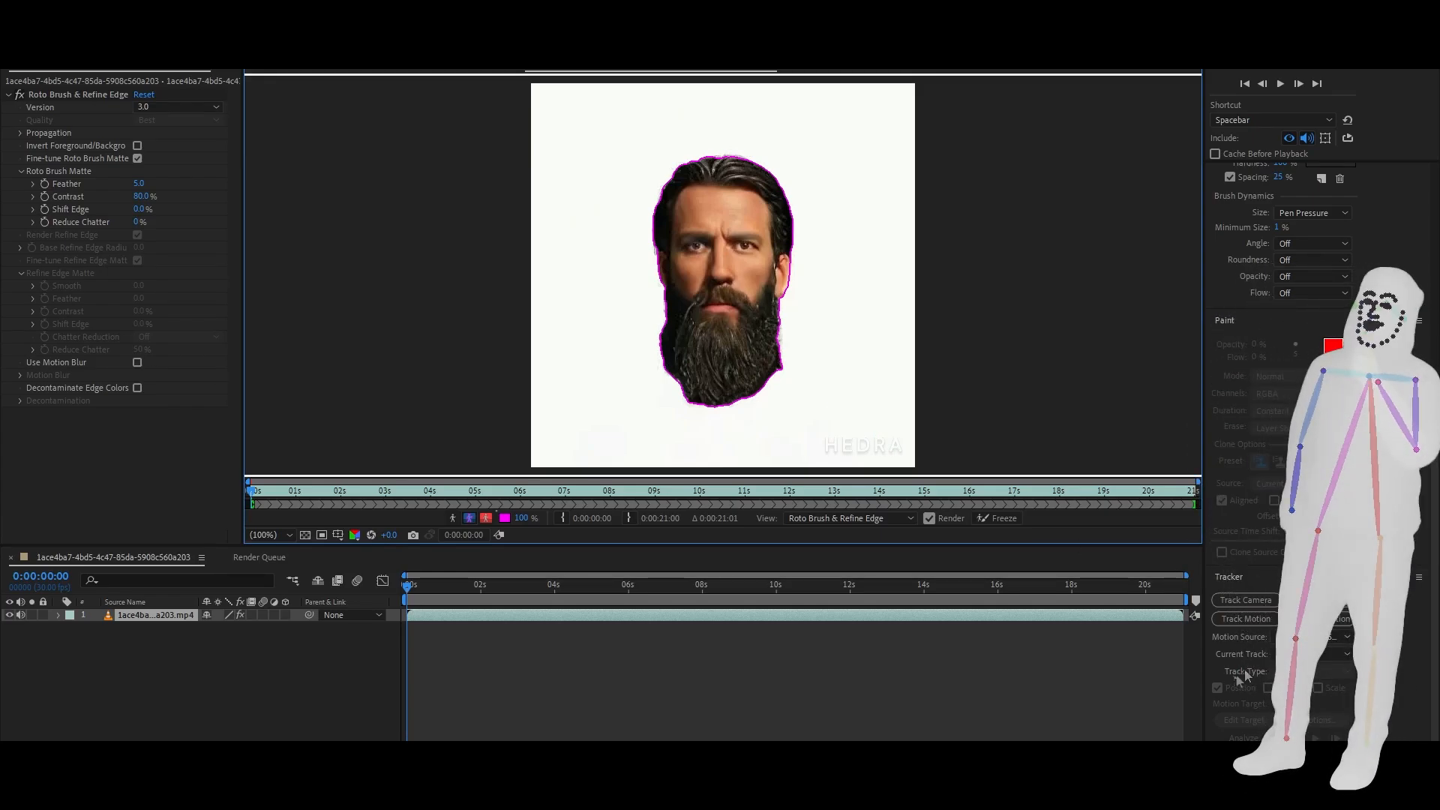
pyautogui.press('space')
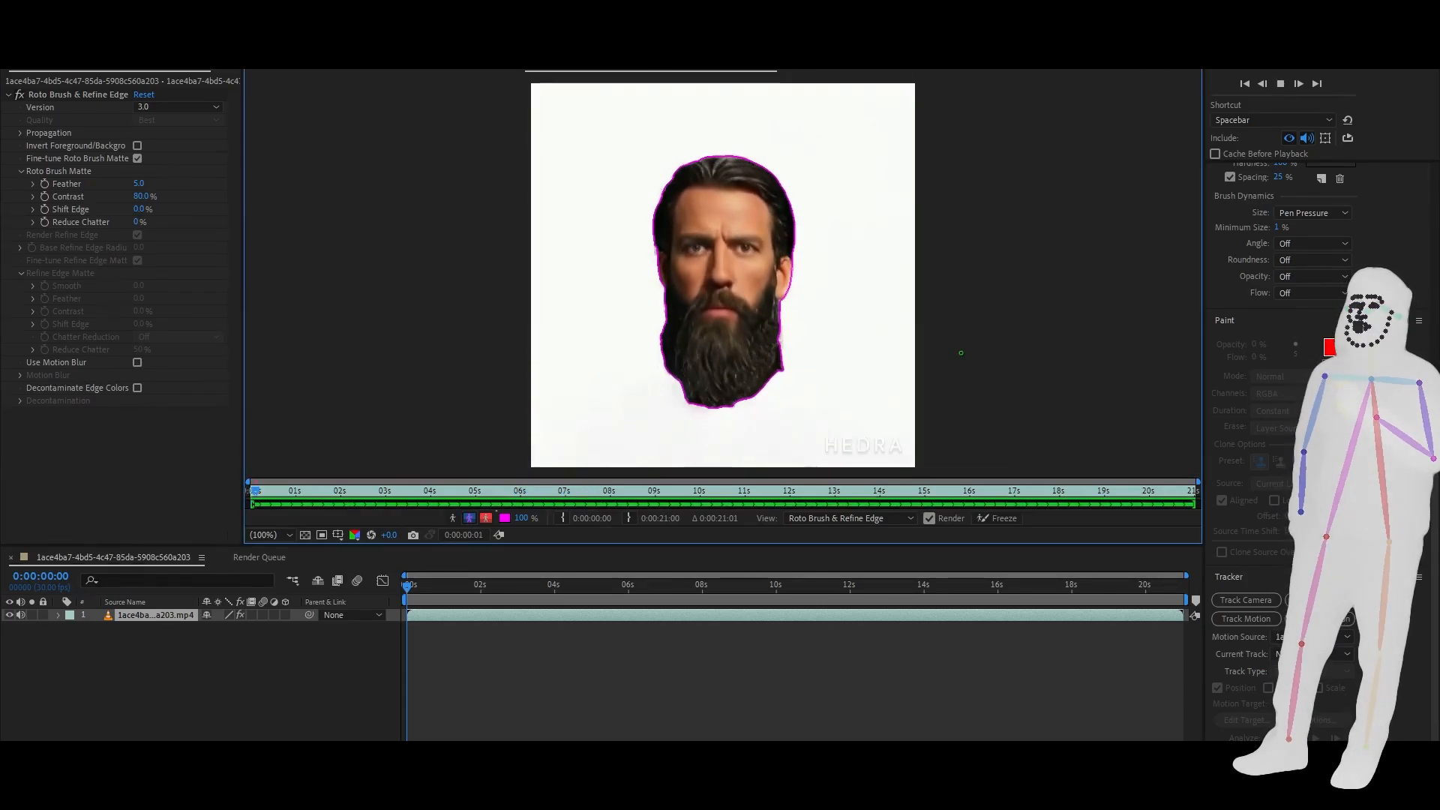
pyautogui.press('space')
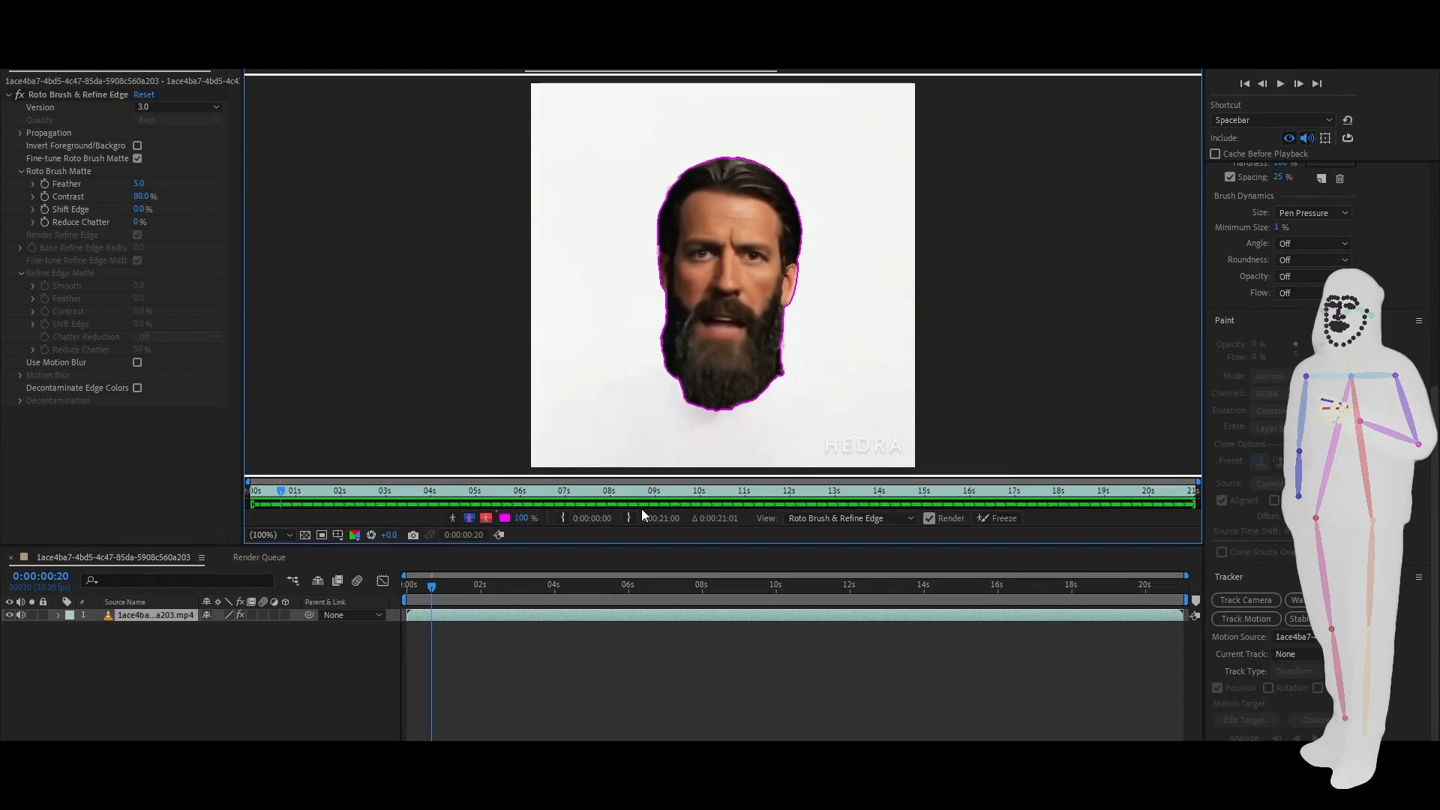
pyautogui.hotkey('ctrl', 's')
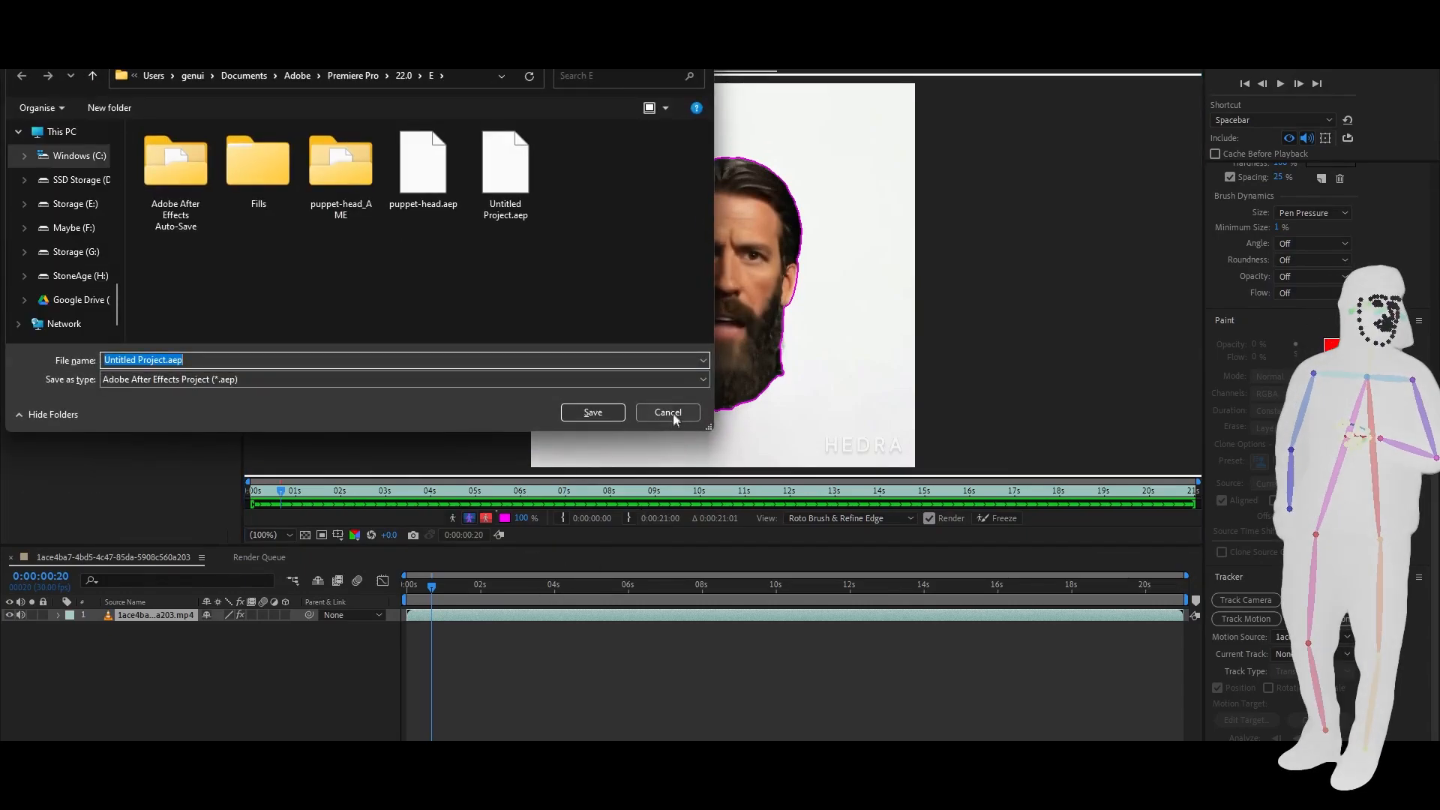
pyautogui.click(670, 414)
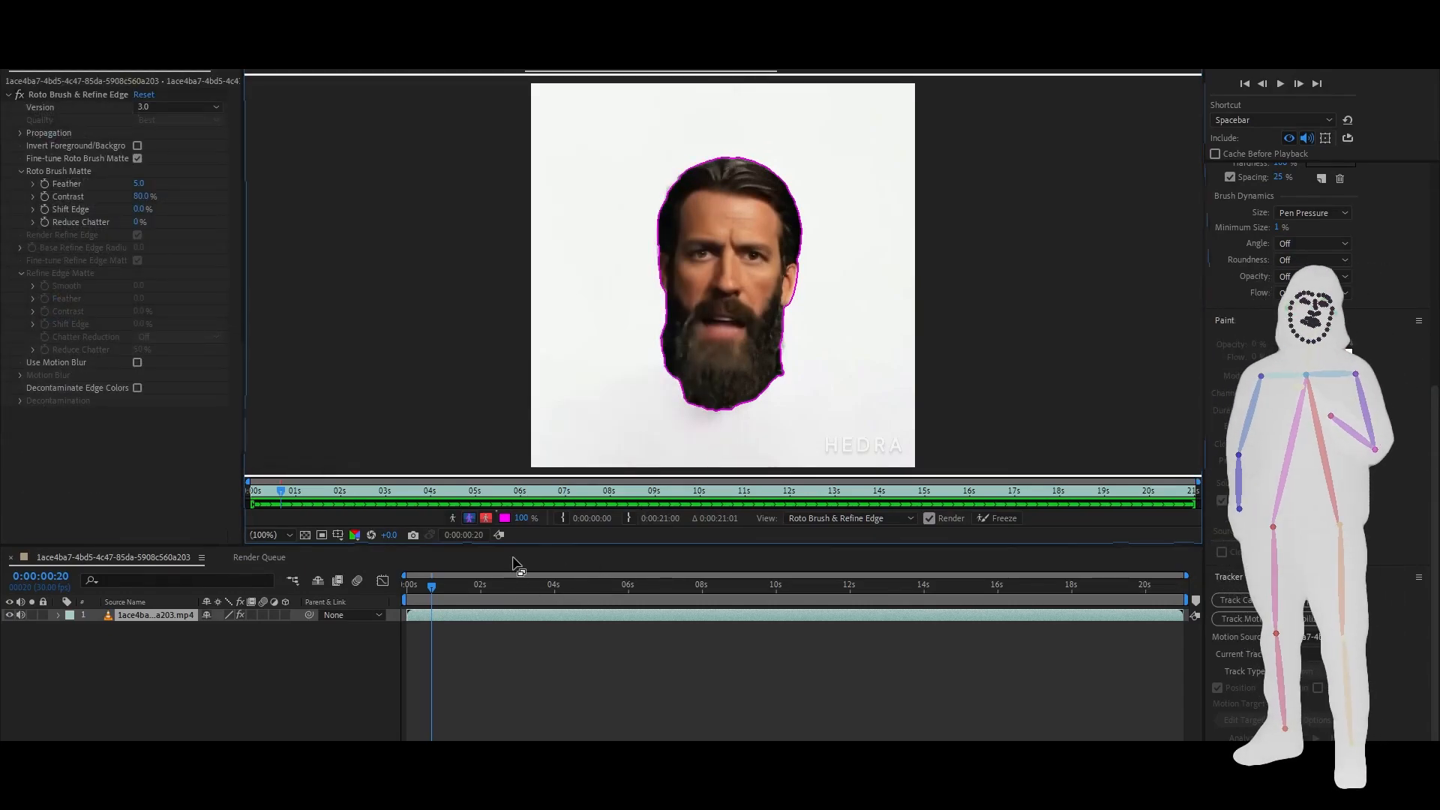
pyautogui.hotkey('ctrl', 'm')
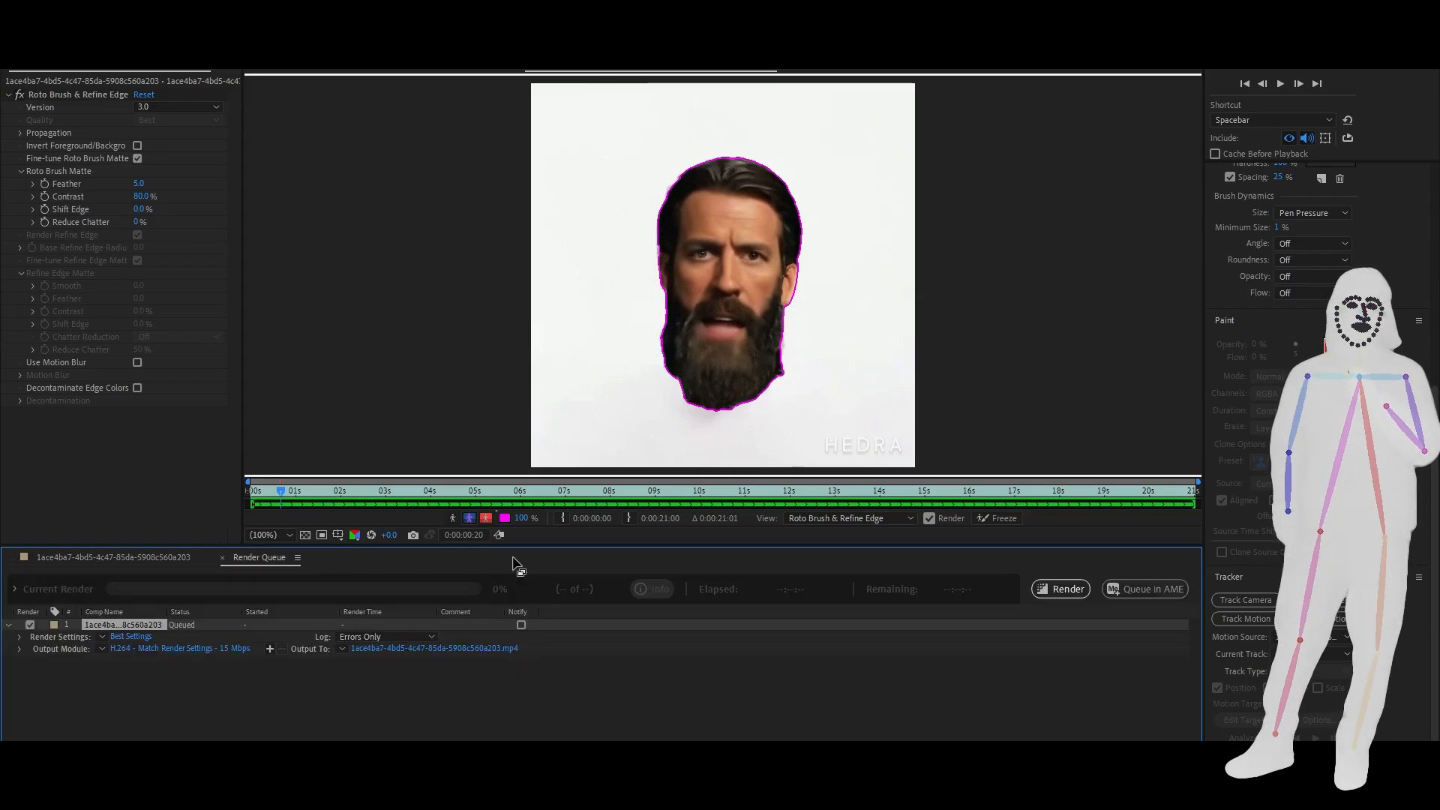
pyautogui.click(217, 648)
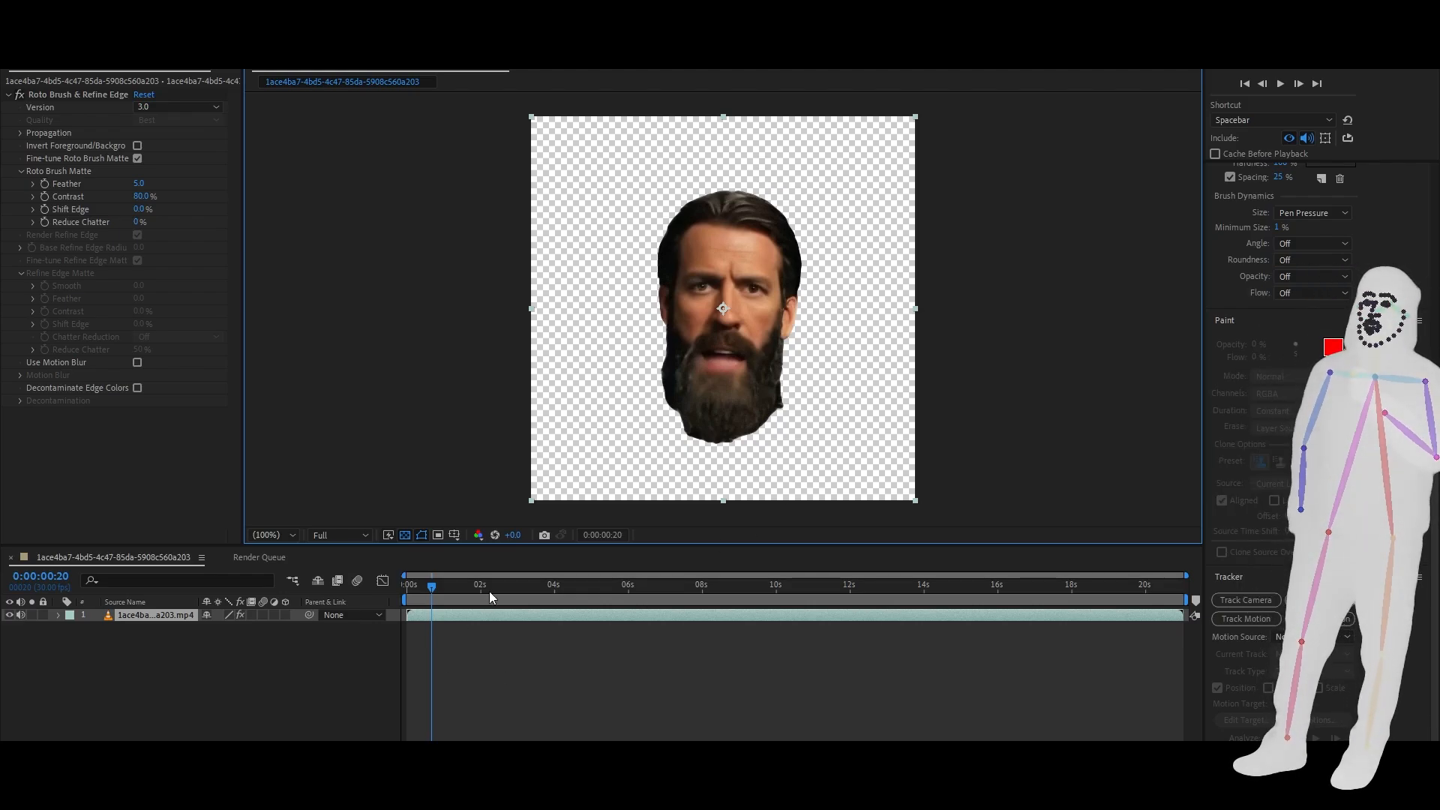
# Add the cut-out head composition to the render queue and set its output to QuickTime with RGB + Alpha channels
pyautogui.moveTo(490, 591); pyautogui.dragTo(629, 596)
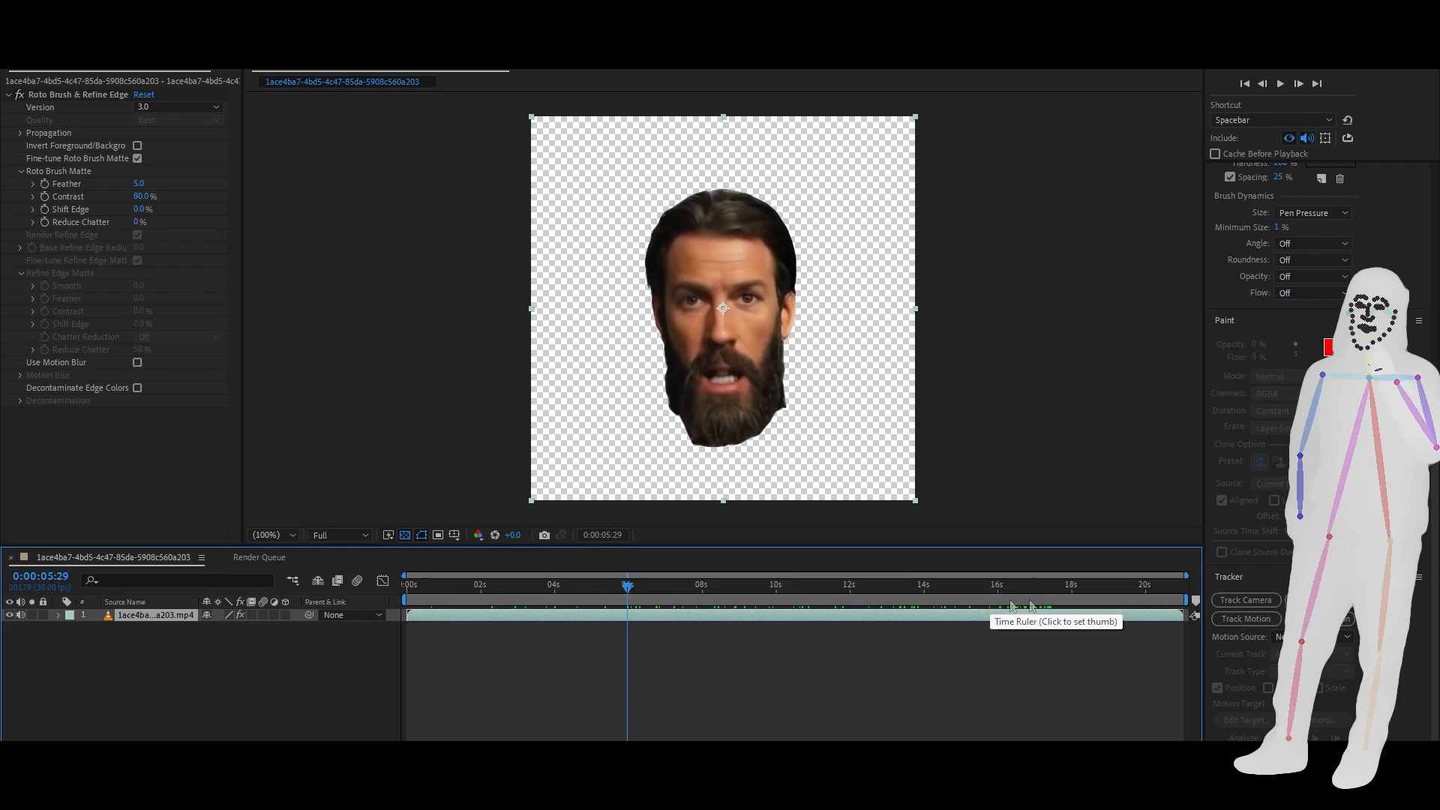
pyautogui.moveTo(990, 594); pyautogui.dragTo(551, 627)
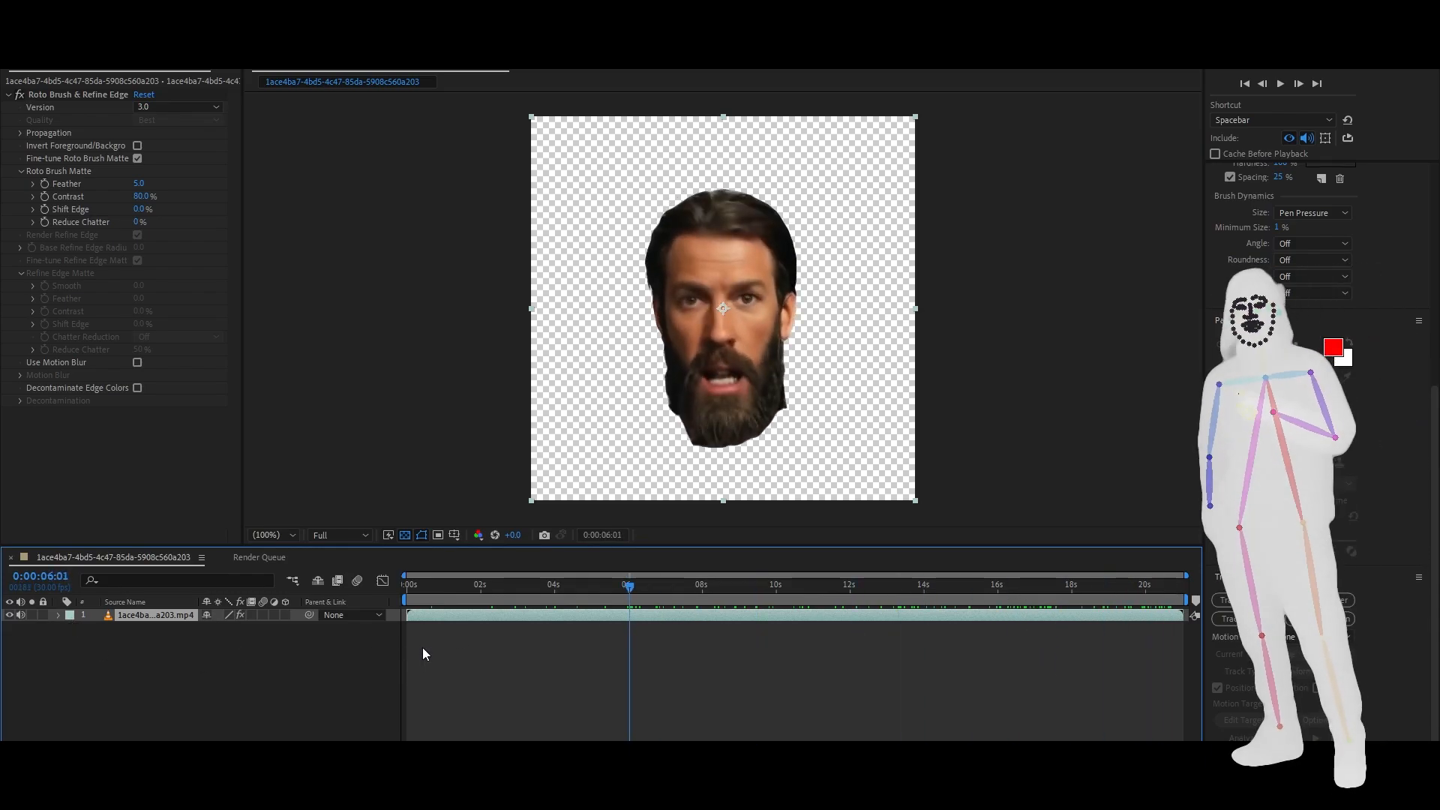
pyautogui.hotkey('ctrl', 'm')
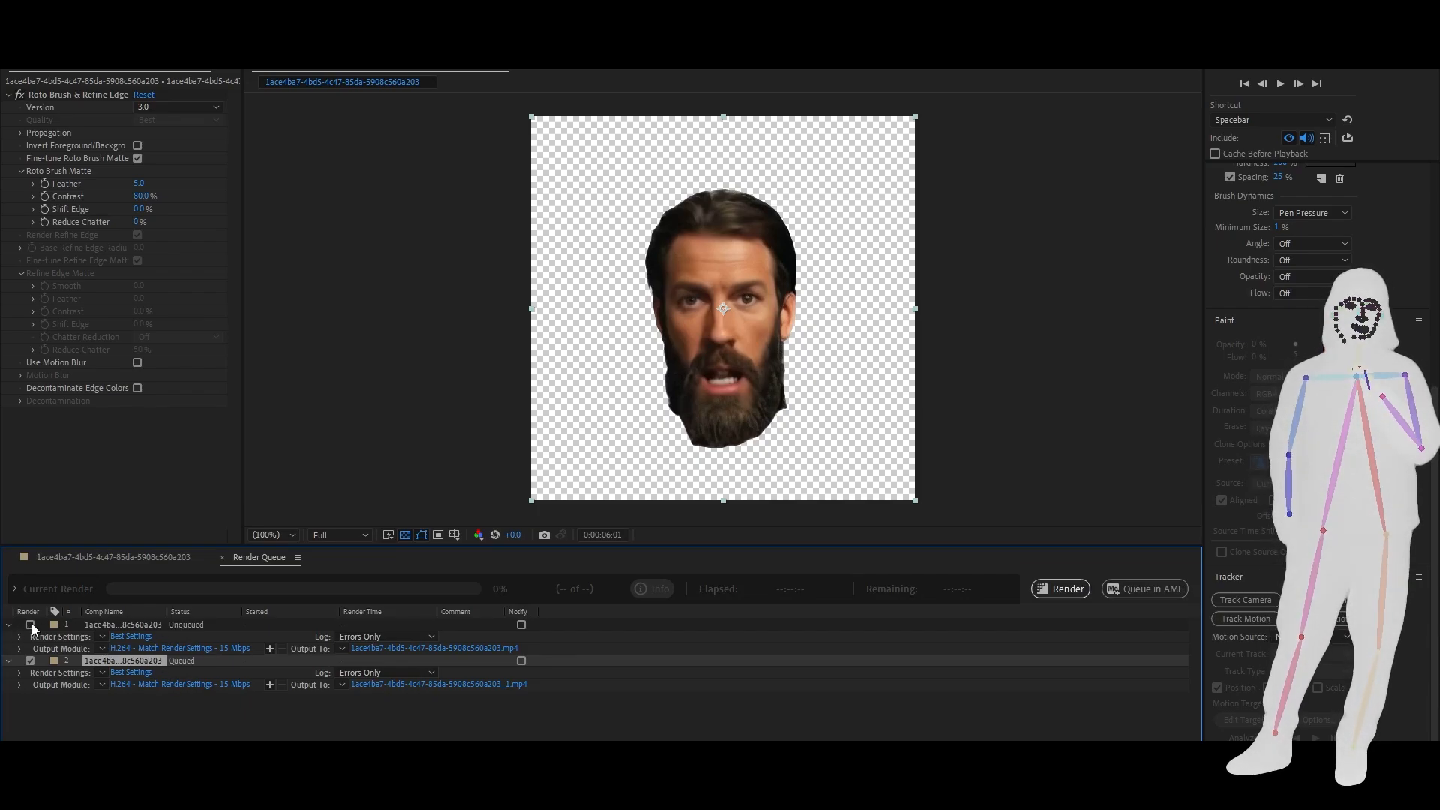
pyautogui.click(192, 682)
pyautogui.click(645, 227)
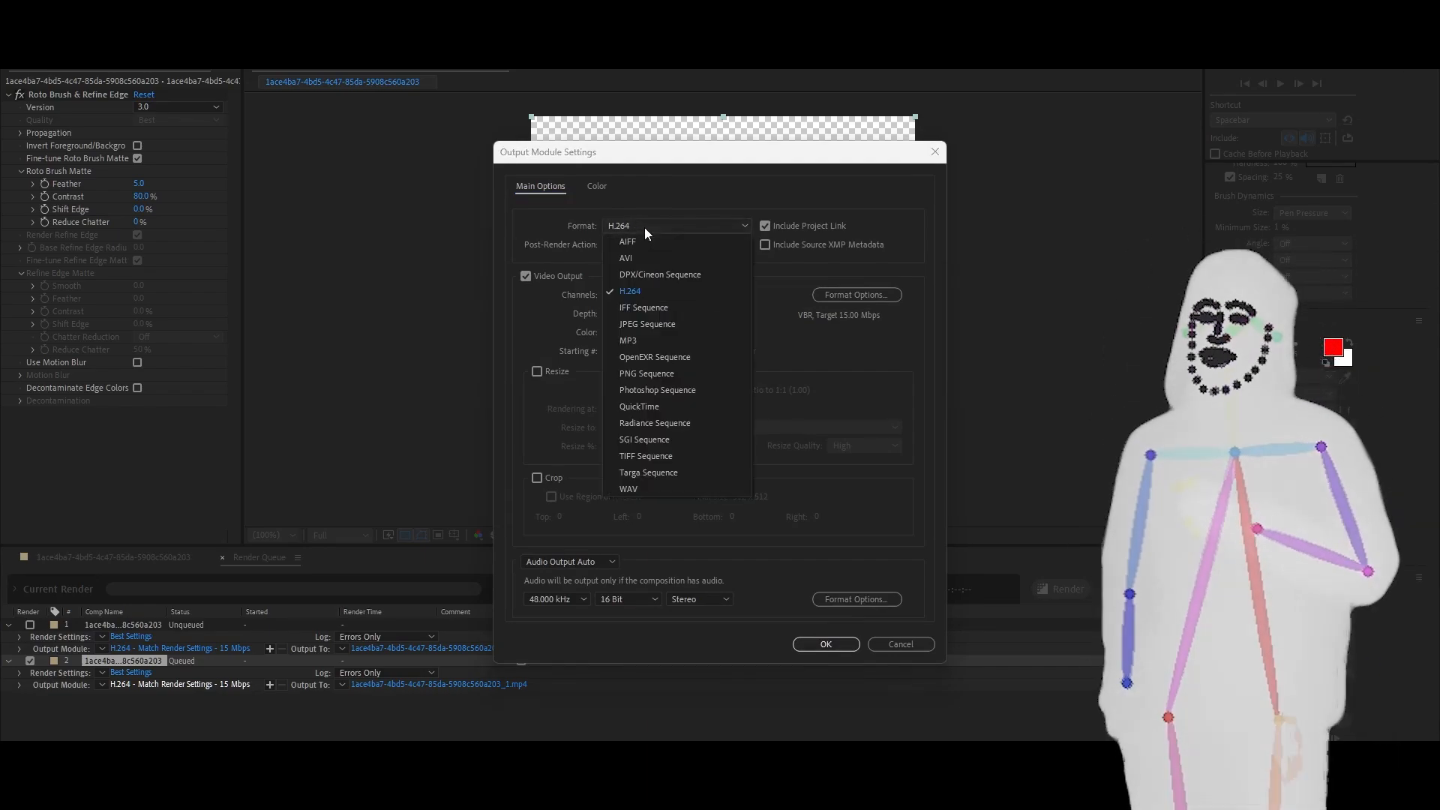
pyautogui.click(641, 405)
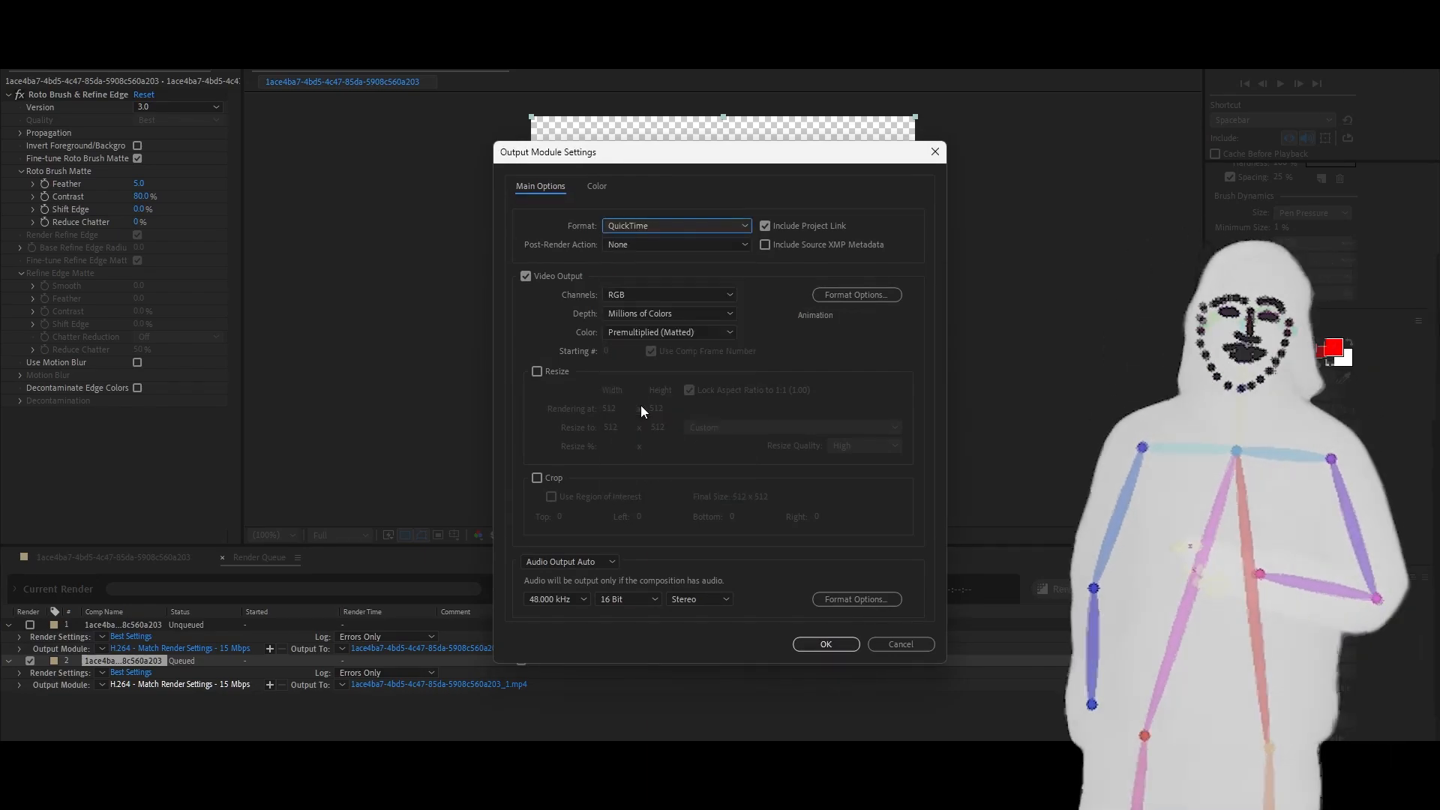
pyautogui.click(679, 294)
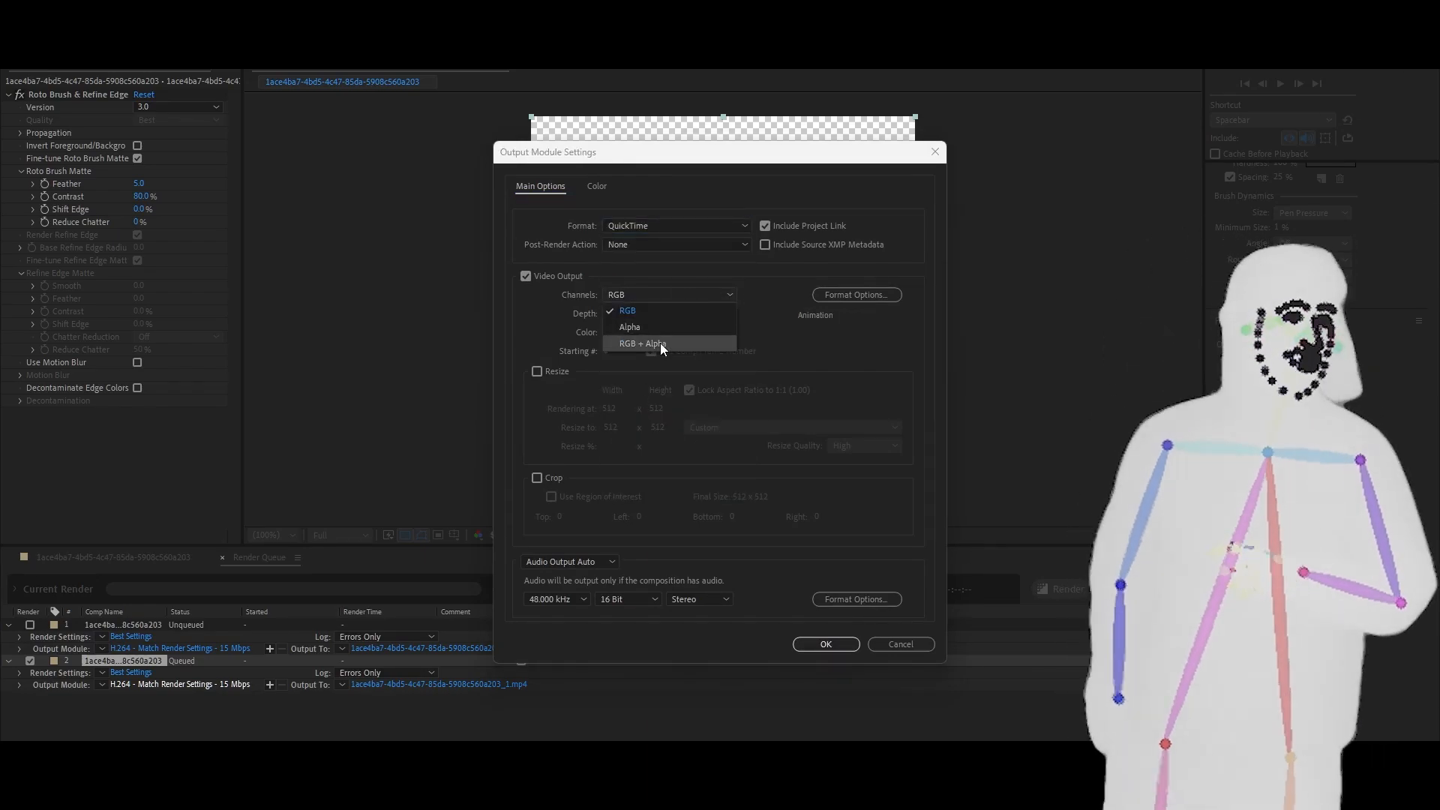
pyautogui.click(660, 344)
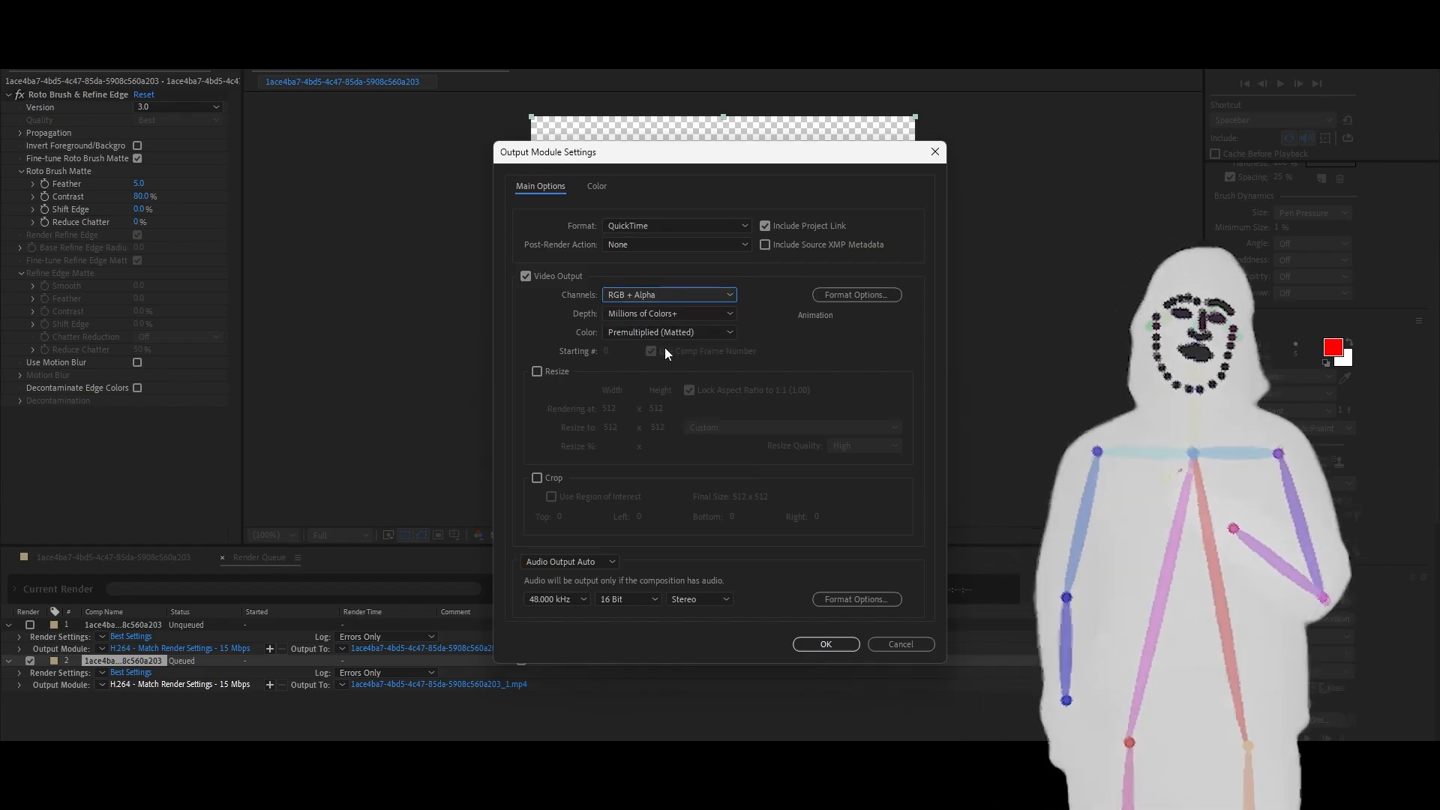
pyautogui.click(813, 646)
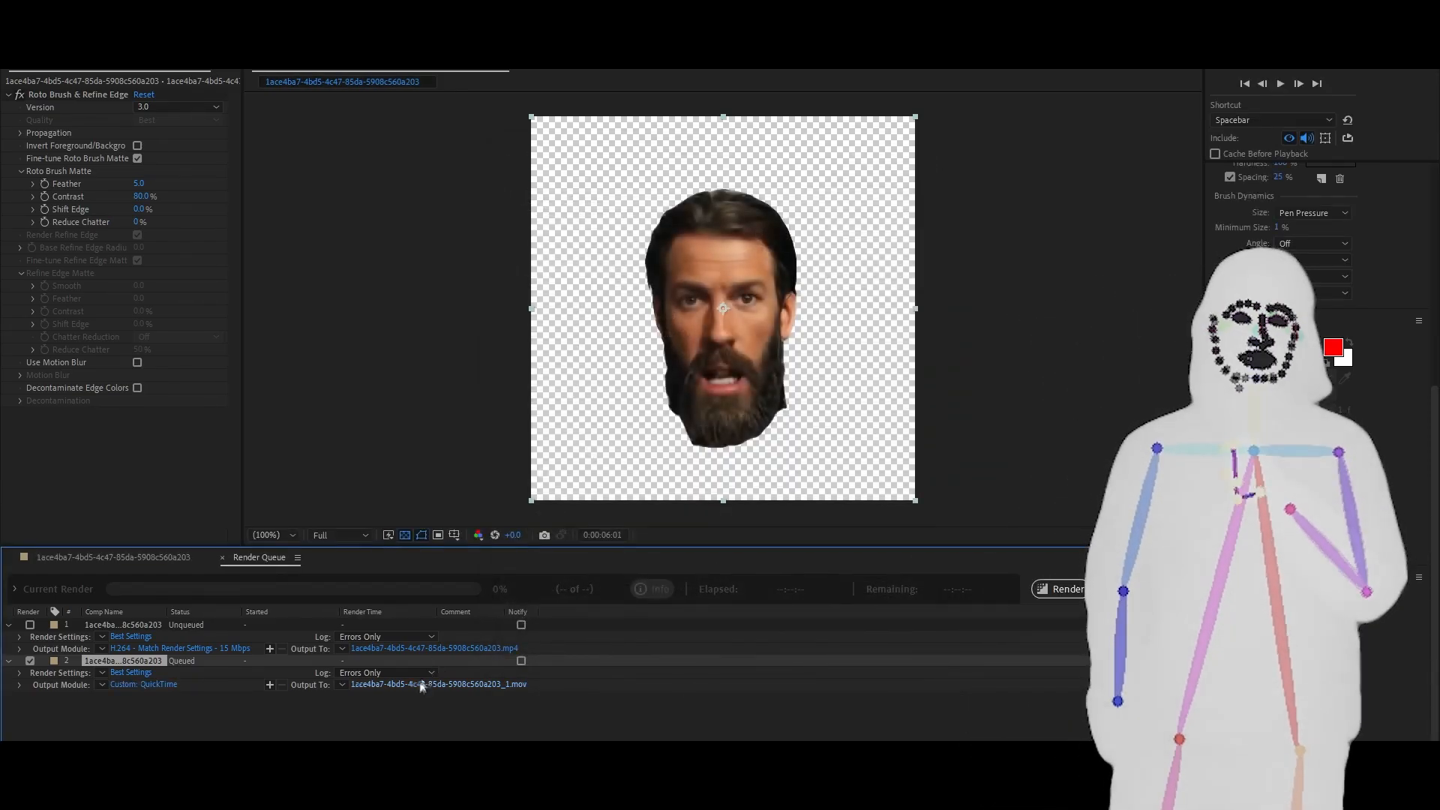
# Name the render output duke-face2 and render the queued head composition
pyautogui.click(415, 685)
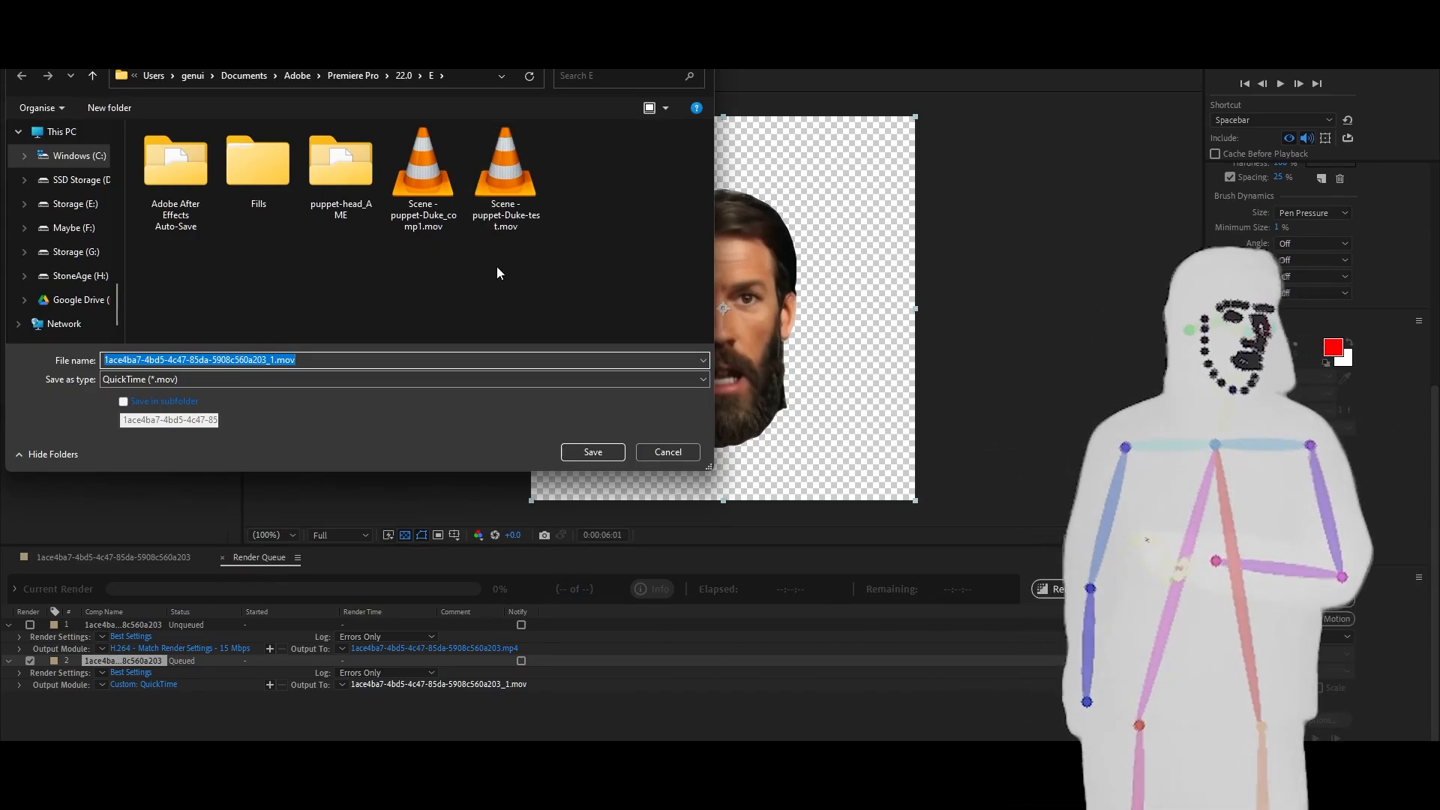
pyautogui.write('duke-face2')
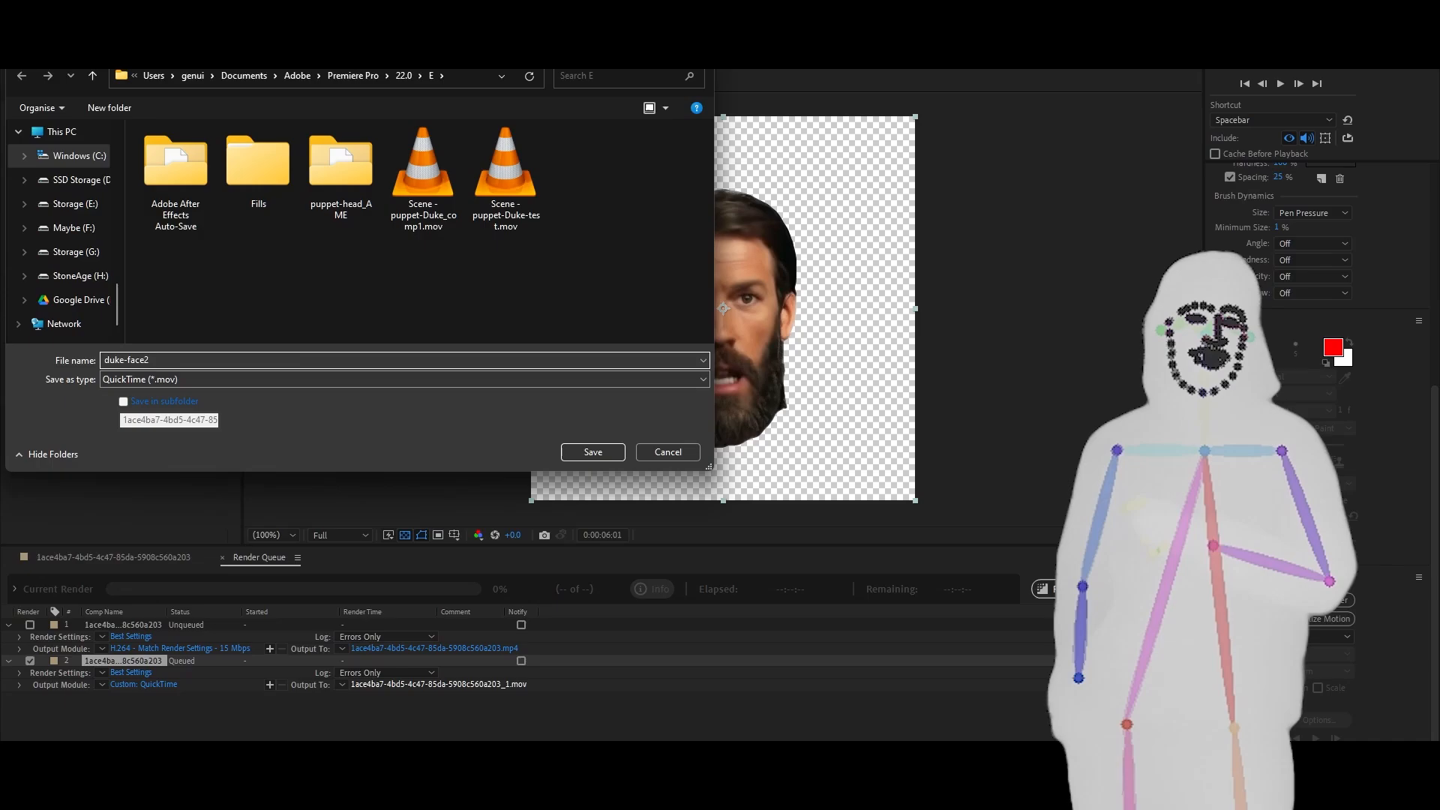
pyautogui.press('Return')
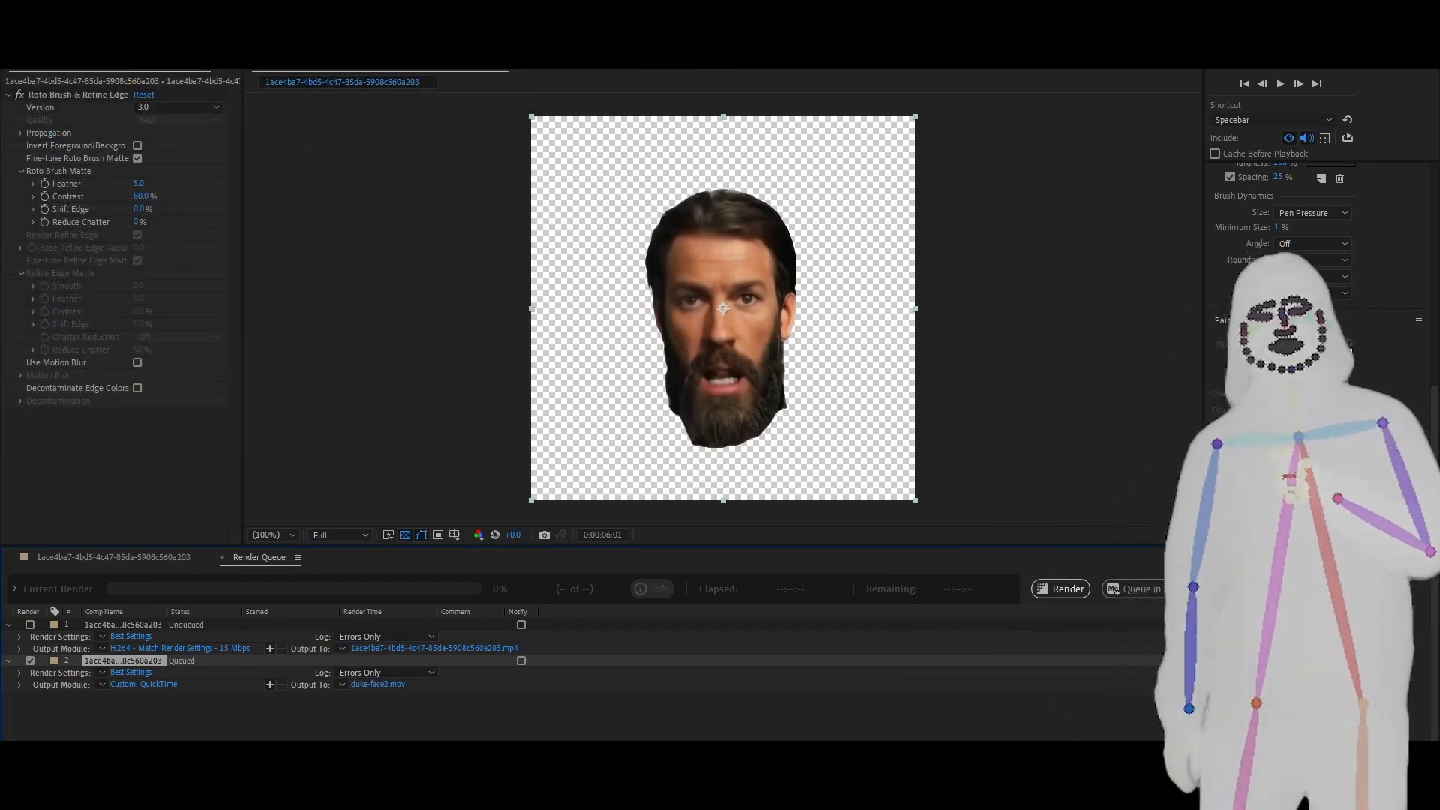
pyautogui.click(1060, 589)
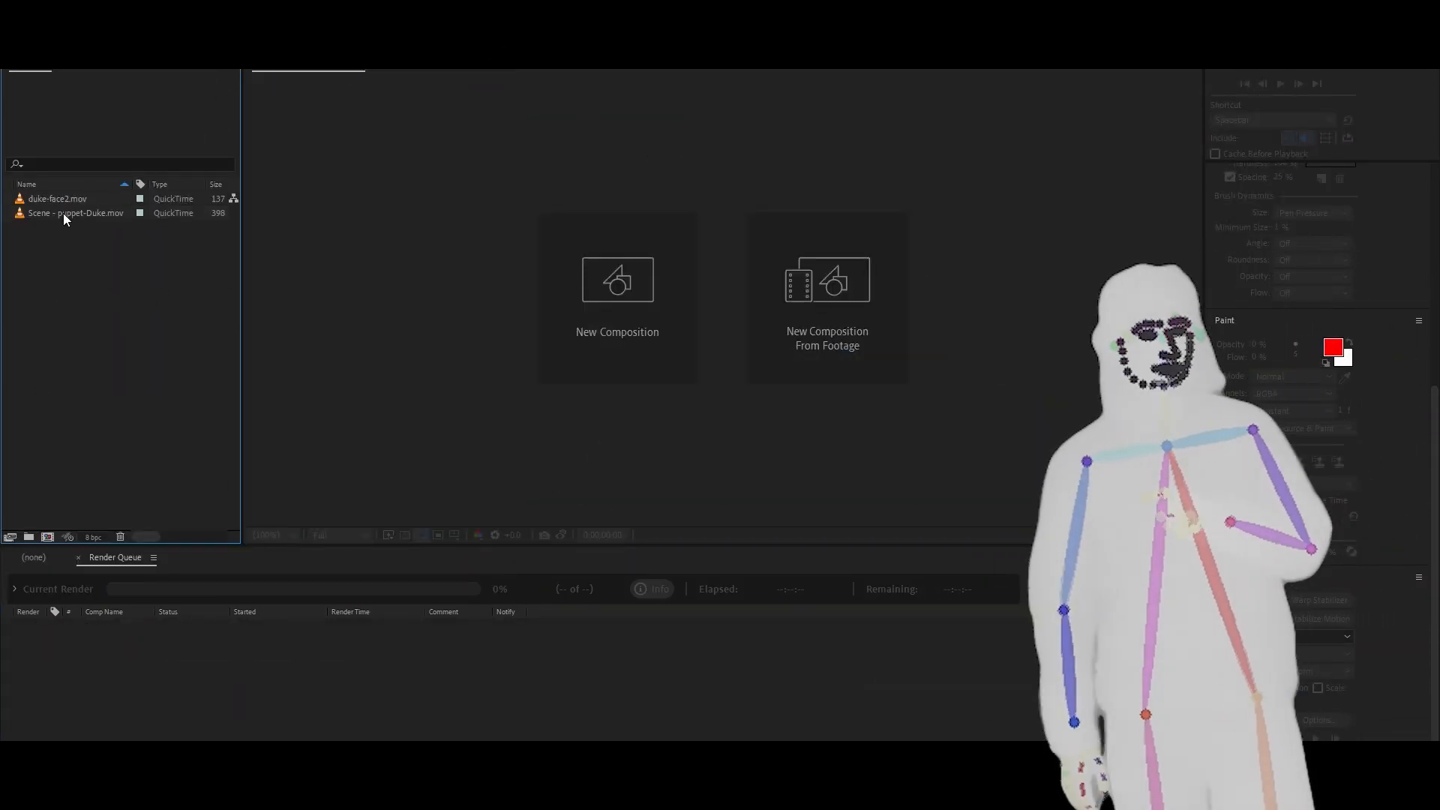
# Create a composition from Scene - puppet-Duke.mov and place duke-face2.mov above the body layer
pyautogui.click(63, 213)
pyautogui.click(53, 199)
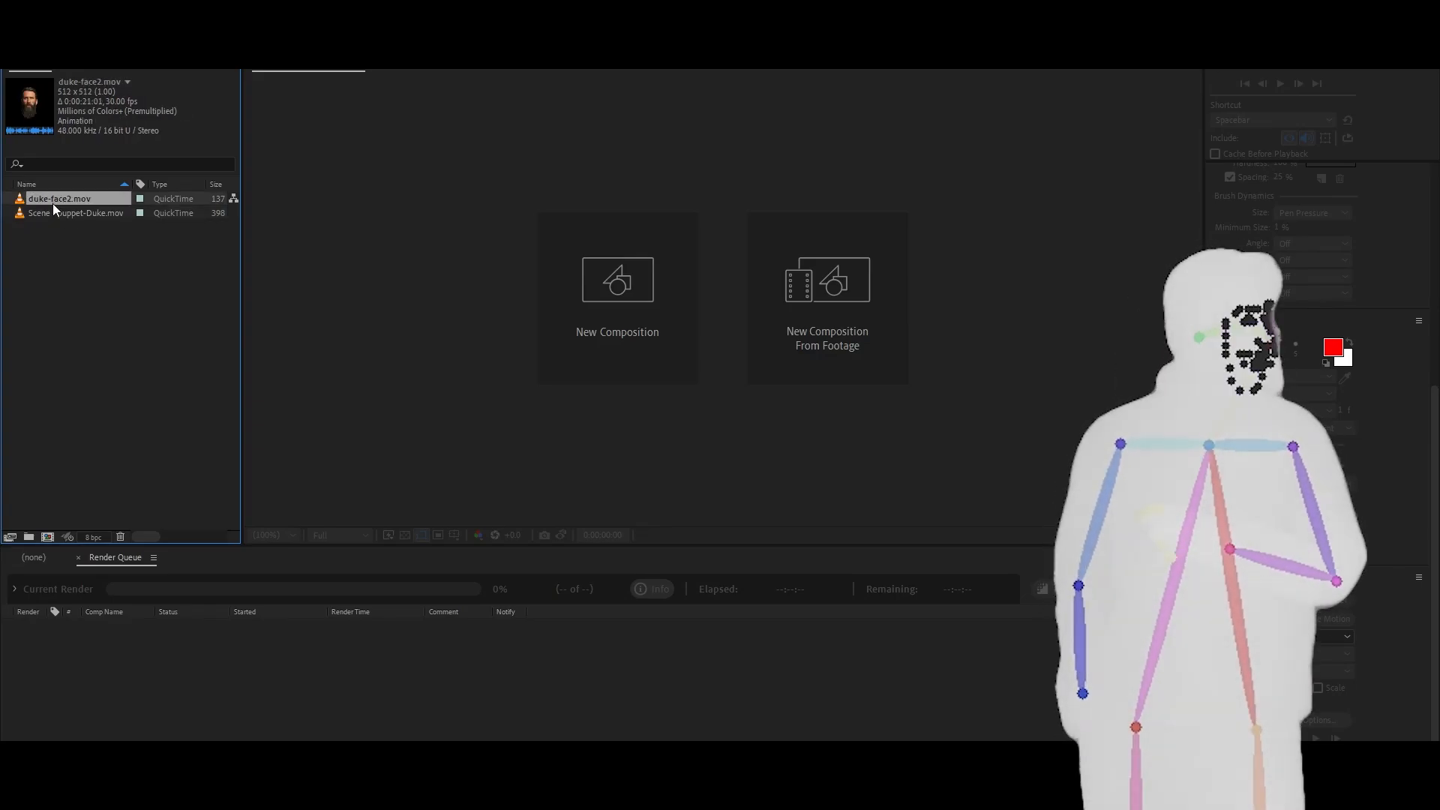
pyautogui.moveTo(42, 213); pyautogui.dragTo(104, 524)
pyautogui.click(34, 558)
pyautogui.moveTo(51, 210); pyautogui.dragTo(116, 651)
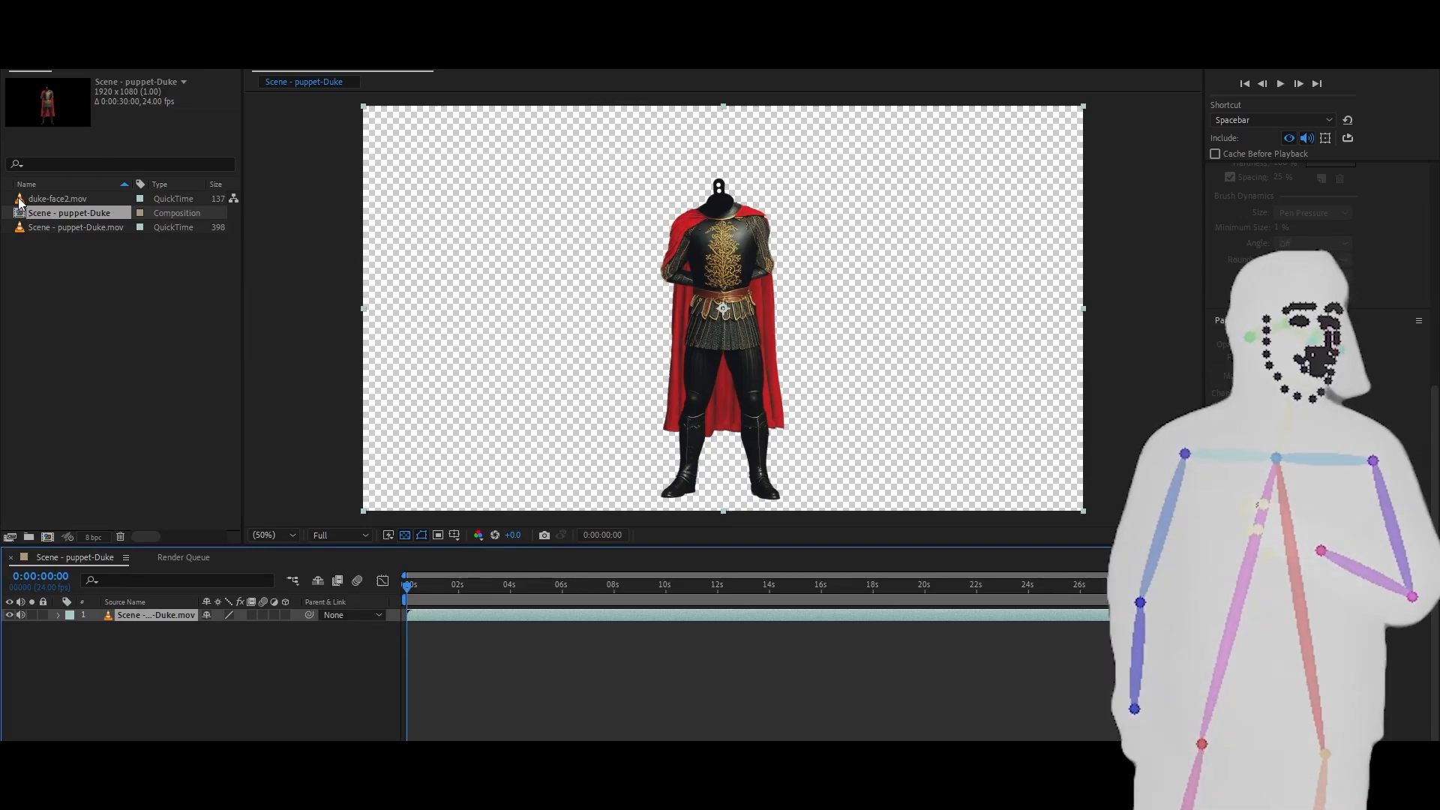
pyautogui.moveTo(20, 201); pyautogui.dragTo(132, 612)
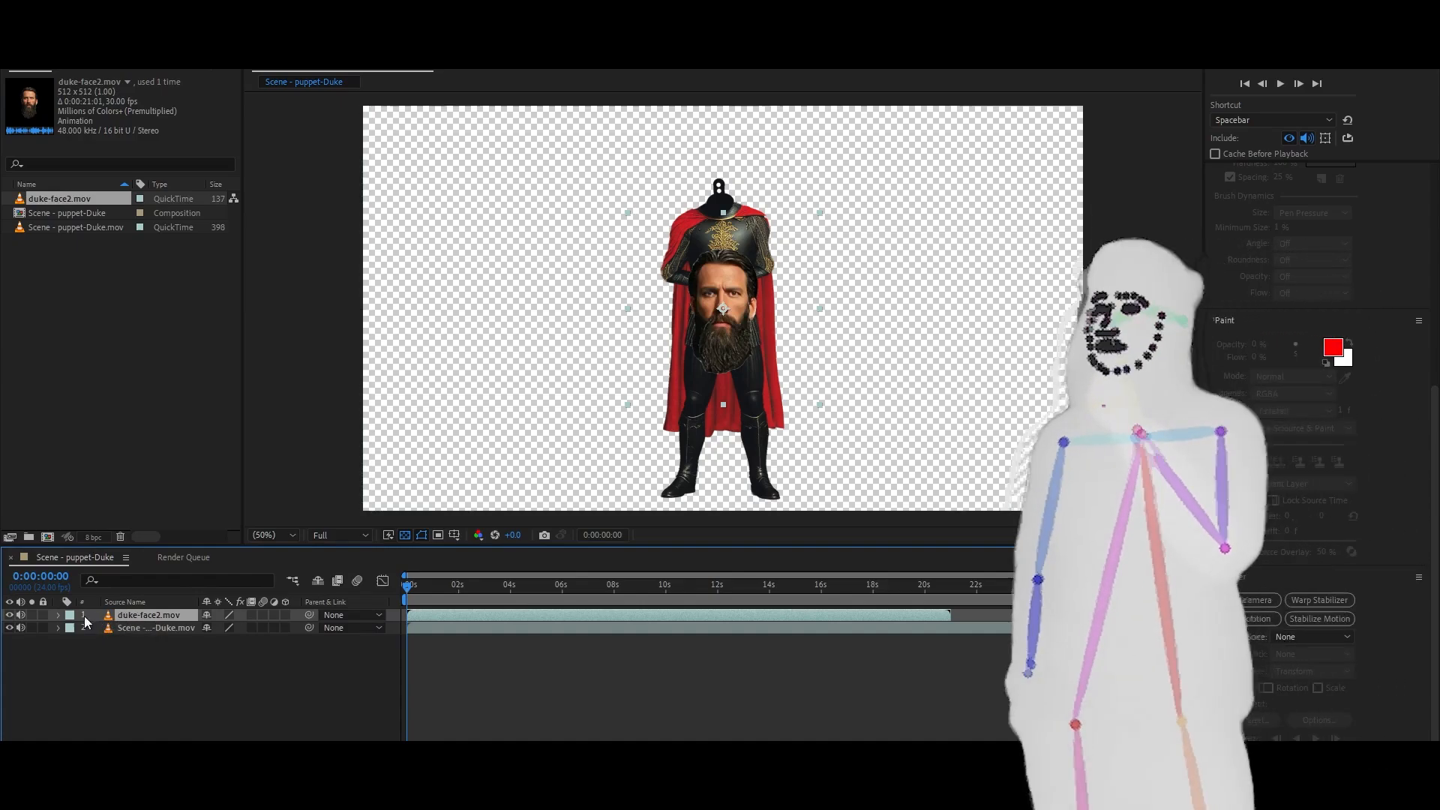
# Scale the duke-face2.mov layer to 50%
pyautogui.click(59, 615)
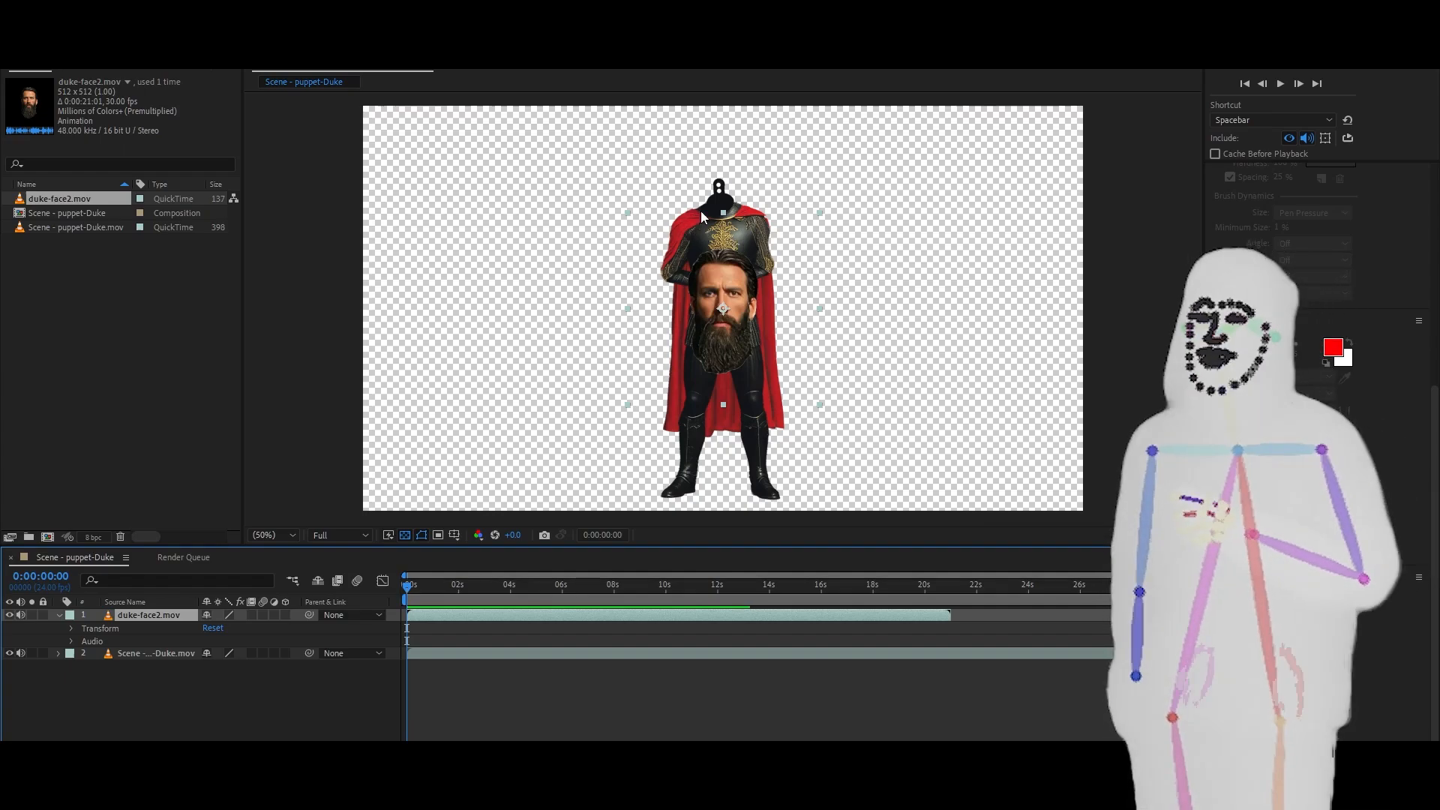
pyautogui.click(72, 629)
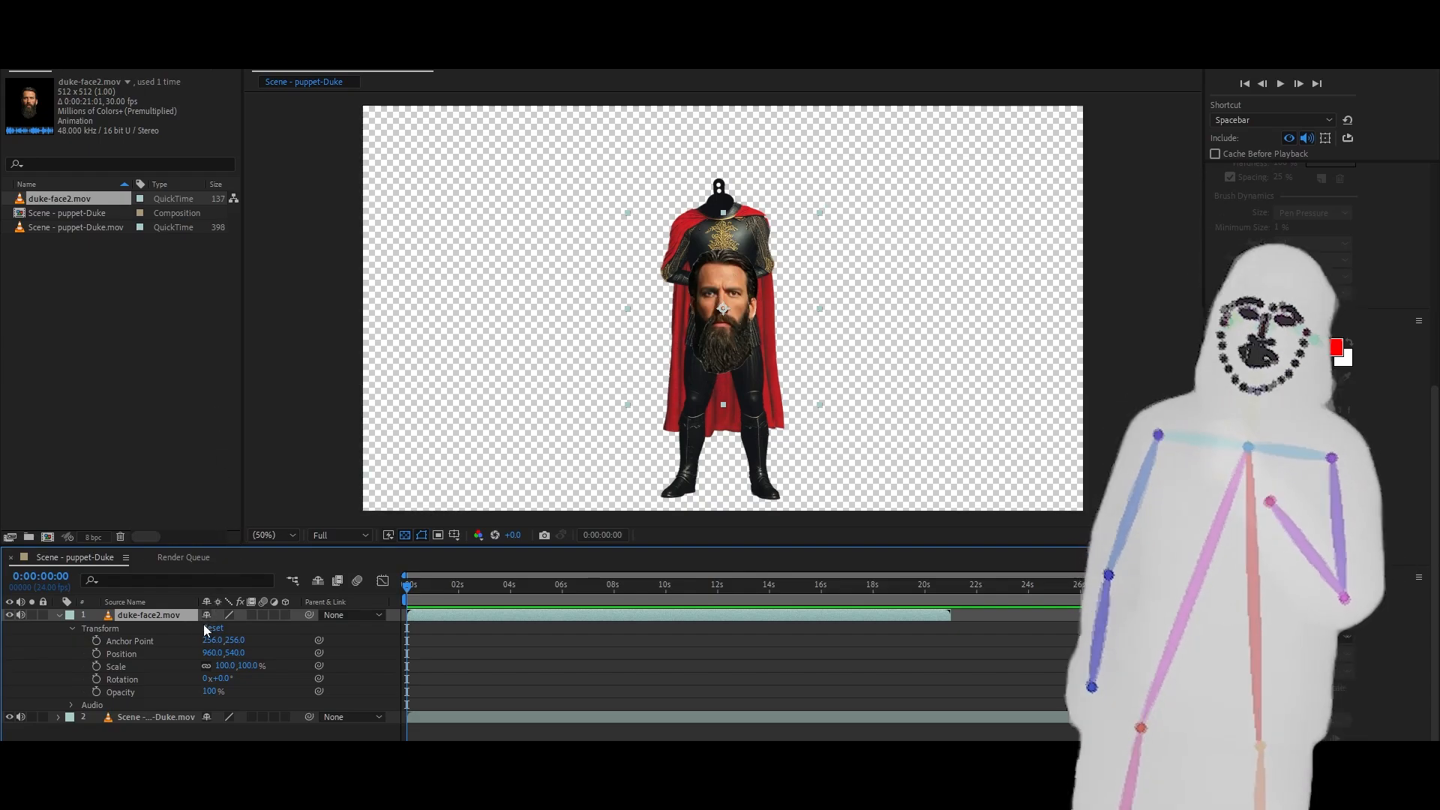
pyautogui.click(226, 666)
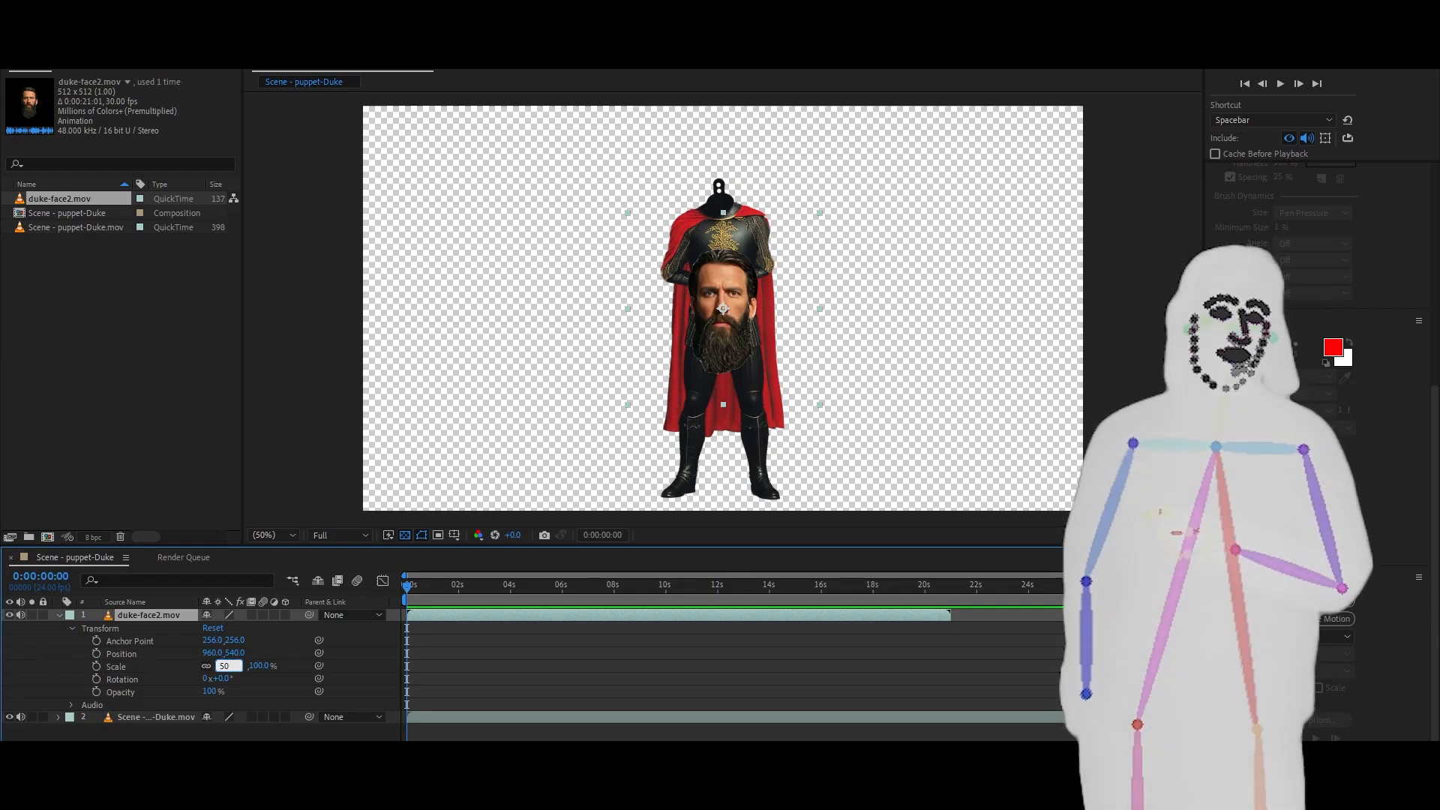
pyautogui.write('50')
pyautogui.press('Tab')
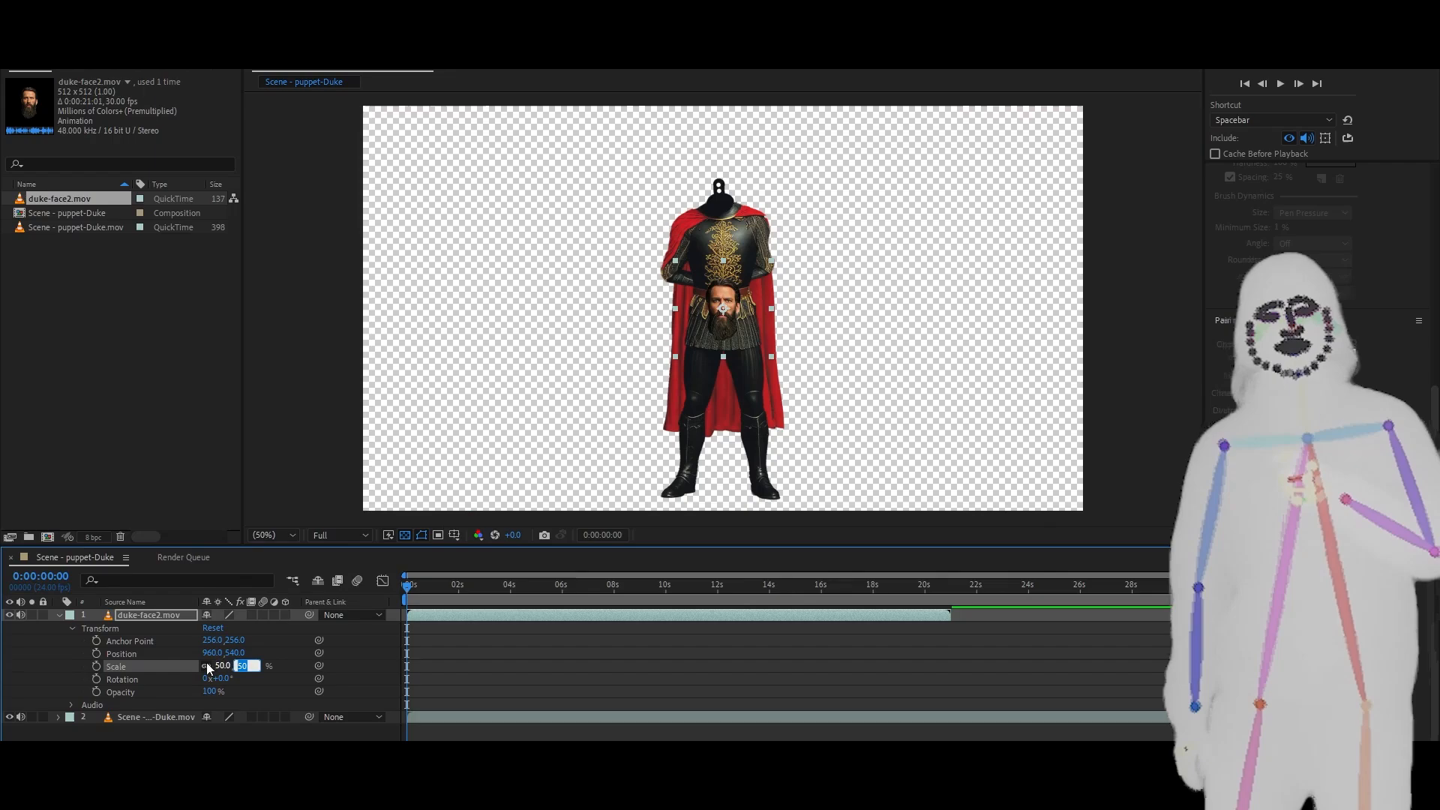
# Seat the head on the puppet's neck with position 956, 240 and anchor point 251, 304
pyautogui.moveTo(235, 653); pyautogui.dragTo(7, 643)
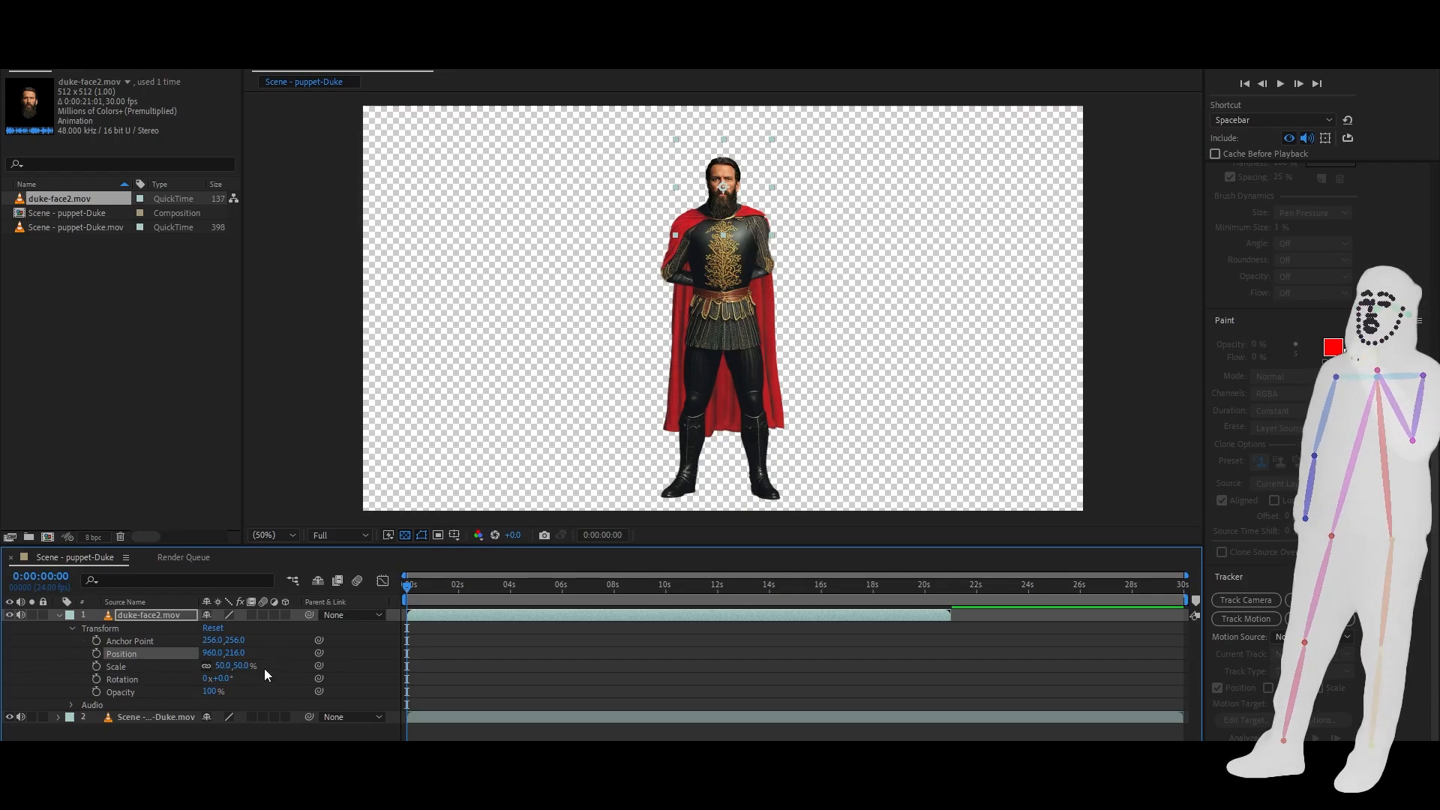
pyautogui.moveTo(213, 653); pyautogui.dragTo(210, 657)
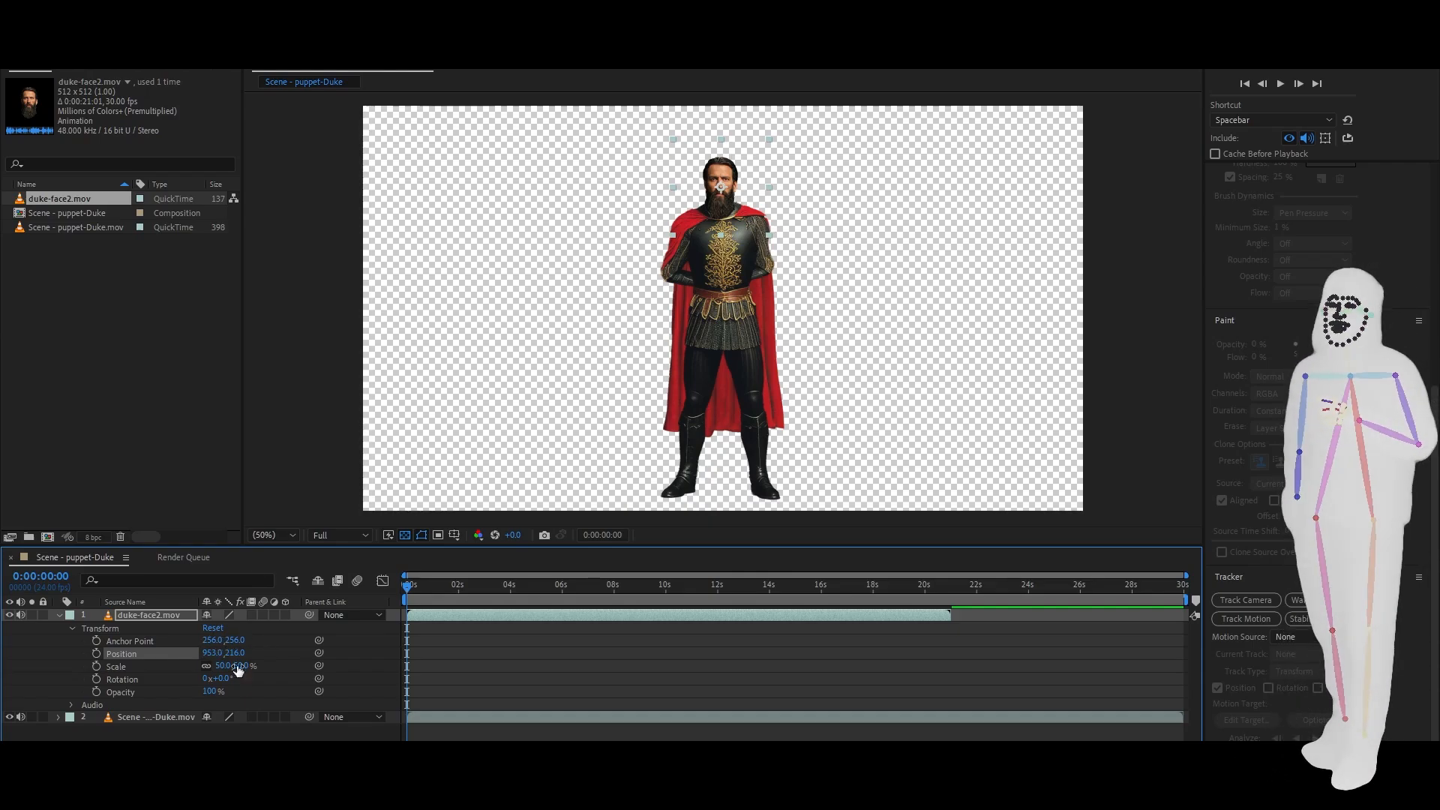
pyautogui.moveTo(234, 640)
pyautogui.mouseDown()
pyautogui.moveTo(266, 640)
pyautogui.moveTo(209, 640)
pyautogui.moveTo(212, 652)
pyautogui.moveTo(250, 654)
pyautogui.mouseUp()
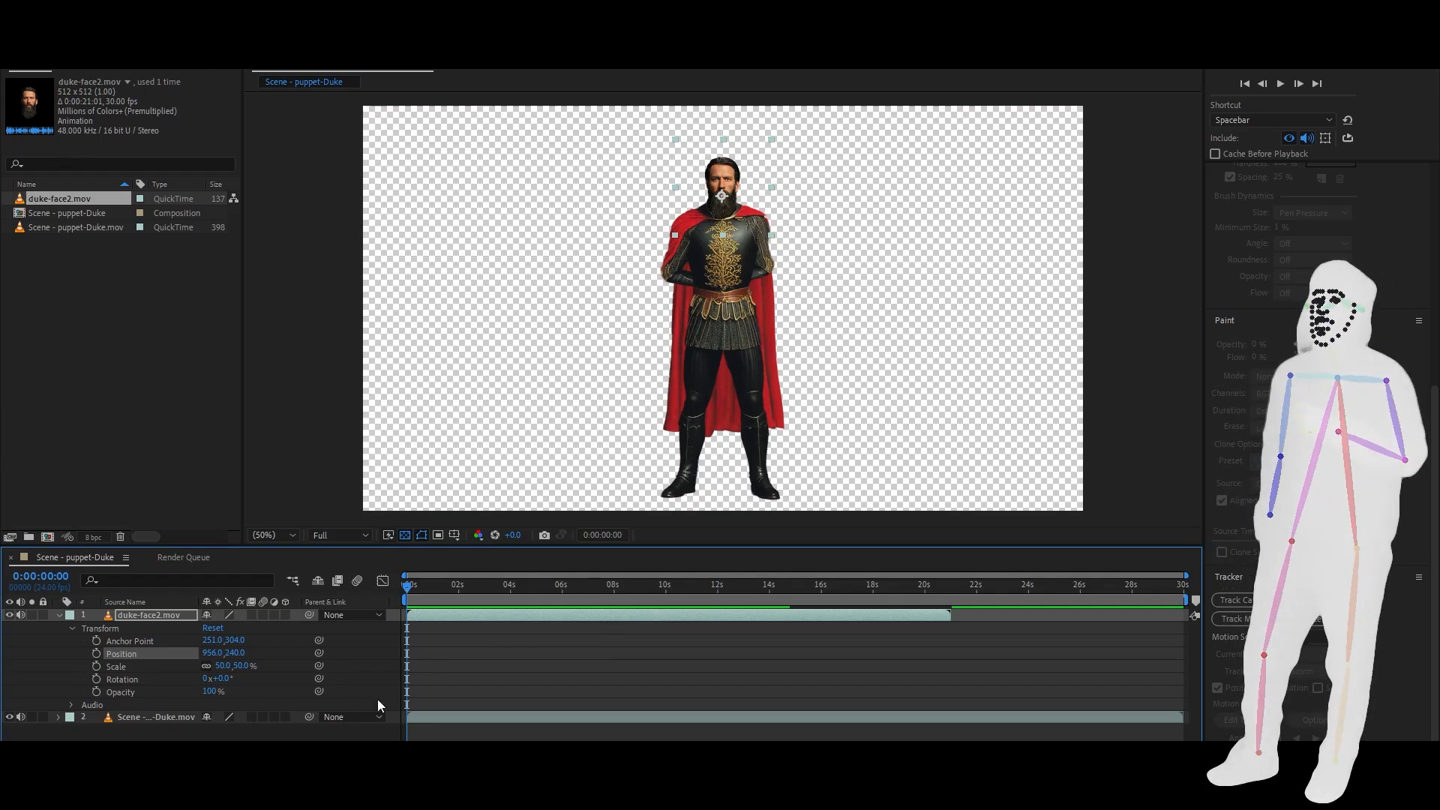
# Start Track Motion on the puppet body layer, place Track Point 1 on the white-dotted neck marker, and analyze the clip forward
pyautogui.rightClick(140, 721)
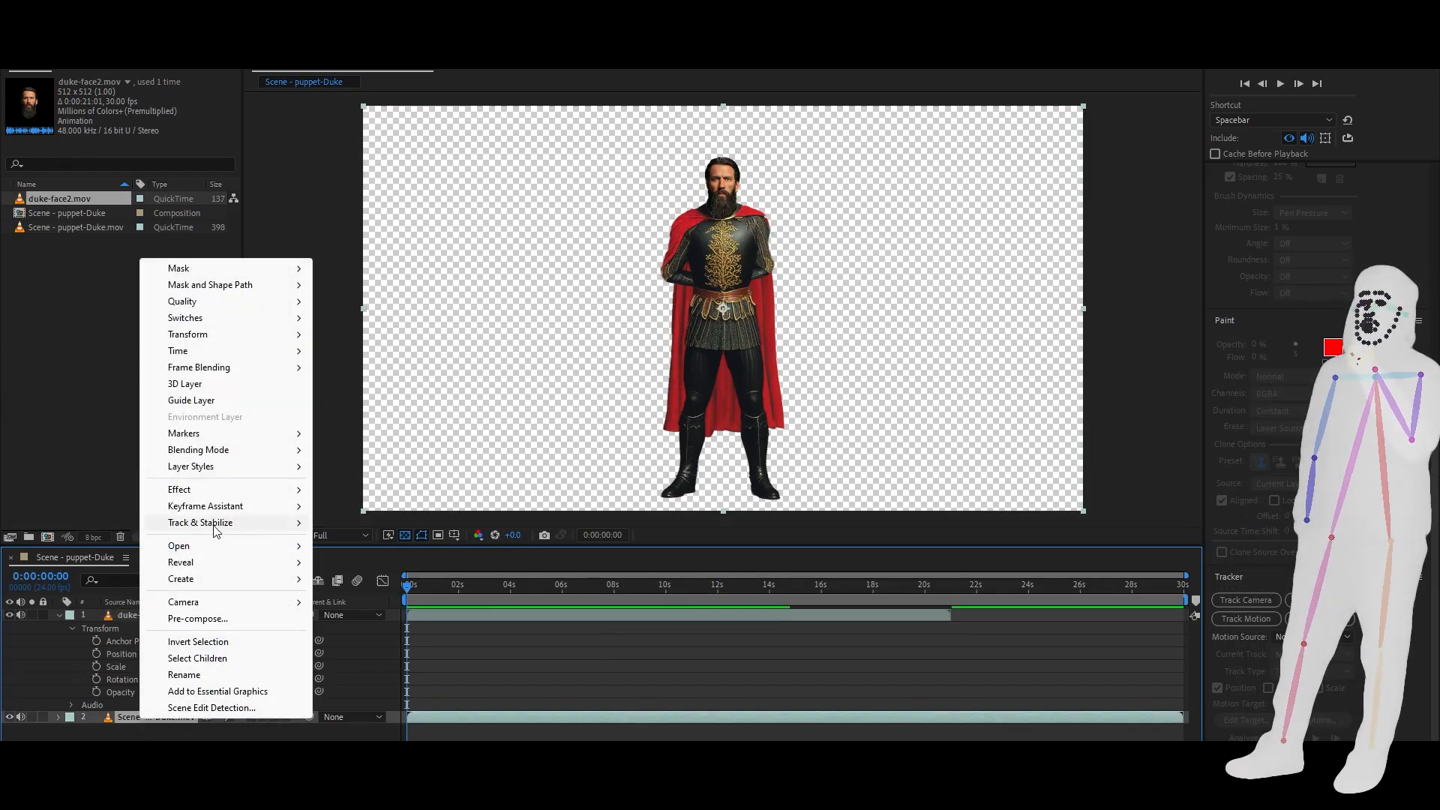
pyautogui.moveTo(221, 528)
pyautogui.click(361, 557)
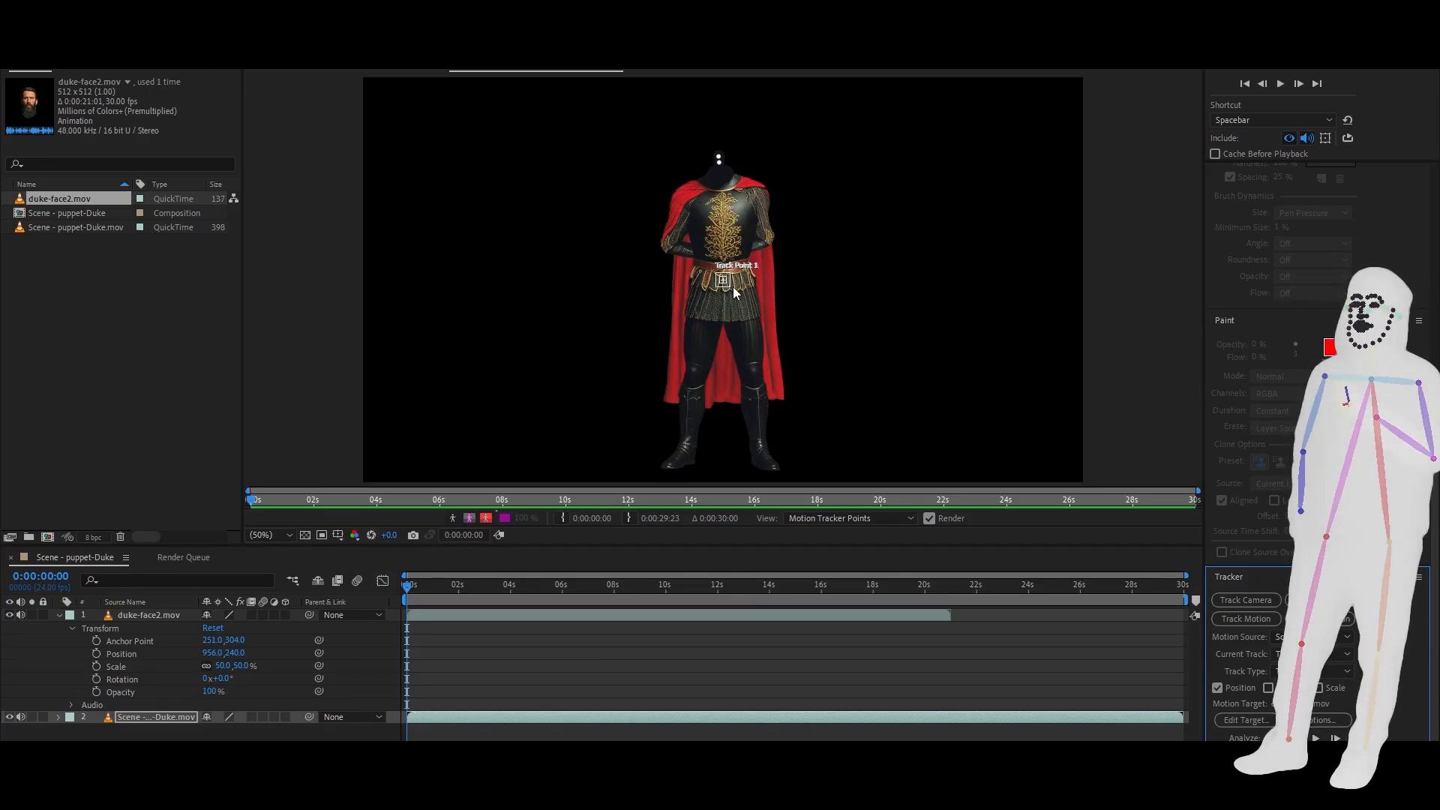
pyautogui.scroll(6, 734, 285)
pyautogui.scroll(-3, 736, 278)
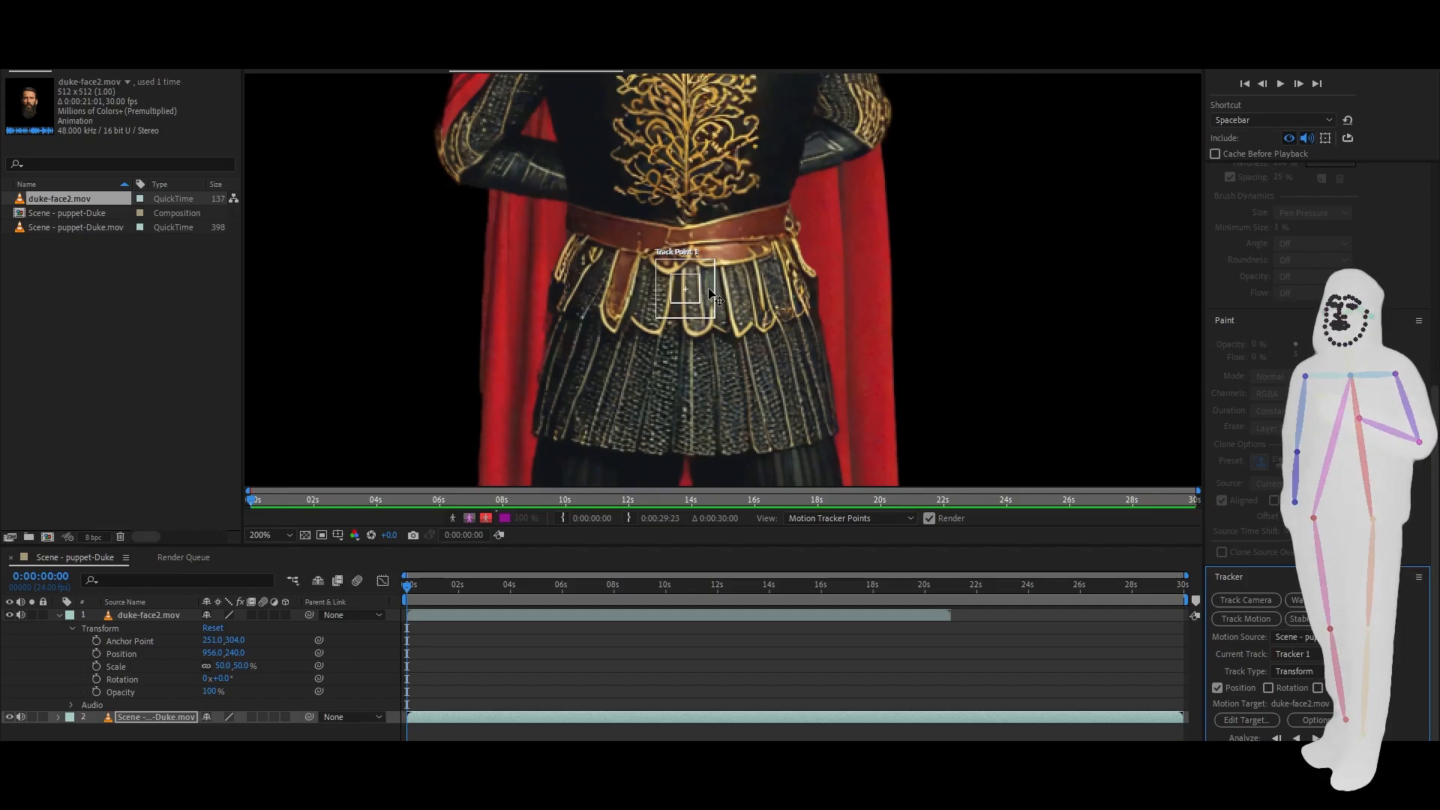
pyautogui.moveTo(711, 295); pyautogui.dragTo(693, 324)
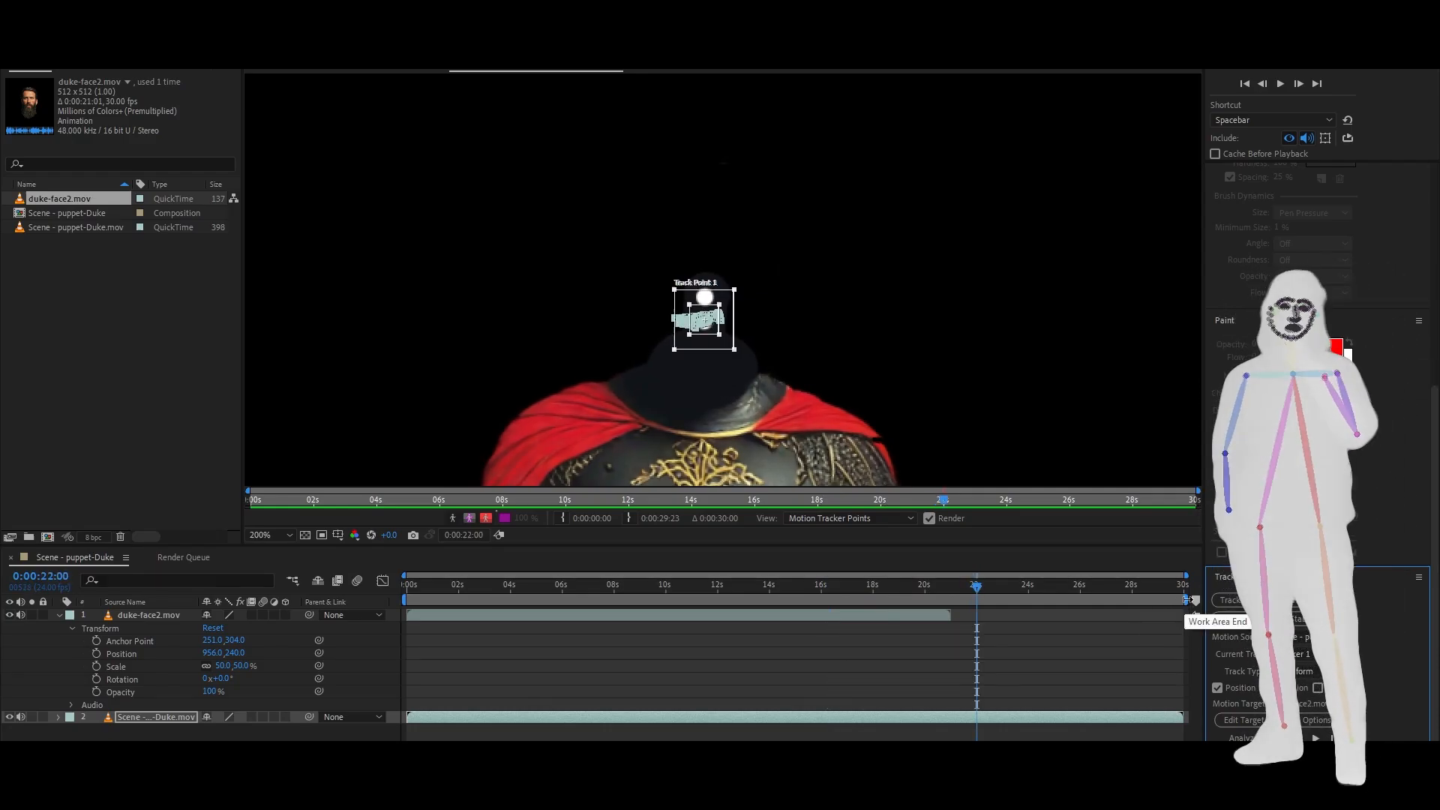
# Trim the work area to the end of the duke-face2.mov clip and apply the tracking data to the head in X and Y
pyautogui.moveTo(1187, 600)
pyautogui.mouseDown()
pyautogui.moveTo(934, 600)
pyautogui.moveTo(948, 586)
pyautogui.mouseUp()
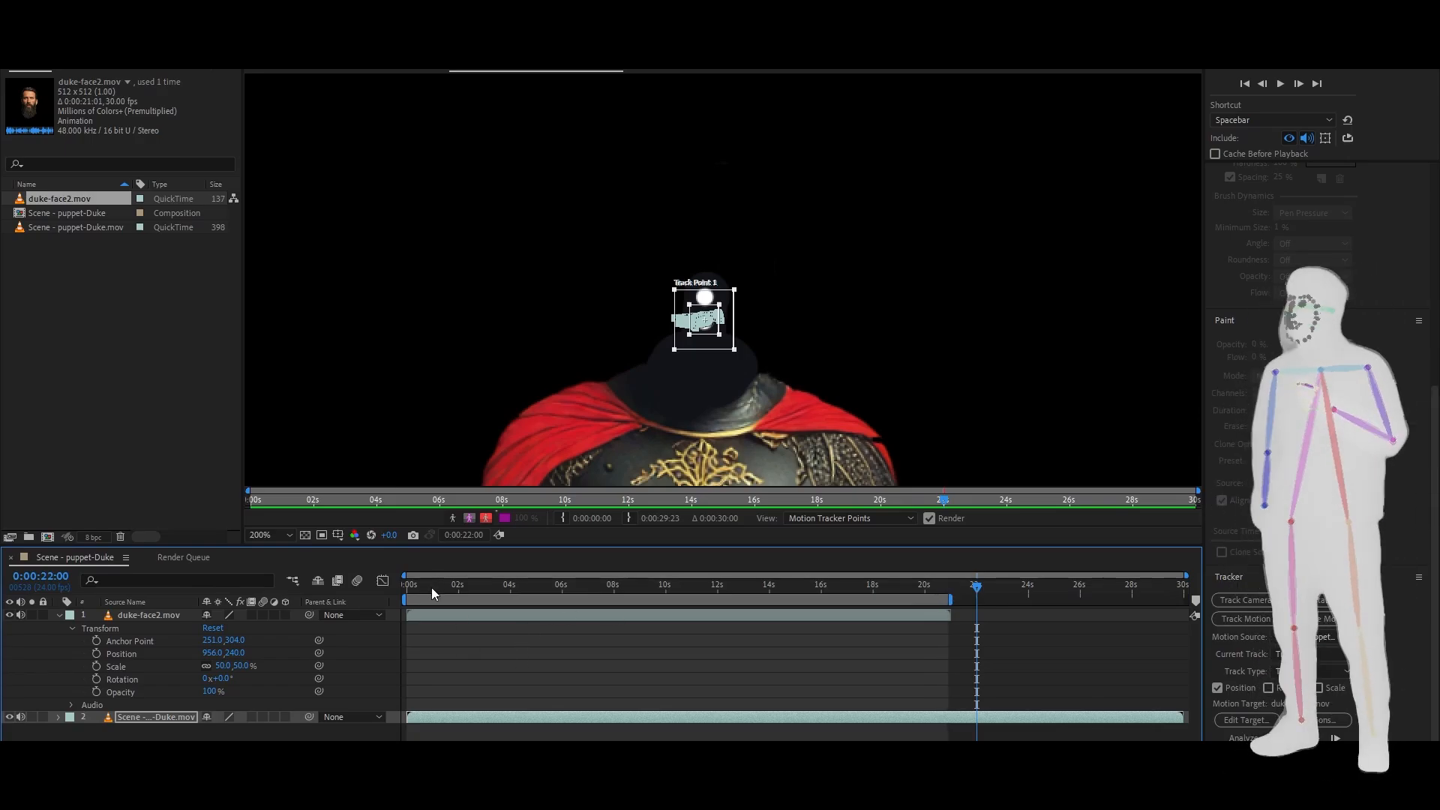
pyautogui.press('Home')
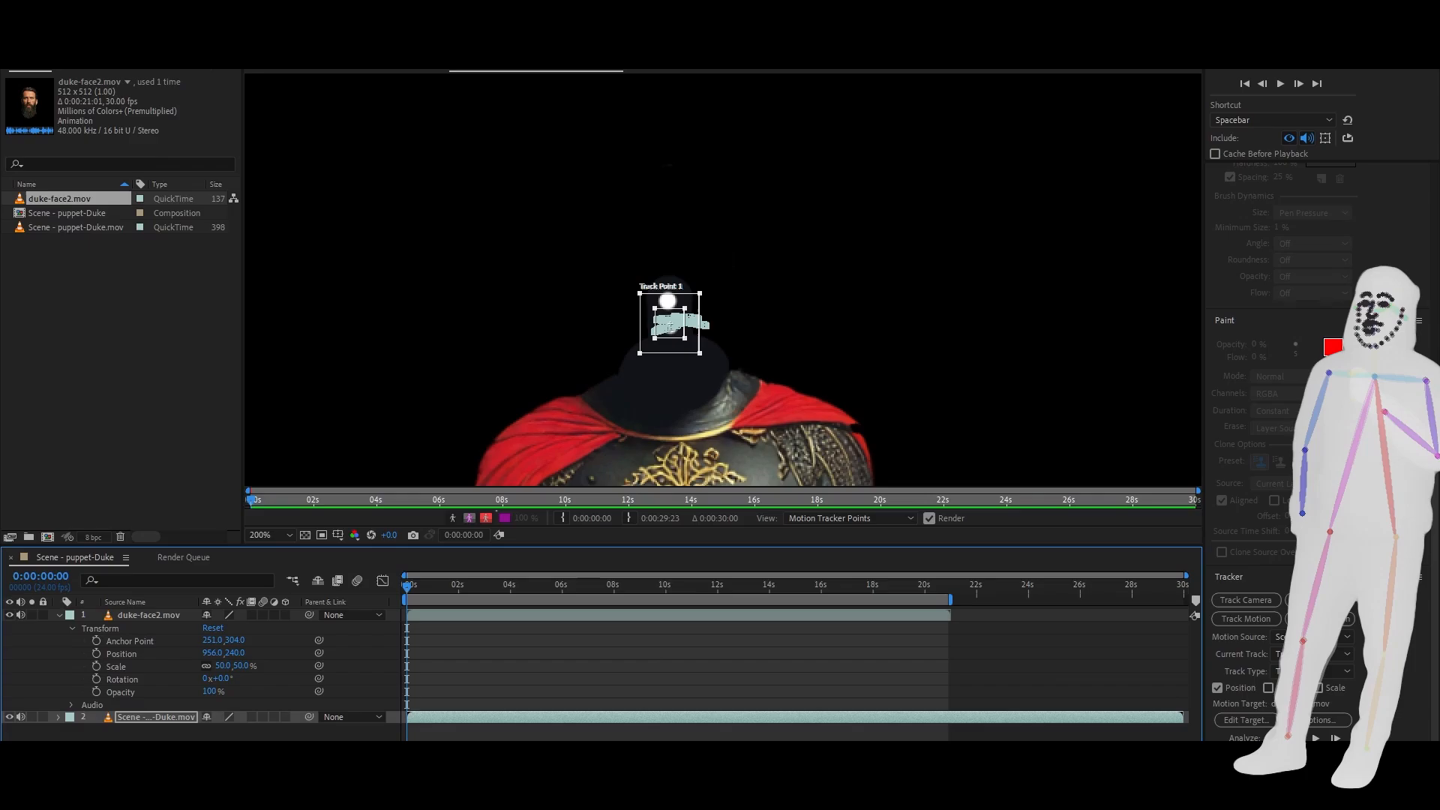
pyautogui.click(1319, 756)
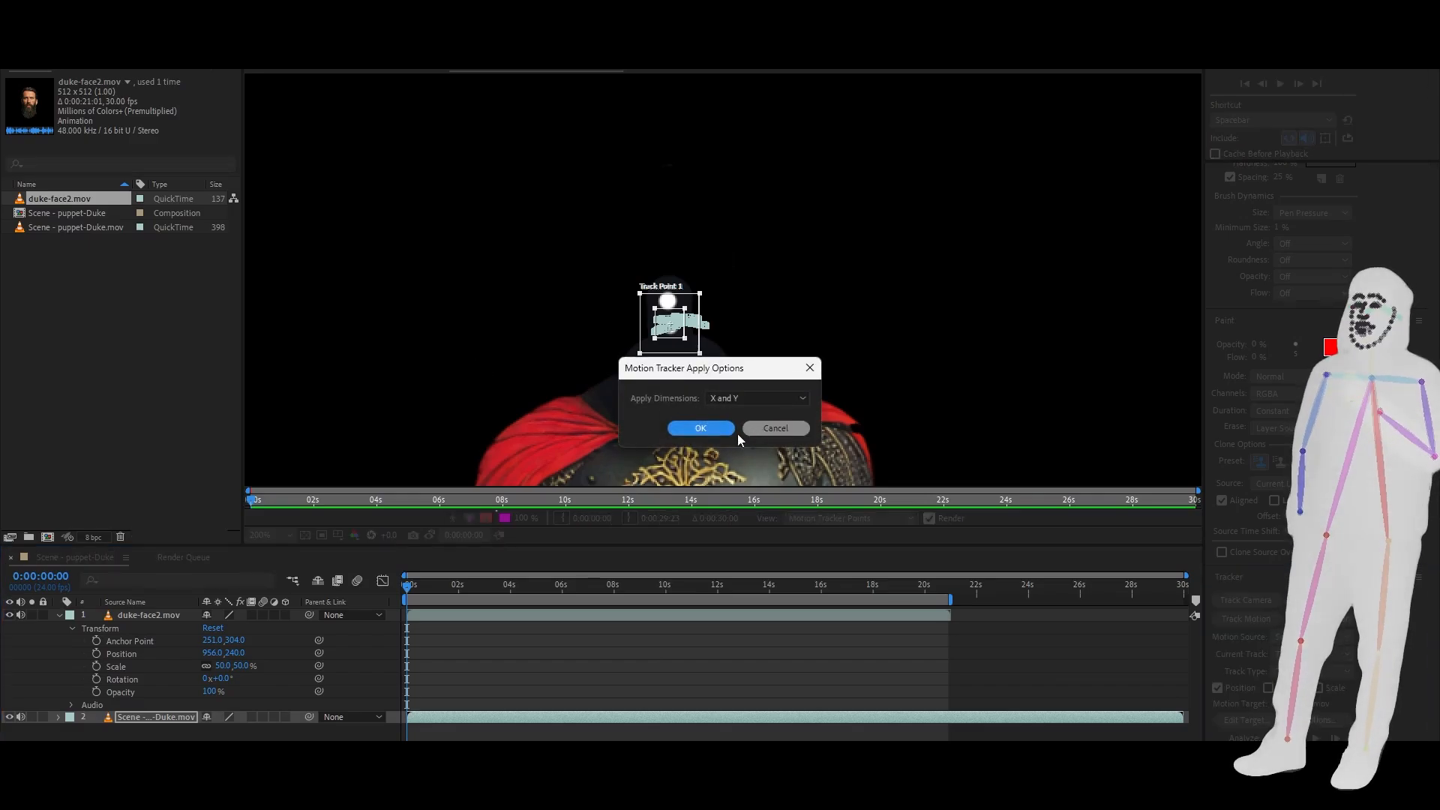
pyautogui.click(699, 429)
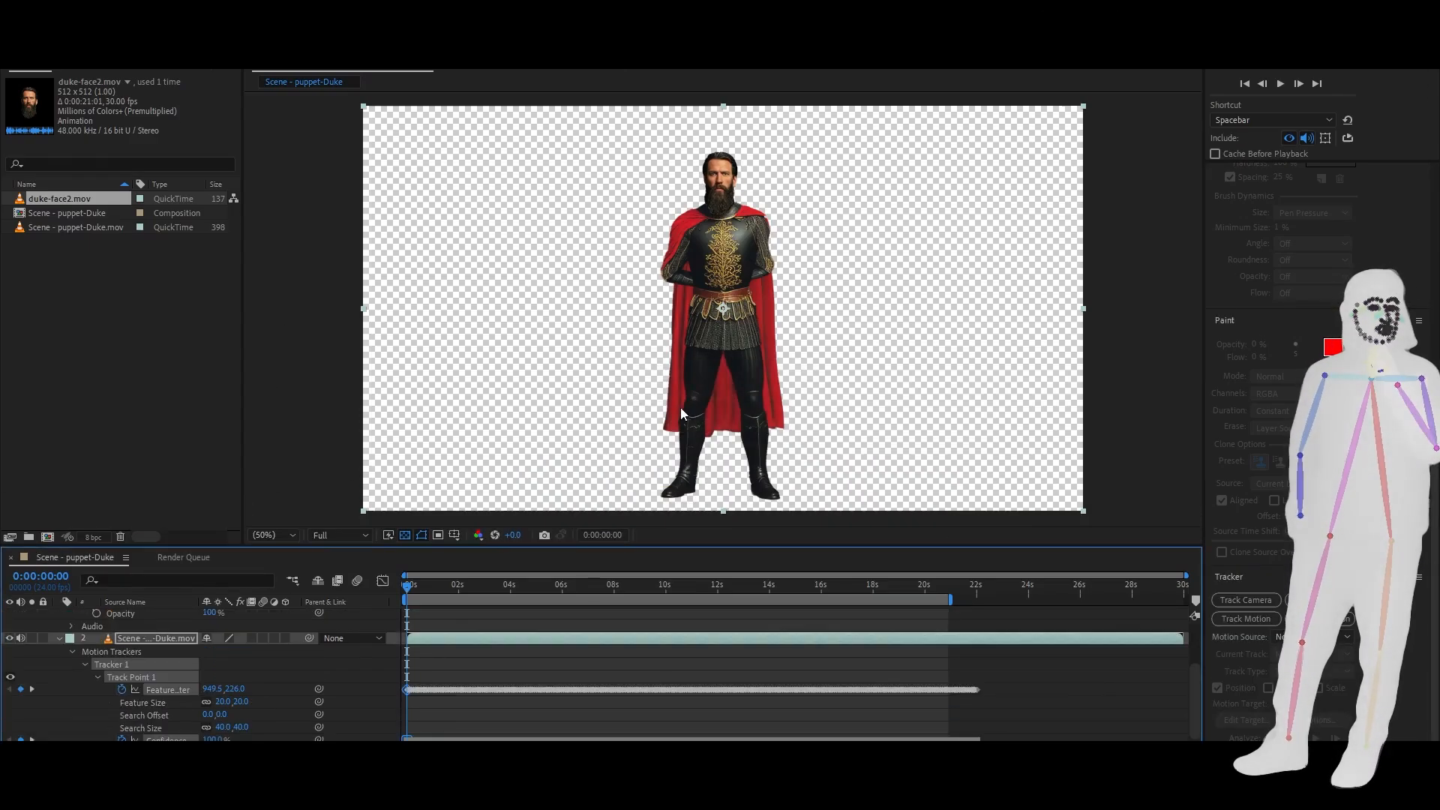
# Preview the composition to check the head's tracking on the puppet body and return to the first frame
pyautogui.click(313, 69)
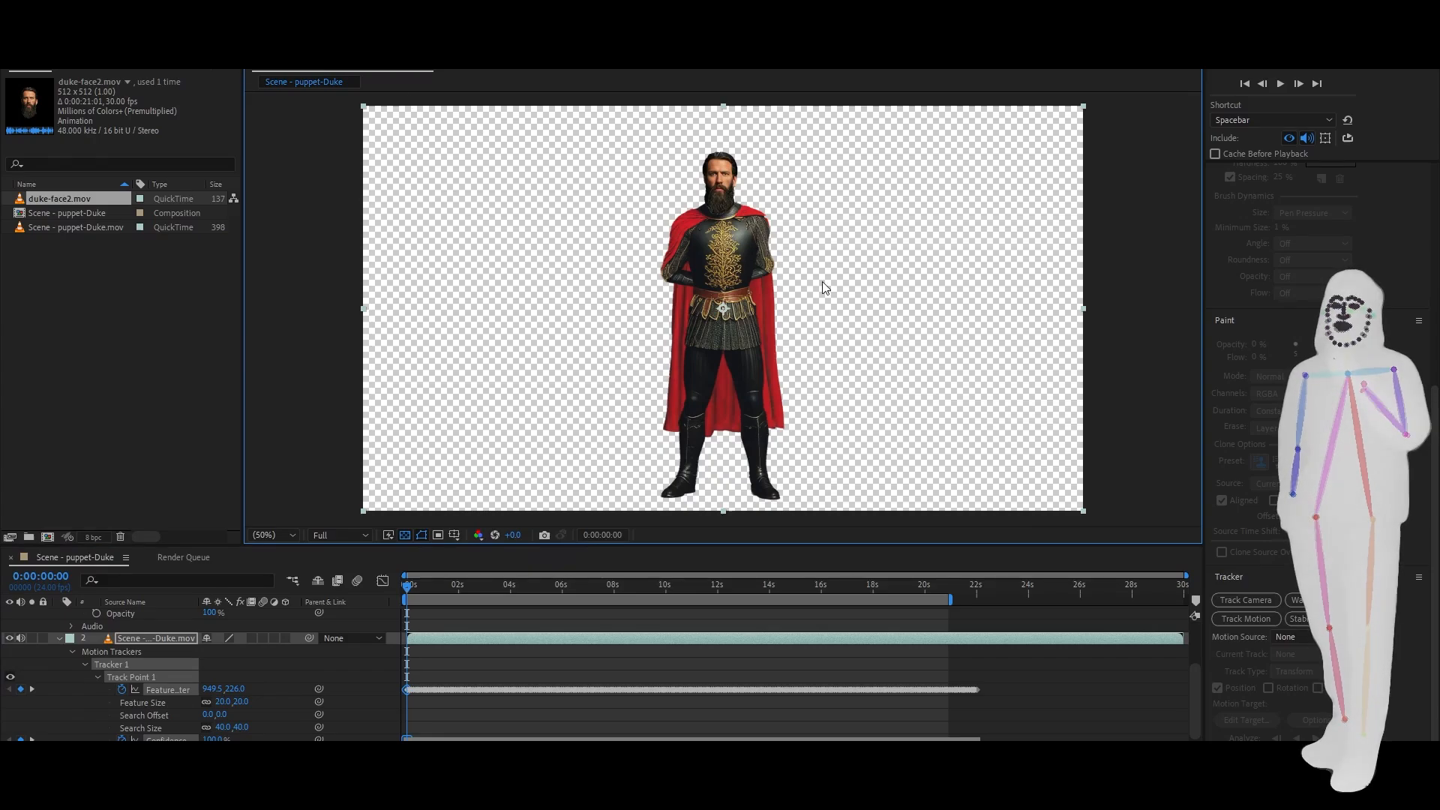
pyautogui.press('space')
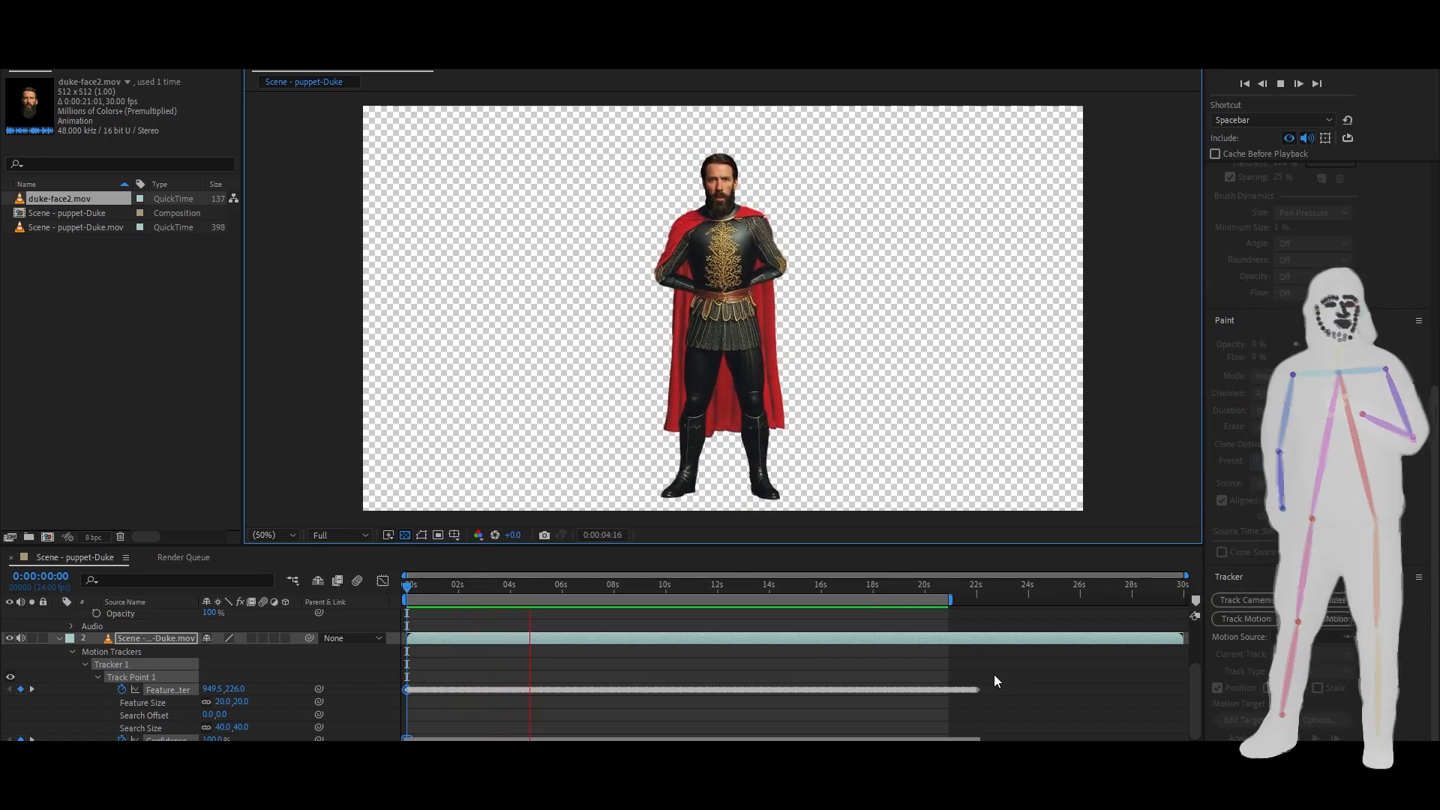
pyautogui.press('space')
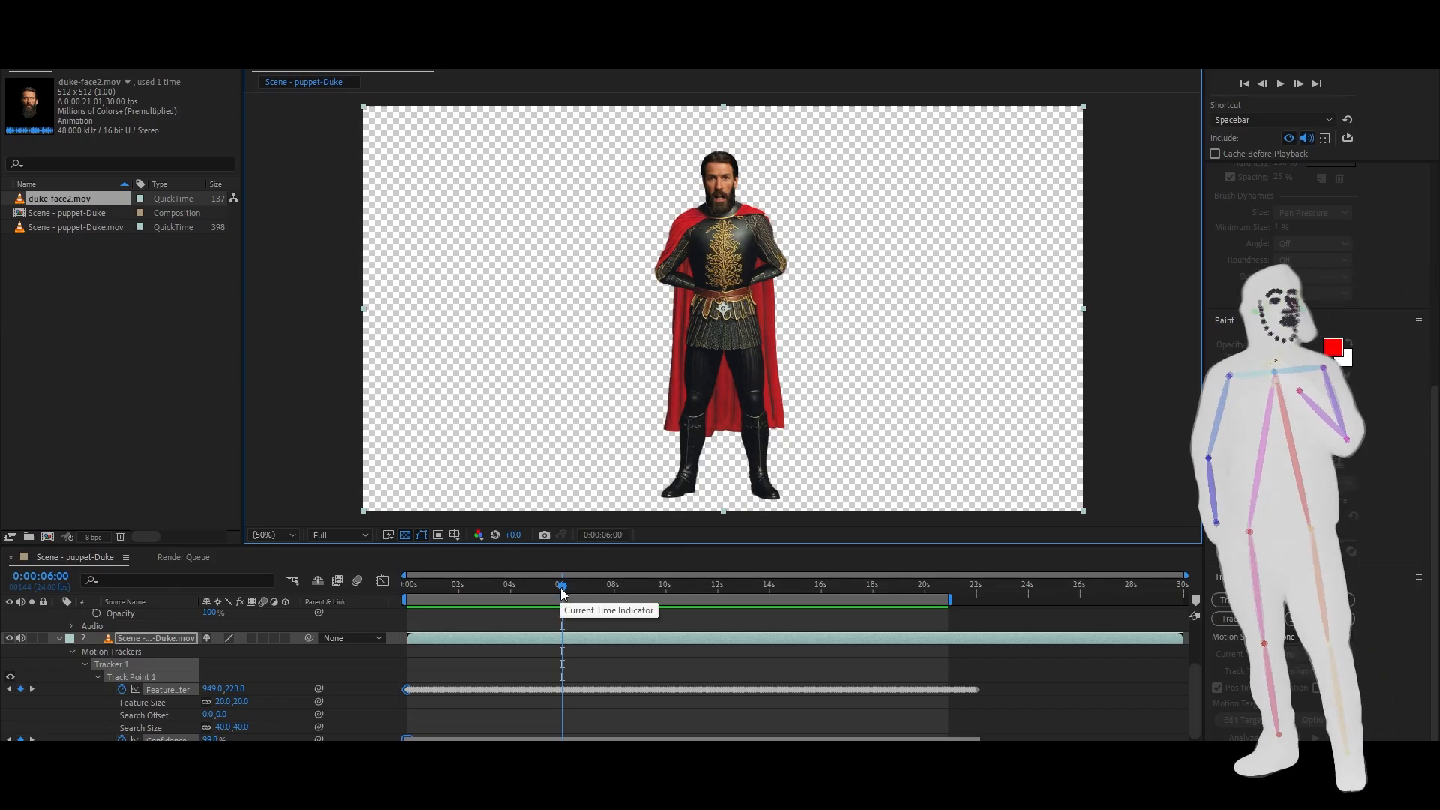
pyautogui.moveTo(465, 586); pyautogui.dragTo(394, 585)
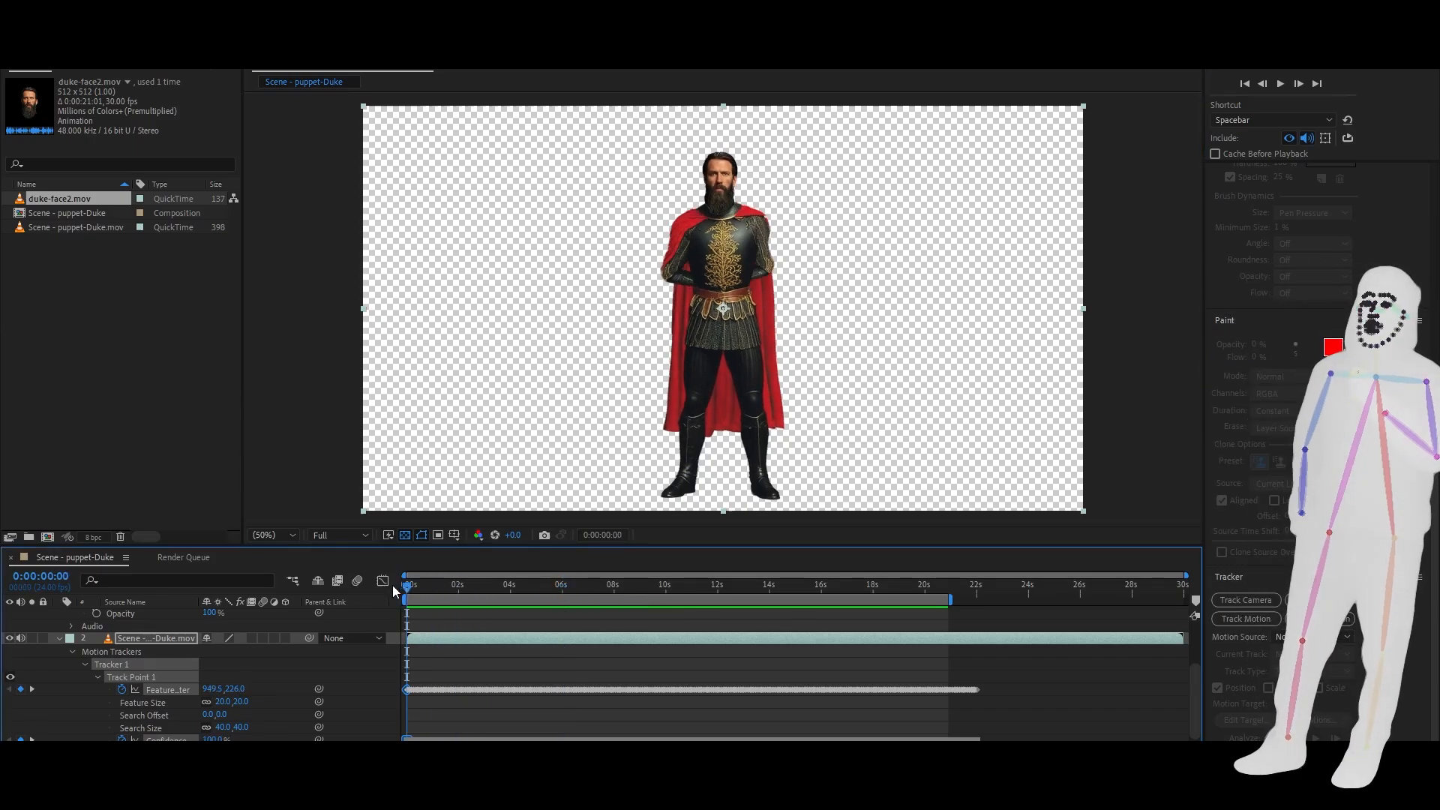
# Queue the Scene - puppet-Duke composition for output as QuickTime with RGB + Alpha channels and start the render
pyautogui.hotkey('ctrl', 'm')
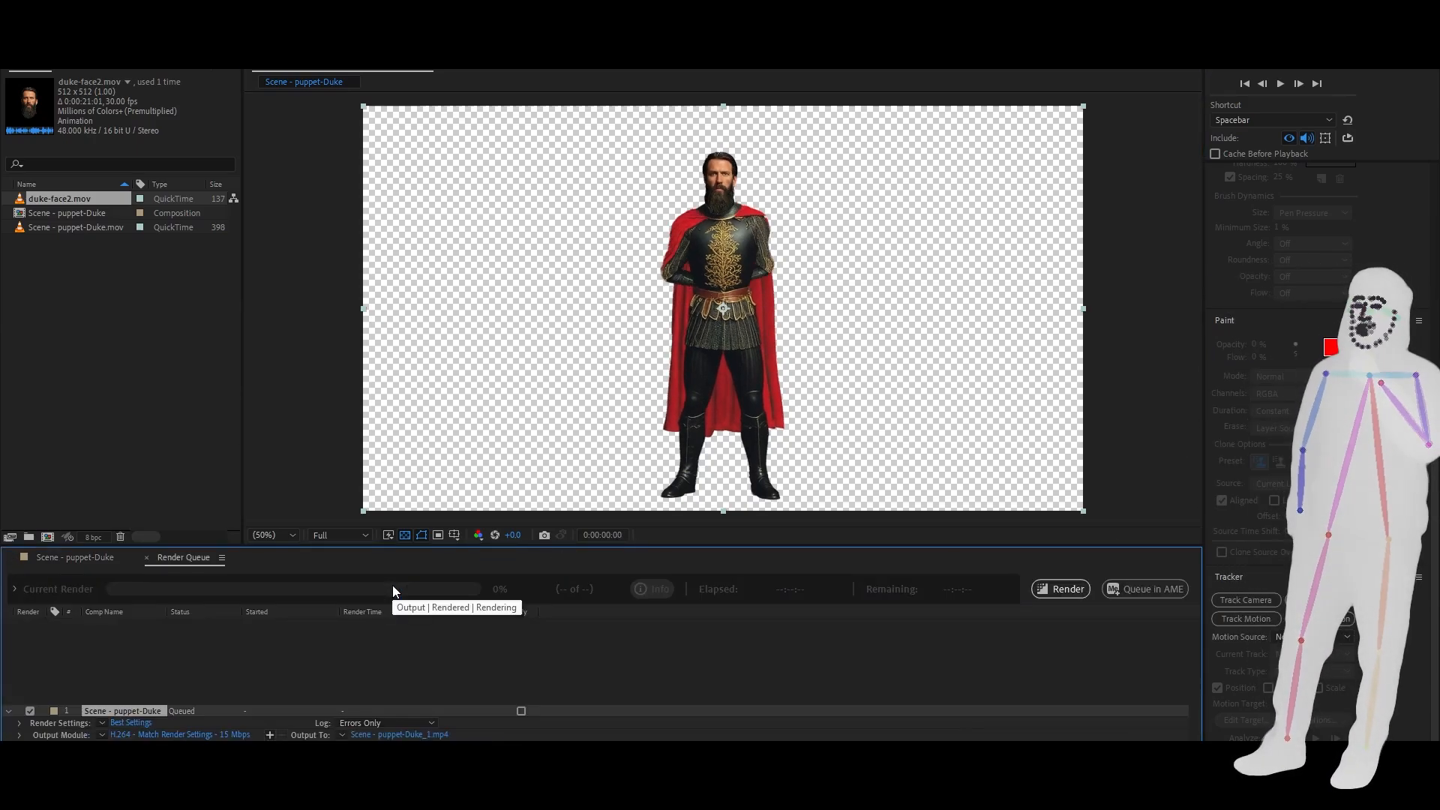
pyautogui.click(163, 735)
pyautogui.click(632, 225)
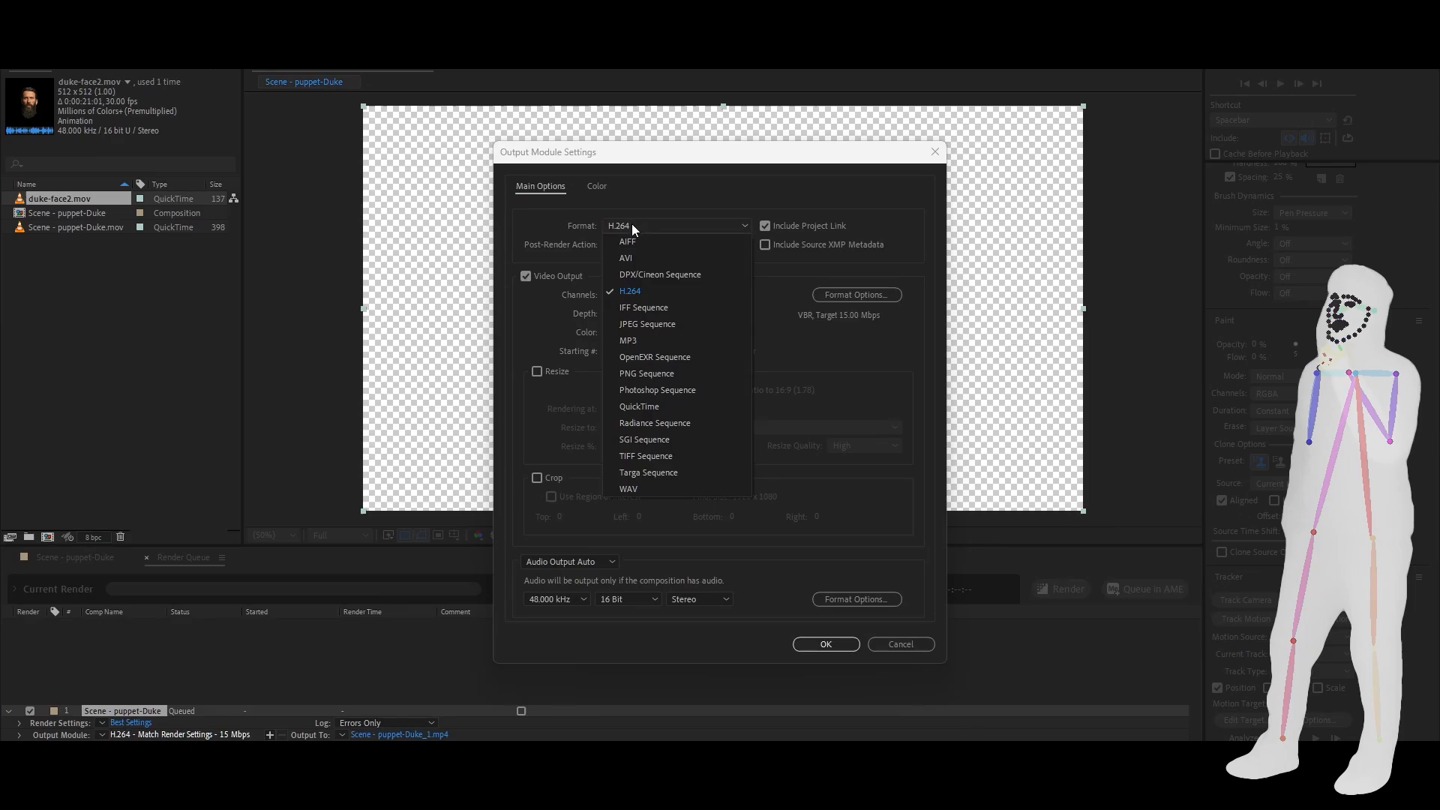
pyautogui.click(649, 406)
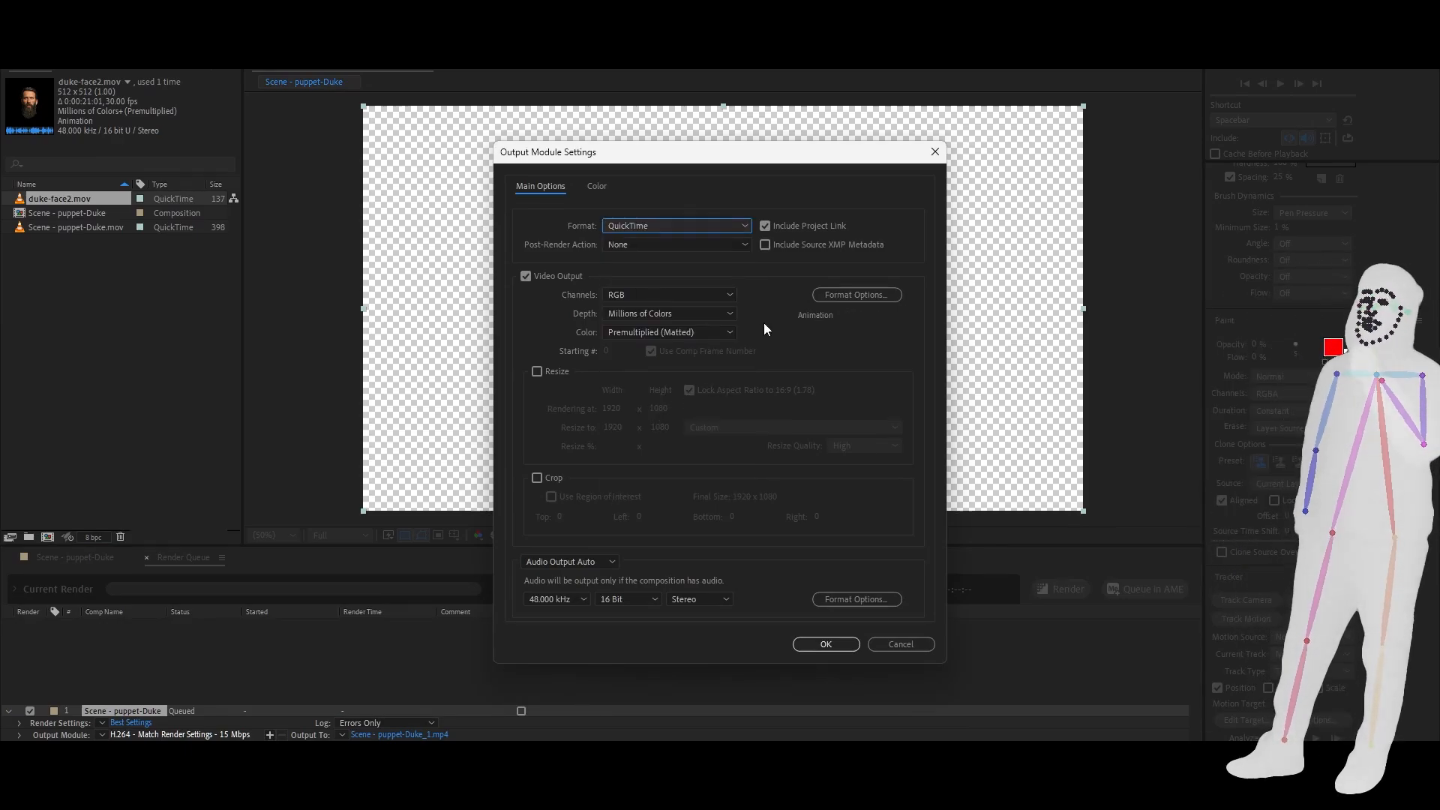
pyautogui.click(668, 297)
pyautogui.click(666, 347)
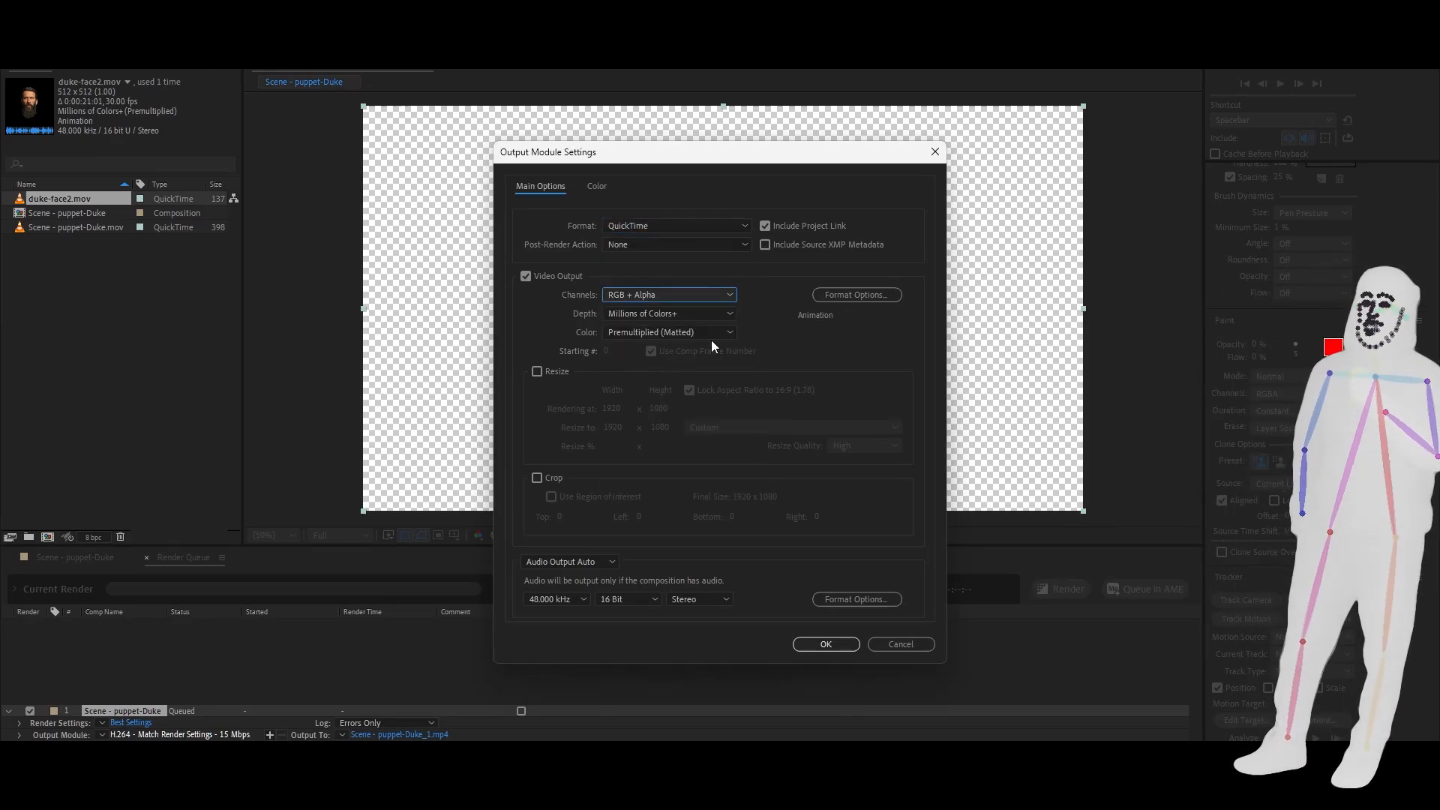
pyautogui.click(827, 643)
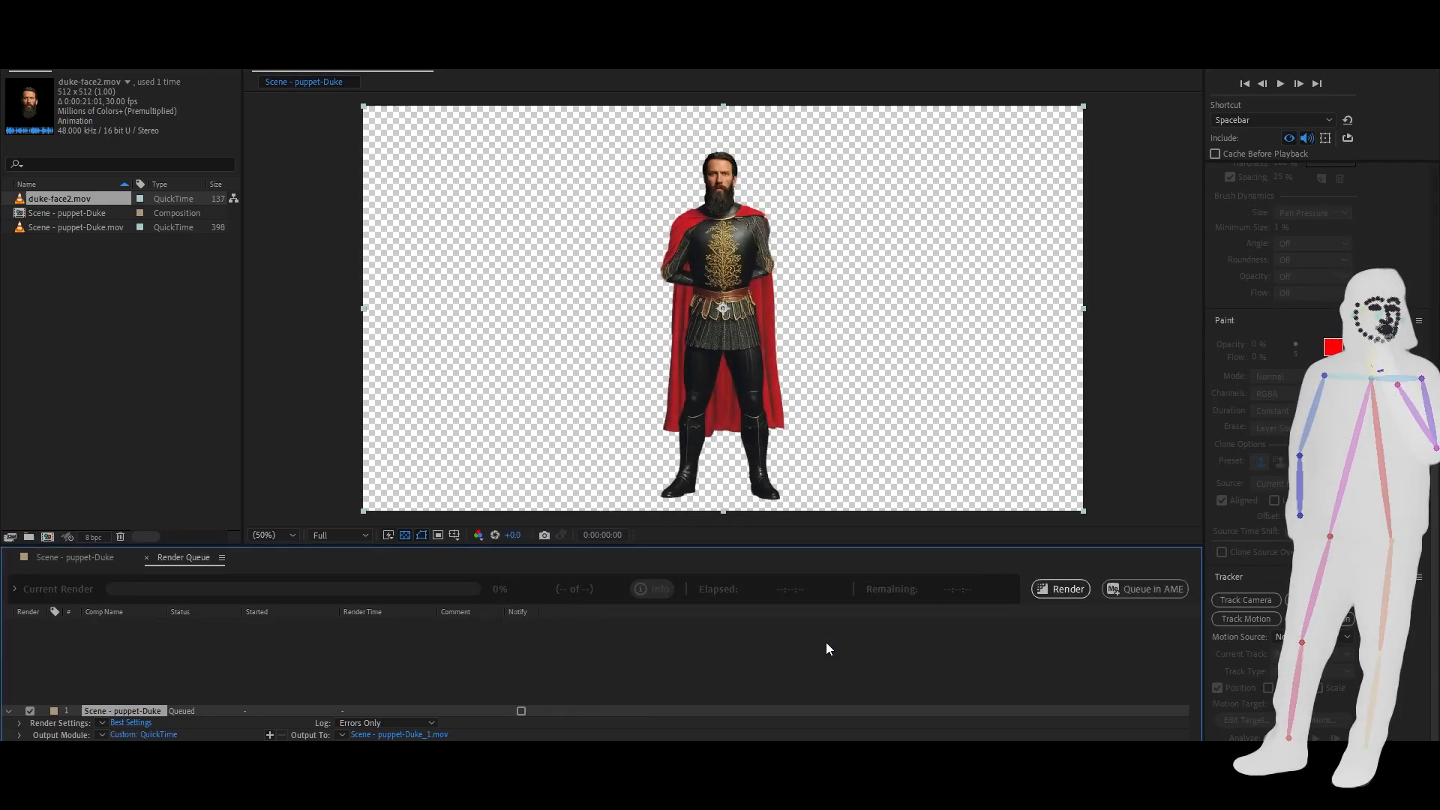
pyautogui.moveTo(788, 795)
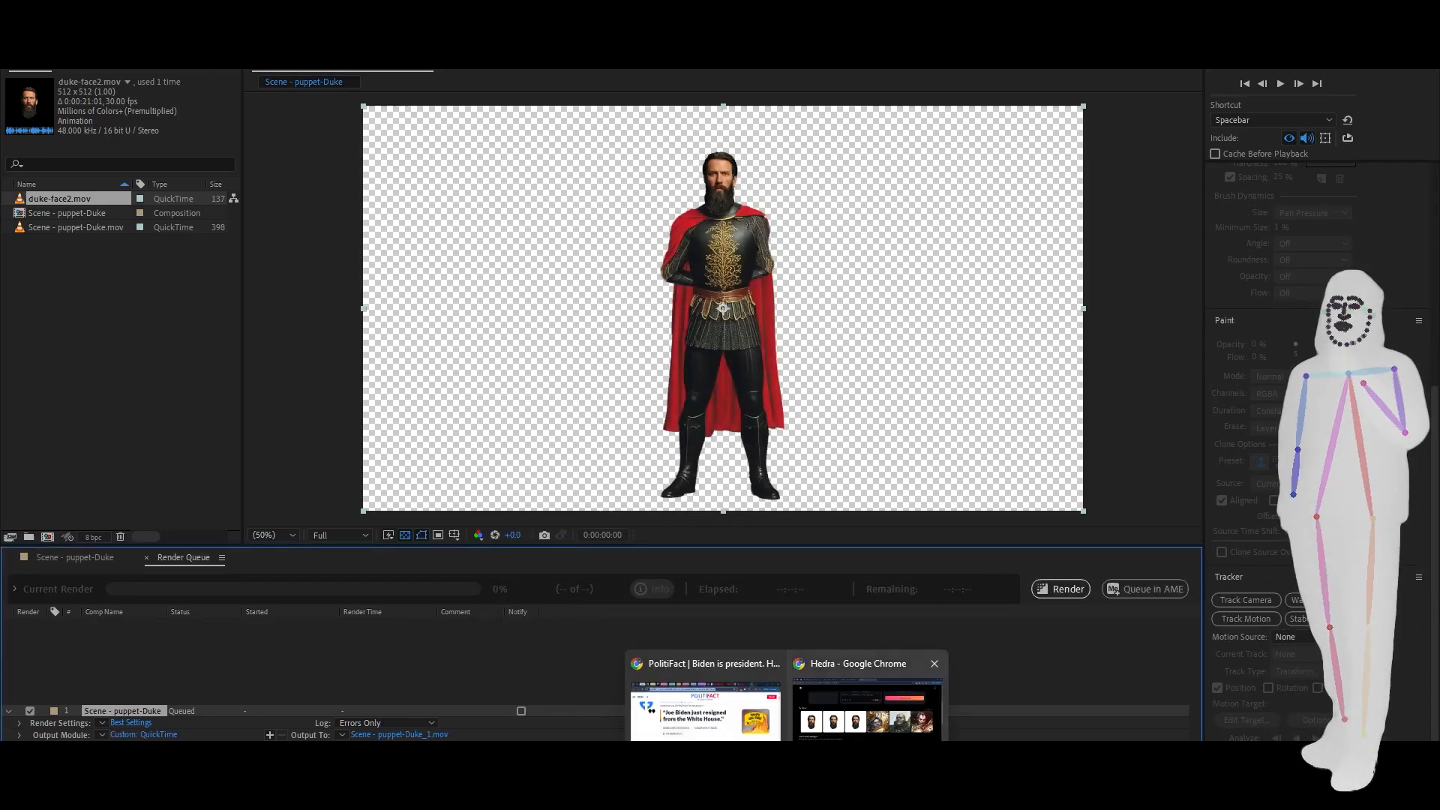
pyautogui.click(1050, 589)
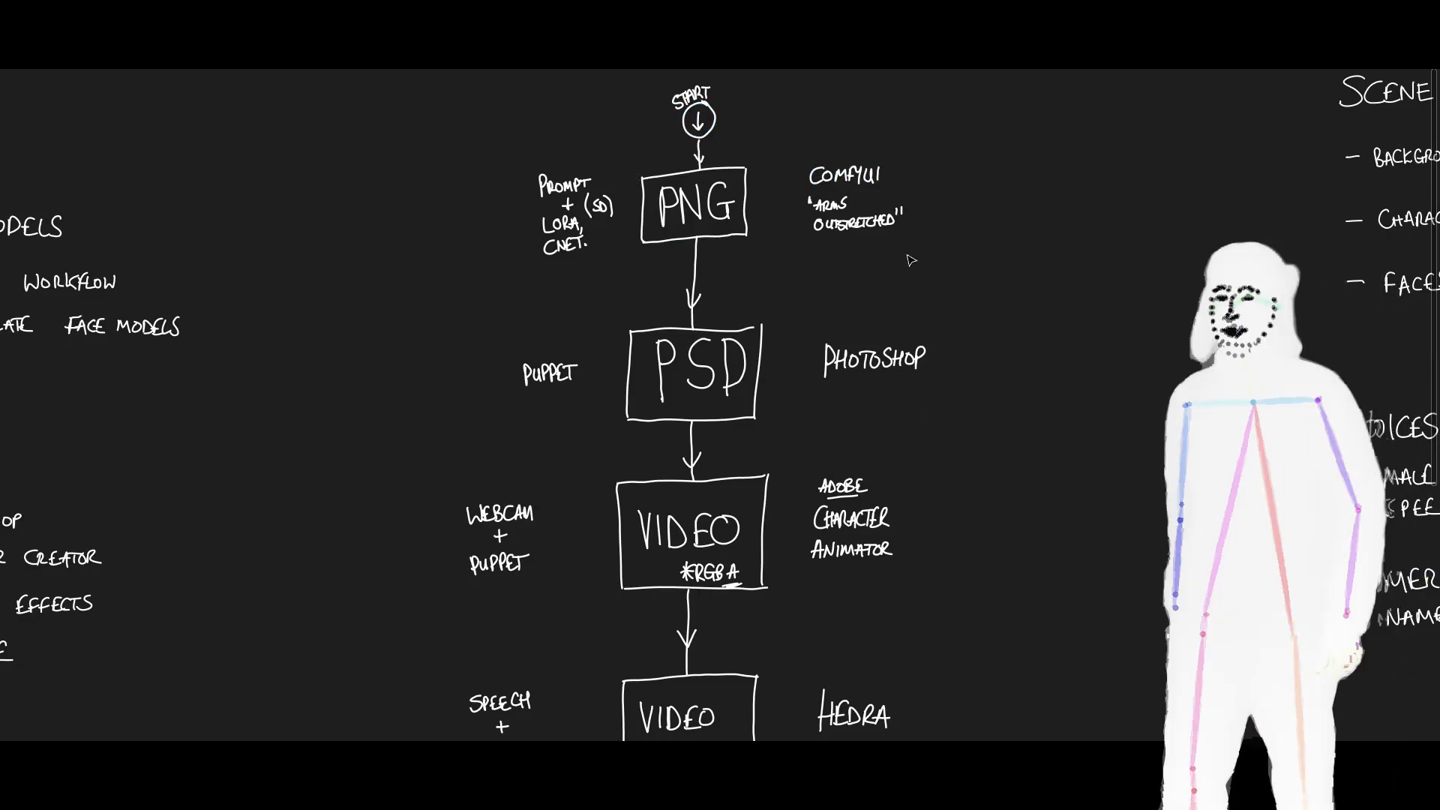
# Review the workflow diagram from the PNG and PSD stages down to the final Adobe Premiere video
pyautogui.scroll(-5, 1065, 514)
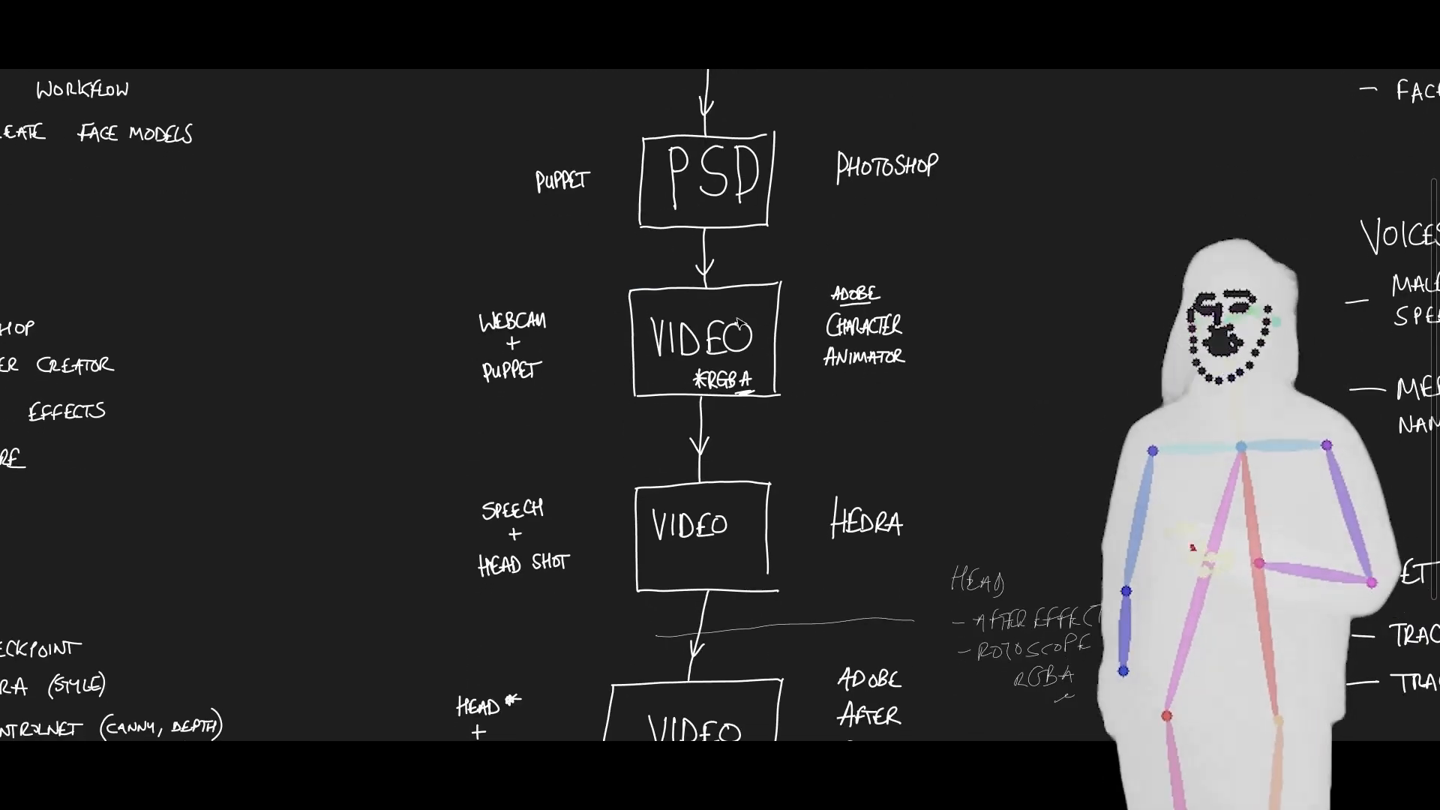
pyautogui.scroll(-5, 1020, 497)
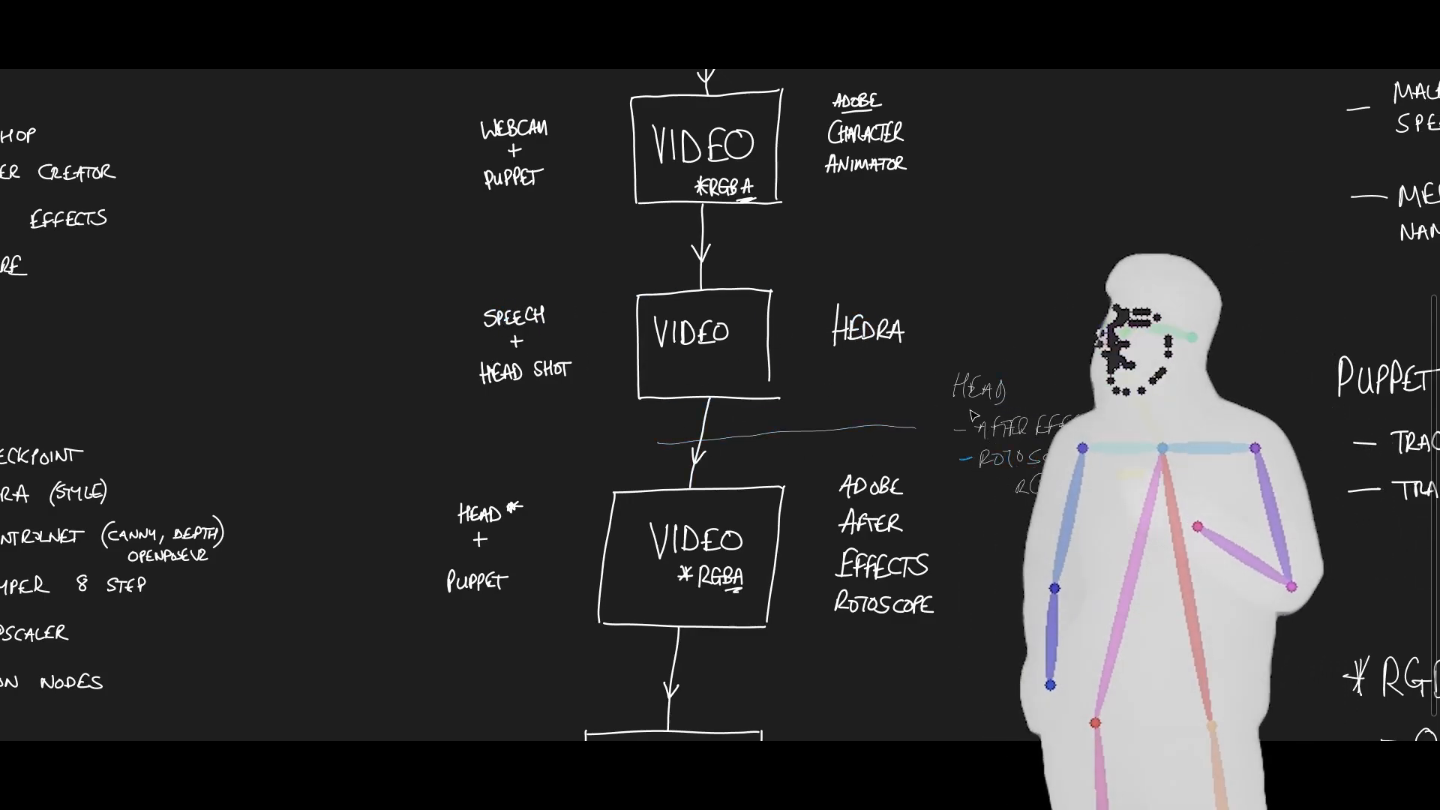
pyautogui.scroll(-5, 658, 403)
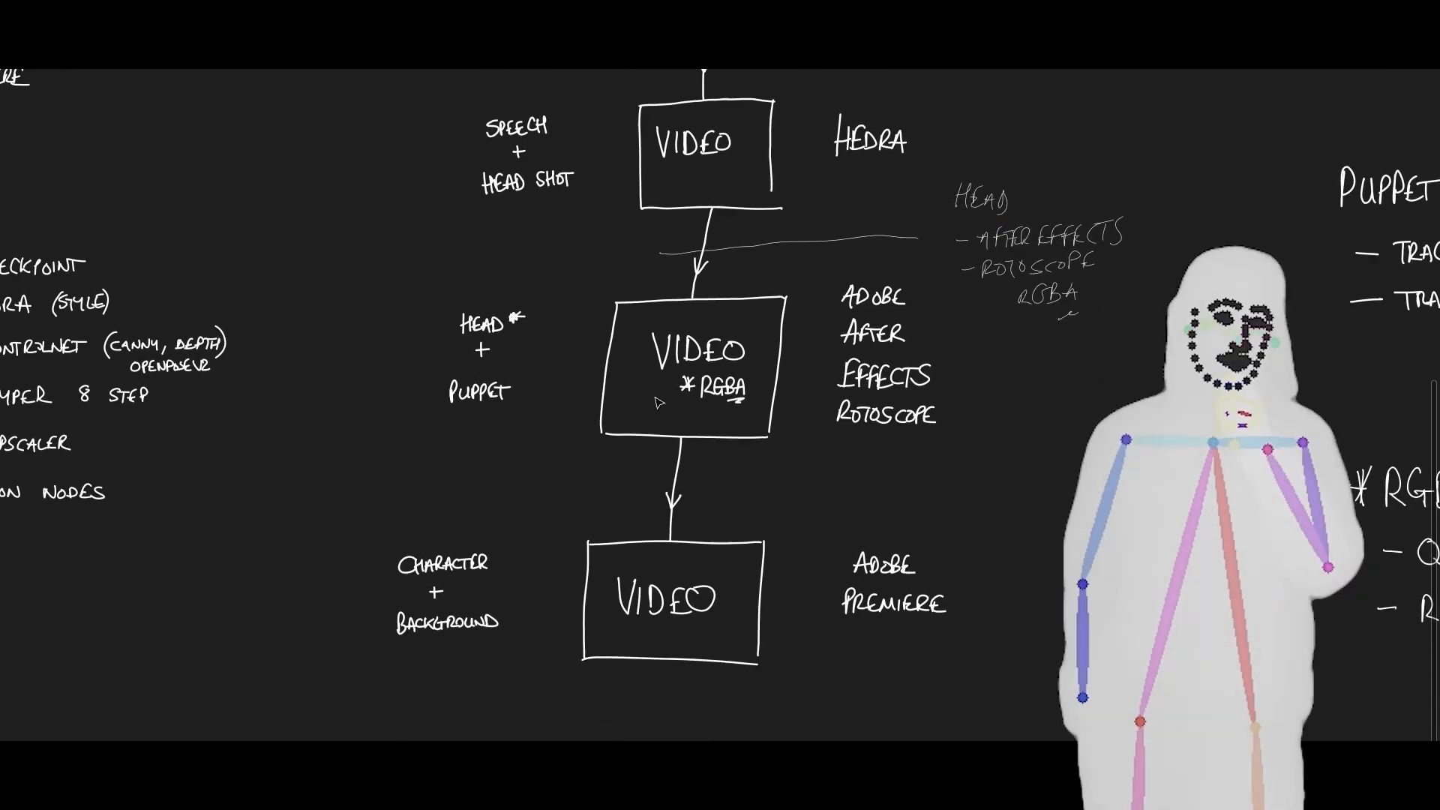
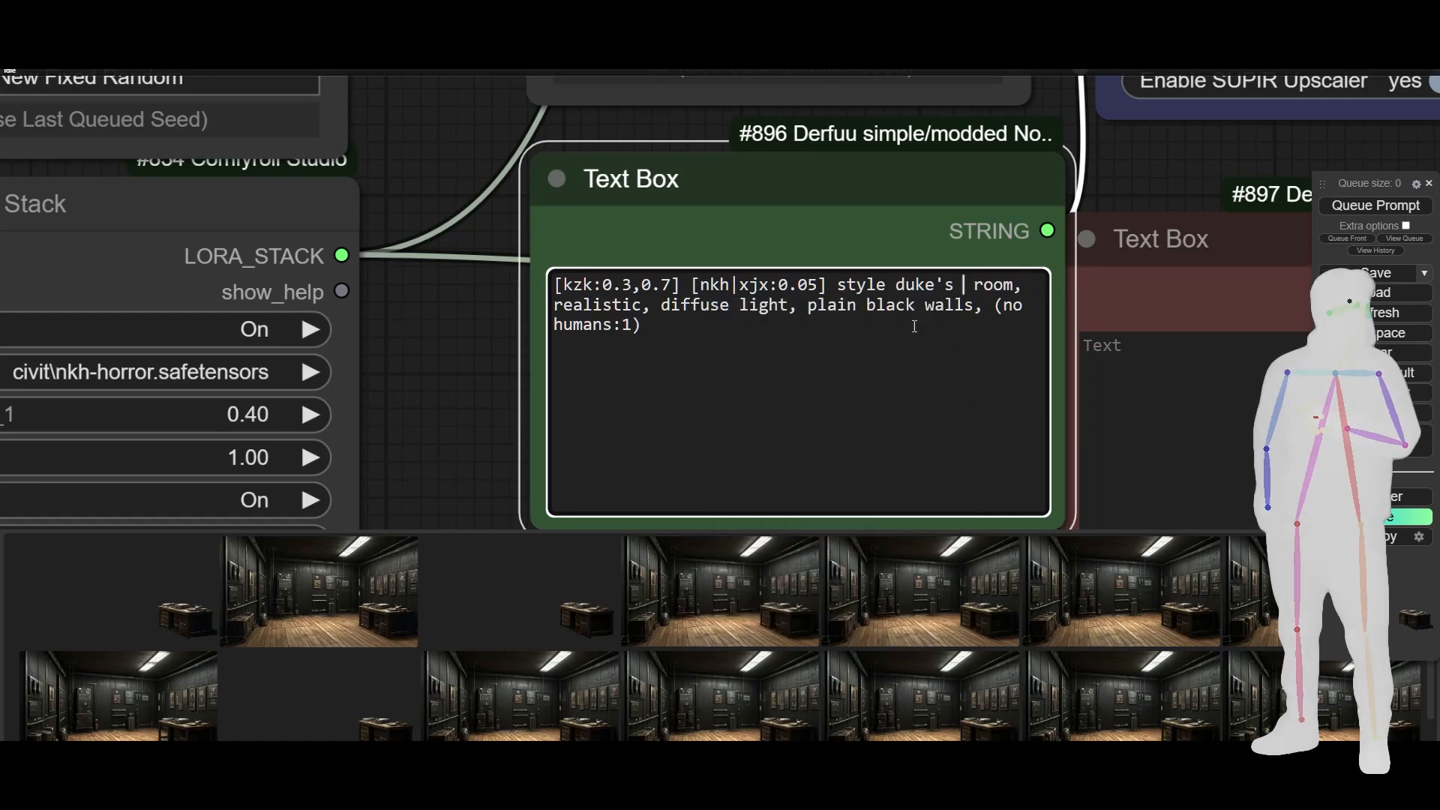
# Change the positive prompt's subject to "dukes study room" and queue the background image generation
pyautogui.press('BackSpace')
pyautogui.write('study')
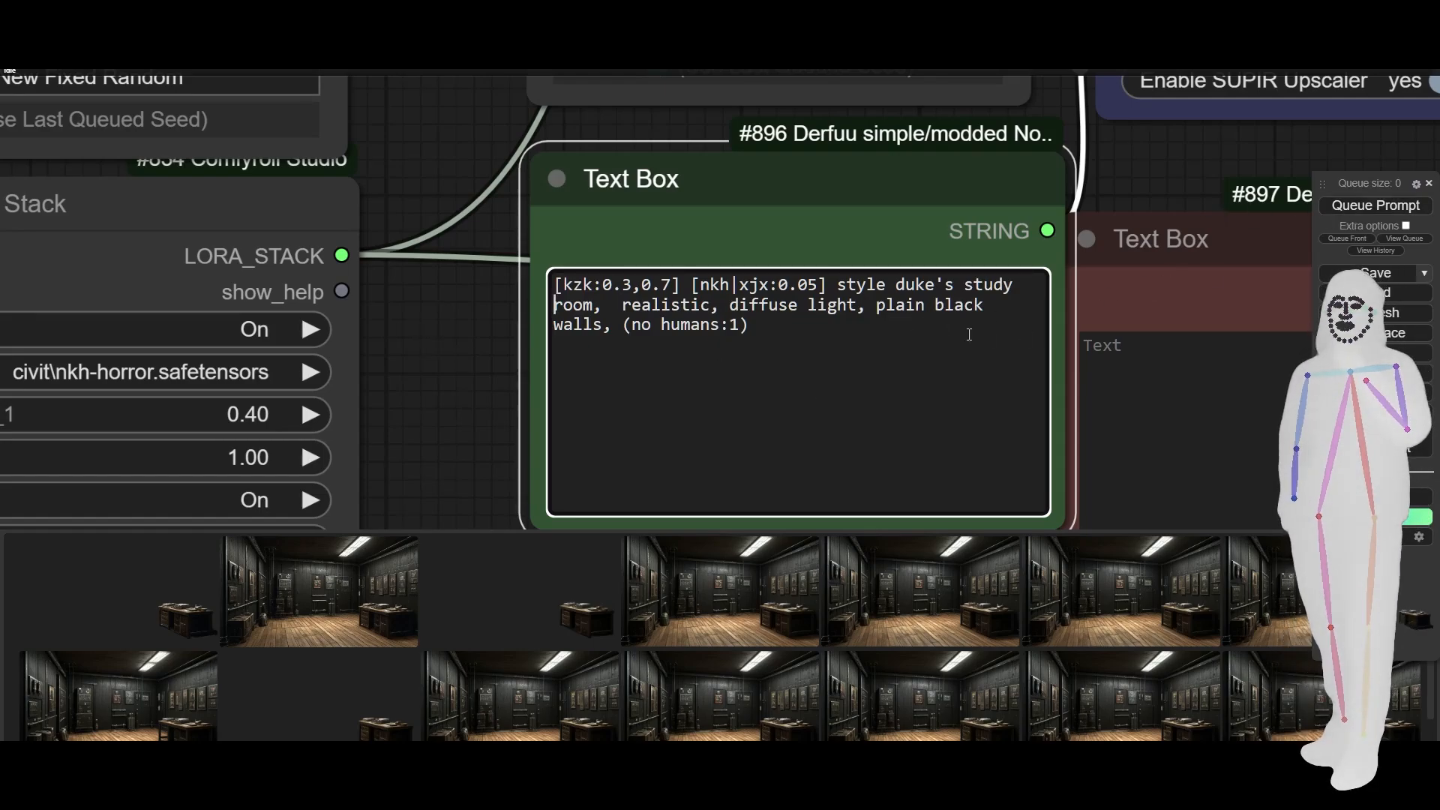
pyautogui.click(942, 285)
pyautogui.press('BackSpace')
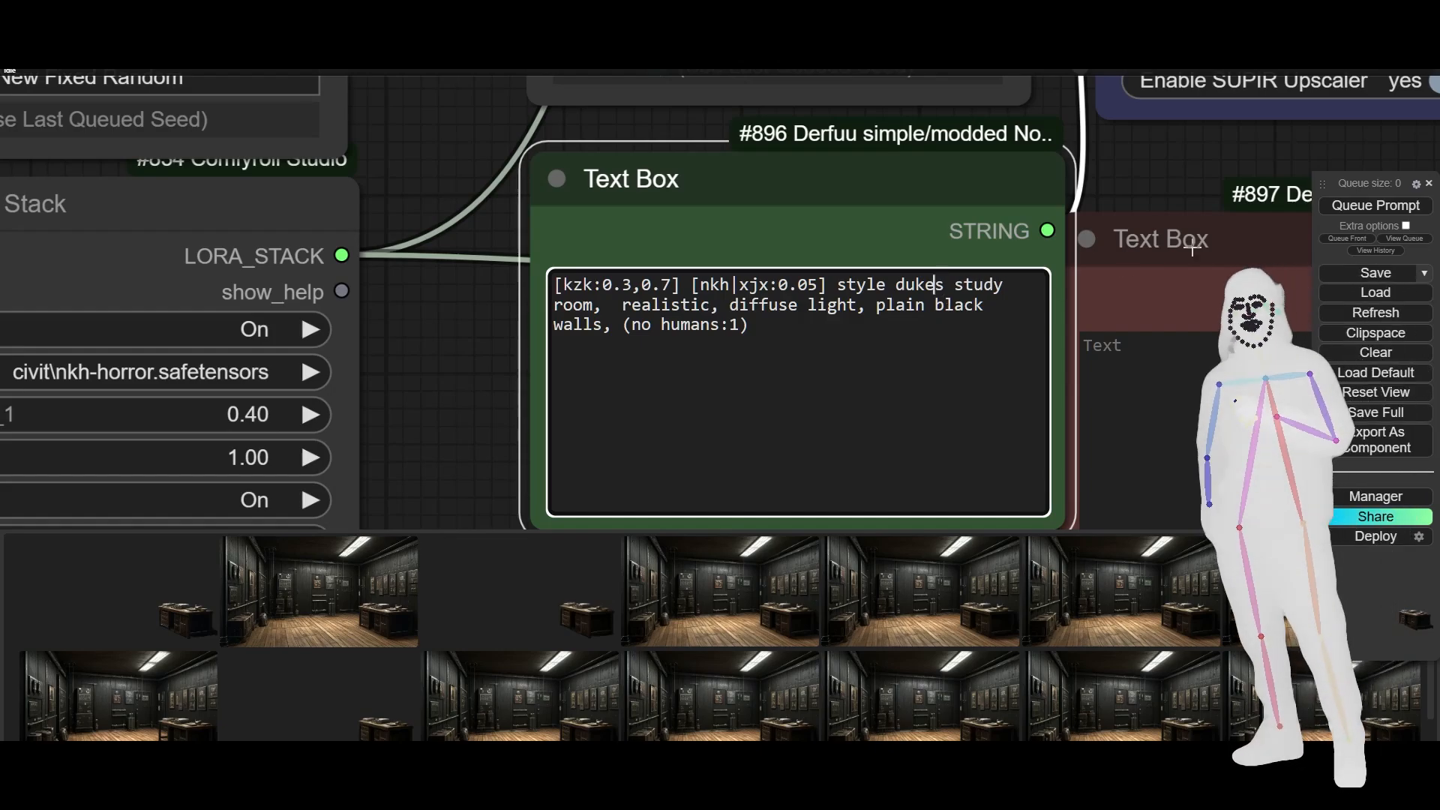
pyautogui.click(1350, 220)
# Examine the ControlNet preprocessors, the CR Apply Multi-ControlNet switch, and the KSampler chains with their saved images
pyautogui.scroll(-10, 438, 363)
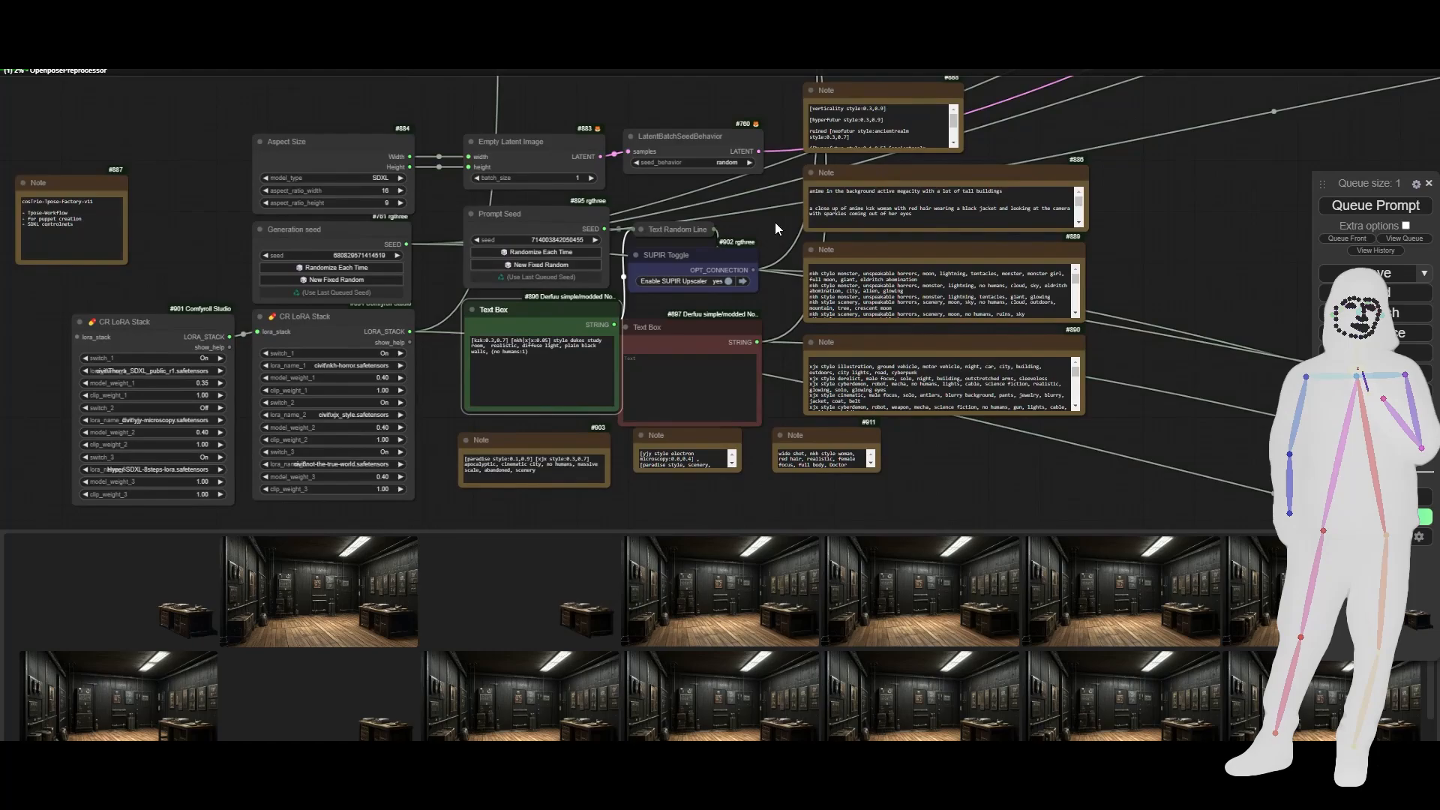
pyautogui.moveTo(732, 219); pyautogui.dragTo(666, 254)
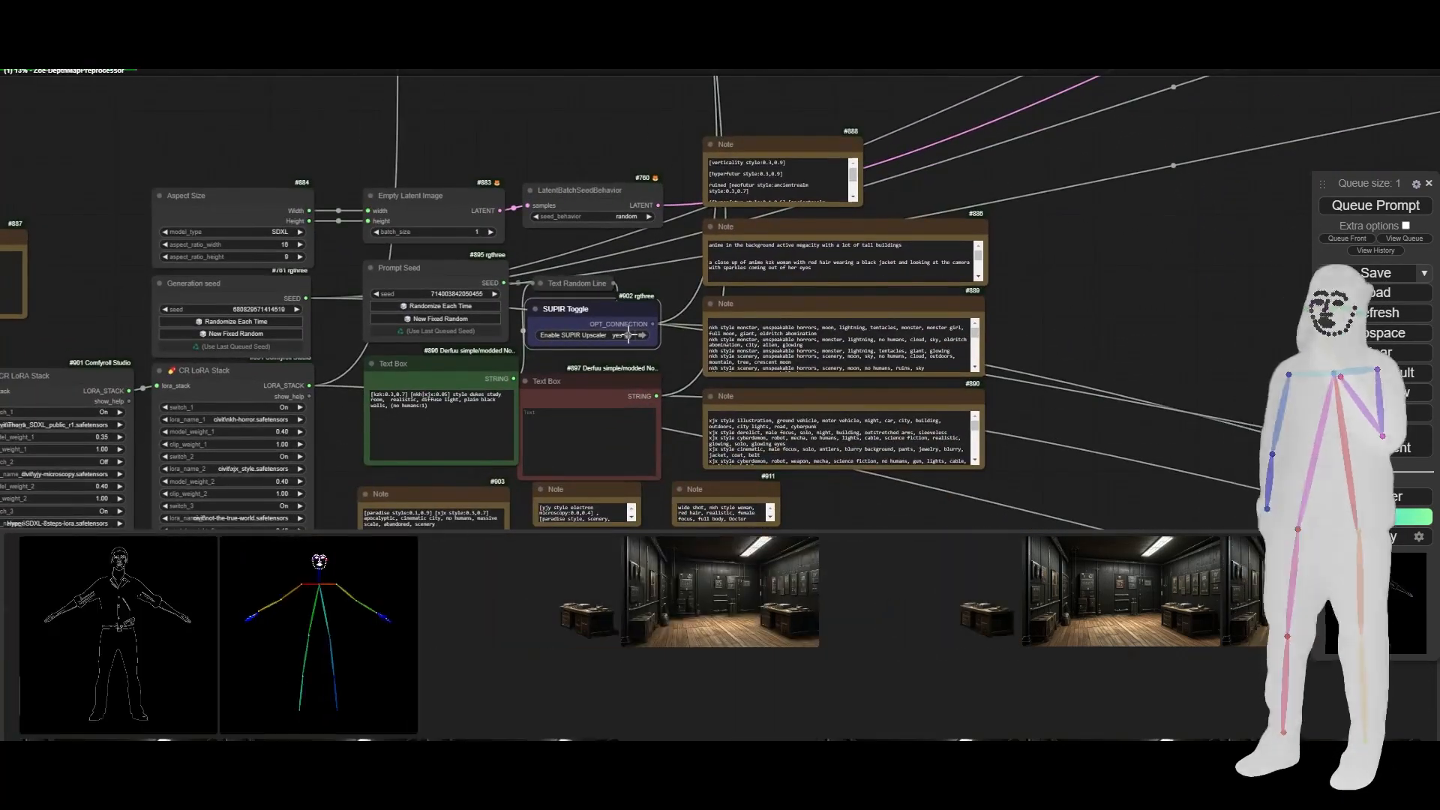
pyautogui.moveTo(1069, 121); pyautogui.dragTo(517, 542)
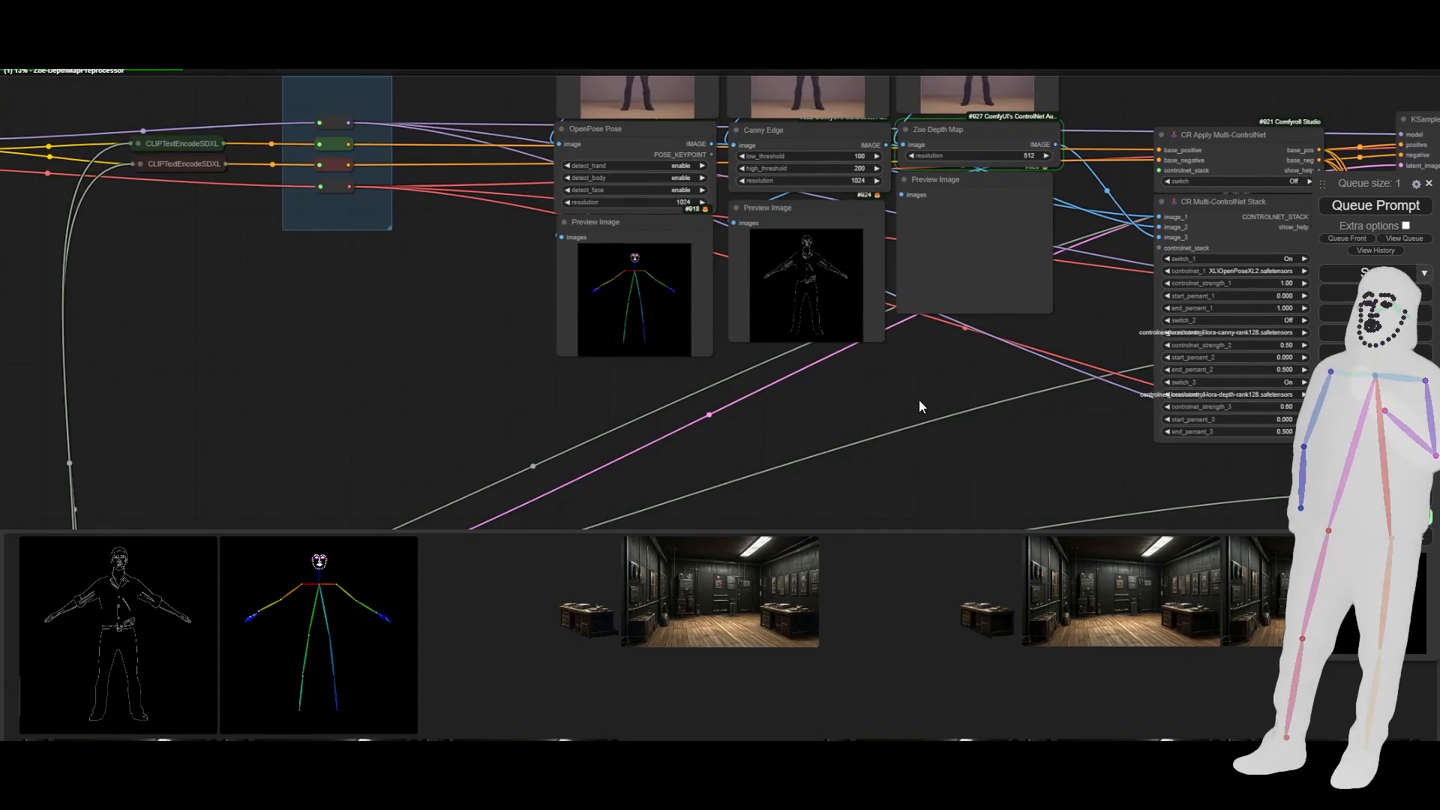
pyautogui.moveTo(943, 369); pyautogui.dragTo(727, 368)
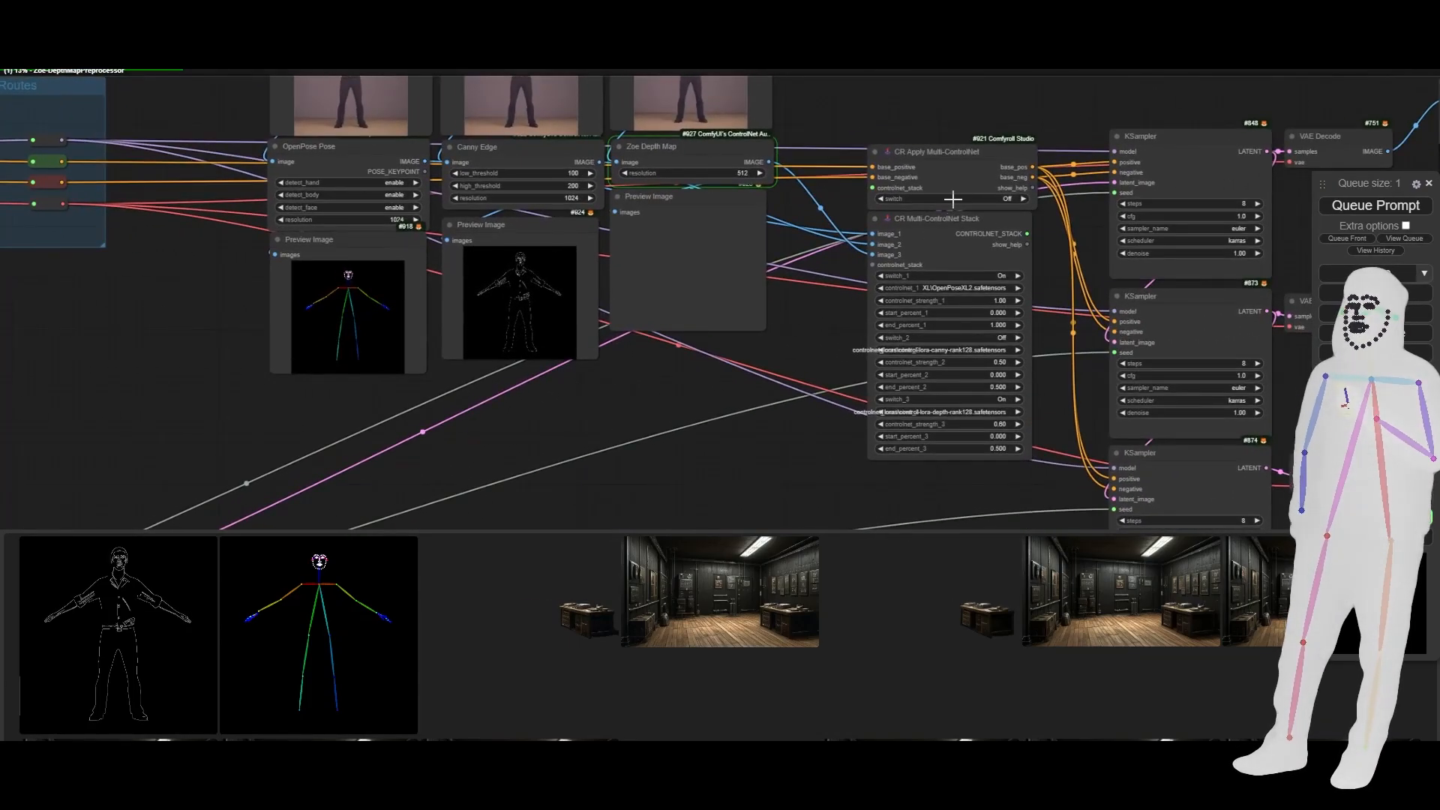
pyautogui.scroll(10, 975, 177)
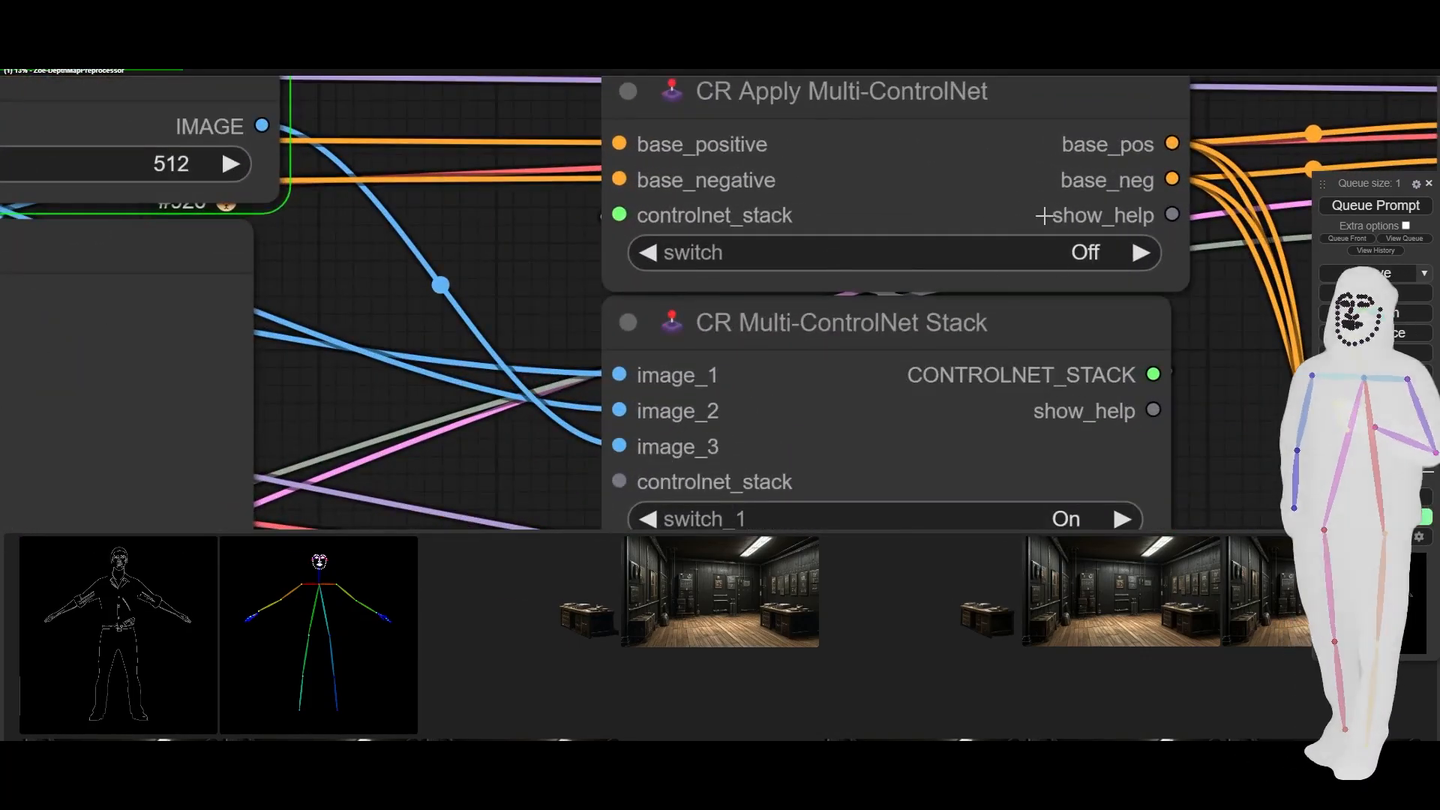
pyautogui.scroll(-10, 1094, 239)
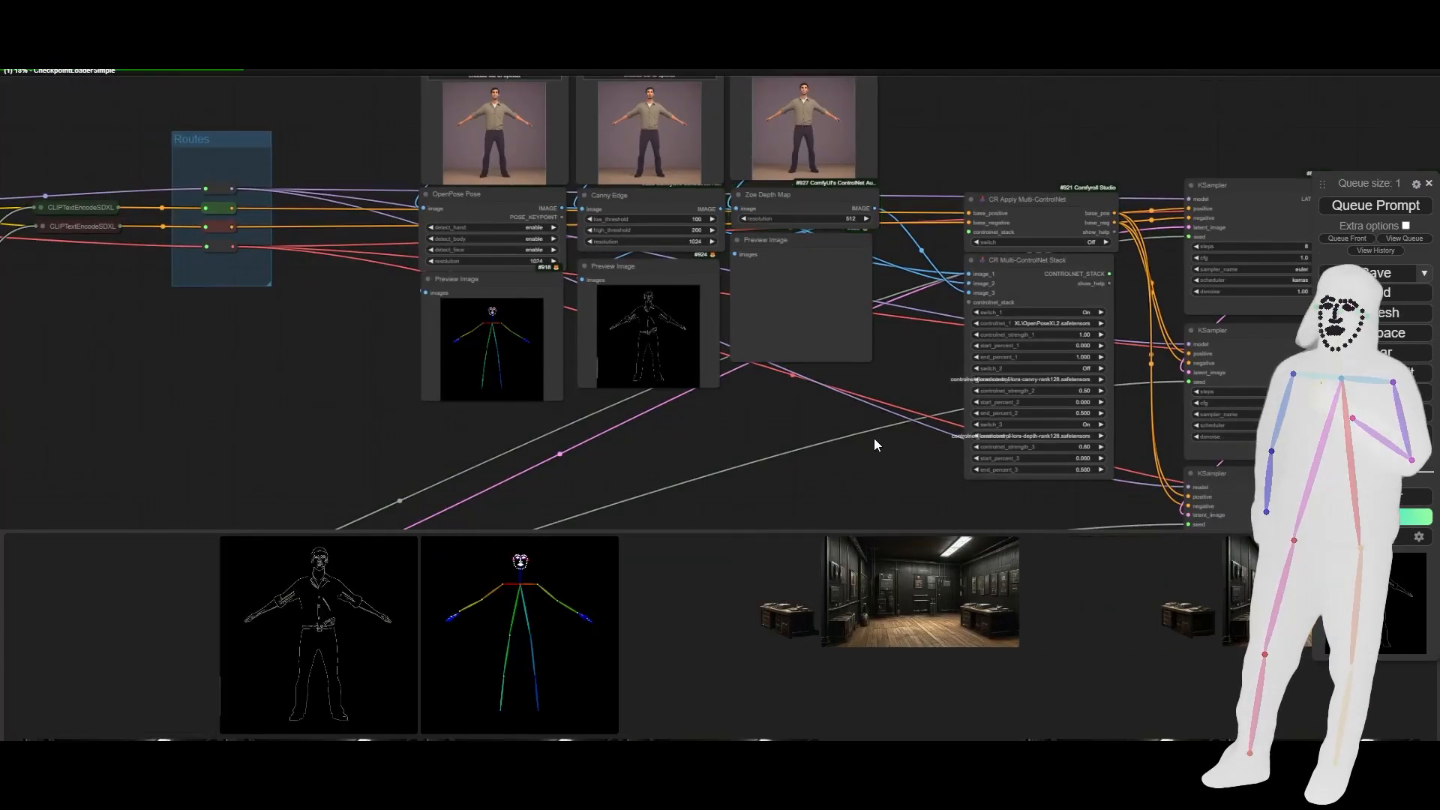
pyautogui.moveTo(875, 440); pyautogui.dragTo(106, 380)
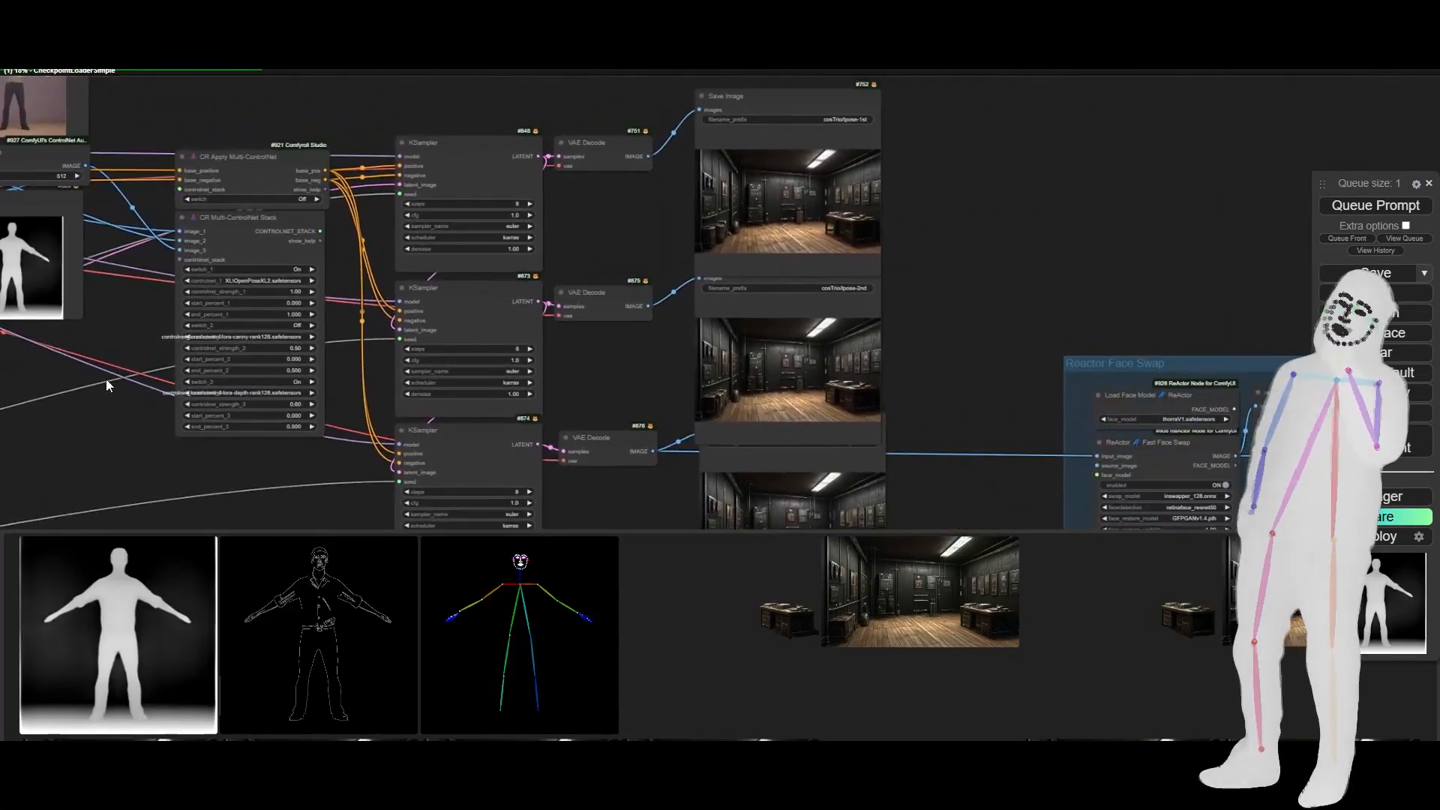
pyautogui.scroll(5, 990, 245)
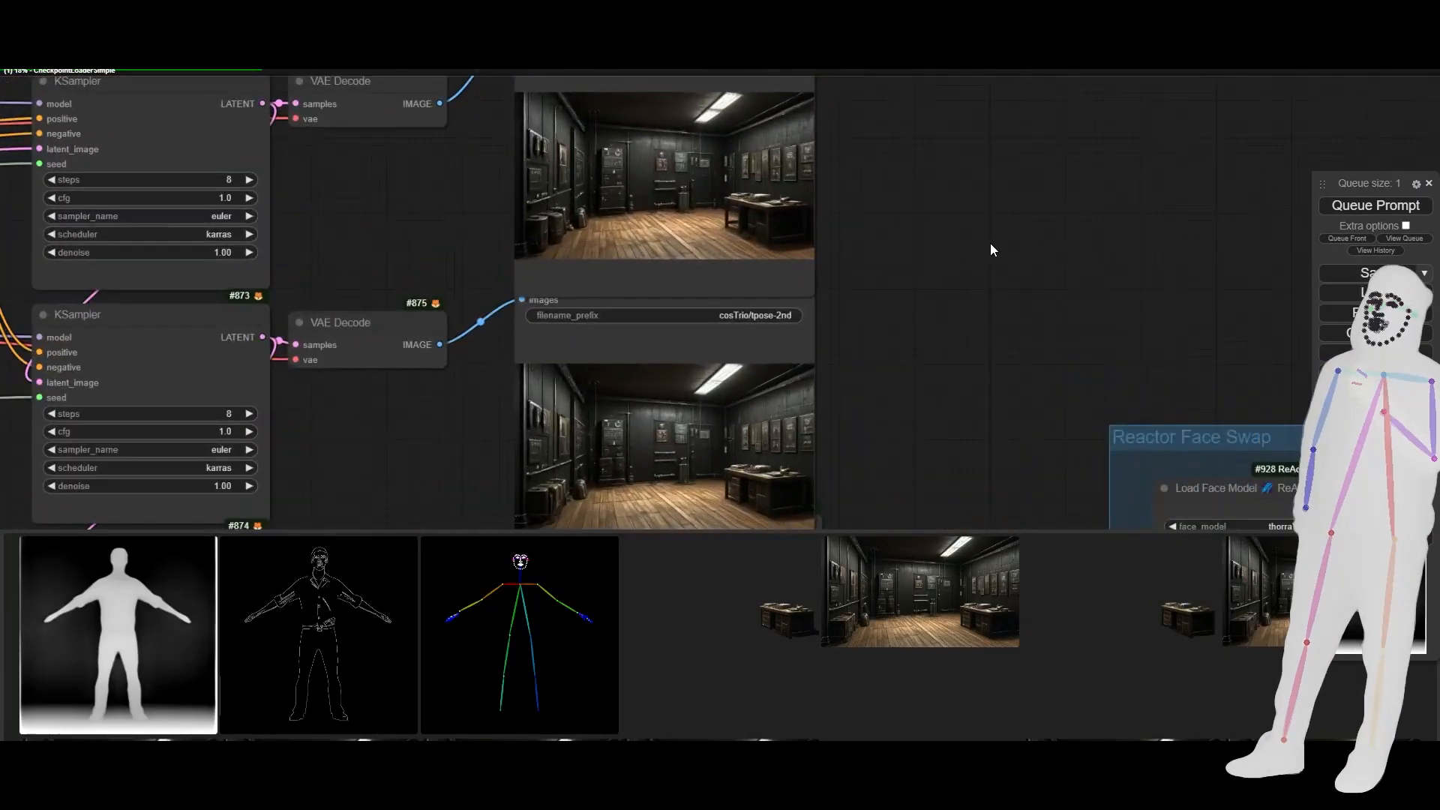
pyautogui.moveTo(414, 199); pyautogui.dragTo(447, 341)
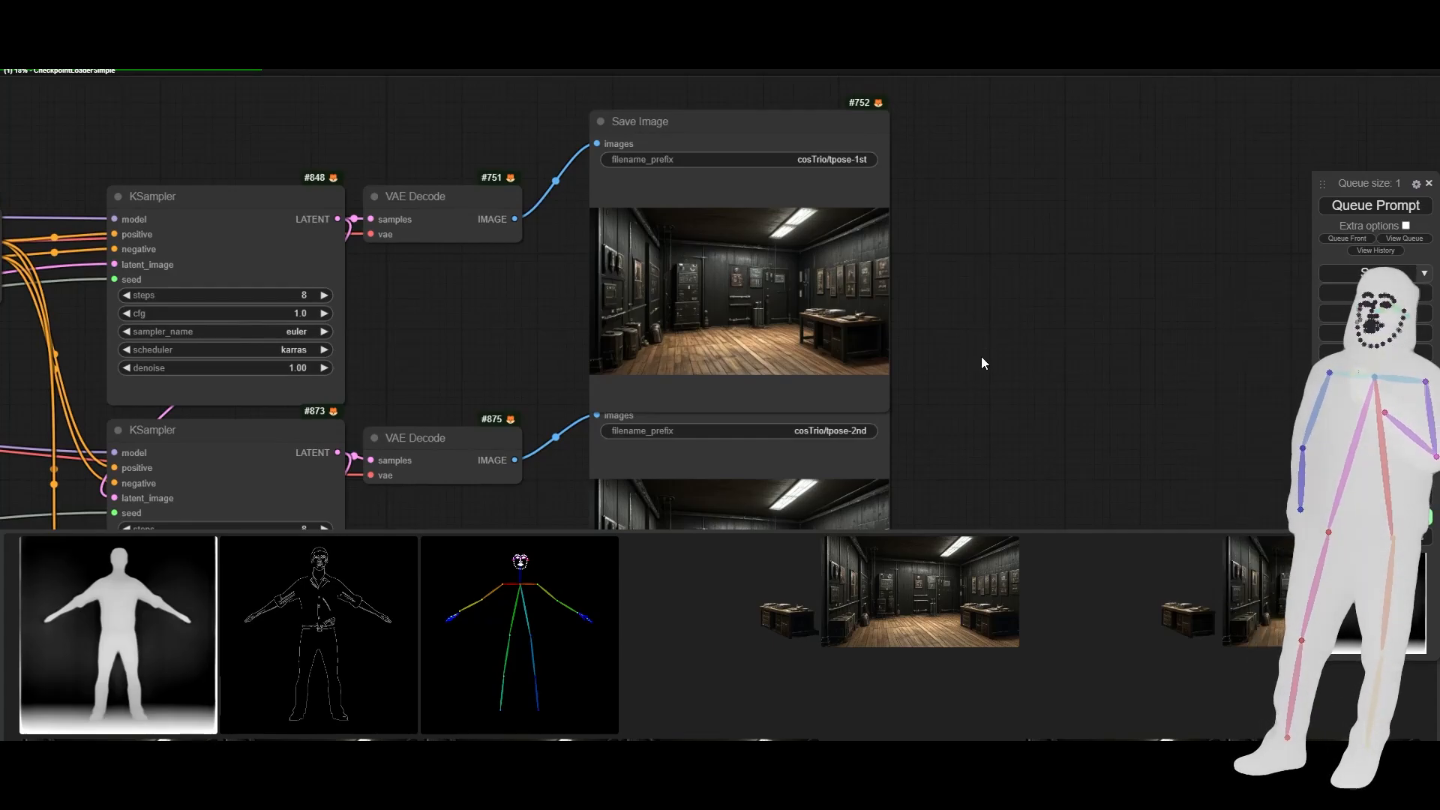
# Inspect the workflow's input side, from the ControlNet reference images and checkpoint loader to the Aspect Size settings
pyautogui.moveTo(992, 363); pyautogui.dragTo(1109, 327)
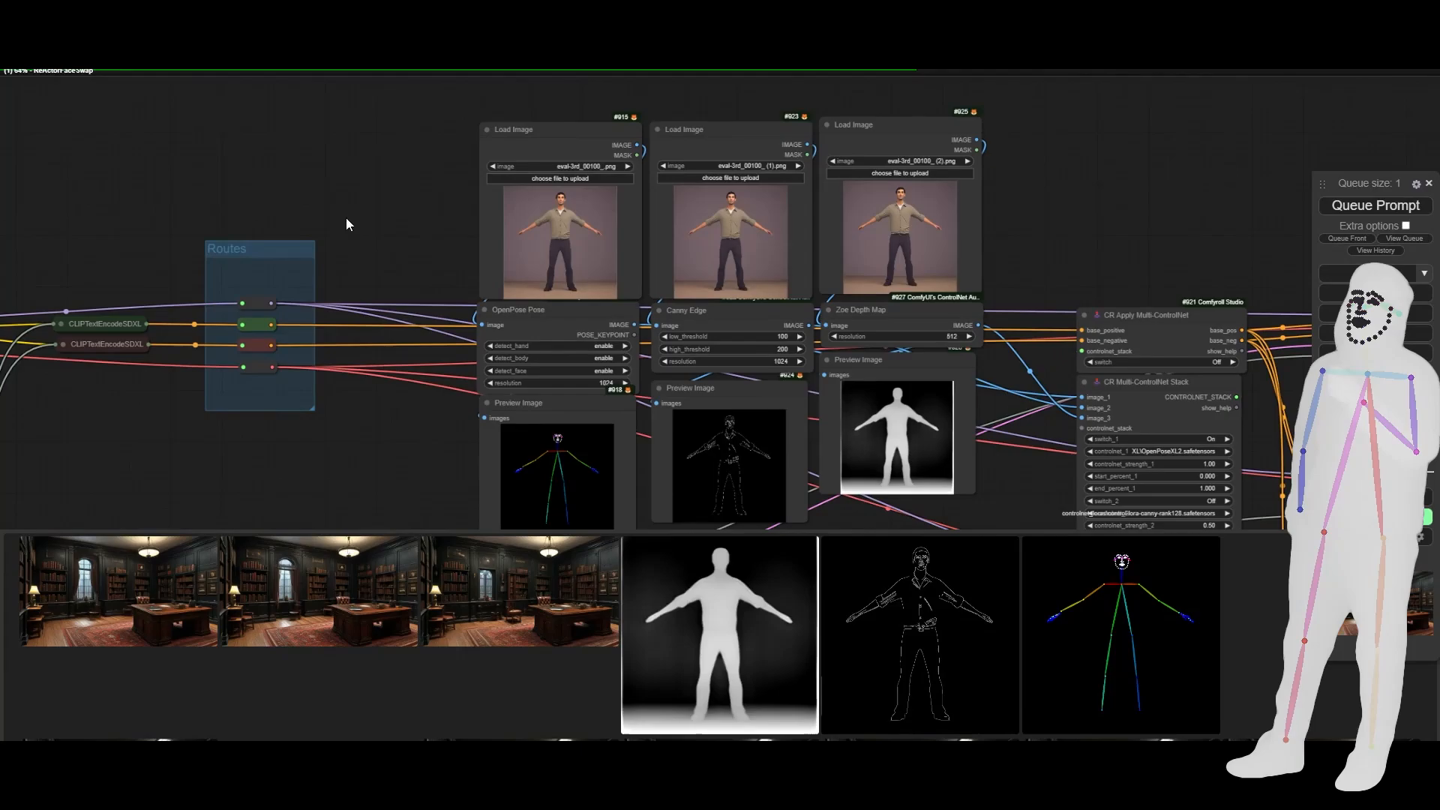
pyautogui.moveTo(347, 225); pyautogui.dragTo(925, 195)
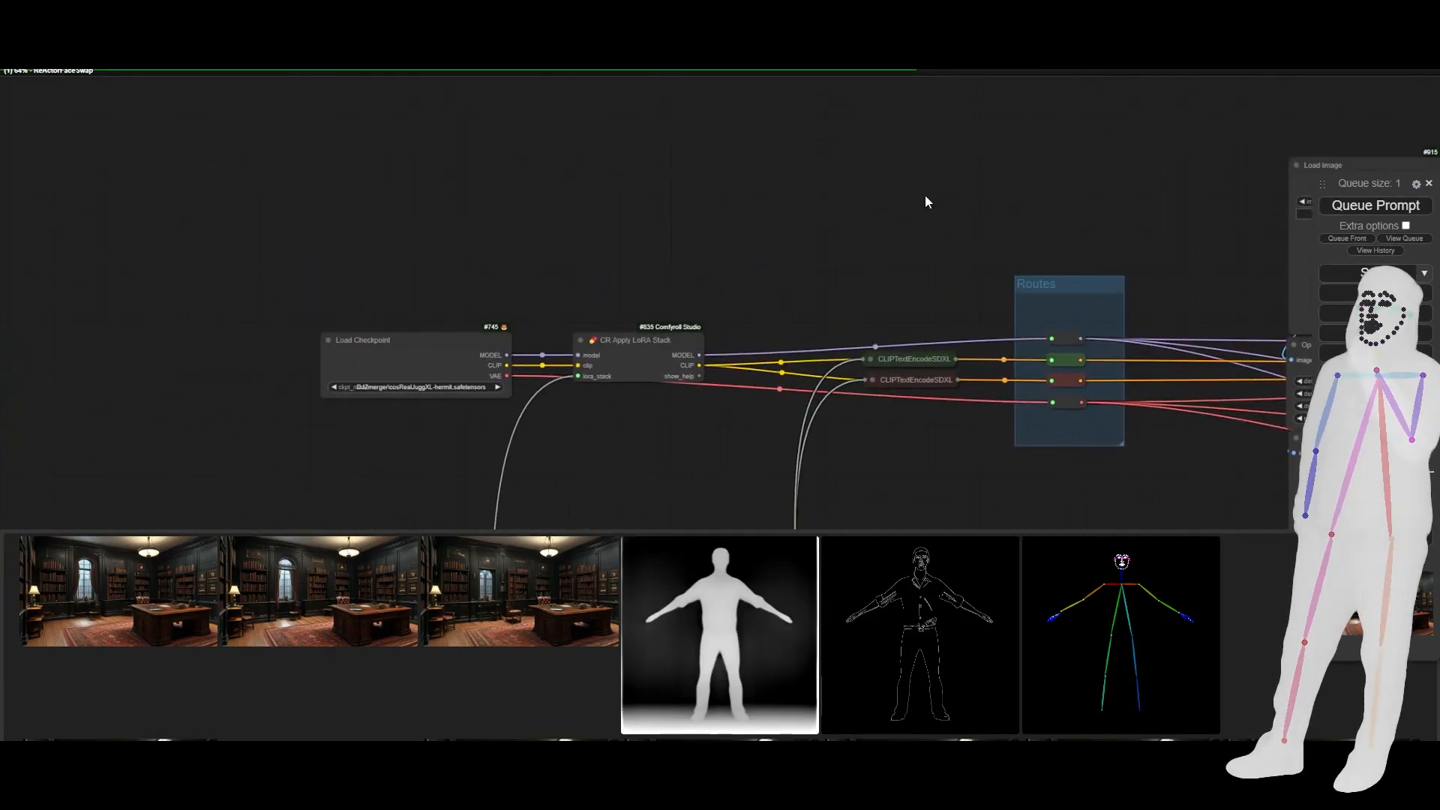
pyautogui.moveTo(806, 428); pyautogui.dragTo(660, 3)
pyautogui.moveTo(379, 348); pyautogui.dragTo(726, 136)
pyautogui.scroll(7, 553, 306)
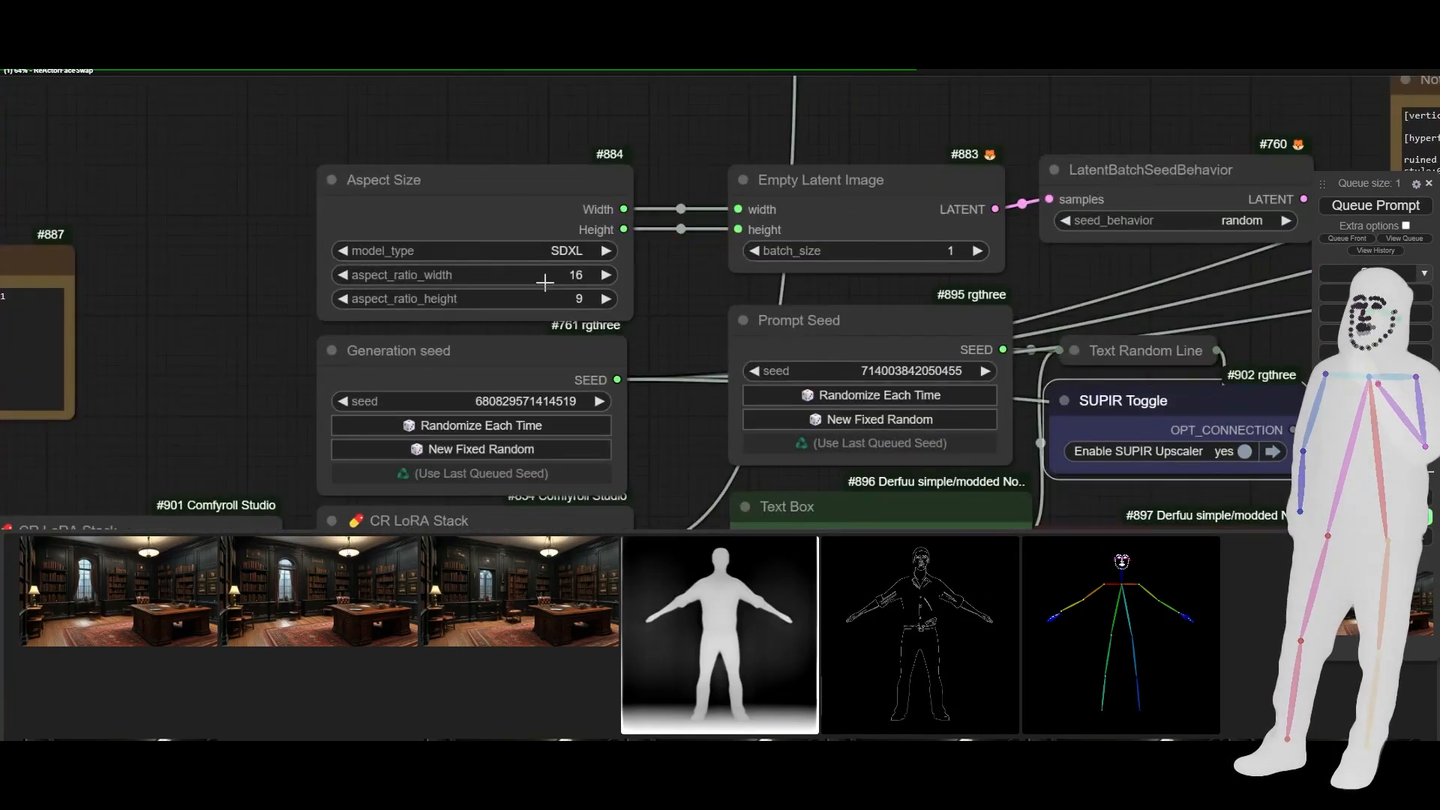
pyautogui.scroll(-14, 240, 182)
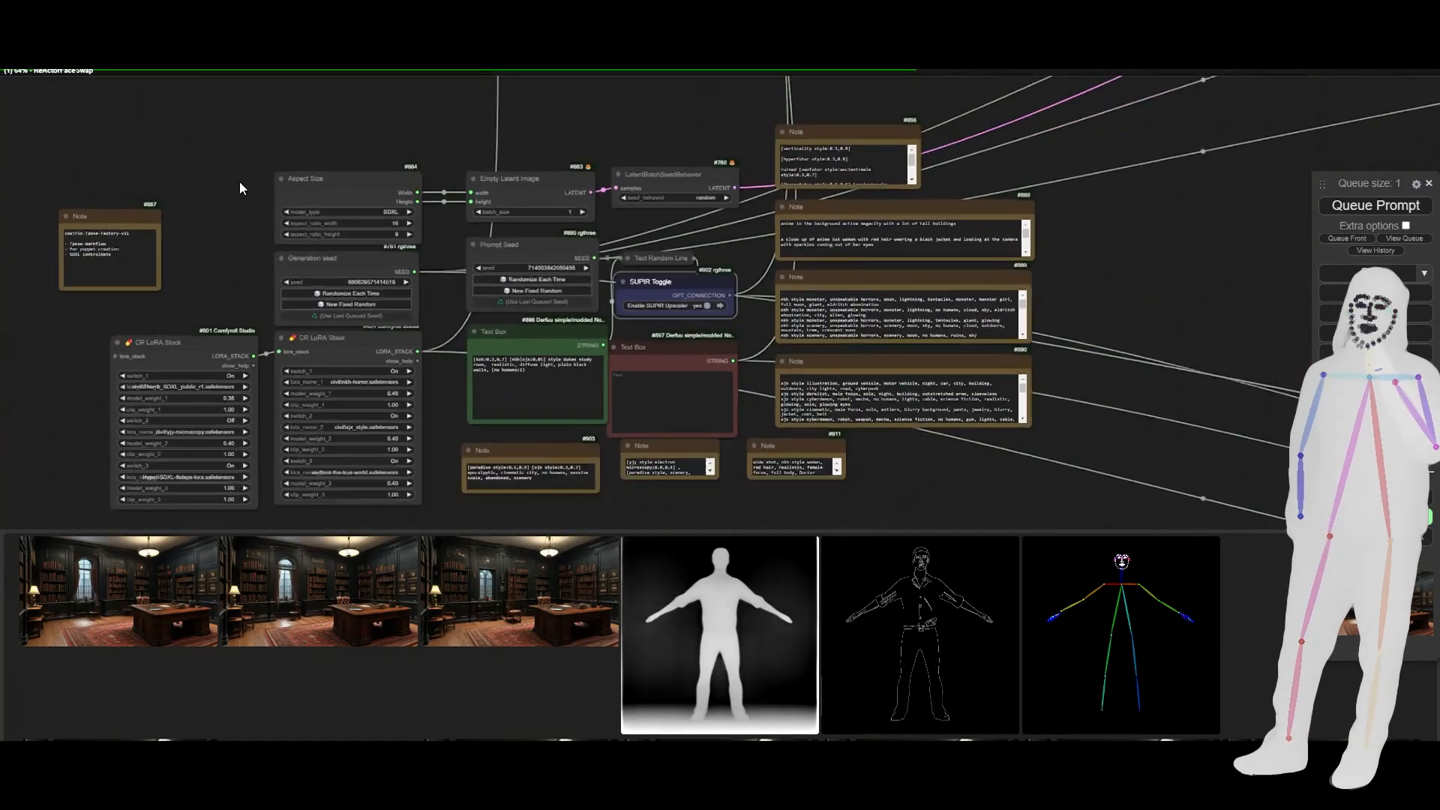
# Examine the Reactor Face Swap and Alpha groups at the end of the workflow
pyautogui.moveTo(771, 420); pyautogui.dragTo(173, 284)
pyautogui.moveTo(932, 187); pyautogui.dragTo(447, 476)
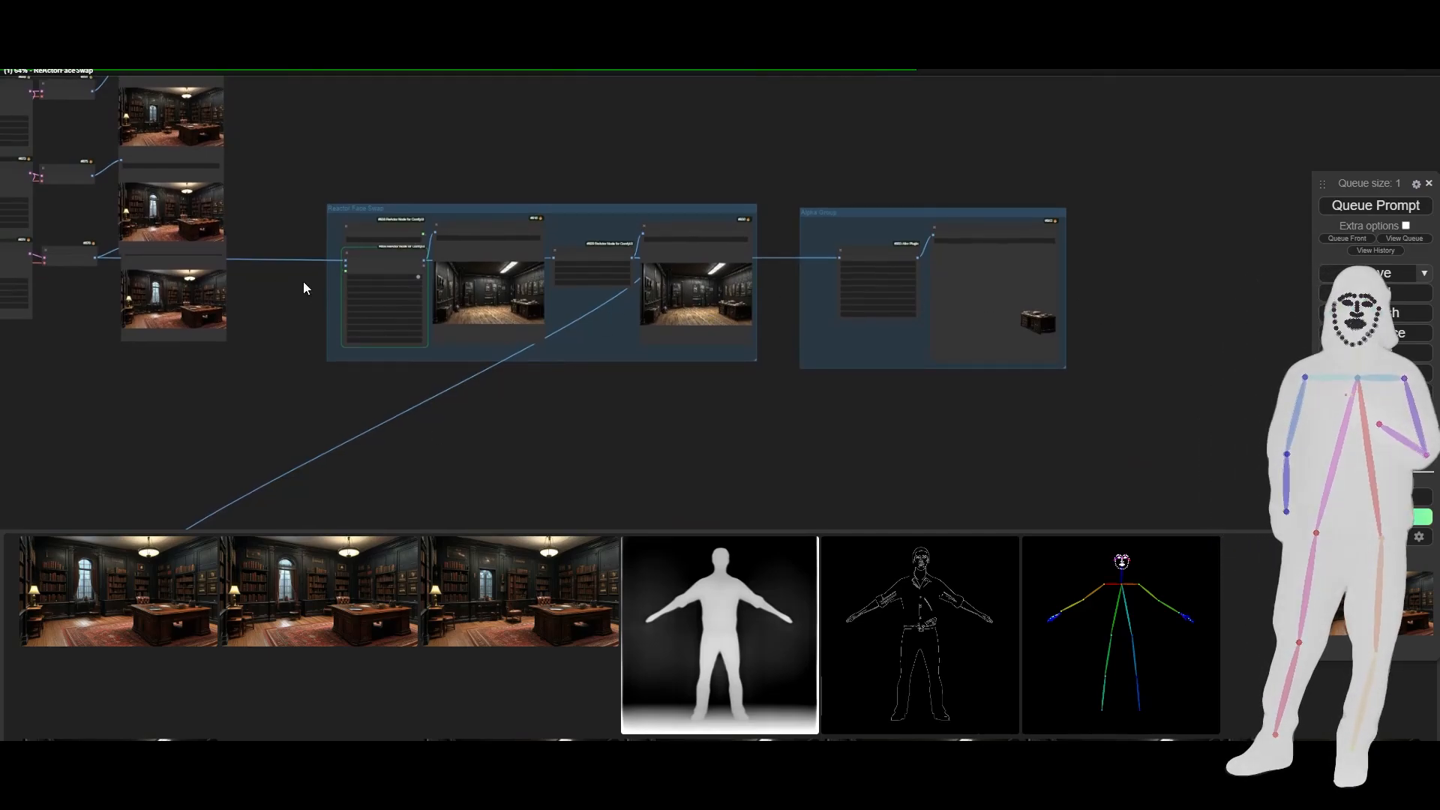
pyautogui.moveTo(441, 459); pyautogui.dragTo(614, 451)
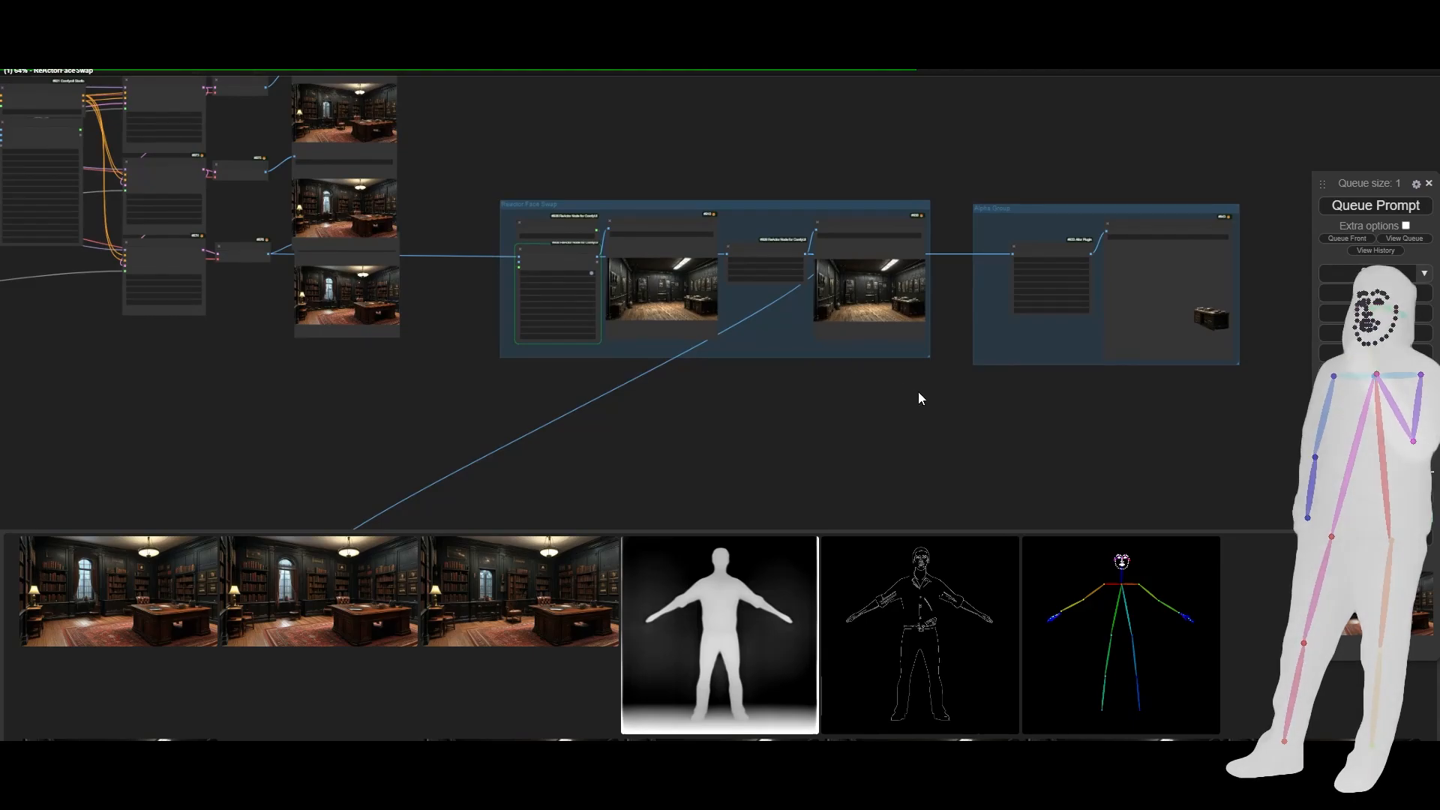
pyautogui.scroll(3, 830, 358)
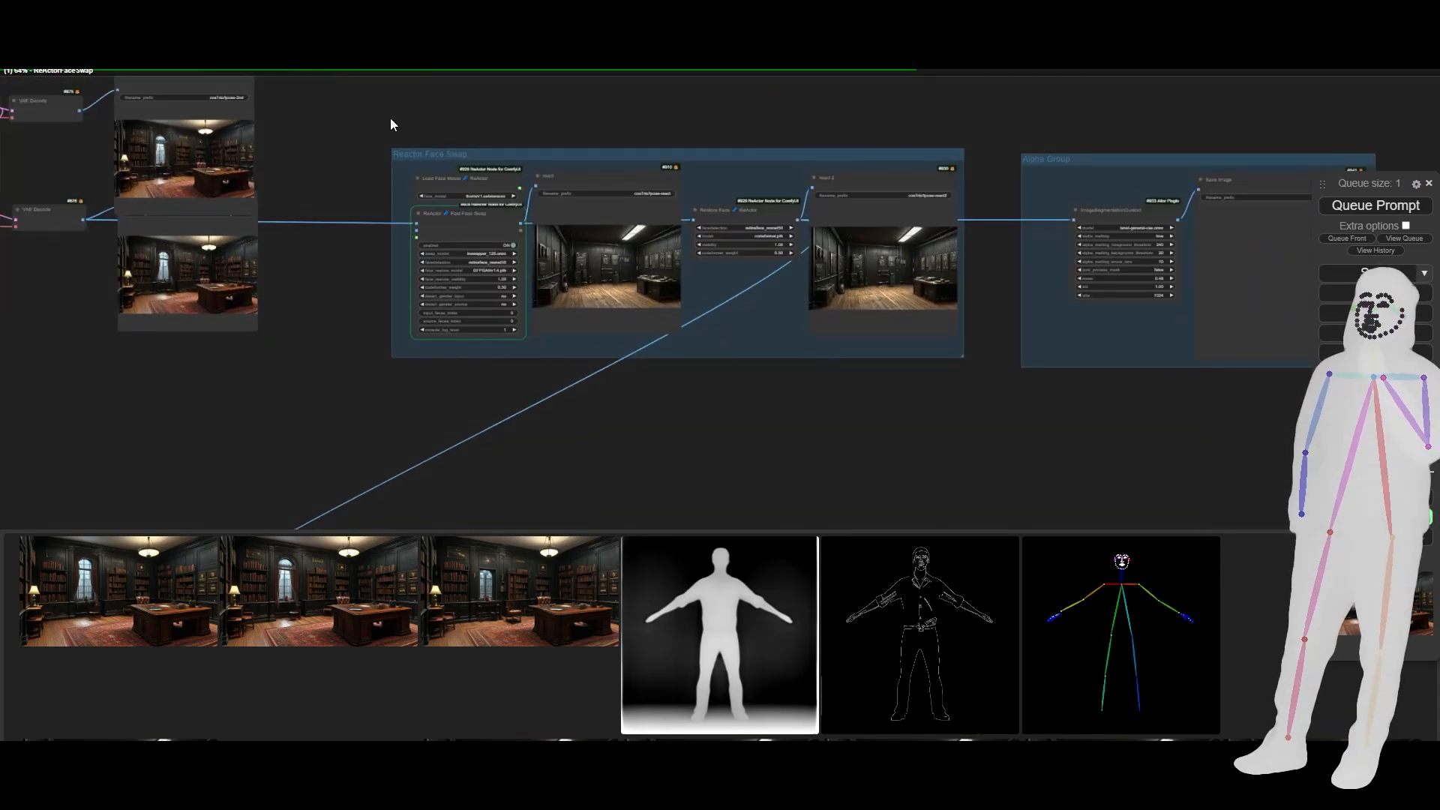
pyautogui.moveTo(847, 490); pyautogui.dragTo(656, 558)
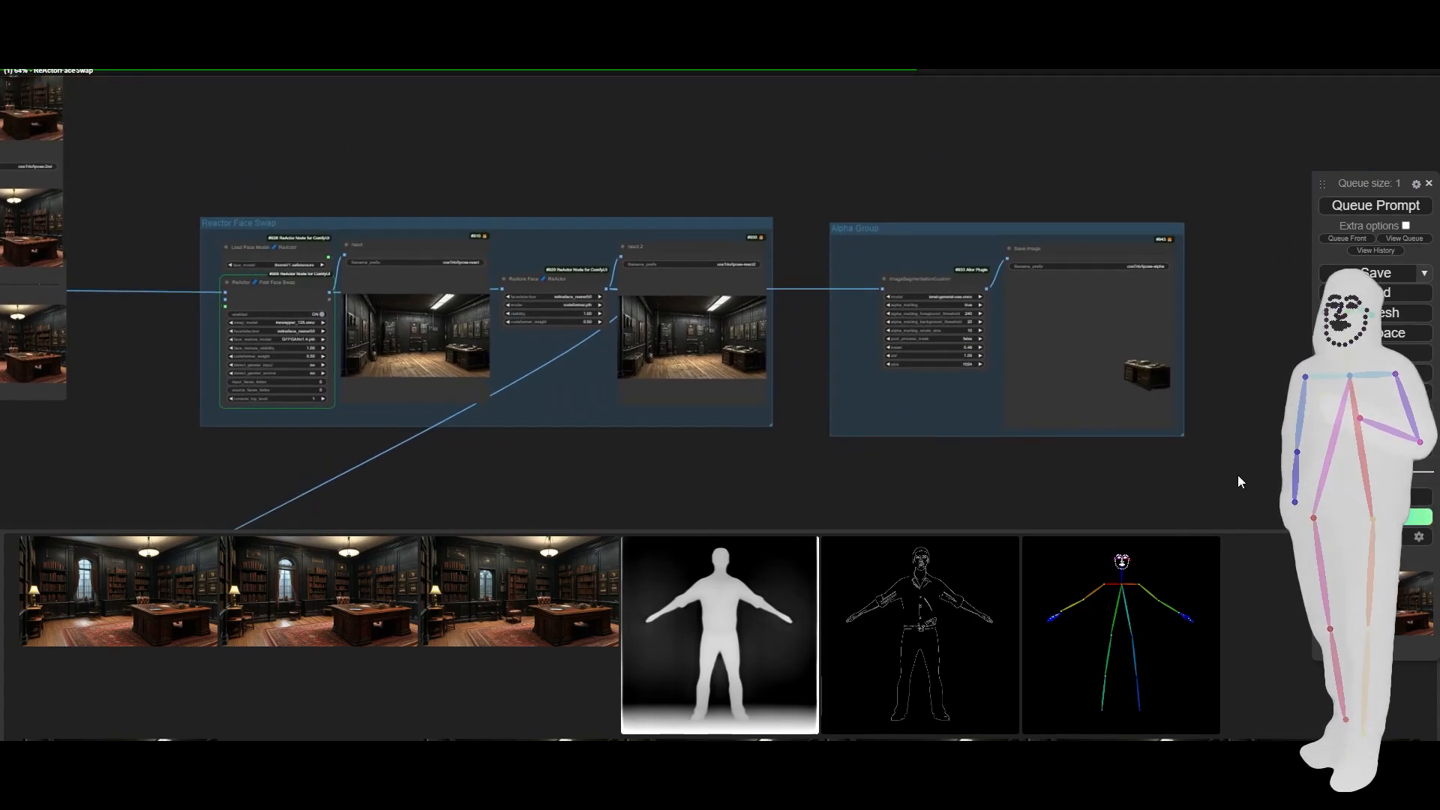
pyautogui.moveTo(1239, 482); pyautogui.dragTo(1275, 470)
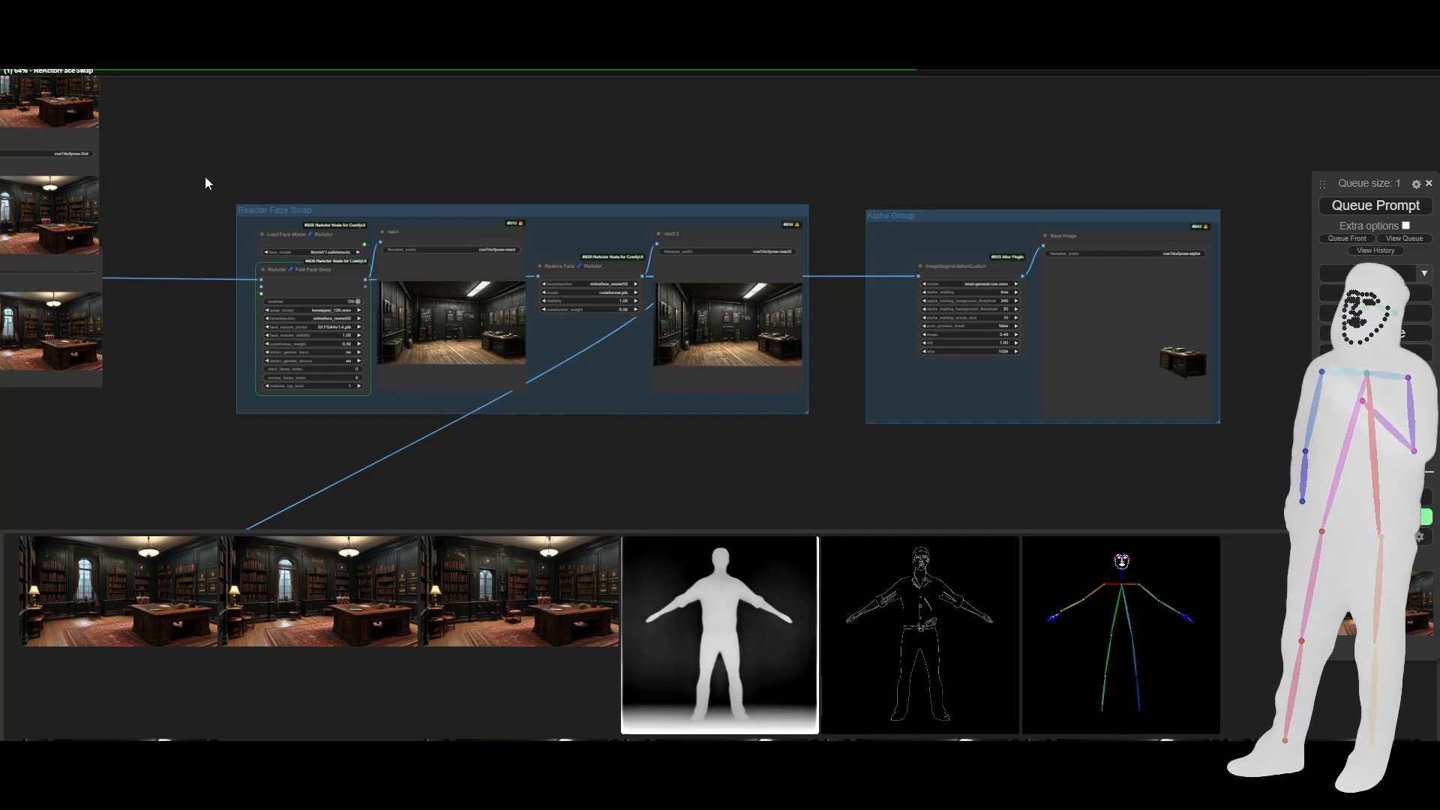
# Show the render queue and bypass all nodes in the Reactor Face Swap and Alpha groups
pyautogui.scroll(3, 203, 262)
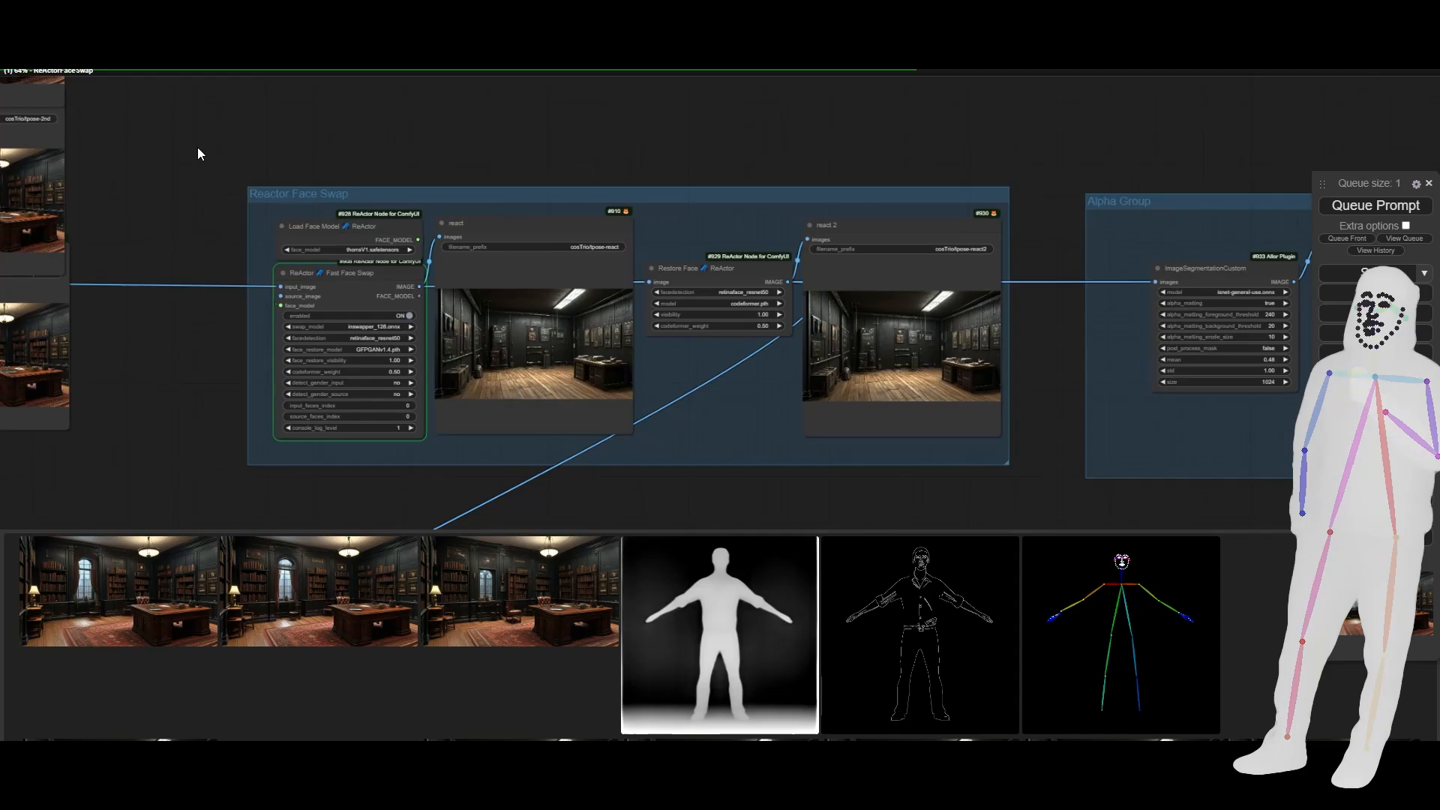
pyautogui.moveTo(196, 147); pyautogui.dragTo(478, 183)
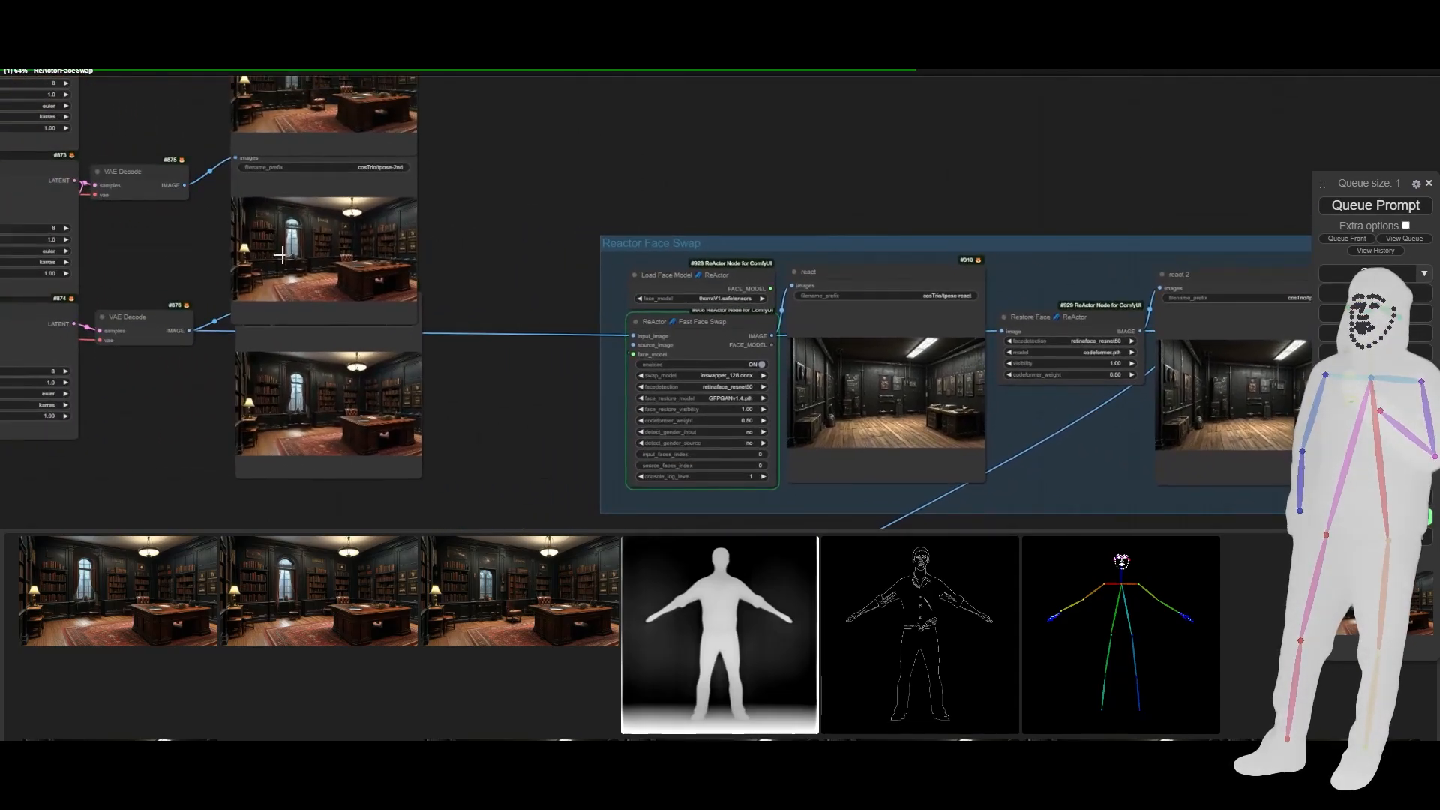
pyautogui.moveTo(557, 389); pyautogui.dragTo(304, 304)
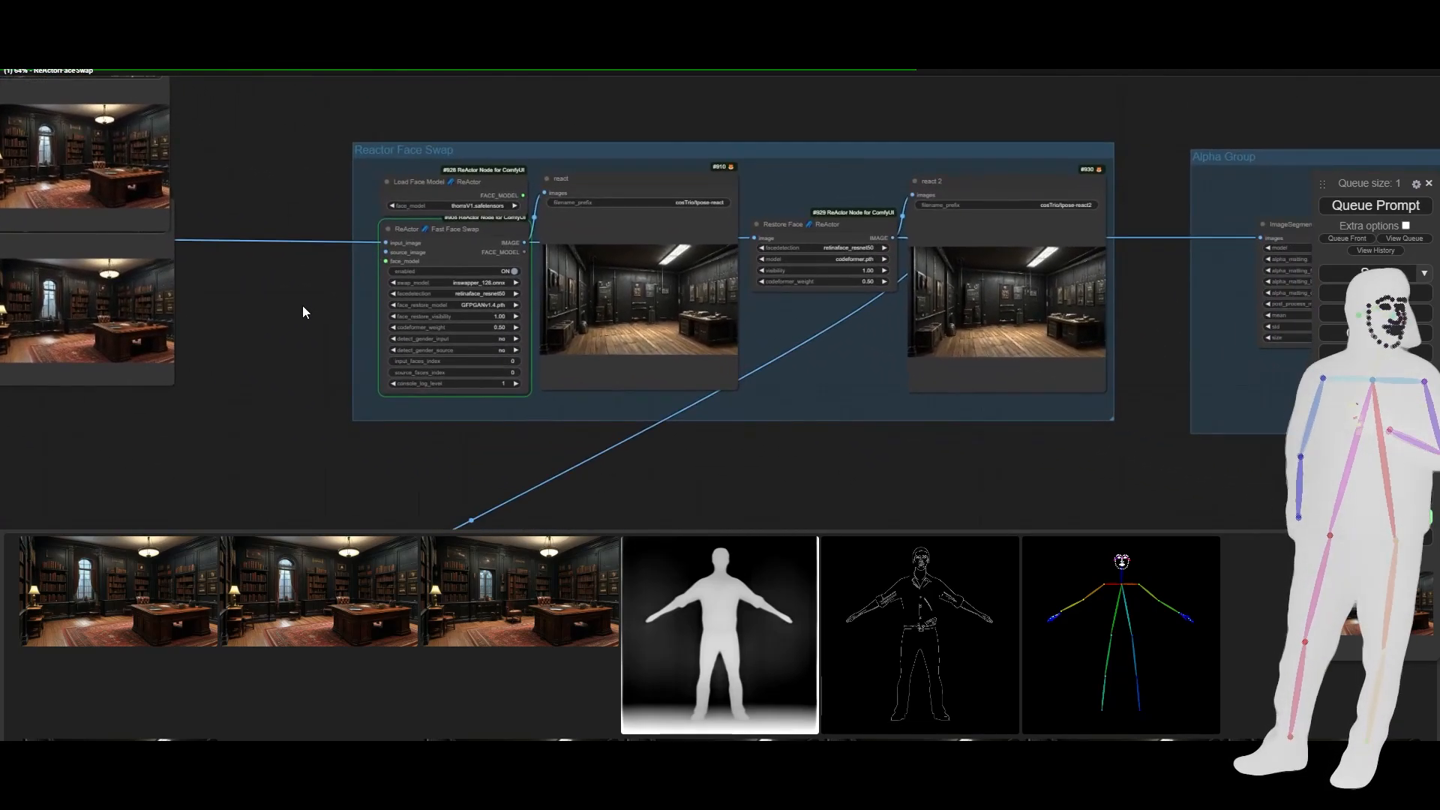
pyautogui.click(1404, 239)
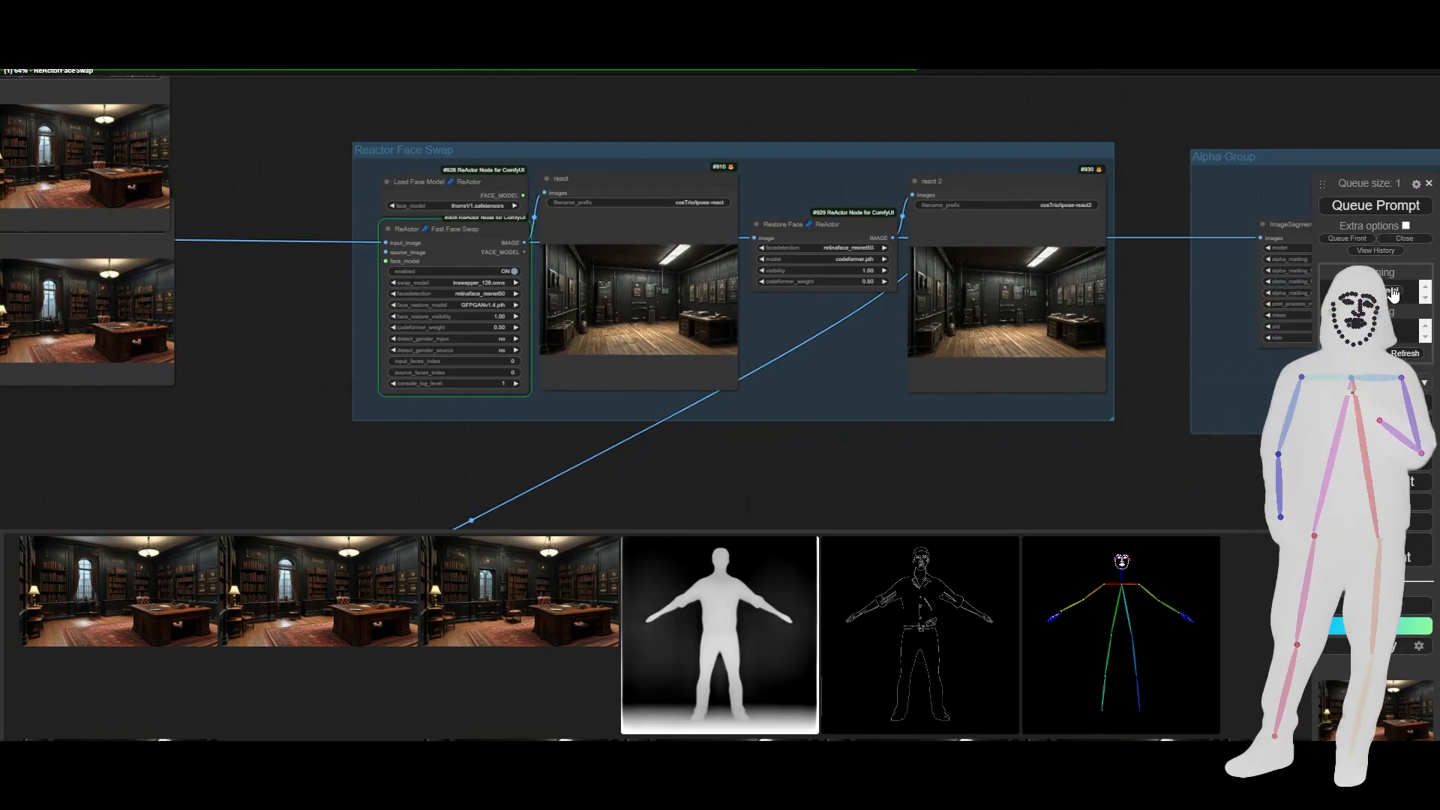
pyautogui.moveTo(319, 104); pyautogui.dragTo(1142, 470)
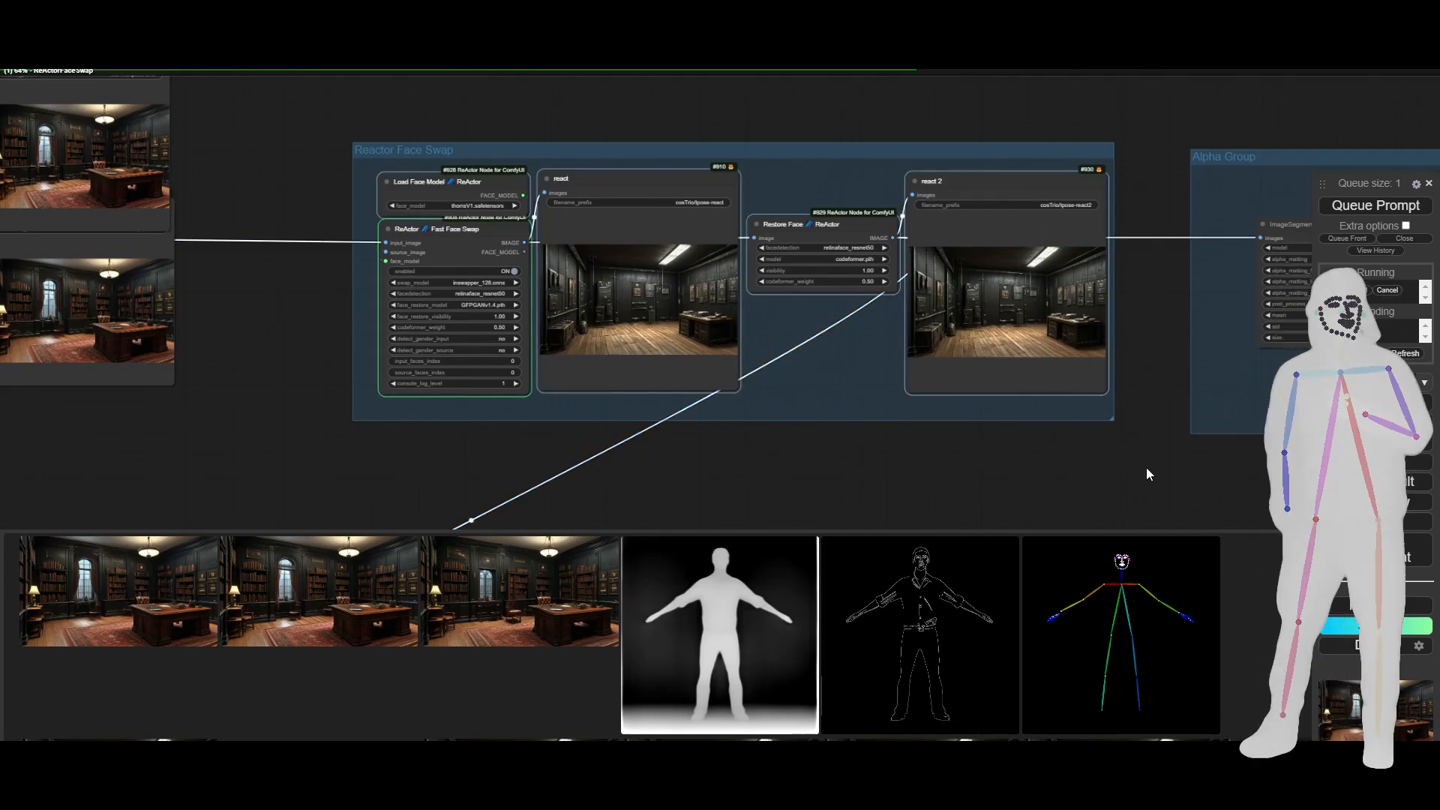
pyautogui.hotkey('ctrl', 'b')
pyautogui.moveTo(1187, 474); pyautogui.dragTo(1009, 244)
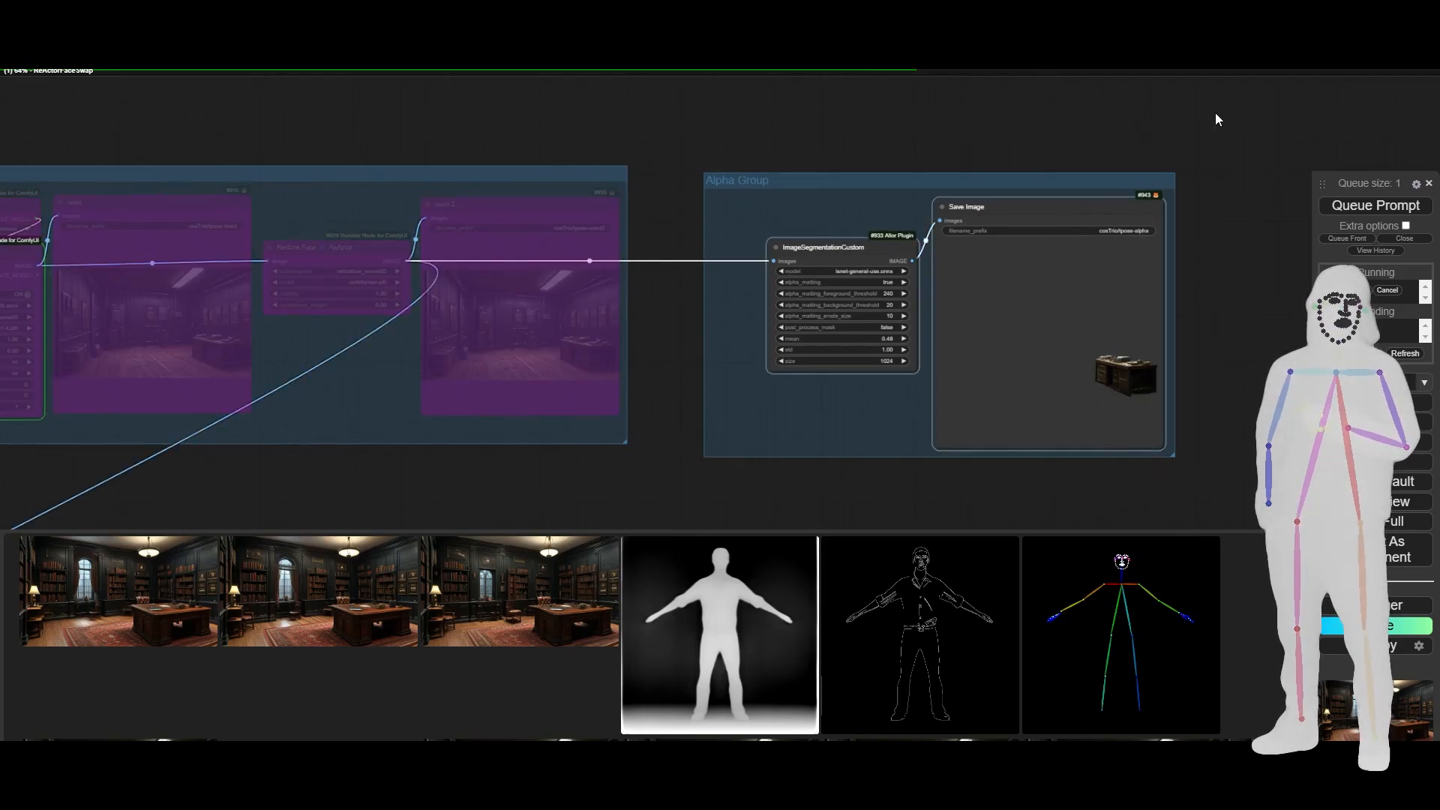
pyautogui.hotkey('ctrl', 'b')
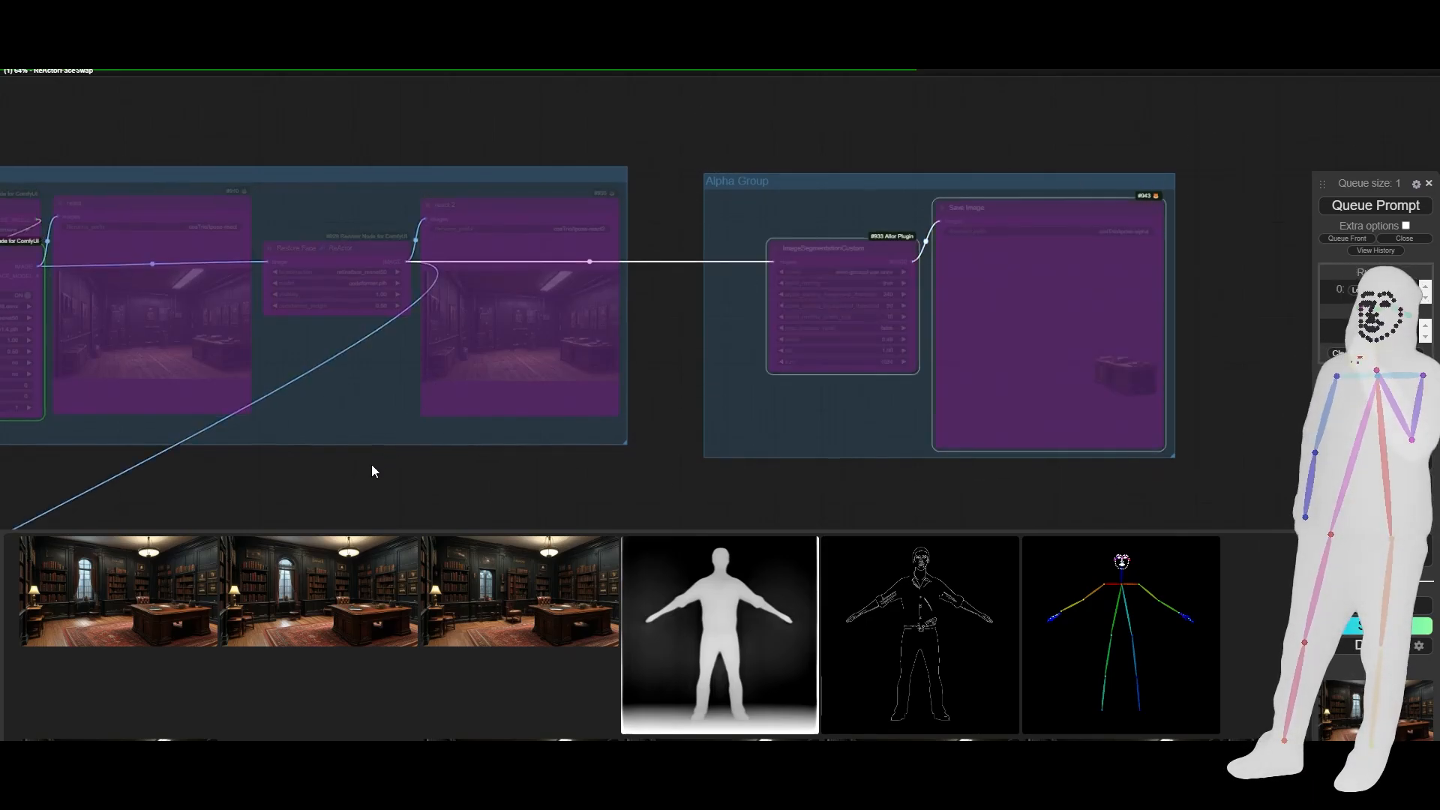
# Inspect the generated study-room image up close, comparing detail across the window, bookshelves, lamp and desk
pyautogui.moveTo(372, 473); pyautogui.dragTo(597, 452)
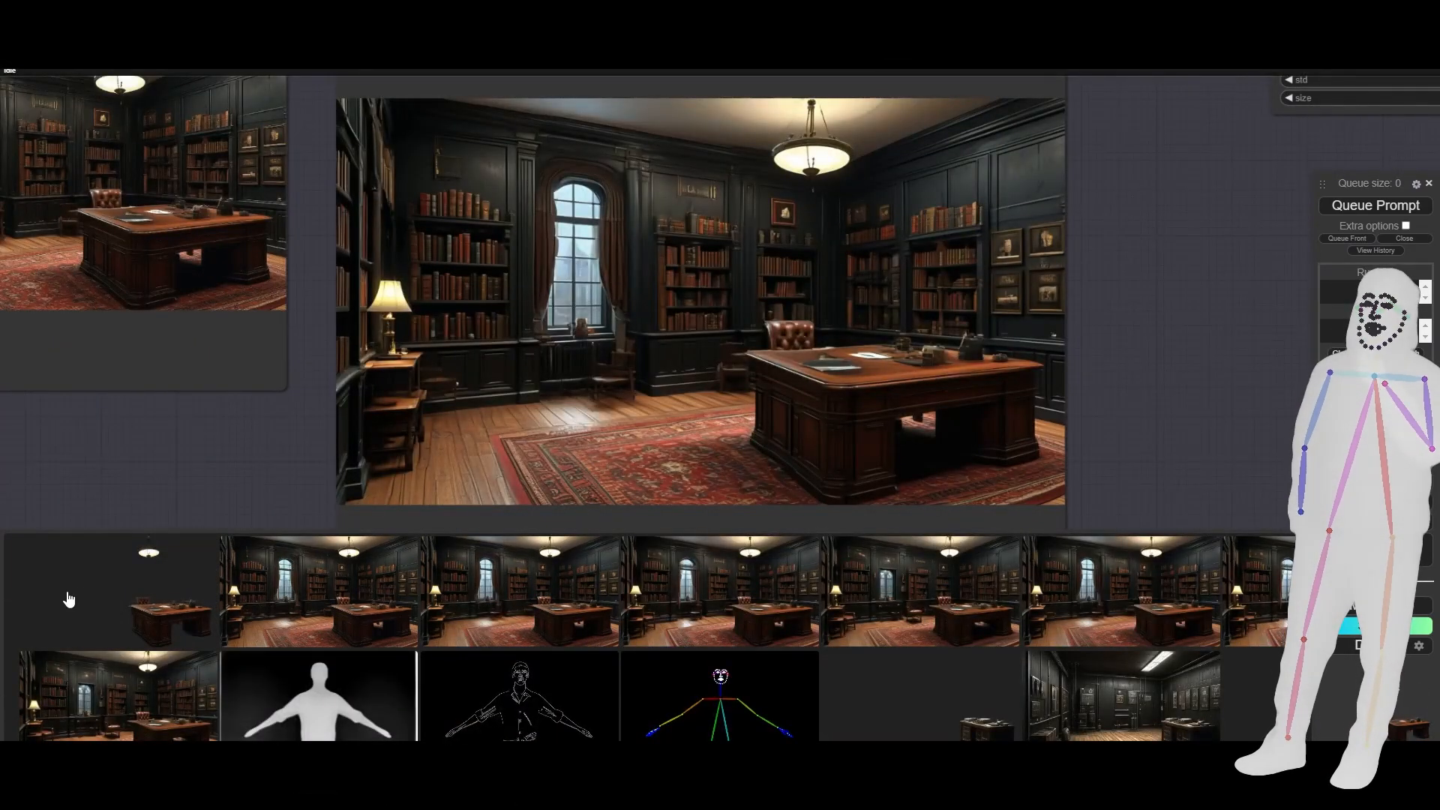
pyautogui.scroll(3, 727, 290)
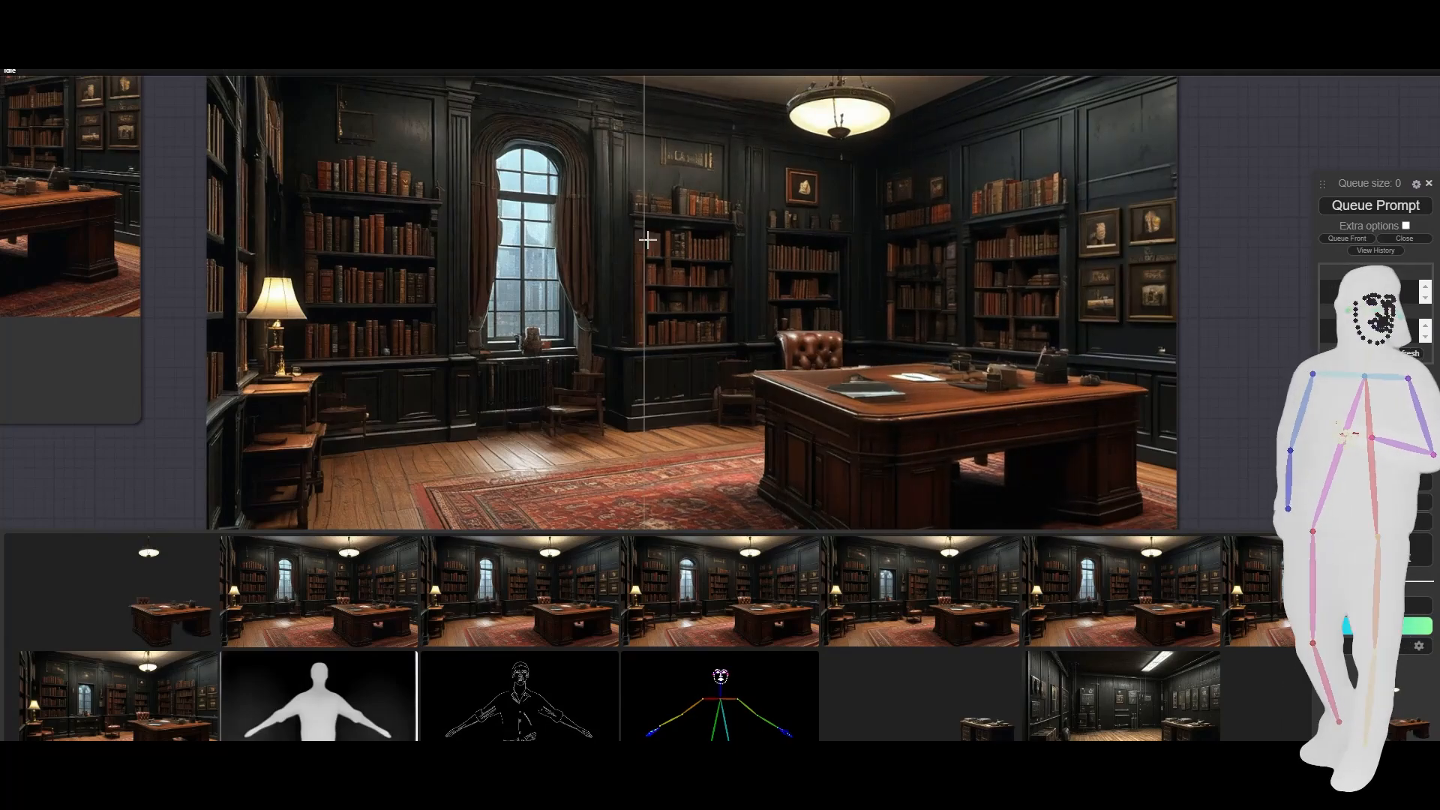
pyautogui.scroll(5, 647, 239)
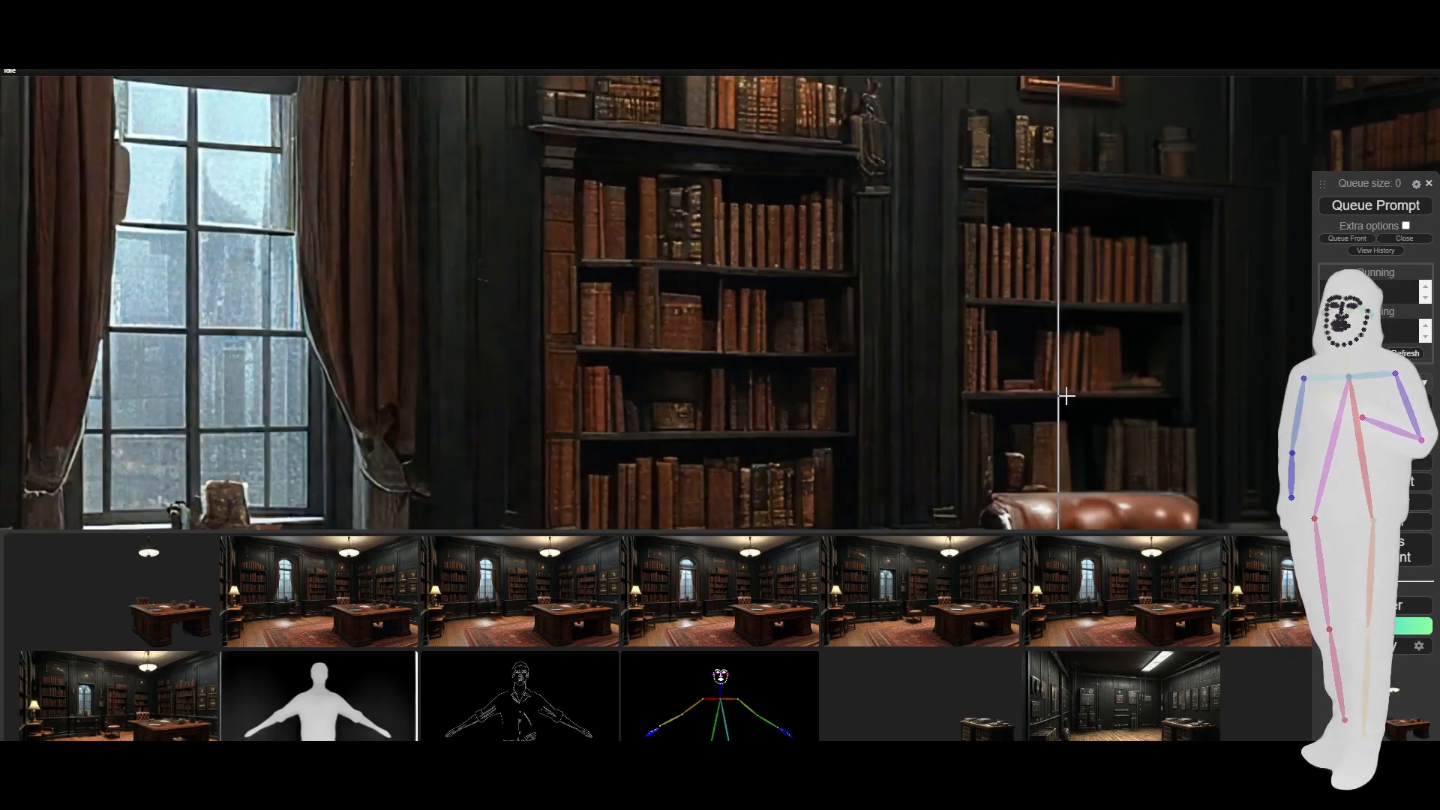
pyautogui.scroll(-4, 874, 387)
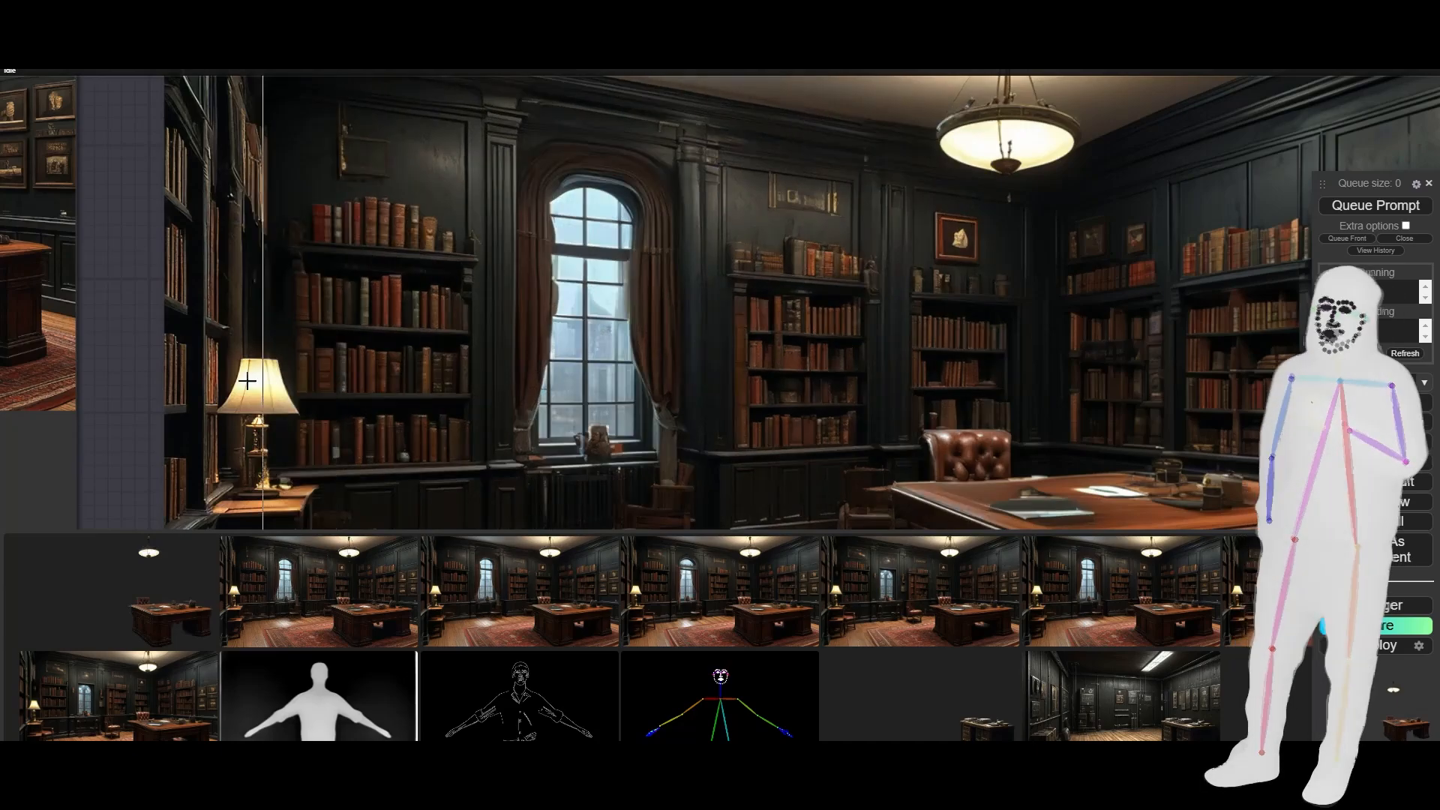
pyautogui.scroll(-5, 727, 343)
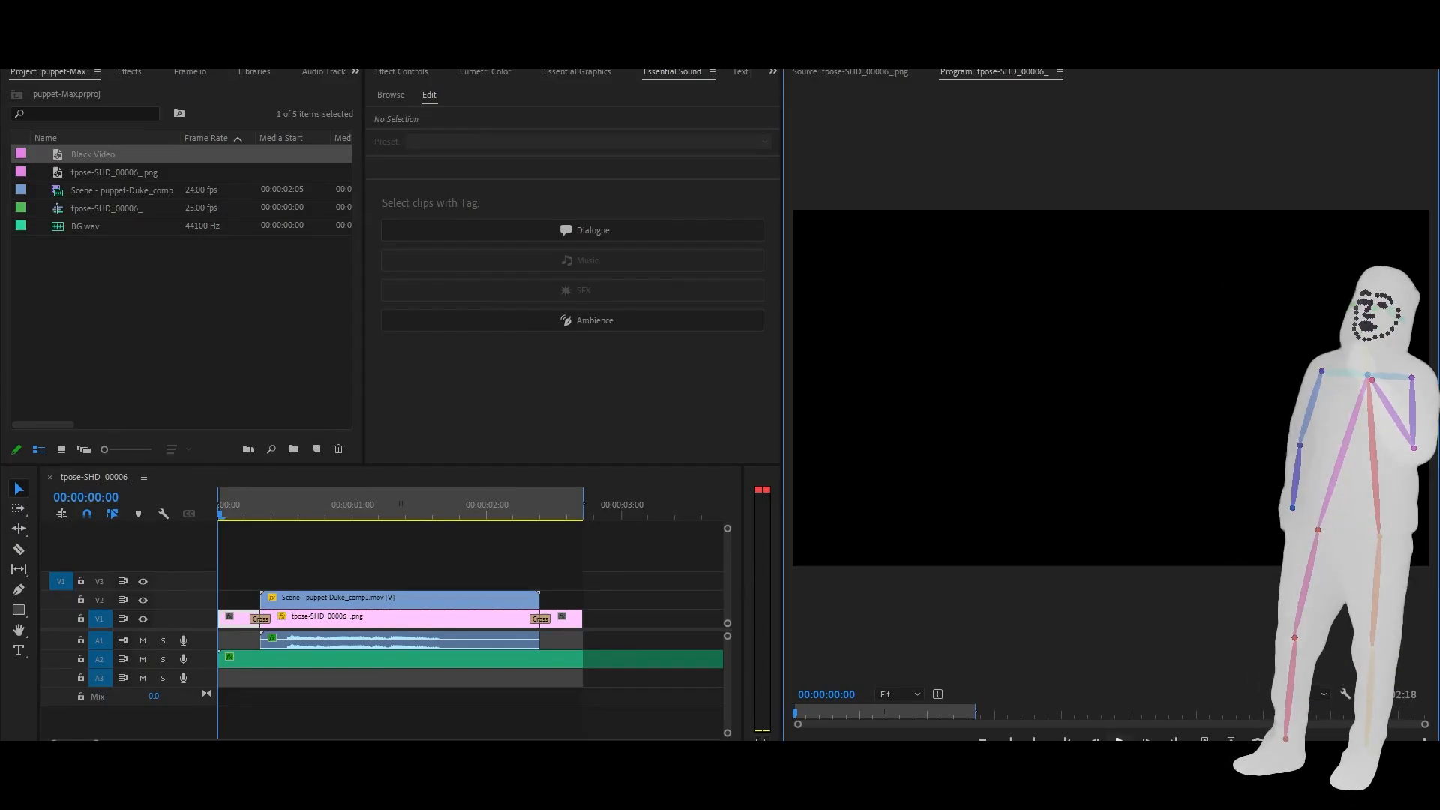
# In Premiere Pro, play the existing Duke scene sequence and check the BG.wav clip's ambience settings
pyautogui.press('space')
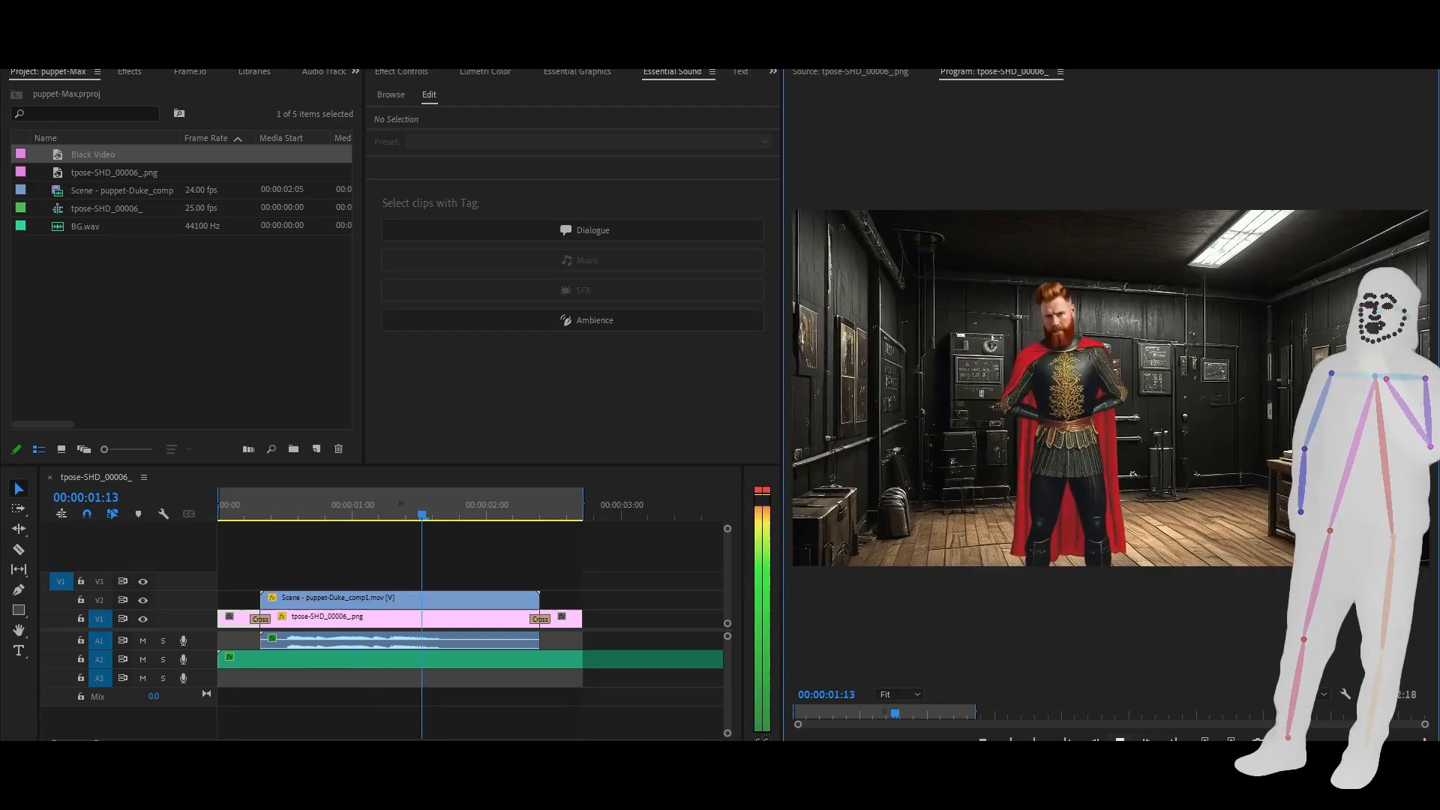
pyautogui.press('space')
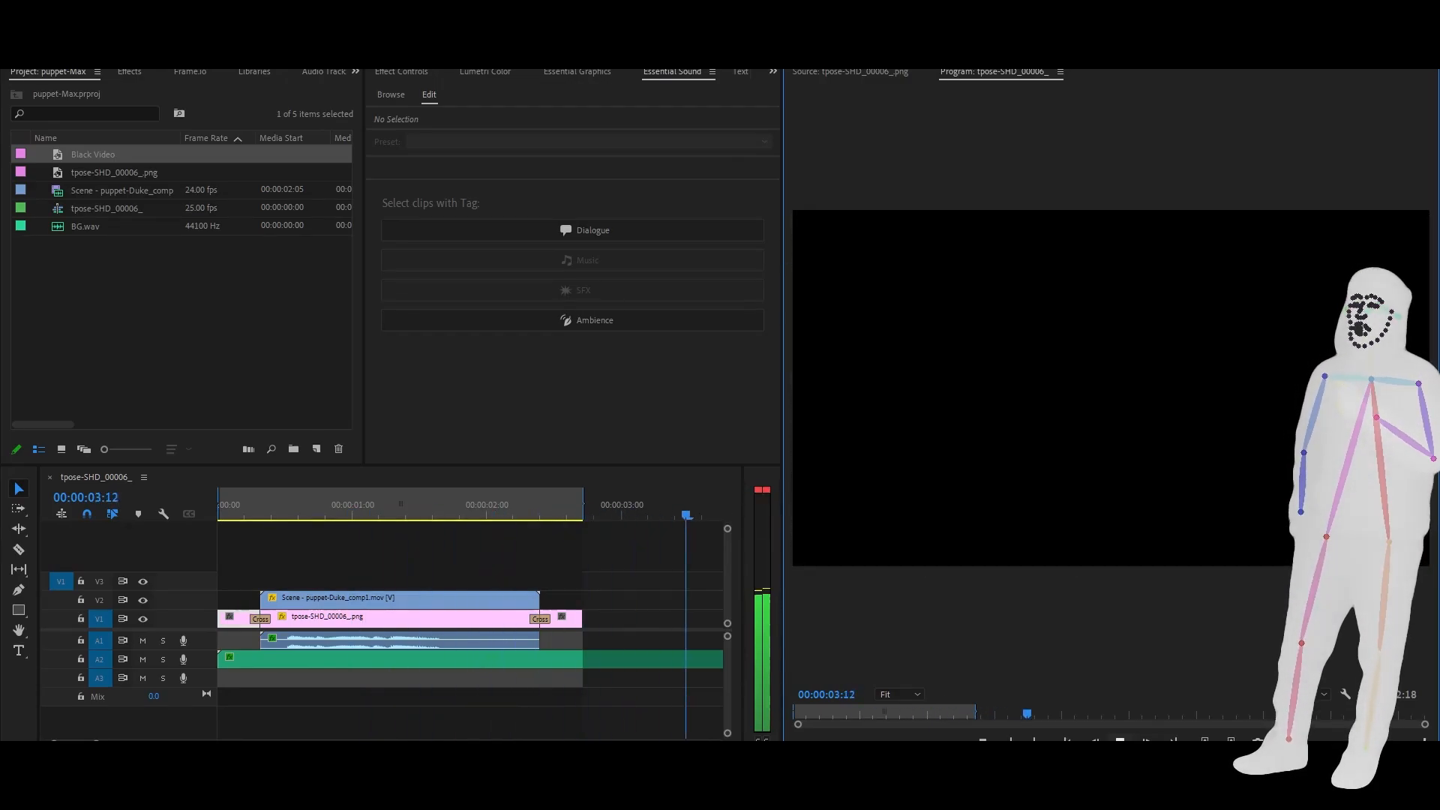
pyautogui.click(470, 659)
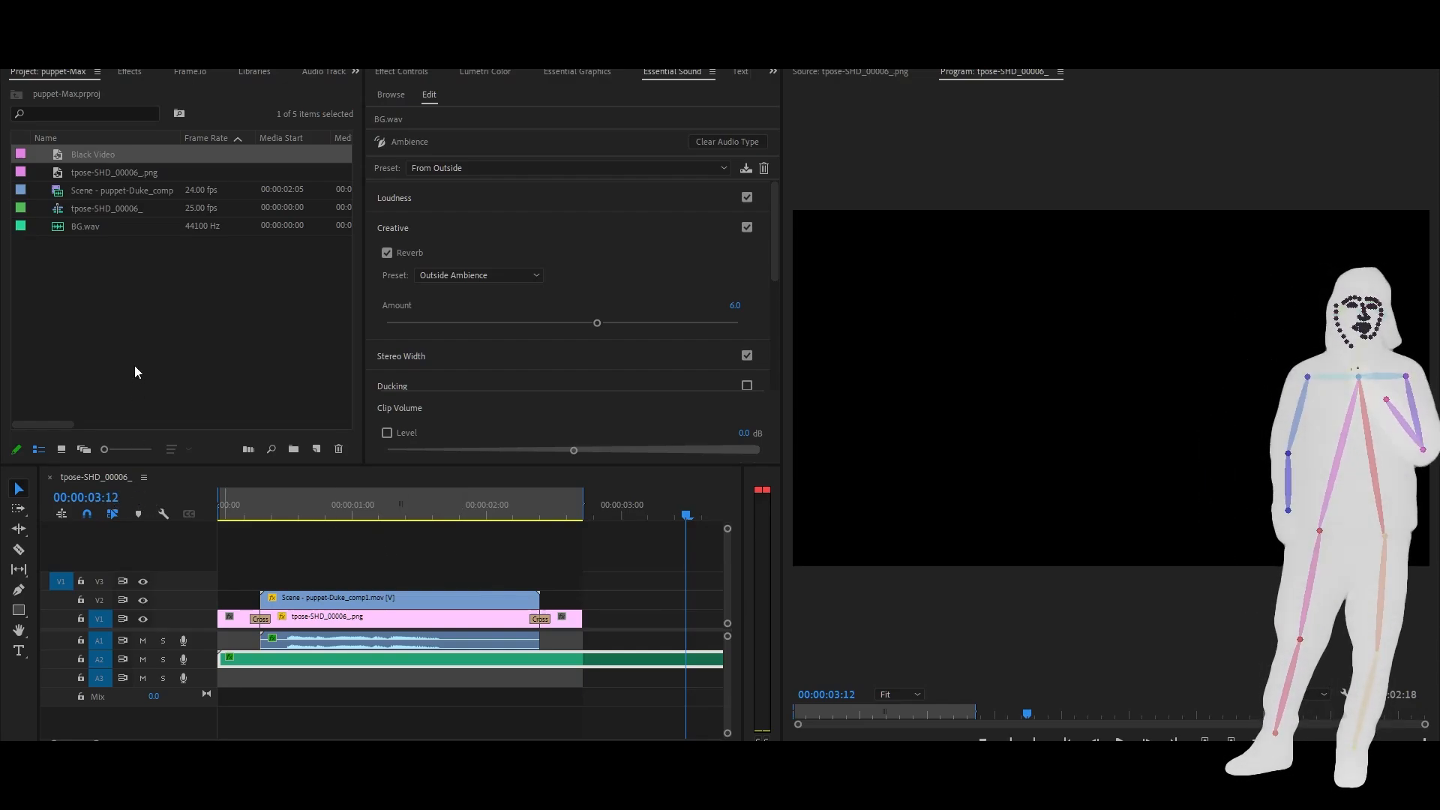
# Clear all clips from the tpose-SHD_00006_ sequence and import tpose-SHD_00007_.png and Scene - puppet-Duke_1.mov into the project
pyautogui.click(299, 562)
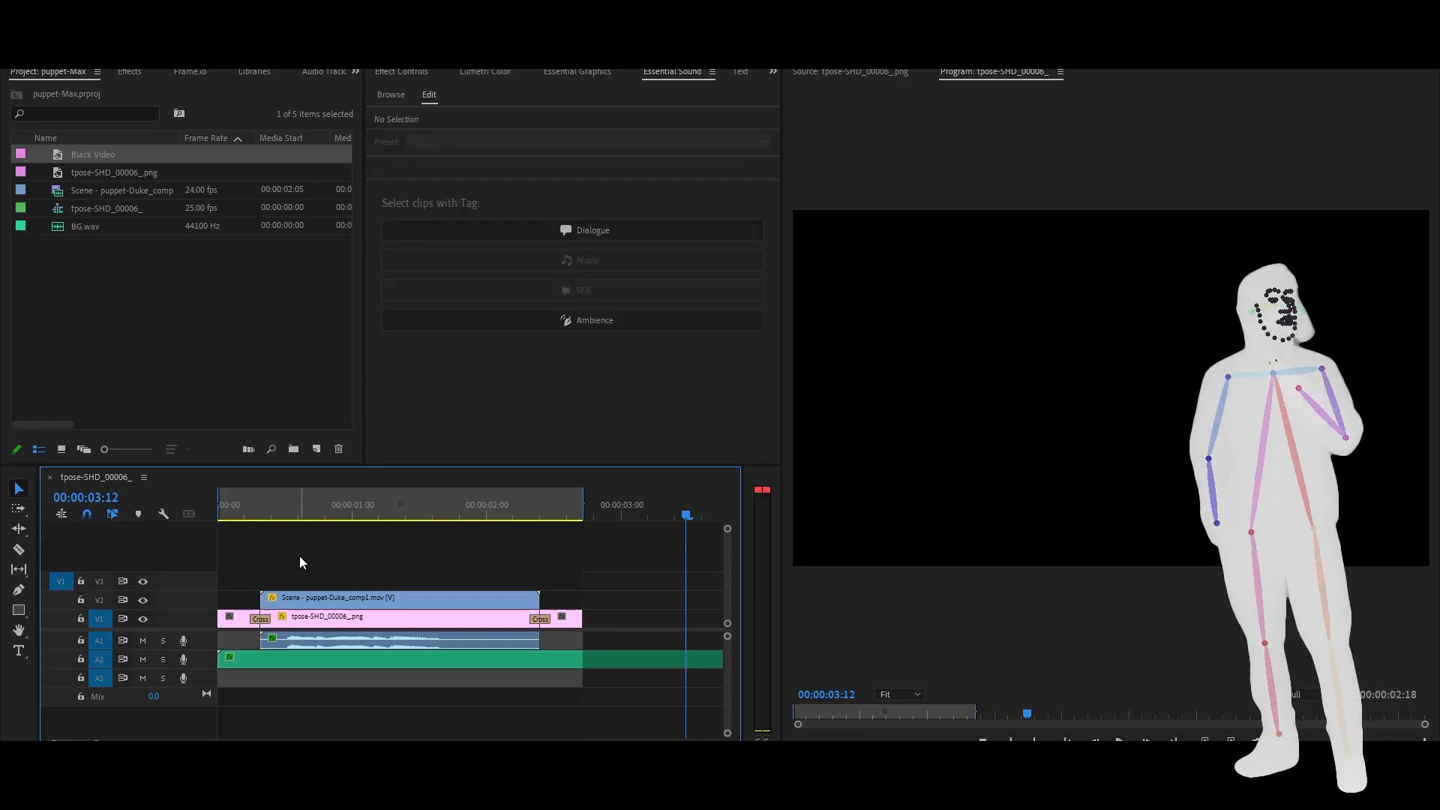
pyautogui.hotkey('ctrl', 'a')
pyautogui.press('Delete')
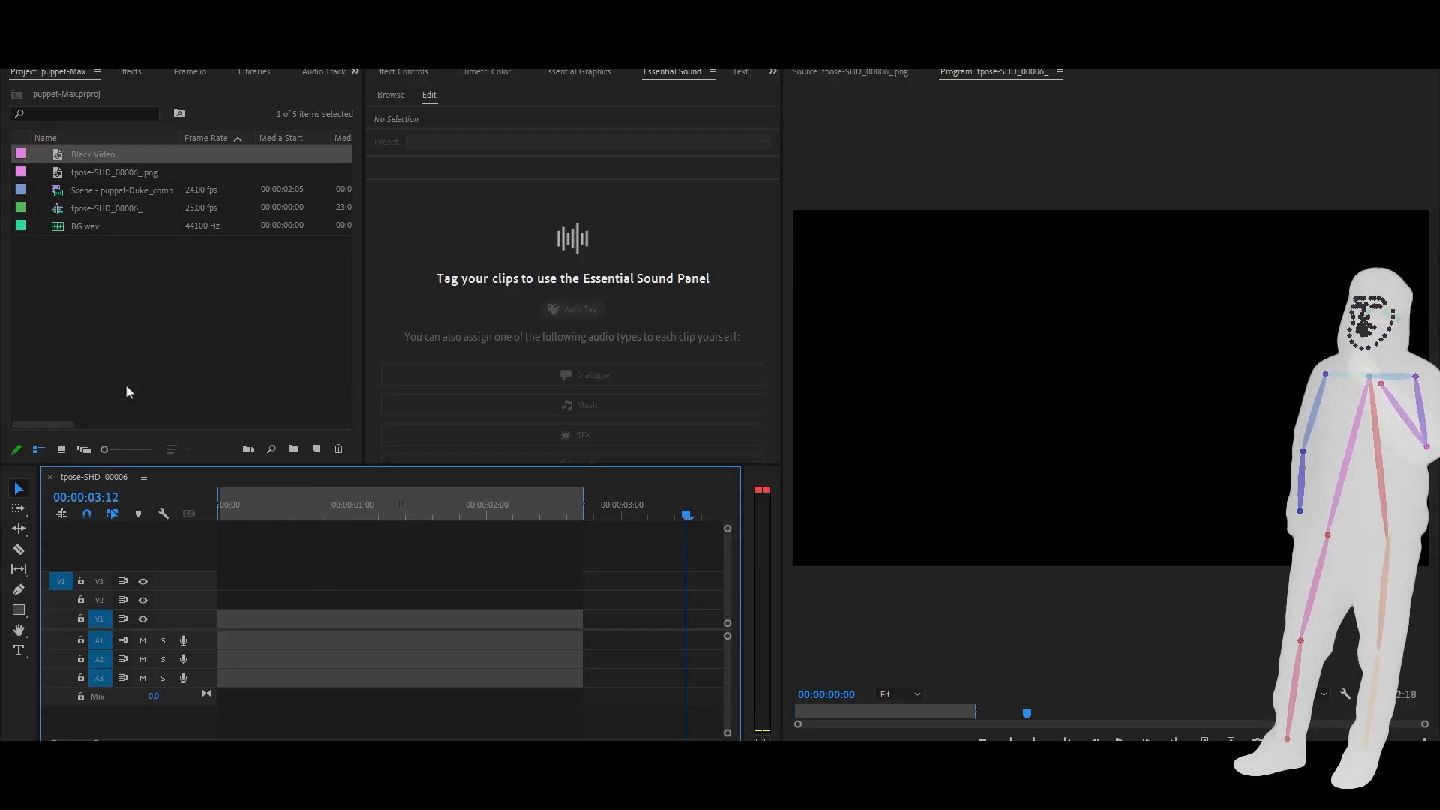
pyautogui.hotkey('alt', 'Tab')
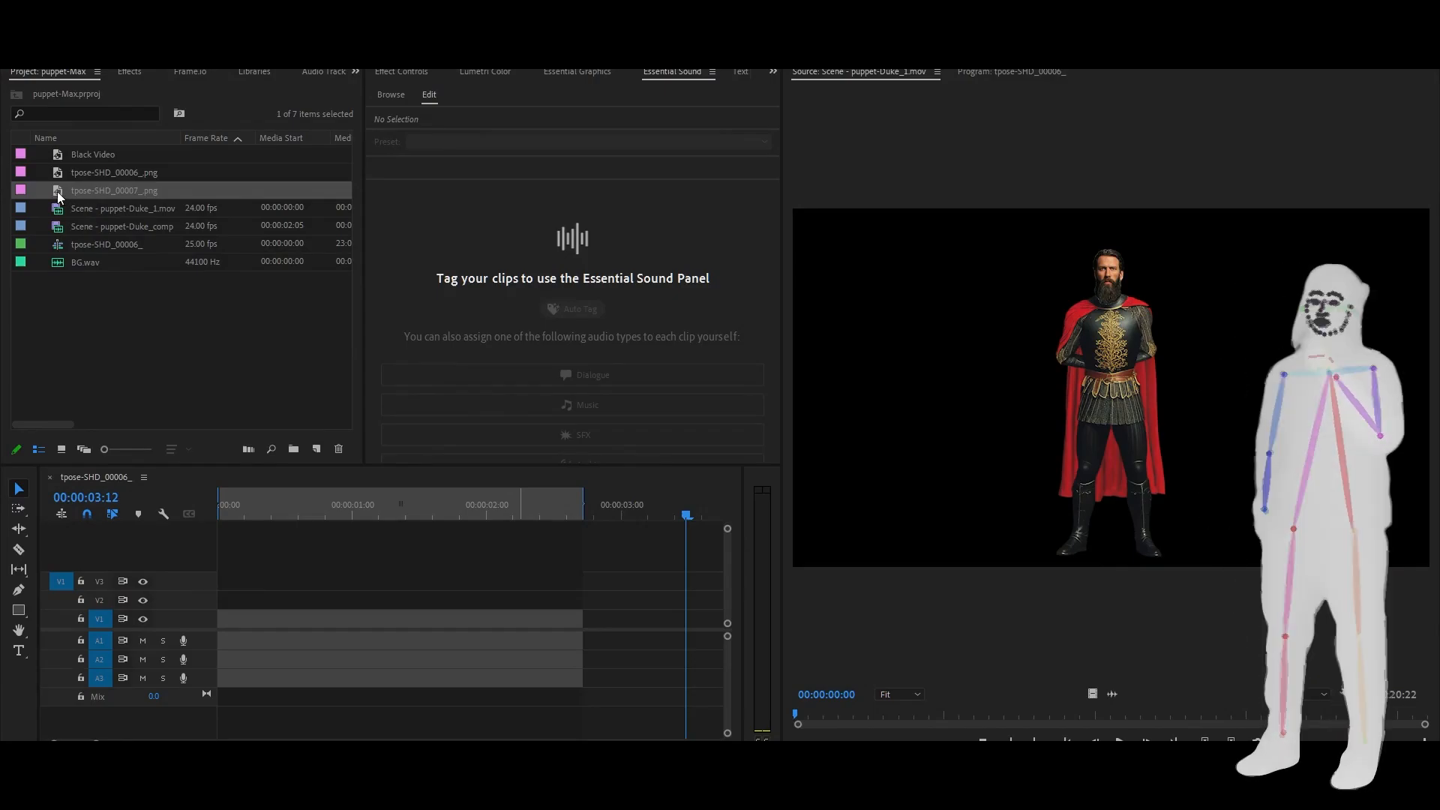
# Place tpose-SHD_00007_.png at the start of track V1 and extend it to about 11 seconds
pyautogui.moveTo(57, 191); pyautogui.dragTo(613, 618)
pyautogui.press('-')
pyautogui.press('-')
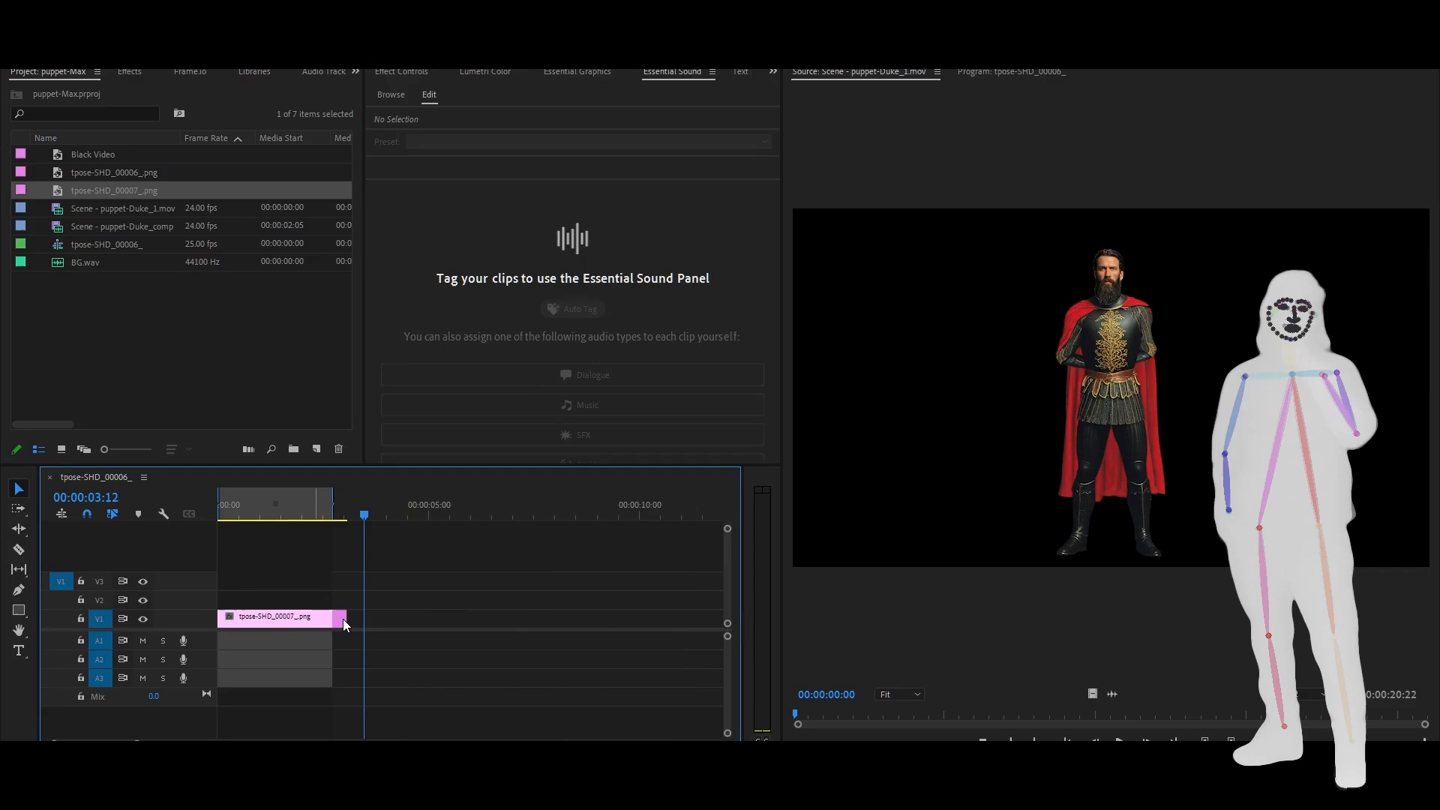
pyautogui.moveTo(341, 624); pyautogui.dragTo(672, 623)
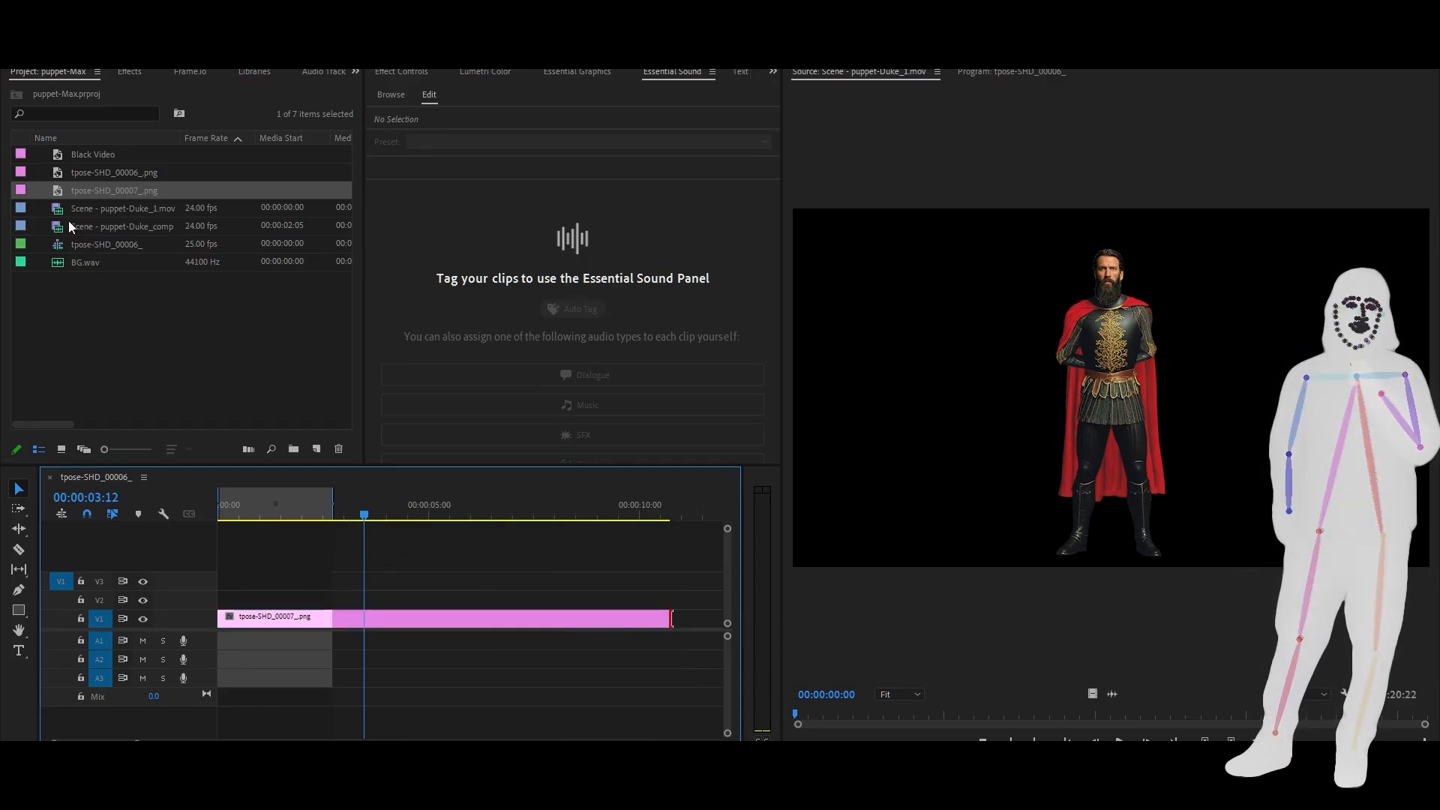
# Add Scene - puppet-Duke_1.mov on track V2, extend the background to the video's end, and move the playhead to 00:00:01:06
pyautogui.moveTo(58, 213); pyautogui.dragTo(226, 603)
pyautogui.press('-')
pyautogui.press('-')
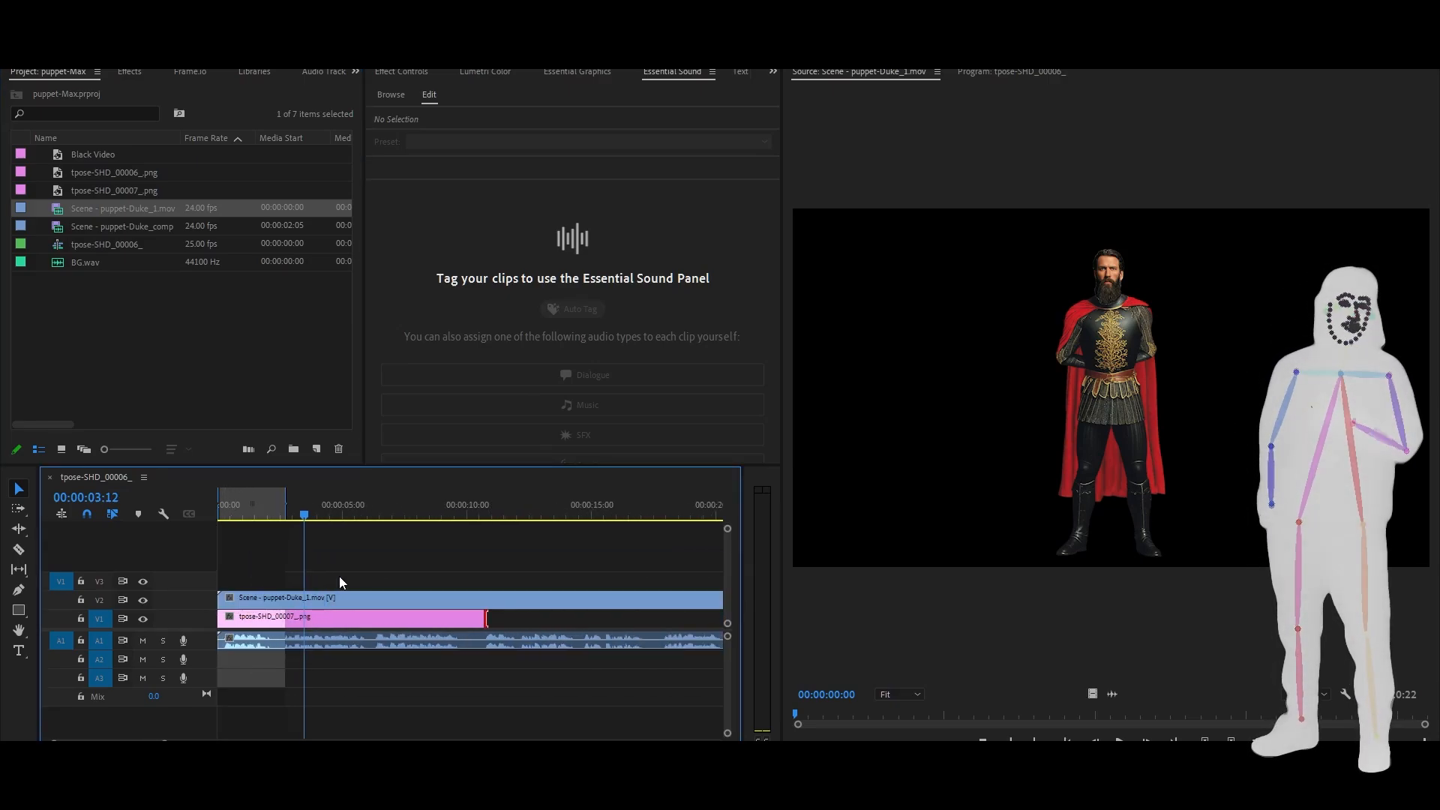
pyautogui.moveTo(374, 618); pyautogui.dragTo(523, 619)
pyautogui.moveTo(288, 520); pyautogui.dragTo(236, 515)
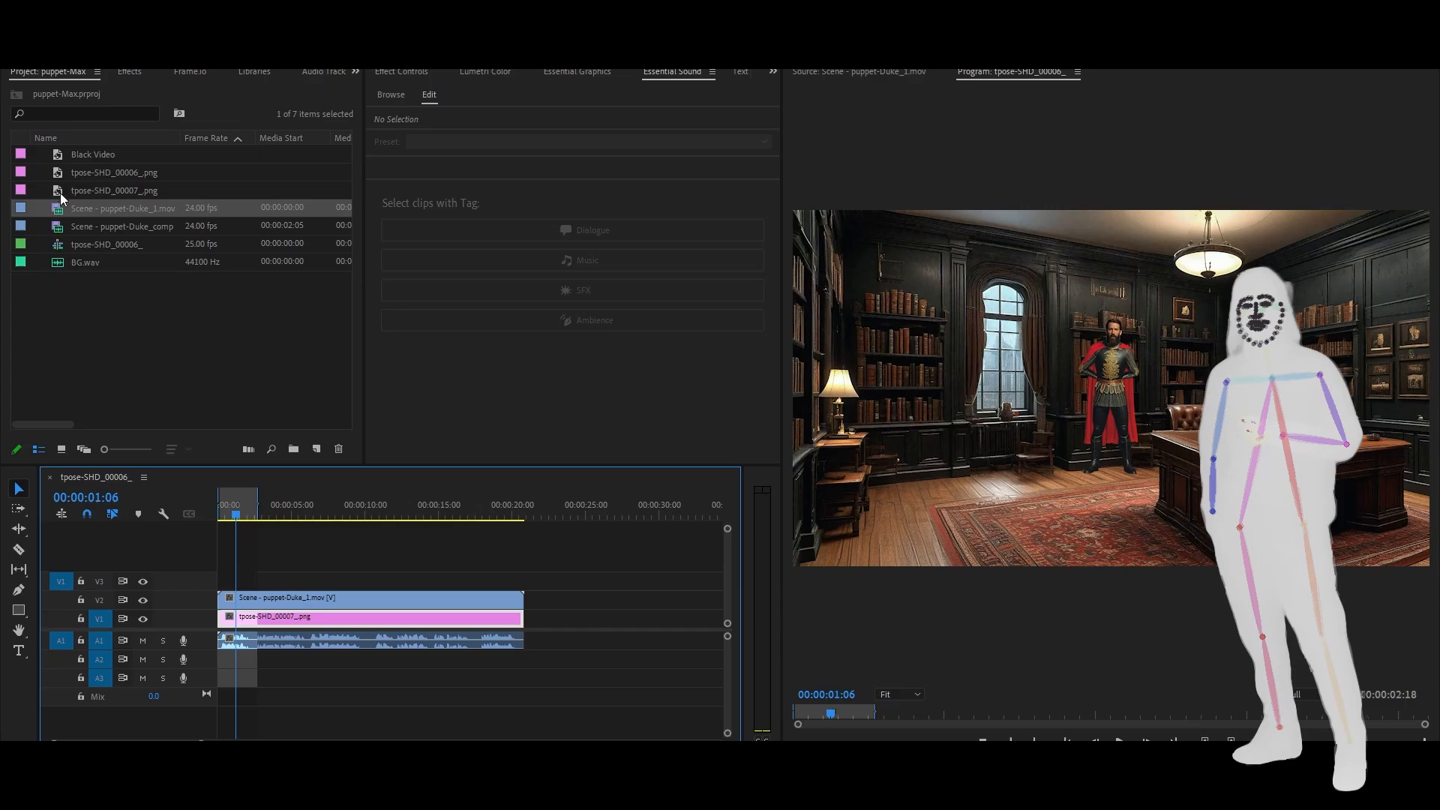
# Set the Duke puppet clip's position to 1629, 1505 and enlarge its scale to 223
pyautogui.click(290, 596)
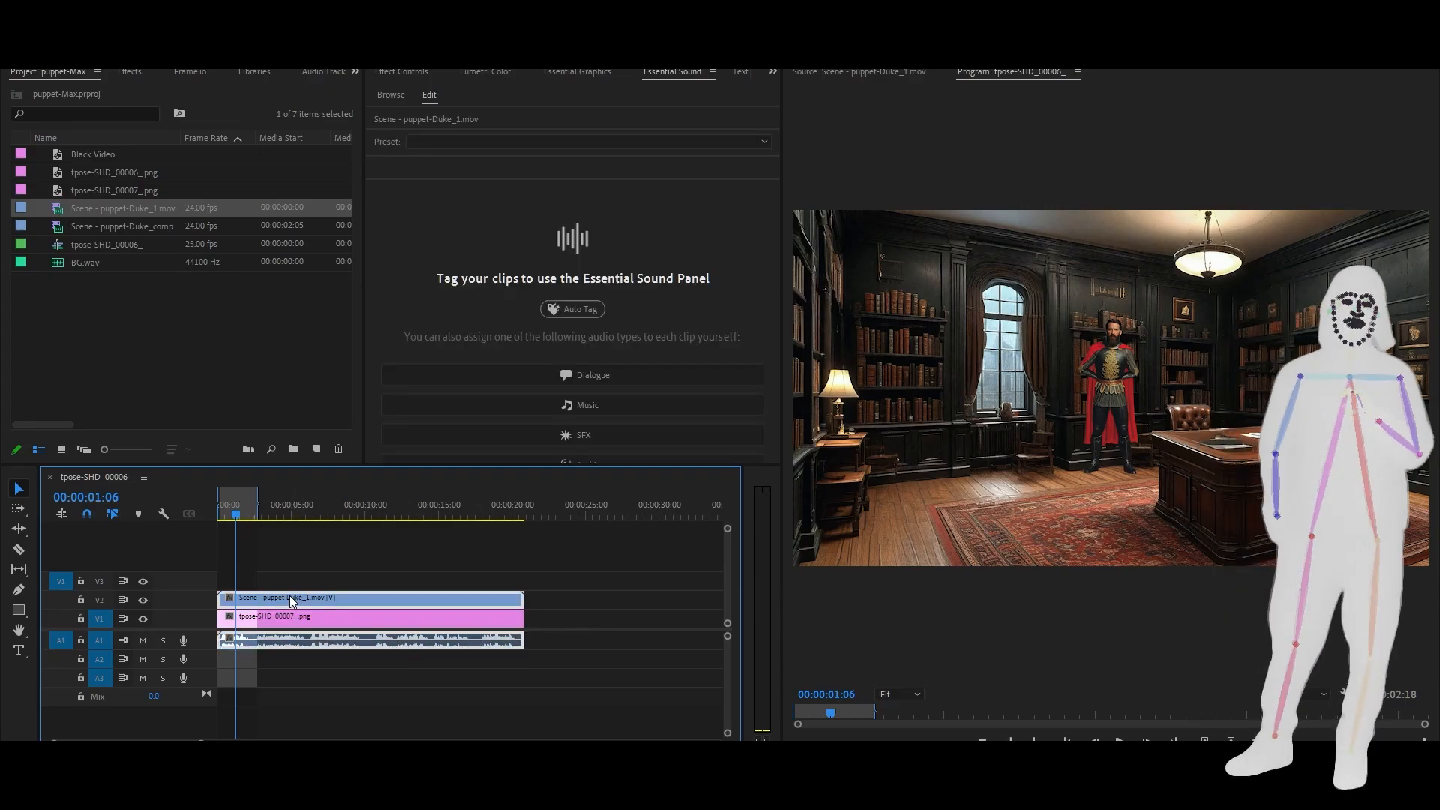
pyautogui.click(409, 72)
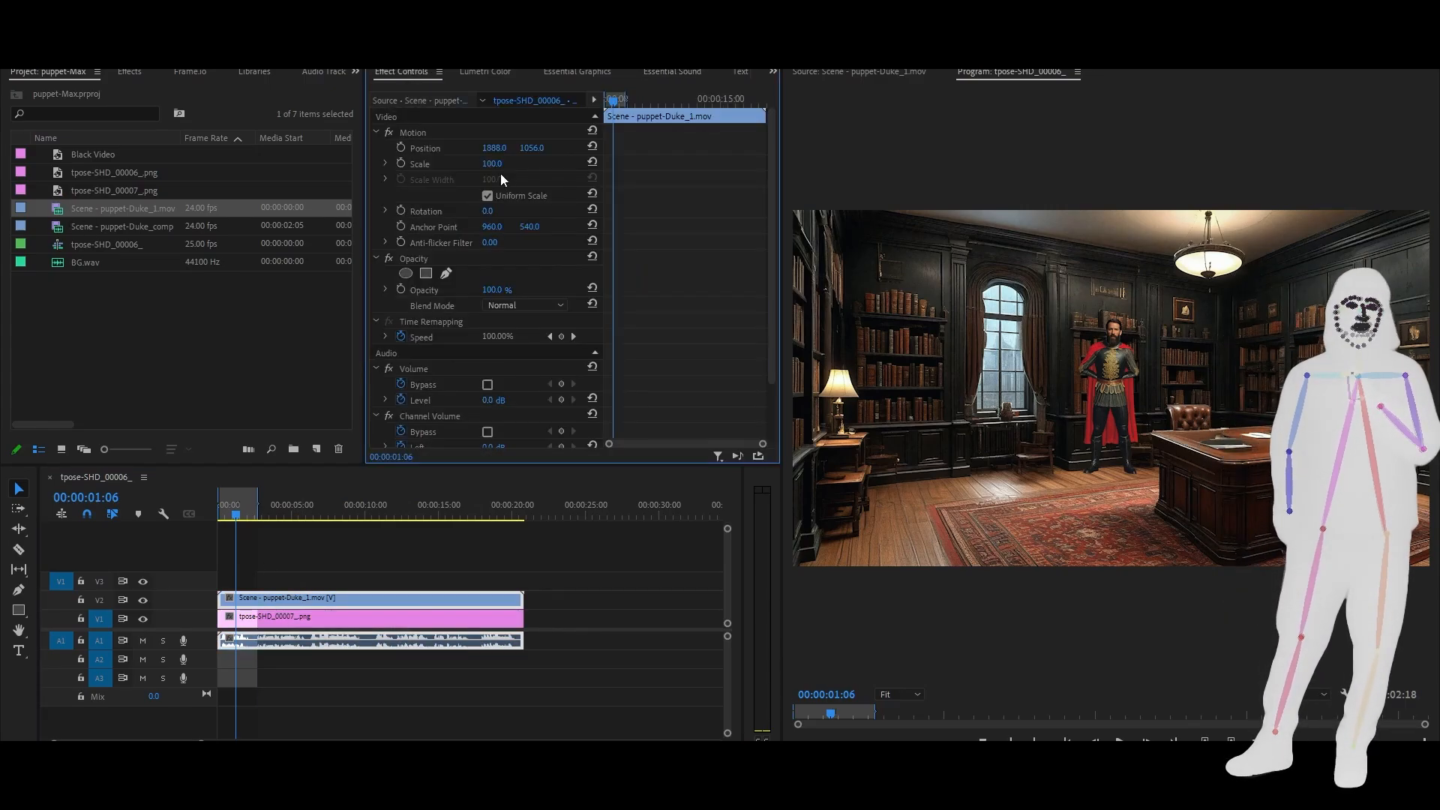
pyautogui.moveTo(491, 151); pyautogui.dragTo(351, 150)
pyautogui.moveTo(539, 149); pyautogui.dragTo(839, 148)
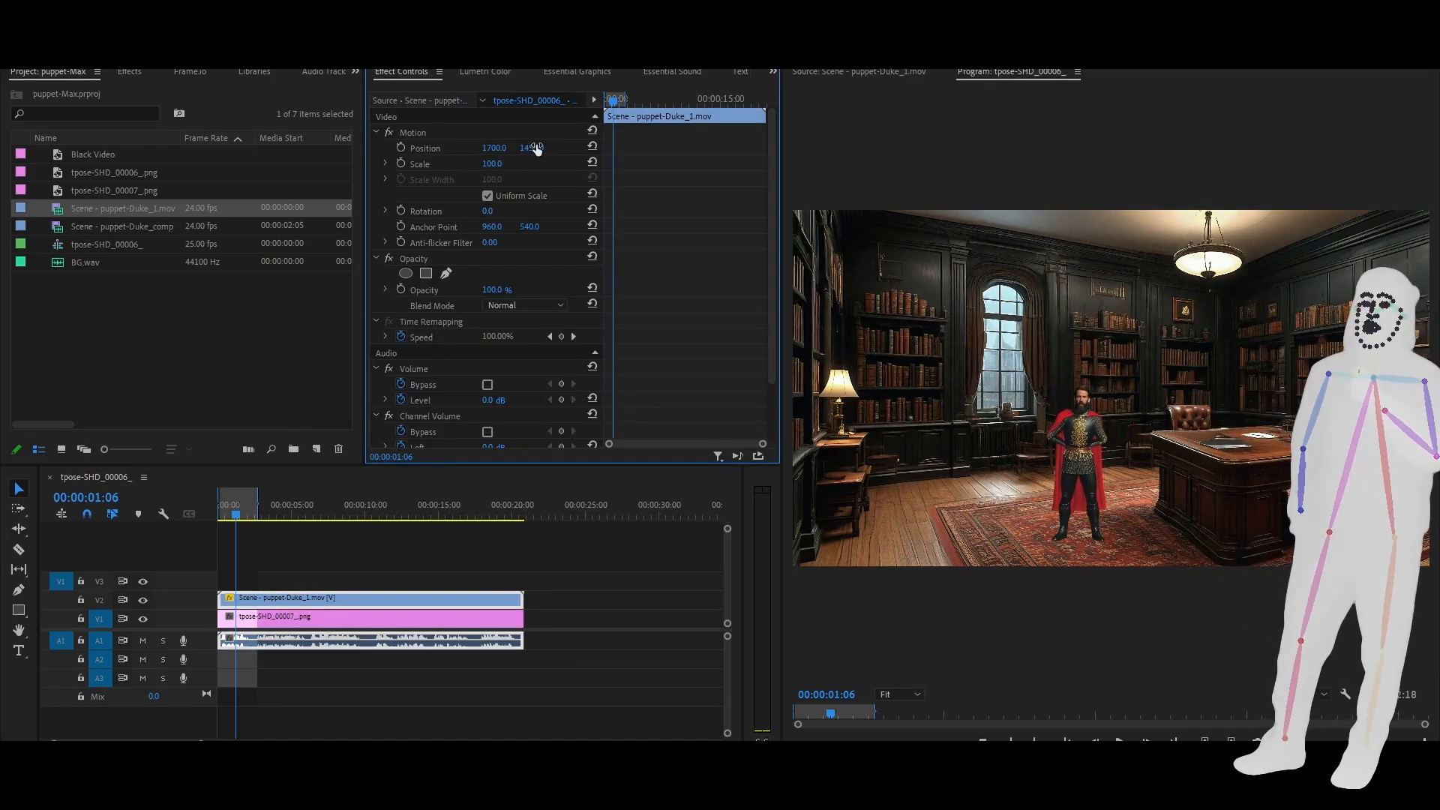
pyautogui.moveTo(484, 150); pyautogui.dragTo(430, 150)
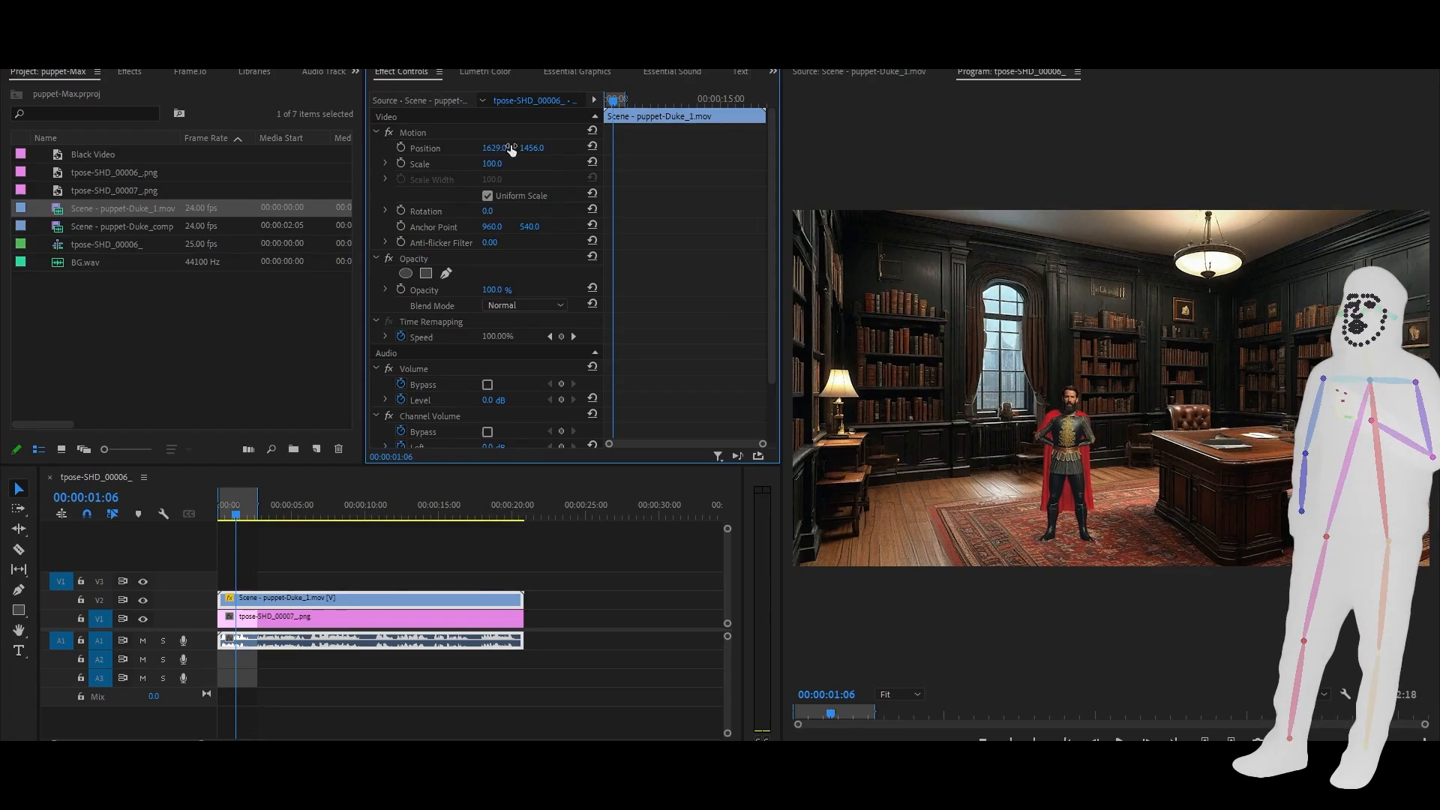
pyautogui.moveTo(532, 147); pyautogui.dragTo(584, 163)
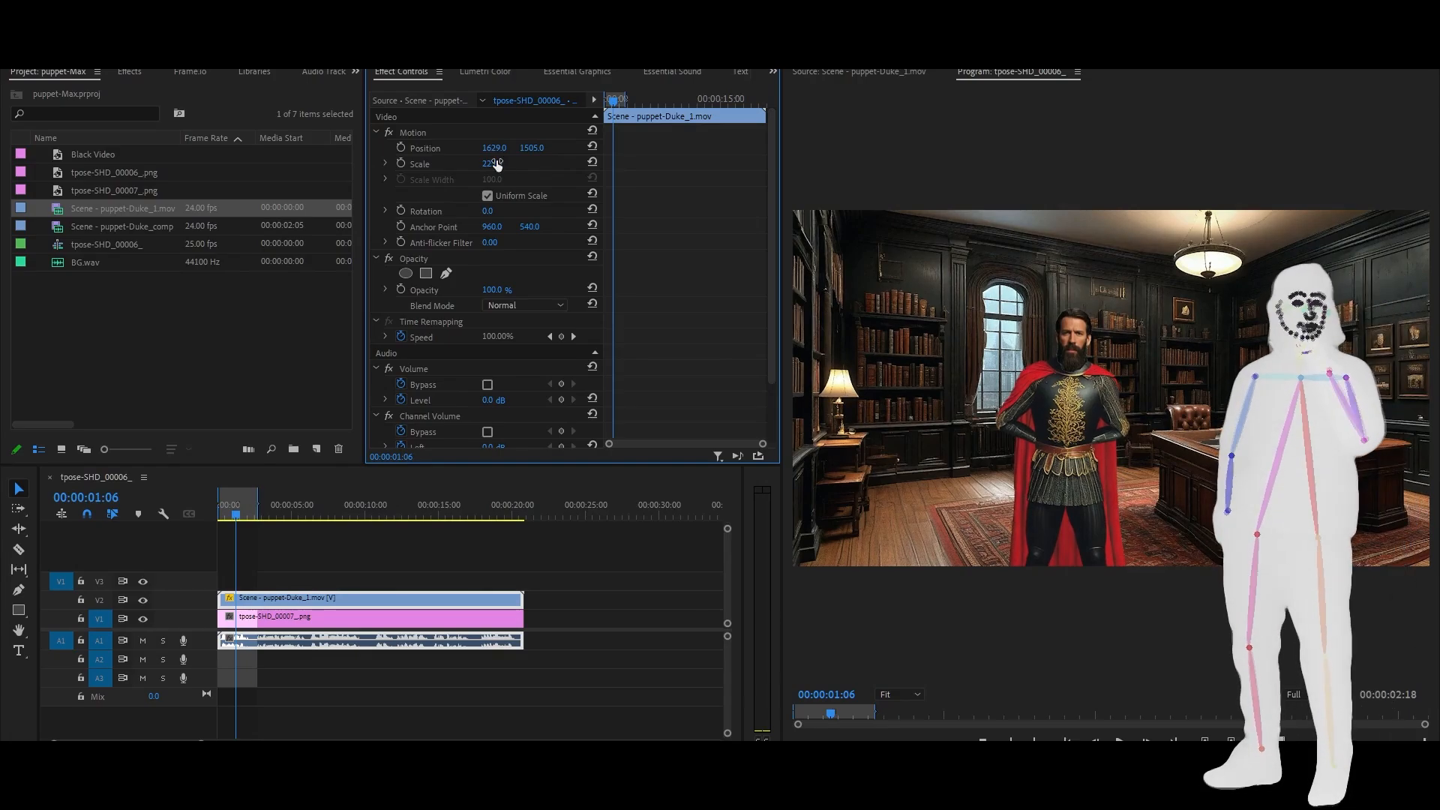
# Refine the Duke puppet clip's framing to position 1755, 1399 and scale 243
pyautogui.moveTo(493, 148); pyautogui.dragTo(362, 148)
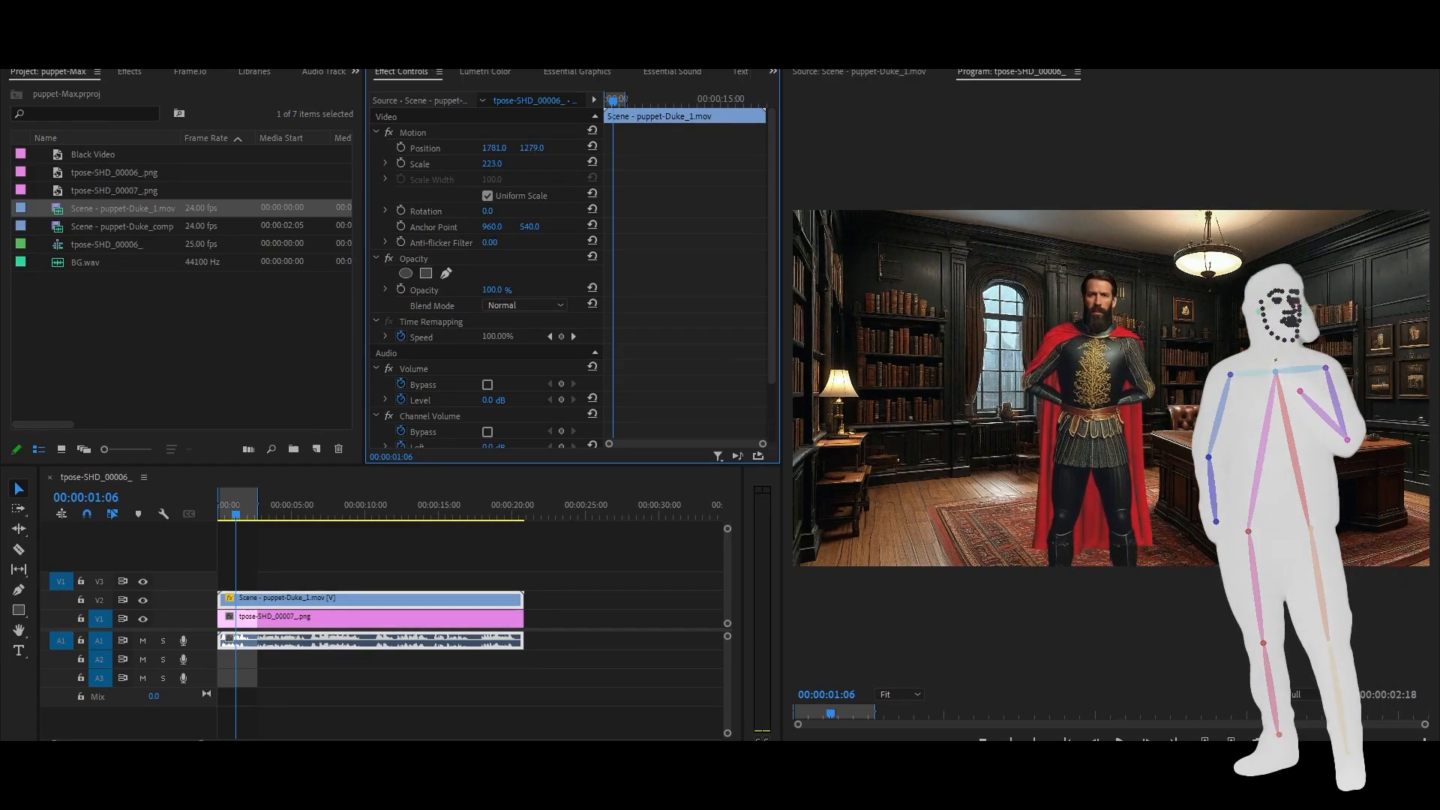
pyautogui.moveTo(532, 148); pyautogui.dragTo(846, 148)
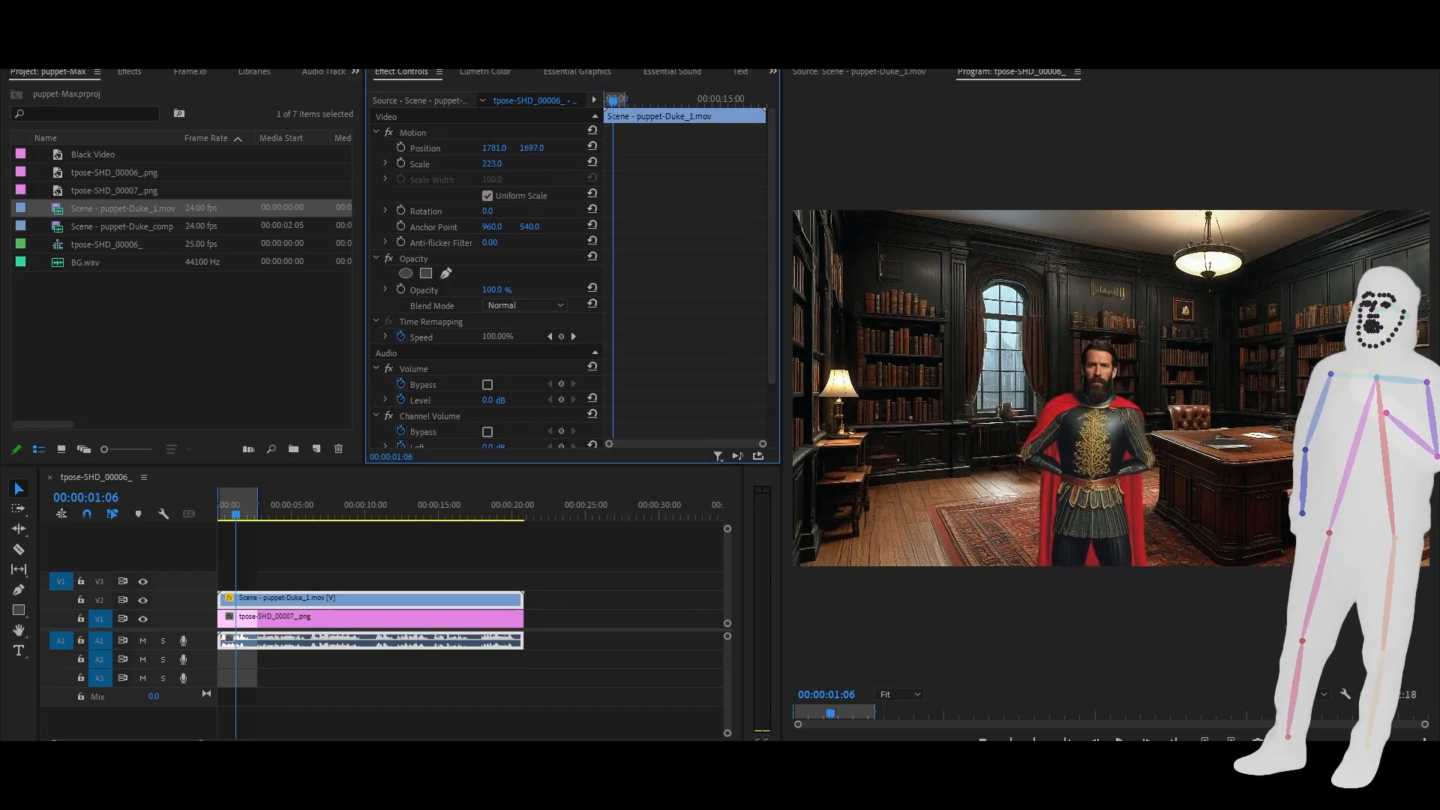
pyautogui.moveTo(532, 148); pyautogui.dragTo(351, 148)
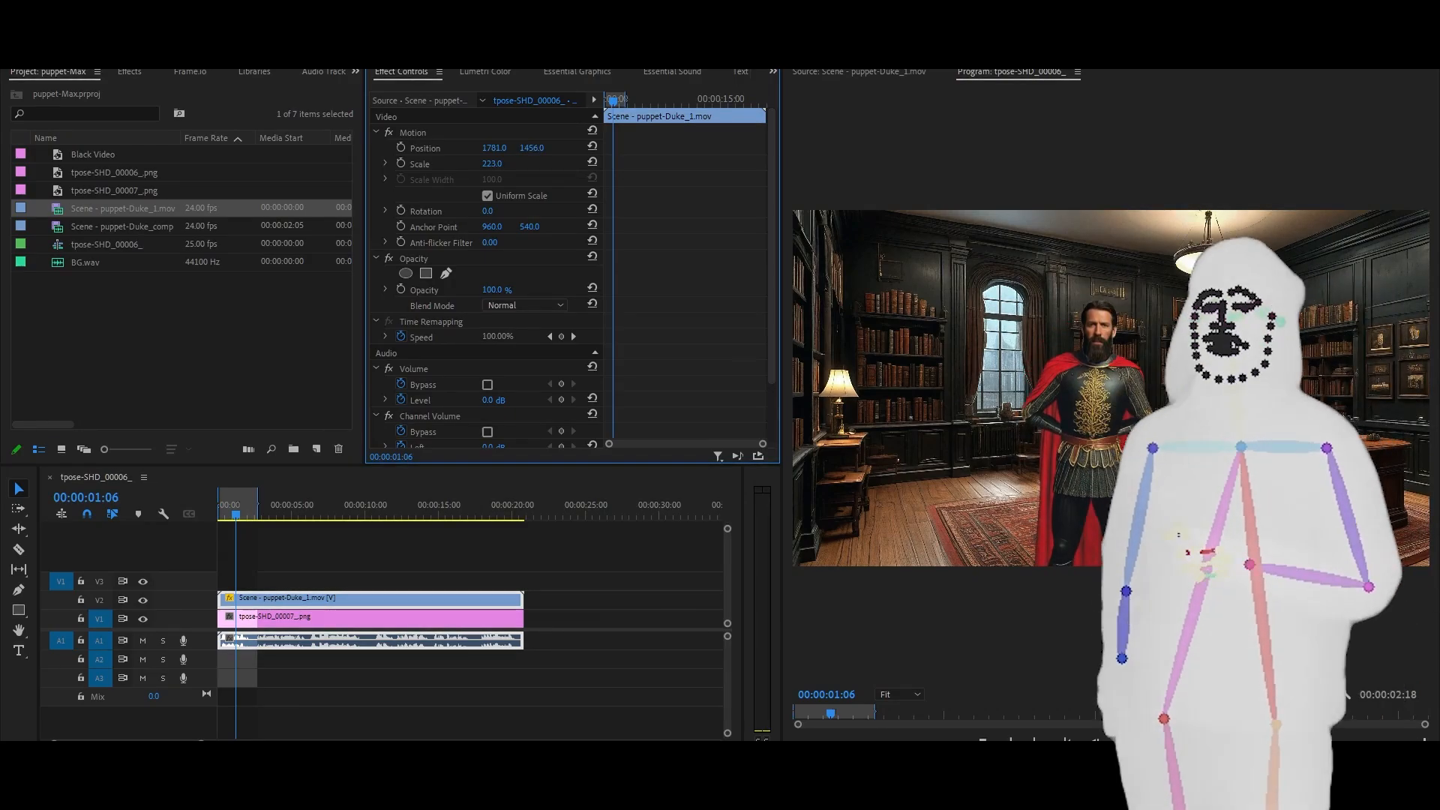
pyautogui.moveTo(498, 141)
pyautogui.mouseDown()
pyautogui.moveTo(250, 148)
pyautogui.moveTo(586, 148)
pyautogui.moveTo(486, 148)
pyautogui.mouseUp()
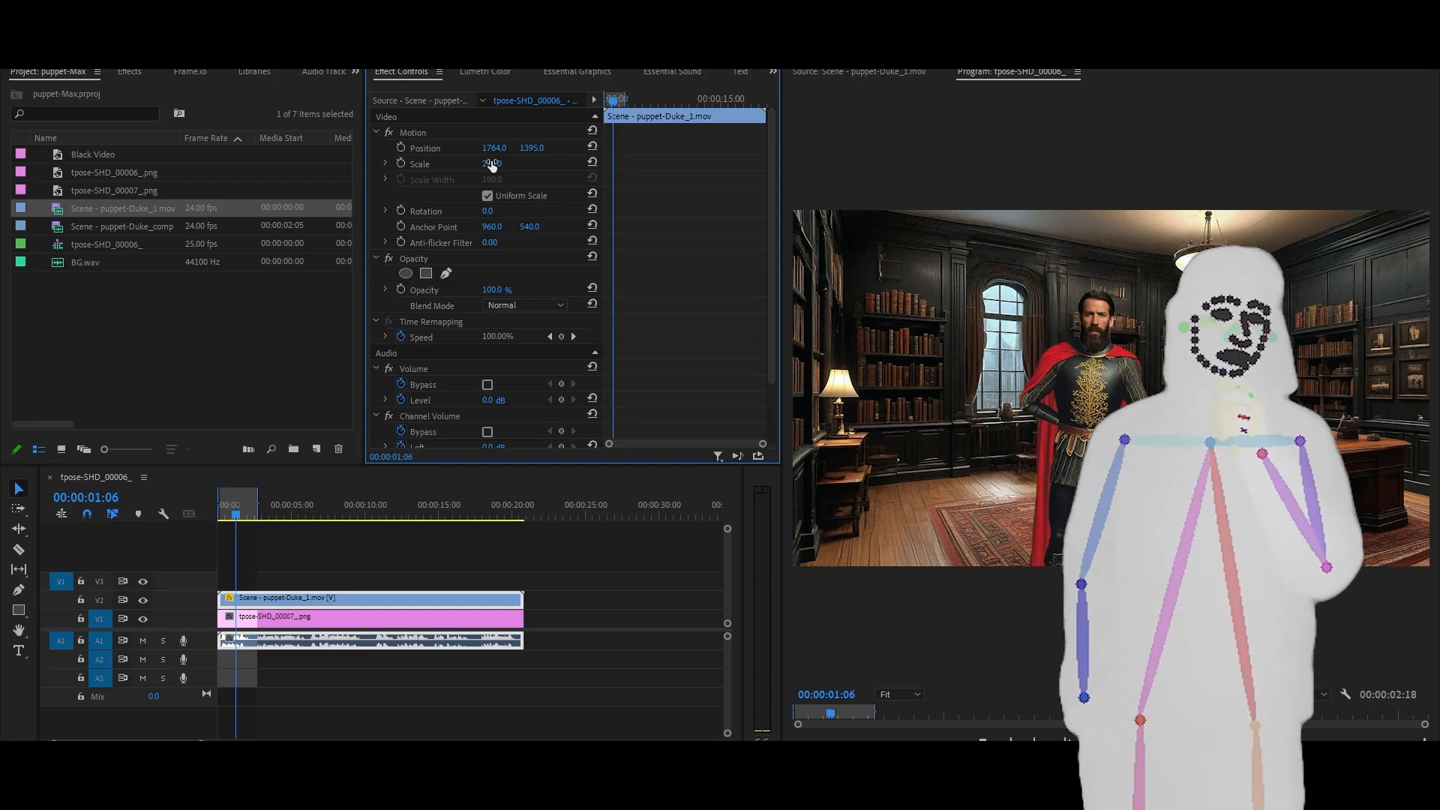
pyautogui.moveTo(492, 164)
pyautogui.mouseDown()
pyautogui.moveTo(540, 149)
pyautogui.moveTo(494, 150)
pyautogui.mouseUp()
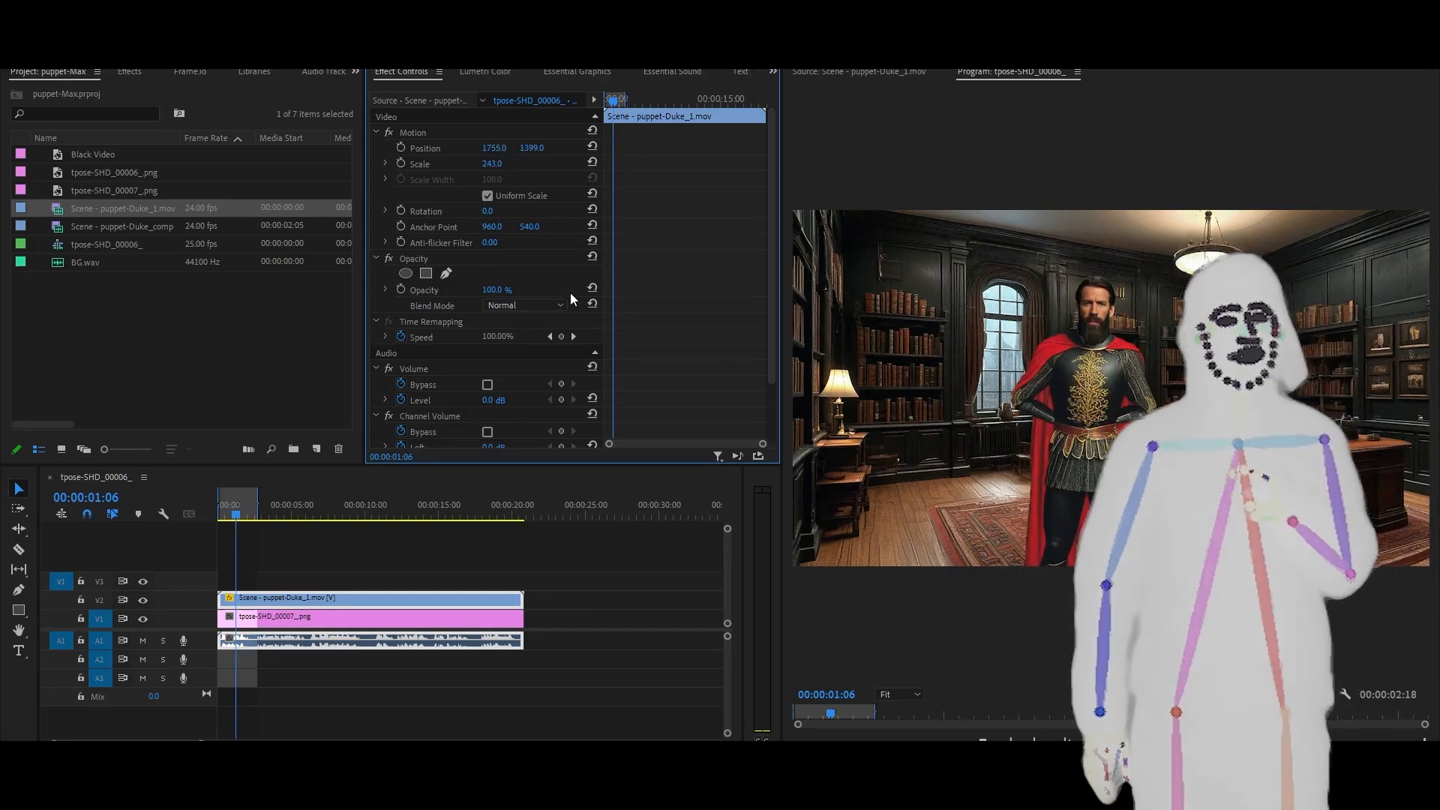
# Start position and scale keyframing at 00:00:01:06 for both the Duke puppet clip and the tpose-SHD_00007_.png background
pyautogui.click(402, 149)
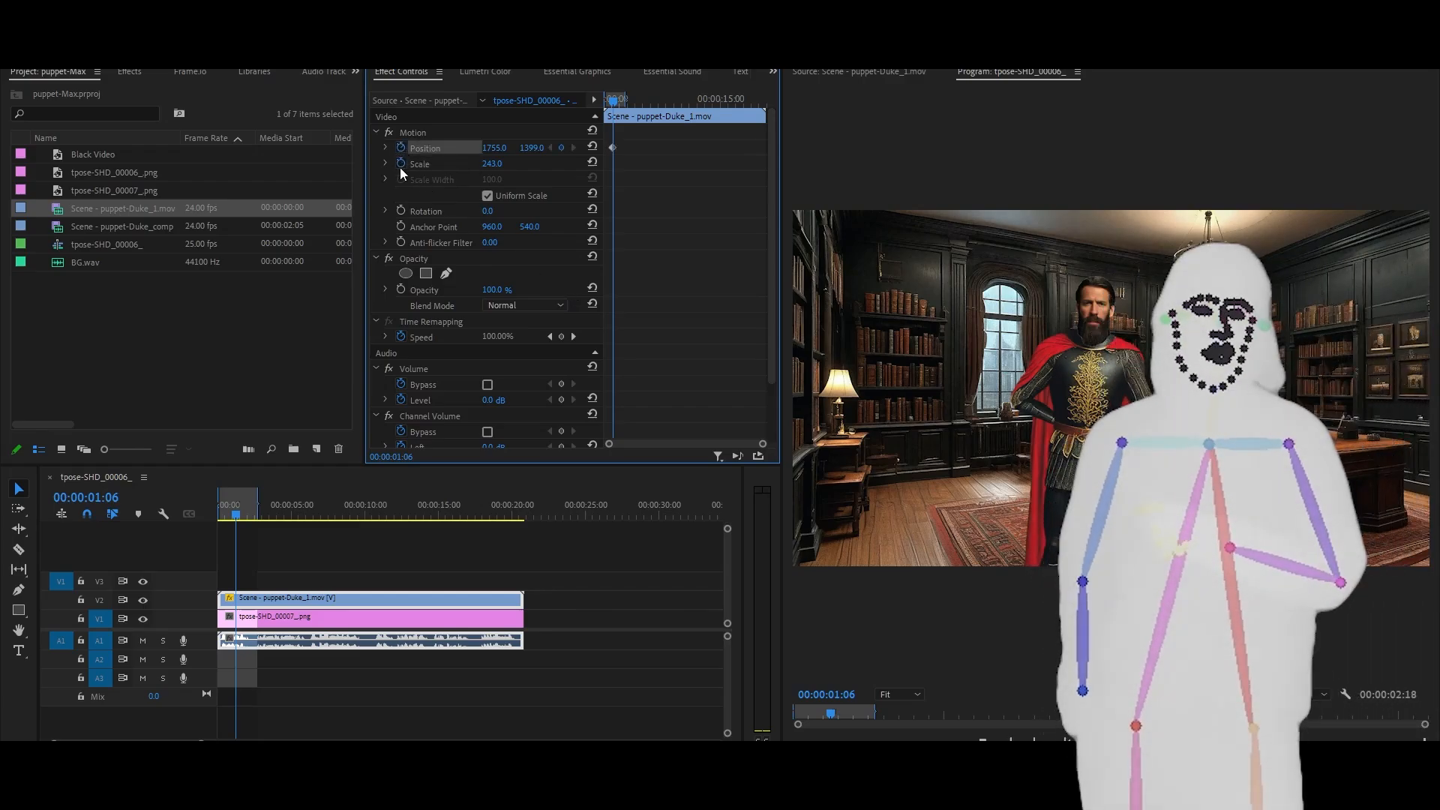
pyautogui.click(401, 163)
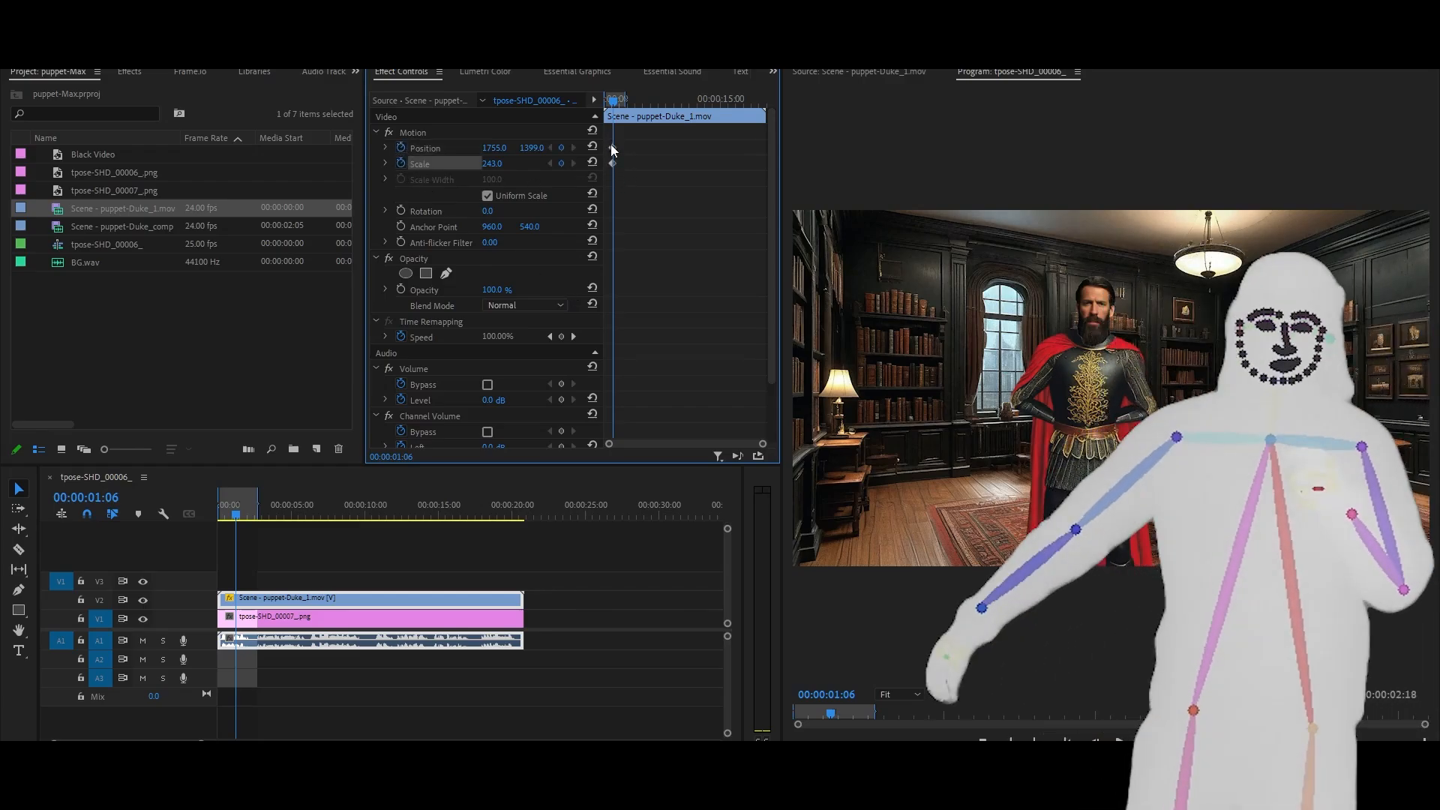
pyautogui.click(254, 621)
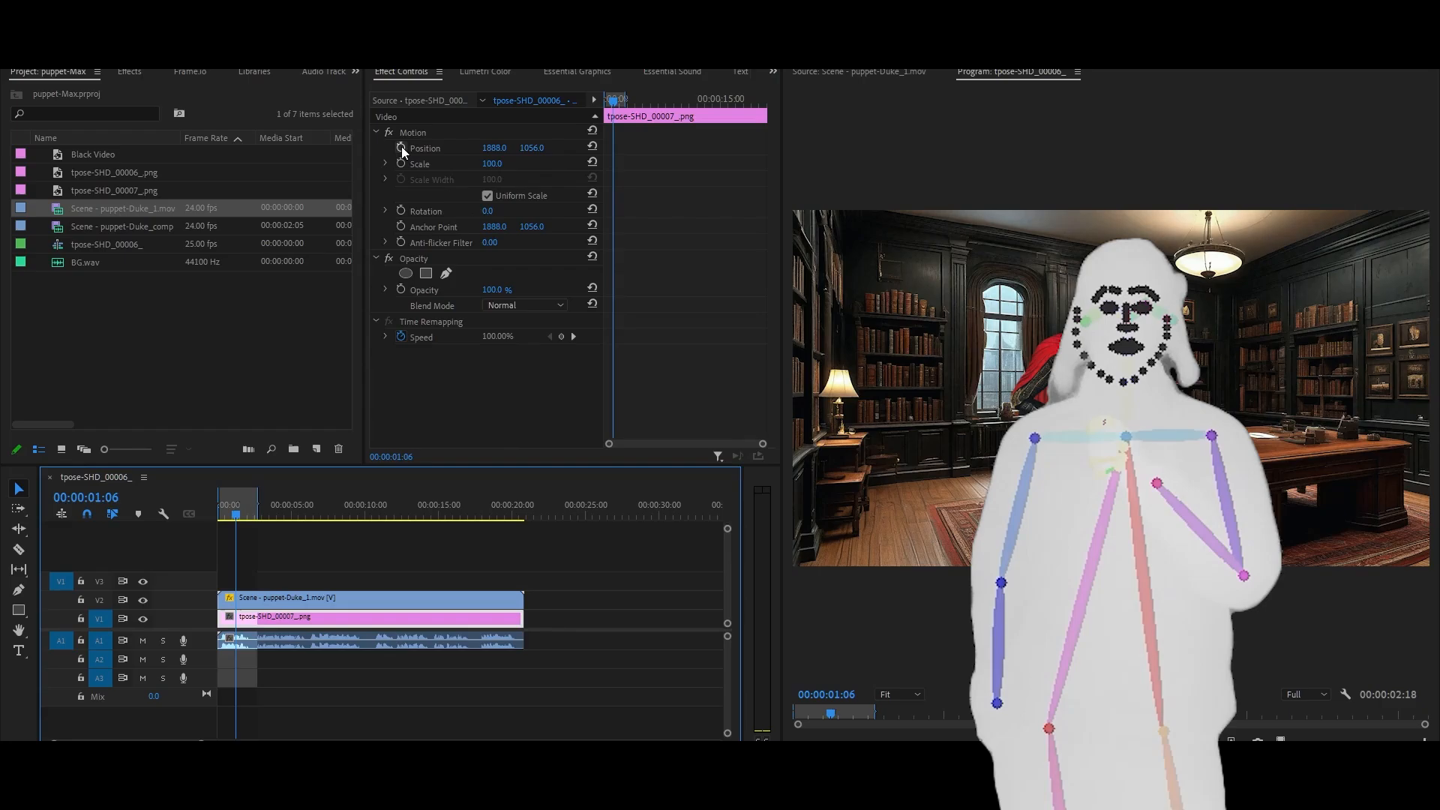
pyautogui.click(402, 147)
pyautogui.click(399, 162)
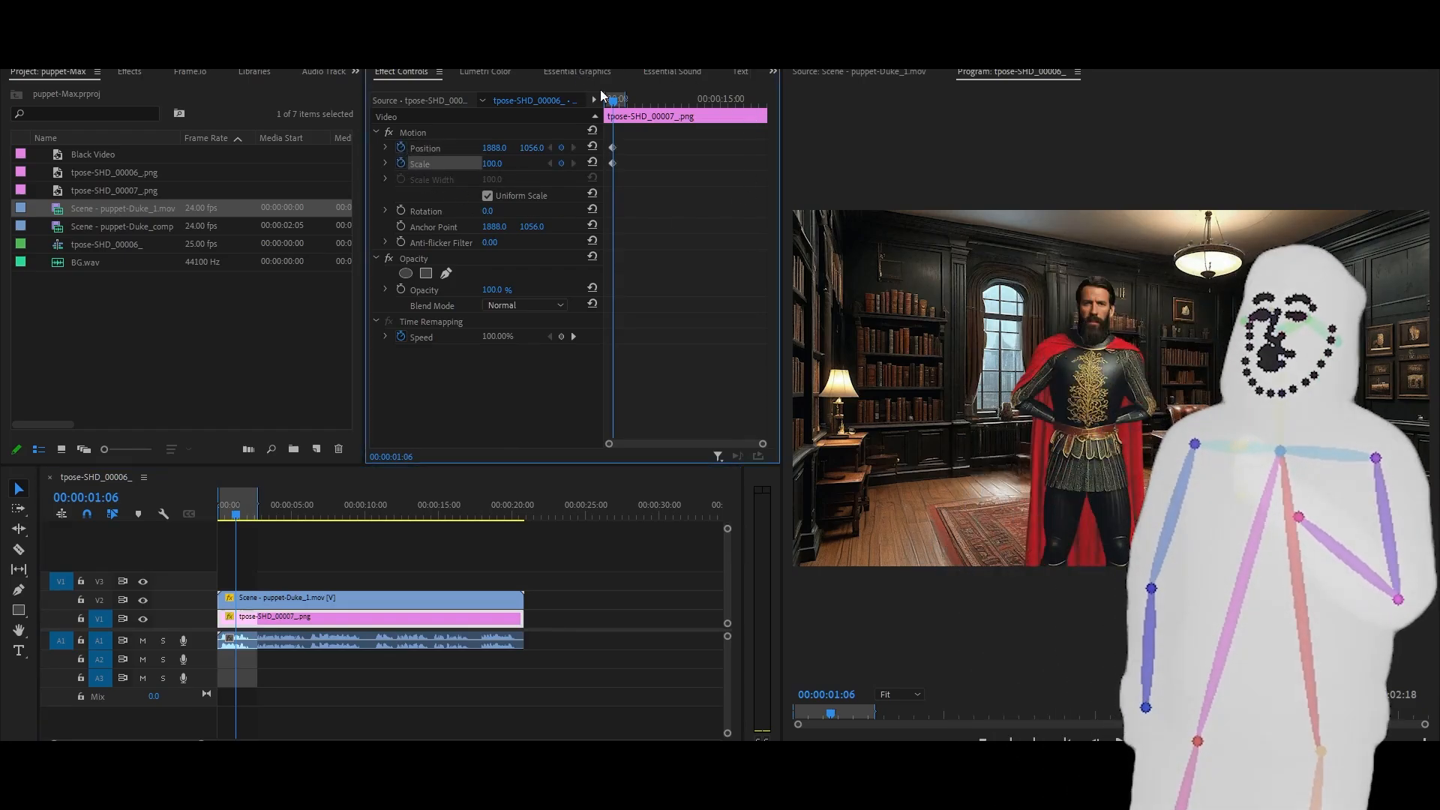
# Move the playhead to 00:00:20:08 and keyframe the background's scale at 110
pyautogui.moveTo(613, 103); pyautogui.dragTo(762, 121)
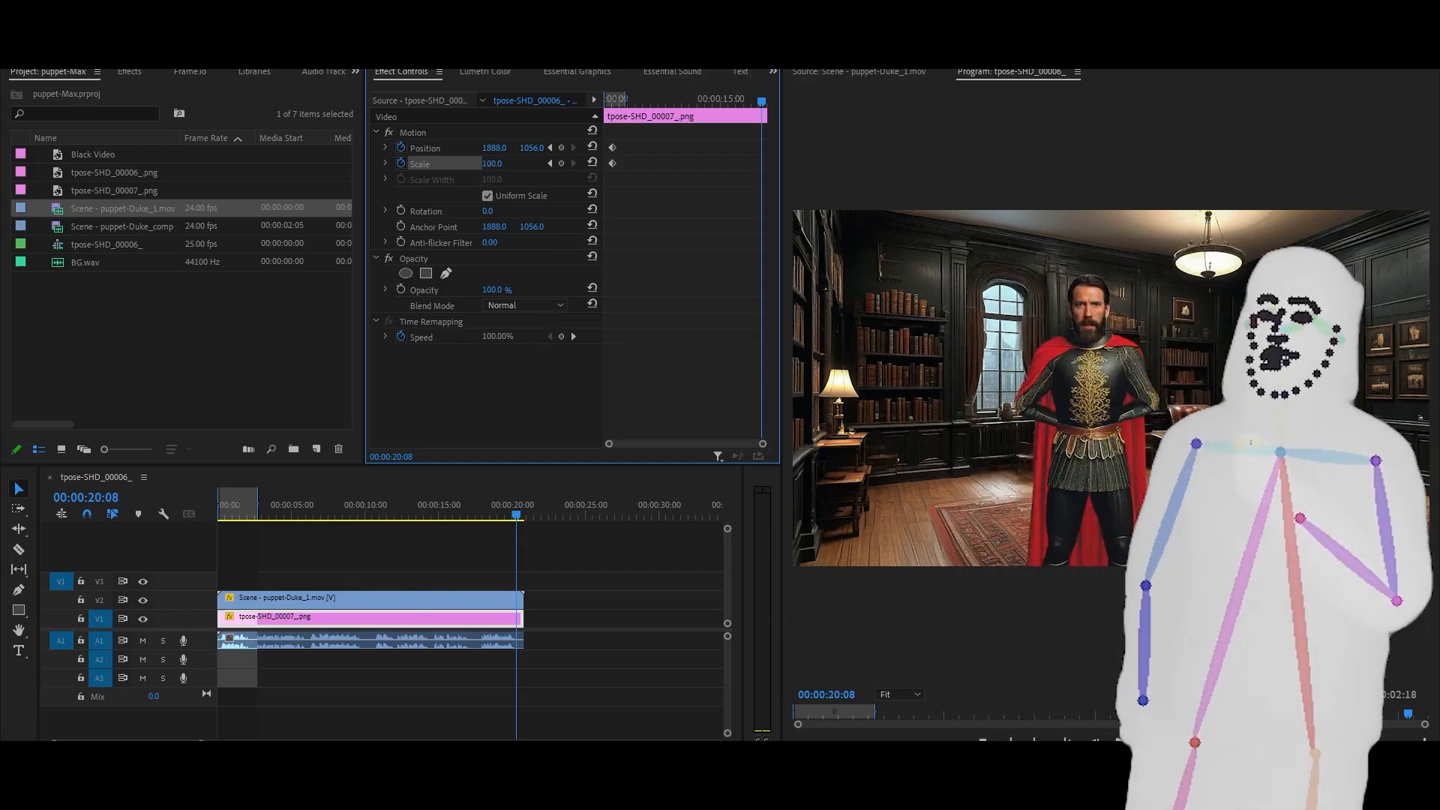
pyautogui.moveTo(492, 163); pyautogui.dragTo(513, 163)
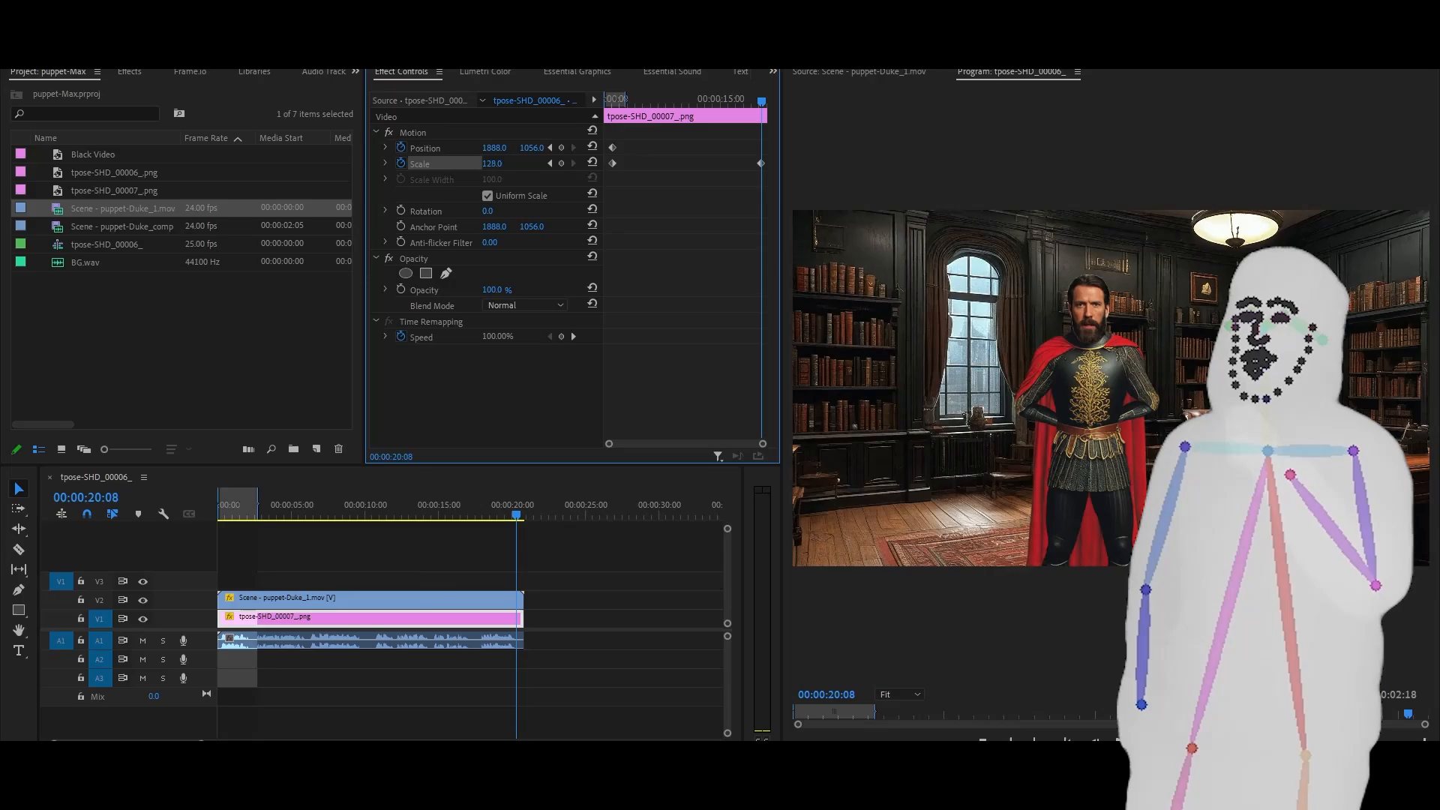
pyautogui.click(490, 163)
pyautogui.write('1')
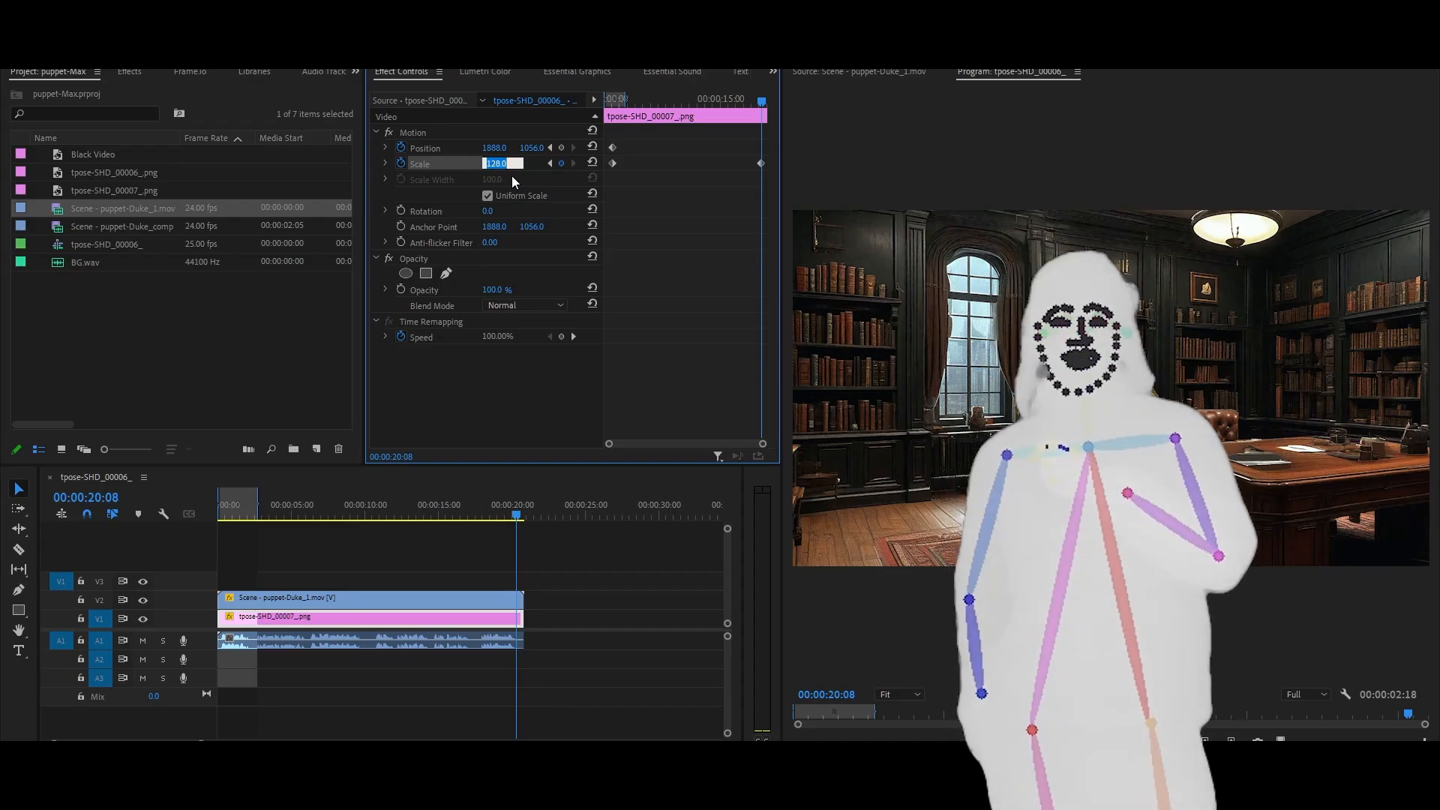
pyautogui.write('110')
pyautogui.press('Return')
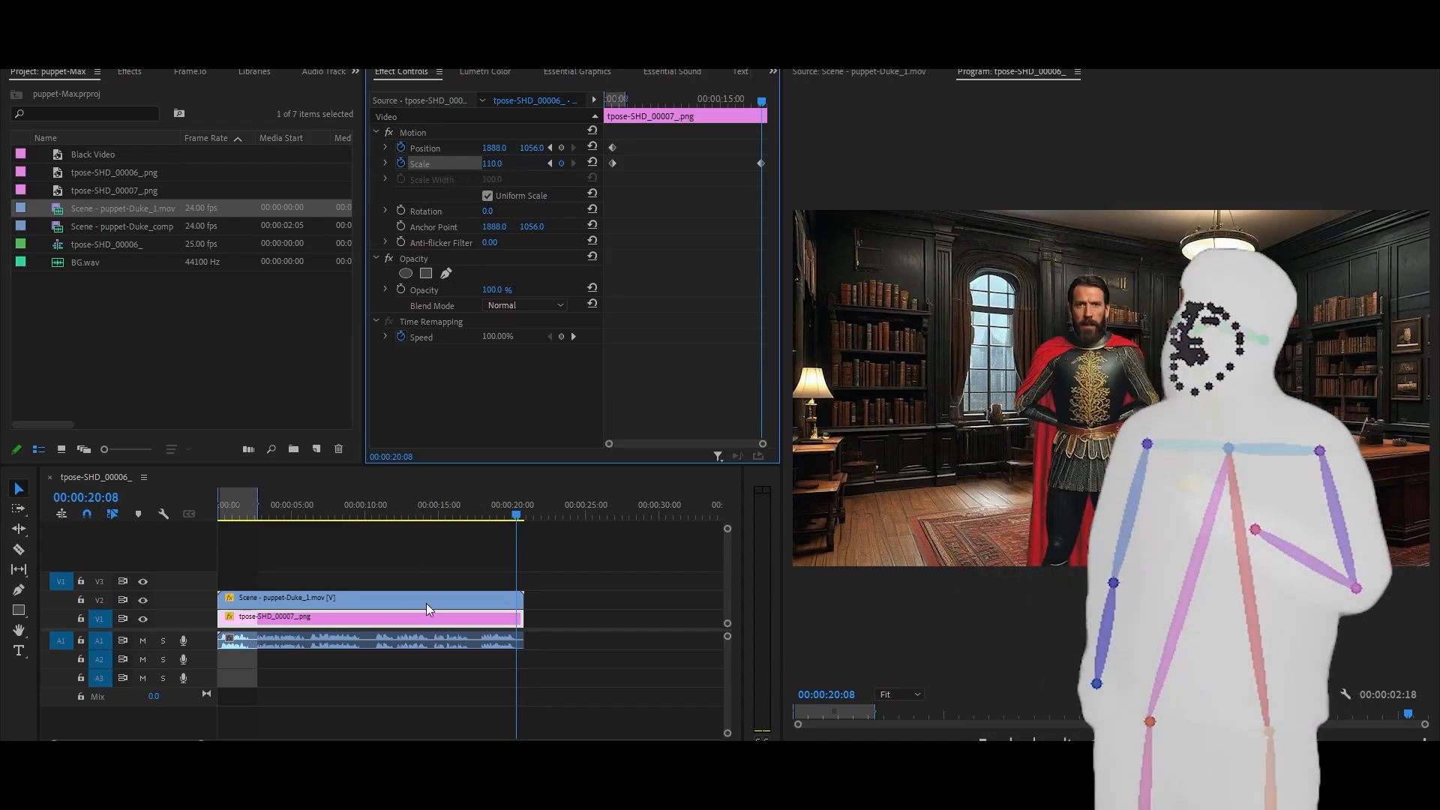
# At 00:00:20:08, keyframe the Duke puppet clip's scale at 253 and its position at 1755, 1292
pyautogui.click(462, 598)
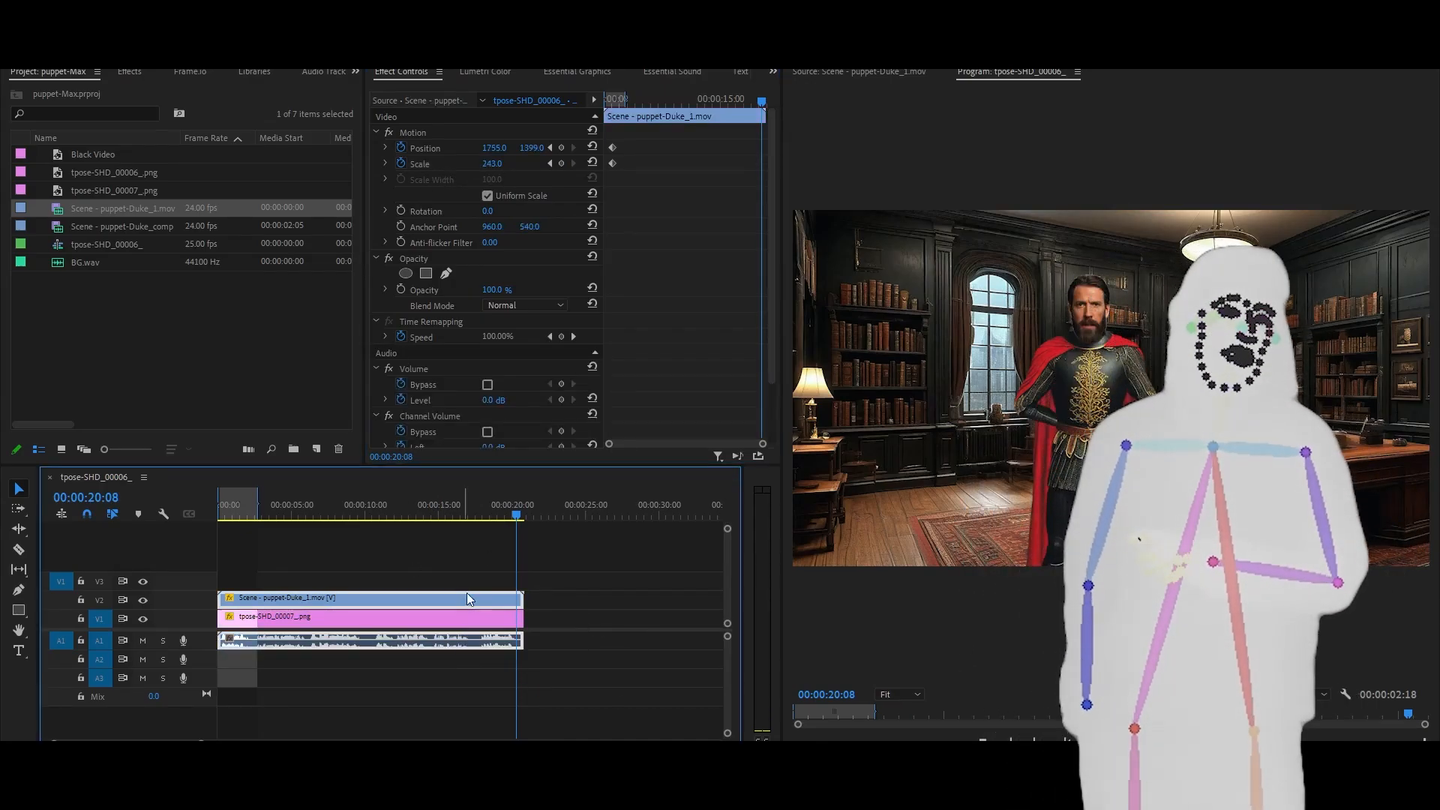
pyautogui.click(493, 164)
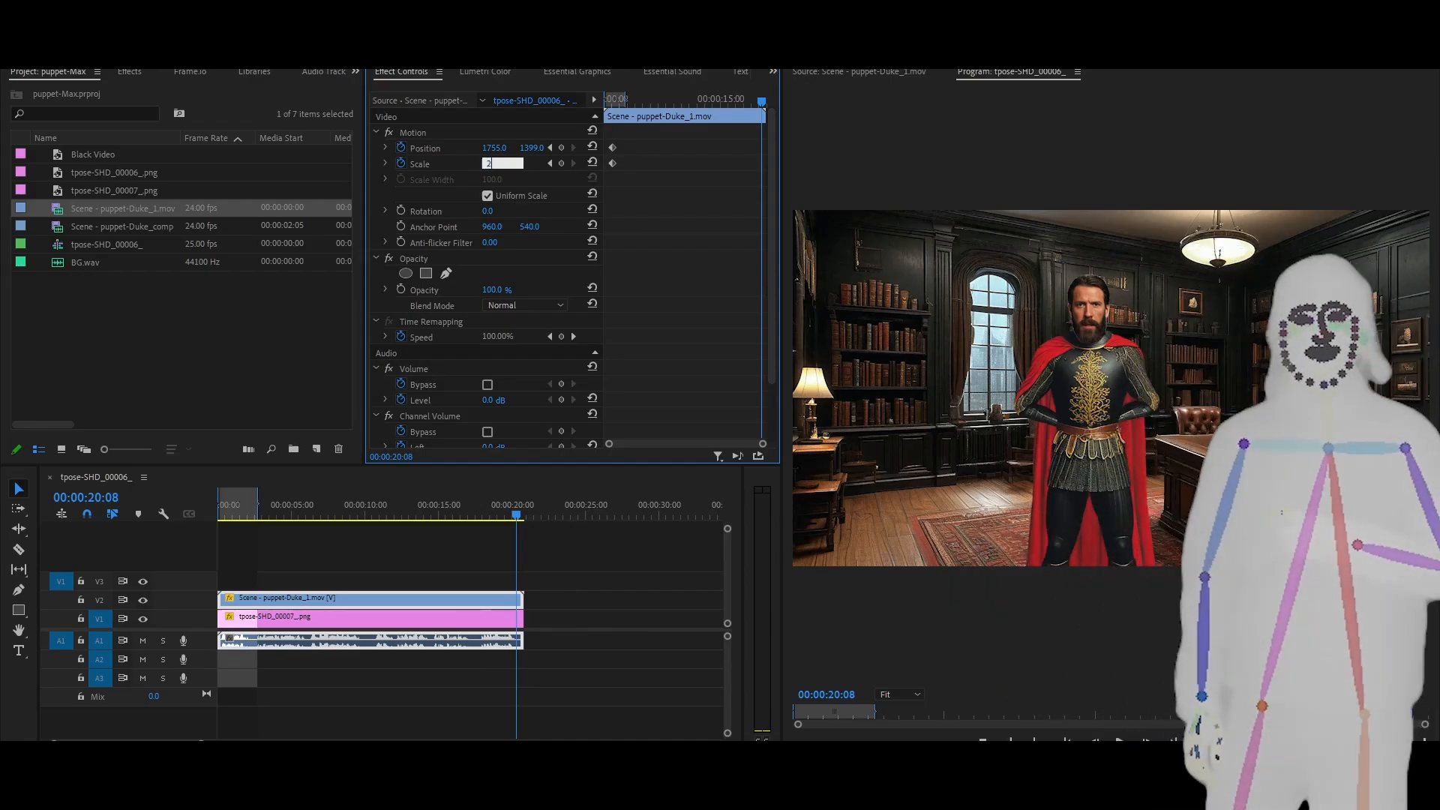
pyautogui.write('253')
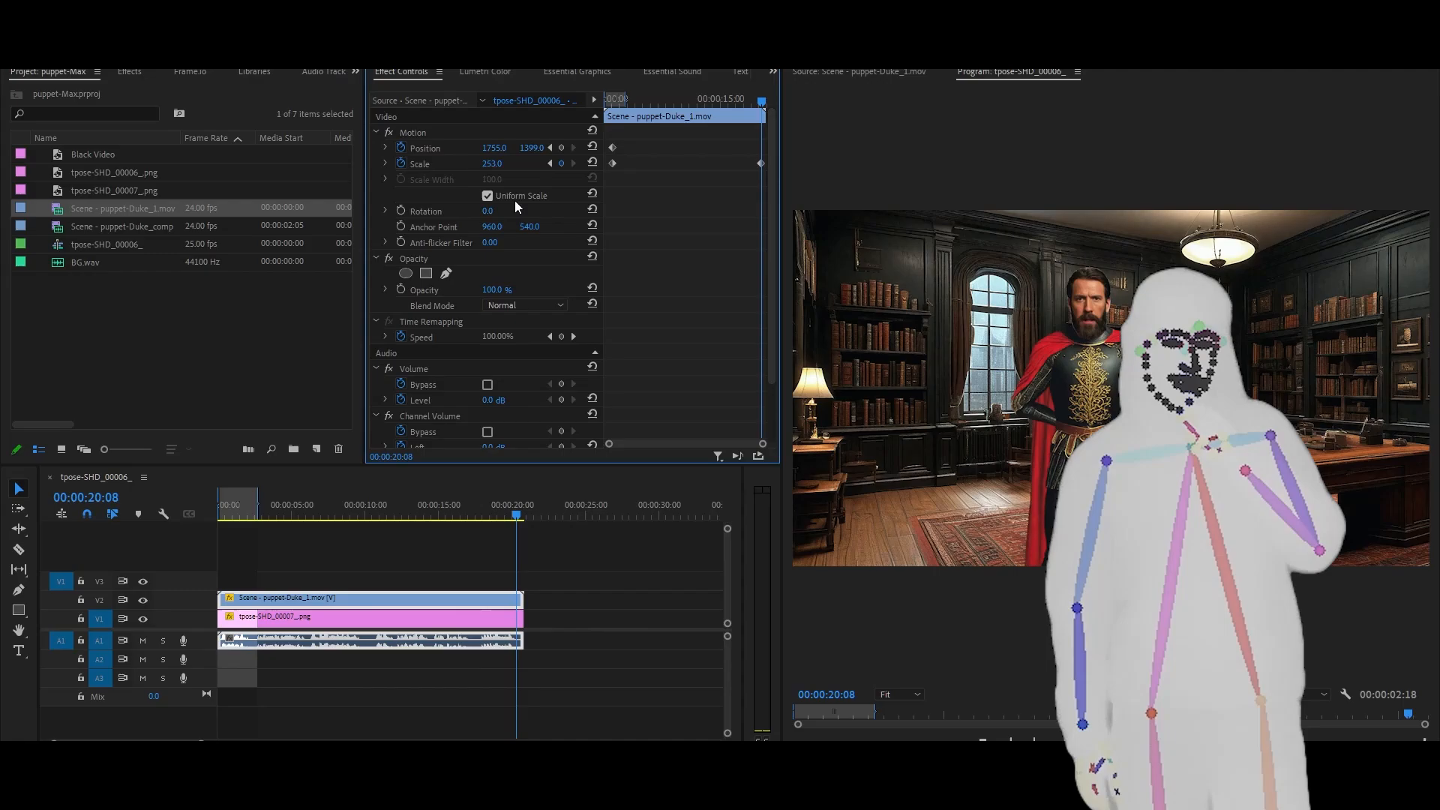
pyautogui.press('Return')
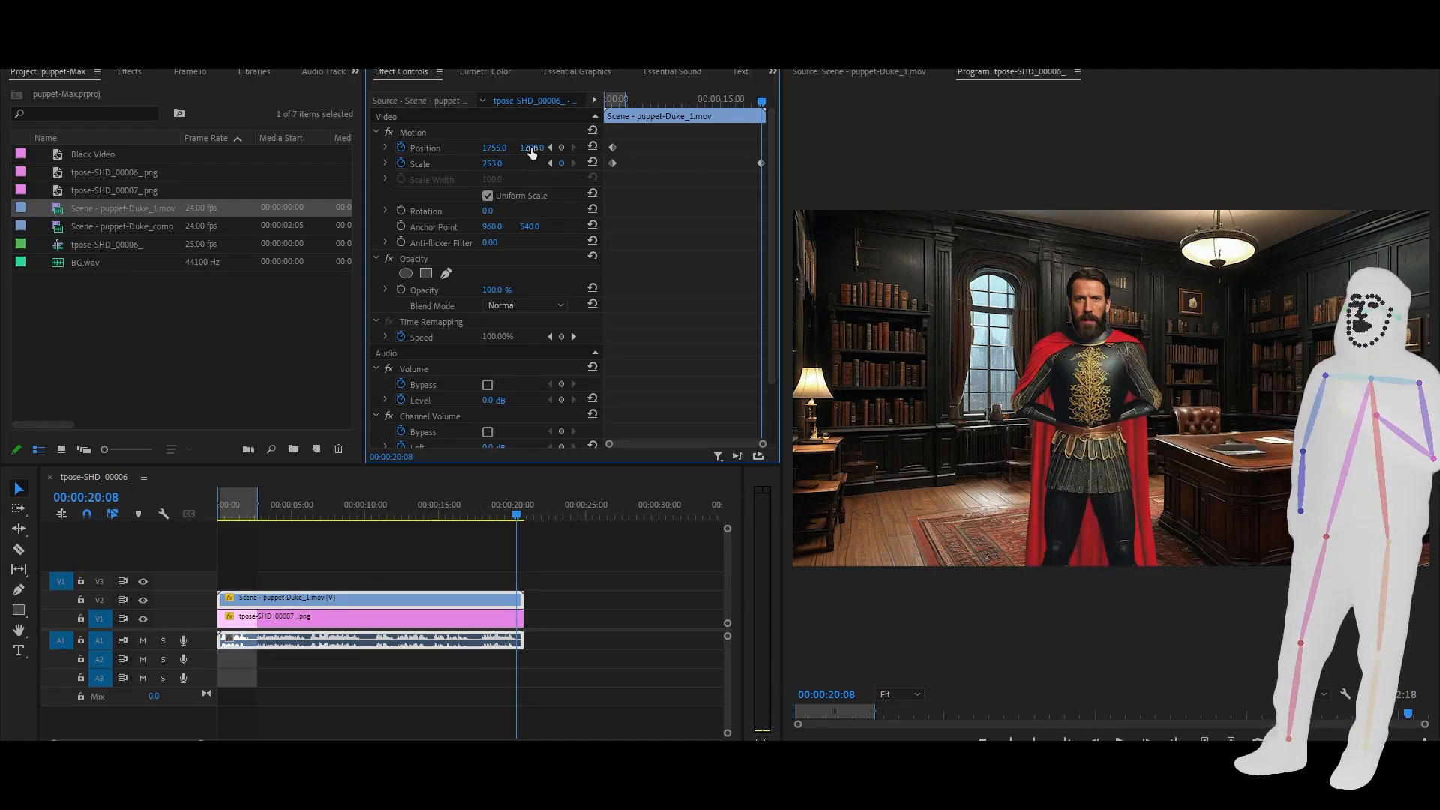
pyautogui.moveTo(531, 153); pyautogui.dragTo(450, 153)
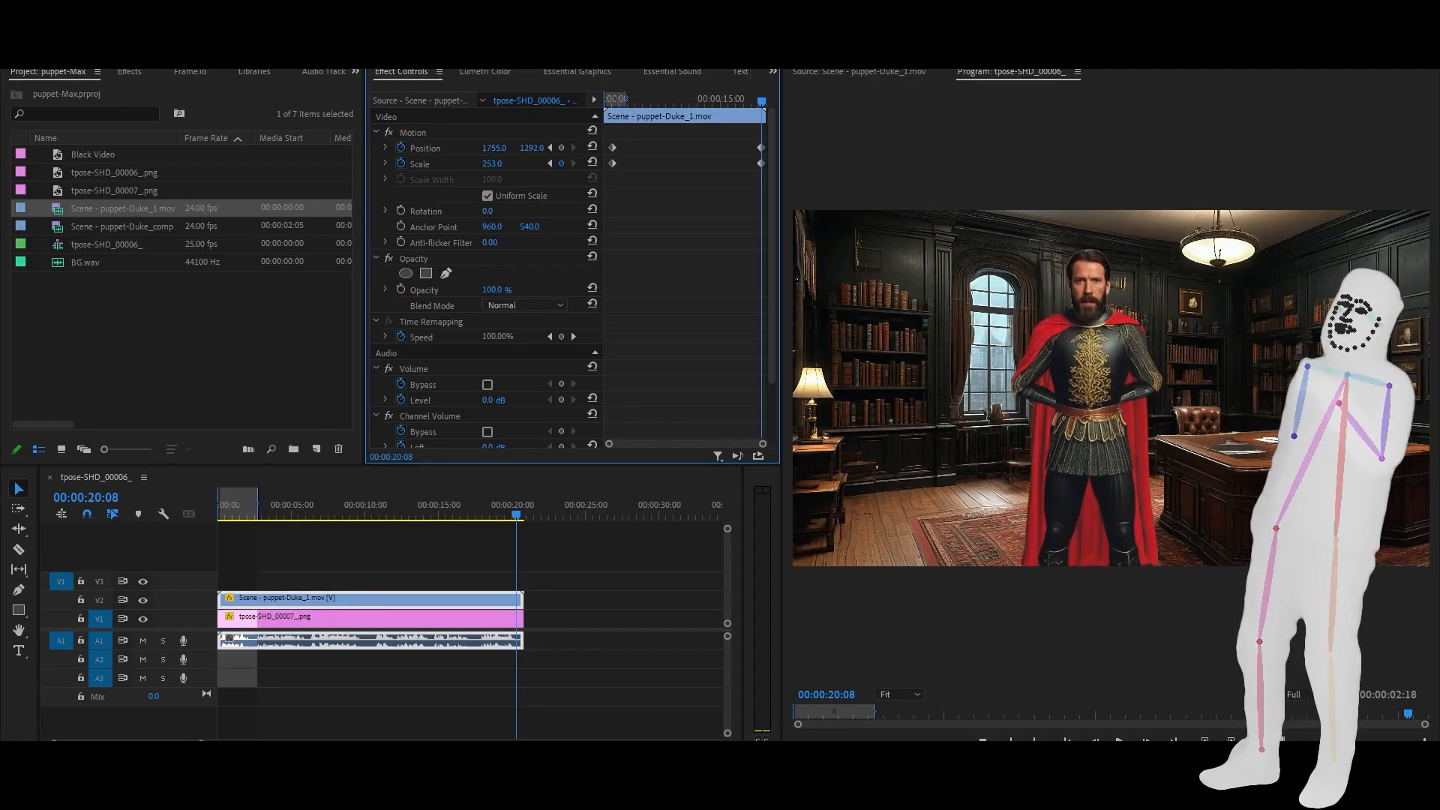
pyautogui.moveTo(450, 153); pyautogui.dragTo(451, 153)
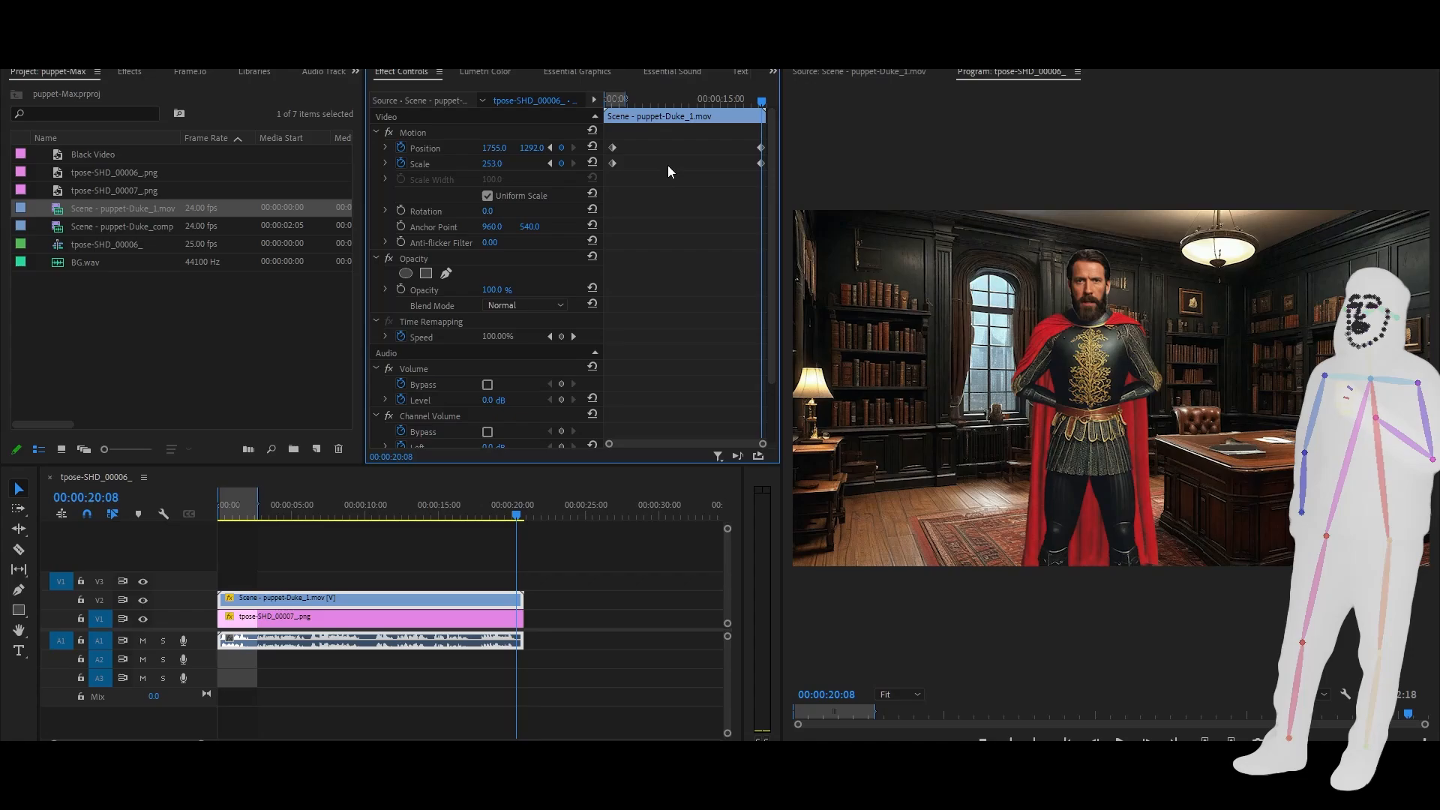
# Play back the keyframed motion from near the start, and return the playhead to 00:00:02:06
pyautogui.click(242, 518)
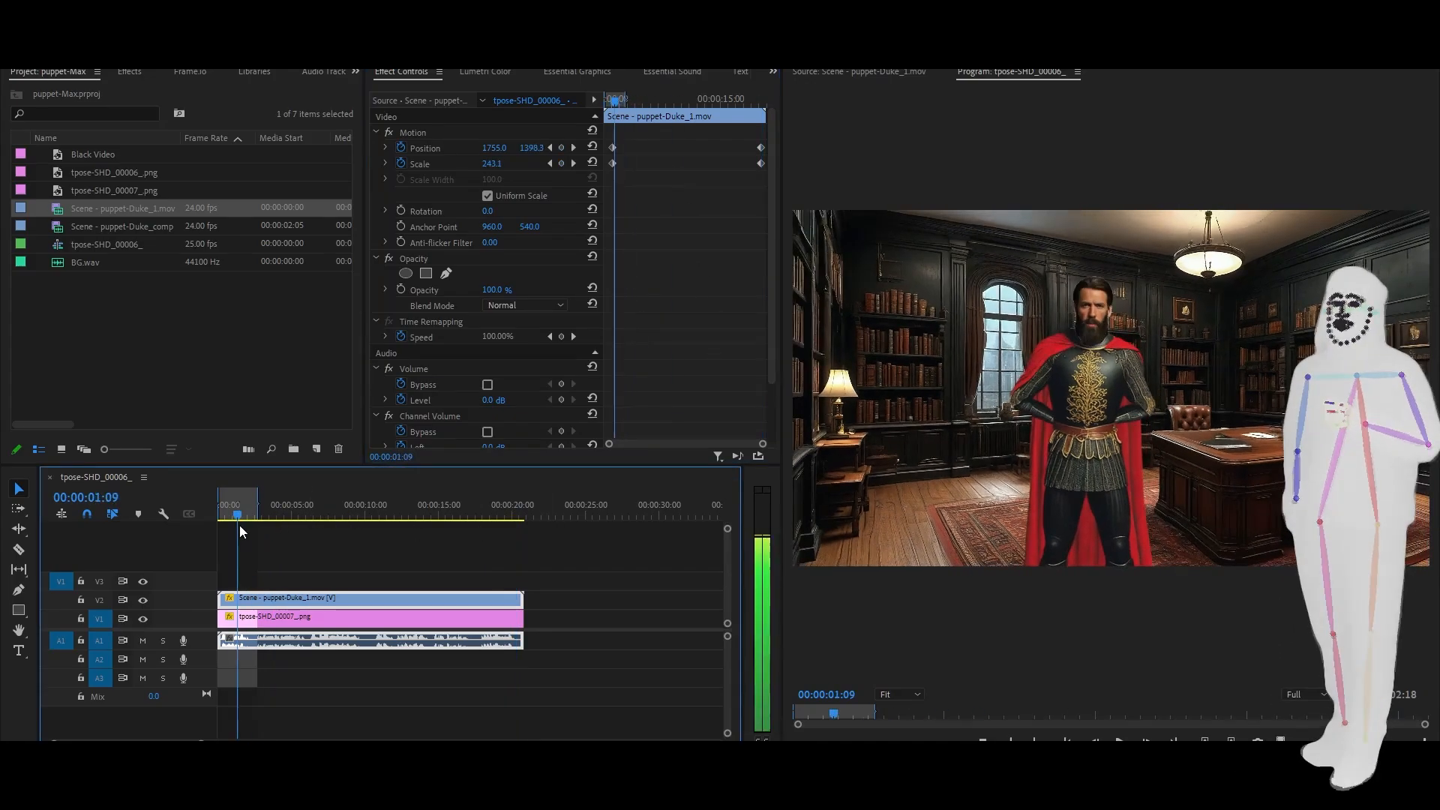
pyautogui.press('space')
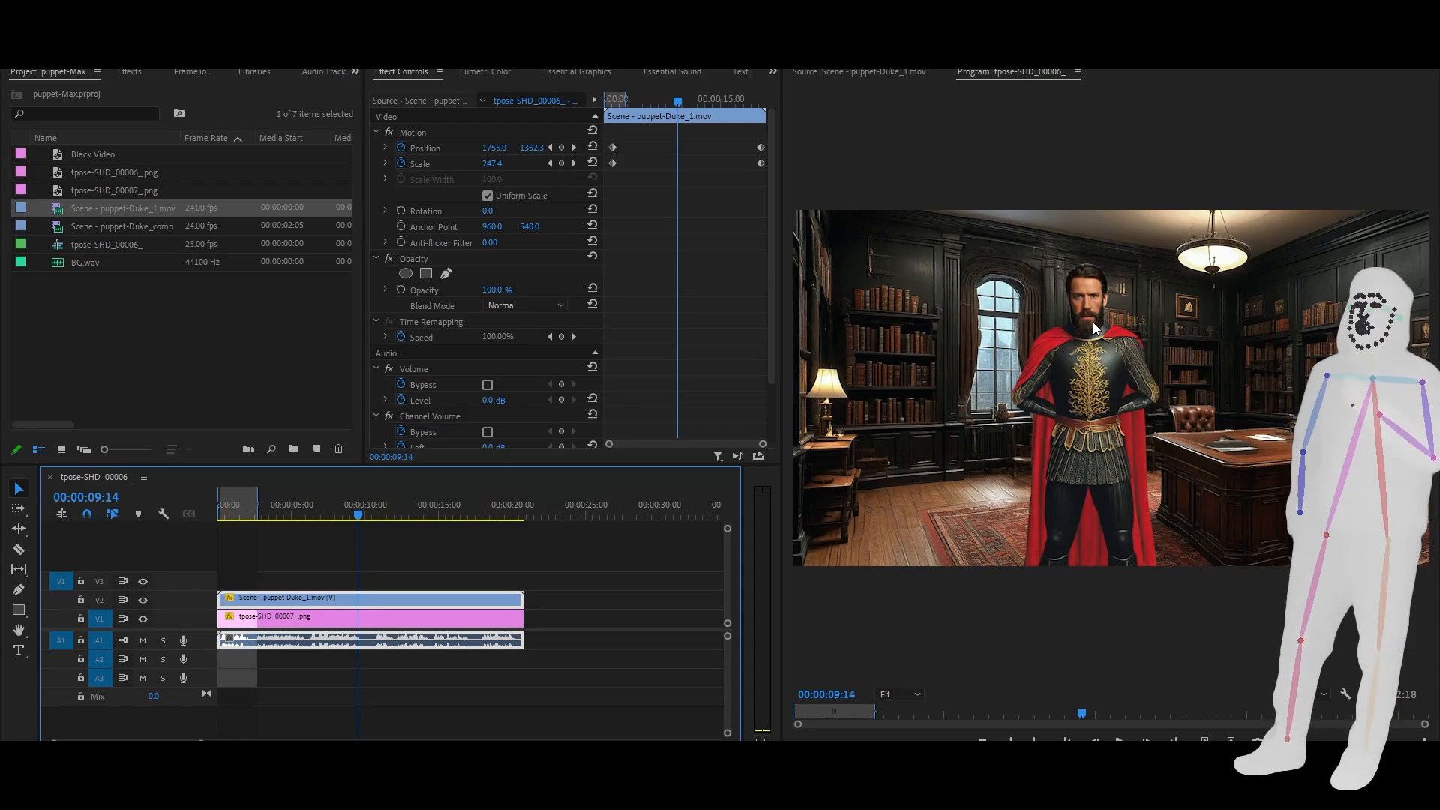
pyautogui.moveTo(358, 516); pyautogui.dragTo(251, 560)
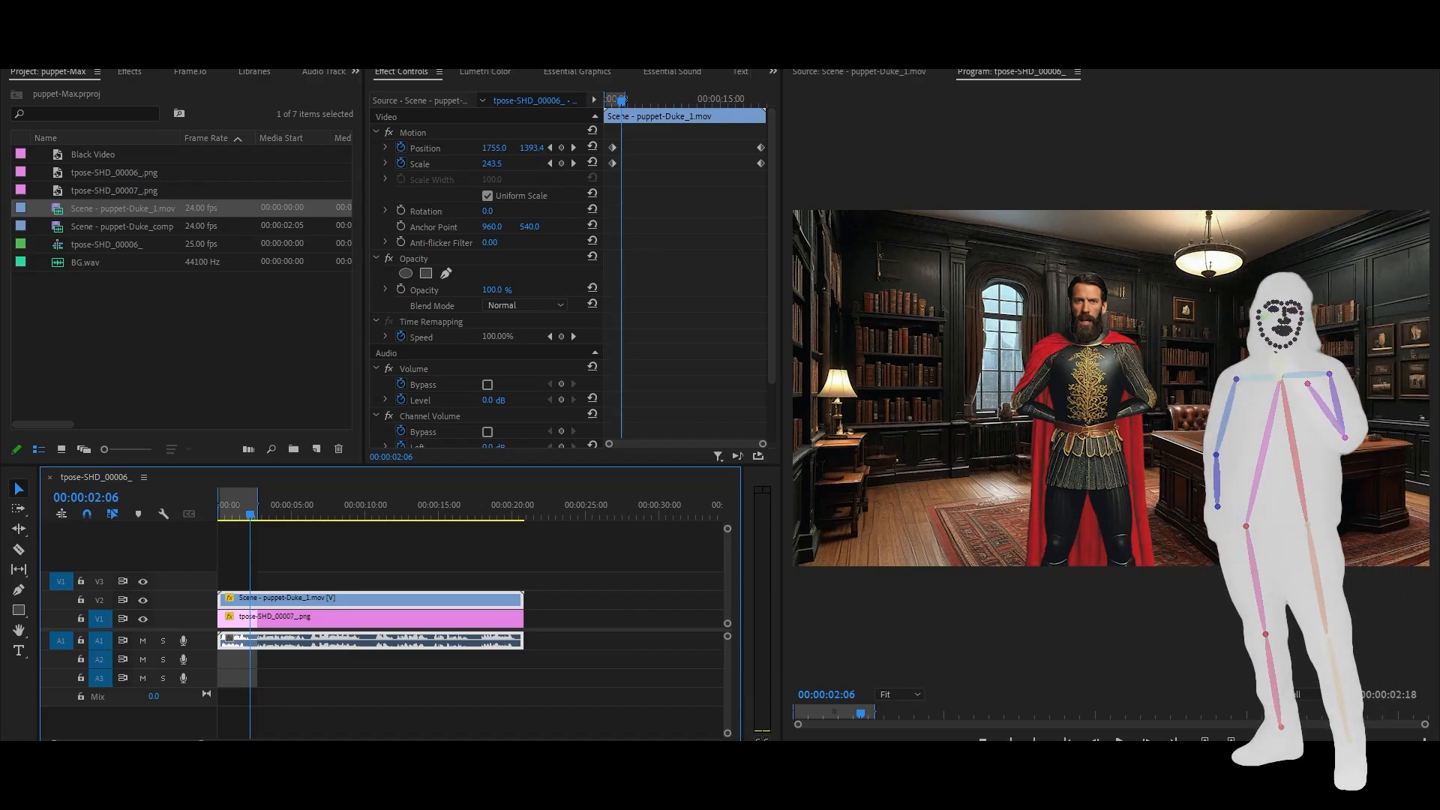
# At the 00:00:01:06 keyframes, set the Duke clip to position 1465, 1280 and scale 167, and the background's scale to 115
pyautogui.click(537, 148)
pyautogui.click(555, 163)
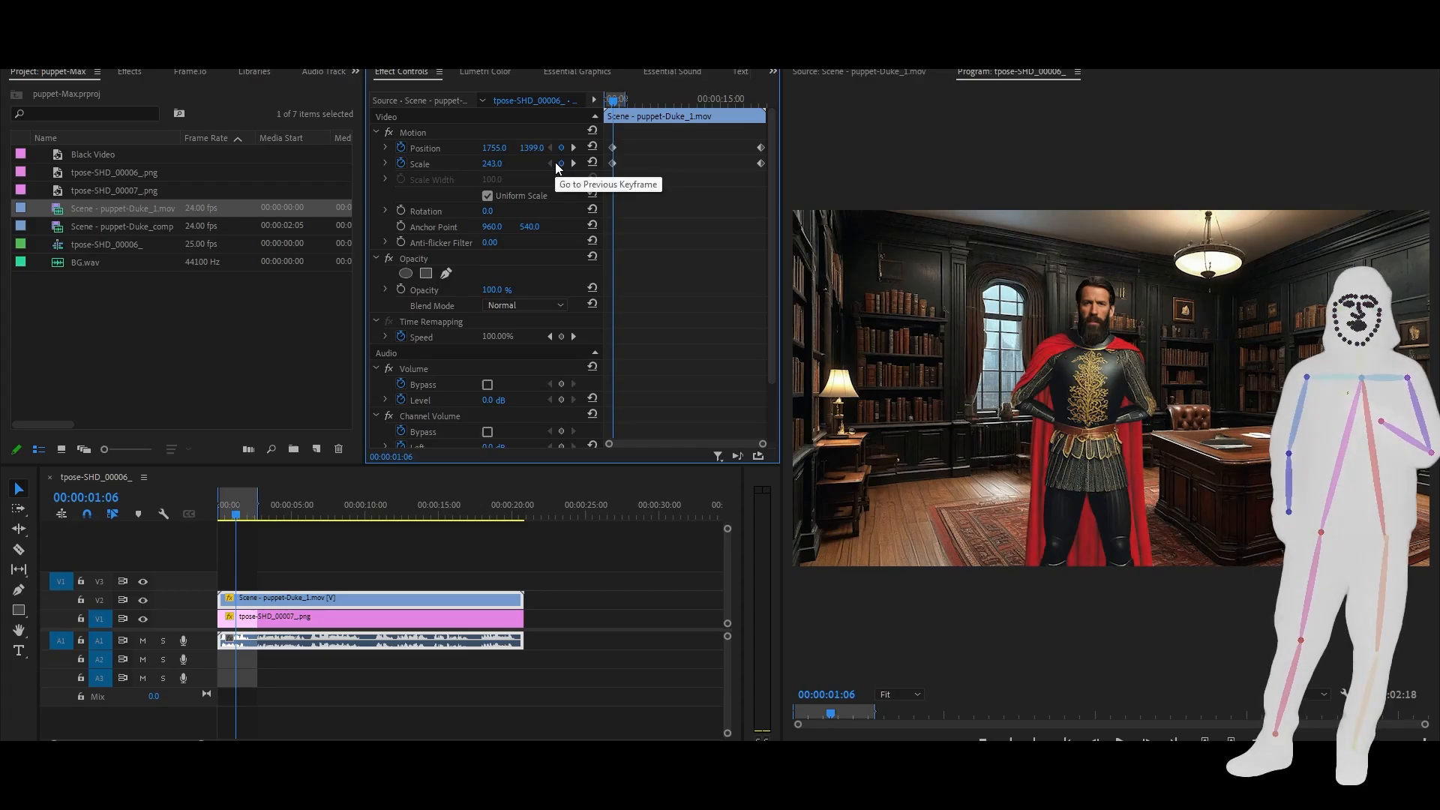
pyautogui.click(320, 600)
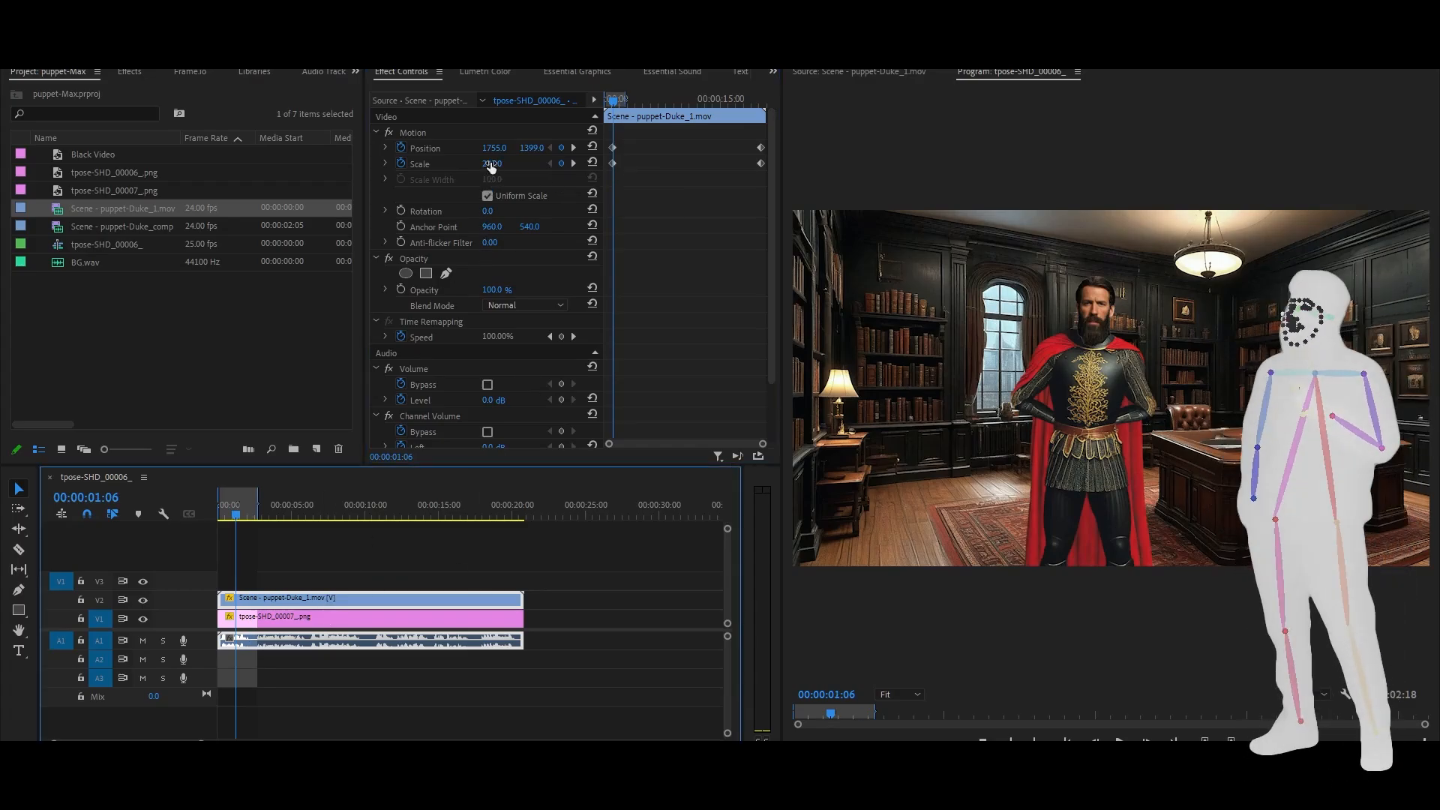
pyautogui.moveTo(491, 166); pyautogui.dragTo(443, 148)
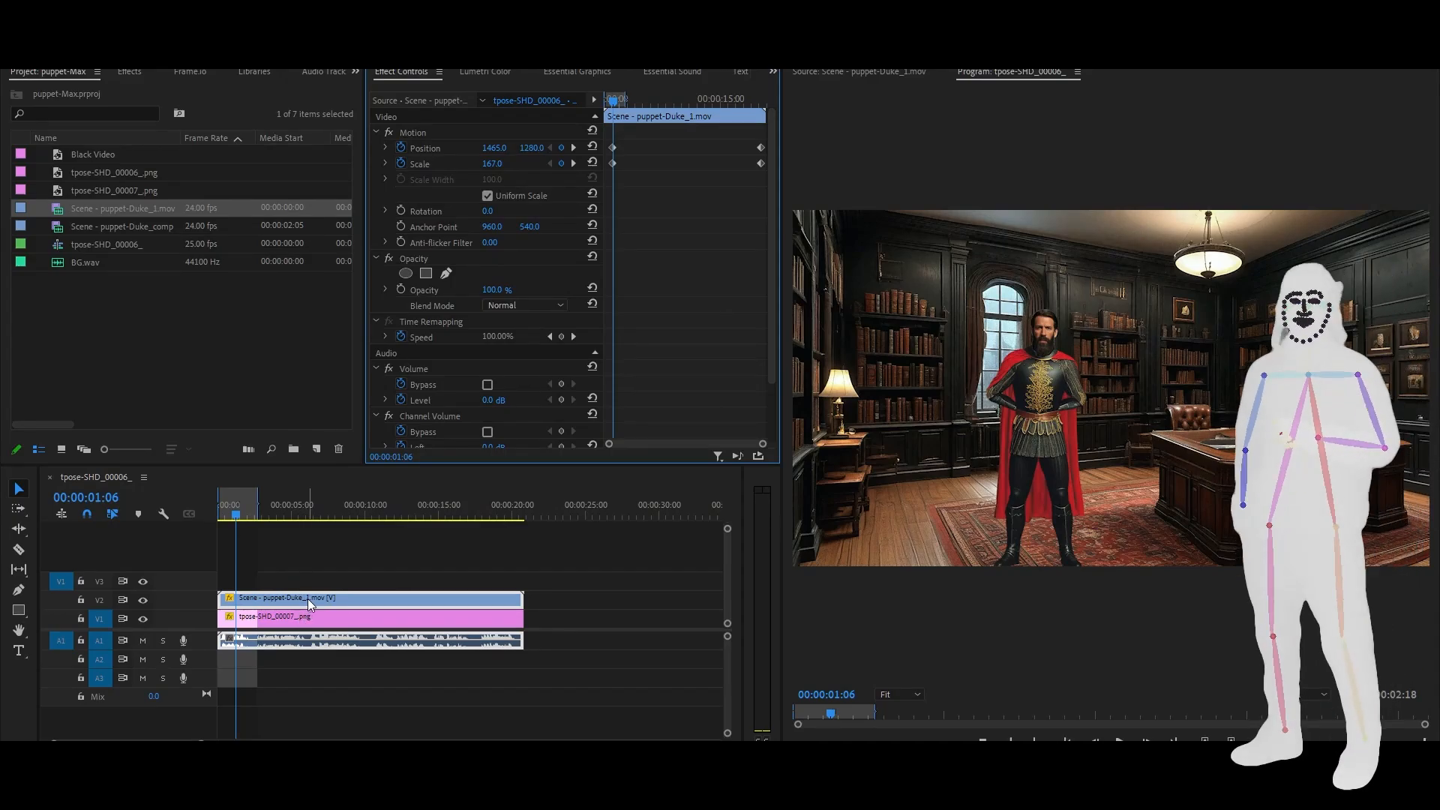
pyautogui.click(304, 622)
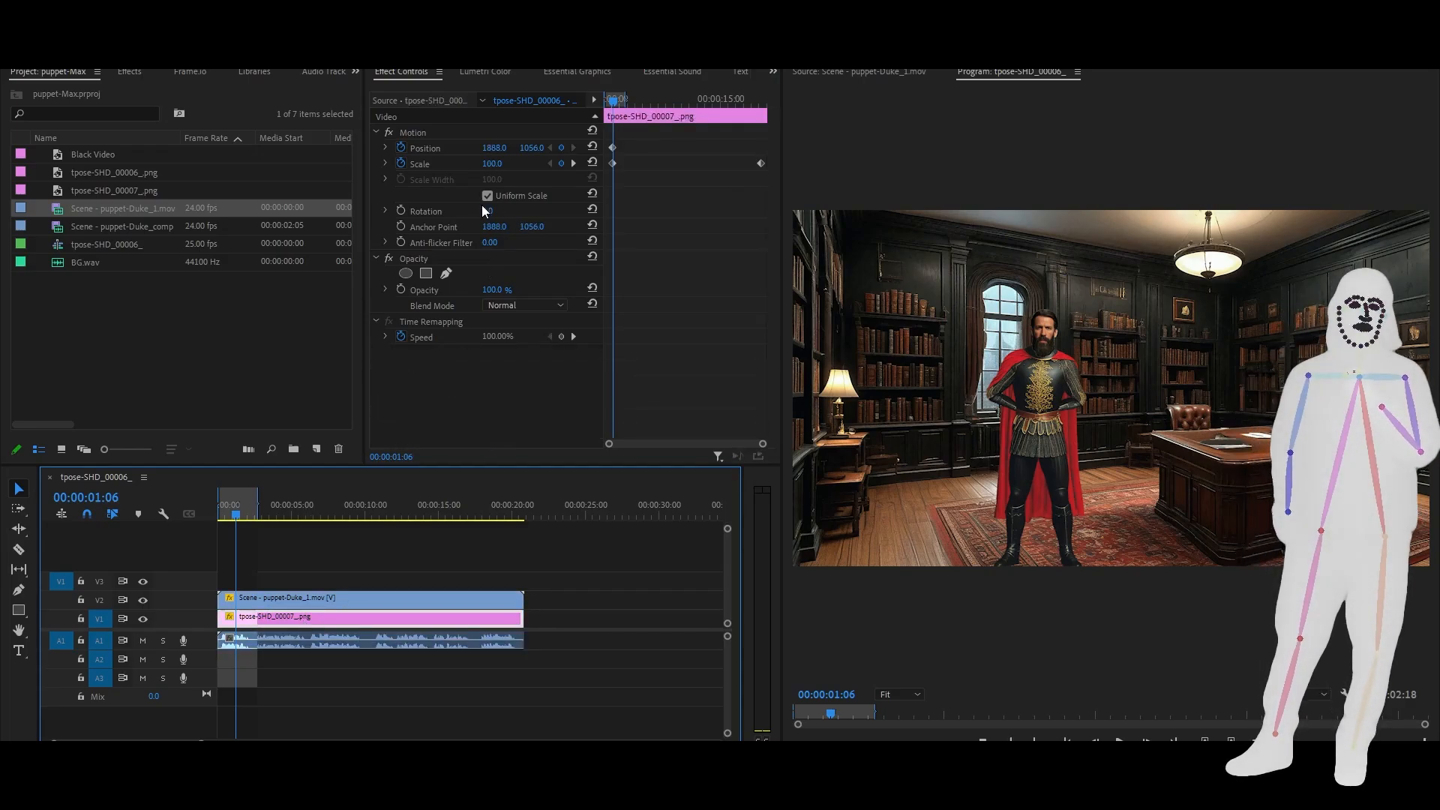
pyautogui.moveTo(491, 170); pyautogui.dragTo(503, 170)
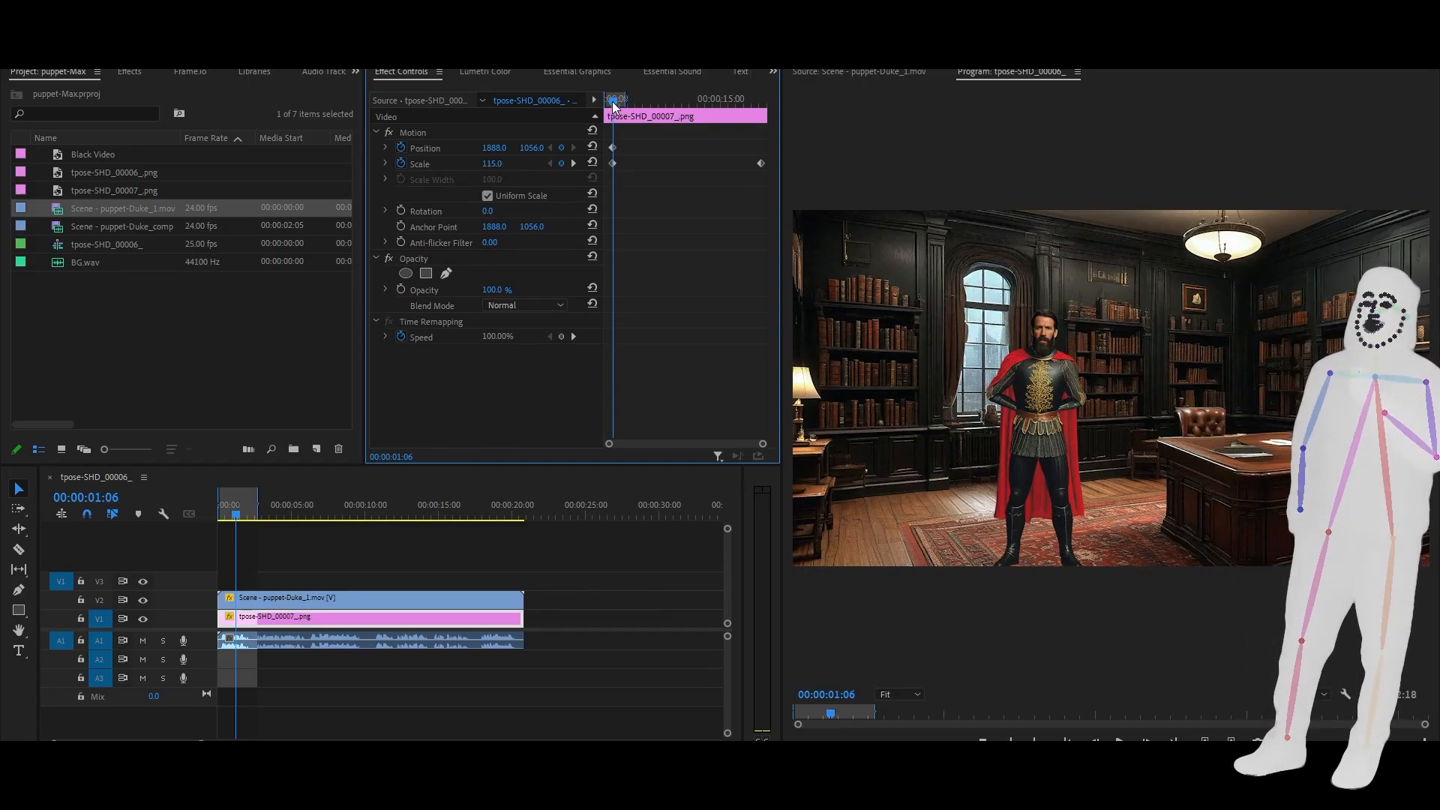
# At 00:00:20:08, keyframe the background's position at 2286, 1056 and its scale at 150
pyautogui.moveTo(614, 105); pyautogui.dragTo(761, 132)
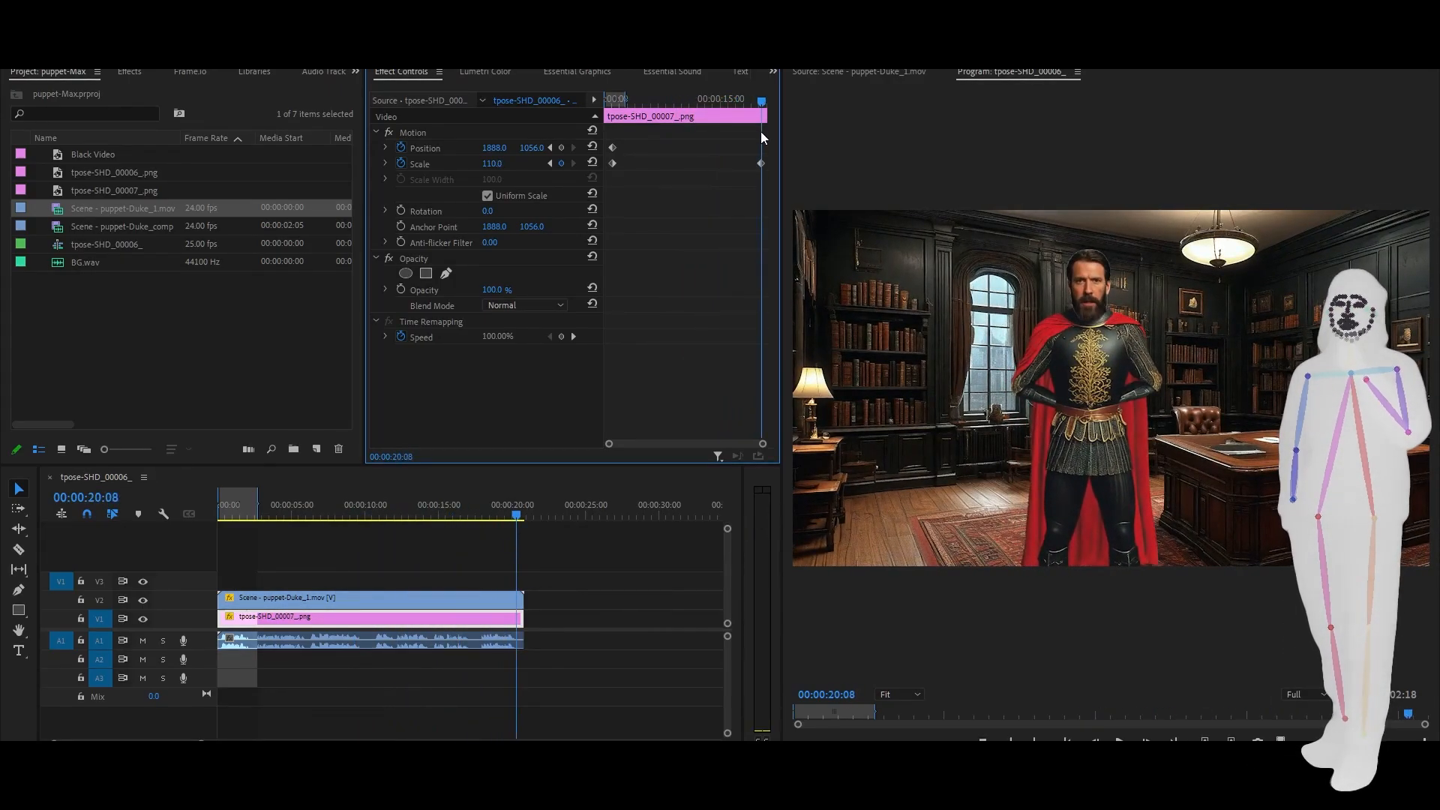
pyautogui.click(412, 600)
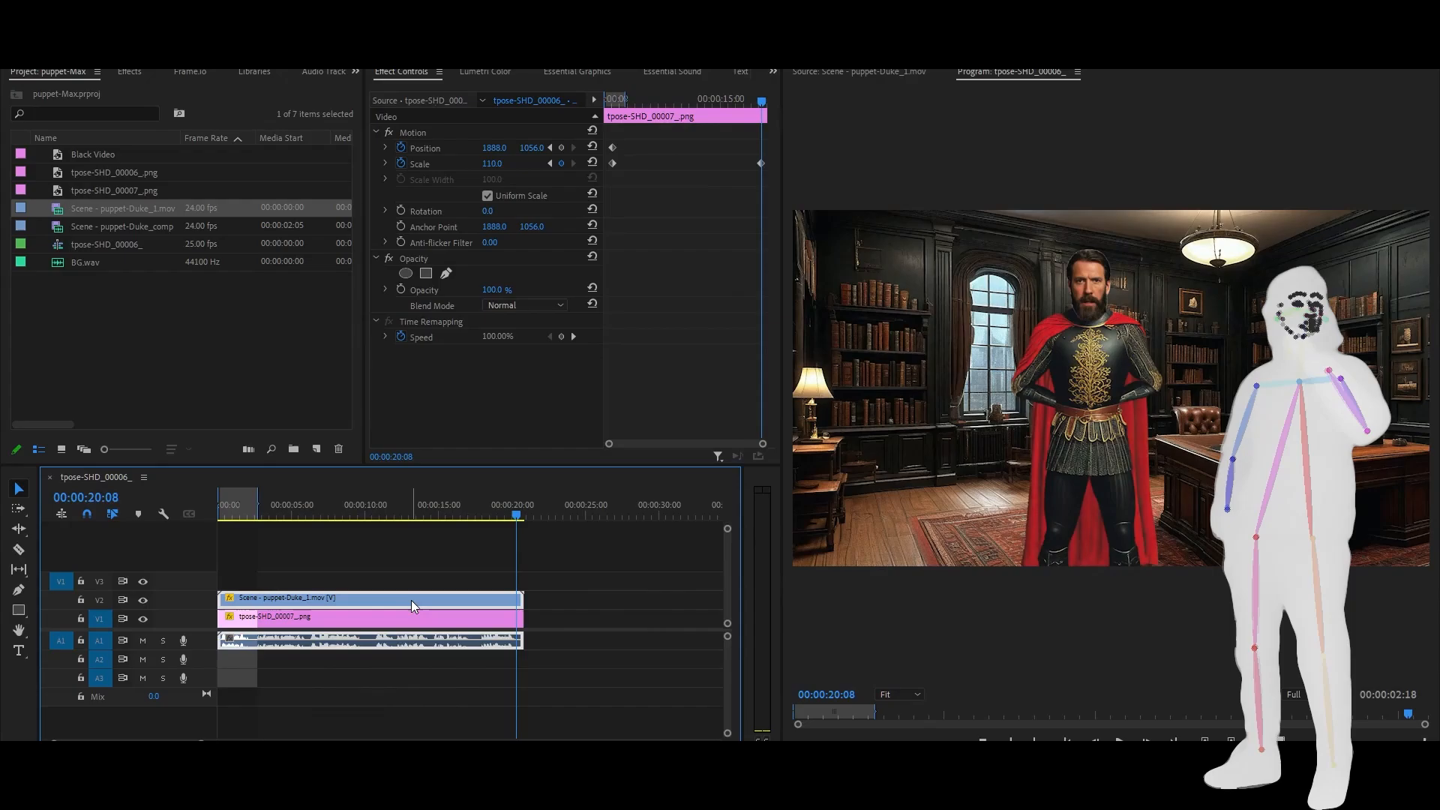
pyautogui.click(408, 622)
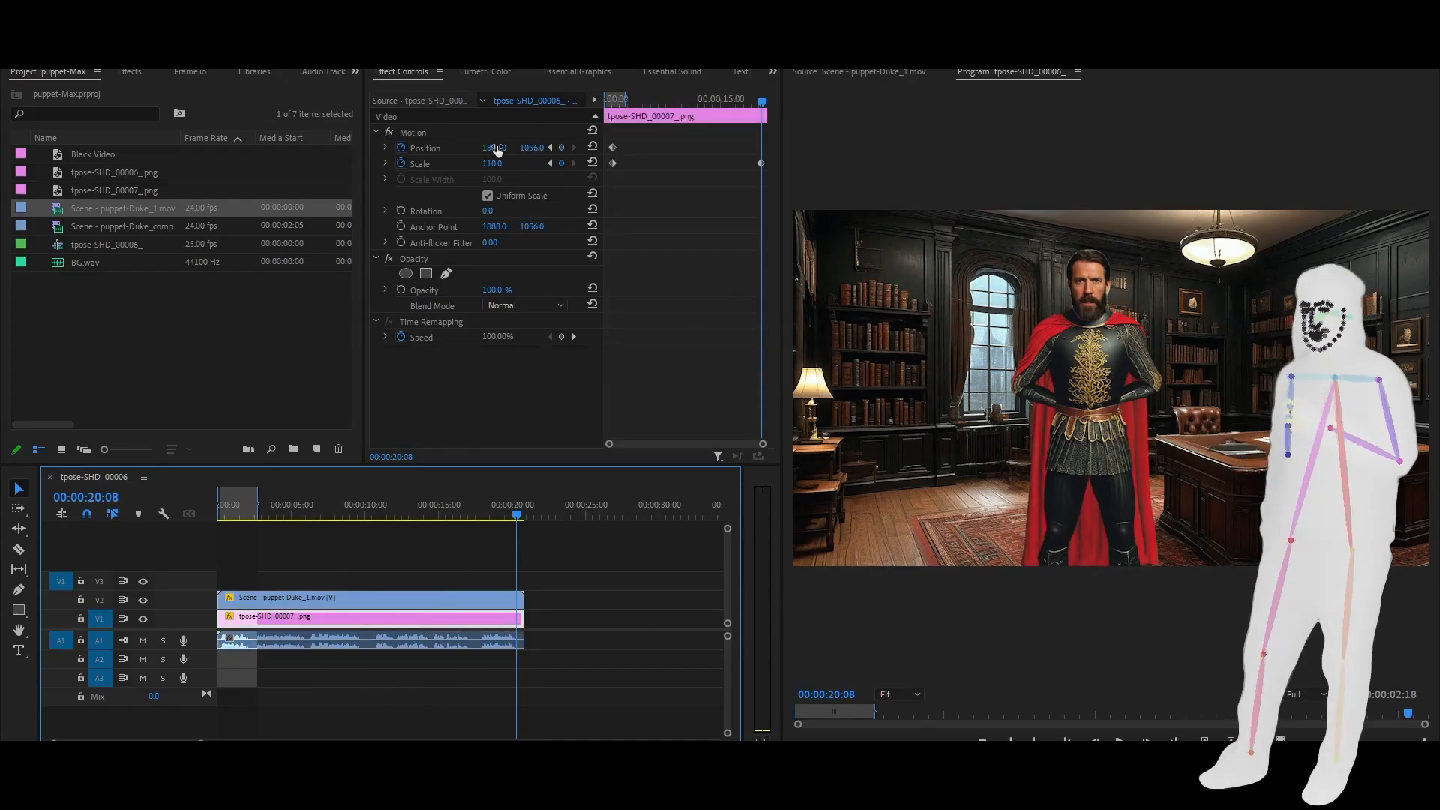
pyautogui.moveTo(496, 150); pyautogui.dragTo(680, 150)
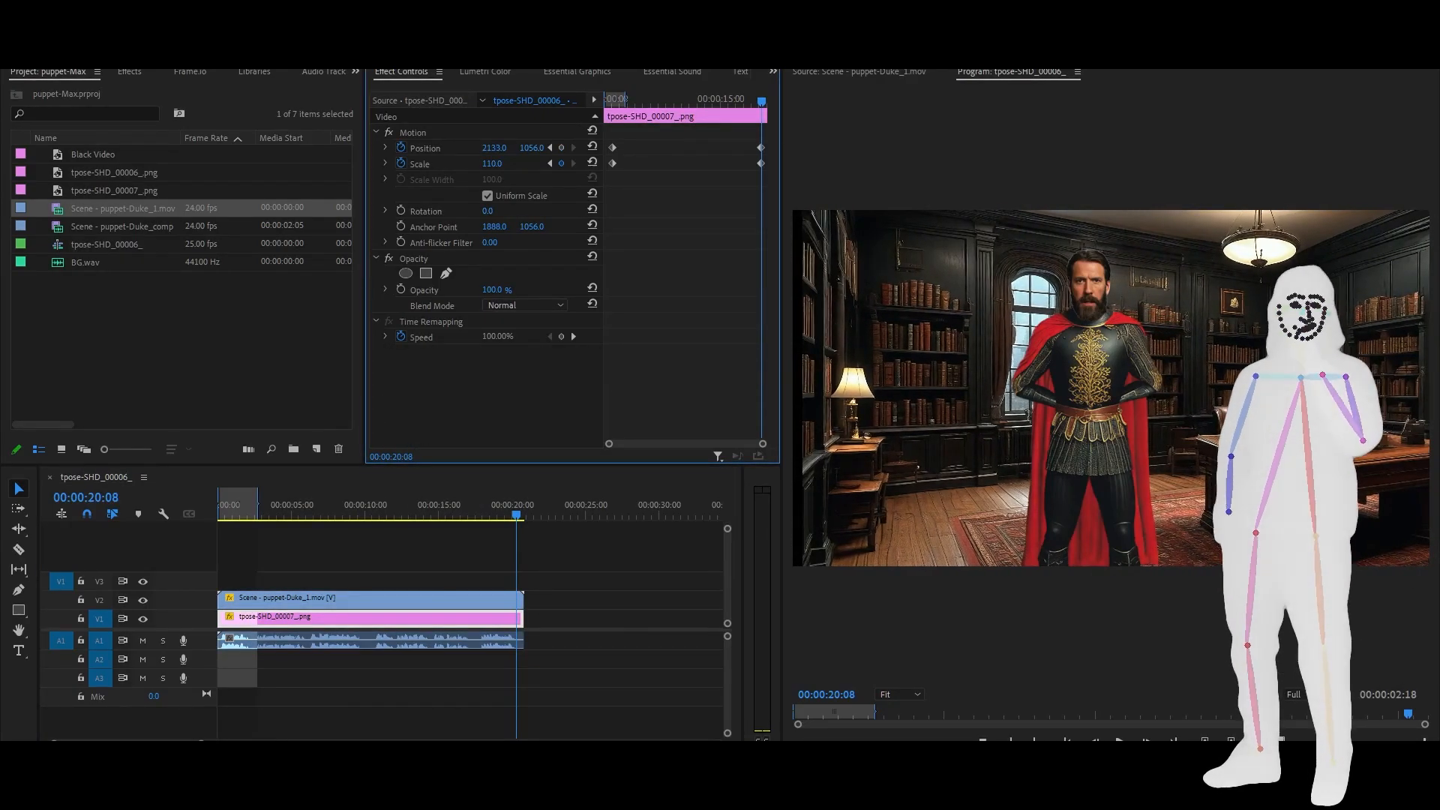
pyautogui.moveTo(495, 167)
pyautogui.mouseDown()
pyautogui.moveTo(519, 166)
pyautogui.moveTo(502, 163)
pyautogui.moveTo(518, 148)
pyautogui.moveTo(500, 164)
pyautogui.mouseUp()
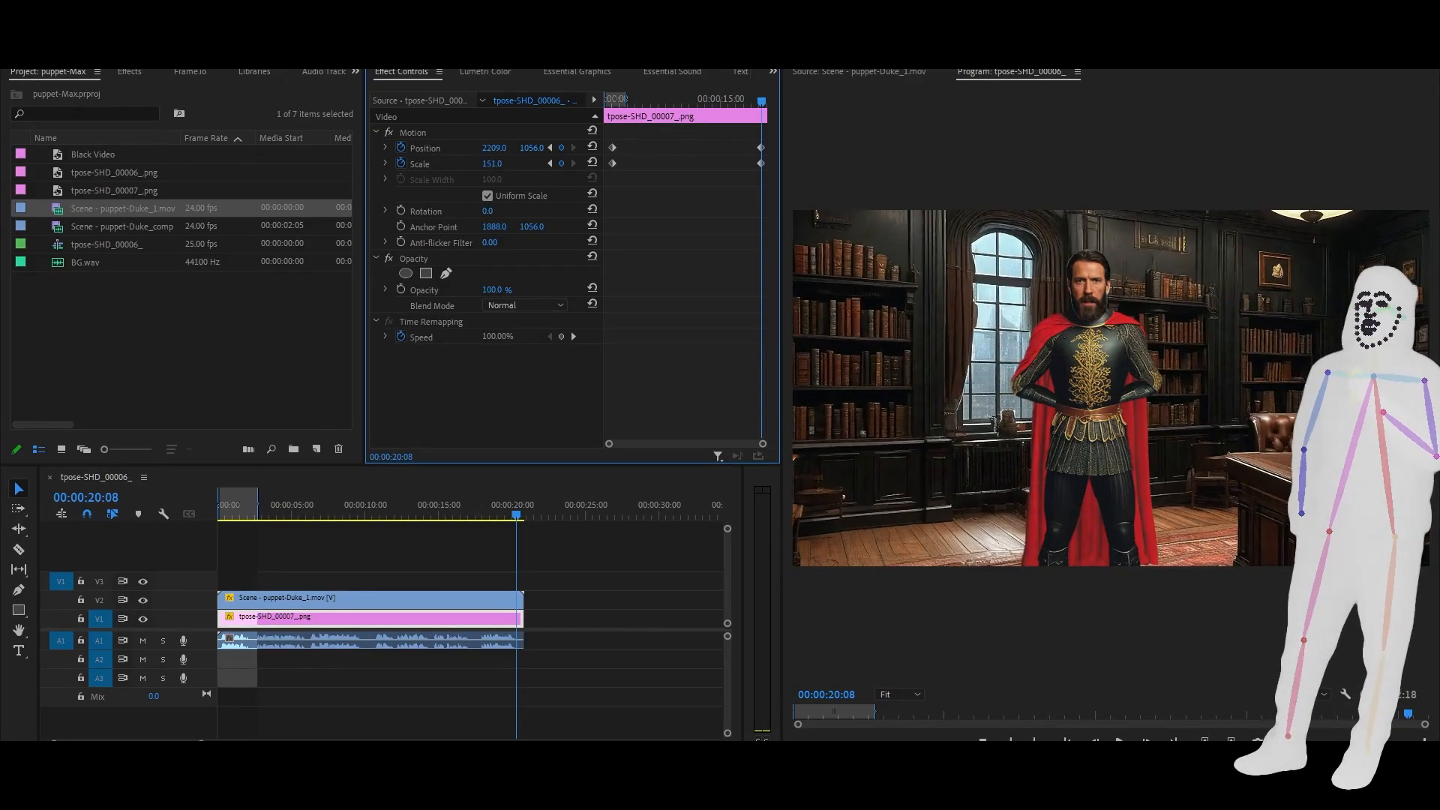
pyautogui.click(493, 147)
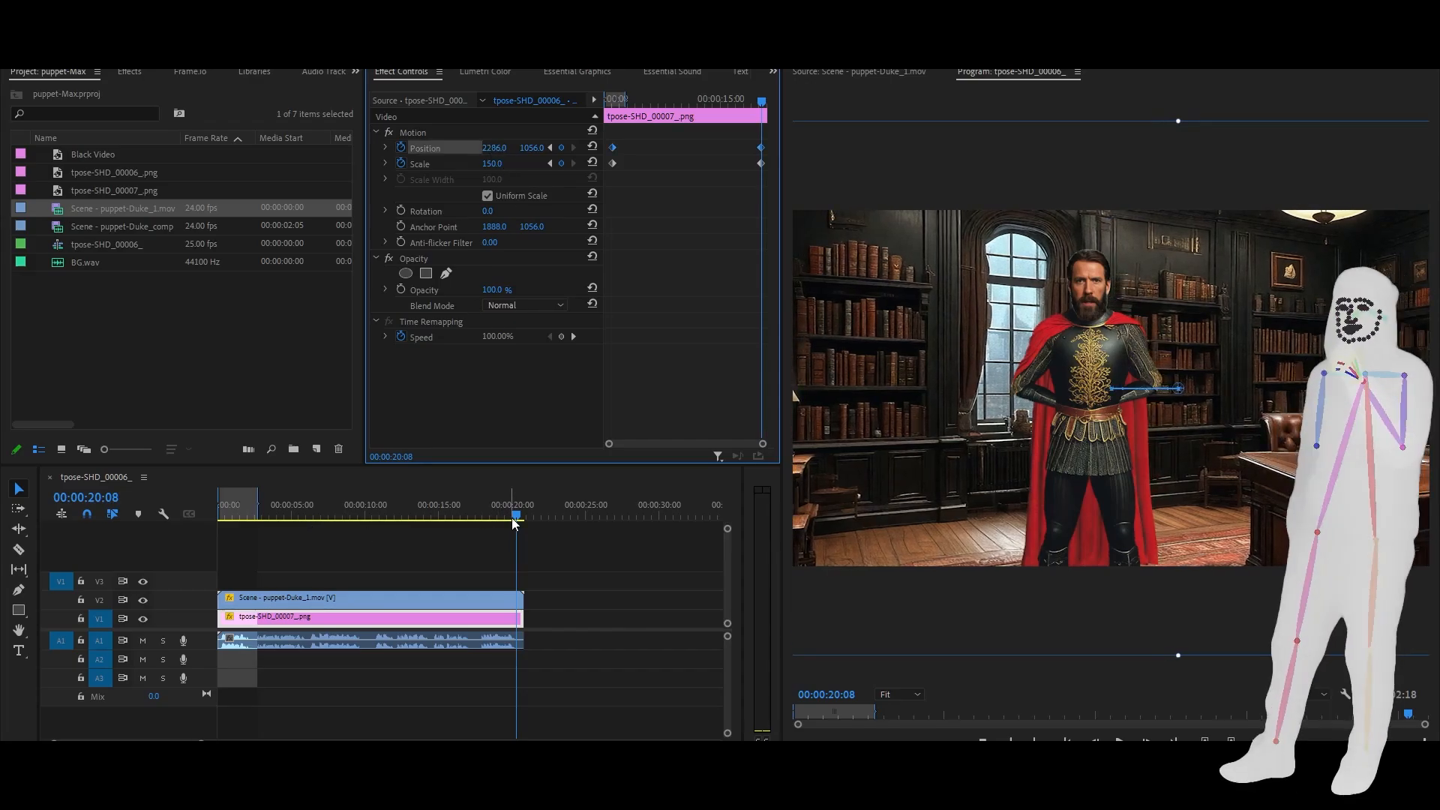
# Review the composite's motion by playing the opening and scrubbing through the sequence to 00:00:20:01, checking Duke against the background
pyautogui.moveTo(515, 523); pyautogui.dragTo(420, 546)
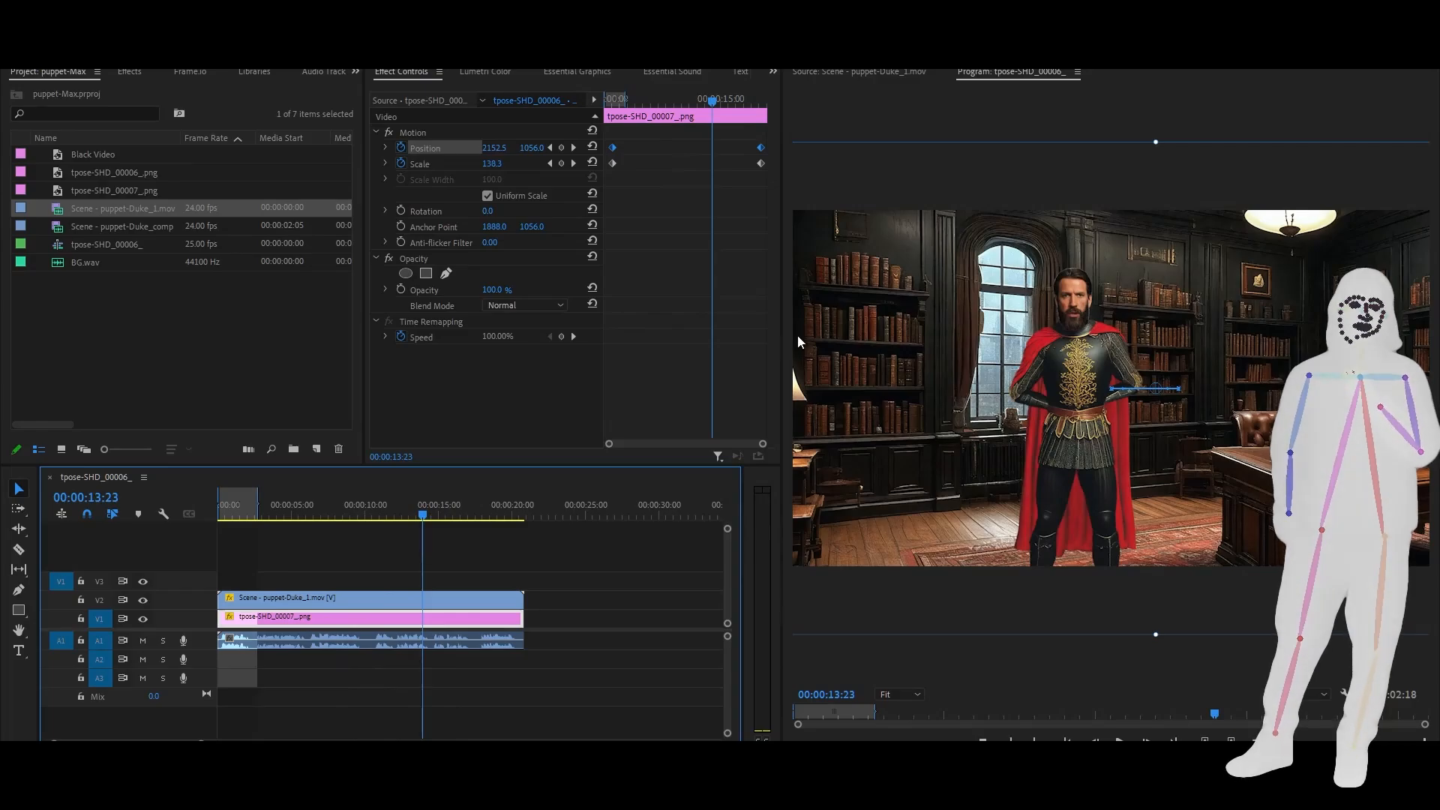
pyautogui.moveTo(410, 515); pyautogui.dragTo(209, 562)
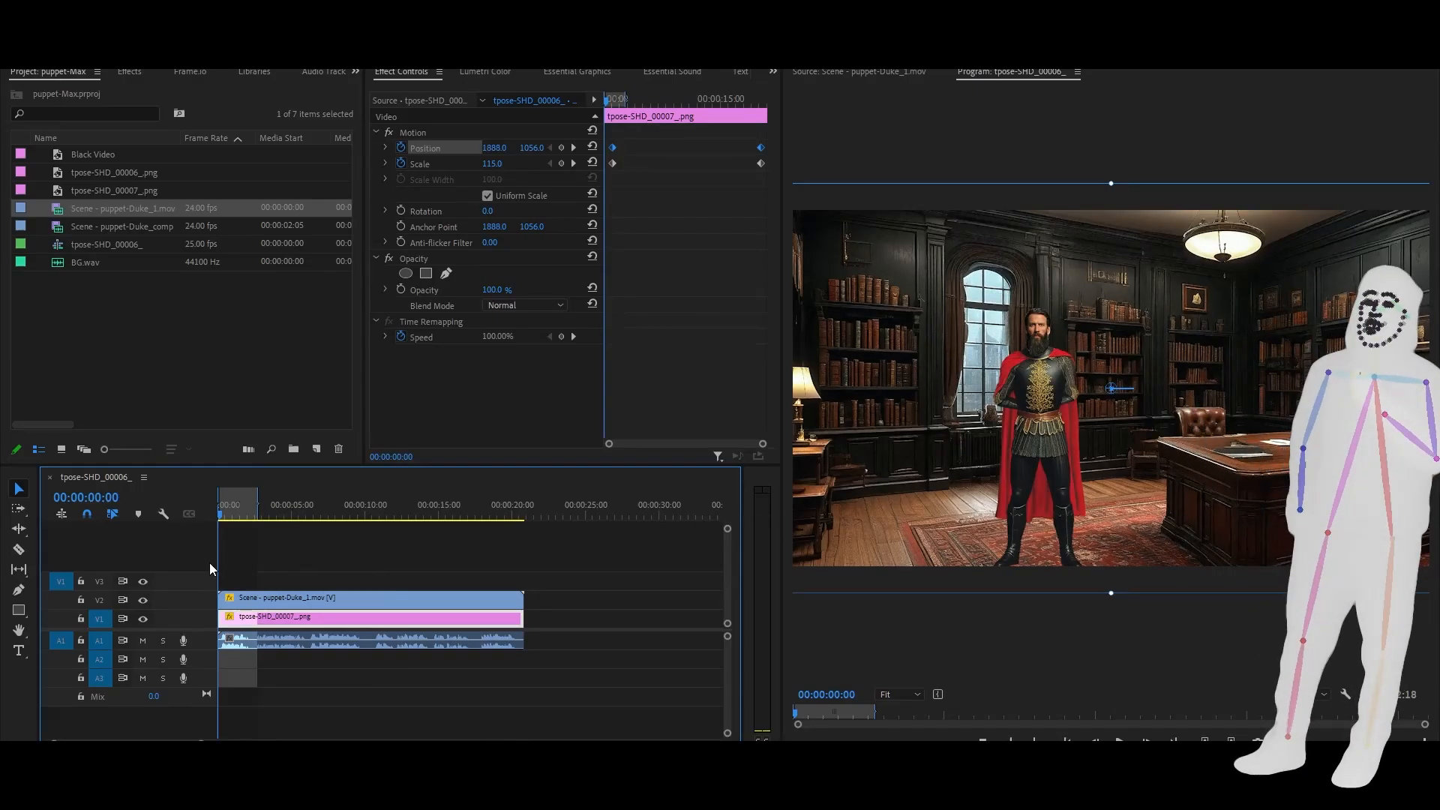
pyautogui.press('space')
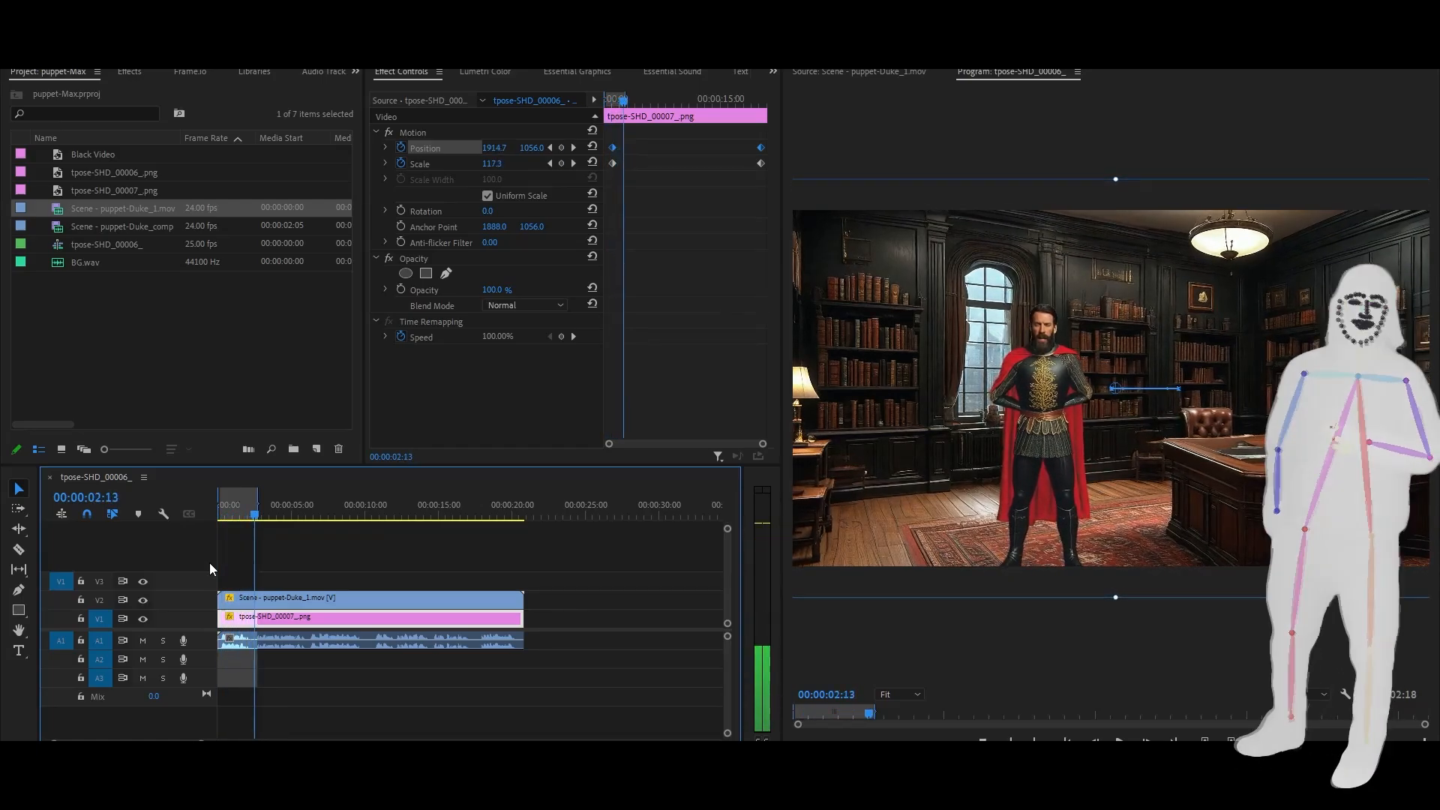
pyautogui.press('space')
pyautogui.moveTo(256, 514); pyautogui.dragTo(212, 523)
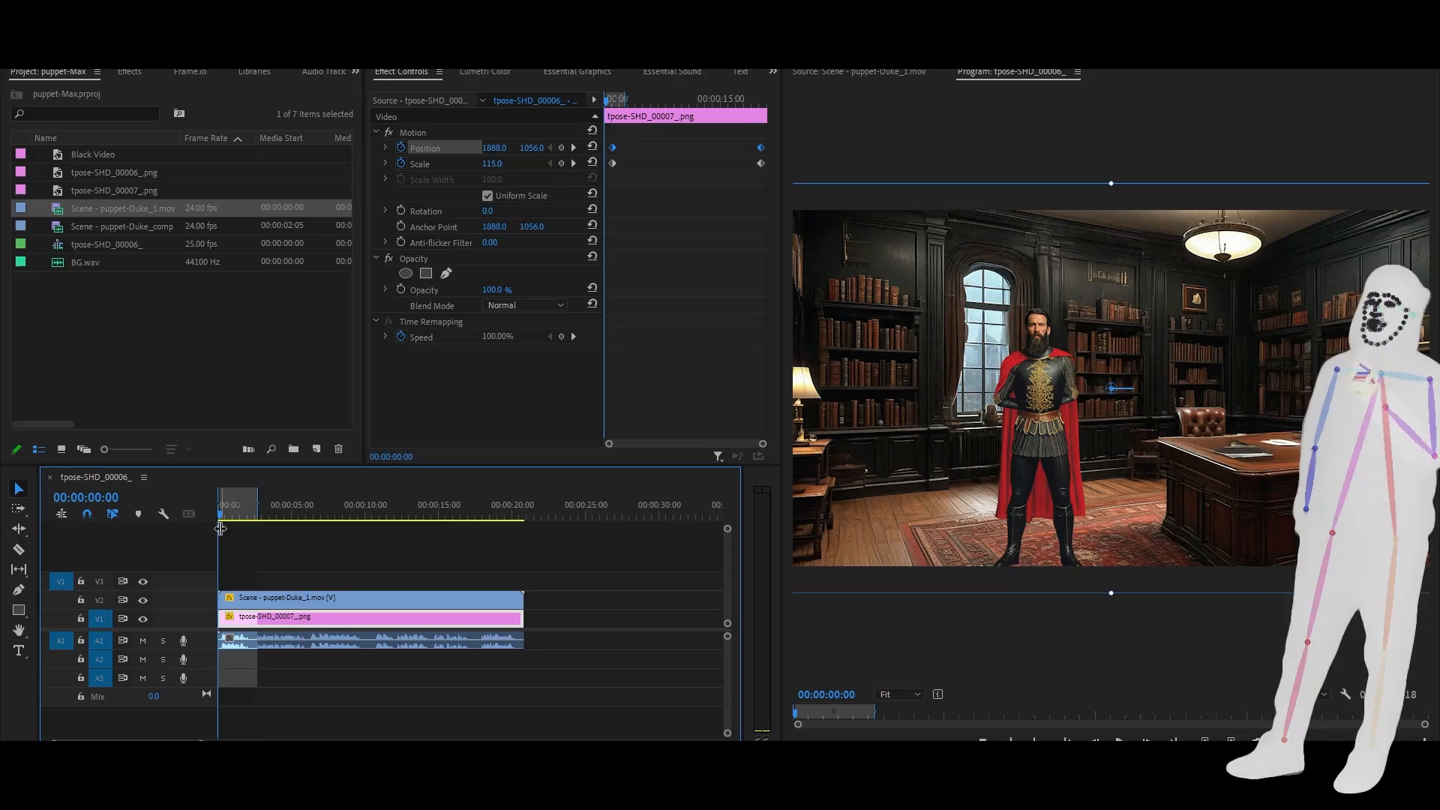
pyautogui.moveTo(234, 518); pyautogui.dragTo(375, 537)
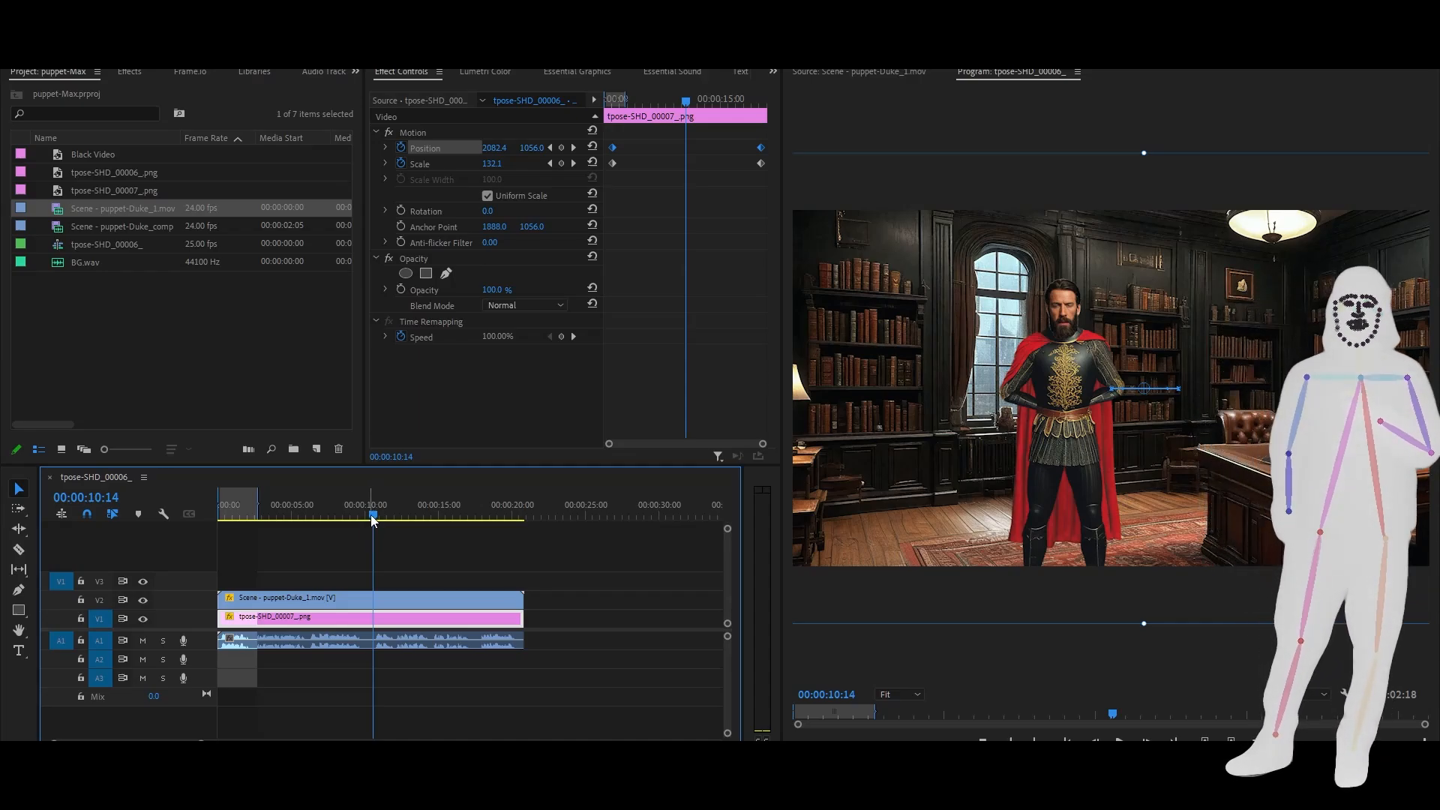
pyautogui.moveTo(370, 515); pyautogui.dragTo(506, 539)
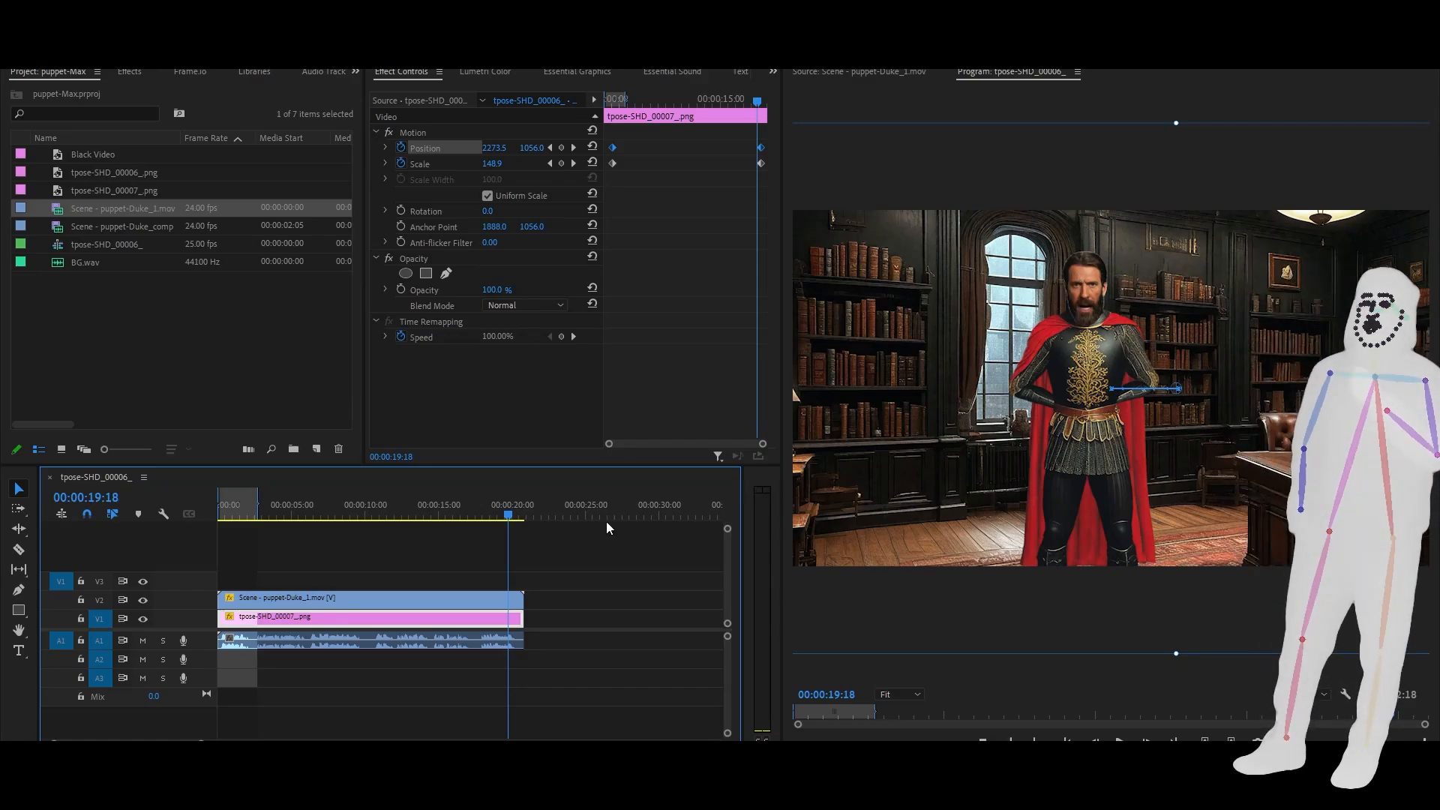
pyautogui.moveTo(505, 513); pyautogui.dragTo(510, 556)
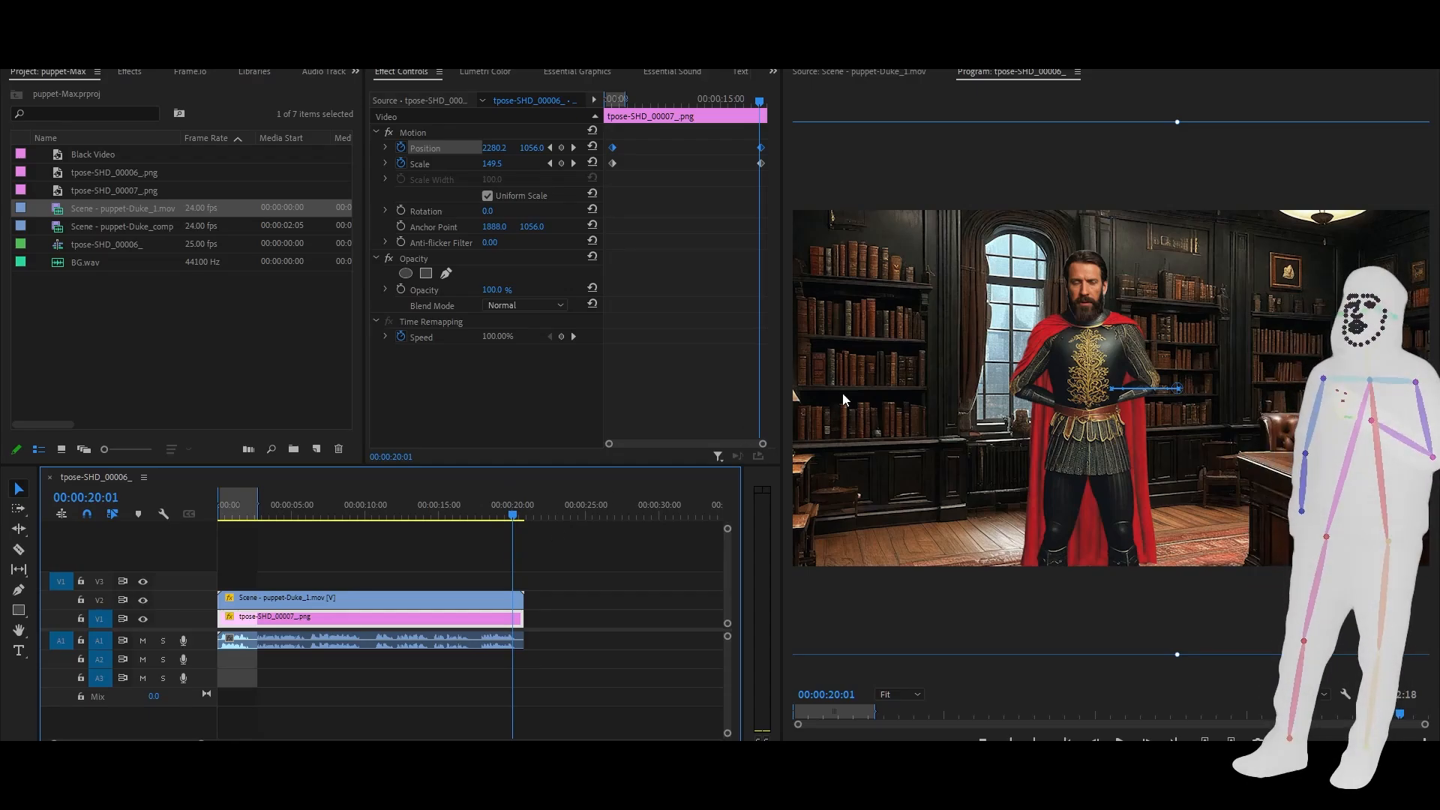
# Scrub through the sequence to its last frame at 00:00:20:18 and mark the out point there
pyautogui.moveTo(515, 516); pyautogui.dragTo(403, 525)
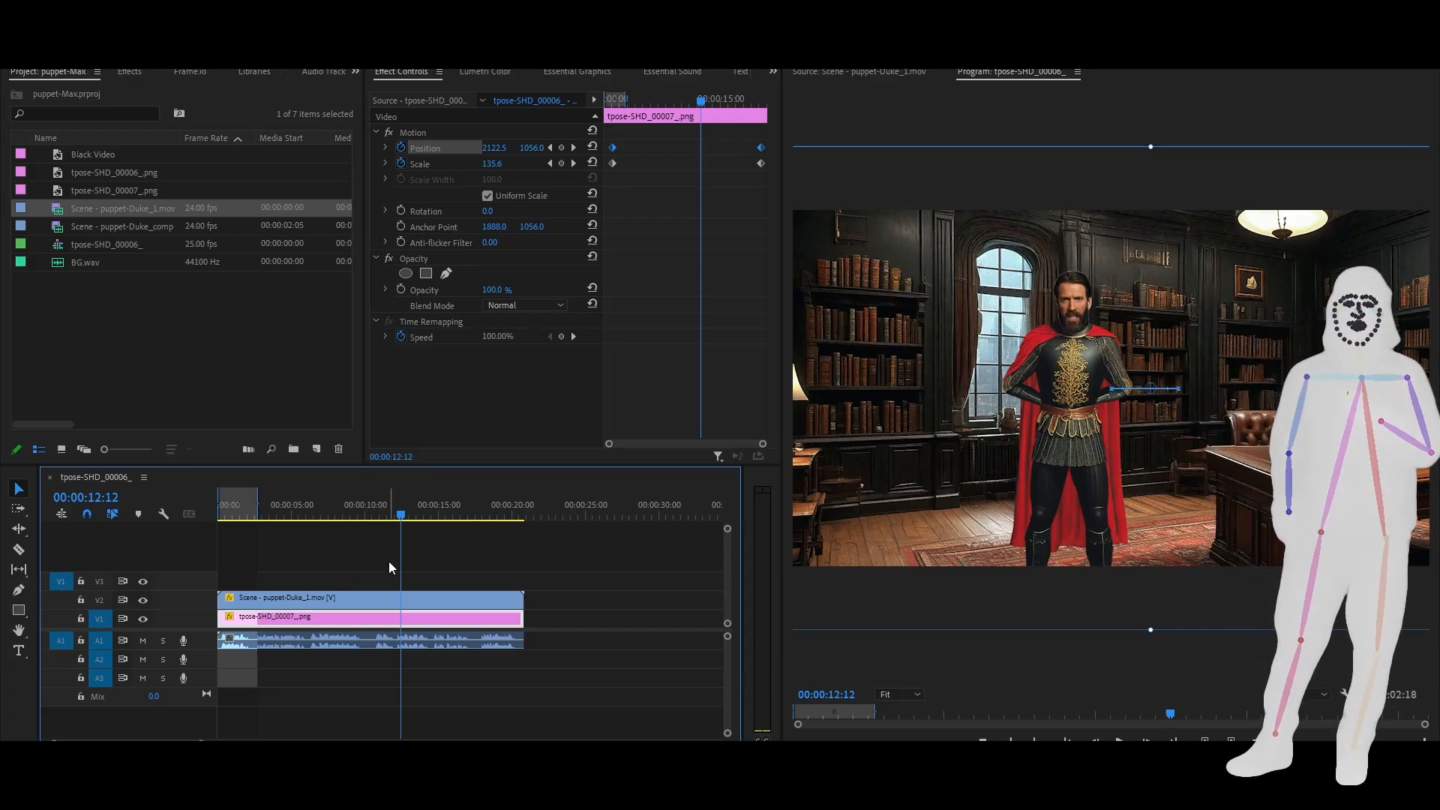
pyautogui.moveTo(403, 523); pyautogui.dragTo(523, 517)
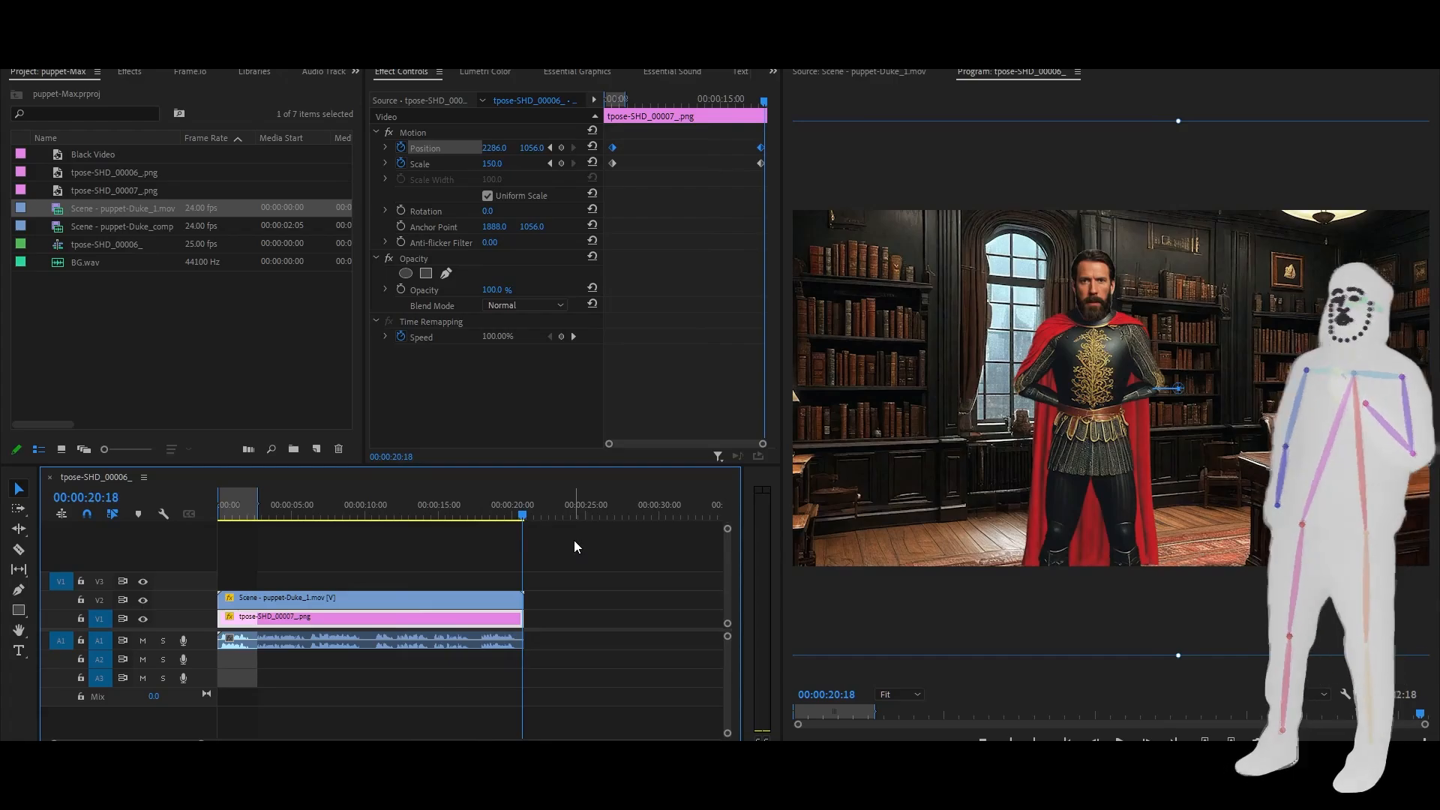
pyautogui.press('o')
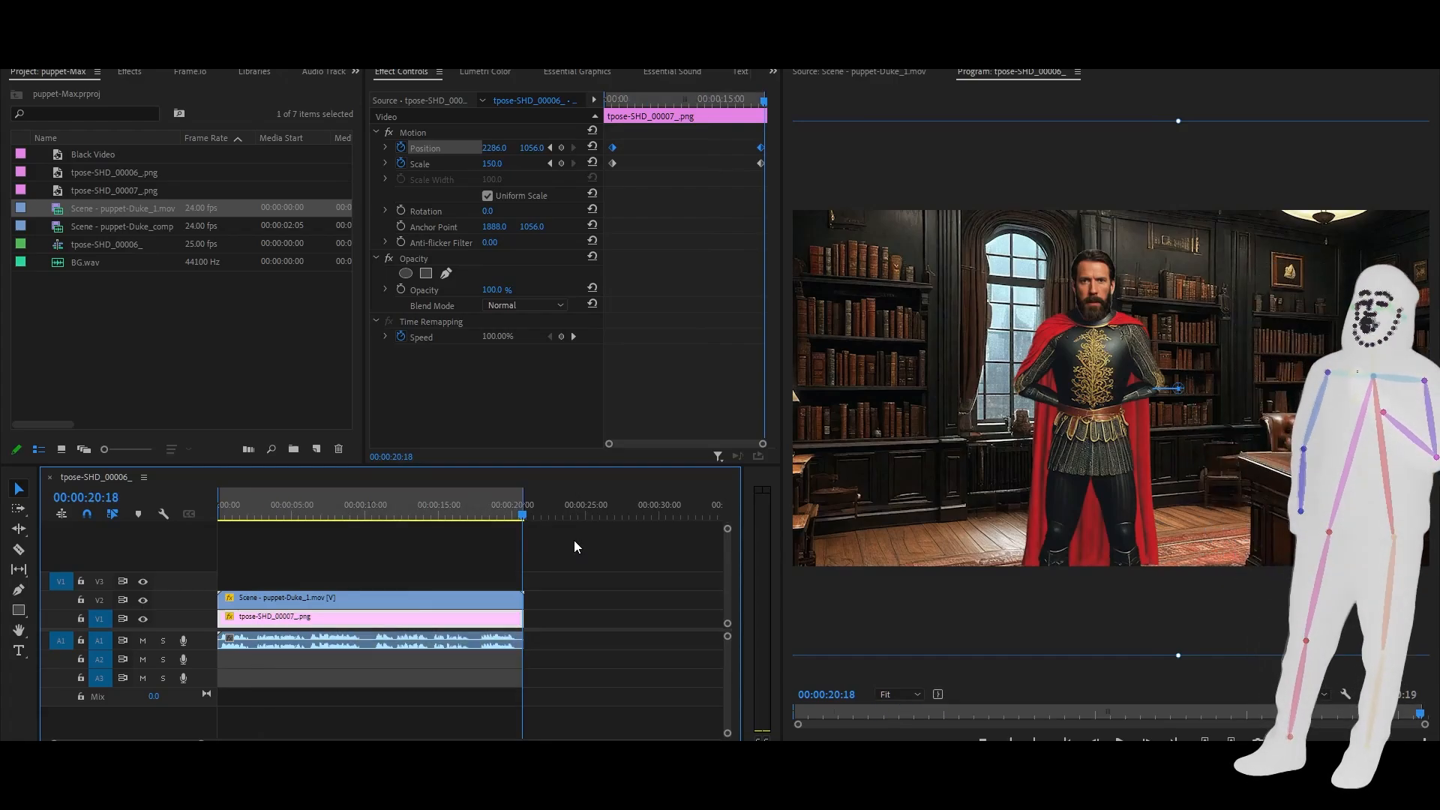
# Place BG.wav on audio track A2 at the start of the sequence and select the clip
pyautogui.click(59, 268)
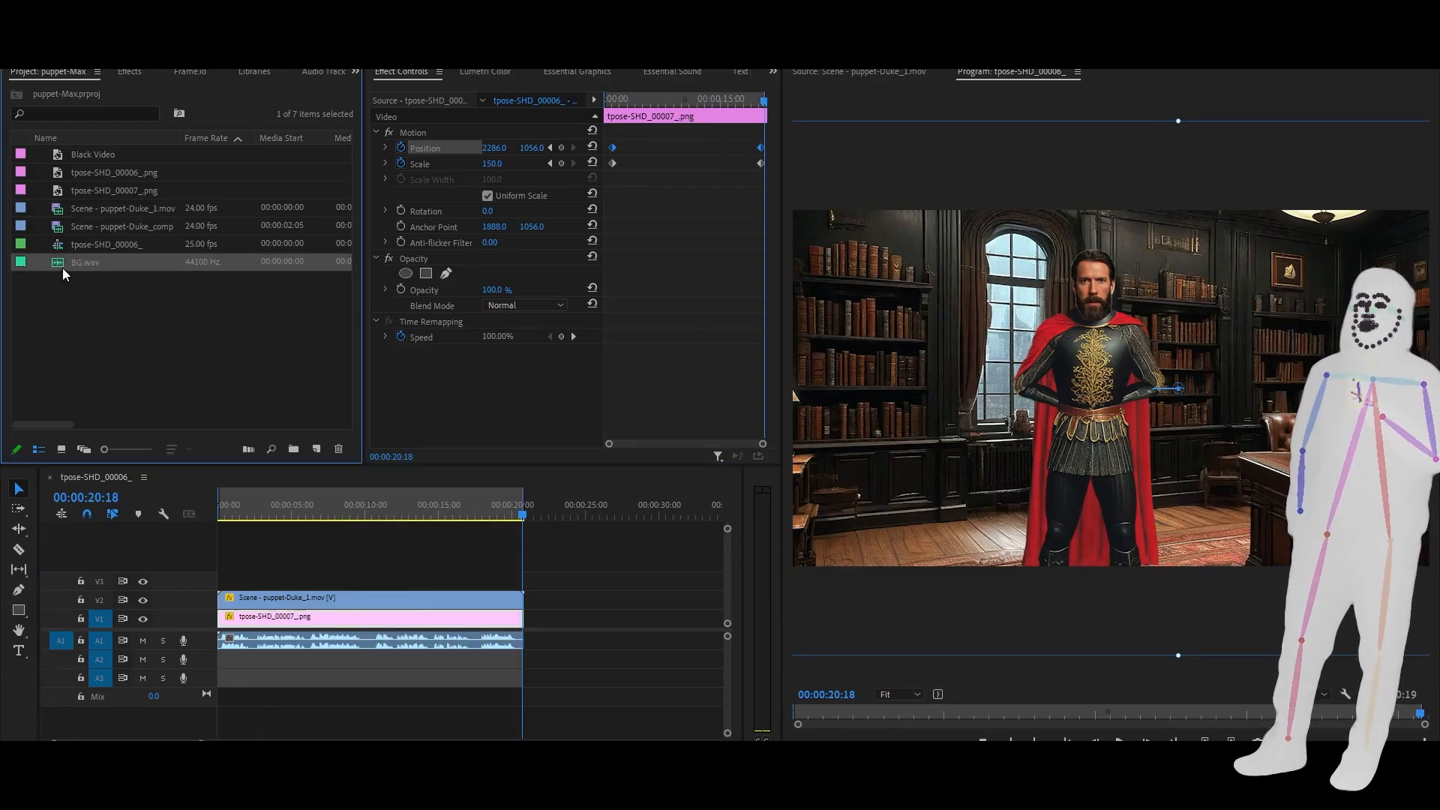
pyautogui.moveTo(162, 329); pyautogui.dragTo(225, 664)
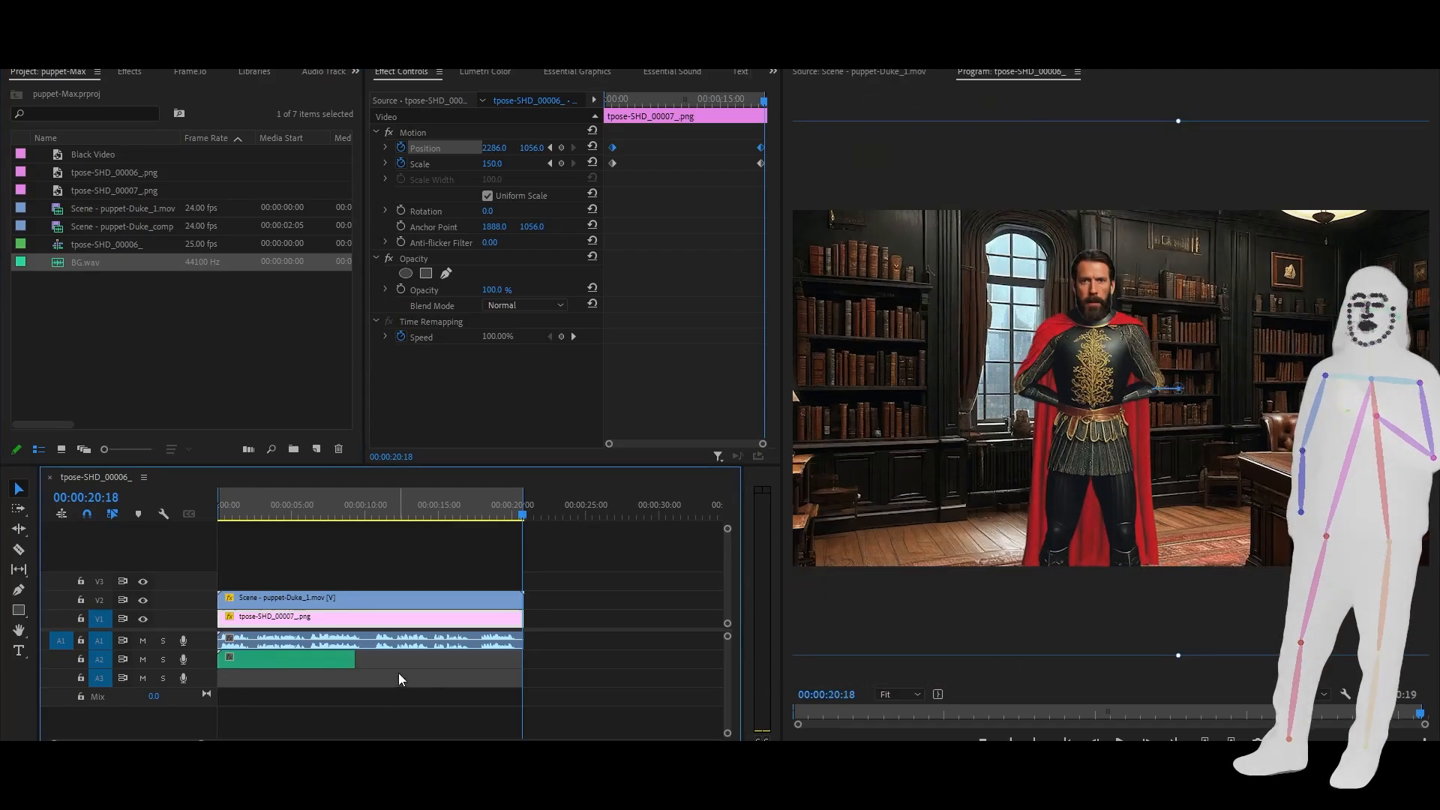
pyautogui.click(281, 659)
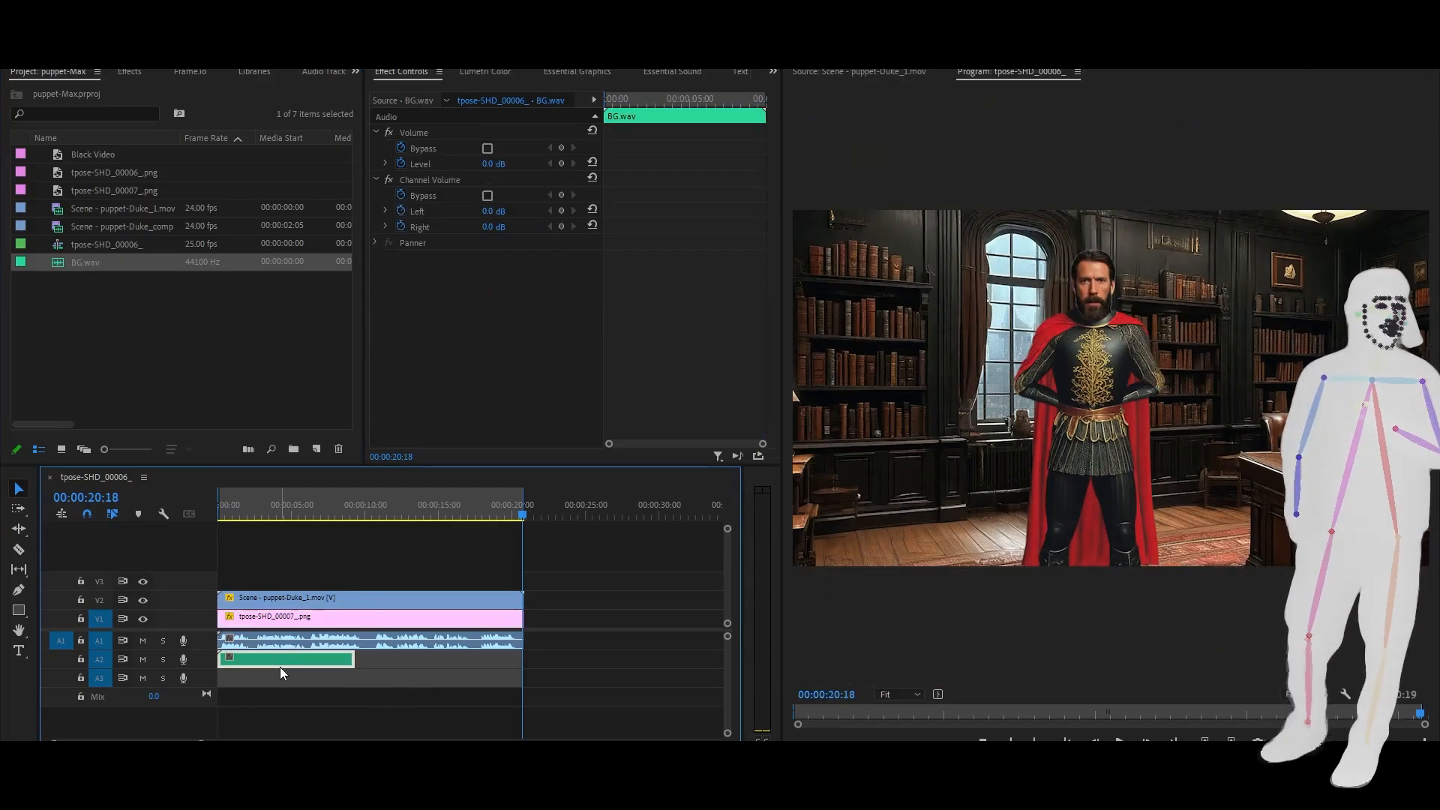
# Extend BG.wav past the end of the video with the Remix tool, to a target duration of 00:00:27:09
pyautogui.click(17, 531)
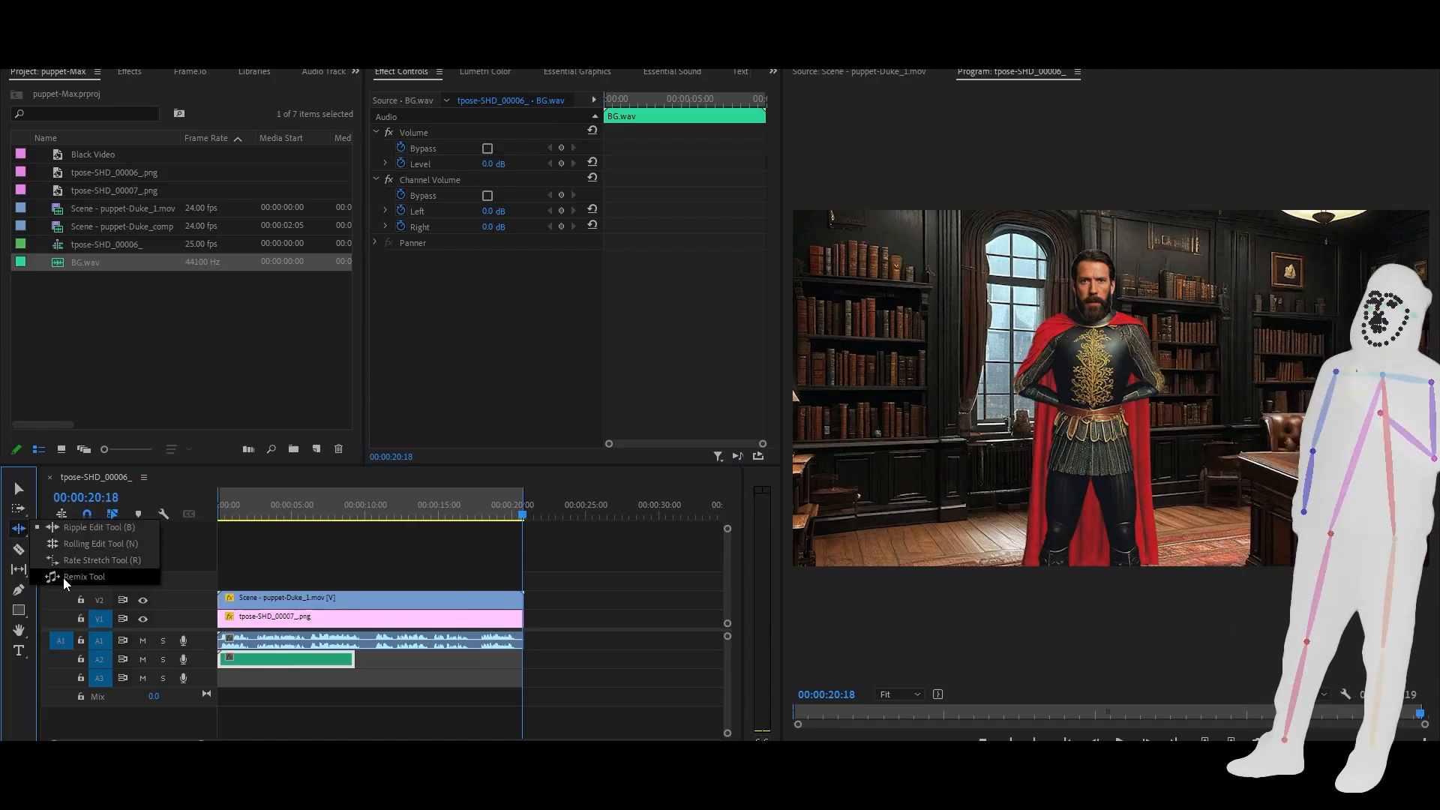
pyautogui.click(67, 585)
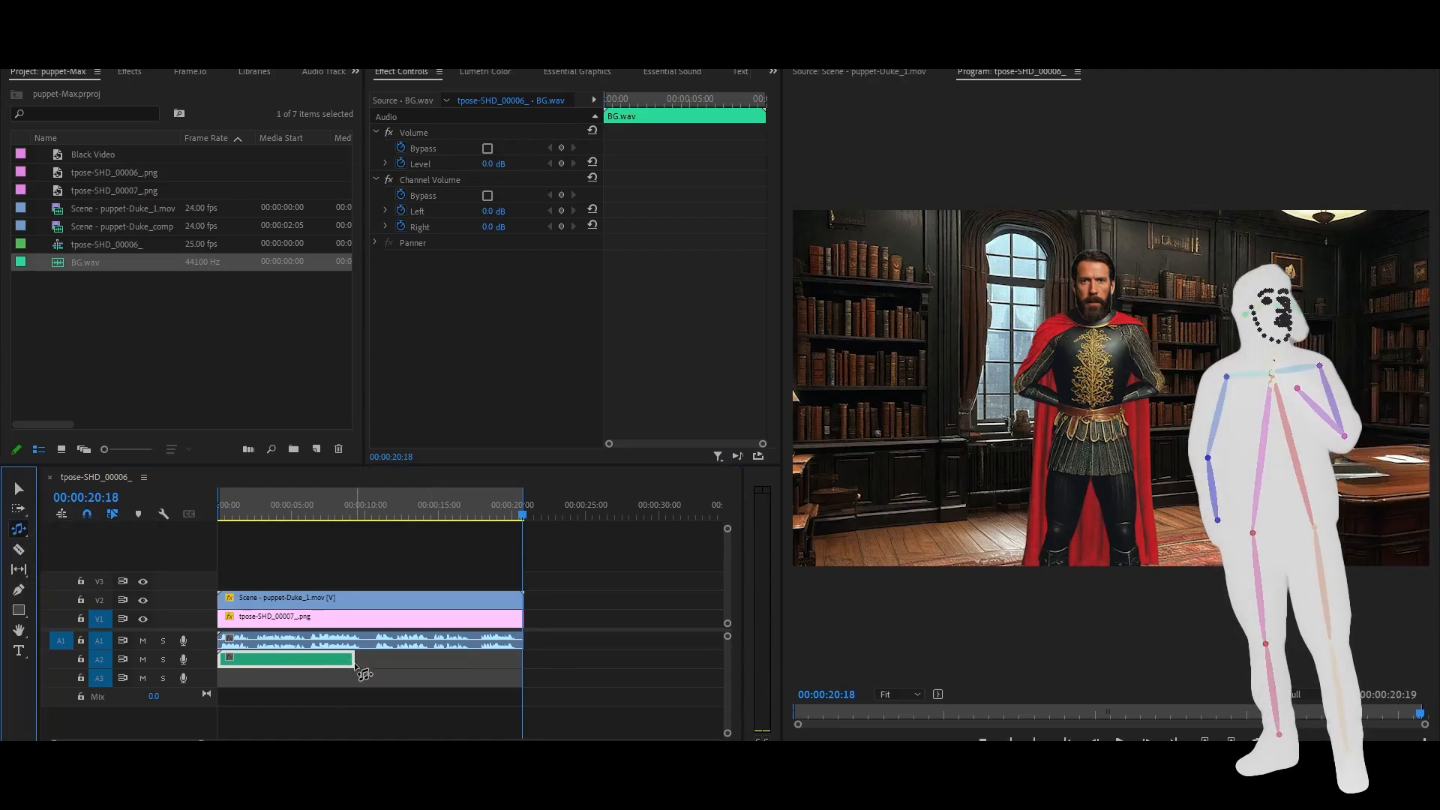
pyautogui.moveTo(351, 663); pyautogui.dragTo(413, 670)
pyautogui.moveTo(523, 670); pyautogui.dragTo(581, 669)
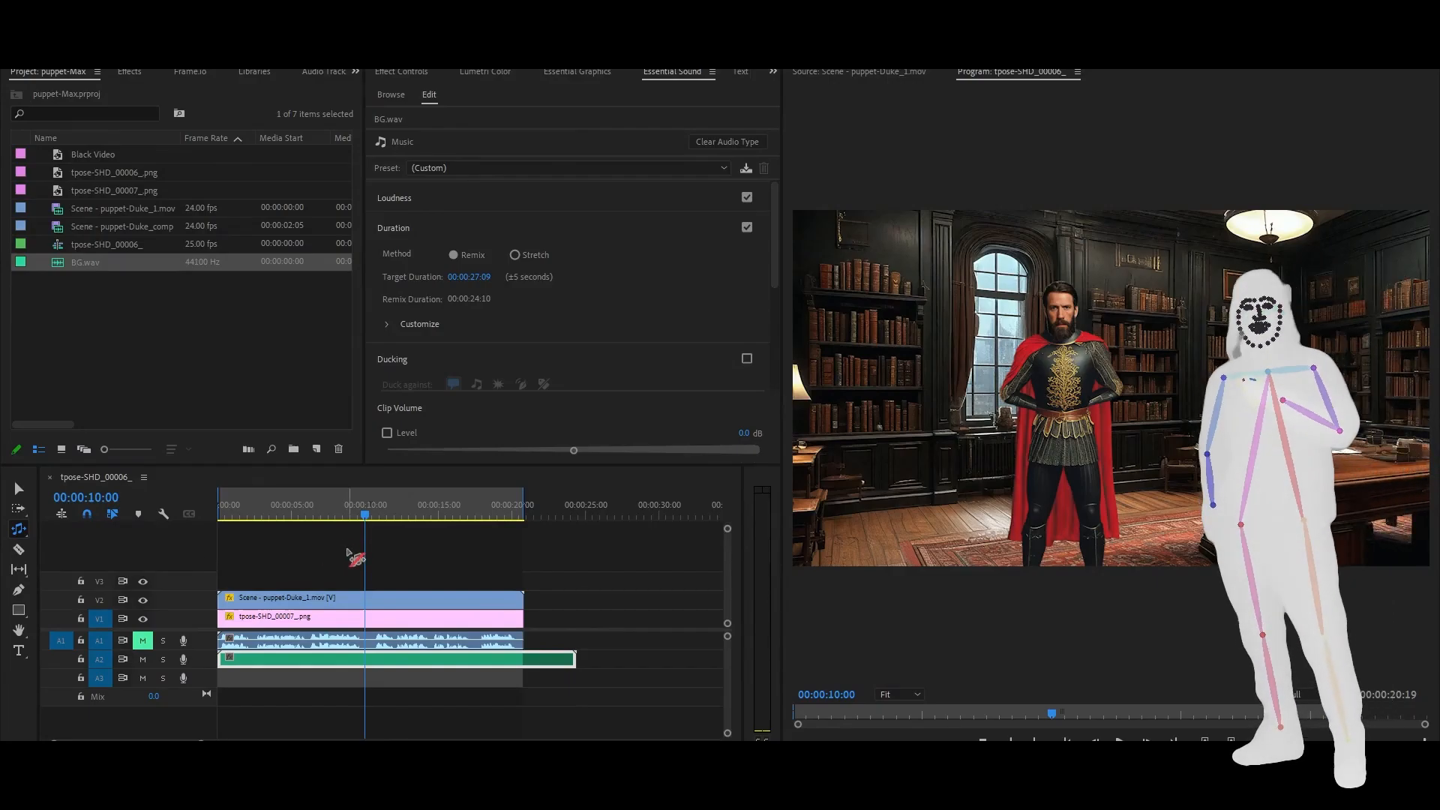
# Play the sequence from near the start to hear the remixed music, and unmute audio track A1
pyautogui.click(73, 276)
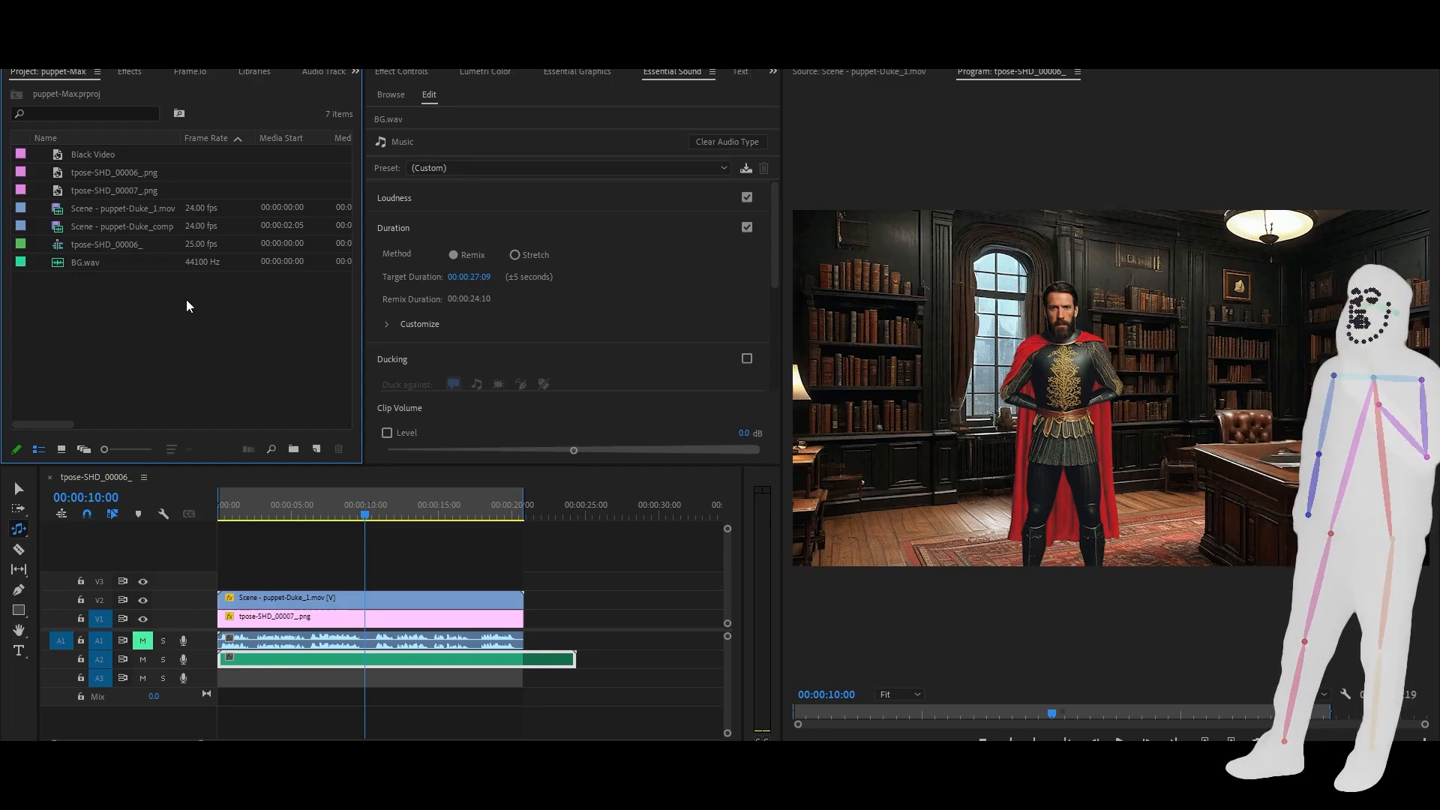
pyautogui.moveTo(80, 262); pyautogui.dragTo(444, 683)
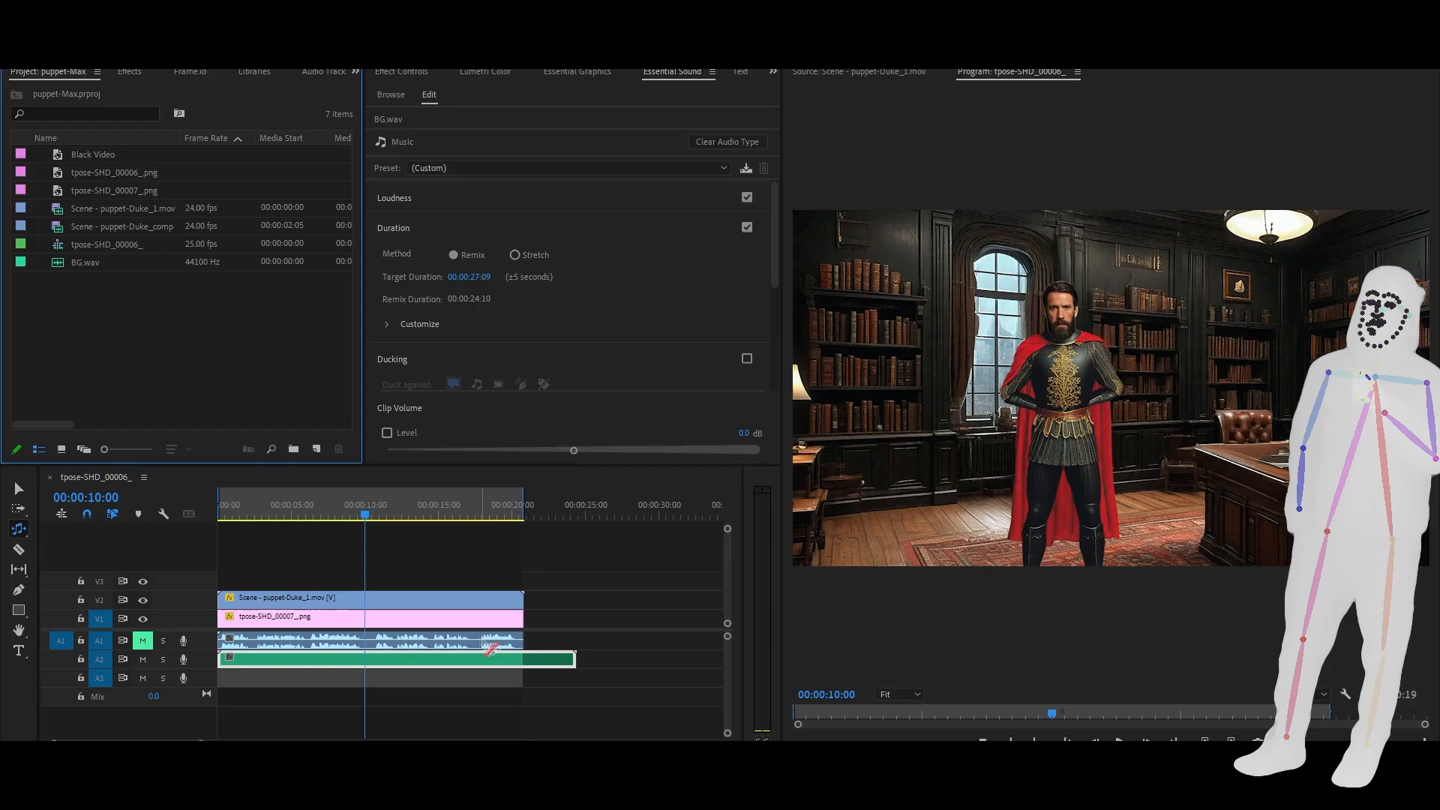
pyautogui.press('v')
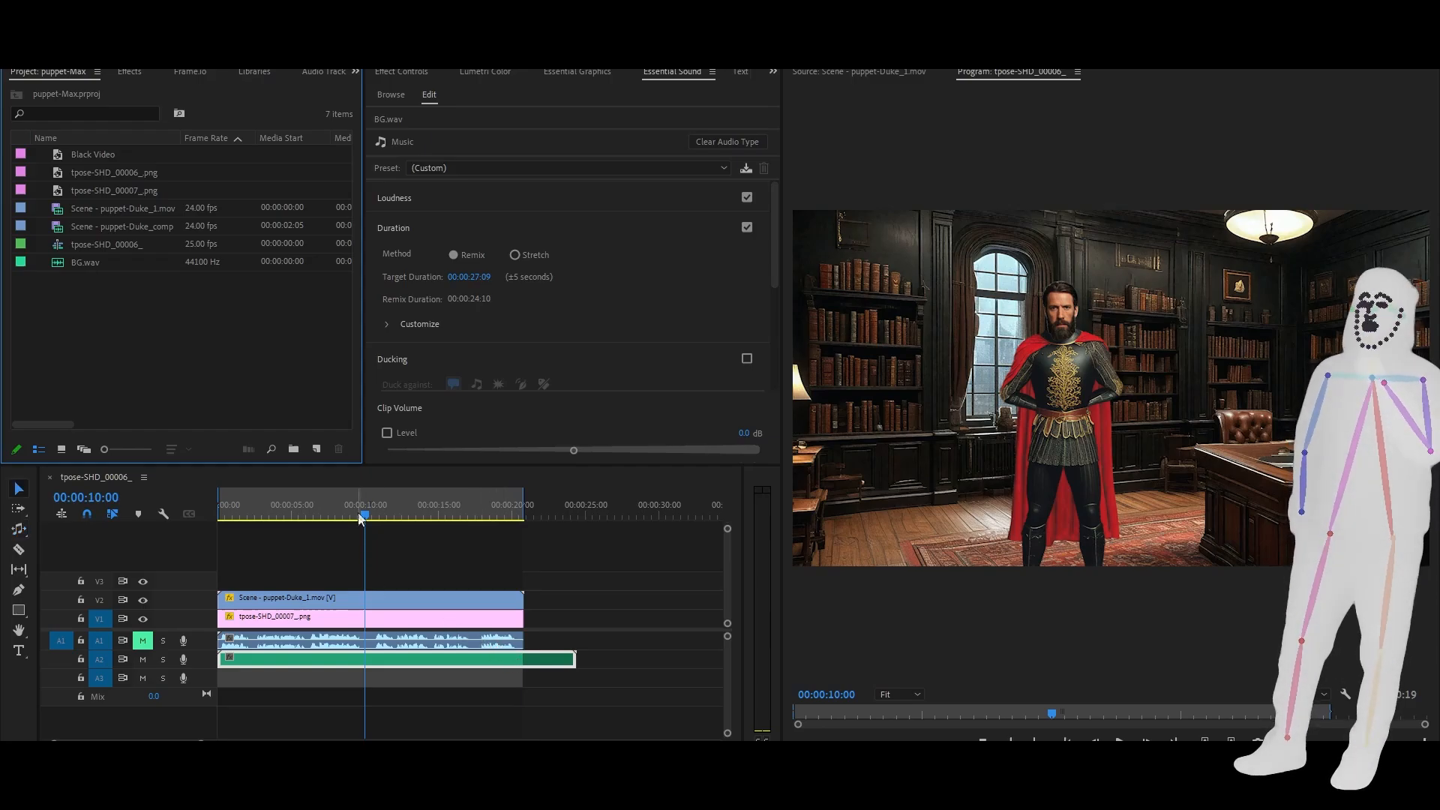
pyautogui.moveTo(365, 516); pyautogui.dragTo(225, 519)
pyautogui.press('space')
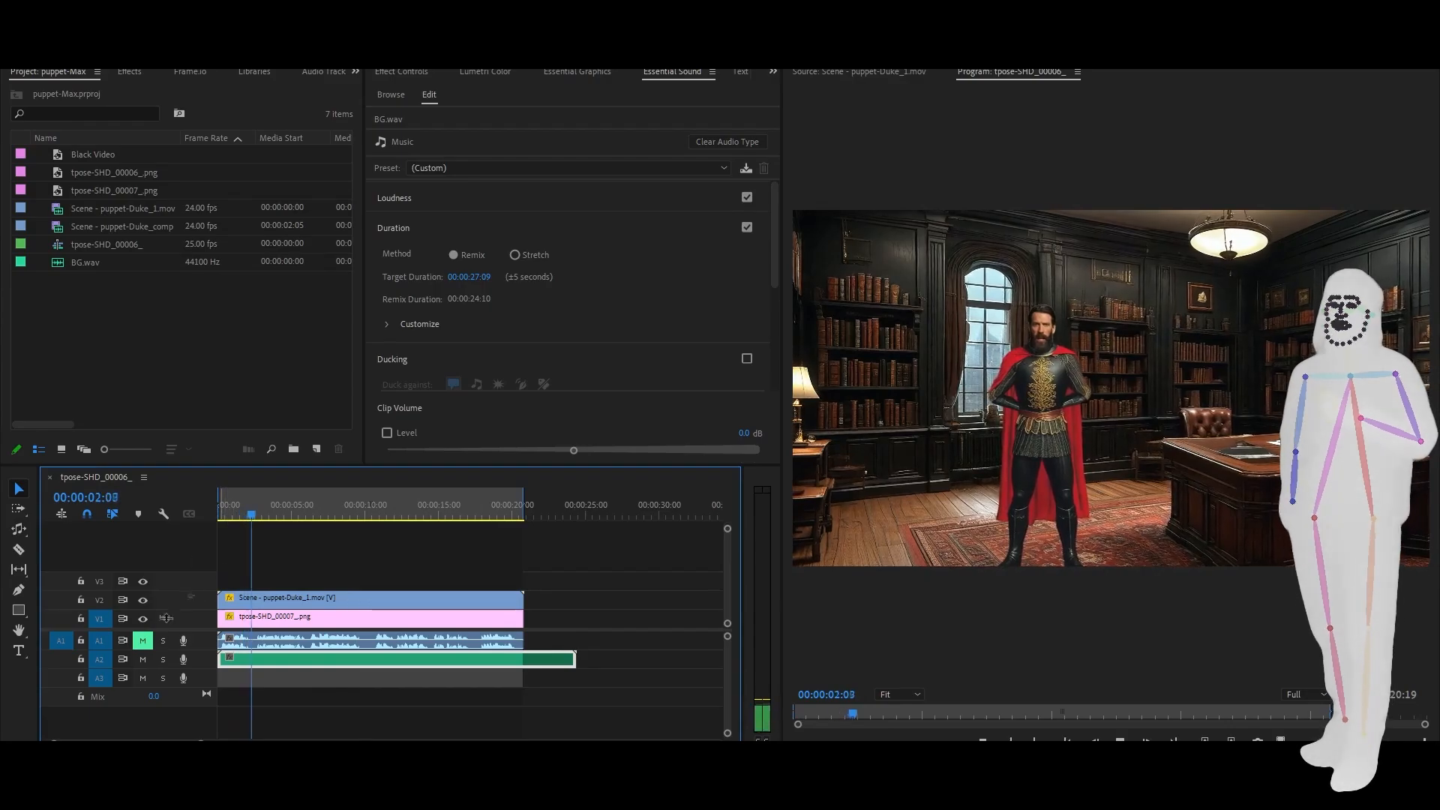
pyautogui.click(164, 641)
pyautogui.click(163, 641)
pyautogui.click(153, 643)
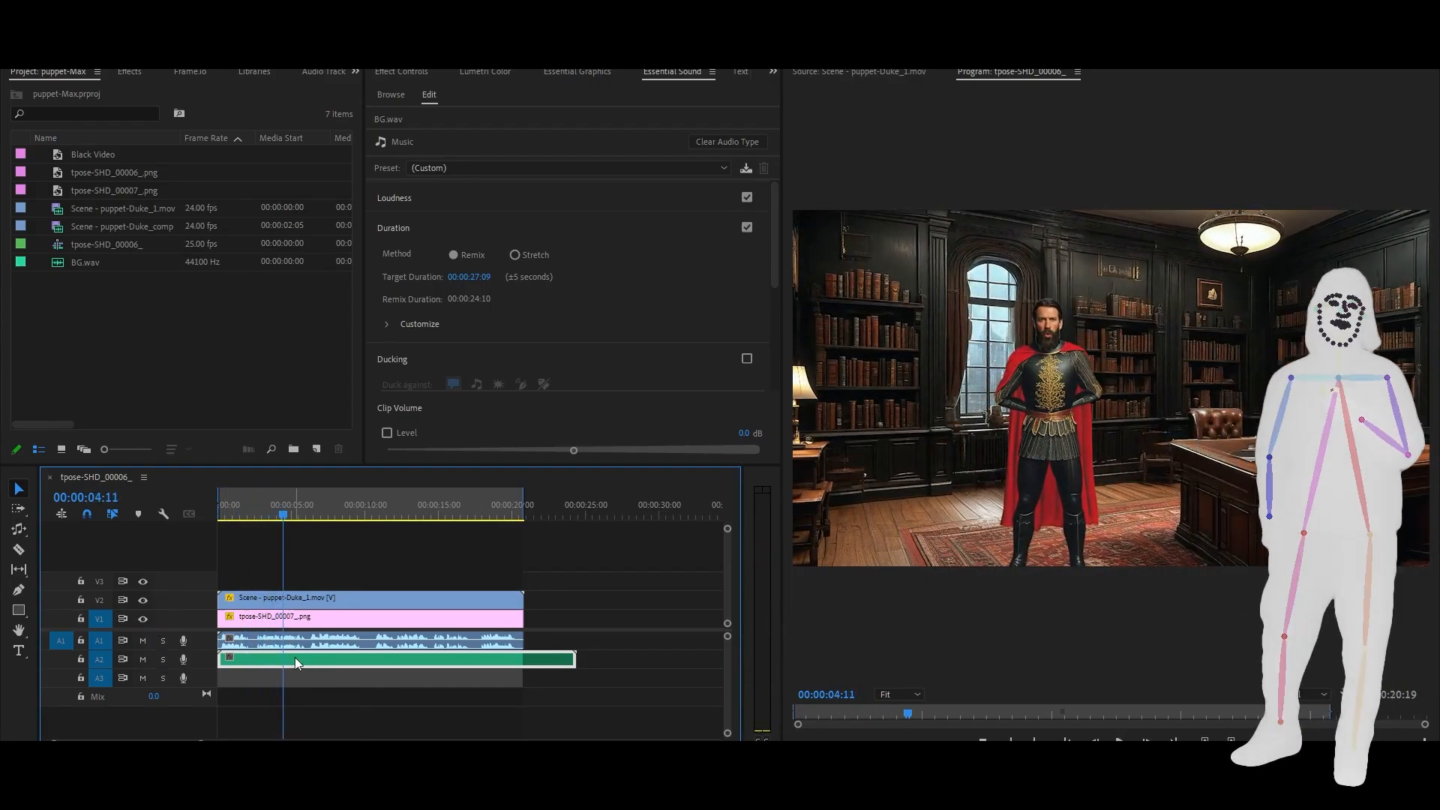
# Clear the Music audio type from BG.wav and assign it the Ambience preset From Outside
pyautogui.click(489, 171)
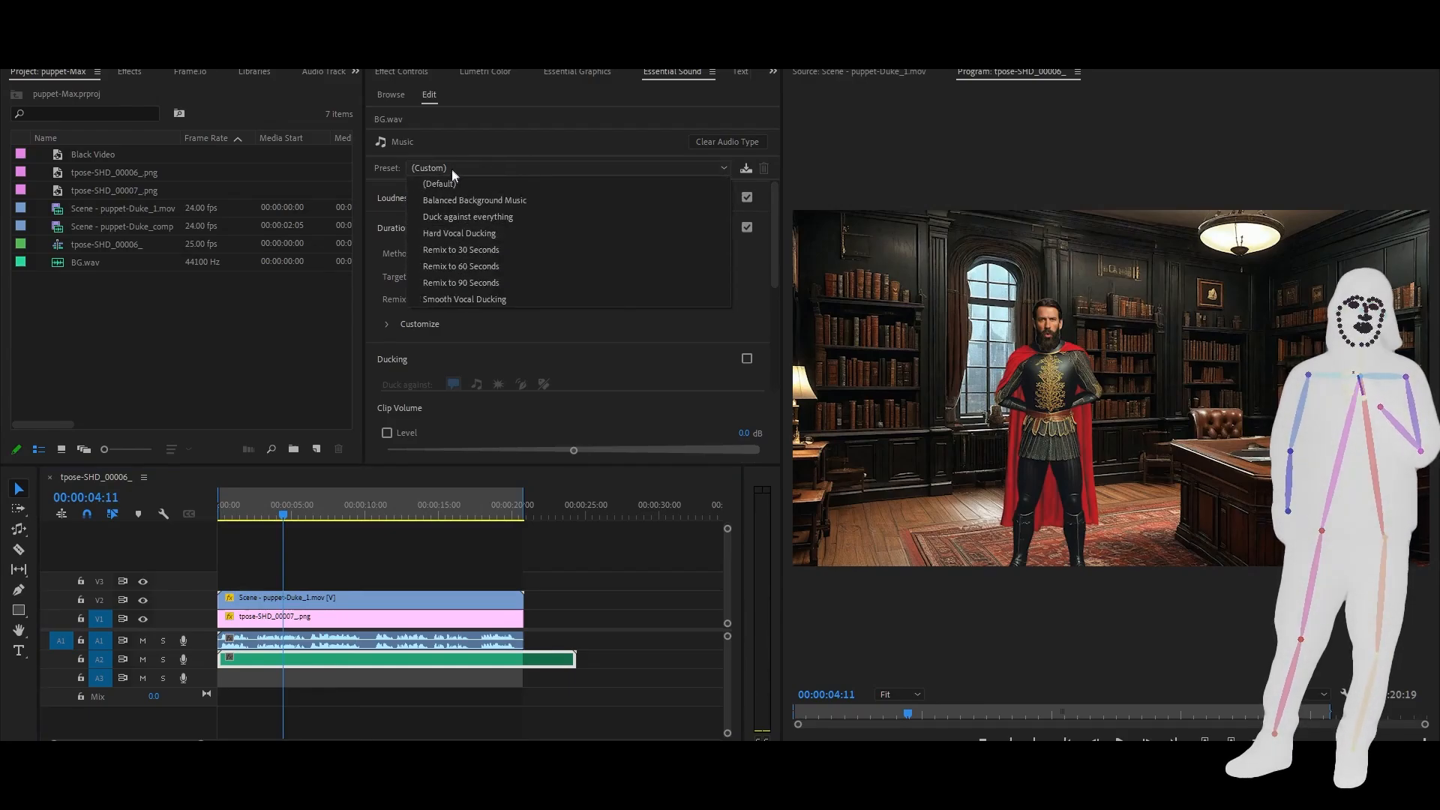
pyautogui.click(466, 164)
pyautogui.click(719, 142)
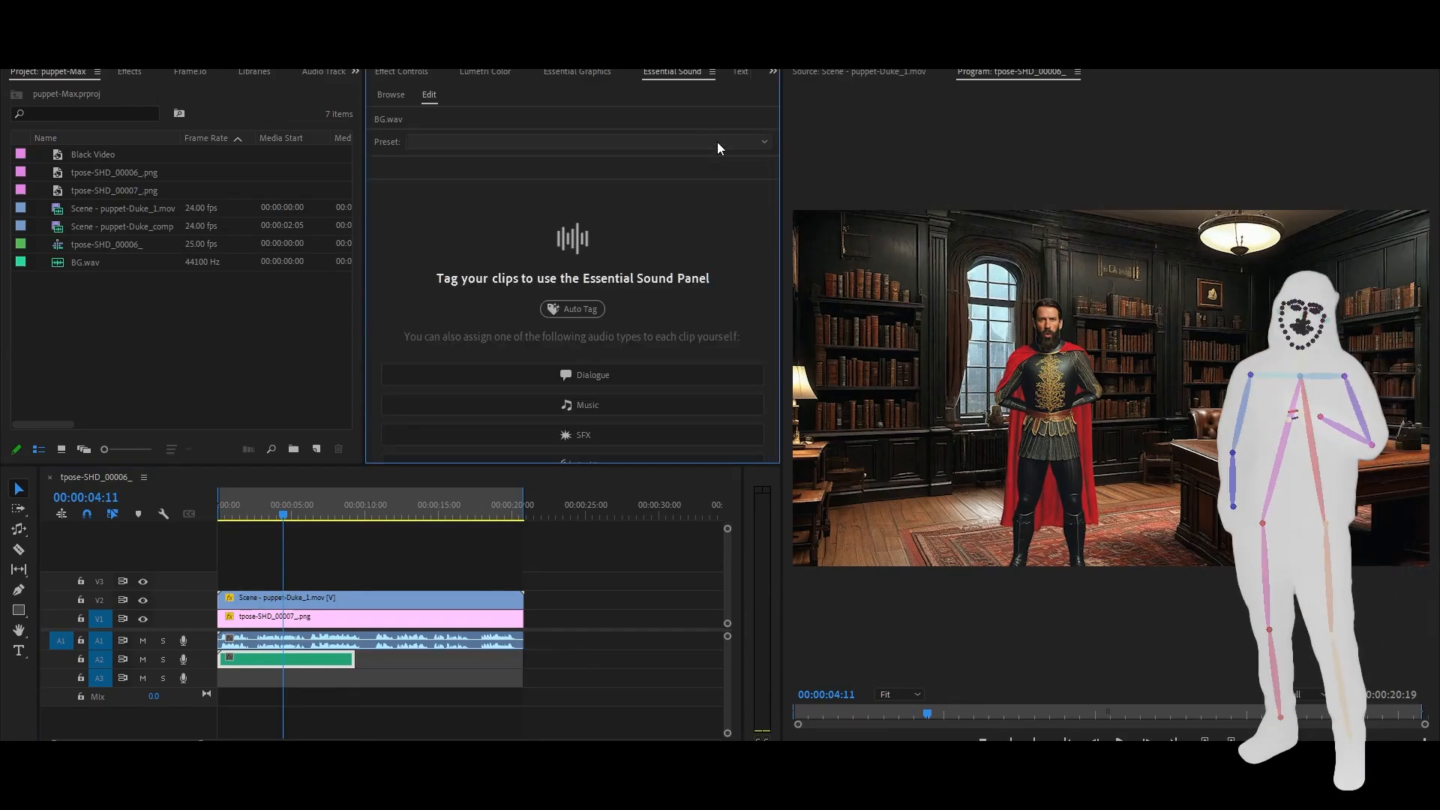
pyautogui.click(461, 142)
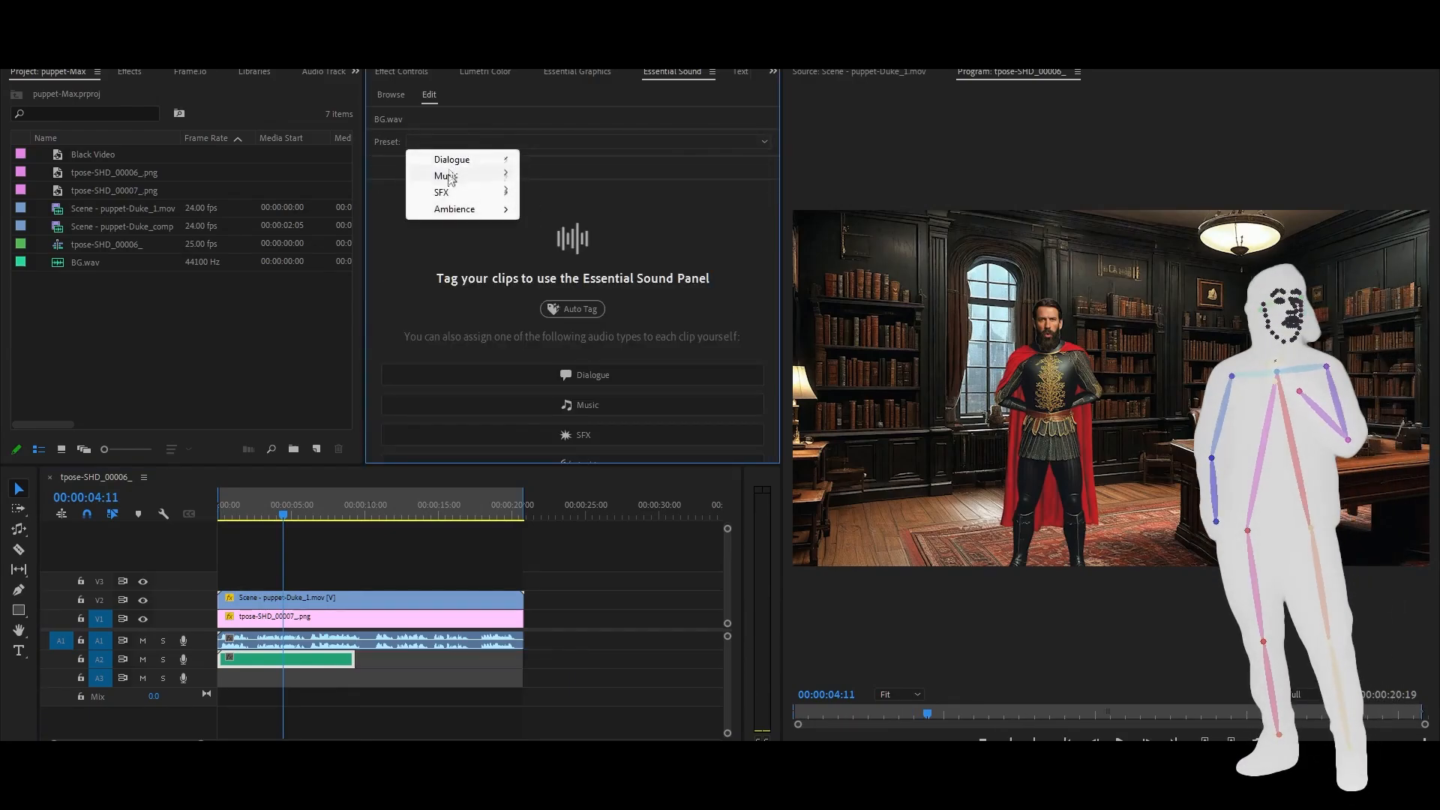
pyautogui.moveTo(450, 208)
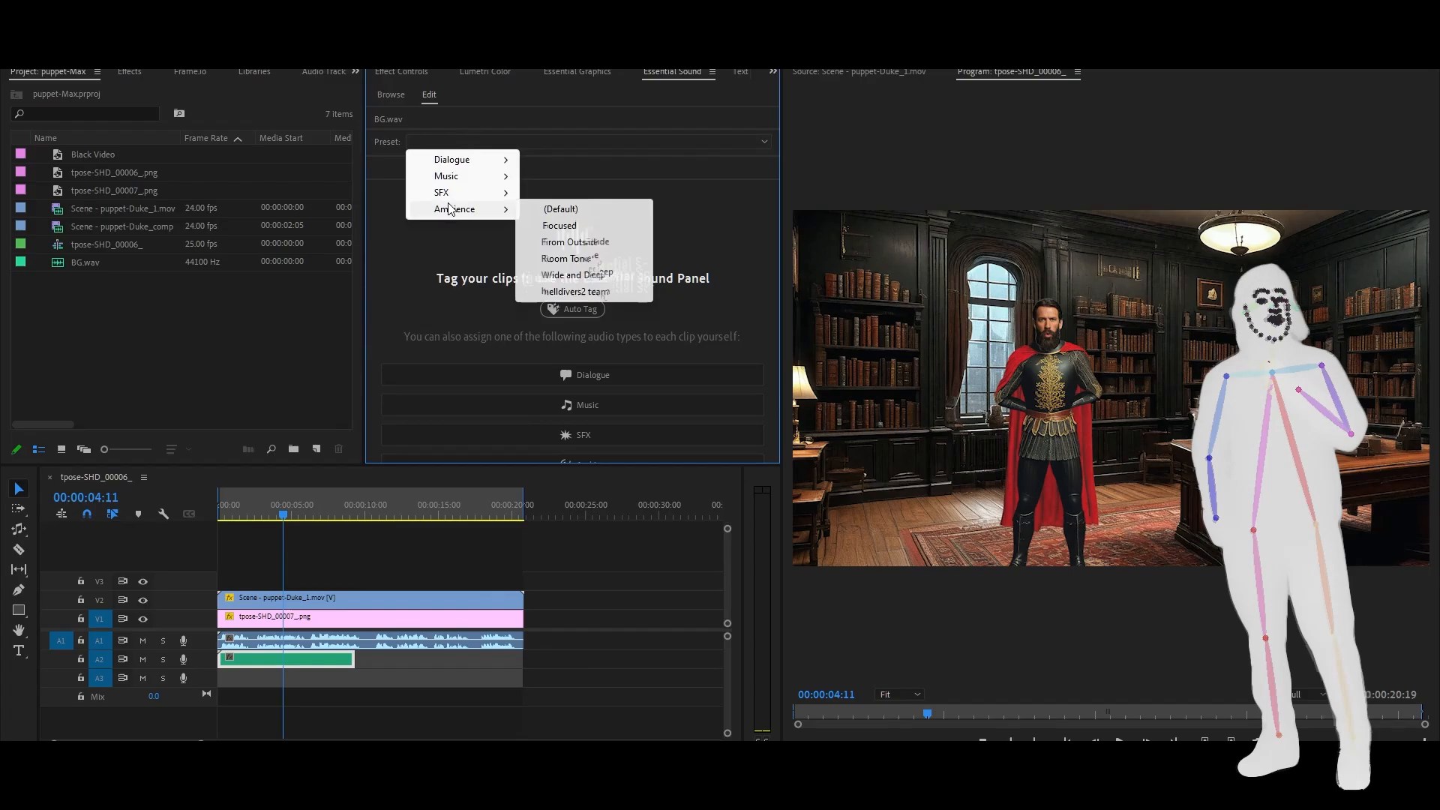
pyautogui.click(592, 242)
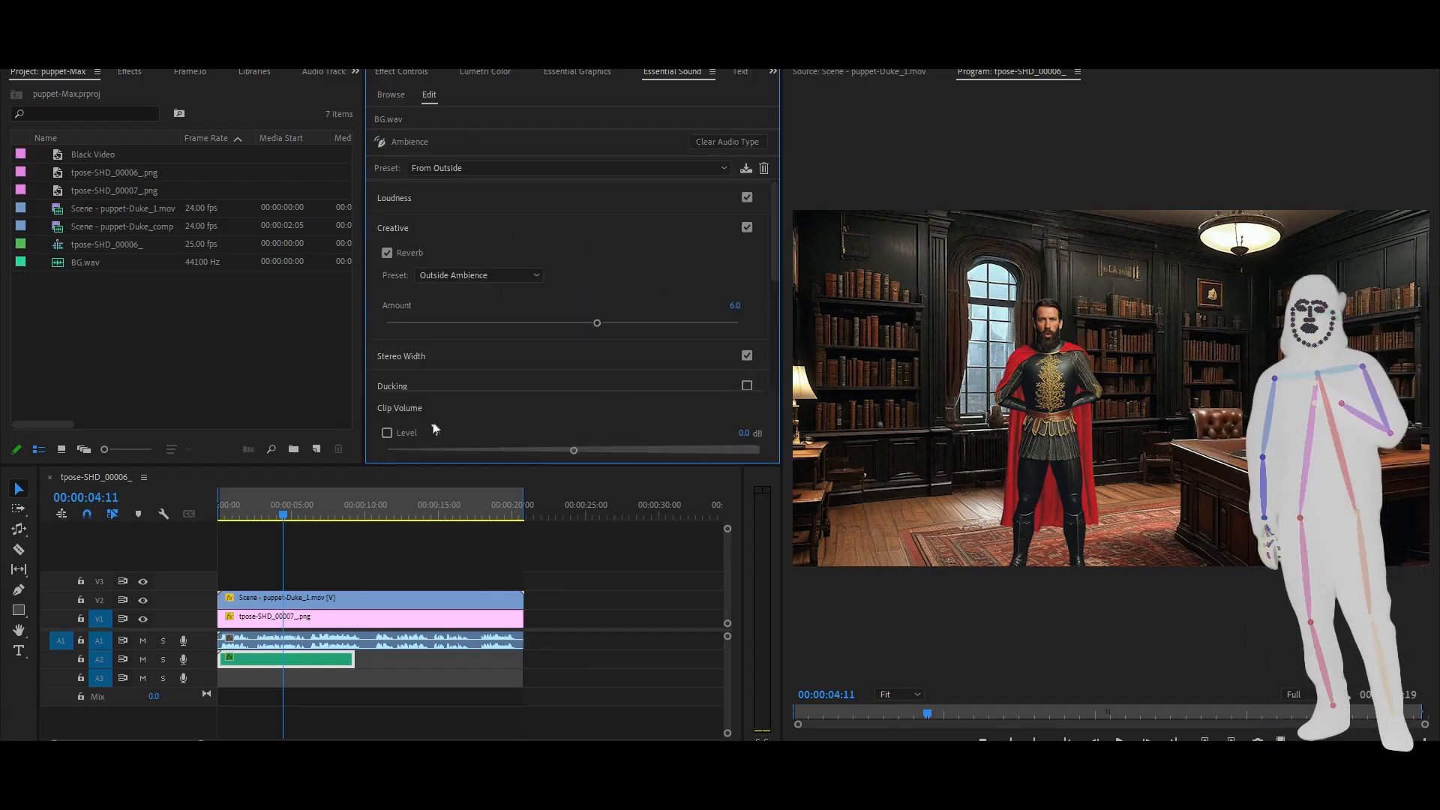
# Enable the clip volume level for BG.wav and lower it to about -11.9 dB, checking it against playback
pyautogui.click(387, 433)
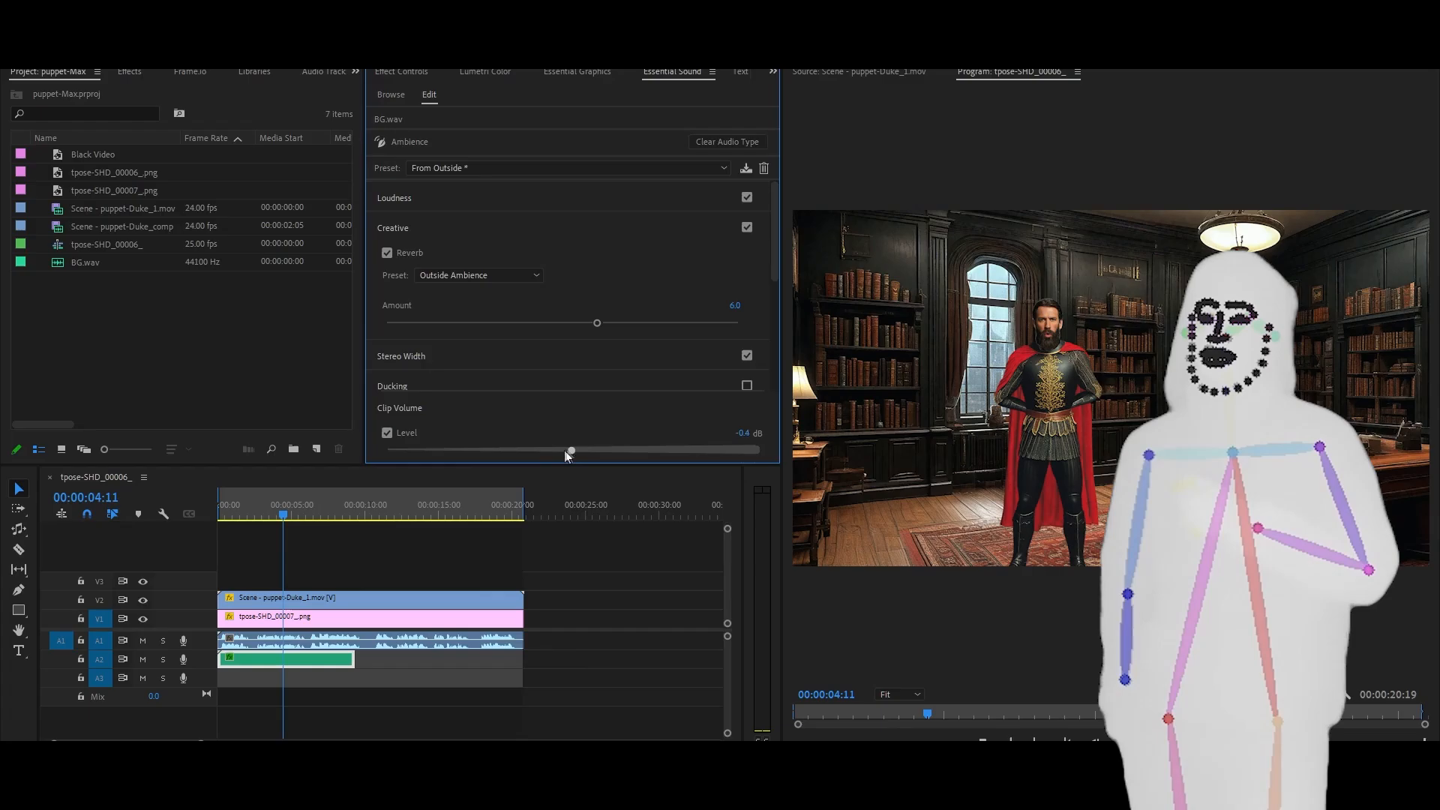
pyautogui.moveTo(570, 449); pyautogui.dragTo(552, 452)
pyautogui.press('space')
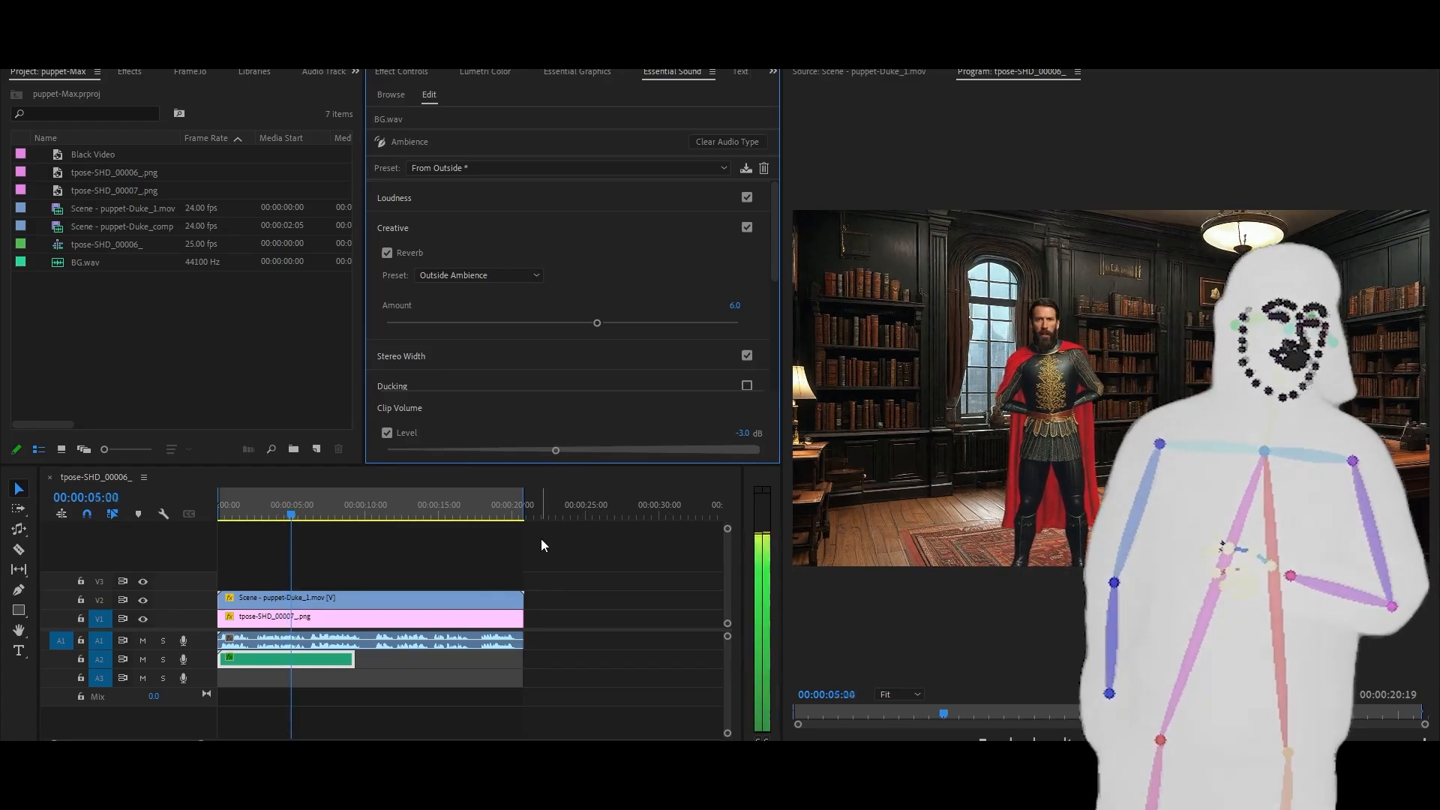
pyautogui.moveTo(554, 450); pyautogui.dragTo(512, 451)
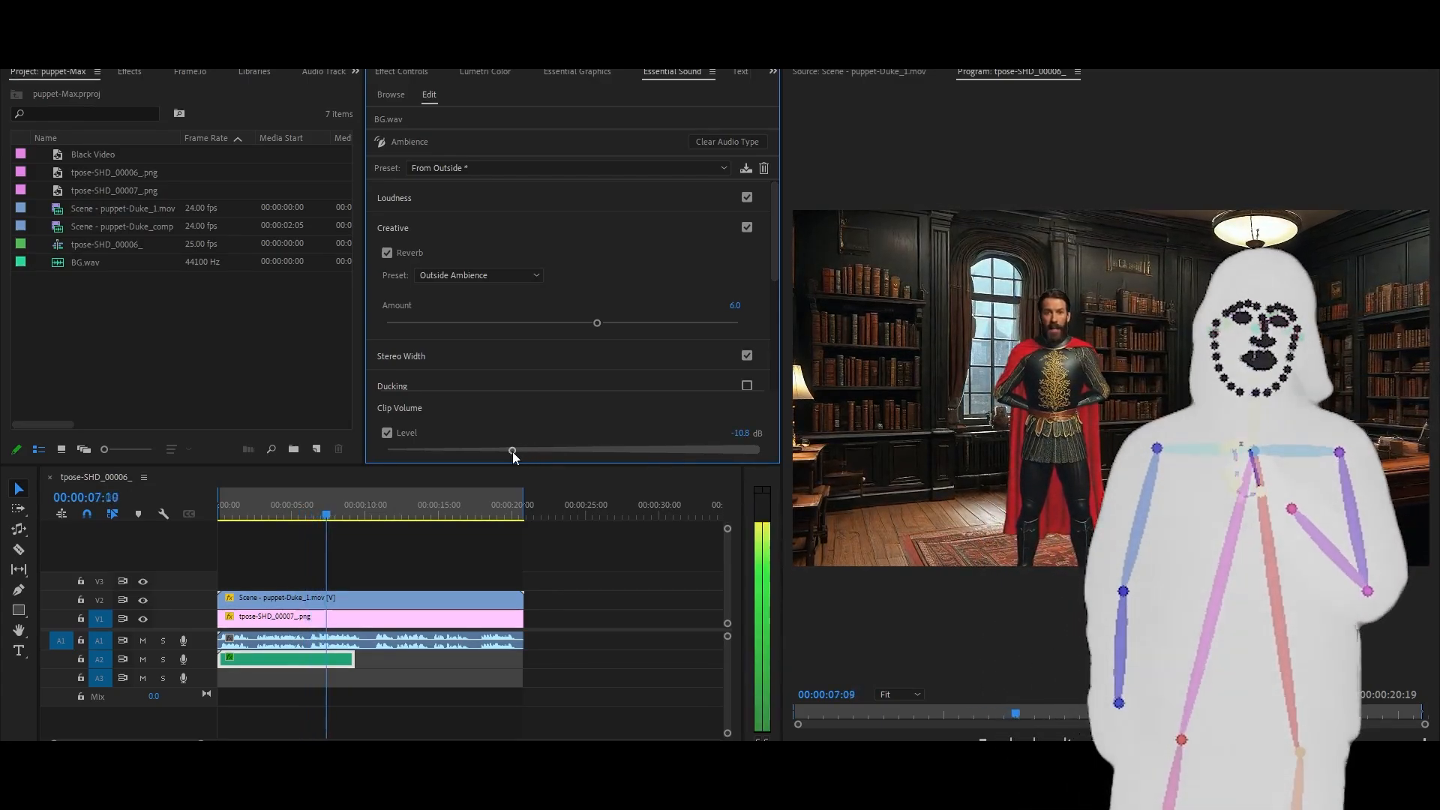
pyautogui.press('space')
pyautogui.moveTo(509, 452); pyautogui.dragTo(507, 452)
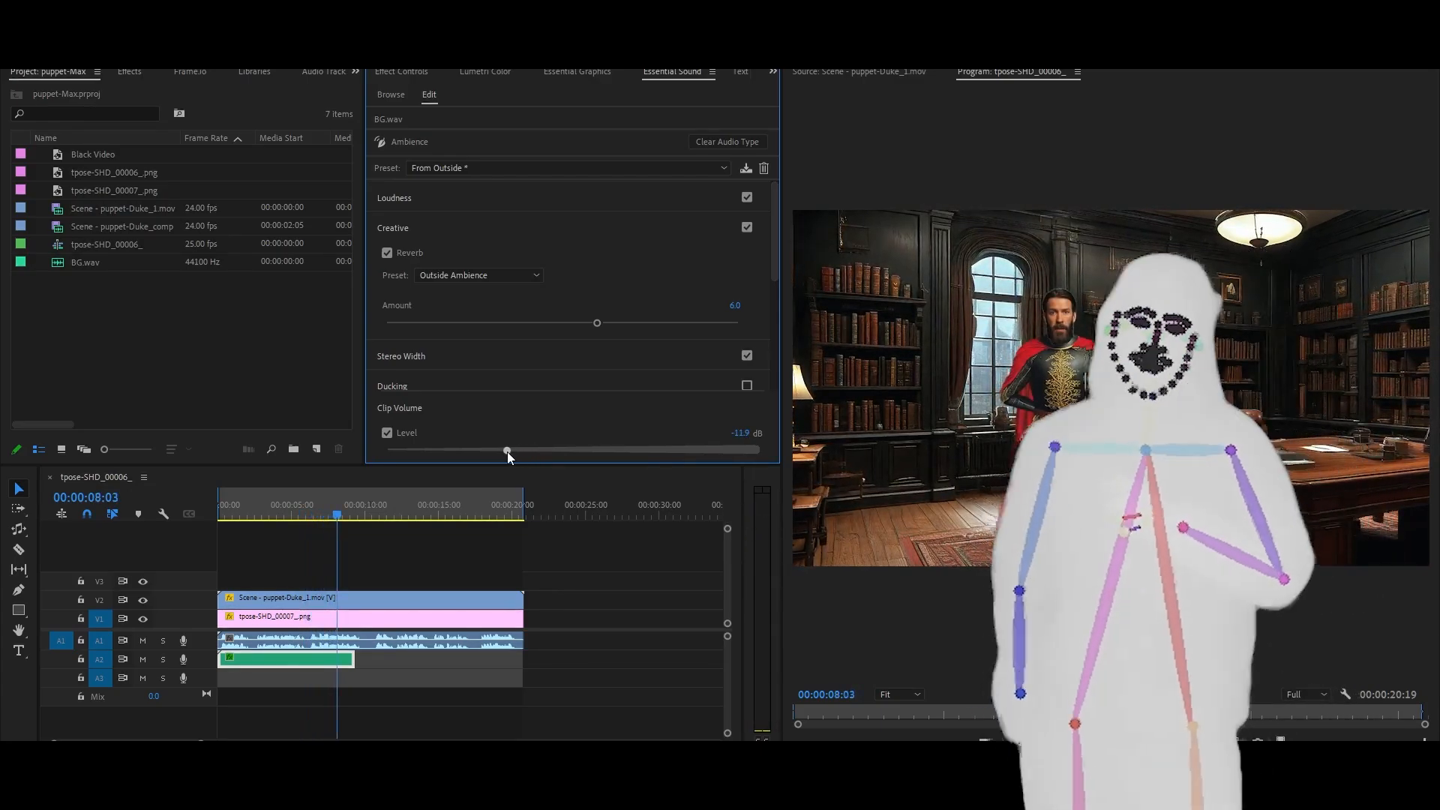
# Replay the sequence from 00:00:00:00 and lower the BG.wav clip volume to about -15.9 dB
pyautogui.press('space')
pyautogui.moveTo(360, 501); pyautogui.dragTo(214, 515)
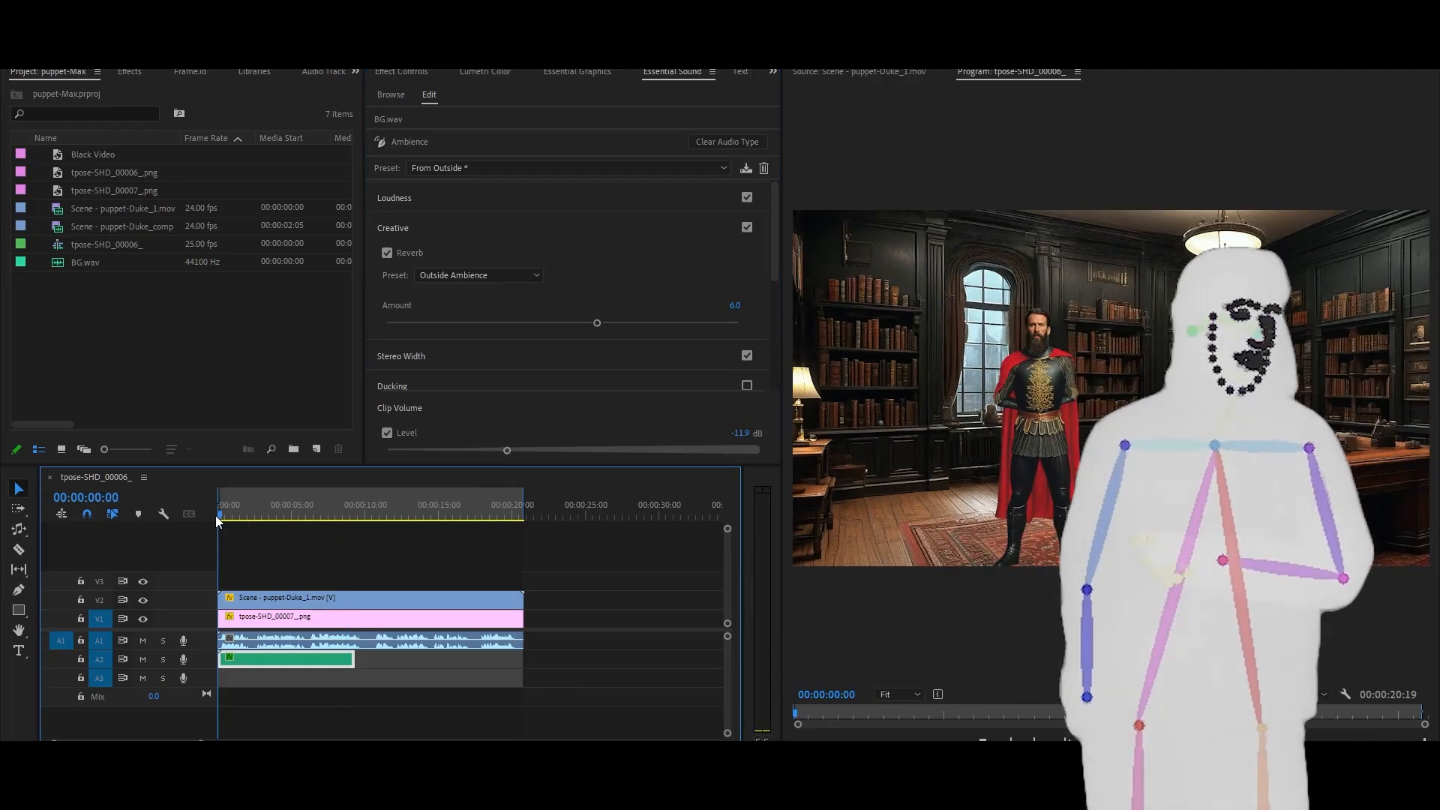
pyautogui.press('space')
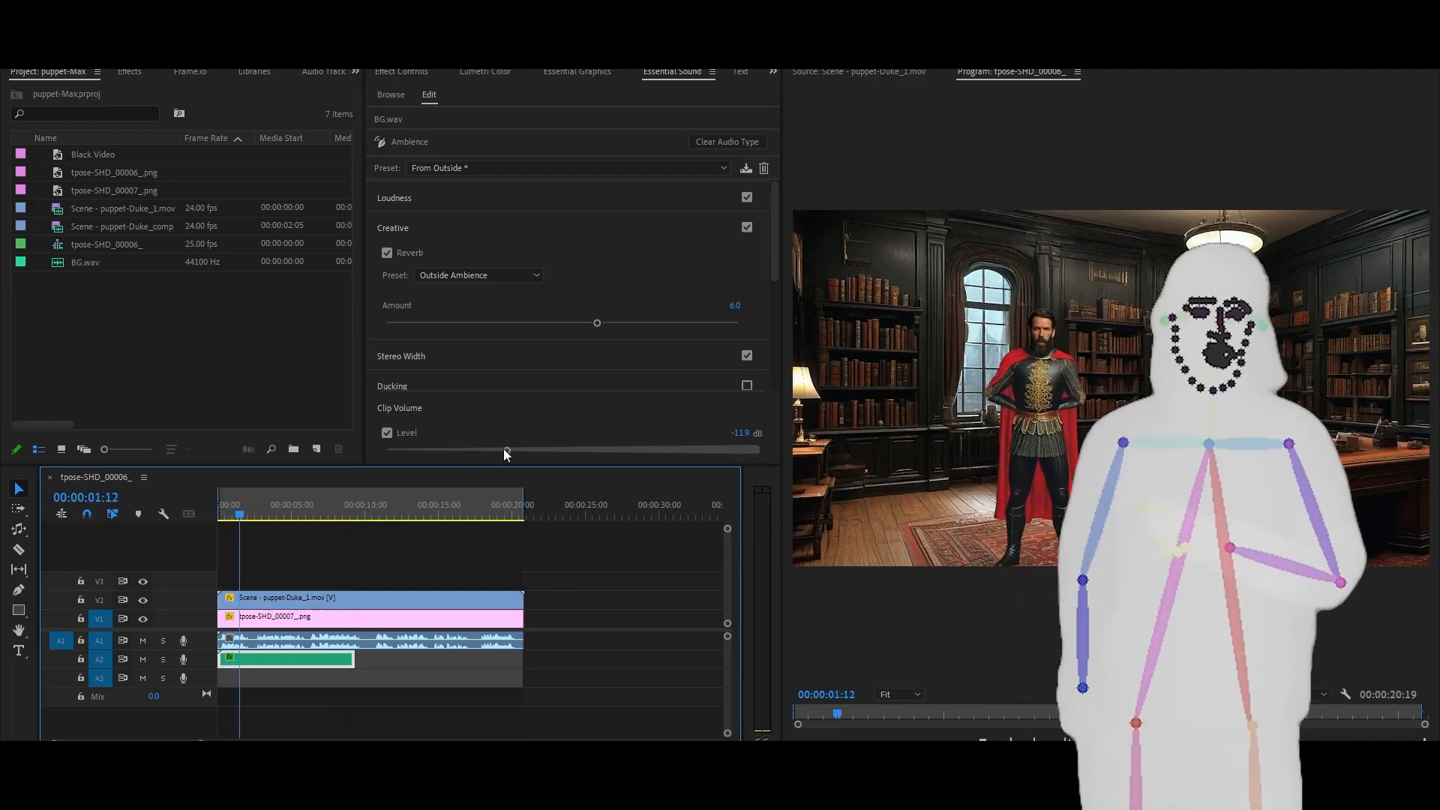
pyautogui.moveTo(505, 450); pyautogui.dragTo(489, 450)
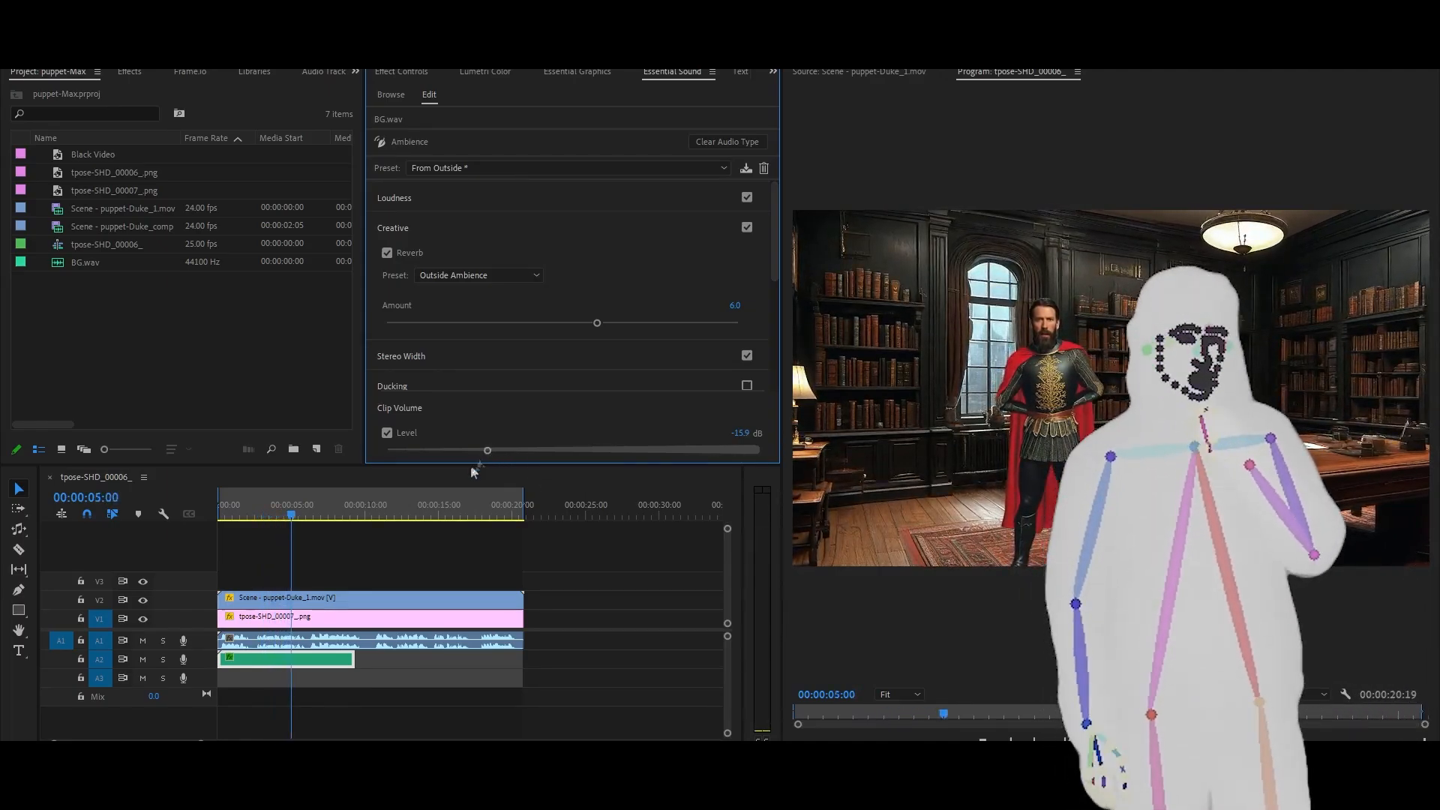
# Extend BG.wav over the full length of the video with the Remix tool, to a target duration of 00:00:25:19
pyautogui.click(351, 688)
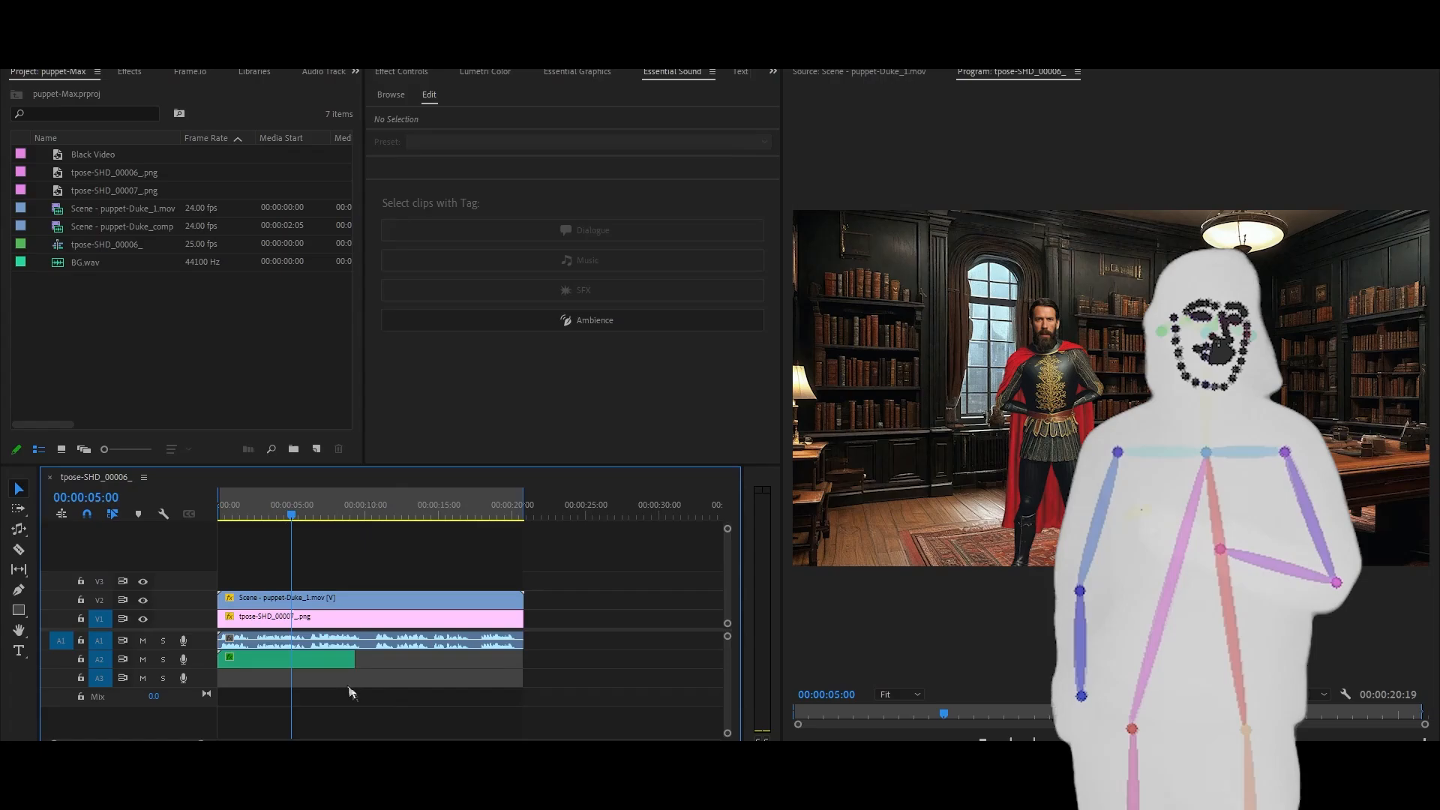
pyautogui.click(344, 661)
pyautogui.click(19, 529)
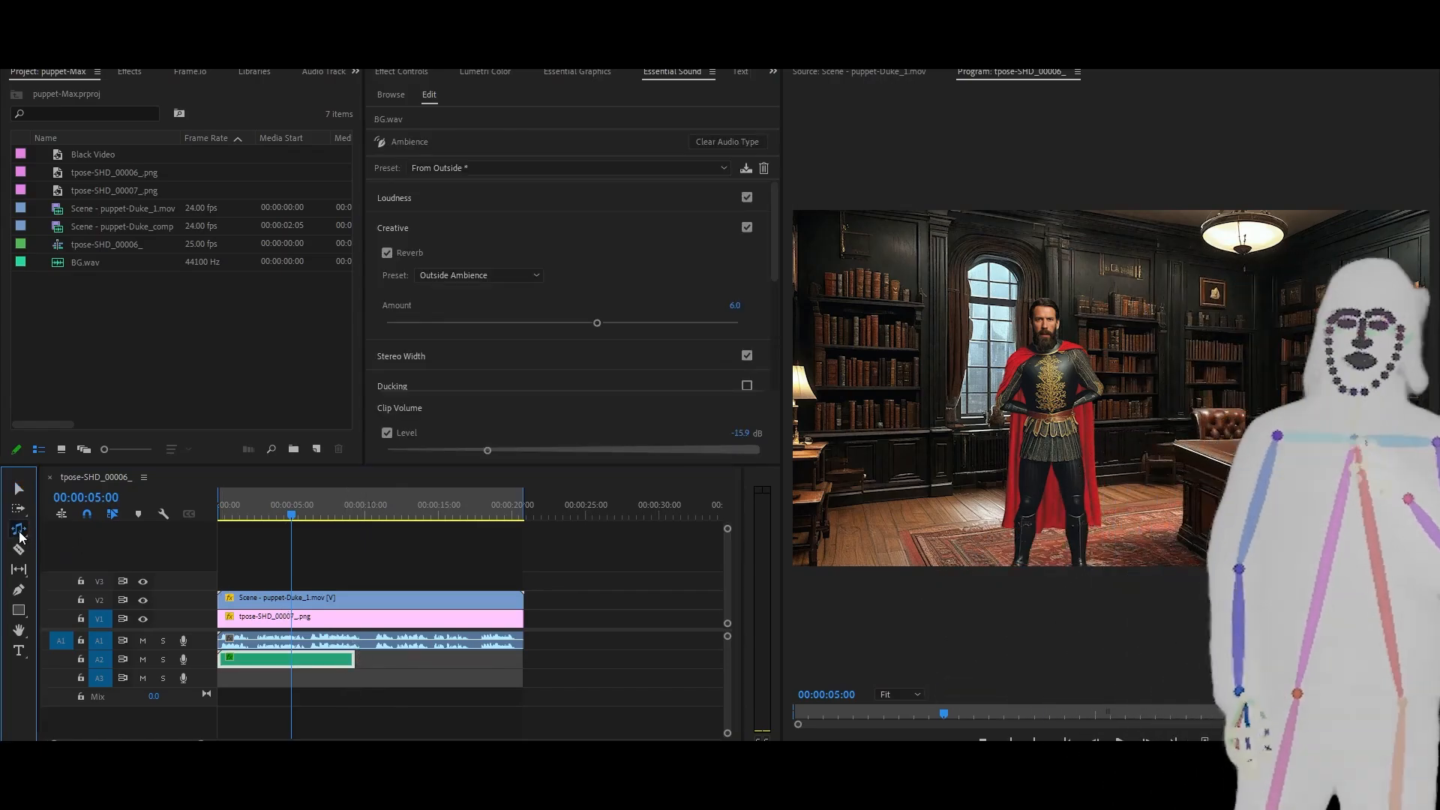
pyautogui.moveTo(355, 661); pyautogui.dragTo(587, 669)
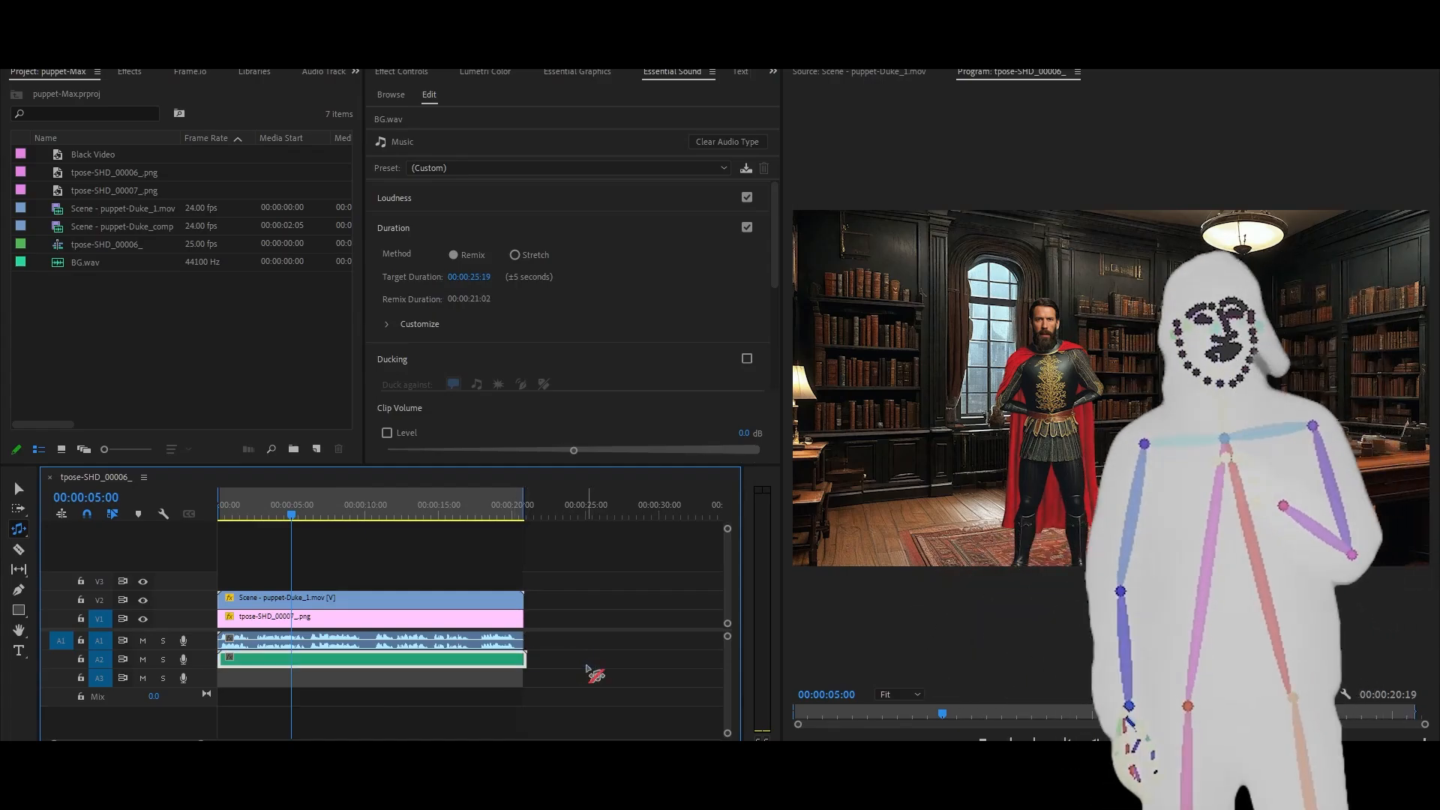
pyautogui.press('v')
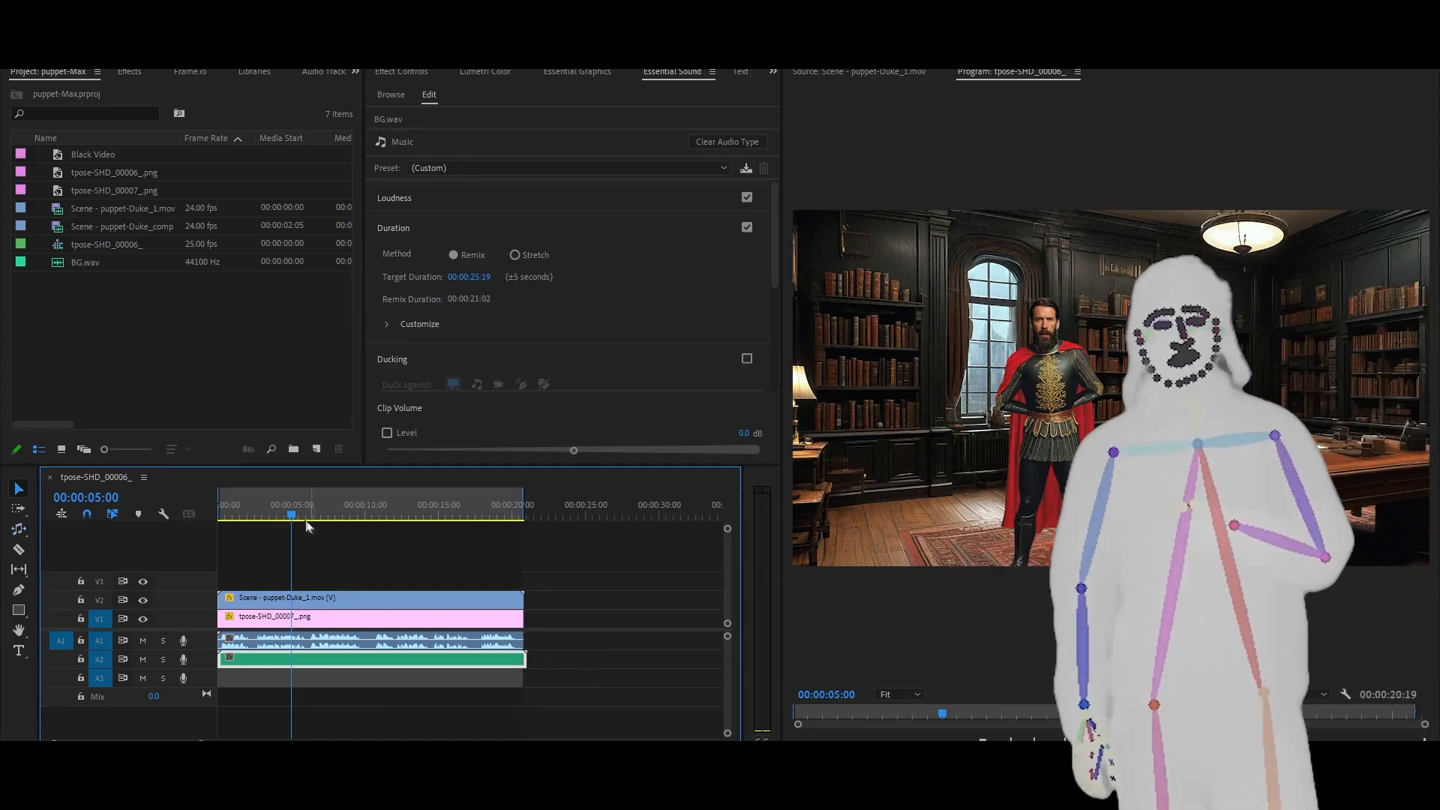
# Enable the clip volume level for the remixed BG.wav clip and lower it to about -18.1 dB while playing the sequence from 00:00:03:13
pyautogui.click(270, 523)
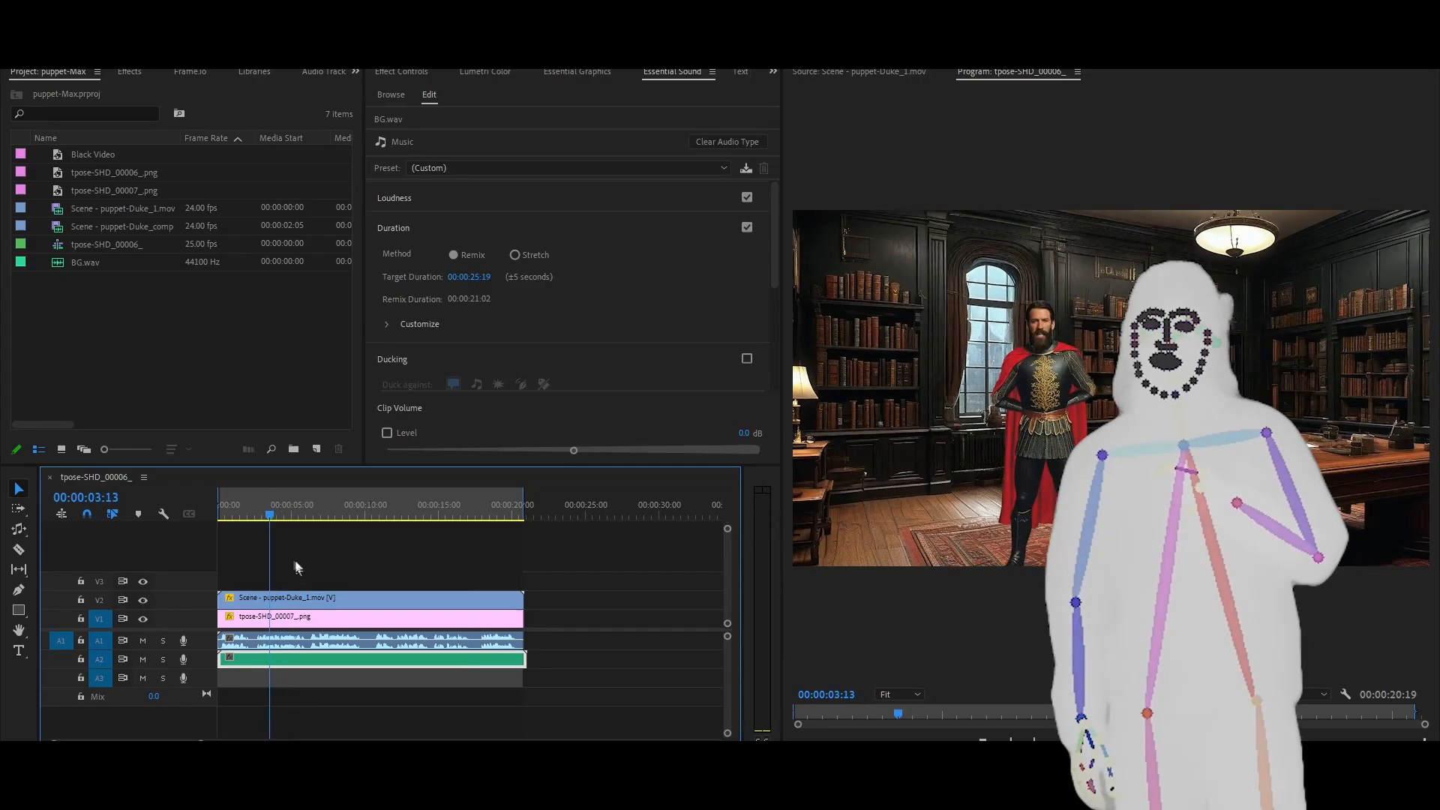
pyautogui.click(333, 683)
pyautogui.click(321, 658)
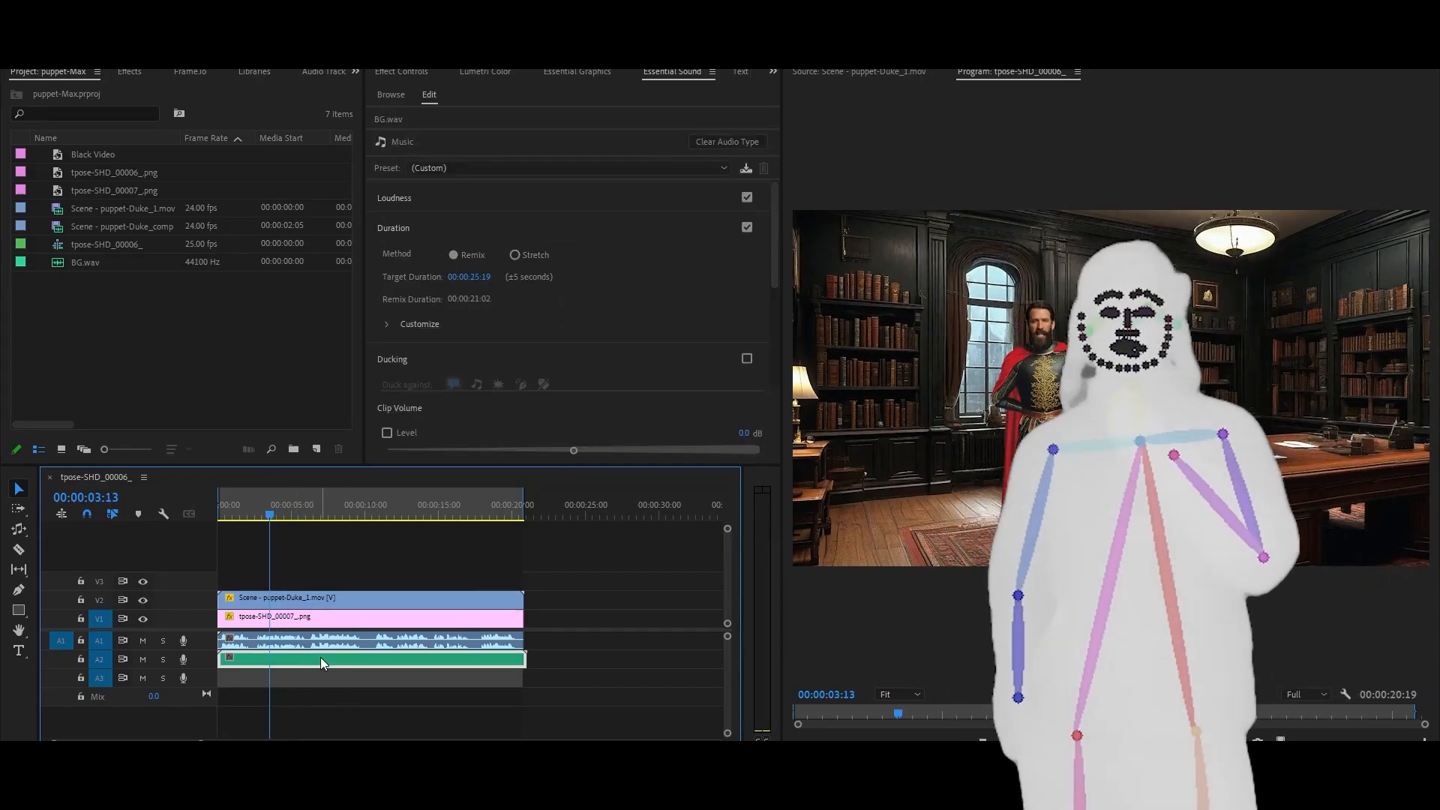
pyautogui.click(493, 172)
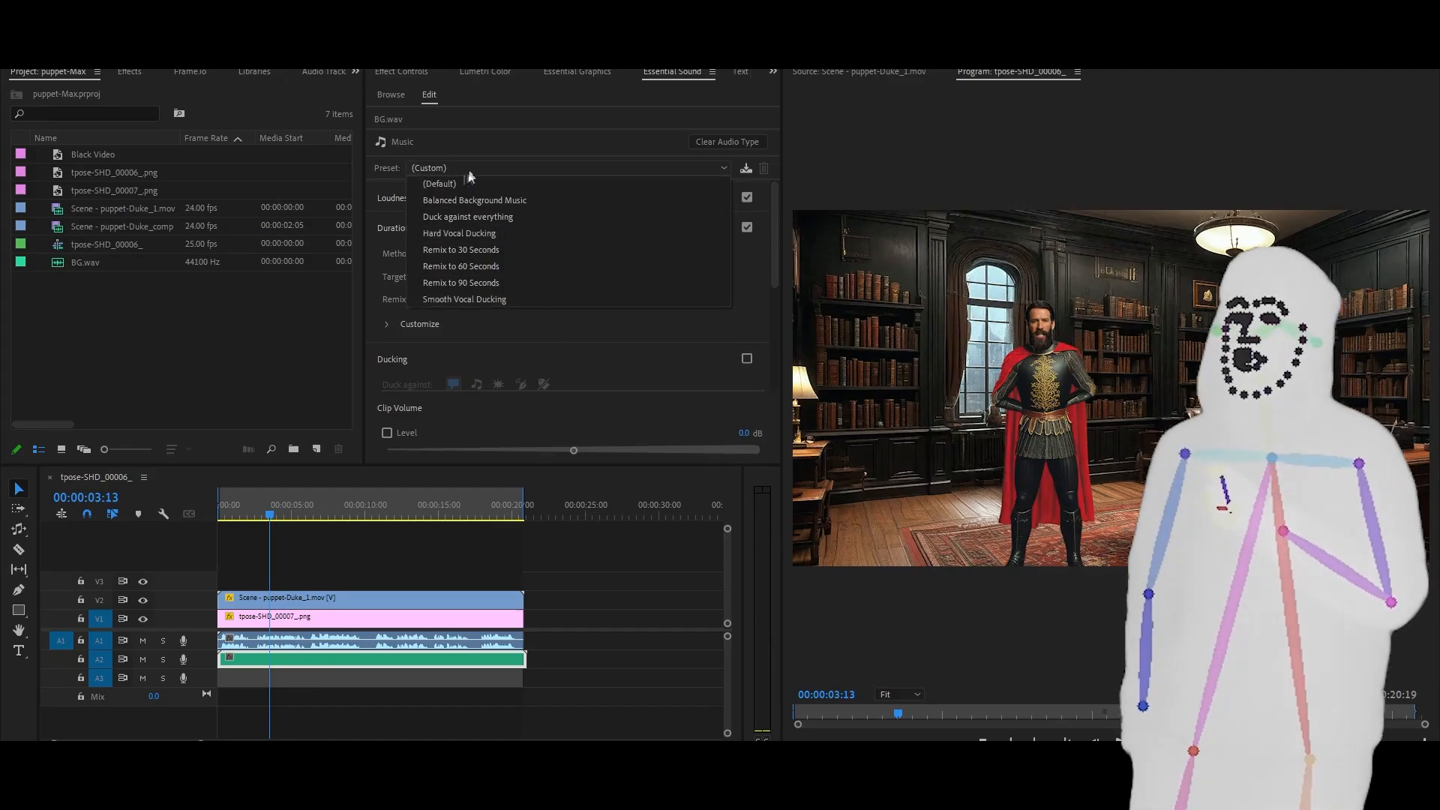
pyautogui.click(566, 165)
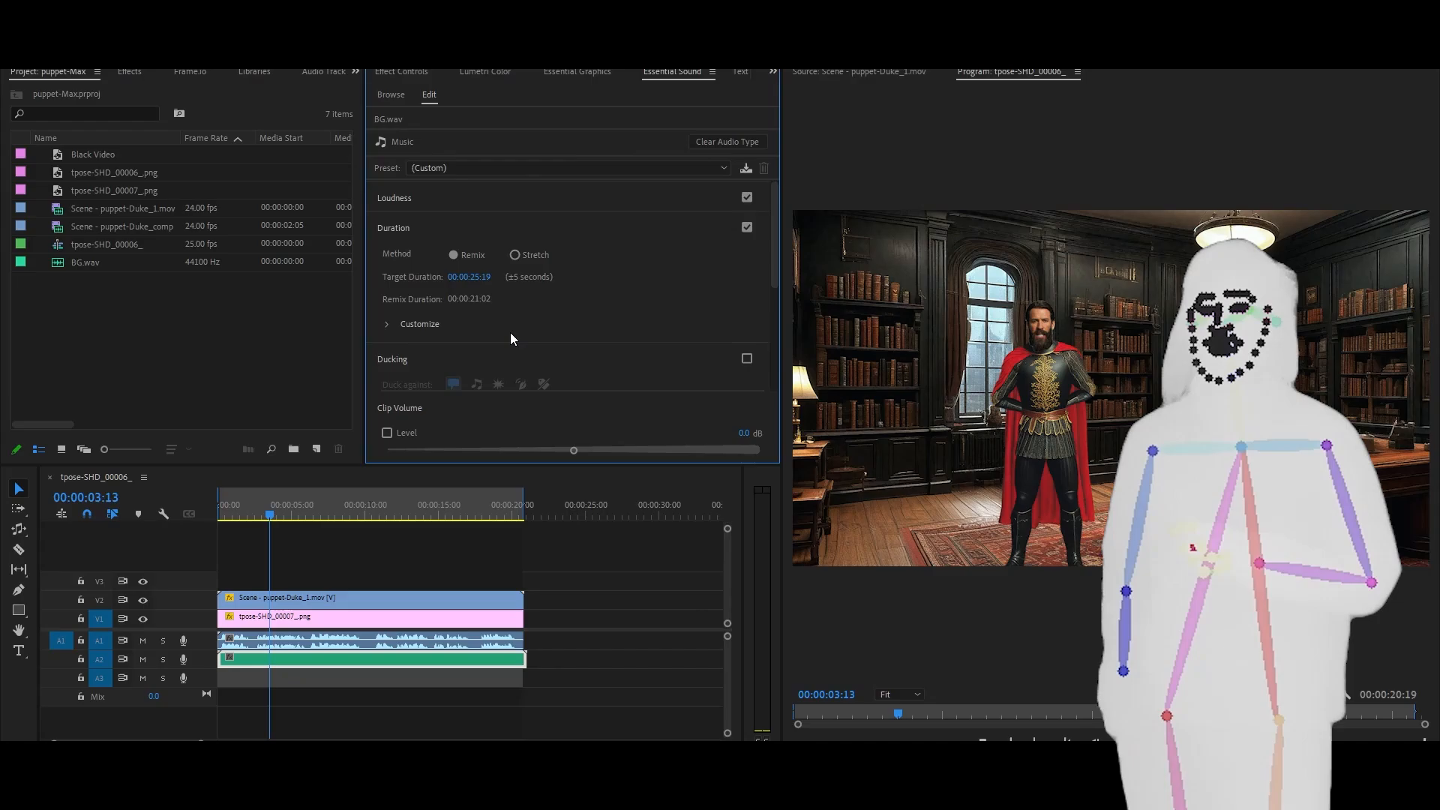
pyautogui.click(387, 432)
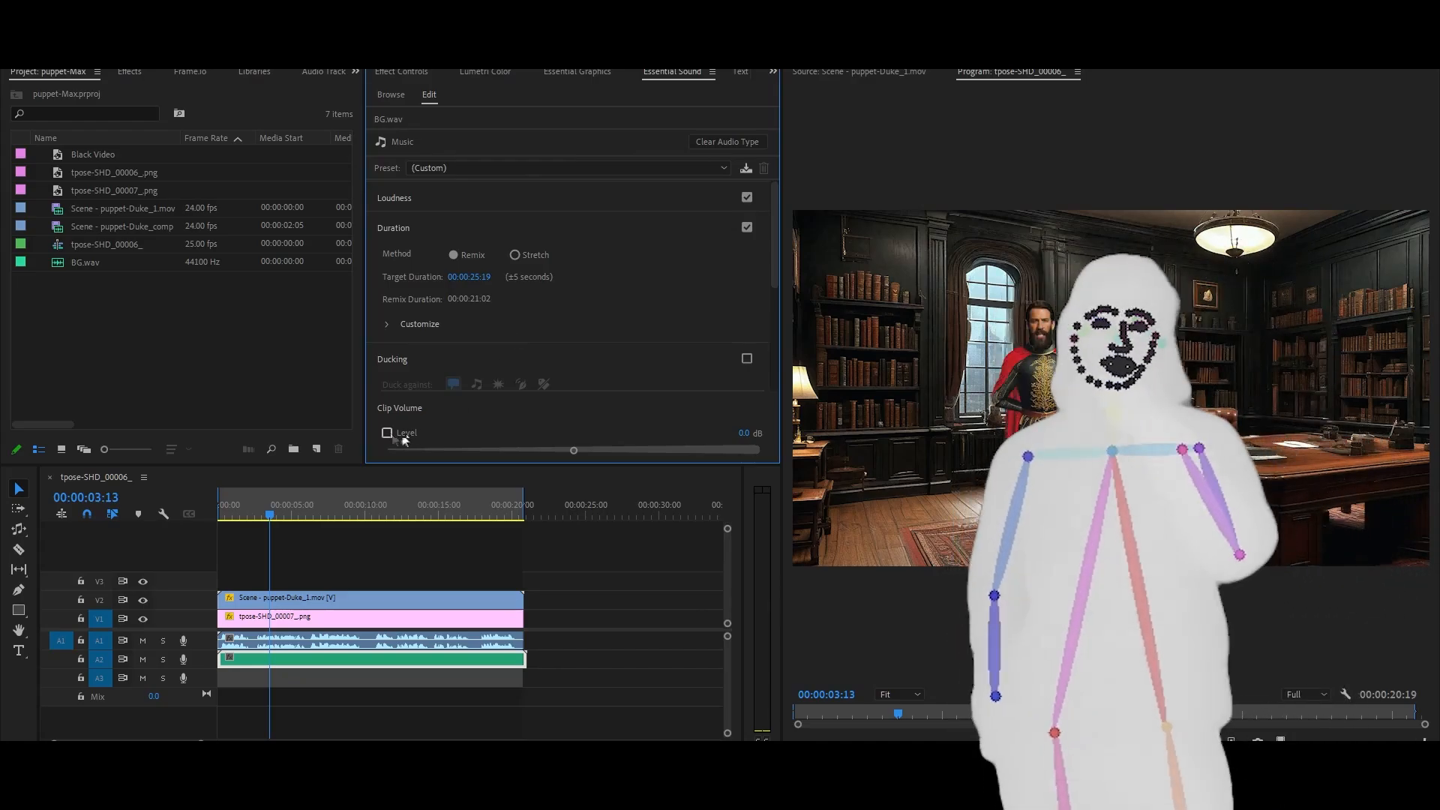
pyautogui.moveTo(574, 450); pyautogui.dragTo(479, 454)
# Examine the remix customization options, Segments and Variations, and the ducking settings for BG.wav
pyautogui.scroll(-2, 592, 334)
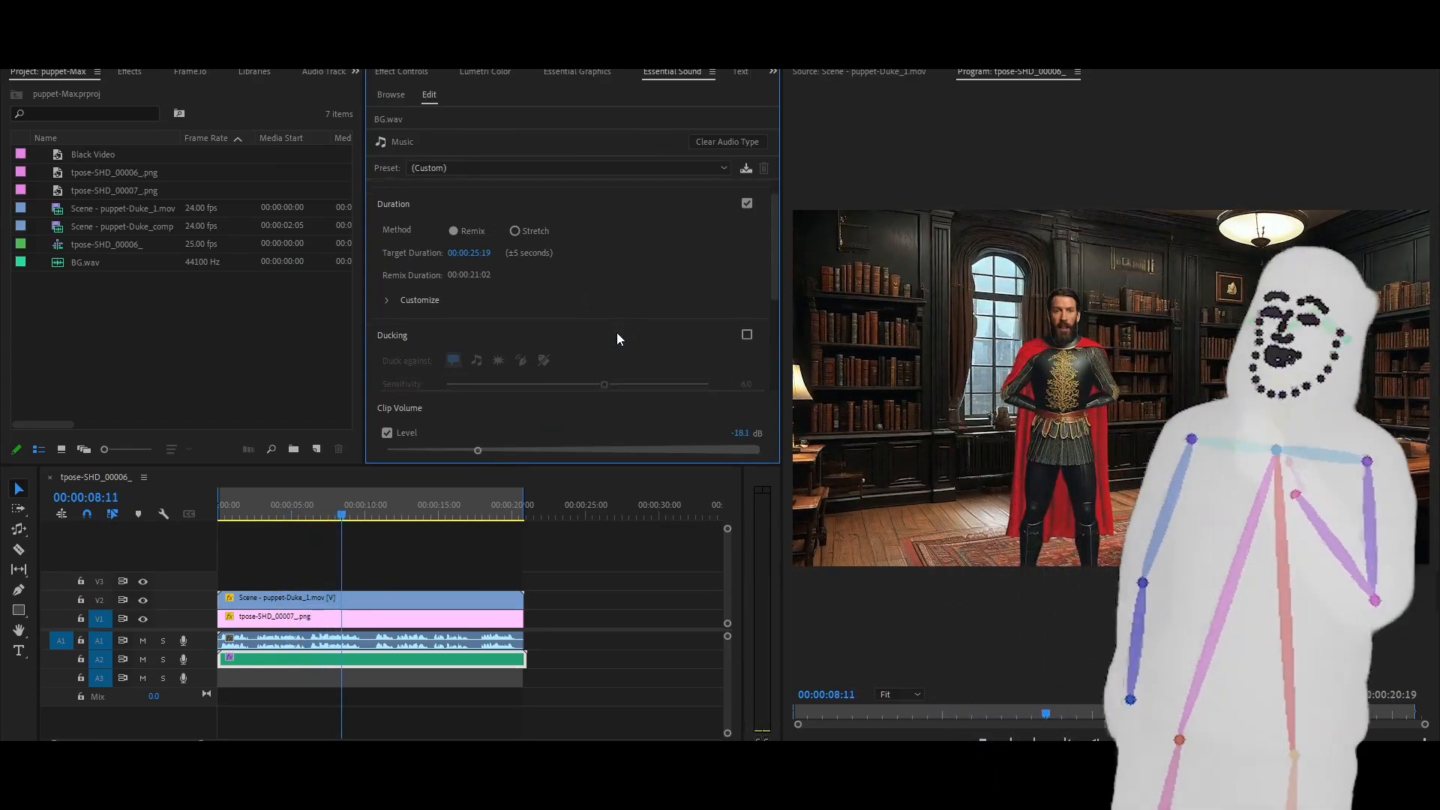
pyautogui.scroll(-3, 618, 335)
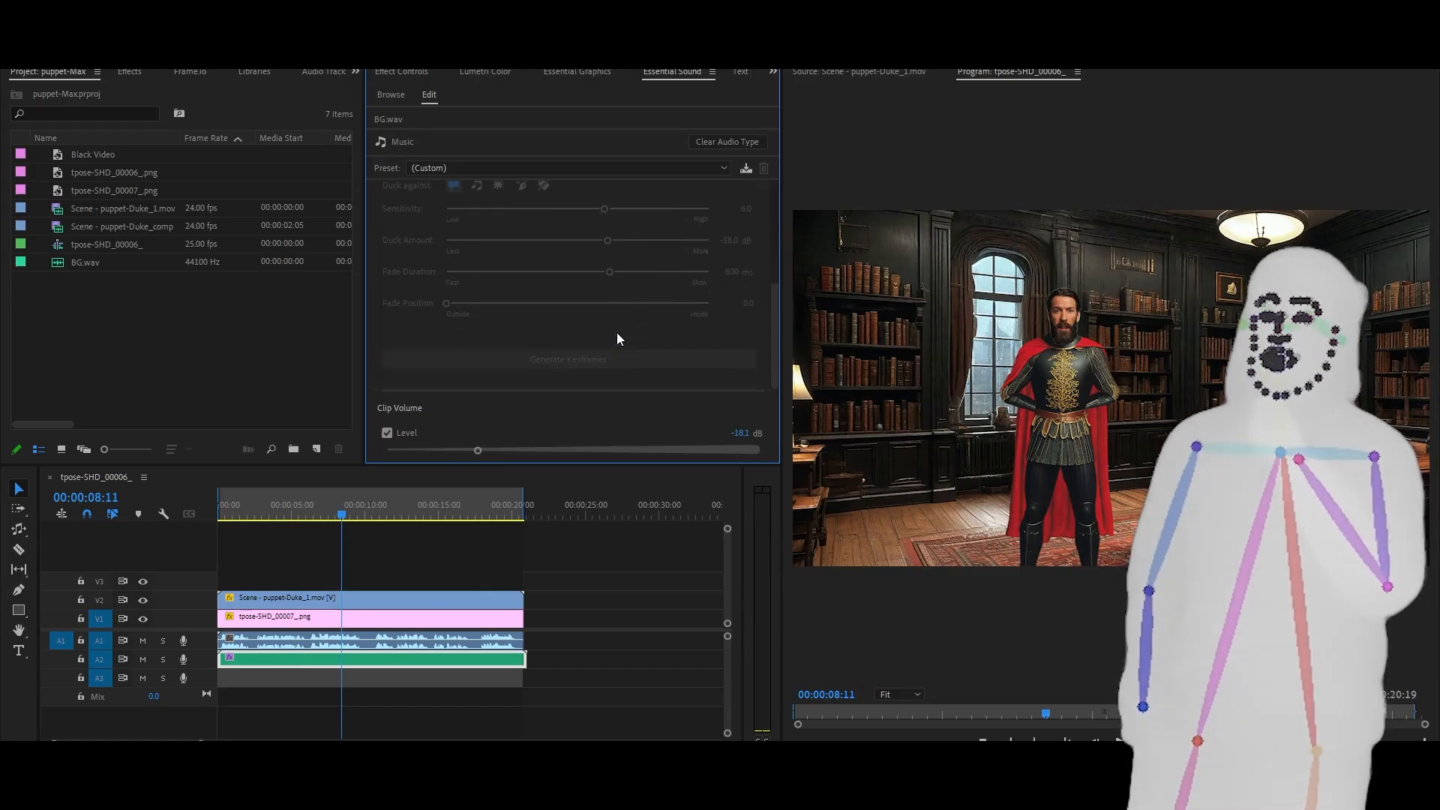
pyautogui.moveTo(777, 332); pyautogui.dragTo(772, 250)
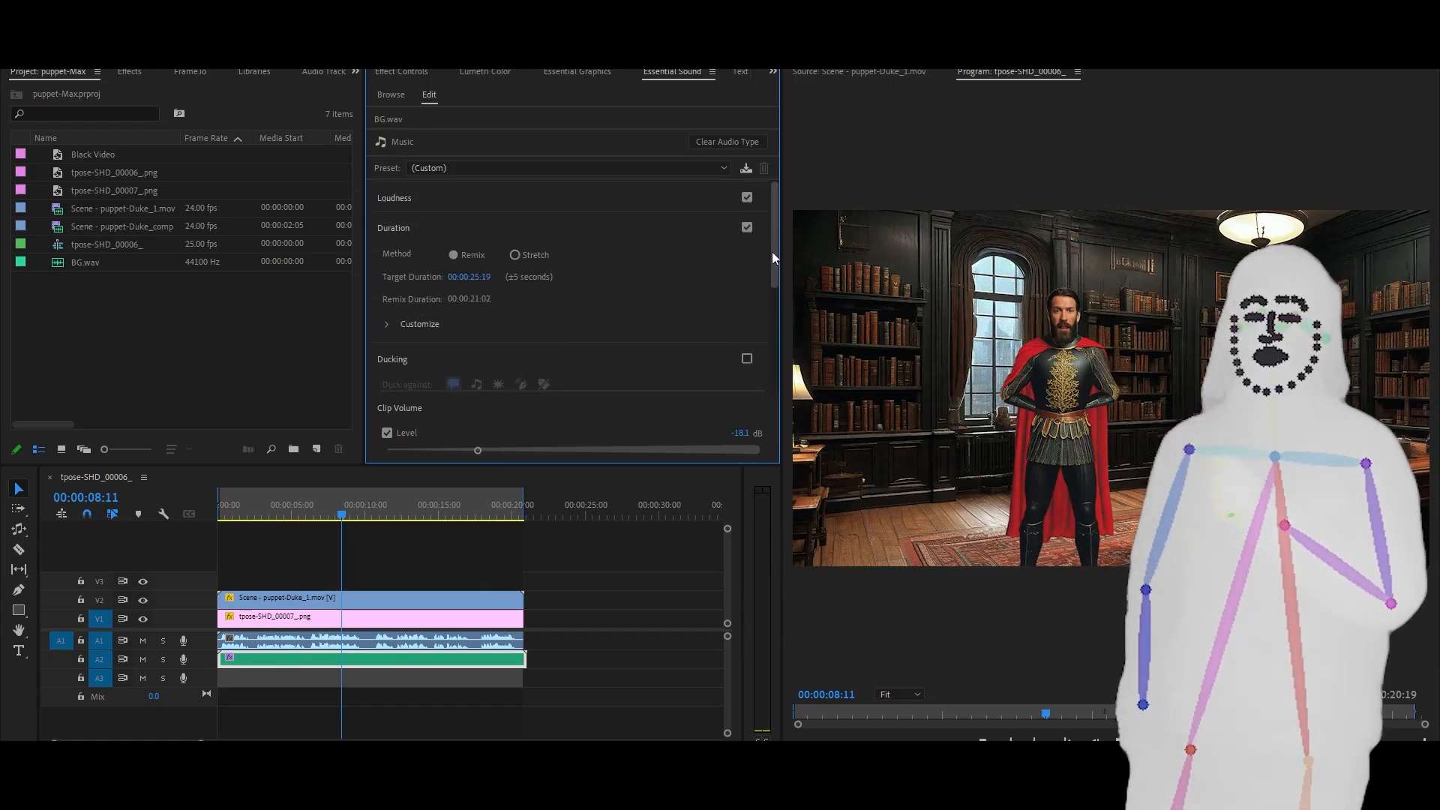
pyautogui.click(385, 325)
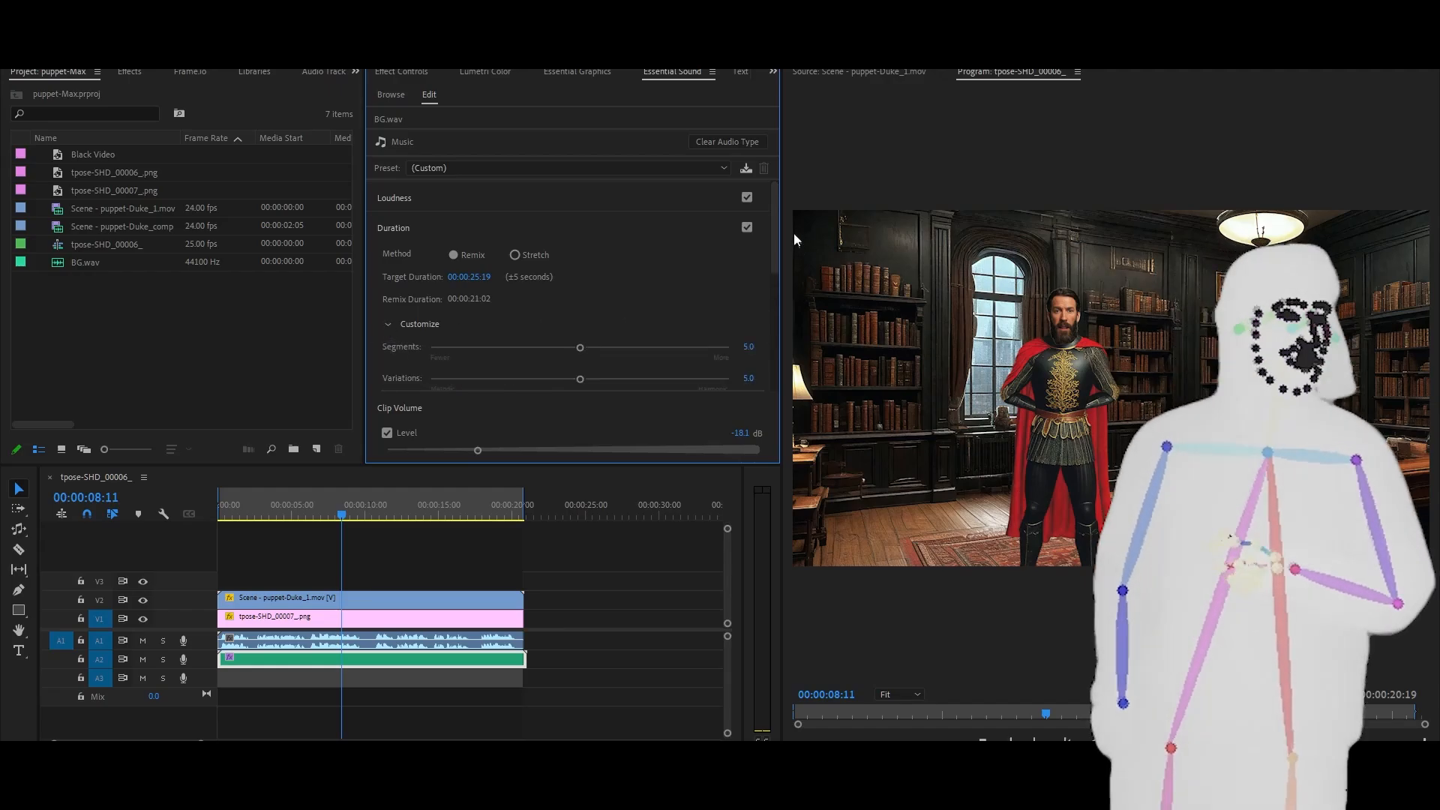
pyautogui.moveTo(776, 218); pyautogui.dragTo(774, 417)
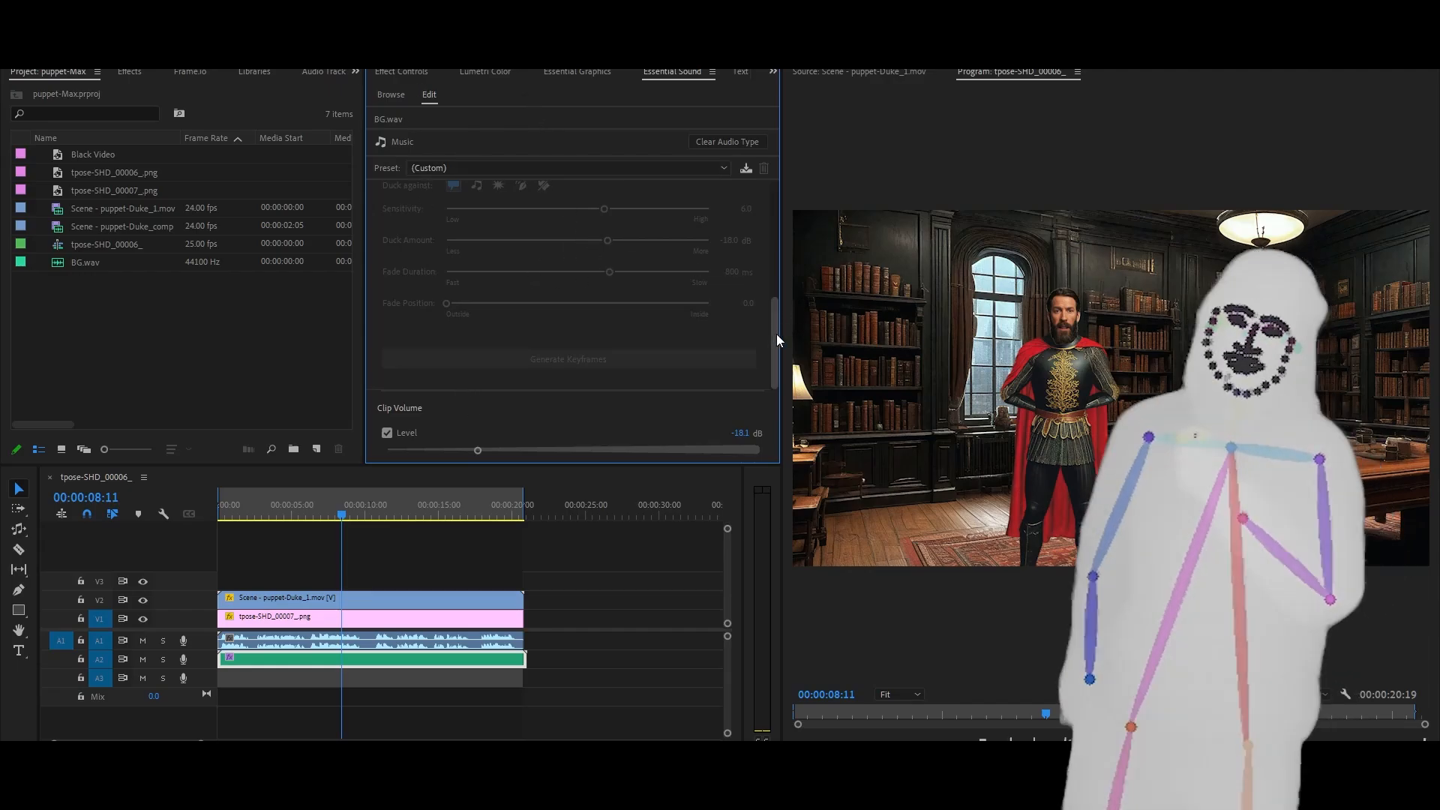
pyautogui.moveTo(777, 335); pyautogui.dragTo(773, 210)
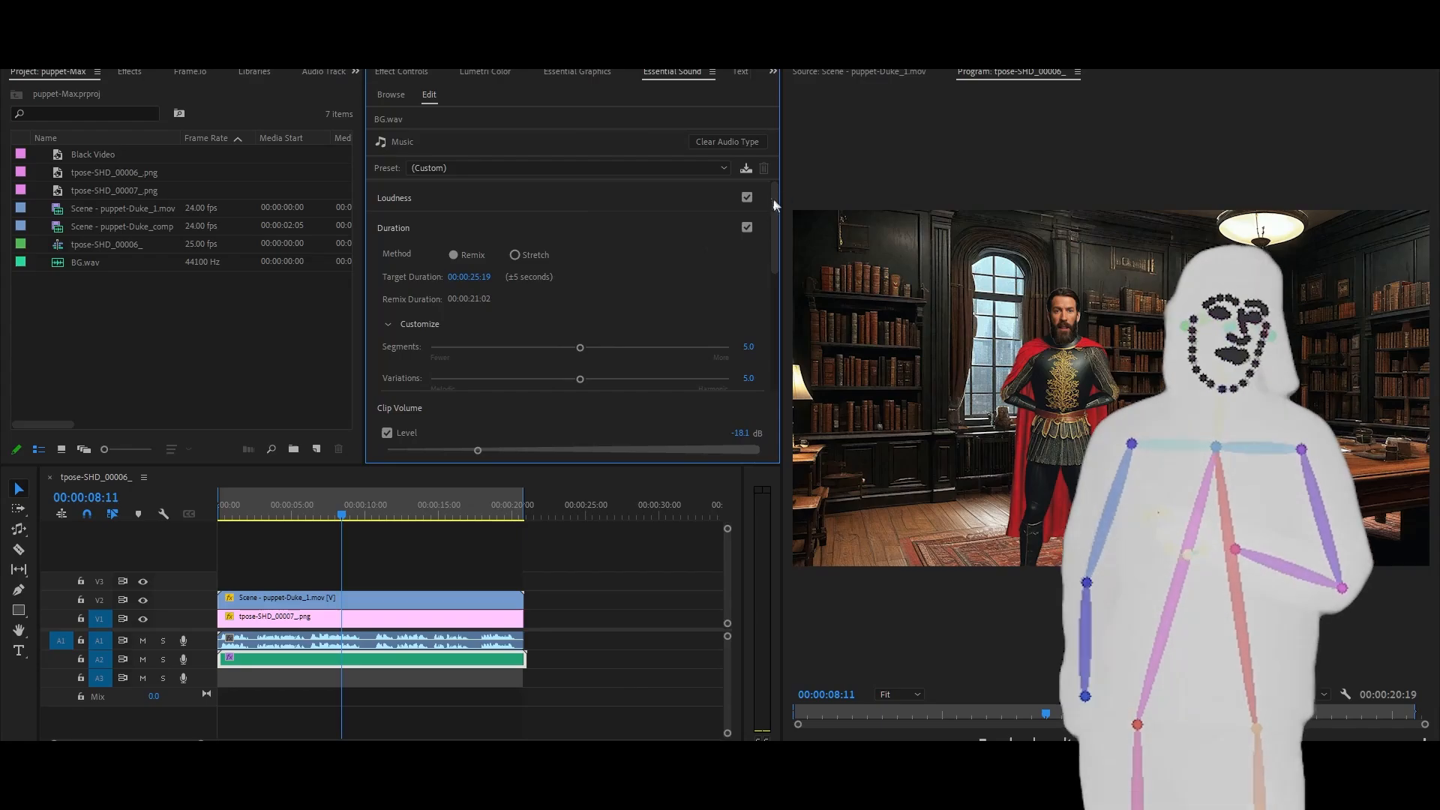
pyautogui.moveTo(773, 204); pyautogui.dragTo(758, 338)
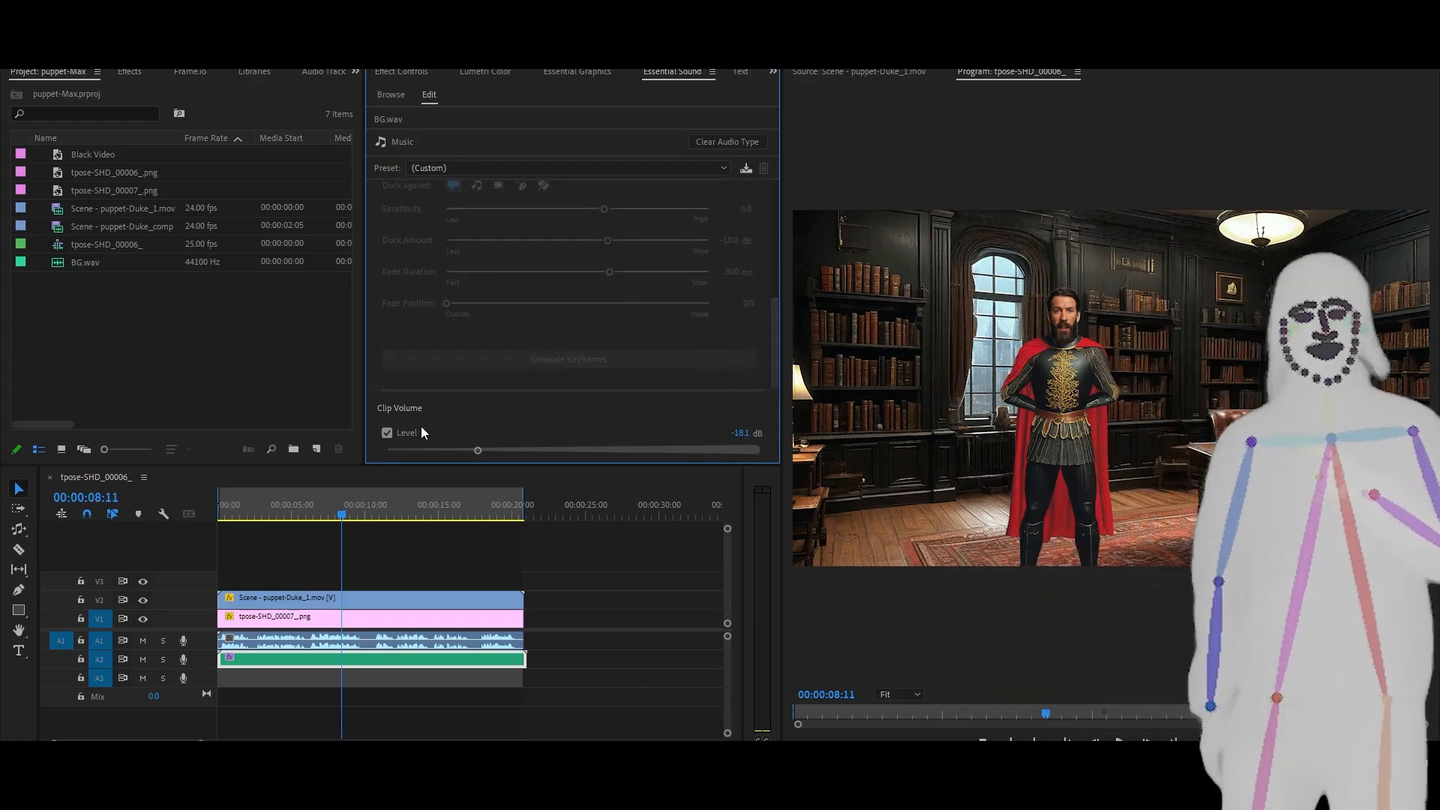
# Replay the sequence from its start, then set the export out point at the last visible frame, 00:00:20:21
pyautogui.moveTo(442, 505); pyautogui.dragTo(215, 524)
pyautogui.press('space')
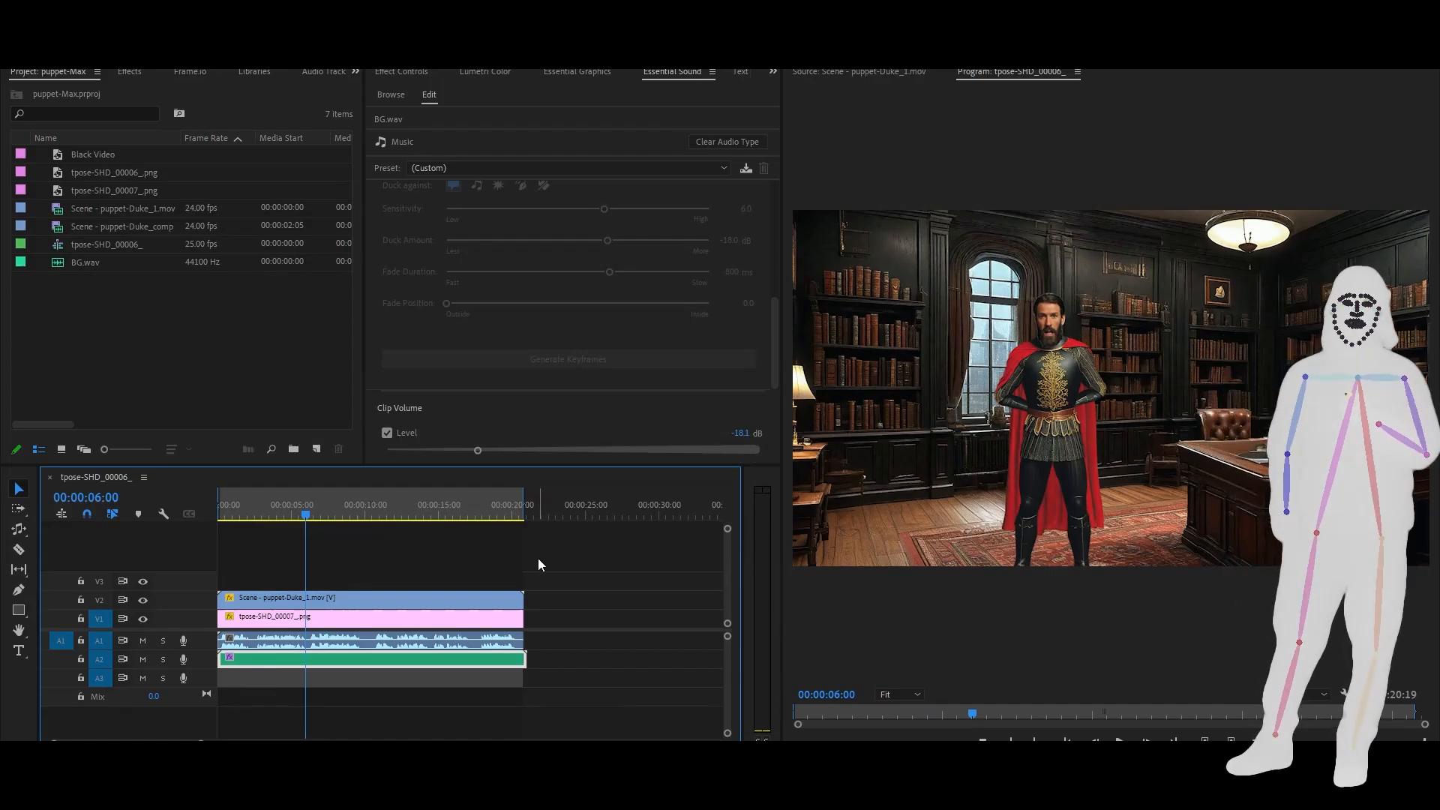
pyautogui.press('End')
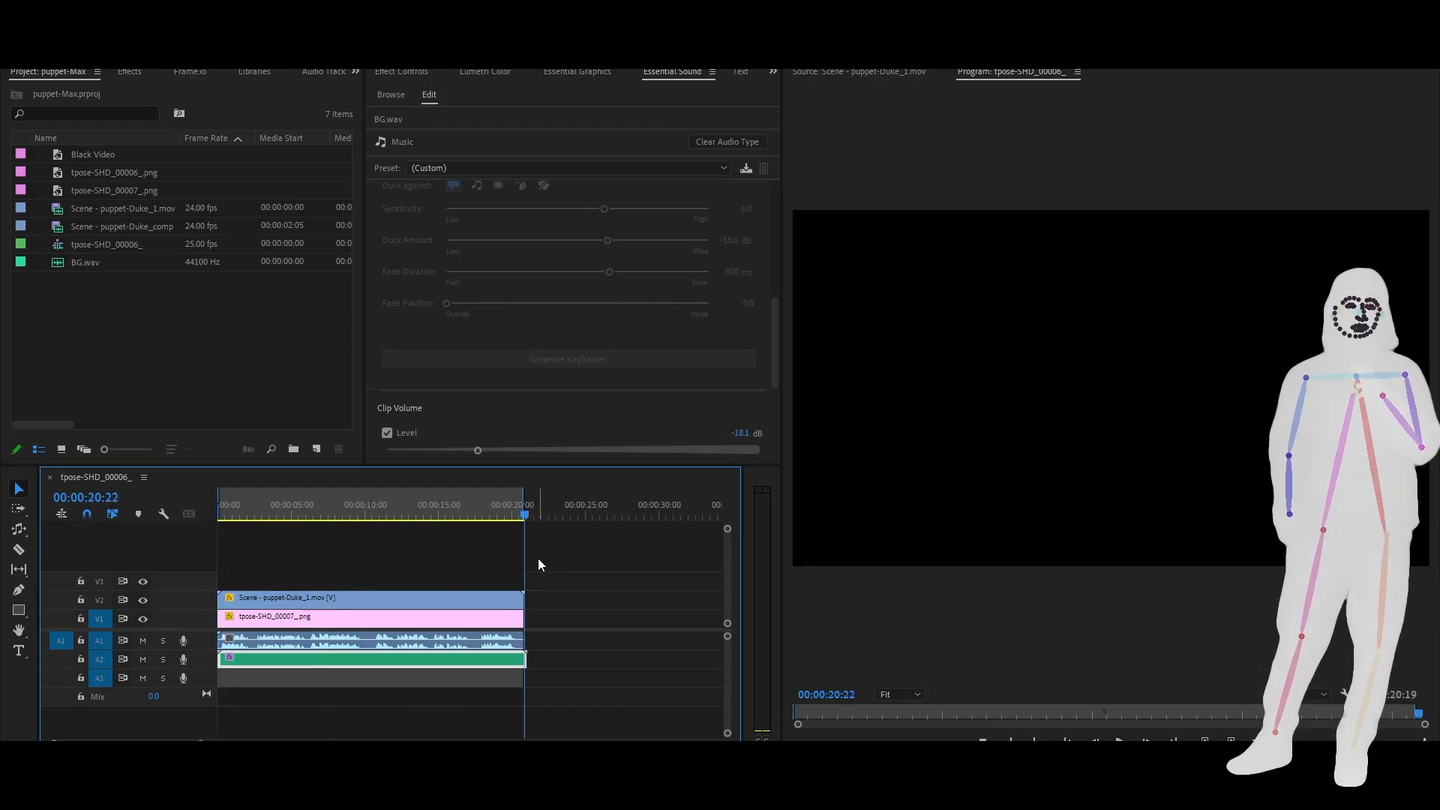
pyautogui.press('Left')
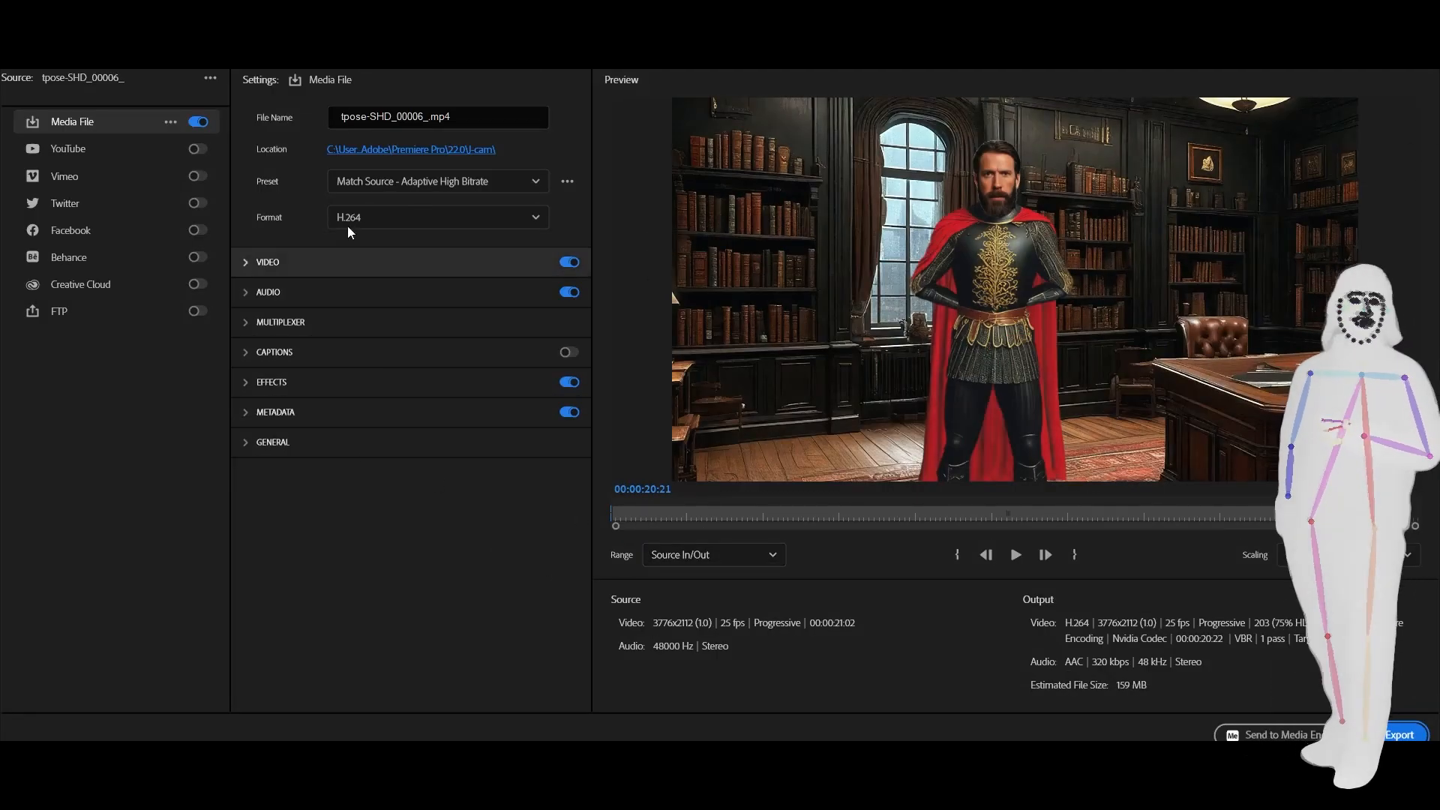
# Export the sequence as comp2.mp4 in H.264 format with the Match Source - Adaptive High Bitrate preset
pyautogui.moveTo(430, 118); pyautogui.dragTo(256, 120)
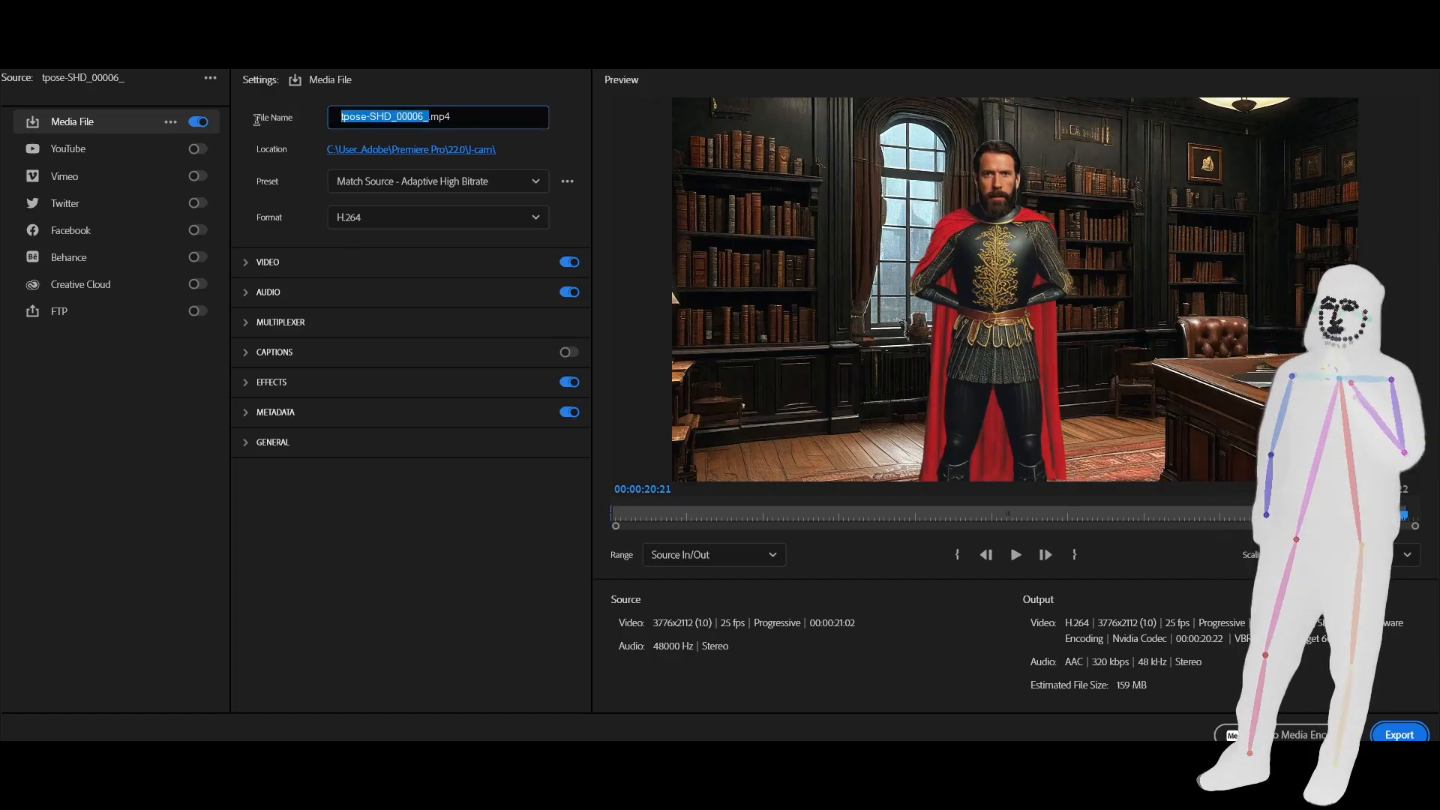
pyautogui.write('comp2')
pyautogui.press('Return')
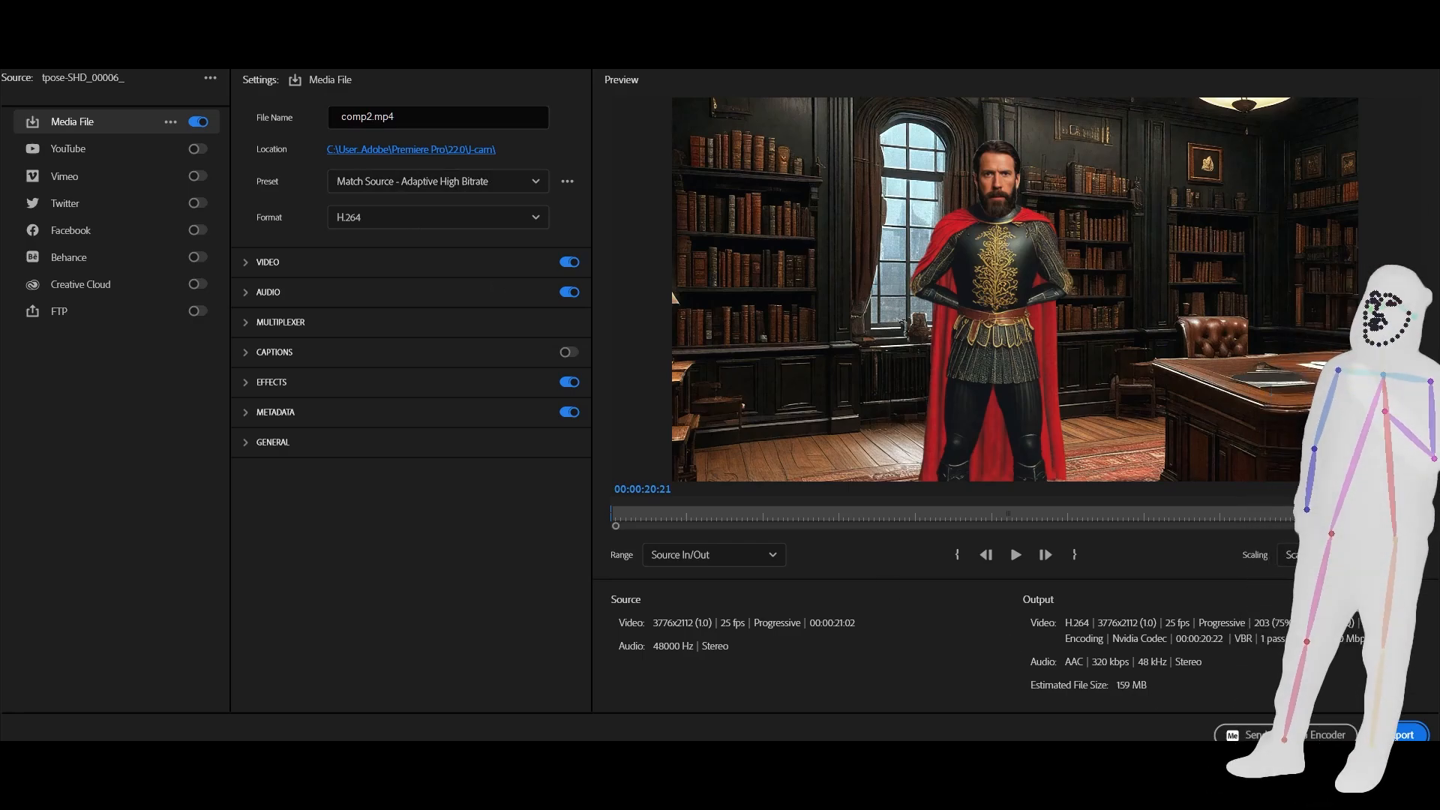
pyautogui.click(1393, 736)
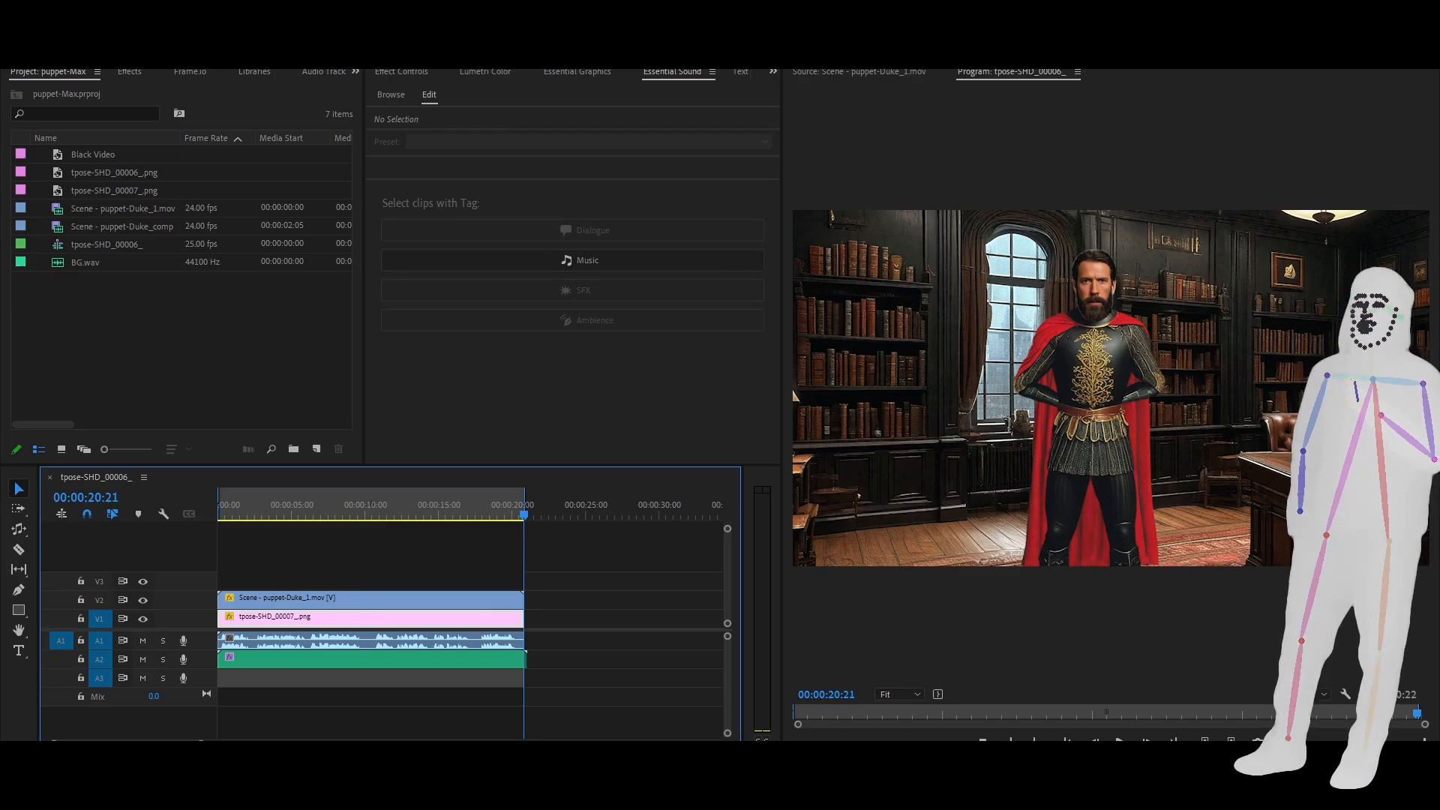
# Save the project and reopen the media export settings for the sequence
pyautogui.hotkey('ctrl', 's')
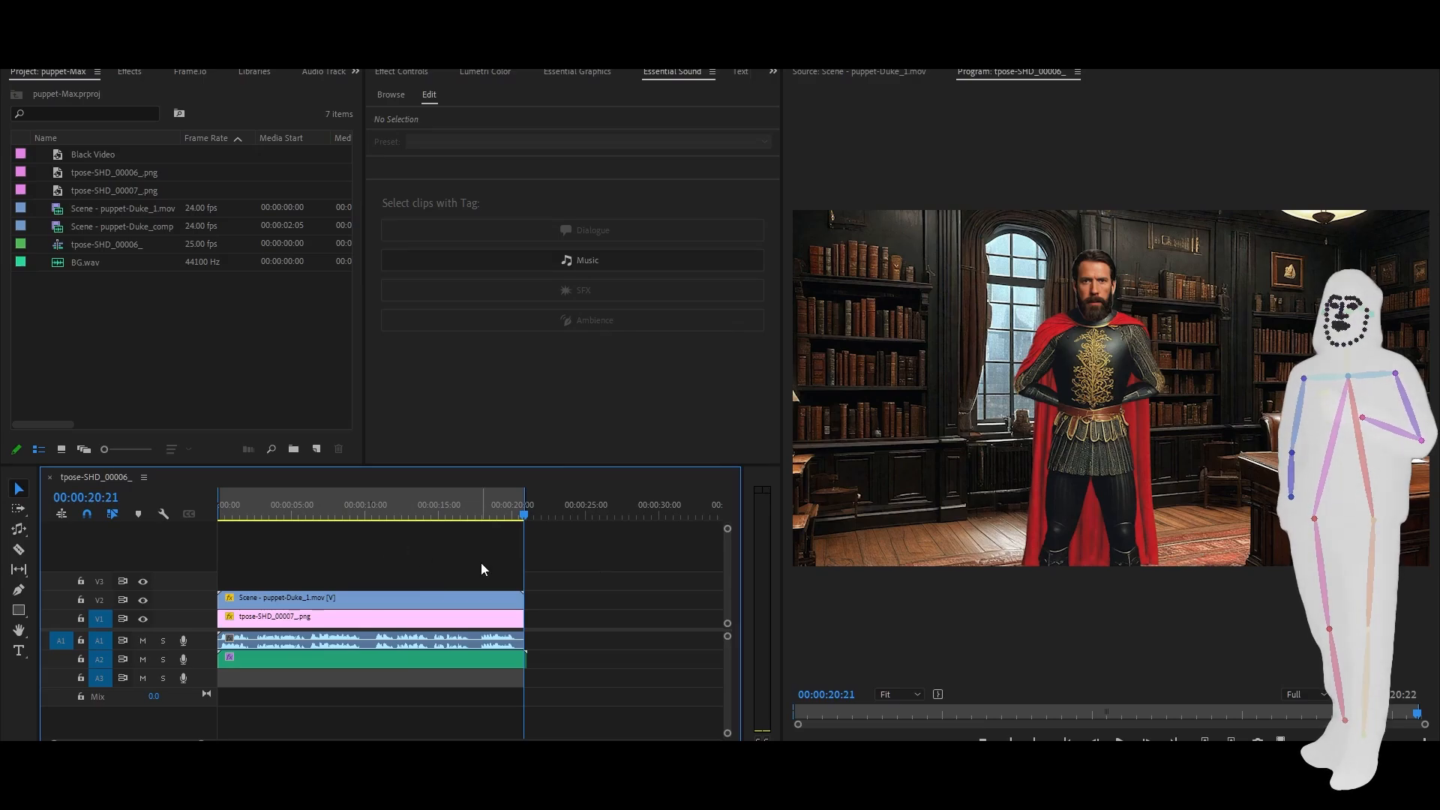
pyautogui.hotkey('ctrl', 'm')
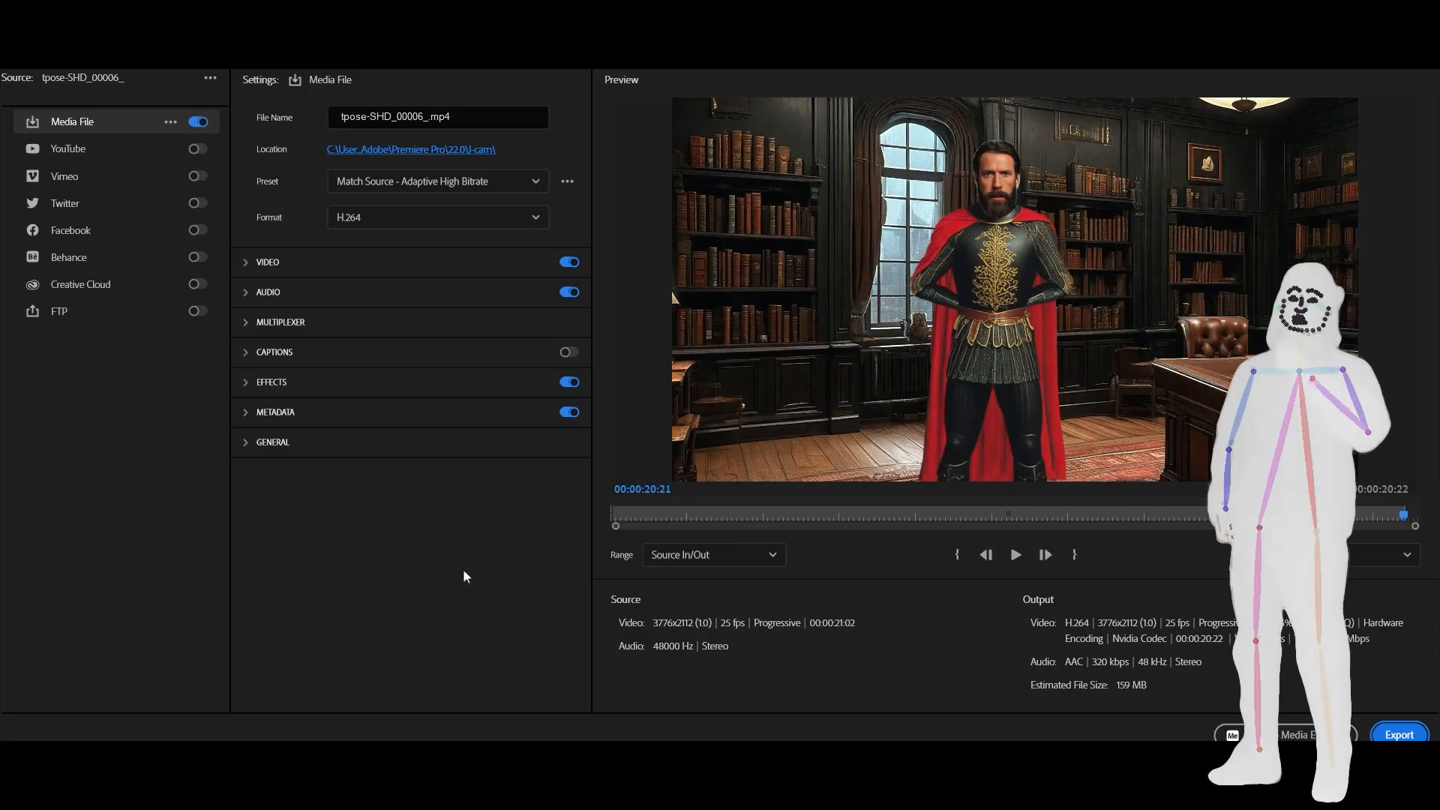